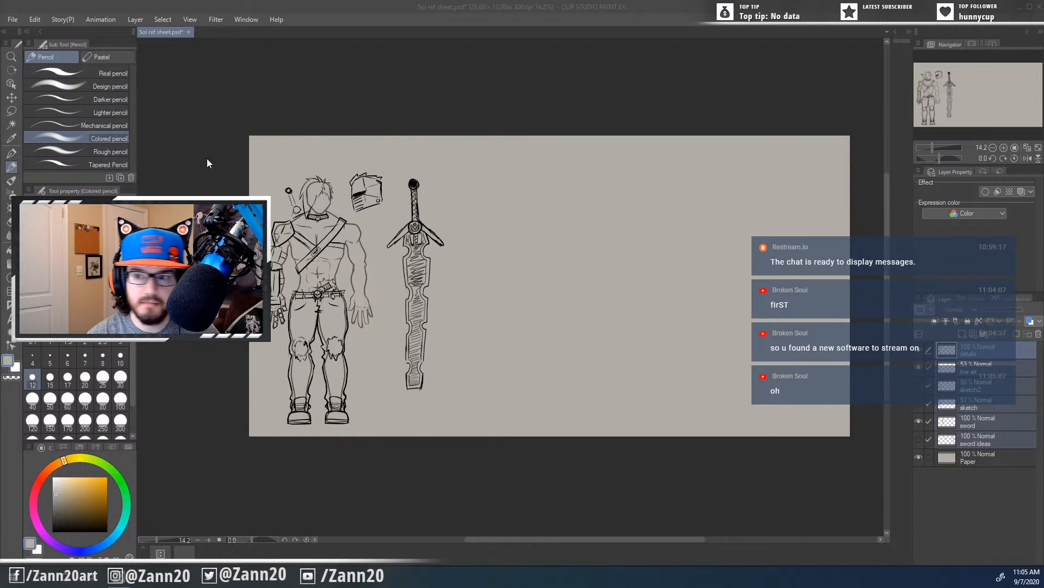
pyautogui.click(362, 12)
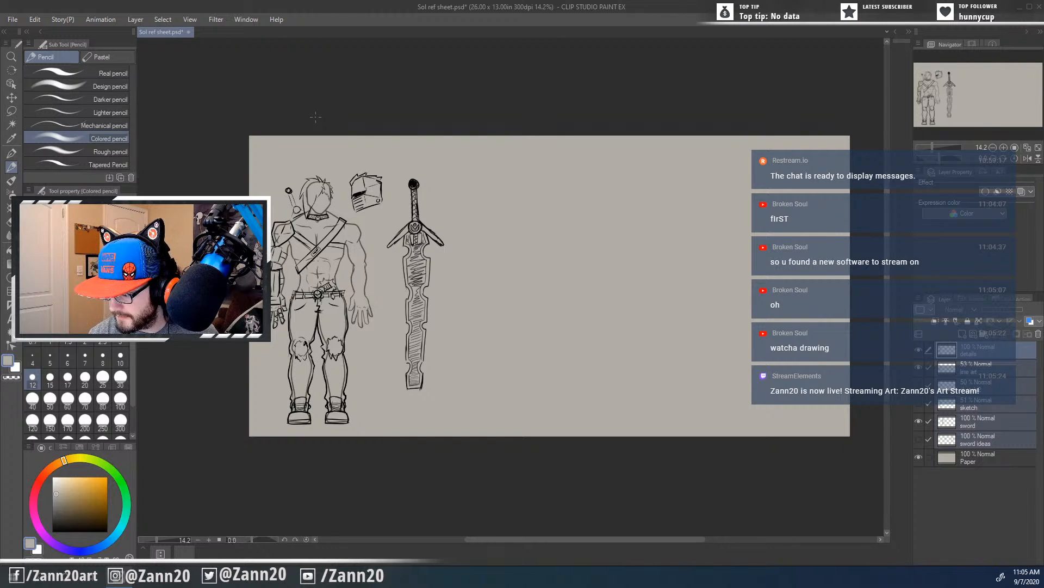
pyautogui.click(919, 350)
pyautogui.click(919, 350)
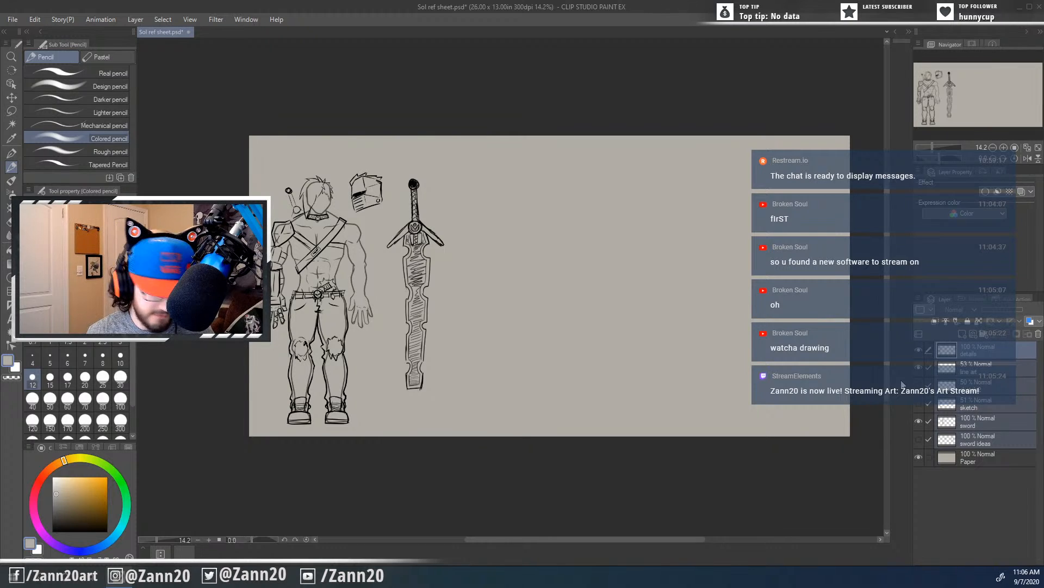
# Step: Hide the details layer and add a new raster layer above it
pyautogui.hotkey('ctrl', '+')
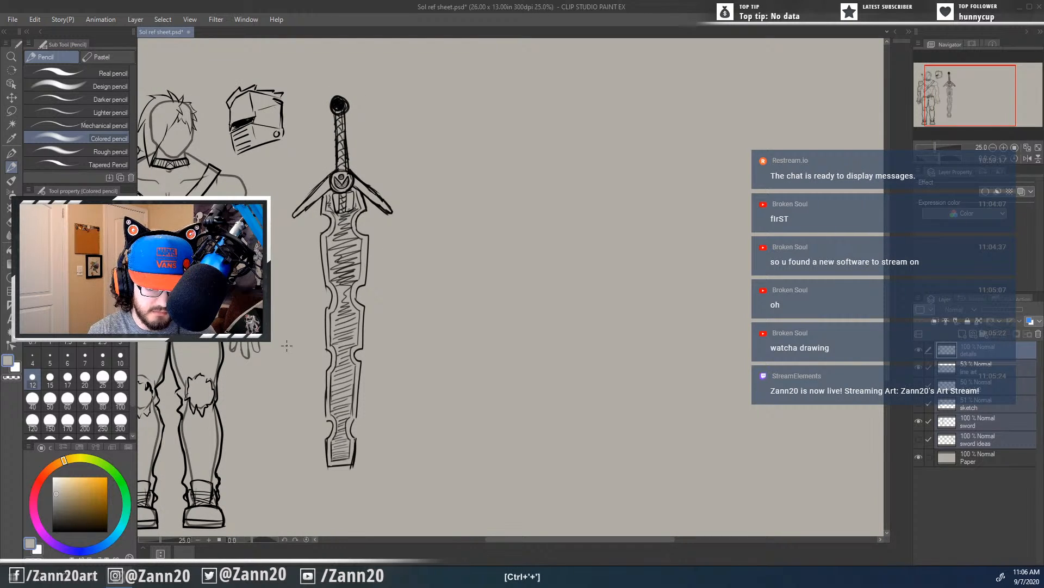
pyautogui.moveTo(288, 349); pyautogui.dragTo(466, 329)
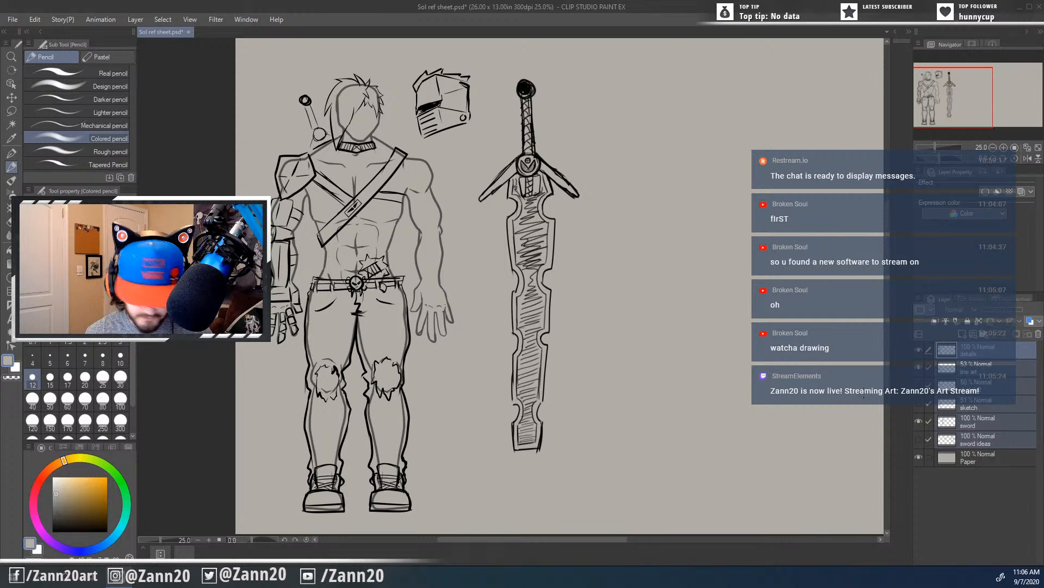
pyautogui.click(943, 356)
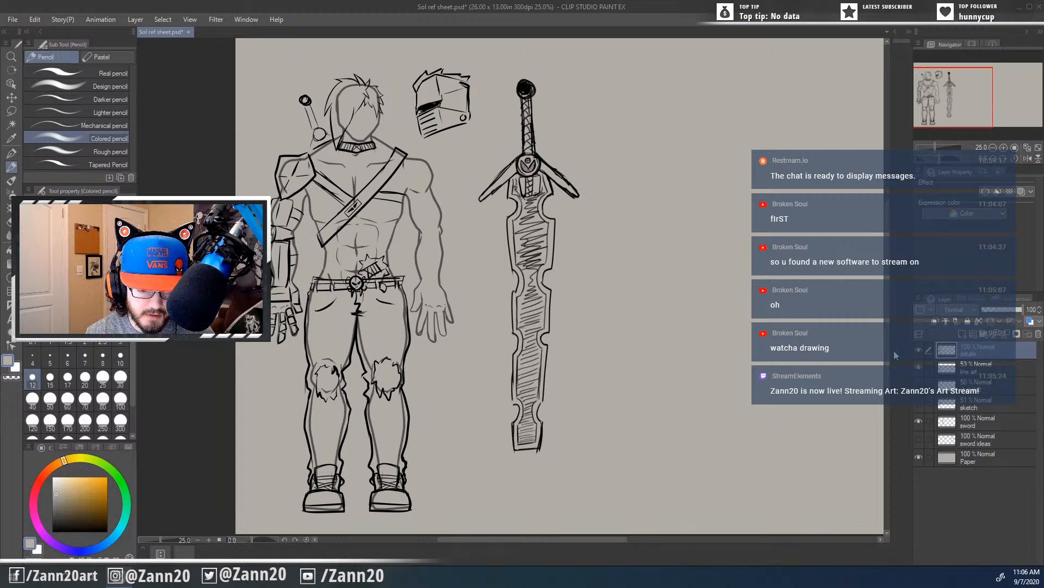
pyautogui.moveTo(598, 322); pyautogui.dragTo(553, 313)
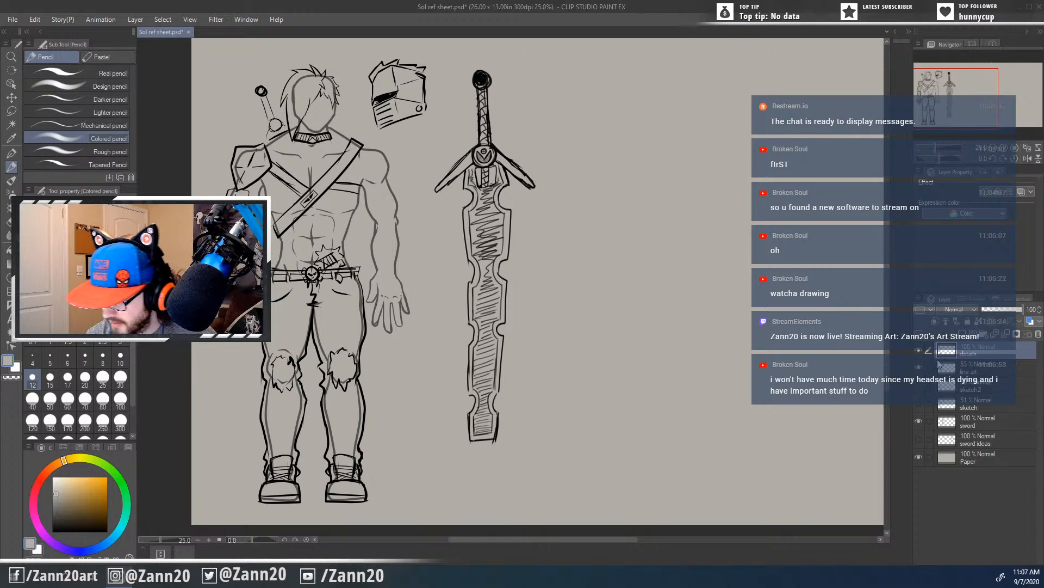
pyautogui.click(919, 351)
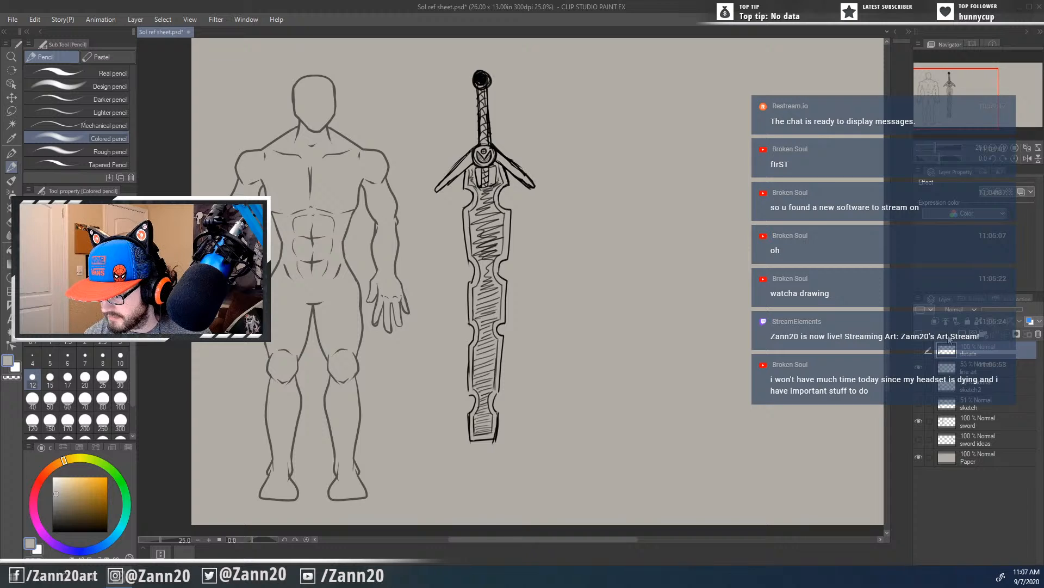
pyautogui.click(919, 302)
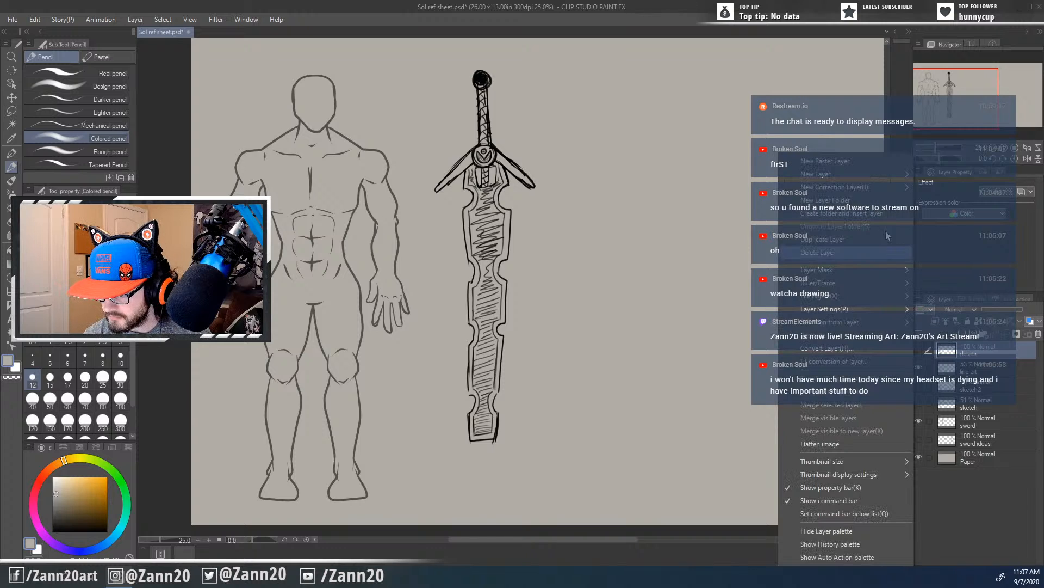
pyautogui.click(859, 163)
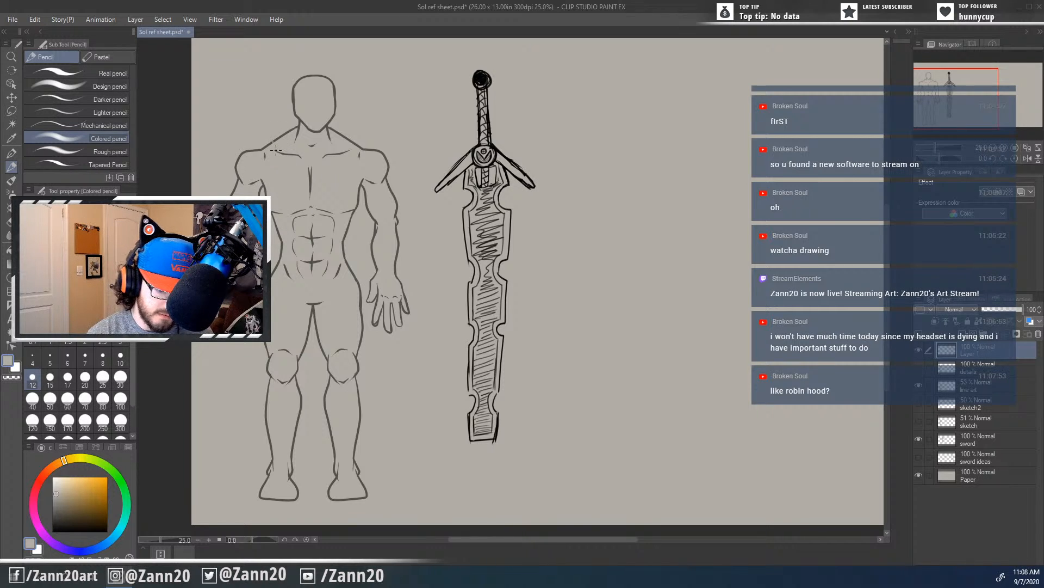
# Step: Sketch a curved armour band over the figure's shoulder on the sword-hilt side with a black G-pen, cleaning up its top edge
pyautogui.click(53, 531)
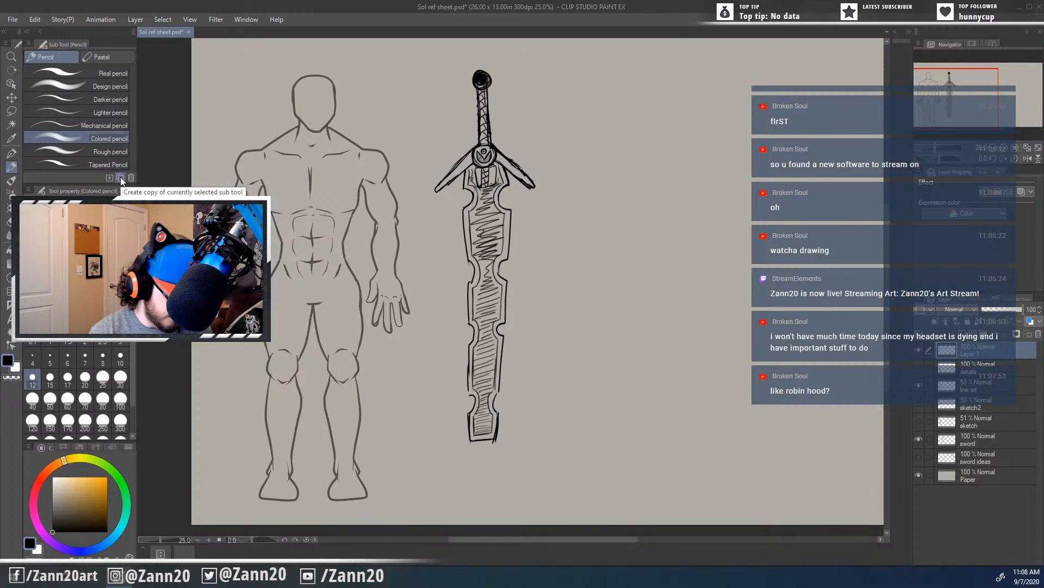
pyautogui.press('p')
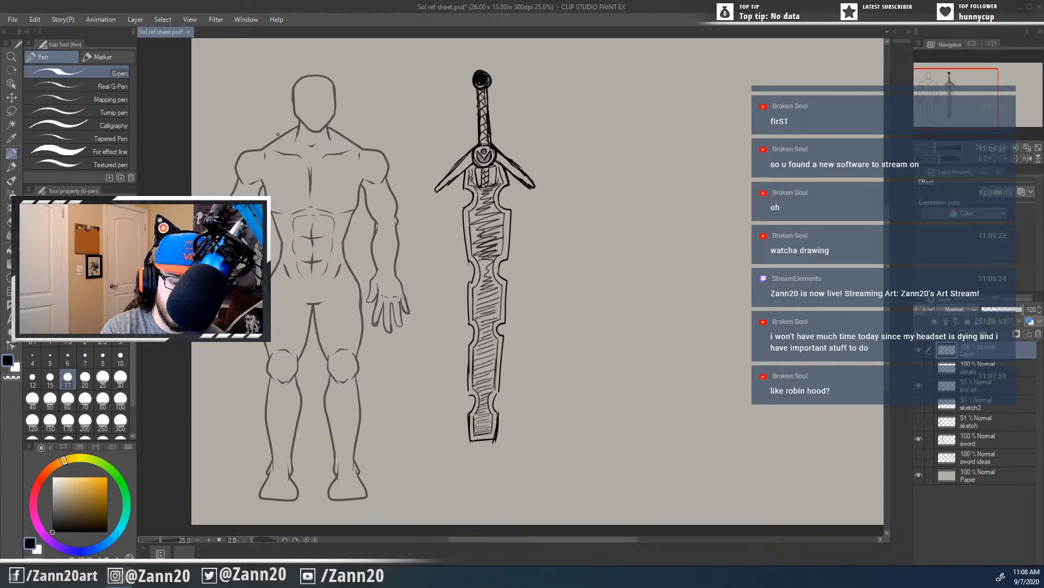
pyautogui.moveTo(278, 133); pyautogui.dragTo(270, 193)
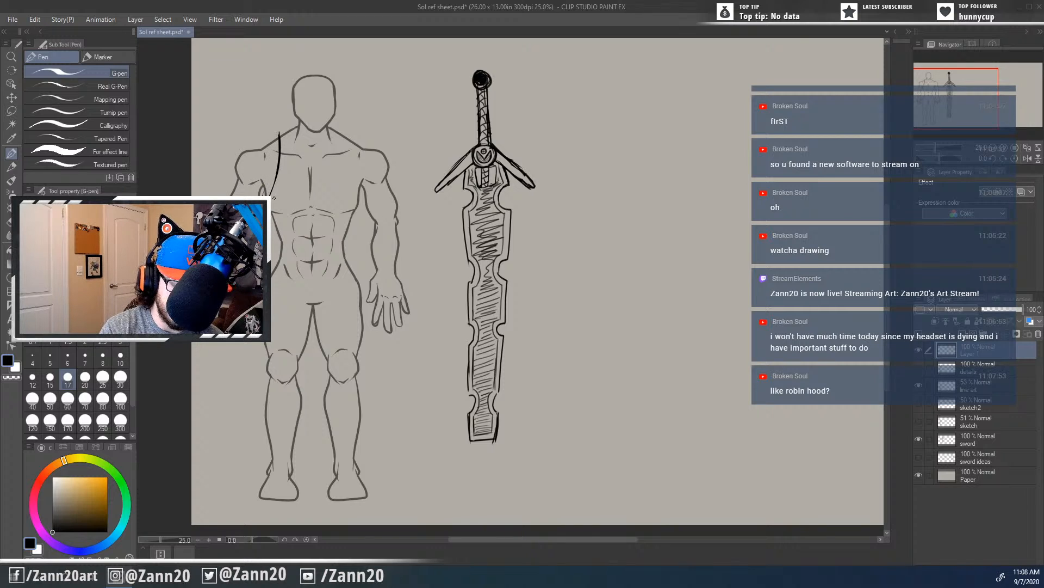
pyautogui.moveTo(256, 192)
pyautogui.mouseDown()
pyautogui.moveTo(263, 138)
pyautogui.moveTo(282, 130)
pyautogui.moveTo(264, 135)
pyautogui.moveTo(260, 170)
pyautogui.mouseUp()
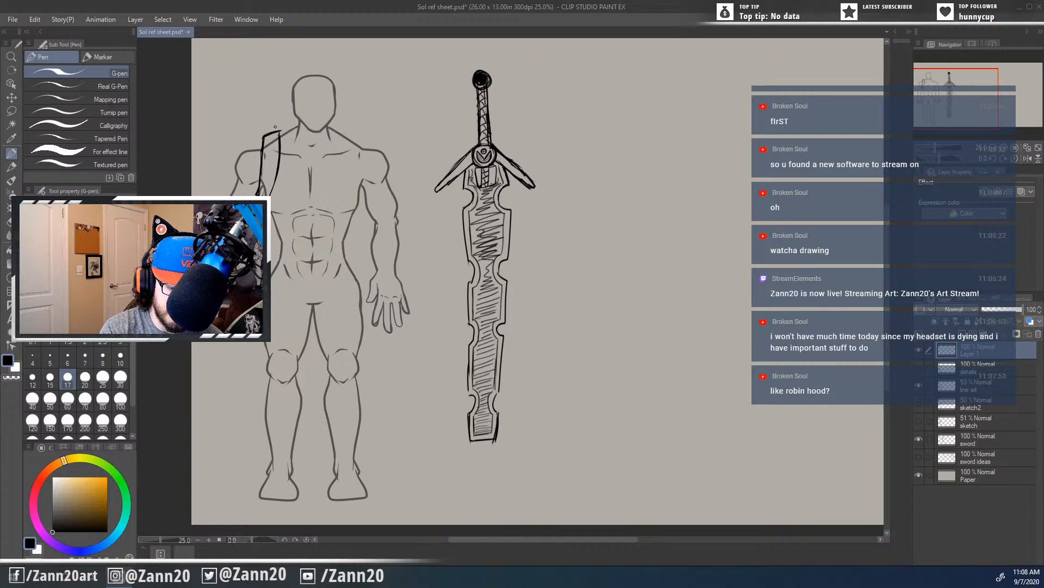
pyautogui.moveTo(265, 139)
pyautogui.mouseDown()
pyautogui.moveTo(282, 134)
pyautogui.moveTo(260, 142)
pyautogui.mouseUp()
pyautogui.press('e')
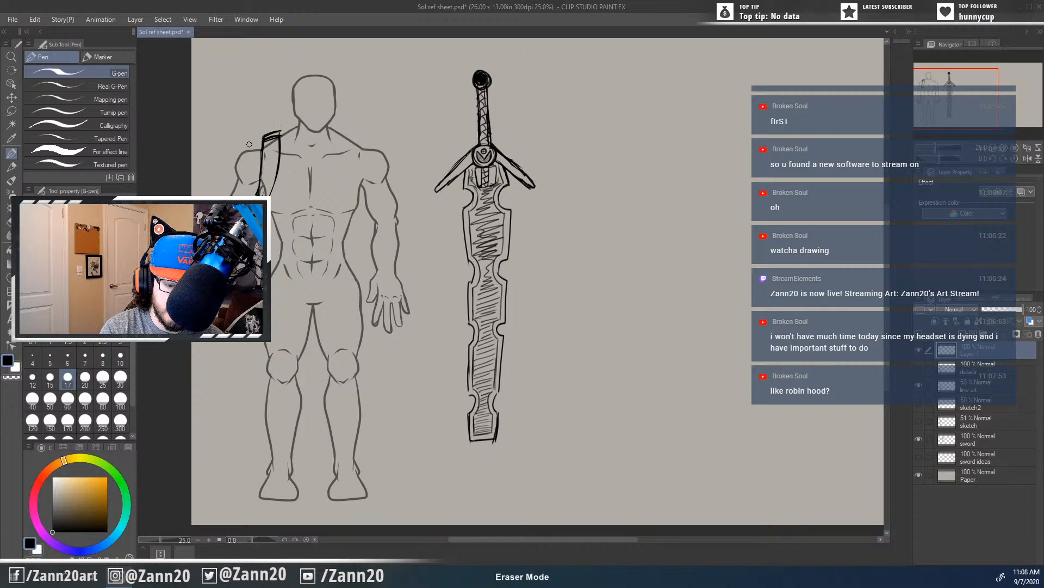
pyautogui.moveTo(257, 138)
pyautogui.mouseDown()
pyautogui.moveTo(290, 132)
pyautogui.moveTo(264, 139)
pyautogui.moveTo(280, 138)
pyautogui.moveTo(261, 171)
pyautogui.mouseUp()
pyautogui.press('p')
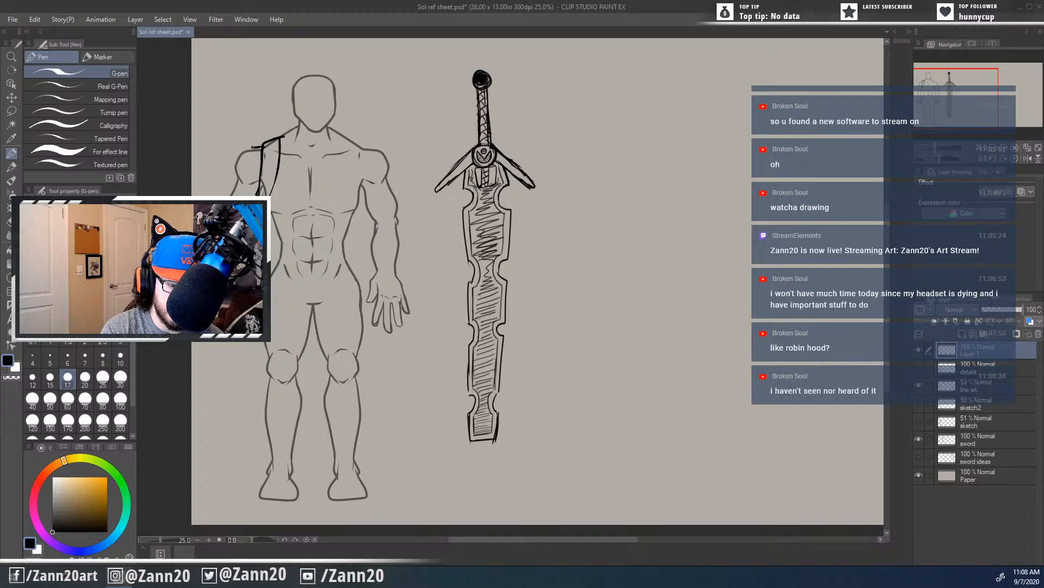
# Step: Draw the rounded shoulder plate and arm armour beside the band, and add the straps running across the chest
pyautogui.moveTo(263, 143)
pyautogui.mouseDown()
pyautogui.moveTo(242, 148)
pyautogui.moveTo(227, 181)
pyautogui.moveTo(252, 179)
pyautogui.moveTo(241, 191)
pyautogui.moveTo(254, 180)
pyautogui.moveTo(259, 169)
pyautogui.moveTo(230, 180)
pyautogui.mouseUp()
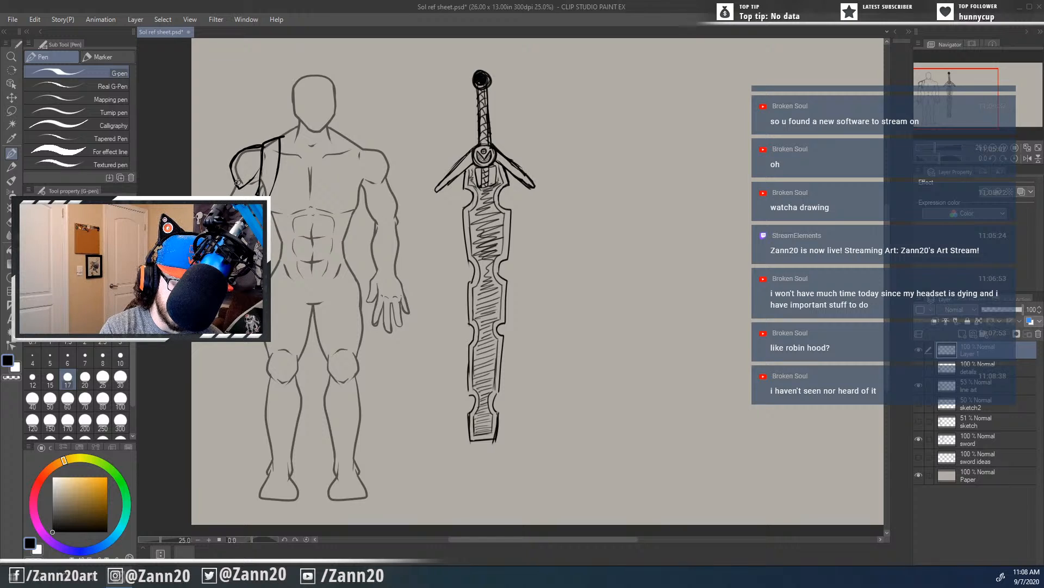
pyautogui.press('p')
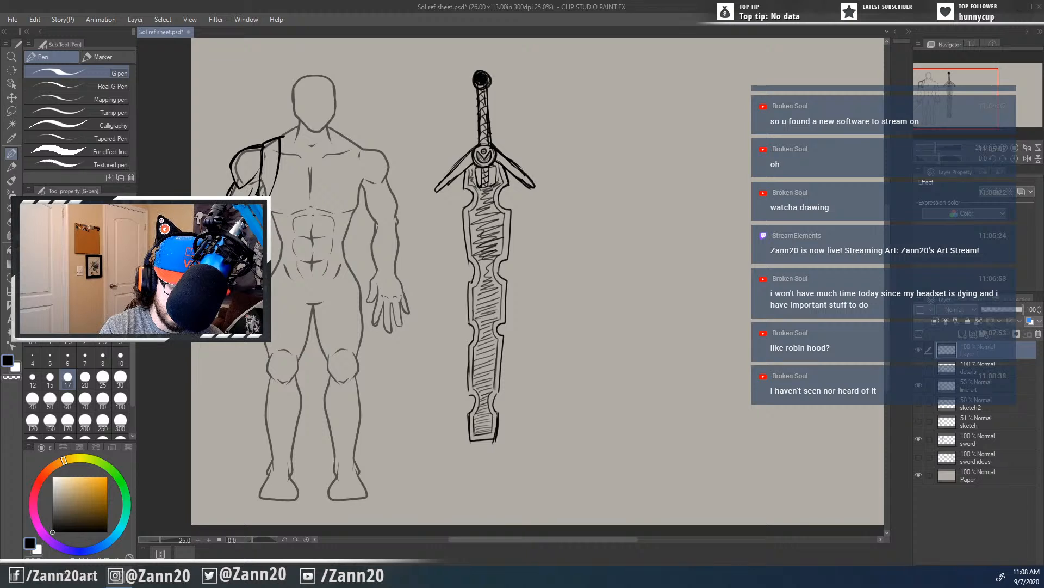
pyautogui.moveTo(255, 183); pyautogui.dragTo(250, 196)
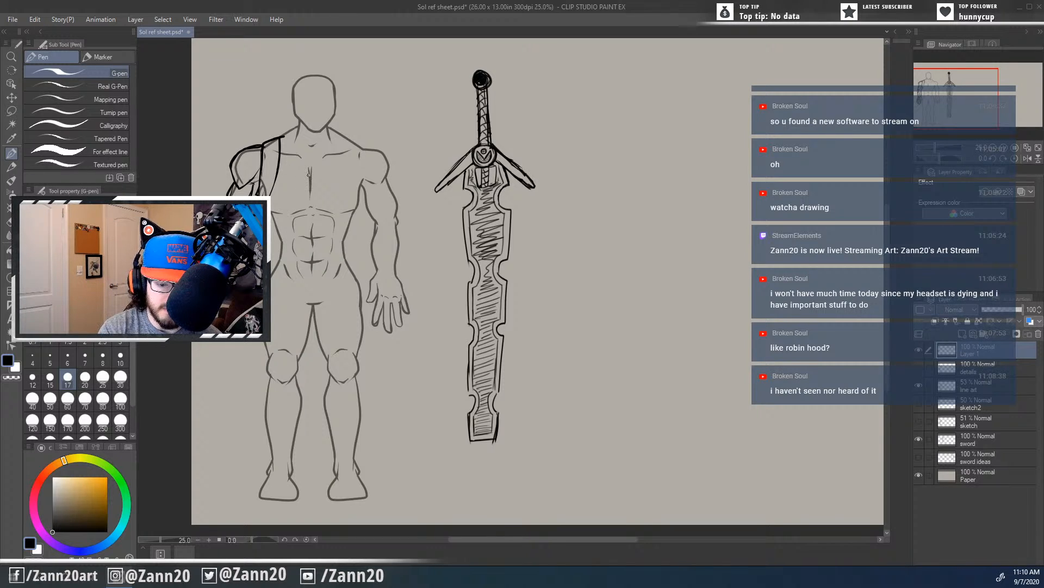
pyautogui.moveTo(284, 170)
pyautogui.mouseDown()
pyautogui.moveTo(366, 191)
pyautogui.moveTo(354, 201)
pyautogui.mouseUp()
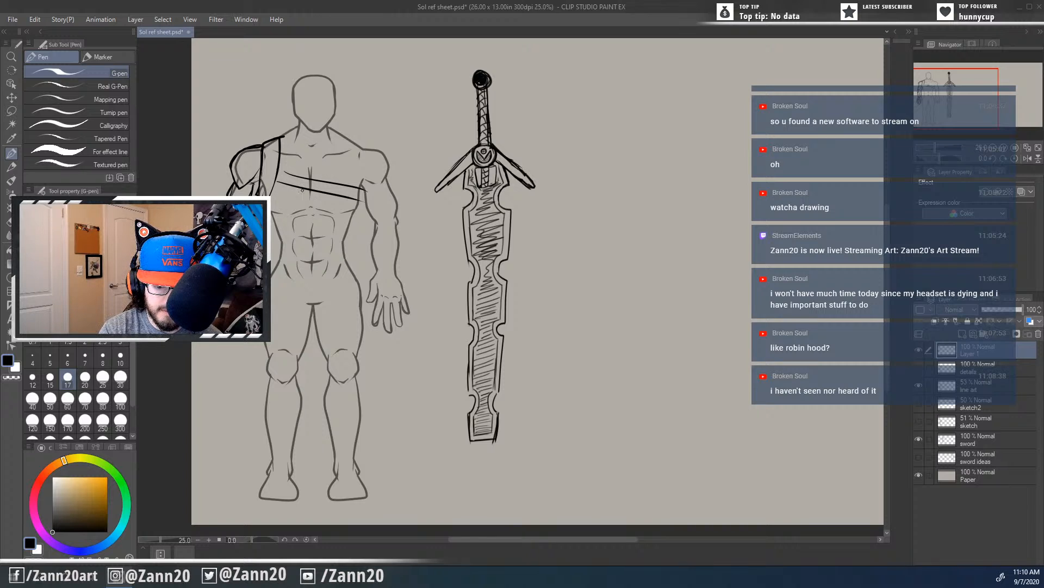
pyautogui.moveTo(305, 188); pyautogui.dragTo(272, 233)
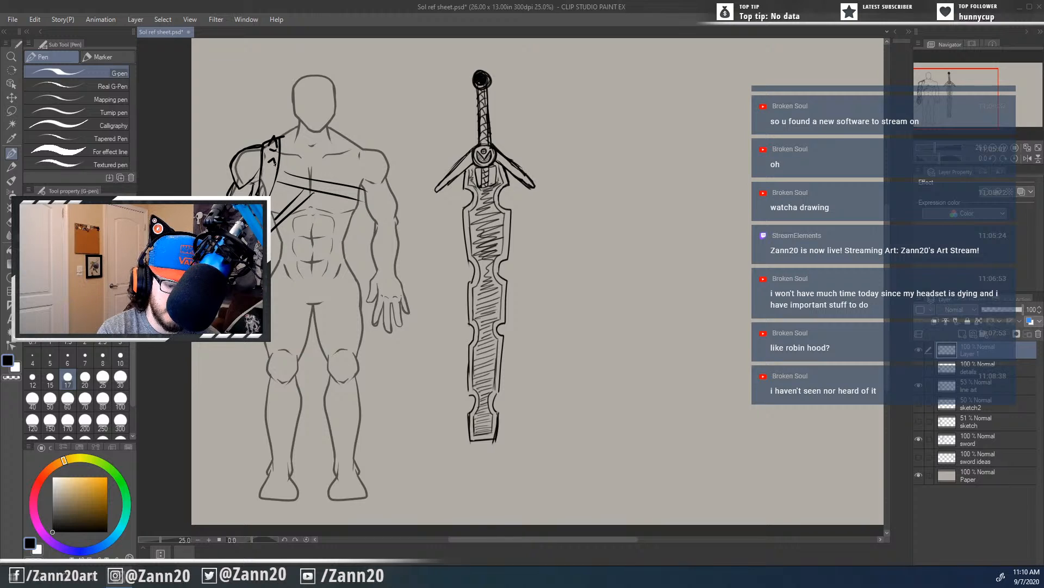
# Step: Add small spikes and studs along the armour band and over the rounded shoulder plate
pyautogui.moveTo(274, 162); pyautogui.dragTo(270, 180)
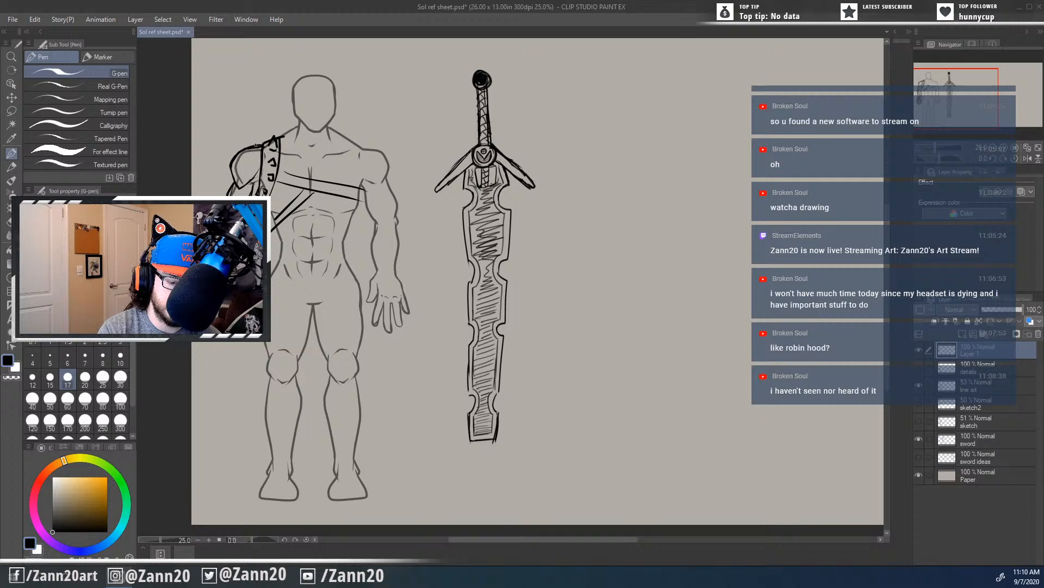
pyautogui.moveTo(256, 146); pyautogui.dragTo(247, 147)
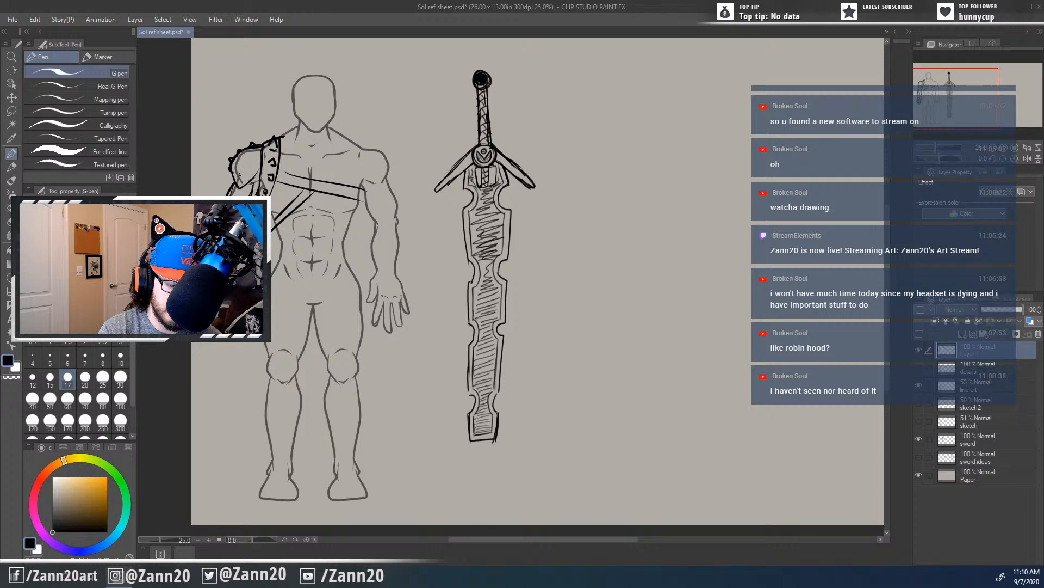
pyautogui.moveTo(240, 161); pyautogui.dragTo(248, 175)
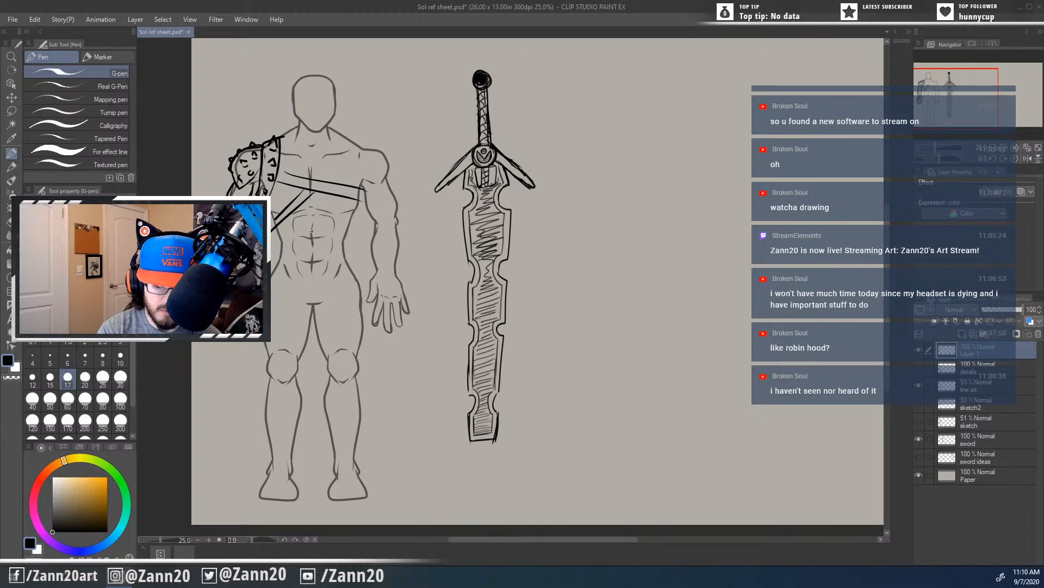
pyautogui.moveTo(364, 144); pyautogui.dragTo(371, 221)
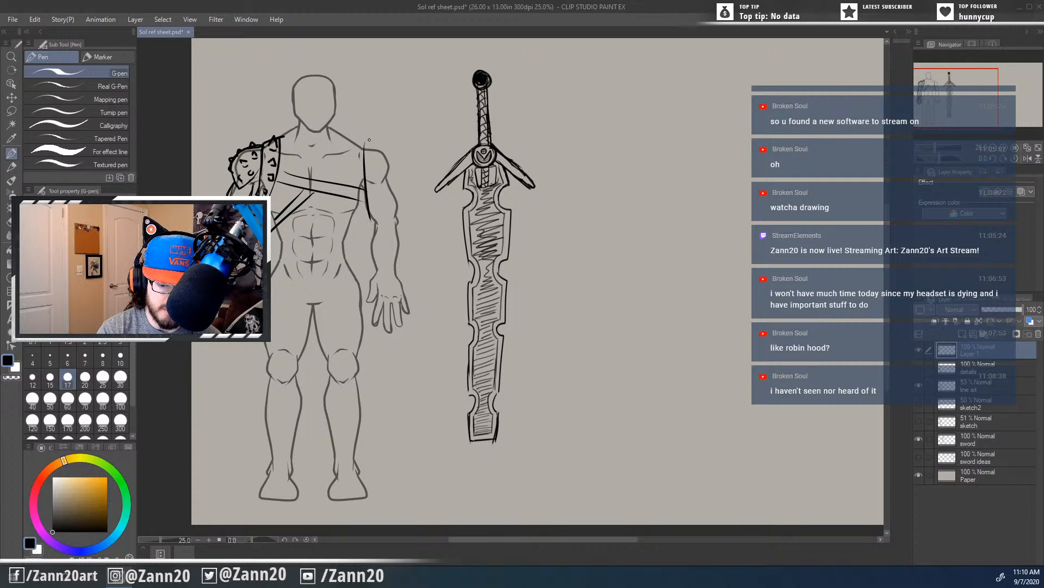
pyautogui.moveTo(369, 140); pyautogui.dragTo(365, 165)
pyautogui.hotkey('ctrl', 'z')
pyautogui.hotkey('ctrl', 'z')
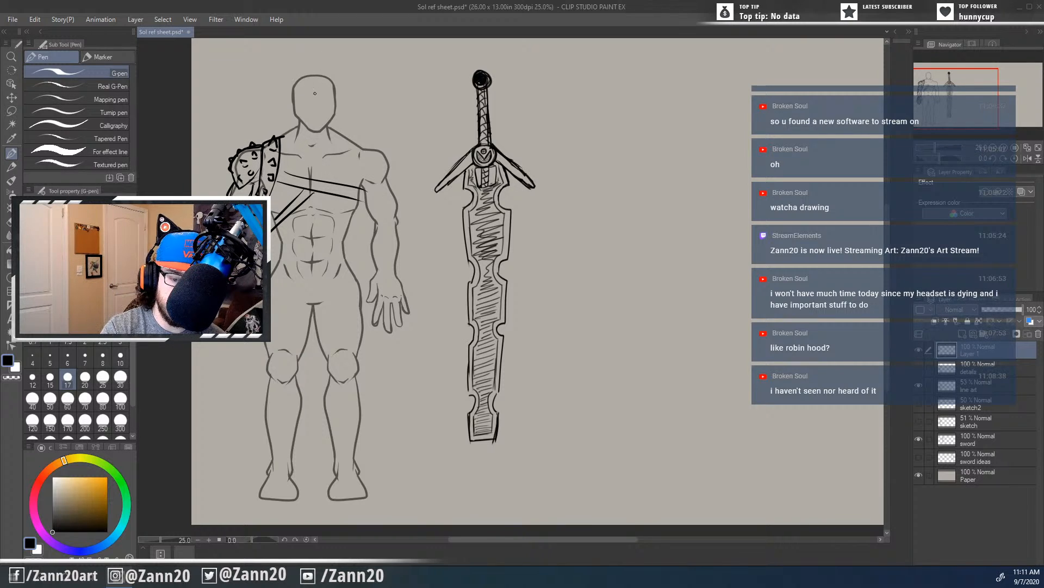
# Step: Draw the figure's pointed hairline, bumpy hair outline and swept-back strands, keeping the old details layer hidden
pyautogui.moveTo(316, 95)
pyautogui.mouseDown()
pyautogui.moveTo(292, 80)
pyautogui.moveTo(308, 72)
pyautogui.moveTo(295, 80)
pyautogui.moveTo(305, 71)
pyautogui.moveTo(318, 97)
pyautogui.moveTo(328, 74)
pyautogui.mouseUp()
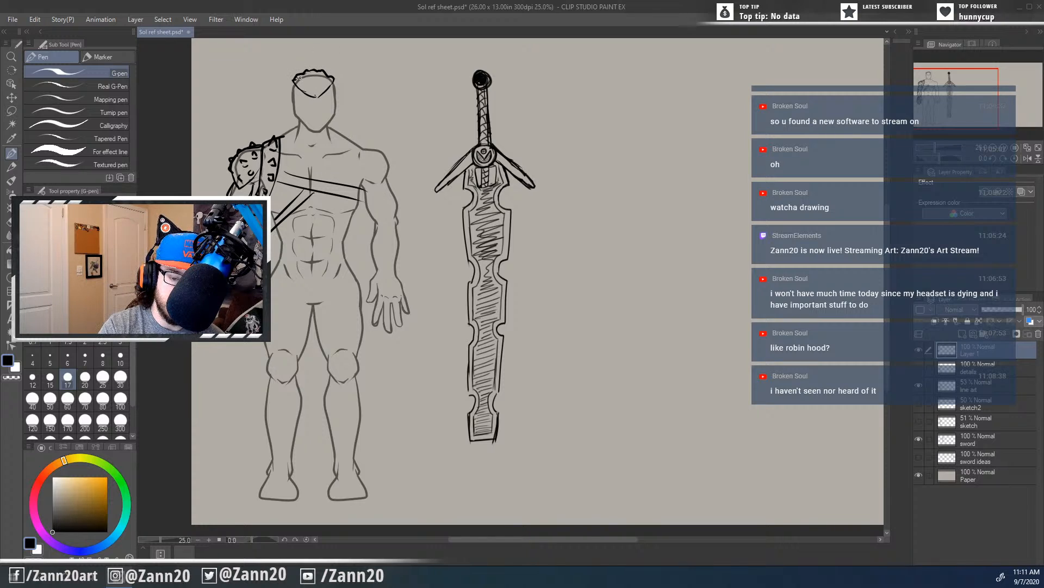
pyautogui.moveTo(309, 69)
pyautogui.mouseDown()
pyautogui.moveTo(321, 50)
pyautogui.moveTo(317, 64)
pyautogui.moveTo(332, 68)
pyautogui.moveTo(301, 71)
pyautogui.mouseUp()
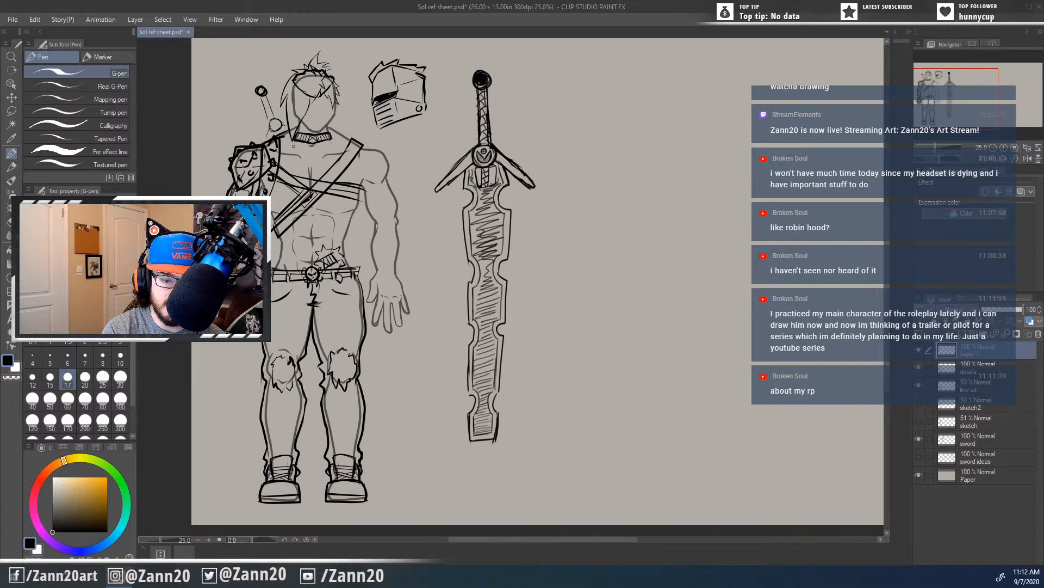
pyautogui.click(919, 367)
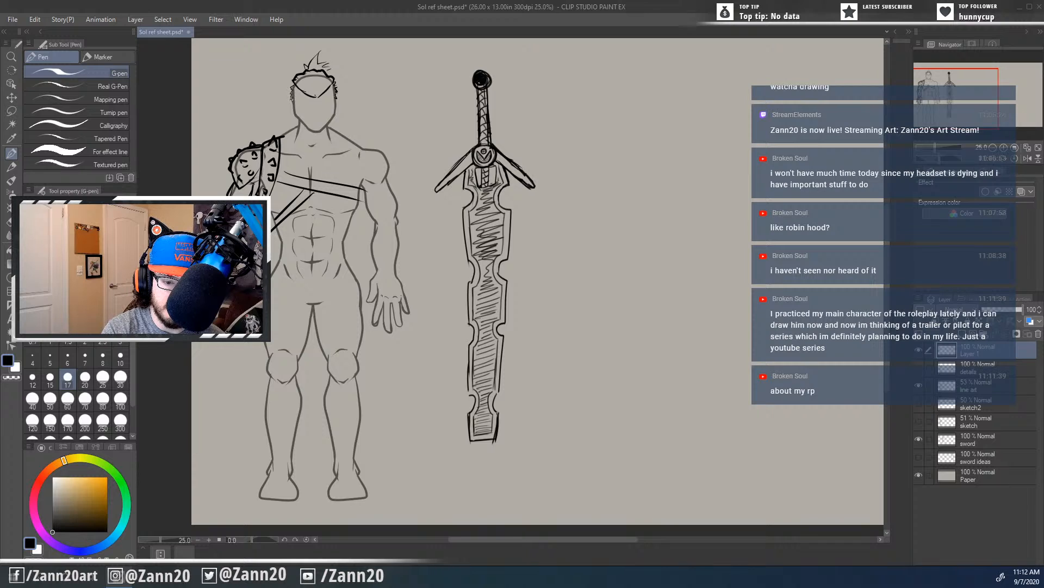
pyautogui.moveTo(311, 97); pyautogui.dragTo(303, 94)
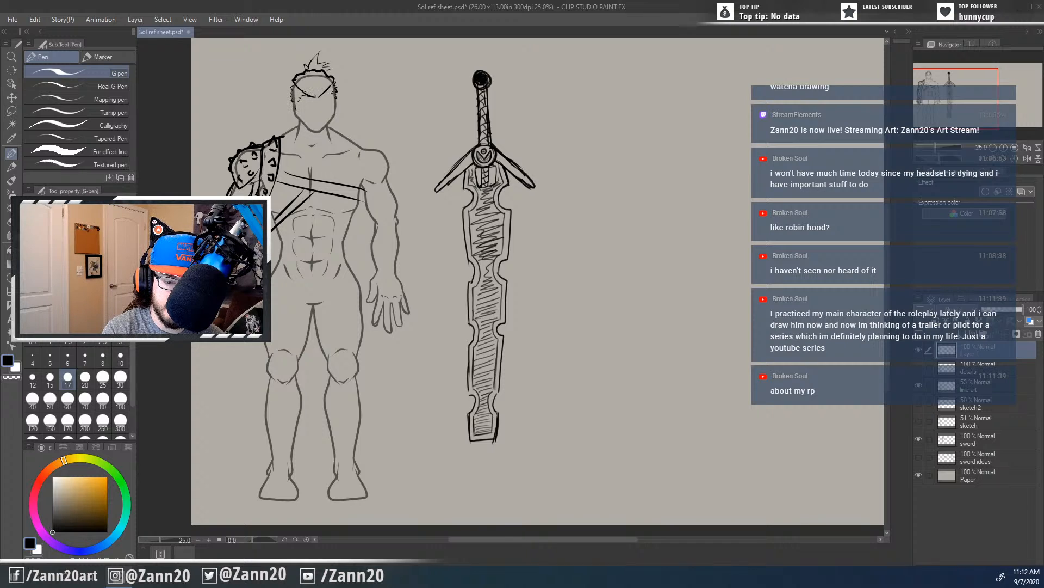
pyautogui.moveTo(333, 98); pyautogui.dragTo(331, 107)
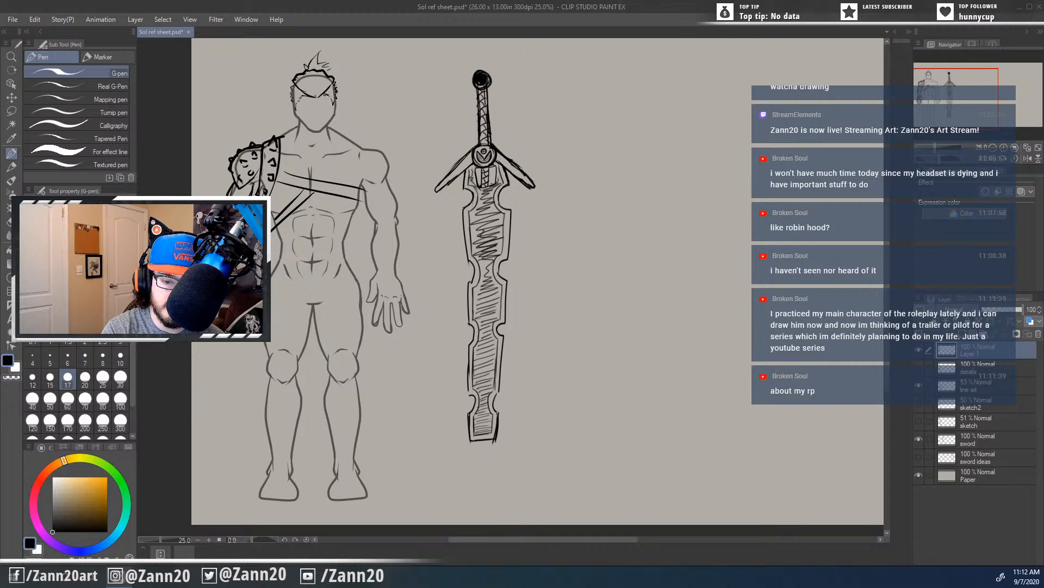
pyautogui.moveTo(314, 95)
pyautogui.mouseDown()
pyautogui.moveTo(302, 81)
pyautogui.moveTo(323, 78)
pyautogui.mouseUp()
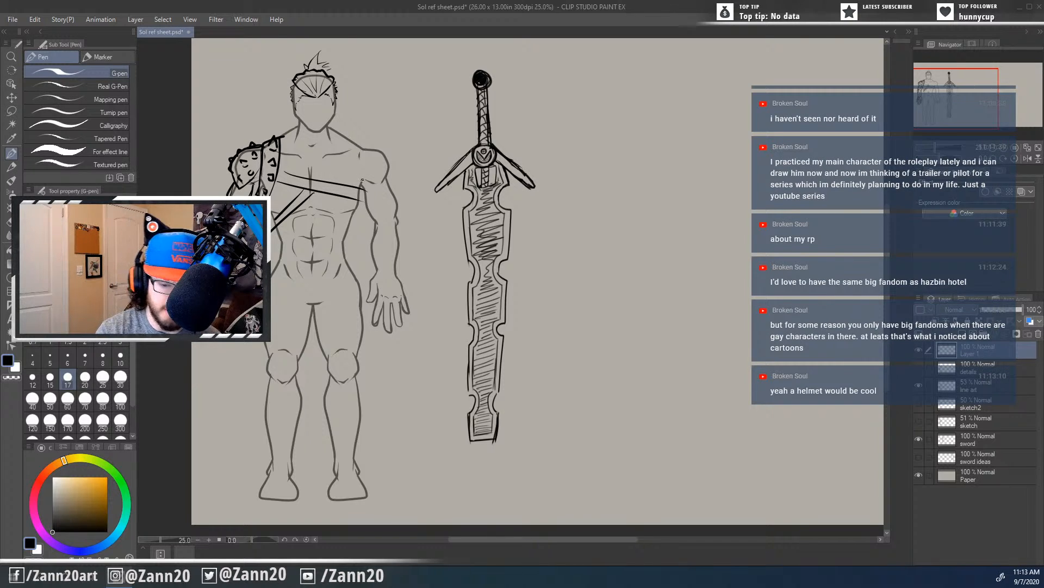
# Step: Close off the chest strap's end, and move the lassoed arm armour with its straps to the empty canvas beyond the sword
pyautogui.moveTo(360, 187); pyautogui.dragTo(361, 201)
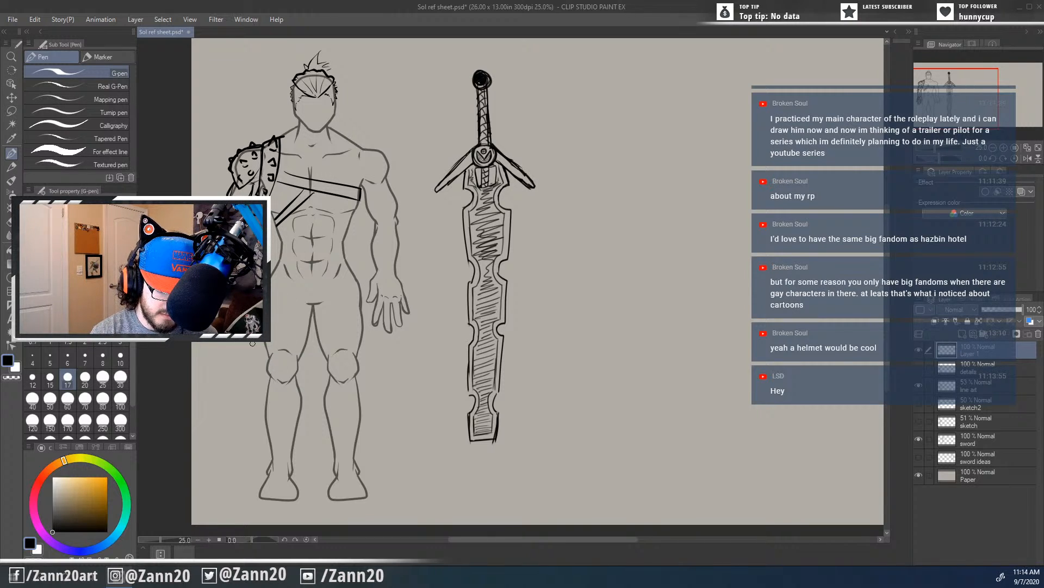
pyautogui.press('m')
pyautogui.moveTo(243, 345)
pyautogui.mouseDown()
pyautogui.moveTo(280, 113)
pyautogui.moveTo(204, 187)
pyautogui.moveTo(222, 378)
pyautogui.mouseUp()
pyautogui.hotkey('ctrl', 't')
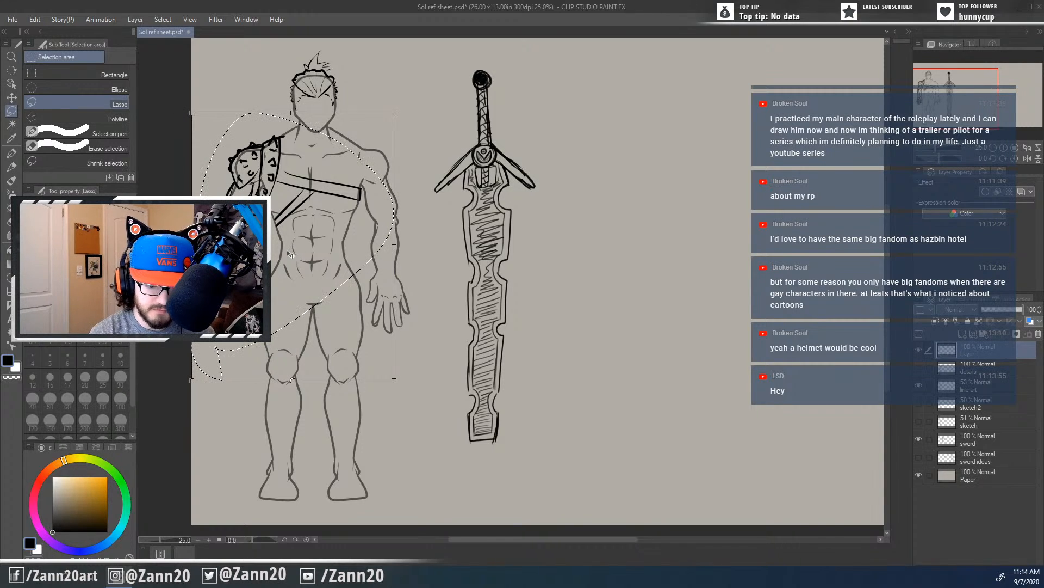
pyautogui.moveTo(285, 256); pyautogui.dragTo(689, 249)
pyautogui.moveTo(694, 287); pyautogui.dragTo(675, 258)
pyautogui.press('Return')
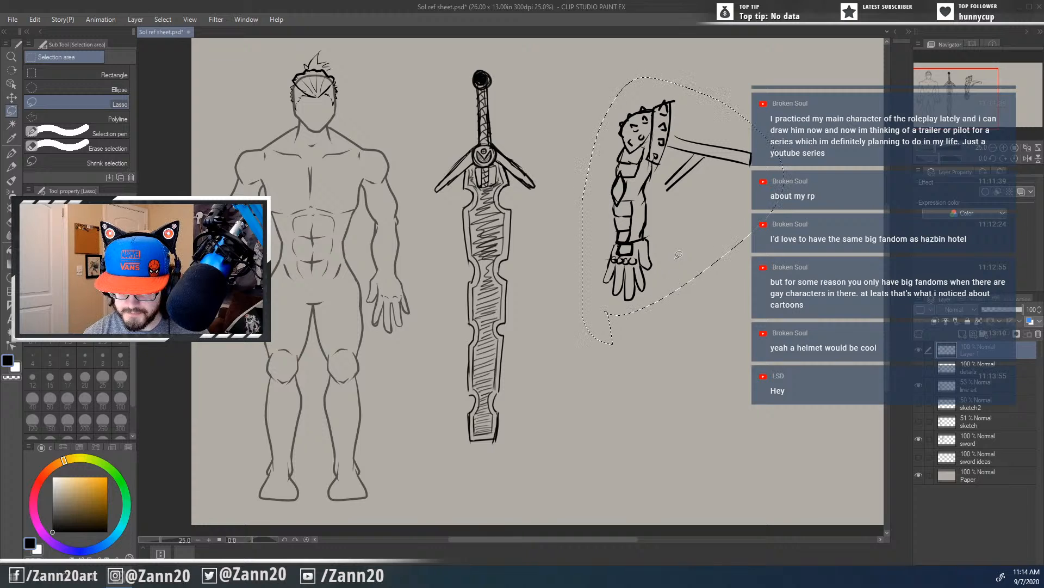
pyautogui.hotkey('ctrl', 'd')
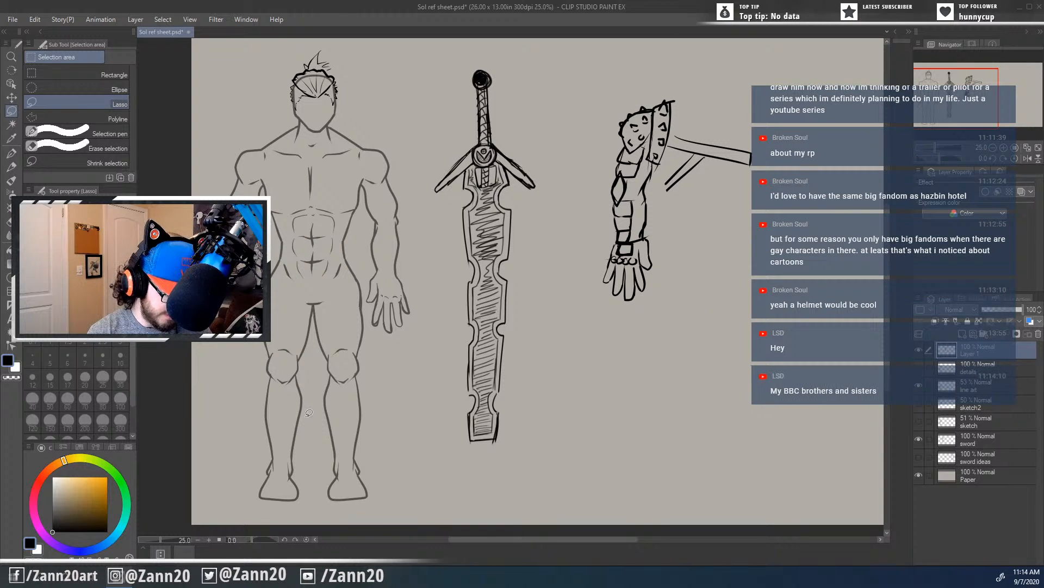
# Step: Sketch a new shoulder band, rounded shoulder plate and arm armour on the figure's arm with the G-pen
pyautogui.press('p')
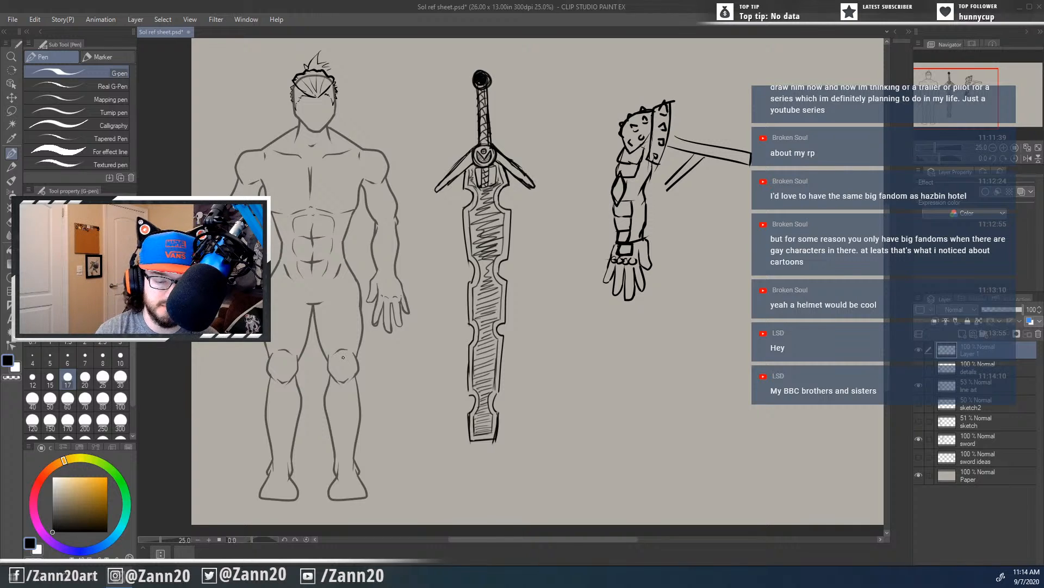
pyautogui.moveTo(272, 138)
pyautogui.mouseDown()
pyautogui.moveTo(274, 179)
pyautogui.moveTo(268, 191)
pyautogui.moveTo(275, 133)
pyautogui.moveTo(260, 190)
pyautogui.moveTo(273, 183)
pyautogui.mouseUp()
pyautogui.moveTo(273, 185)
pyautogui.mouseDown()
pyautogui.moveTo(257, 146)
pyautogui.moveTo(233, 164)
pyautogui.moveTo(242, 190)
pyautogui.moveTo(254, 178)
pyautogui.moveTo(248, 187)
pyautogui.moveTo(263, 160)
pyautogui.mouseUp()
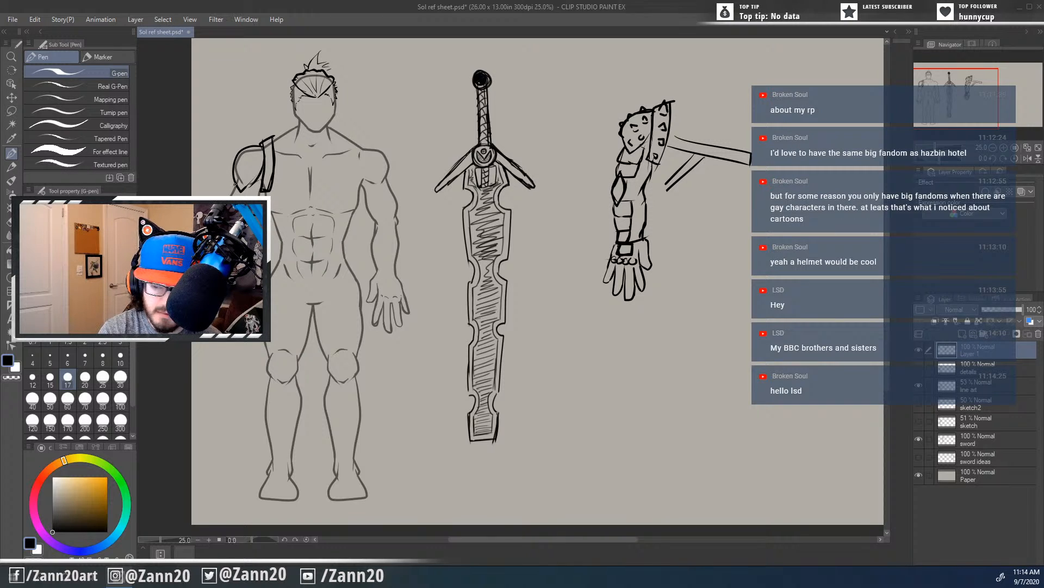
pyautogui.moveTo(254, 185); pyautogui.dragTo(249, 196)
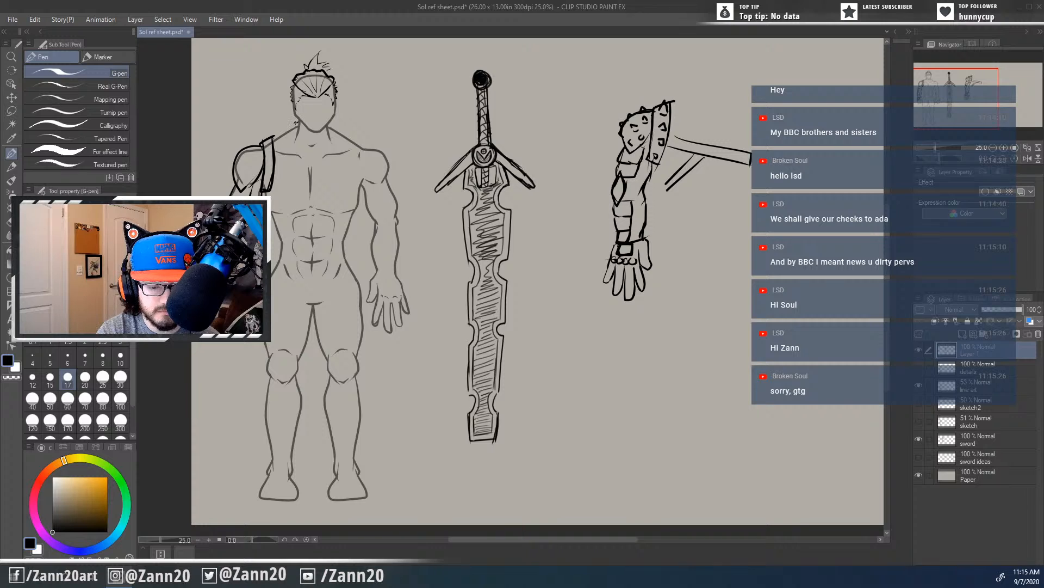
# Step: Draw the collar, open front edges and pointed lapels of a vest down the figure's chest, redoing the second lapel
pyautogui.moveTo(297, 122)
pyautogui.mouseDown()
pyautogui.moveTo(280, 146)
pyautogui.moveTo(341, 130)
pyautogui.moveTo(331, 145)
pyautogui.moveTo(296, 145)
pyautogui.moveTo(305, 274)
pyautogui.mouseUp()
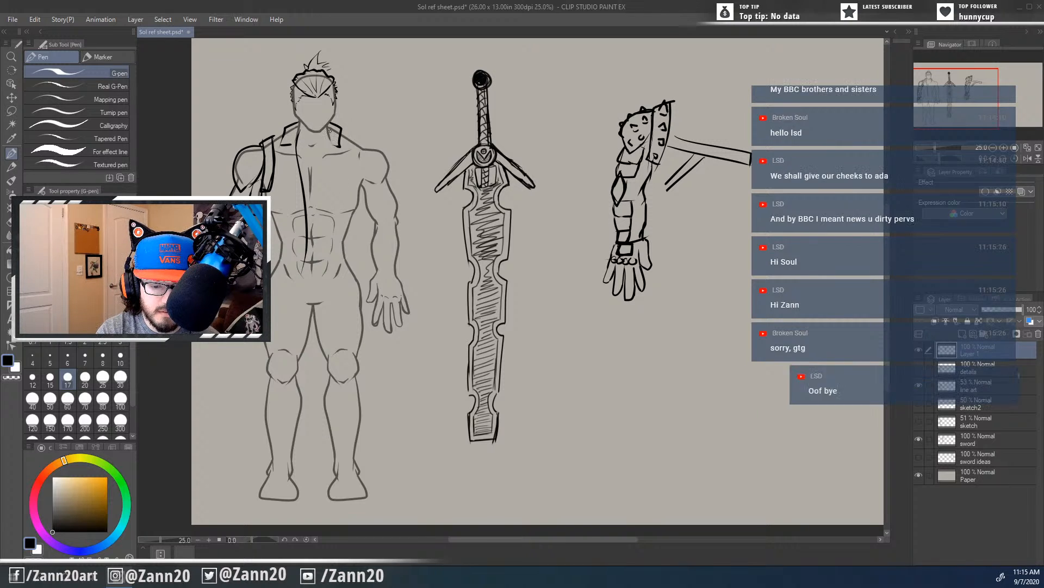
pyautogui.moveTo(331, 131); pyautogui.dragTo(326, 289)
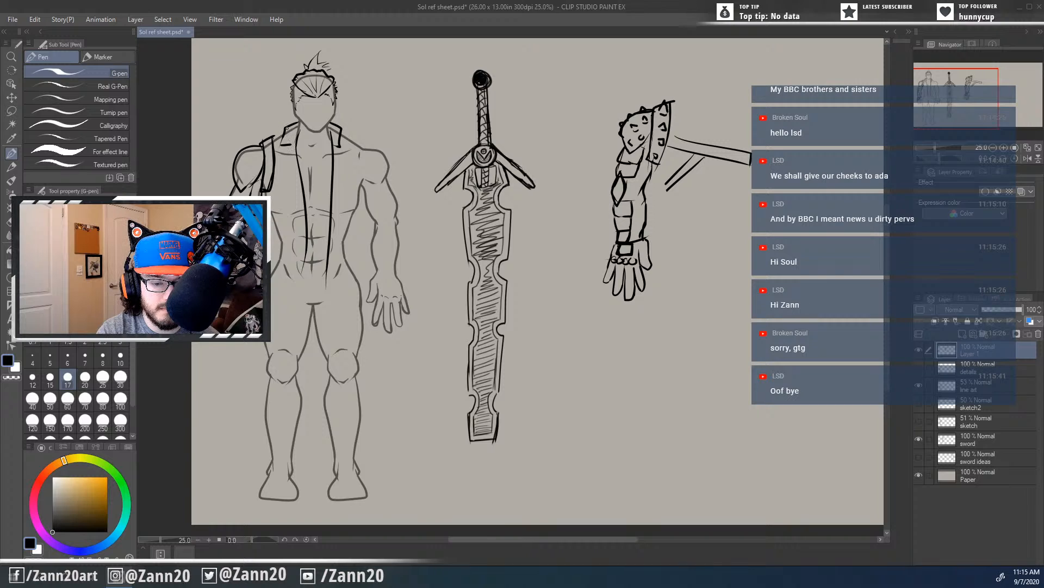
pyautogui.moveTo(293, 142)
pyautogui.mouseDown()
pyautogui.moveTo(283, 171)
pyautogui.moveTo(312, 253)
pyautogui.mouseUp()
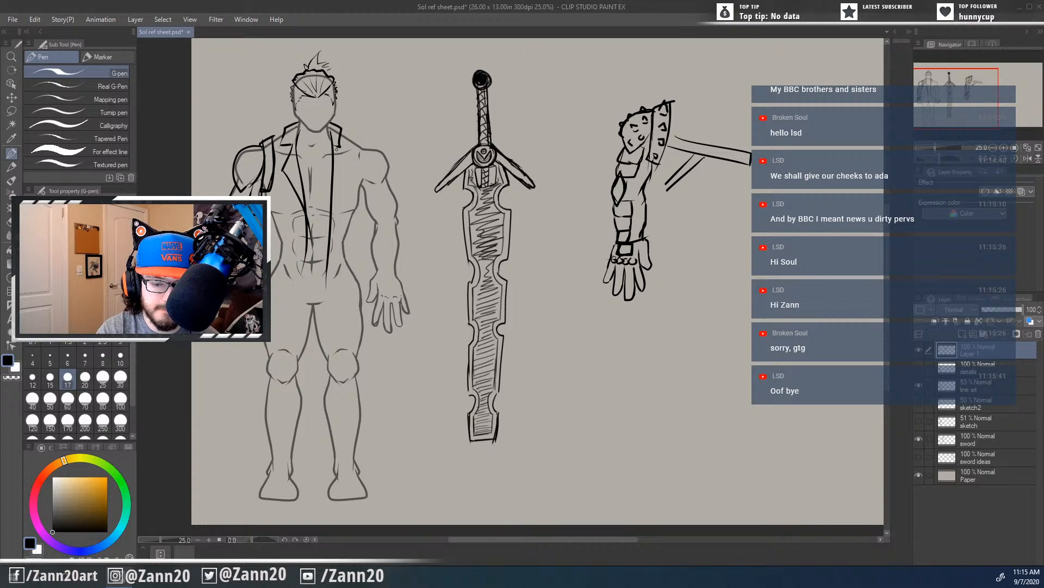
pyautogui.moveTo(334, 140)
pyautogui.mouseDown()
pyautogui.moveTo(348, 186)
pyautogui.moveTo(328, 259)
pyautogui.mouseUp()
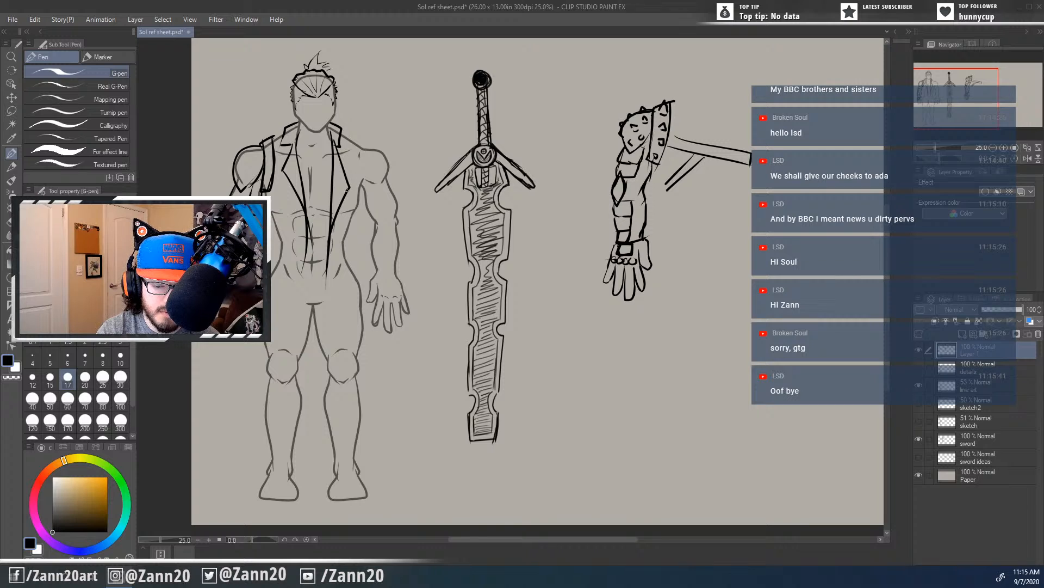
pyautogui.hotkey('ctrl', 'z')
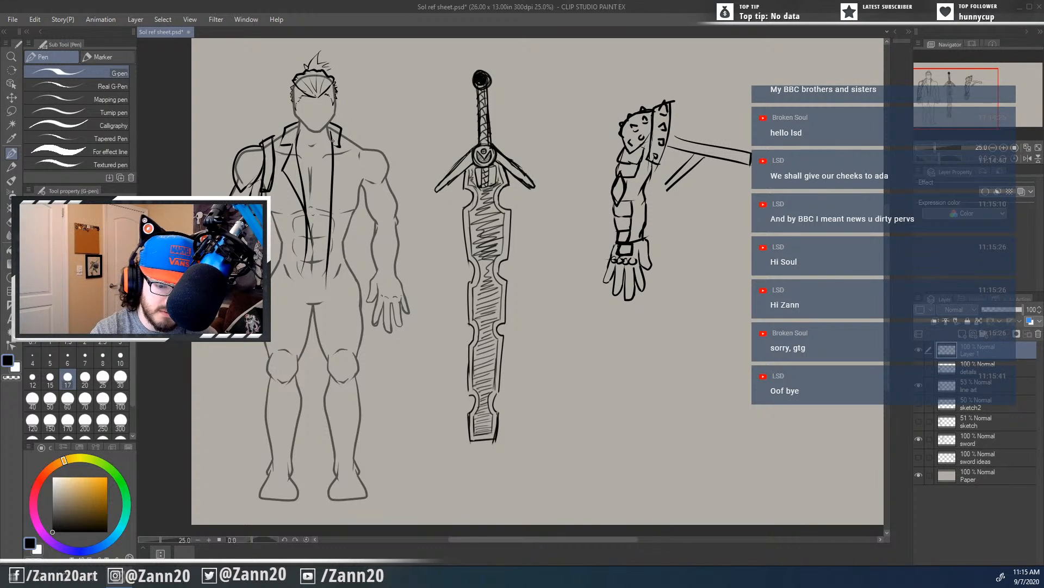
pyautogui.moveTo(333, 136)
pyautogui.mouseDown()
pyautogui.moveTo(340, 158)
pyautogui.moveTo(322, 266)
pyautogui.mouseUp()
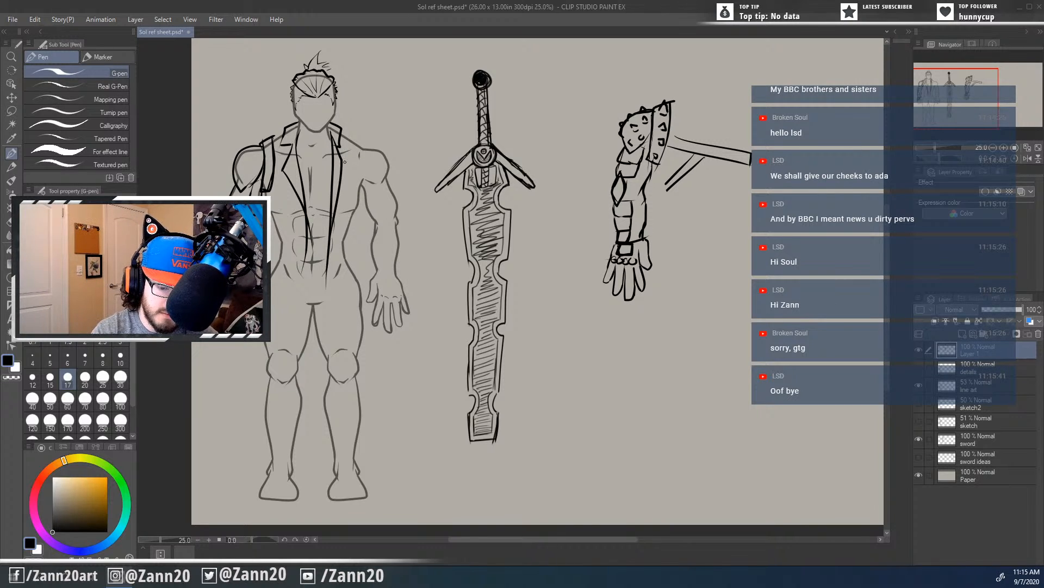
# Step: Finish the vest with jagged lapel trim and outlined sides and hem, and add spikes and studs to the shoulder armour
pyautogui.moveTo(344, 162); pyautogui.dragTo(325, 242)
pyautogui.moveTo(283, 183); pyautogui.dragTo(301, 239)
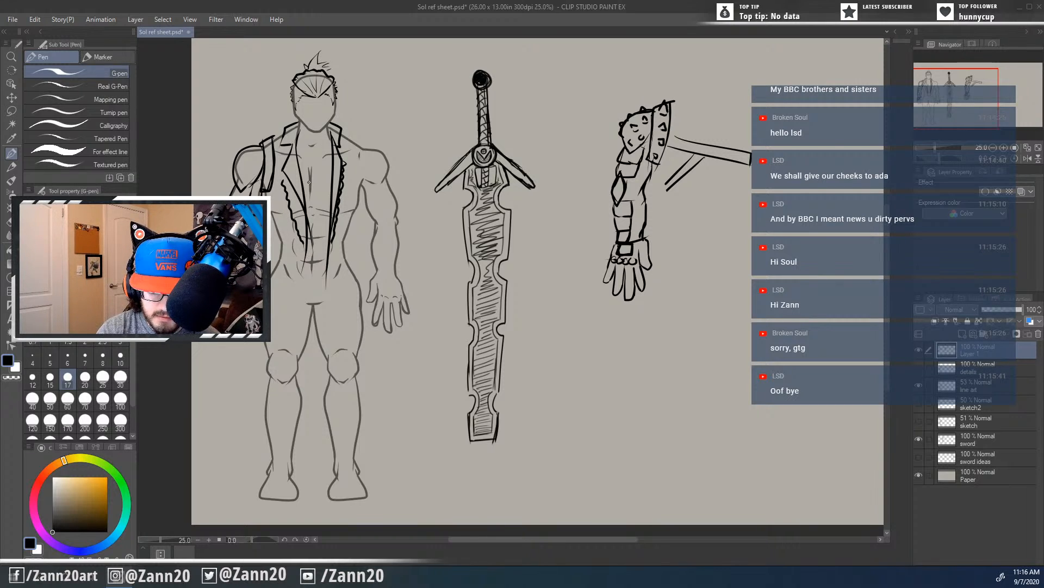
pyautogui.moveTo(282, 178); pyautogui.dragTo(299, 266)
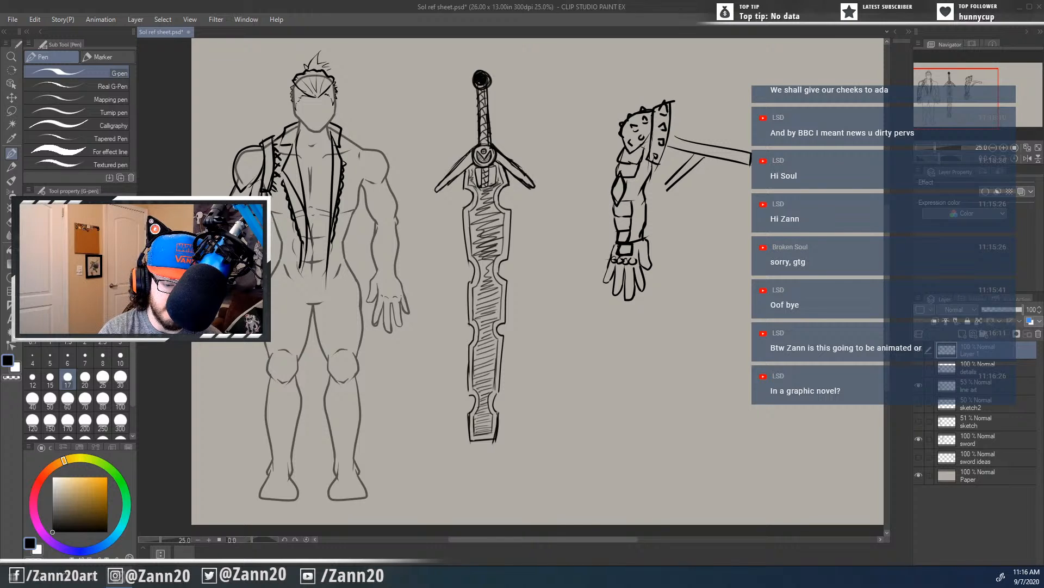
pyautogui.moveTo(272, 209)
pyautogui.mouseDown()
pyautogui.moveTo(281, 247)
pyautogui.moveTo(271, 267)
pyautogui.moveTo(281, 283)
pyautogui.moveTo(297, 275)
pyautogui.mouseUp()
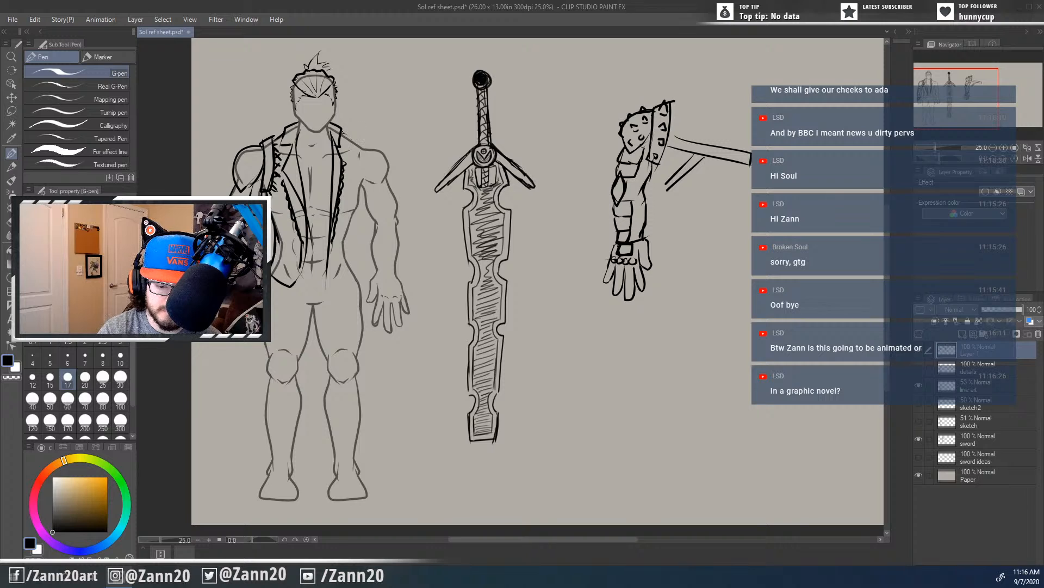
pyautogui.moveTo(342, 132)
pyautogui.mouseDown()
pyautogui.moveTo(363, 169)
pyautogui.moveTo(361, 201)
pyautogui.moveTo(349, 276)
pyautogui.moveTo(318, 281)
pyautogui.mouseUp()
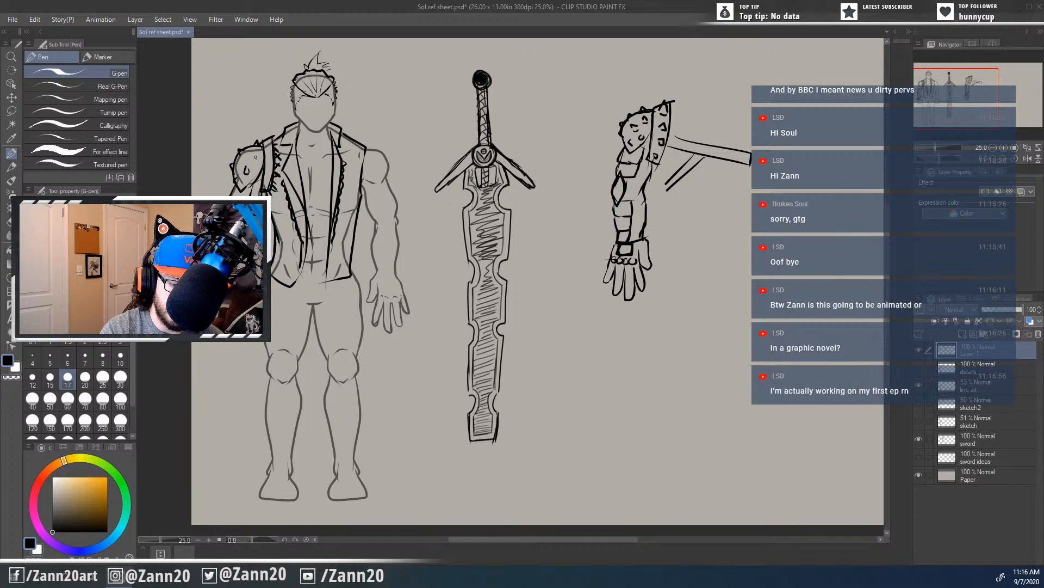
pyautogui.moveTo(251, 158); pyautogui.dragTo(257, 161)
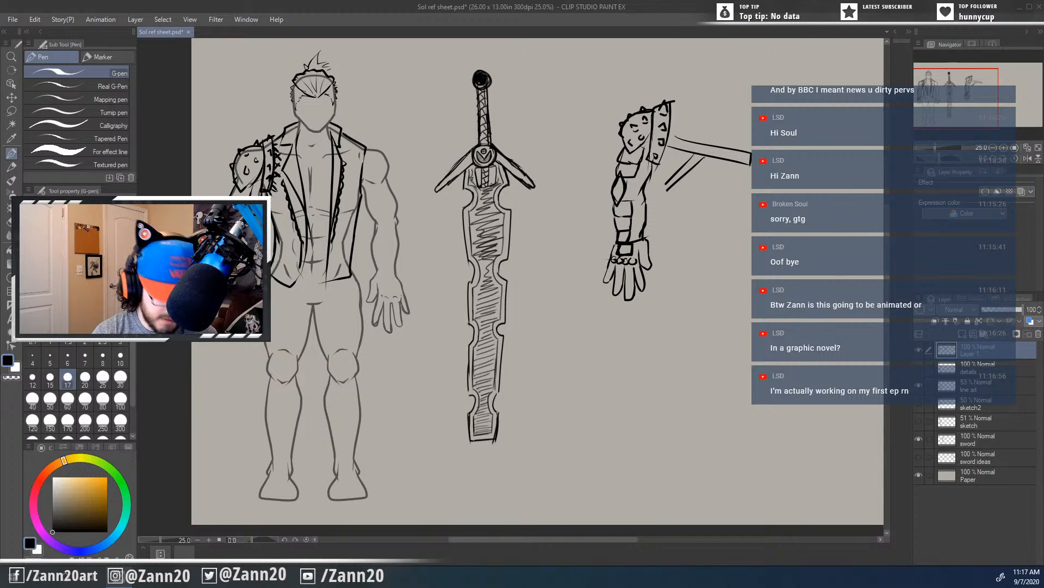
# Step: Lasso the vest and arm armour, move them off the figure to the empty canvas beyond the first armour sketch, and deselect
pyautogui.press('m')
pyautogui.moveTo(210, 338)
pyautogui.mouseDown()
pyautogui.moveTo(346, 313)
pyautogui.moveTo(340, 31)
pyautogui.moveTo(407, 105)
pyautogui.moveTo(354, 127)
pyautogui.mouseUp()
pyautogui.hotkey('ctrl', 'd')
pyautogui.moveTo(405, 98)
pyautogui.mouseDown()
pyautogui.moveTo(339, 133)
pyautogui.moveTo(354, 121)
pyautogui.moveTo(224, 142)
pyautogui.moveTo(261, 419)
pyautogui.moveTo(385, 135)
pyautogui.mouseUp()
pyautogui.hotkey('ctrl', 't')
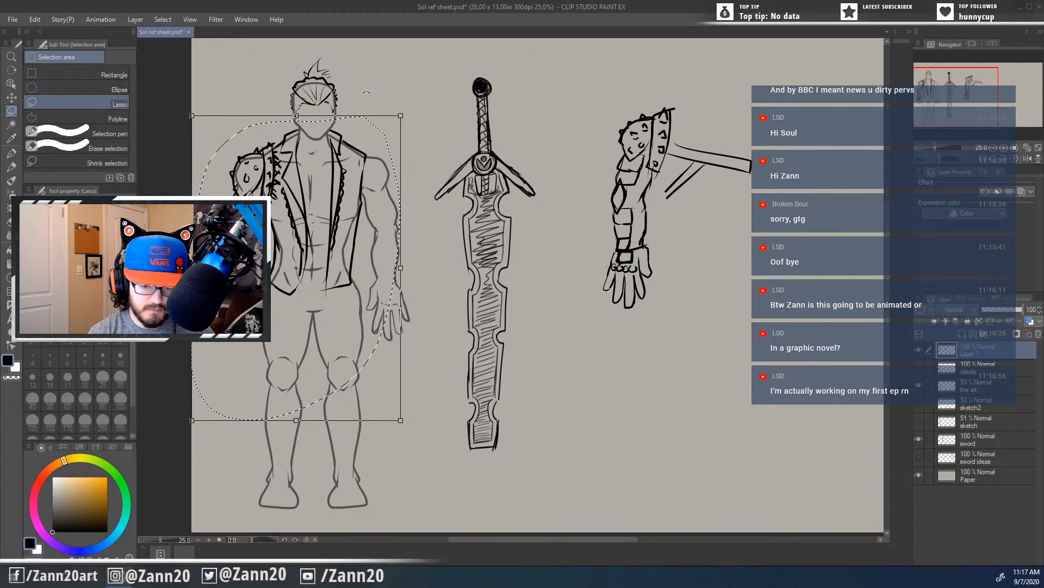
pyautogui.moveTo(367, 257)
pyautogui.mouseDown()
pyautogui.moveTo(602, 336)
pyautogui.moveTo(887, 228)
pyautogui.moveTo(899, 240)
pyautogui.mouseUp()
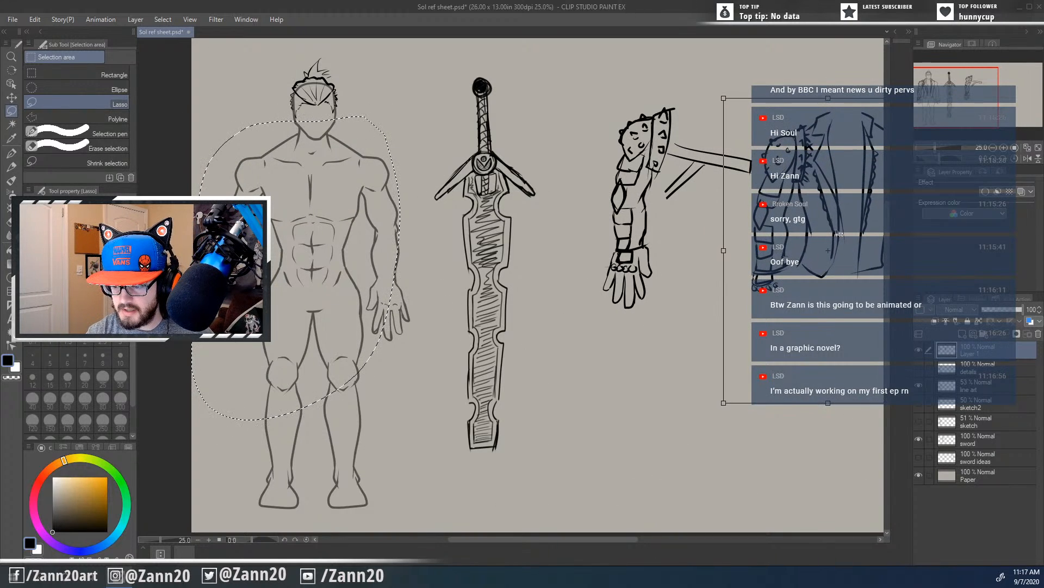
pyautogui.press('Return')
pyautogui.moveTo(648, 361); pyautogui.dragTo(441, 368)
pyautogui.hotkey('ctrl', 't')
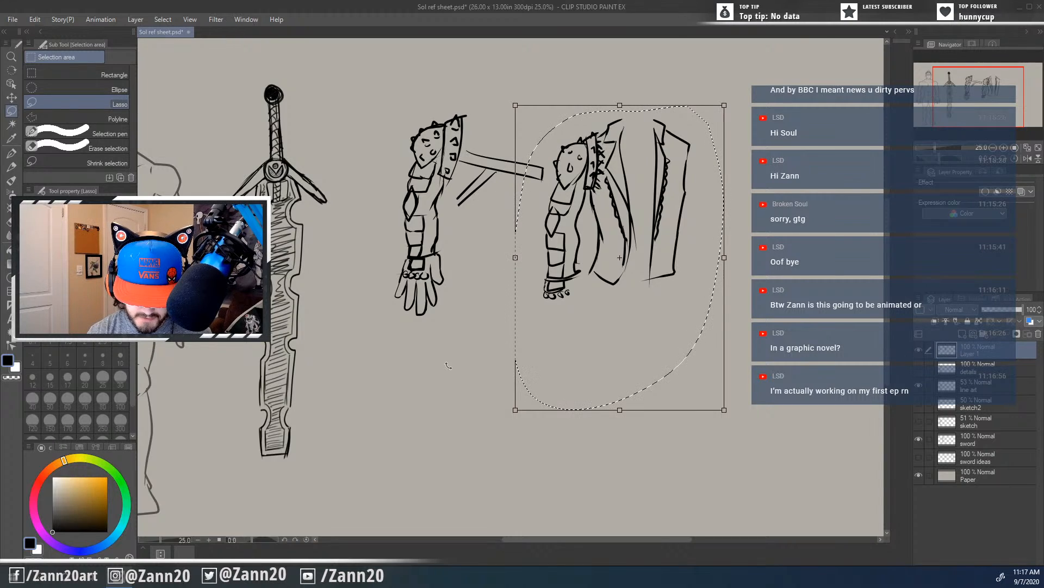
pyautogui.press('Return')
pyautogui.hotkey('ctrl', 'd')
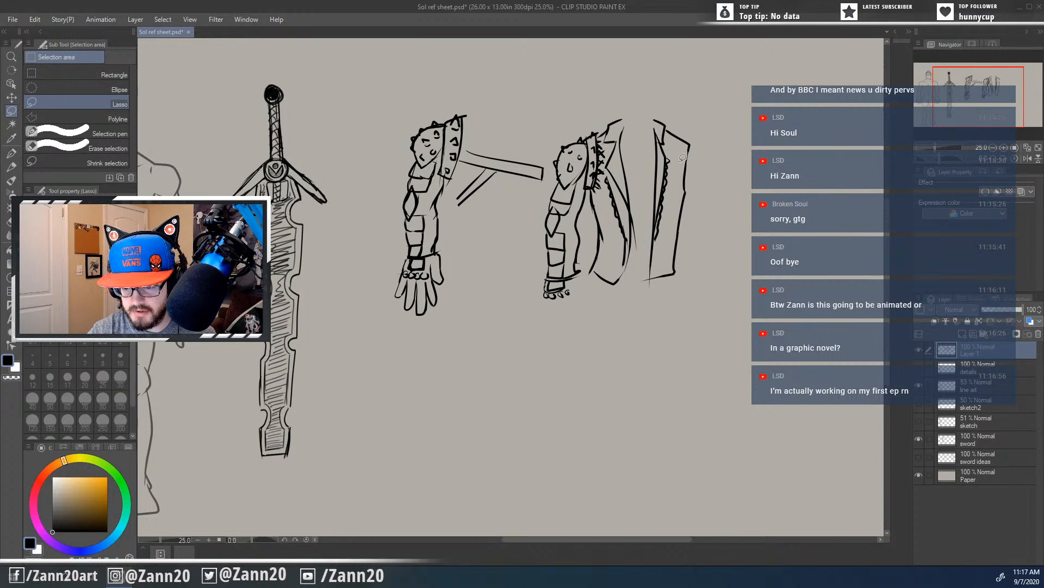
# Step: Draw a plain shoulder band, shoulder plate and upper-arm armour on the bare figure with the G-pen
pyautogui.moveTo(368, 367)
pyautogui.mouseDown()
pyautogui.moveTo(471, 371)
pyautogui.moveTo(560, 391)
pyautogui.mouseUp()
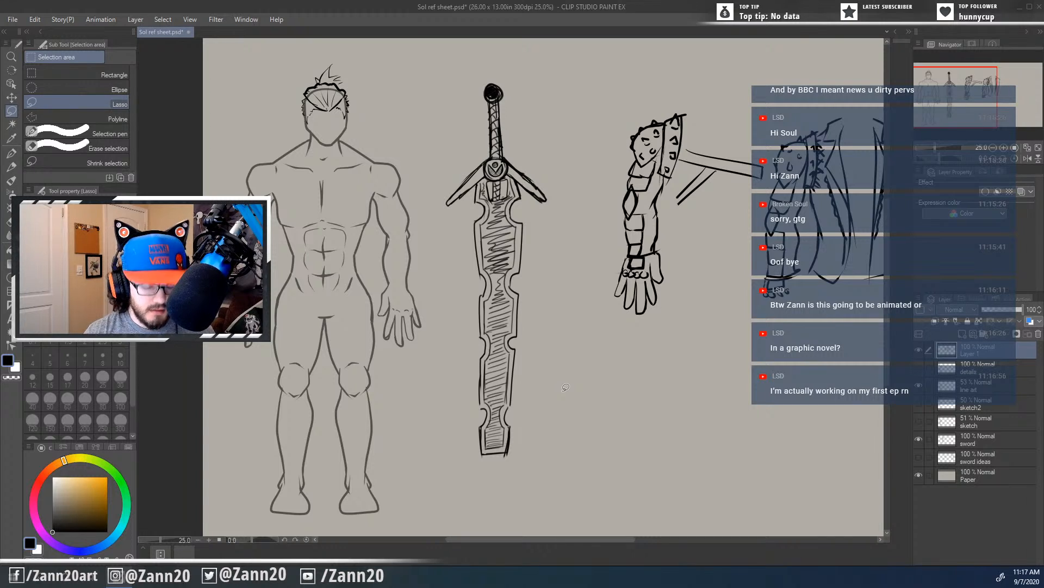
pyautogui.press('p')
pyautogui.moveTo(558, 376)
pyautogui.mouseDown()
pyautogui.moveTo(517, 390)
pyautogui.moveTo(555, 401)
pyautogui.mouseUp()
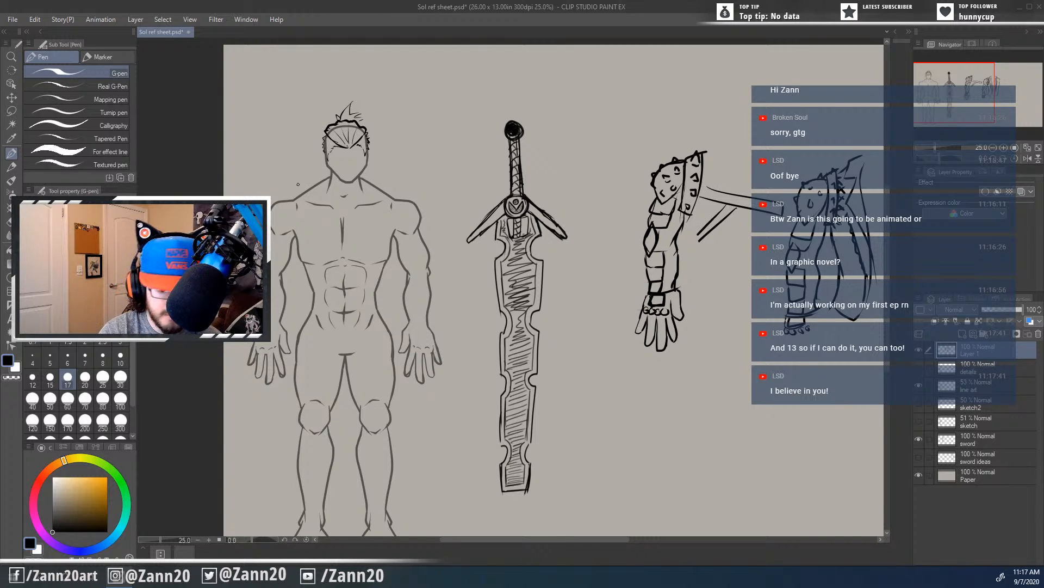
pyautogui.moveTo(300, 191); pyautogui.dragTo(297, 233)
pyautogui.moveTo(302, 189); pyautogui.dragTo(305, 244)
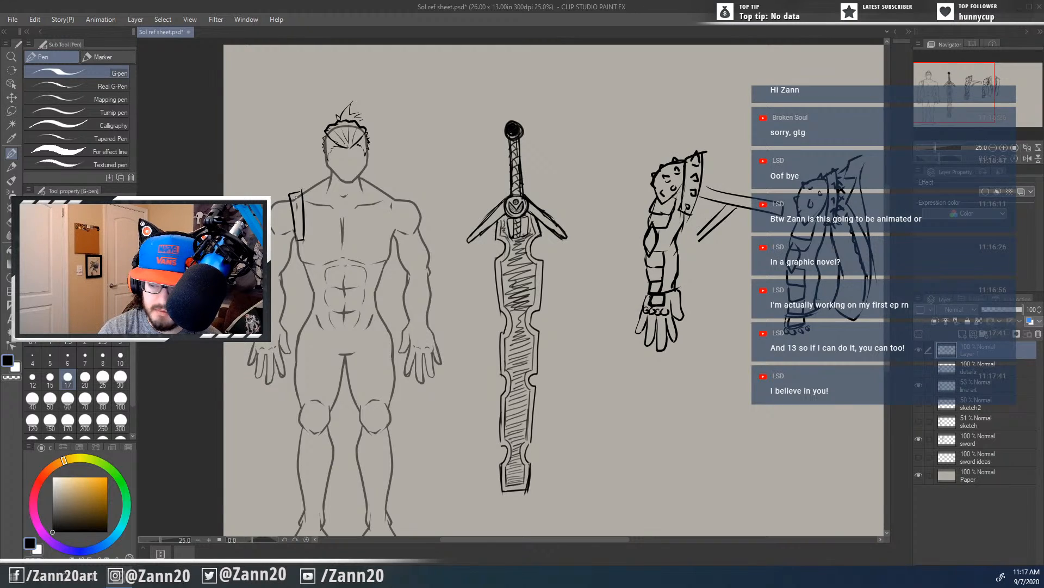
pyautogui.moveTo(290, 196)
pyautogui.mouseDown()
pyautogui.moveTo(271, 204)
pyautogui.moveTo(292, 227)
pyautogui.mouseUp()
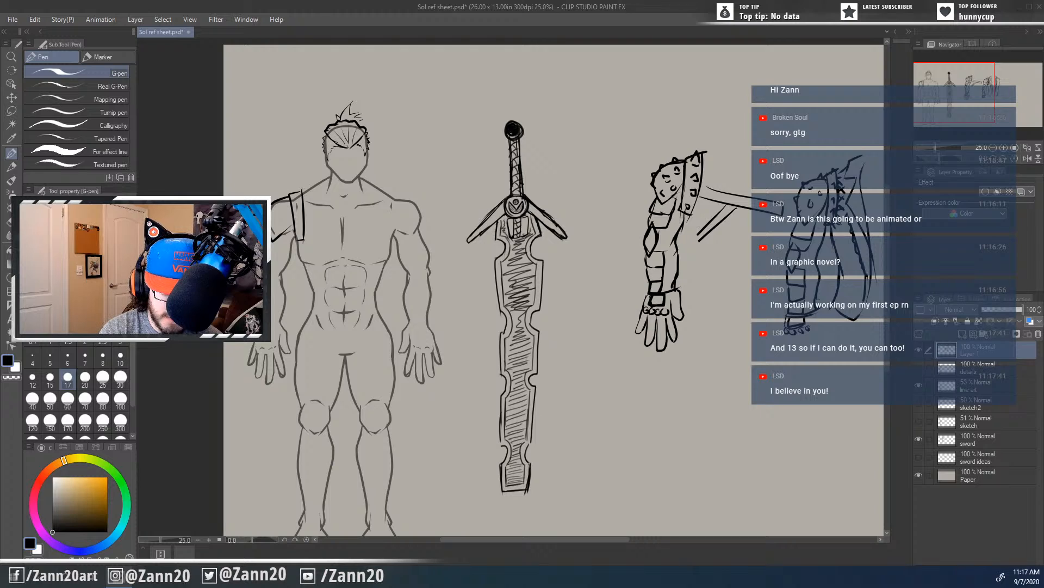
pyautogui.moveTo(283, 231); pyautogui.dragTo(280, 247)
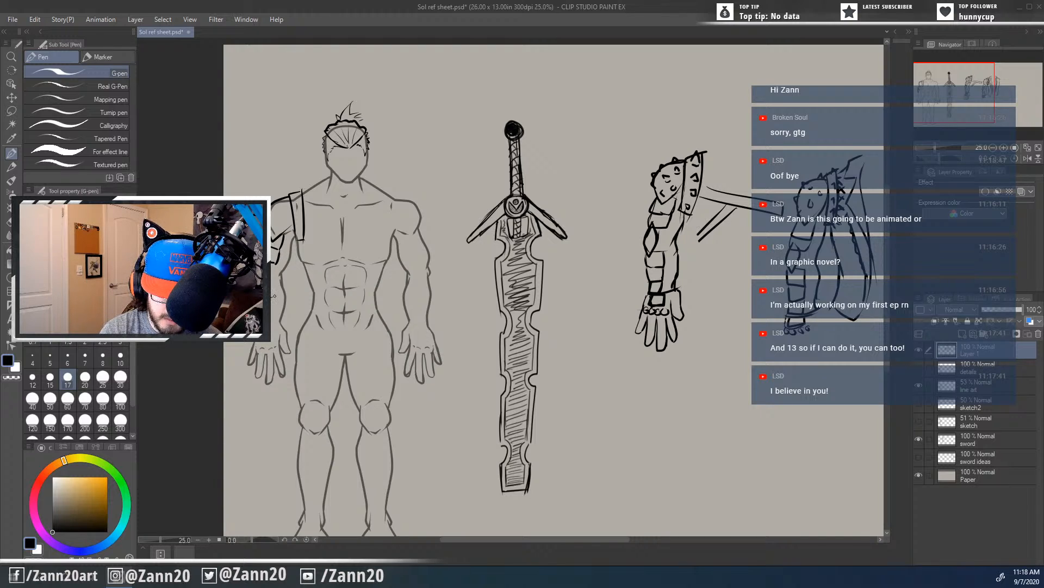
# Step: Draw the forearm plates and arm outline, clean up the forearm edge, and outline the hand with its knuckle studs
pyautogui.moveTo(273, 296)
pyautogui.mouseDown()
pyautogui.moveTo(273, 282)
pyautogui.moveTo(274, 310)
pyautogui.mouseUp()
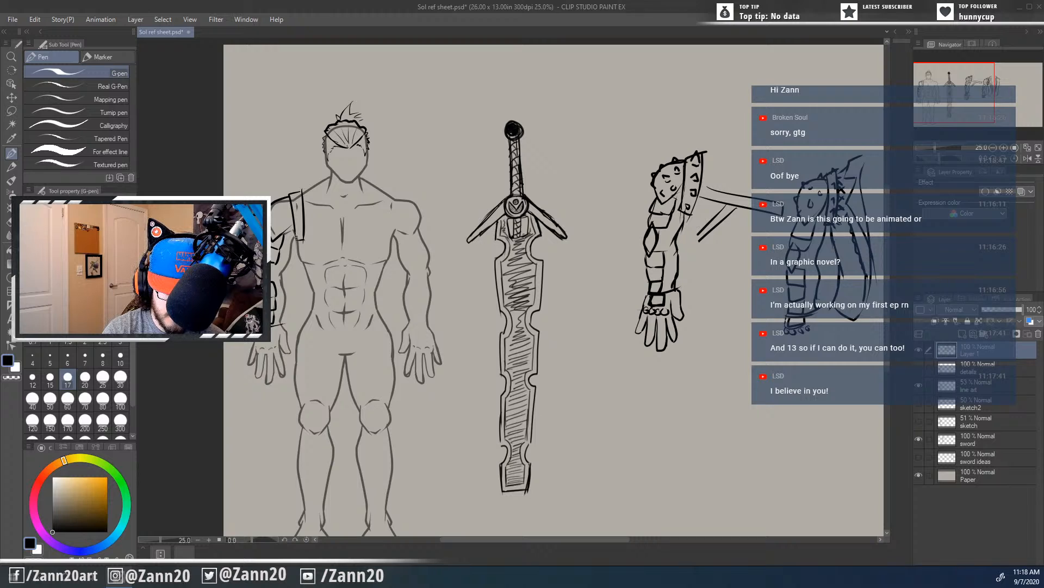
pyautogui.moveTo(296, 238)
pyautogui.mouseDown()
pyautogui.moveTo(283, 274)
pyautogui.moveTo(285, 327)
pyautogui.mouseUp()
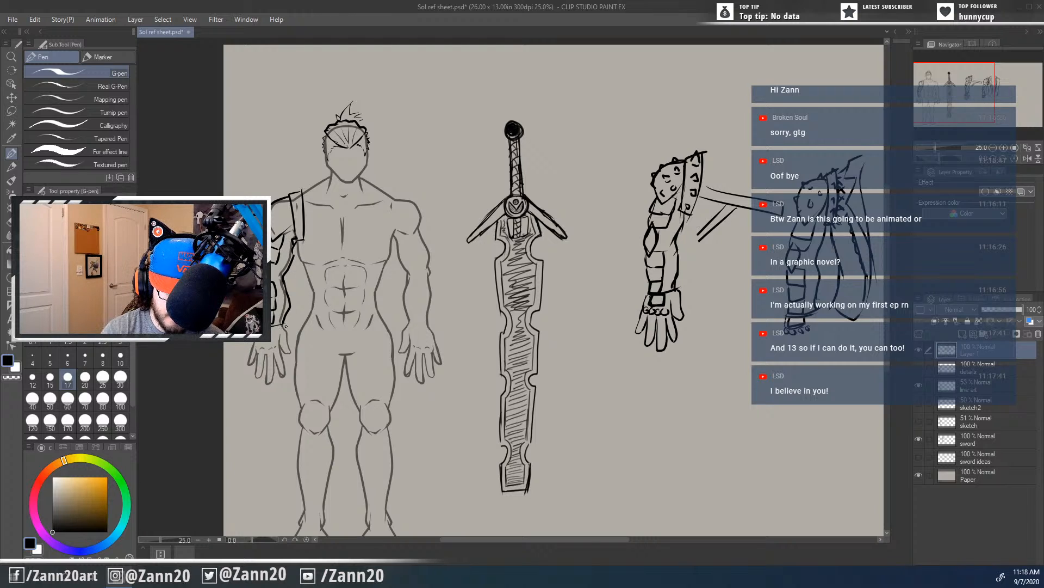
pyautogui.moveTo(288, 290); pyautogui.dragTo(286, 324)
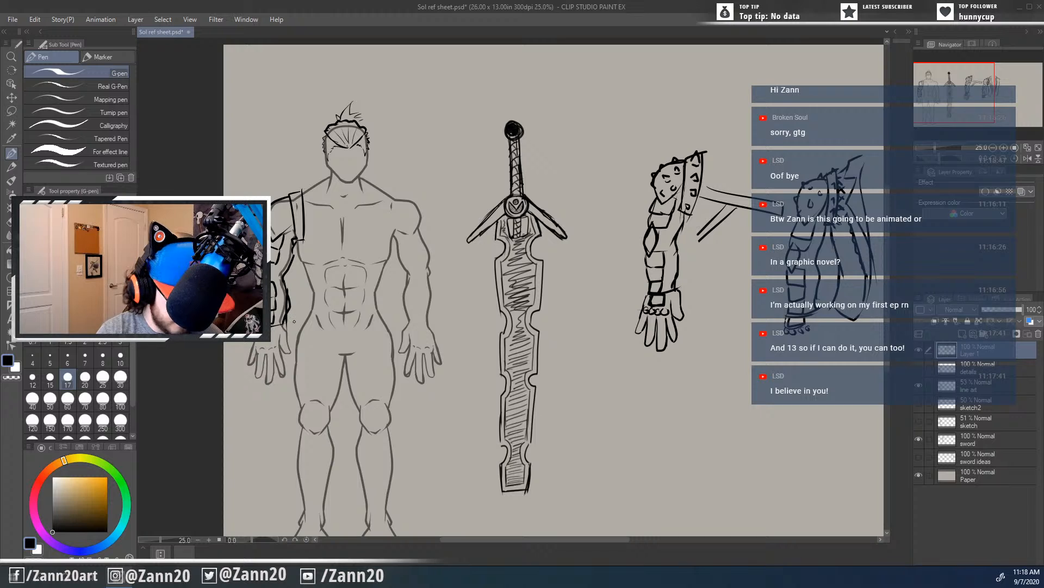
pyautogui.hotkey('ctrl', 'z')
pyautogui.press('e')
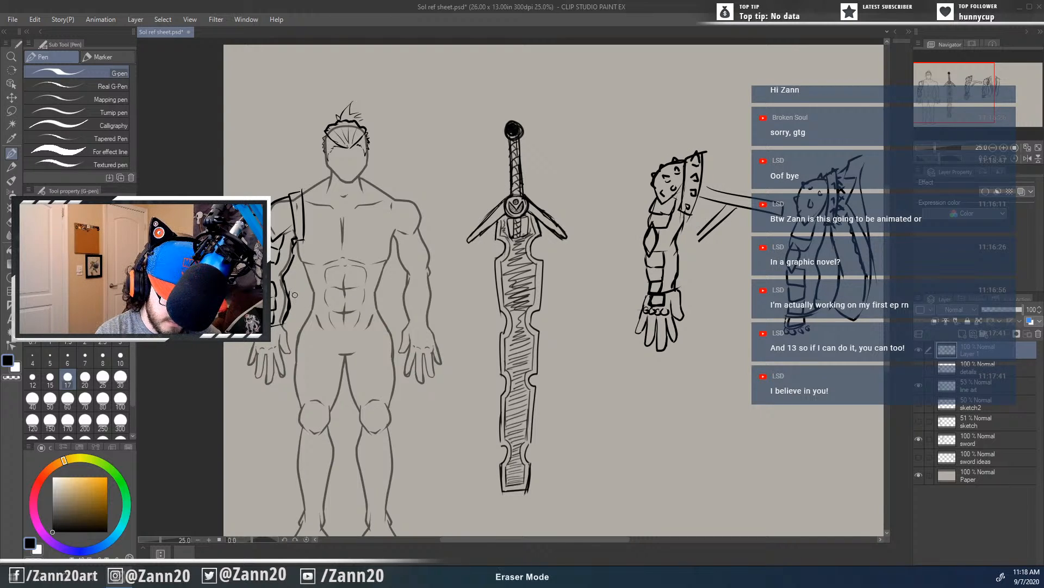
pyautogui.moveTo(292, 295); pyautogui.dragTo(286, 322)
pyautogui.press('p')
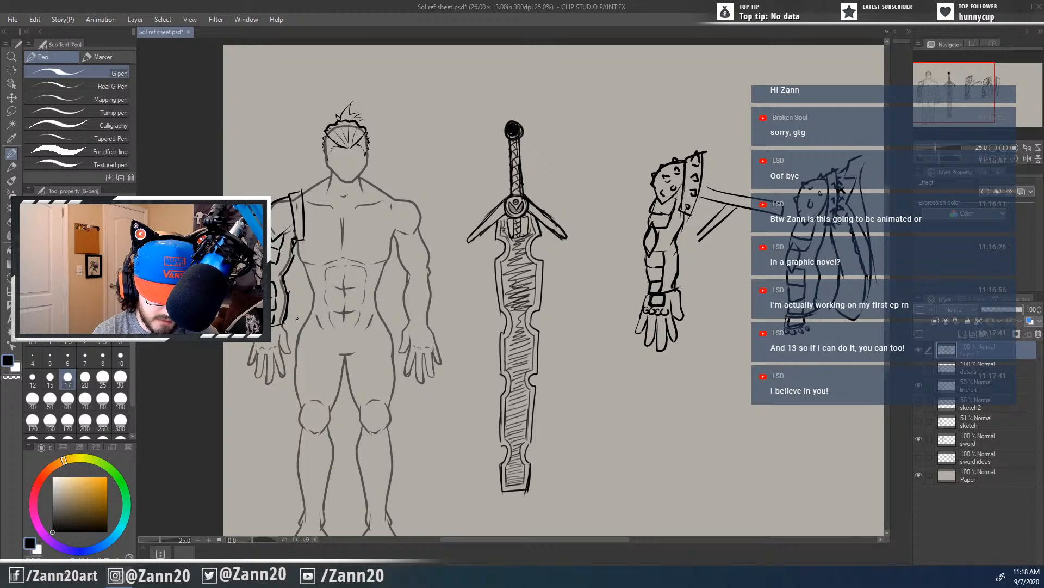
pyautogui.moveTo(284, 321); pyautogui.dragTo(272, 328)
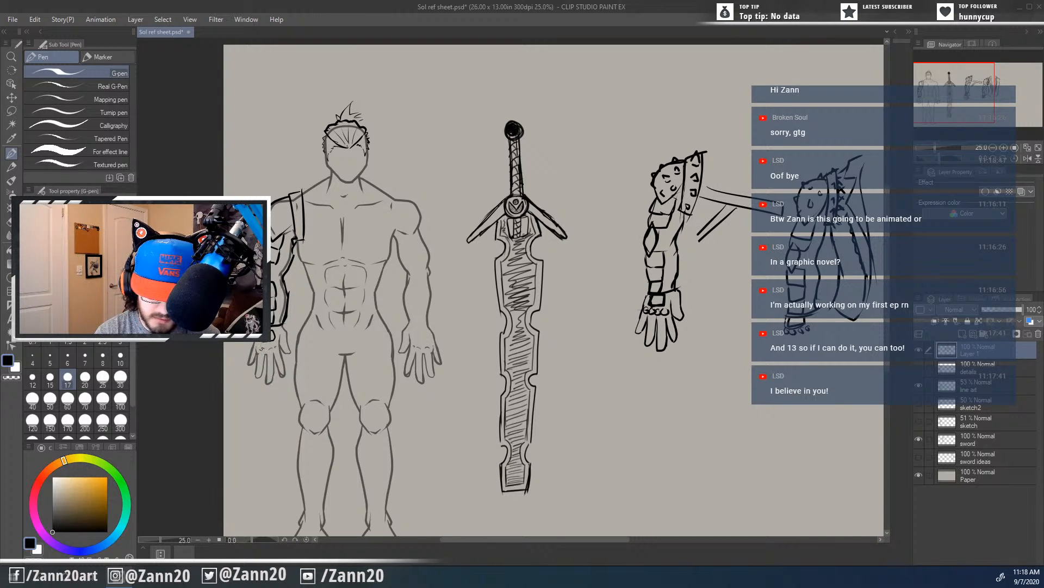
pyautogui.moveTo(255, 344)
pyautogui.mouseDown()
pyautogui.moveTo(282, 343)
pyautogui.moveTo(248, 369)
pyautogui.moveTo(256, 356)
pyautogui.moveTo(260, 380)
pyautogui.moveTo(268, 352)
pyautogui.moveTo(272, 385)
pyautogui.moveTo(277, 354)
pyautogui.moveTo(283, 371)
pyautogui.moveTo(279, 348)
pyautogui.moveTo(291, 346)
pyautogui.moveTo(278, 326)
pyautogui.mouseUp()
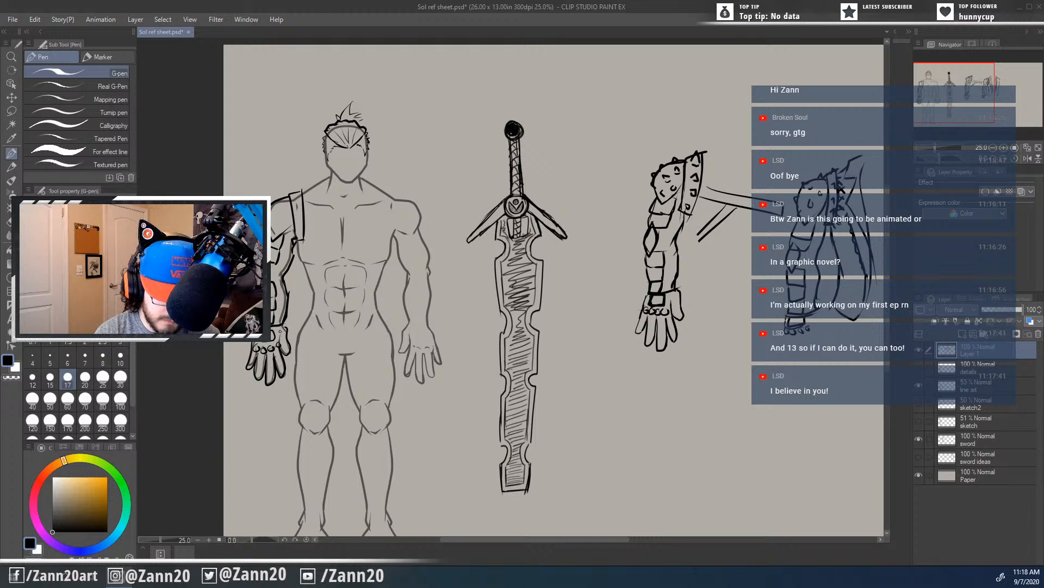
# Step: Lasso the plain shoulder and arm armour on the figure, leaving out the hand, and copy and paste it
pyautogui.press('m')
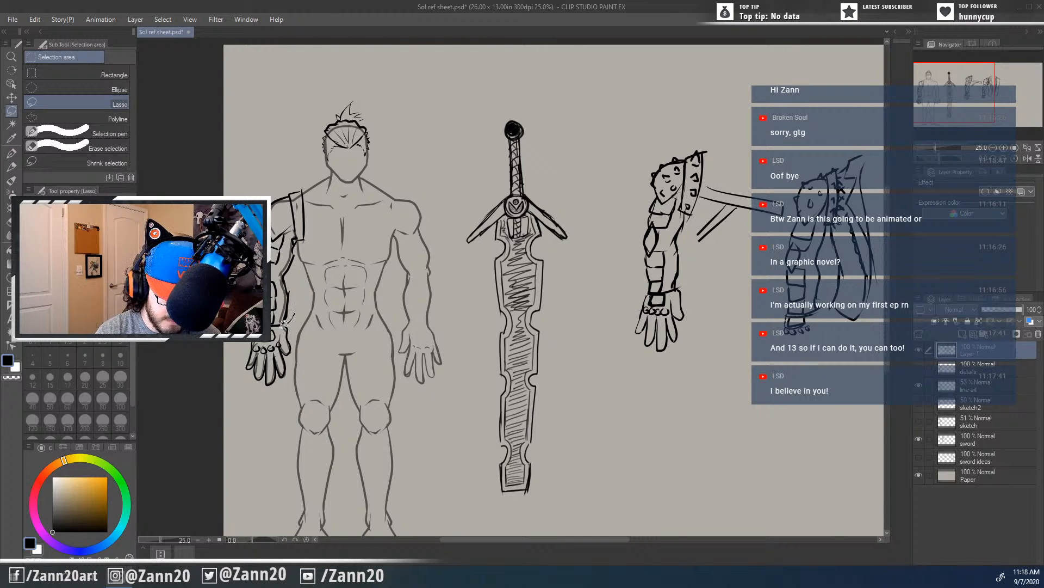
pyautogui.moveTo(284, 324)
pyautogui.mouseDown()
pyautogui.moveTo(248, 188)
pyautogui.moveTo(313, 183)
pyautogui.moveTo(301, 314)
pyautogui.mouseUp()
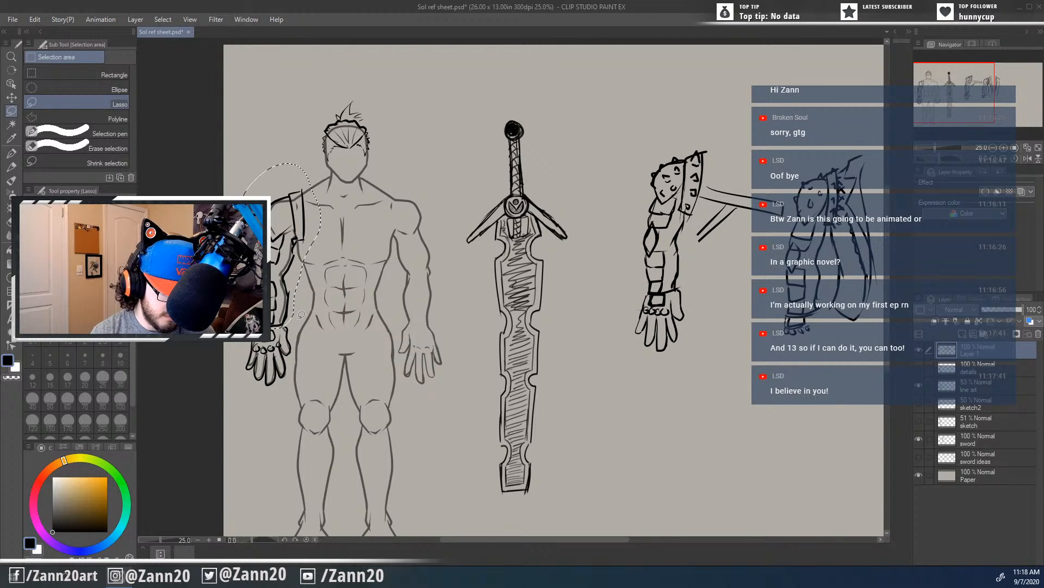
pyautogui.hotkey('ctrl', 'c')
pyautogui.hotkey('ctrl', 'v')
pyautogui.hotkey('ctrl', 'v')
# Step: Mirror the pasted armour horizontally, fit it over the figure's other shoulder and arm, and deselect
pyautogui.hotkey('ctrl', 't')
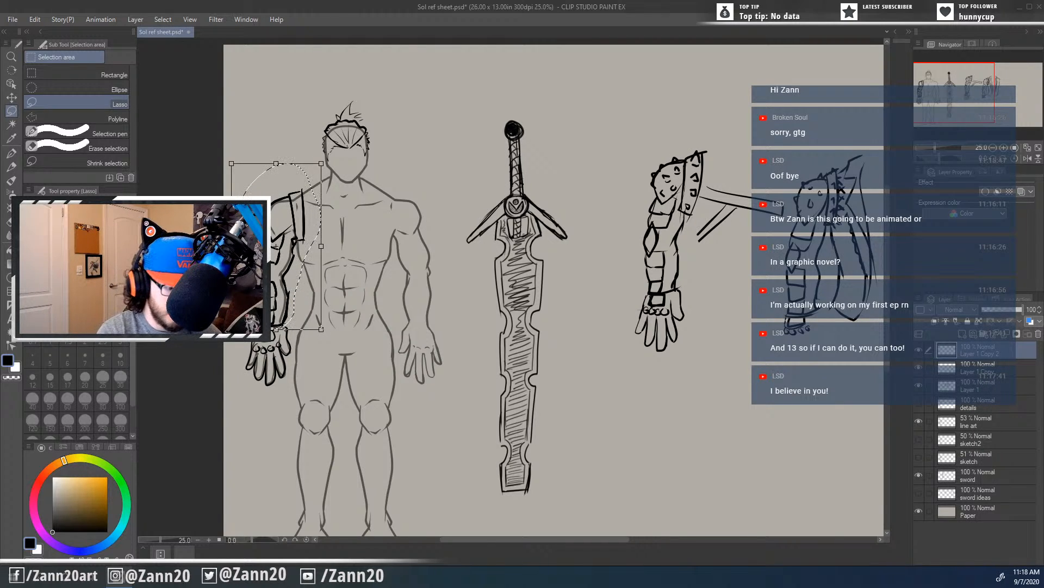
pyautogui.moveTo(282, 272)
pyautogui.mouseDown()
pyautogui.moveTo(411, 279)
pyautogui.moveTo(406, 257)
pyautogui.mouseUp()
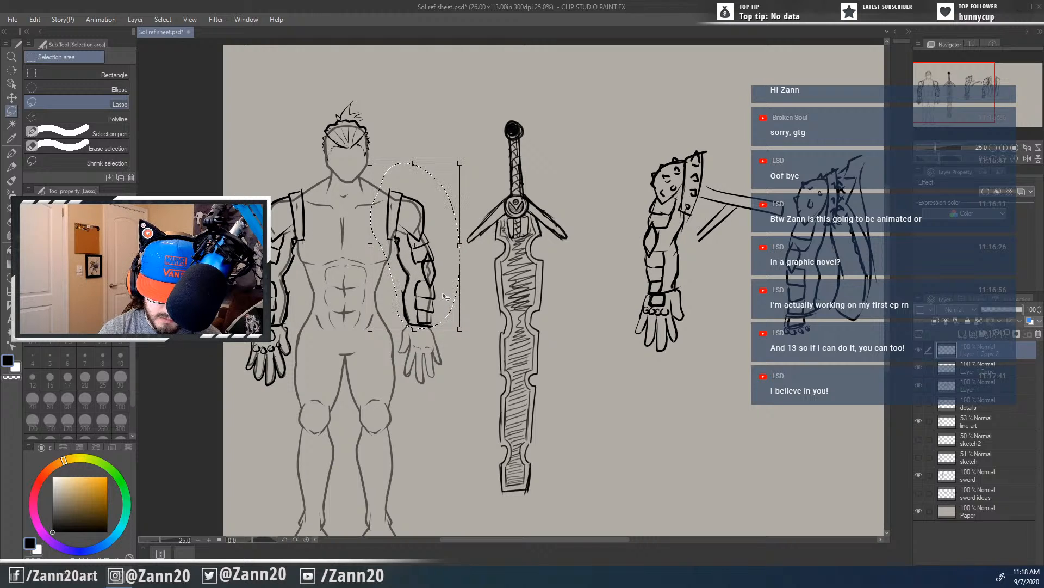
pyautogui.moveTo(441, 314); pyautogui.dragTo(439, 314)
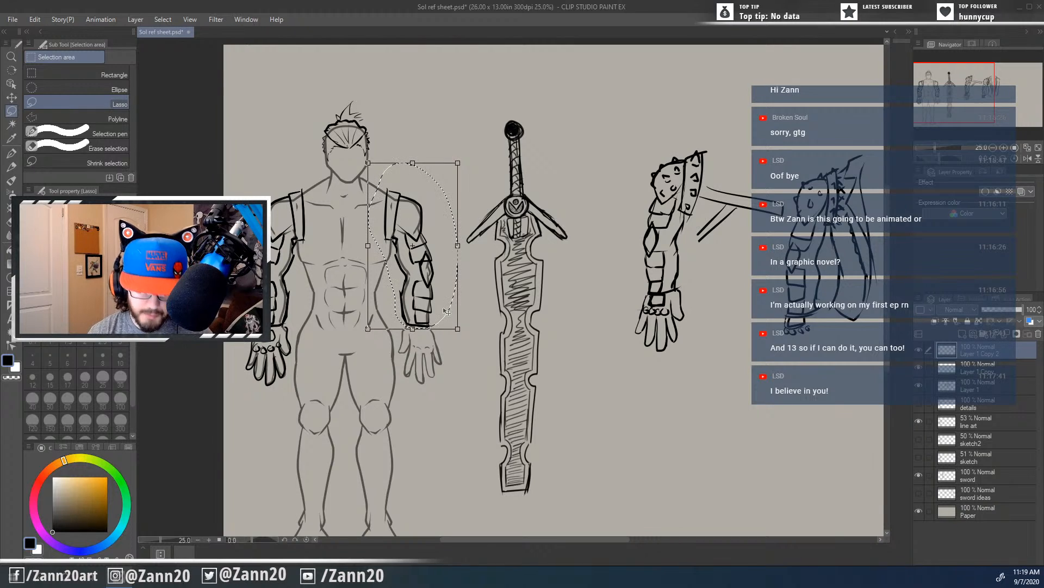
pyautogui.press('Return')
pyautogui.hotkey('ctrl', 'd')
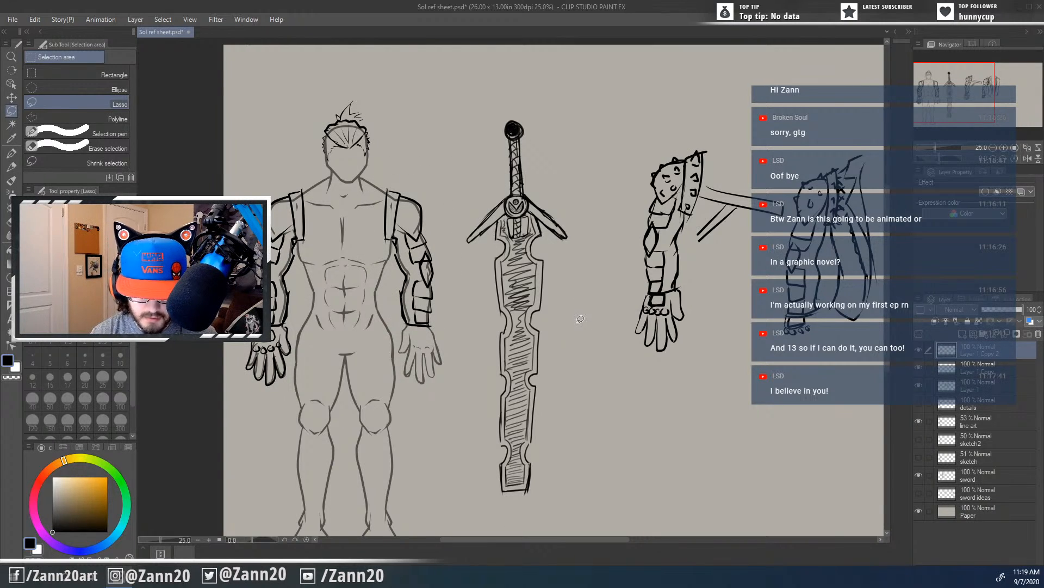
pyautogui.moveTo(418, 364); pyautogui.dragTo(481, 386)
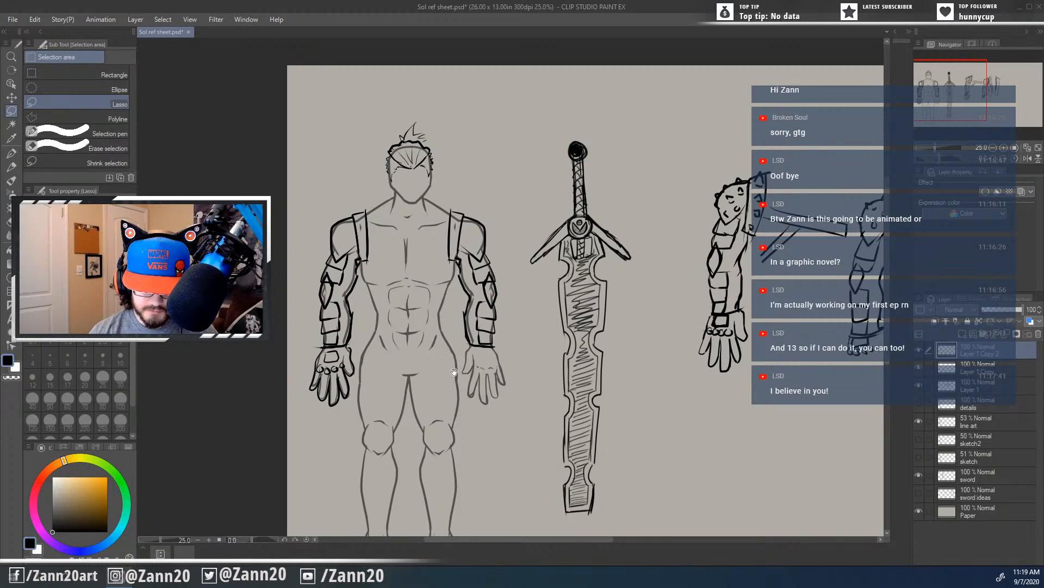
pyautogui.moveTo(451, 376); pyautogui.dragTo(463, 358)
pyautogui.press('p')
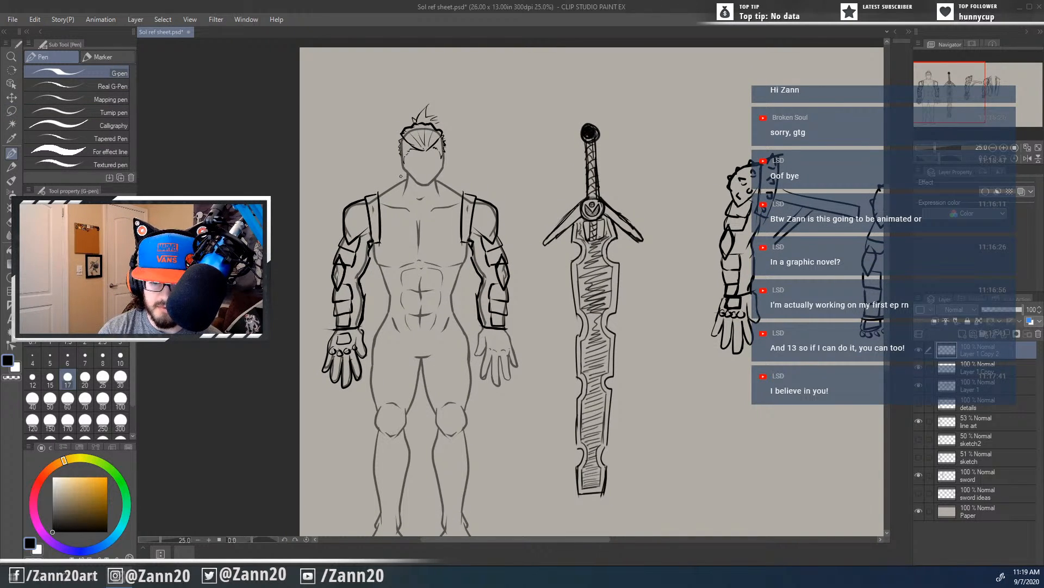
pyautogui.moveTo(406, 176)
pyautogui.mouseDown()
pyautogui.moveTo(393, 181)
pyautogui.moveTo(394, 201)
pyautogui.moveTo(407, 211)
pyautogui.moveTo(387, 196)
pyautogui.moveTo(398, 200)
pyautogui.mouseUp()
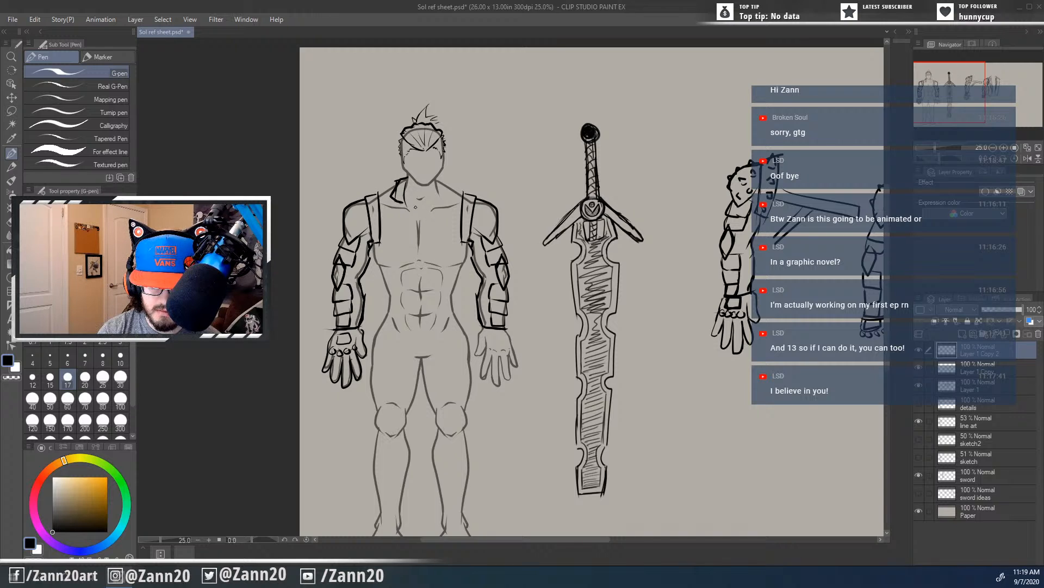
pyautogui.hotkey('ctrl', 'z')
pyautogui.hotkey('ctrl', 'z')
pyautogui.hotkey('ctrl', 'z')
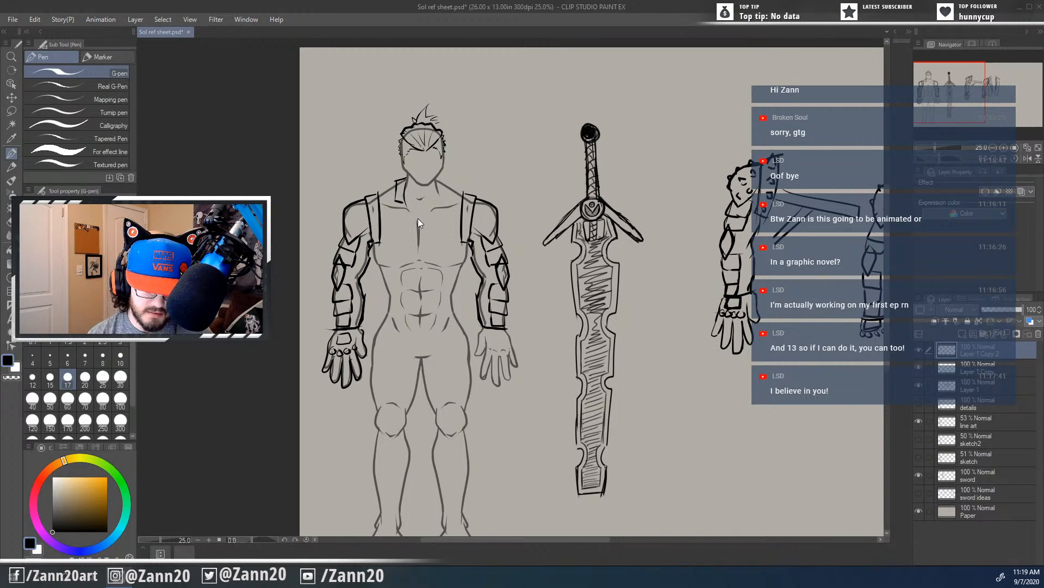
pyautogui.hotkey('ctrl', 'z')
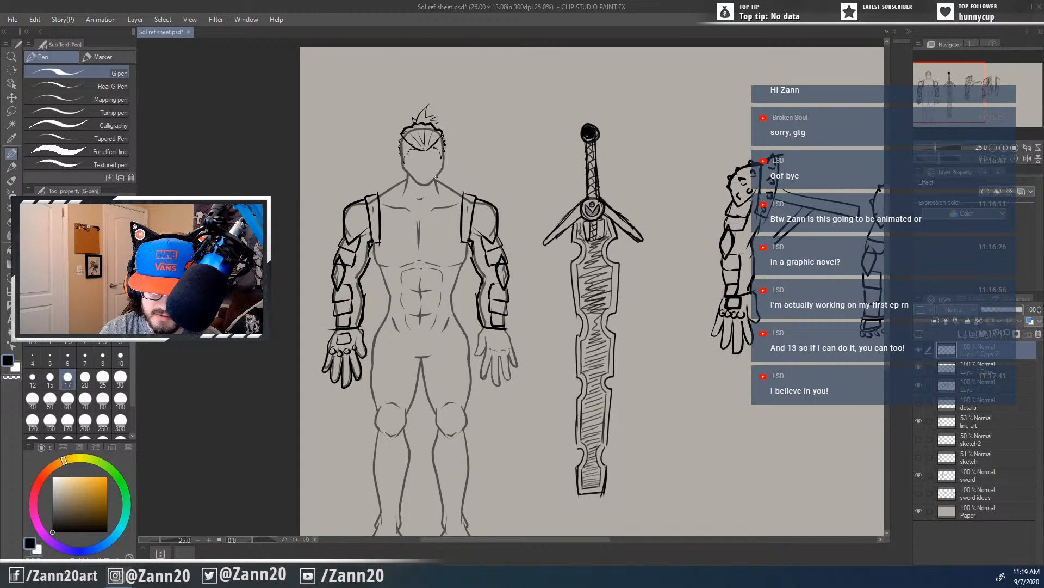
# Step: Draw a notched collar around the neck and the two front edges of an open vest running down to the waist
pyautogui.moveTo(436, 176)
pyautogui.mouseDown()
pyautogui.moveTo(450, 182)
pyautogui.moveTo(435, 194)
pyautogui.mouseUp()
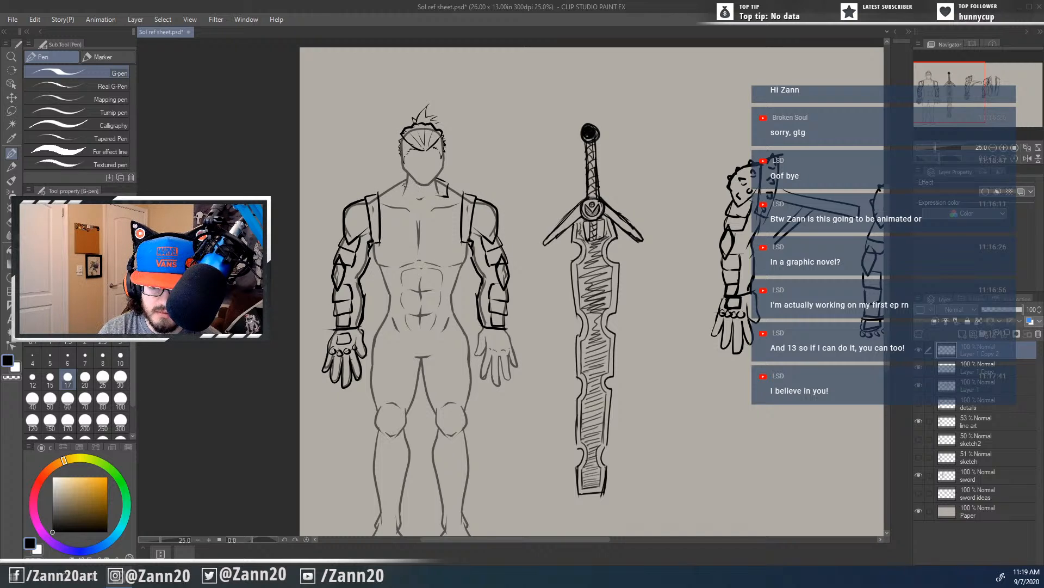
pyautogui.moveTo(407, 177)
pyautogui.mouseDown()
pyautogui.moveTo(399, 199)
pyautogui.moveTo(414, 197)
pyautogui.moveTo(404, 180)
pyautogui.moveTo(414, 197)
pyautogui.moveTo(440, 191)
pyautogui.mouseUp()
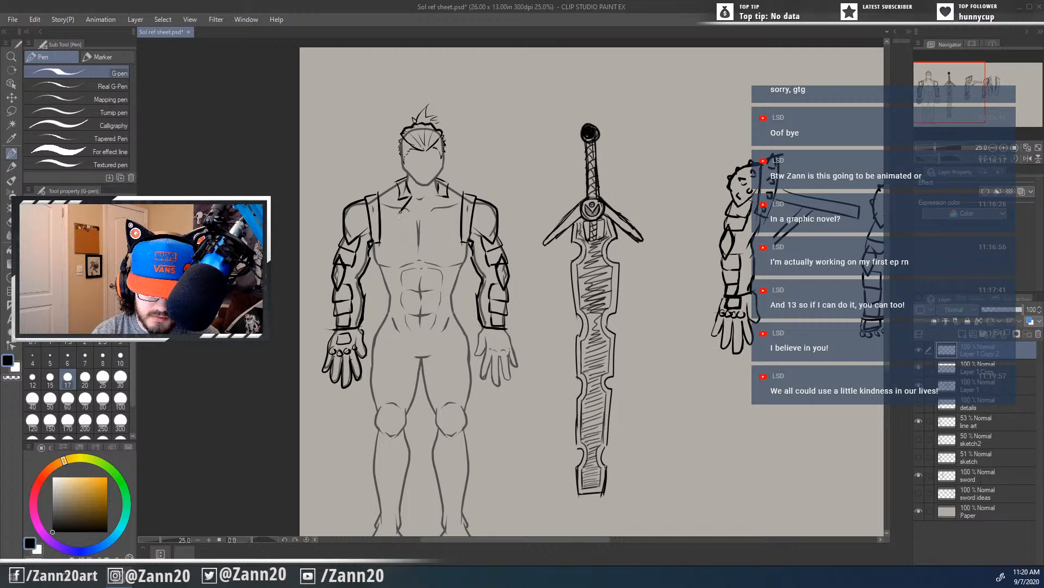
pyautogui.moveTo(408, 201)
pyautogui.mouseDown()
pyautogui.moveTo(417, 277)
pyautogui.moveTo(413, 311)
pyautogui.mouseUp()
pyautogui.moveTo(413, 199); pyautogui.dragTo(419, 343)
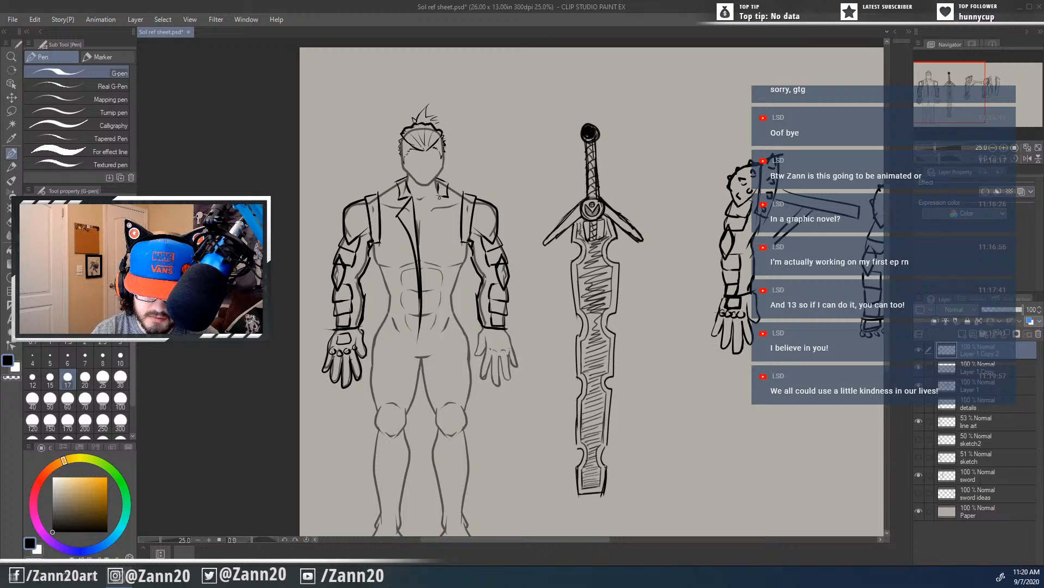
pyautogui.moveTo(438, 196); pyautogui.dragTo(444, 331)
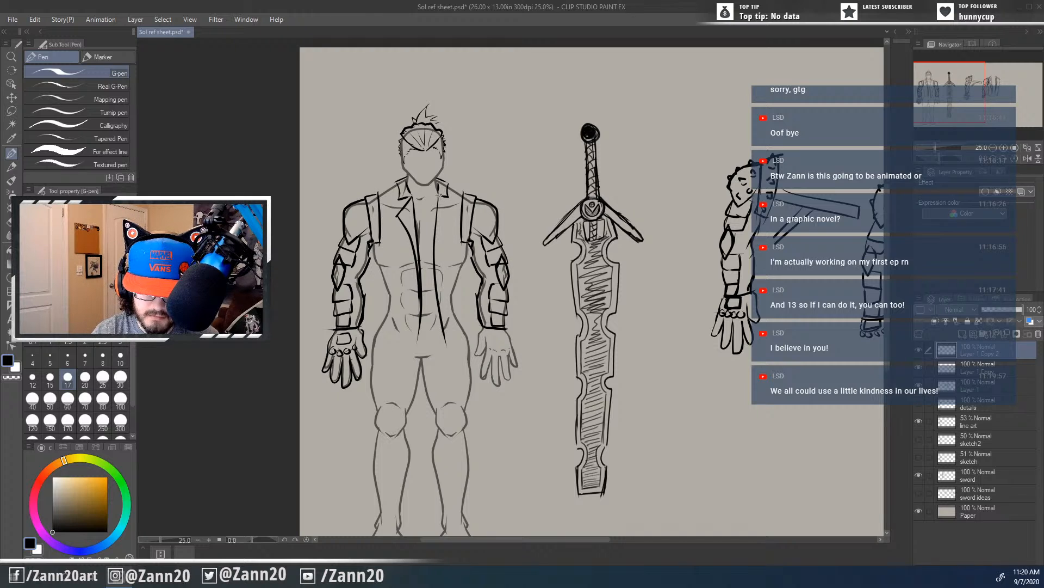
pyautogui.moveTo(438, 196)
pyautogui.mouseDown()
pyautogui.moveTo(452, 213)
pyautogui.moveTo(452, 365)
pyautogui.mouseUp()
# Step: Add jagged trim beside the front opening on both halves of the vest
pyautogui.moveTo(450, 219); pyautogui.dragTo(443, 323)
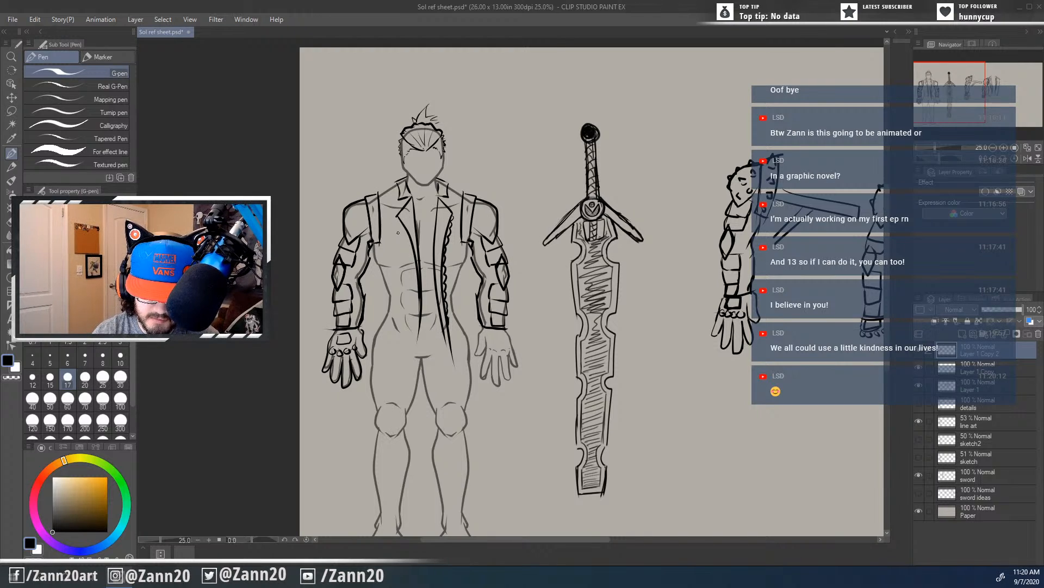
pyautogui.moveTo(395, 227); pyautogui.dragTo(409, 307)
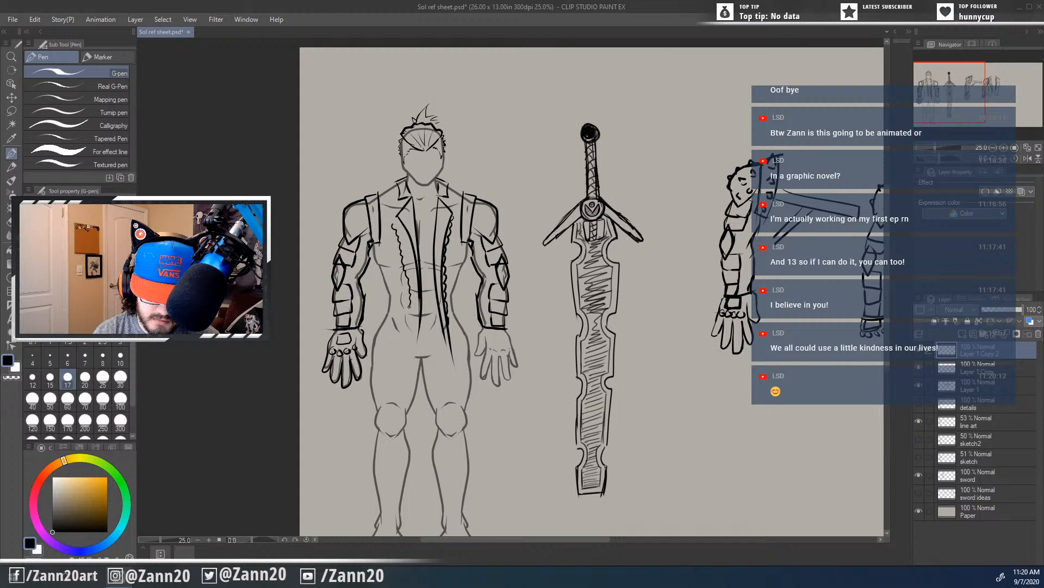
pyautogui.moveTo(393, 223); pyautogui.dragTo(410, 337)
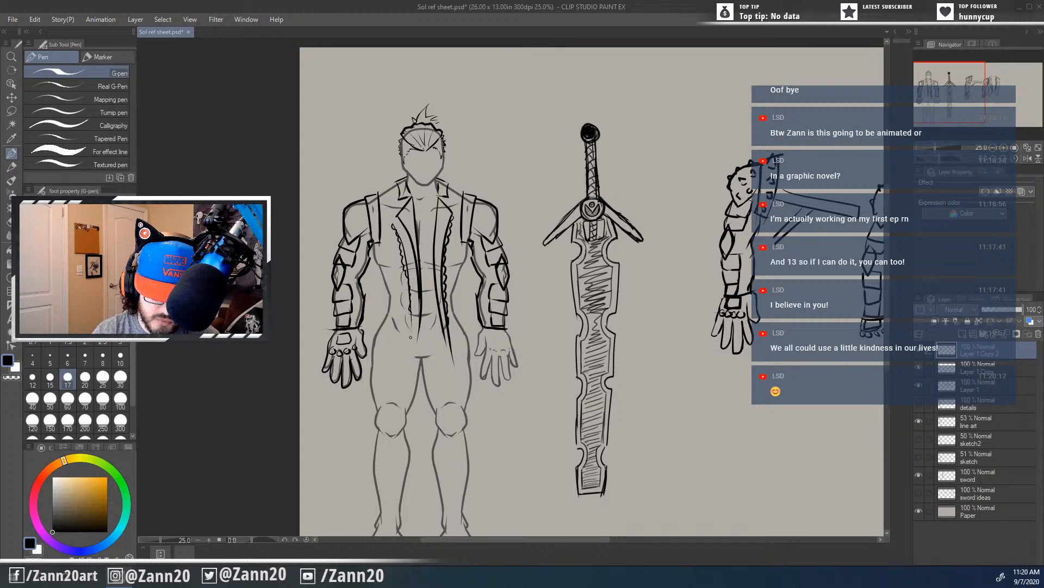
# Step: Outline the vest's sides and bottom hem, and erase the front edge where it overshoots below the hem
pyautogui.moveTo(548, 432); pyautogui.dragTo(532, 419)
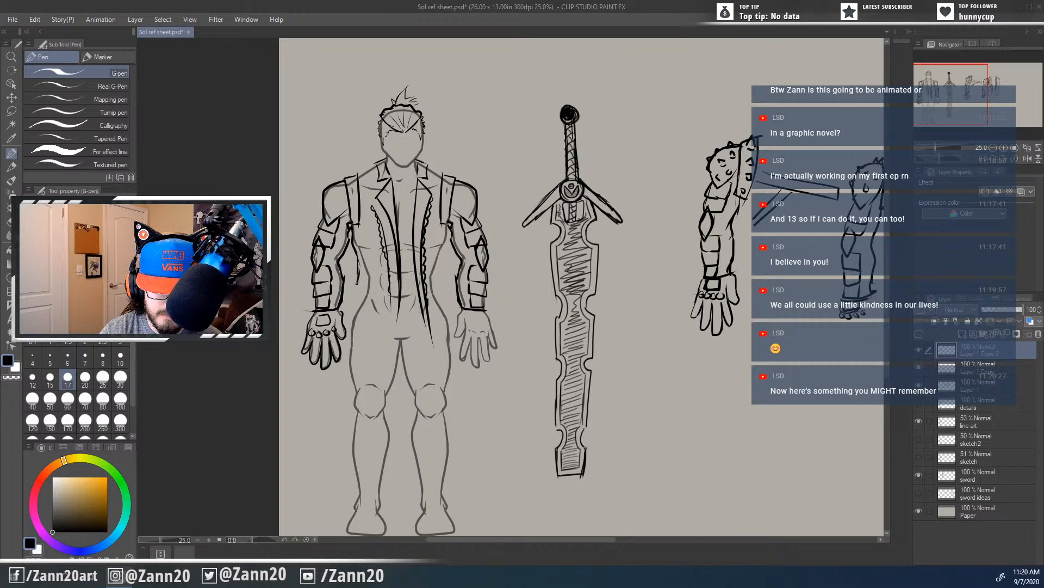
pyautogui.moveTo(358, 299); pyautogui.dragTo(388, 315)
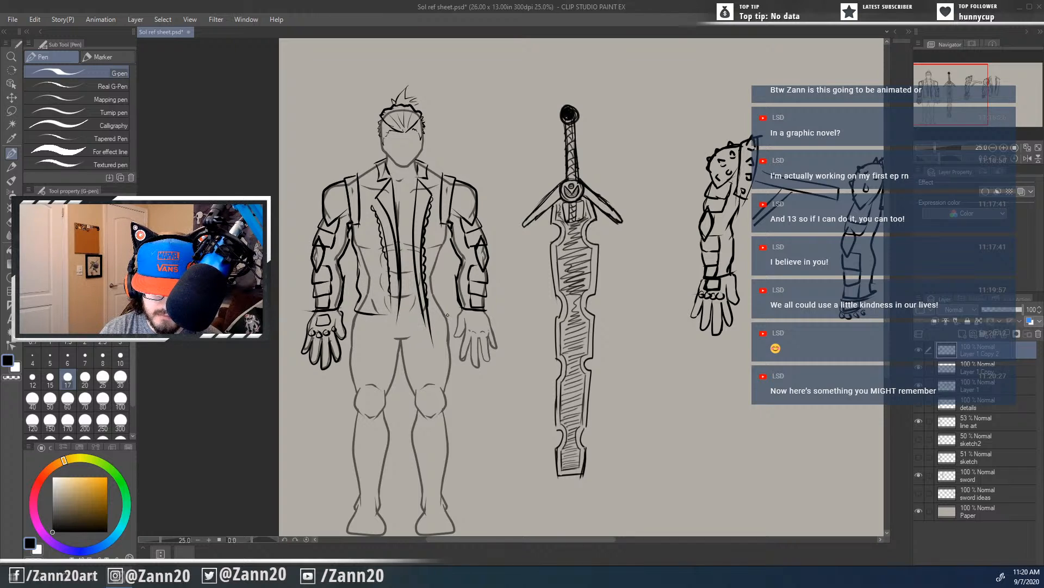
pyautogui.moveTo(447, 224)
pyautogui.mouseDown()
pyautogui.moveTo(440, 302)
pyautogui.moveTo(423, 318)
pyautogui.moveTo(434, 341)
pyautogui.moveTo(430, 334)
pyautogui.mouseUp()
pyautogui.press('e')
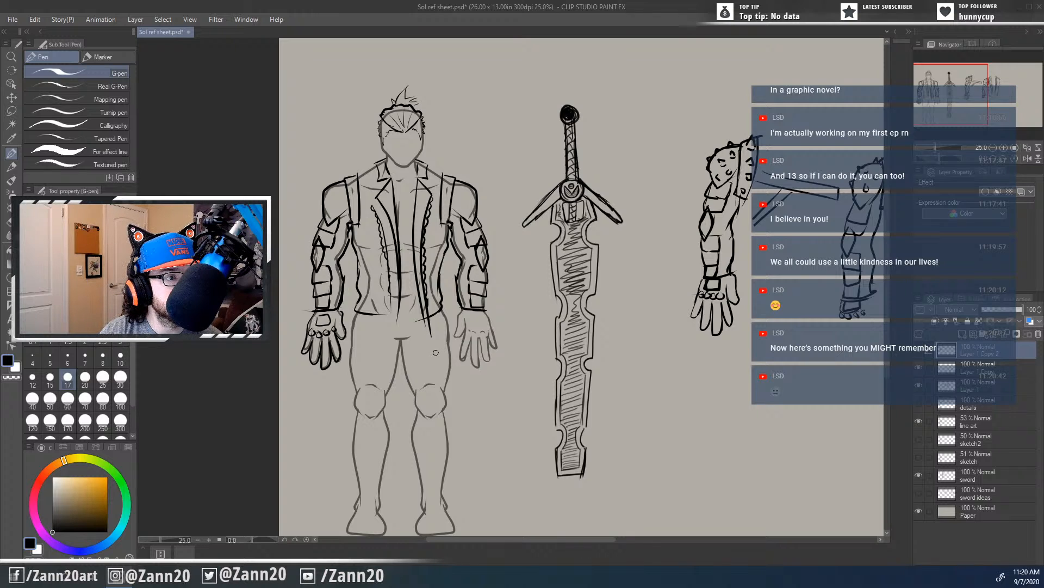
pyautogui.moveTo(432, 334); pyautogui.dragTo(430, 342)
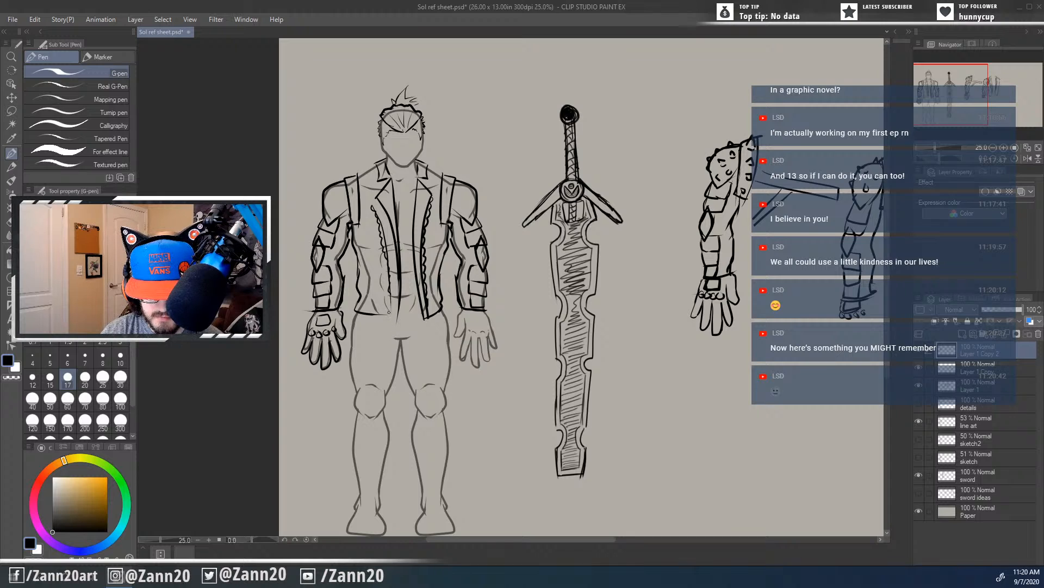
pyautogui.moveTo(374, 313); pyautogui.dragTo(407, 311)
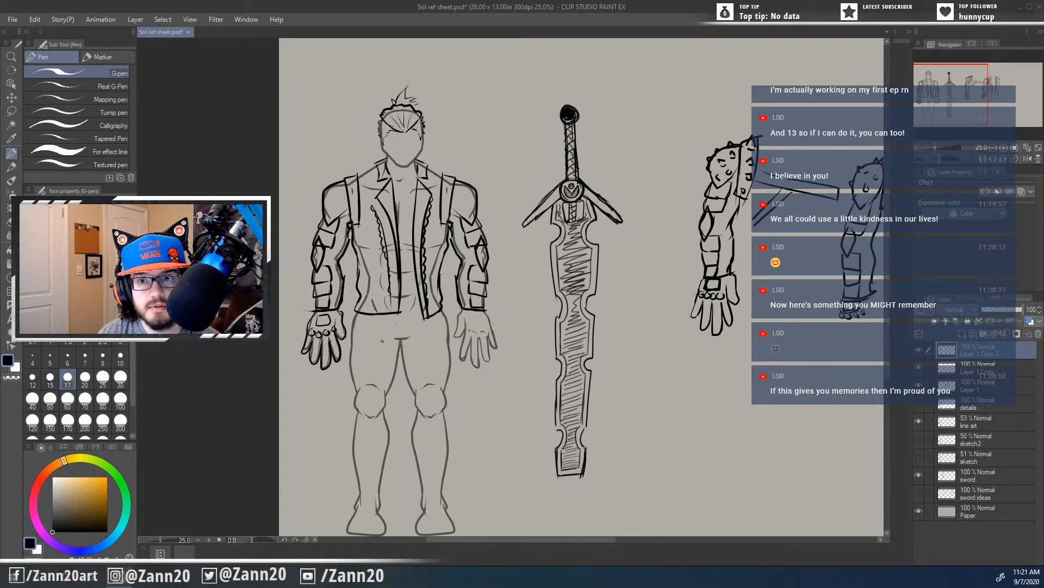
# Step: Set the drawing colour back to black and add small jagged marks along the collar's outer edge
pyautogui.keyDown('alt'); pyautogui.click(383, 341); pyautogui.keyUp('alt')
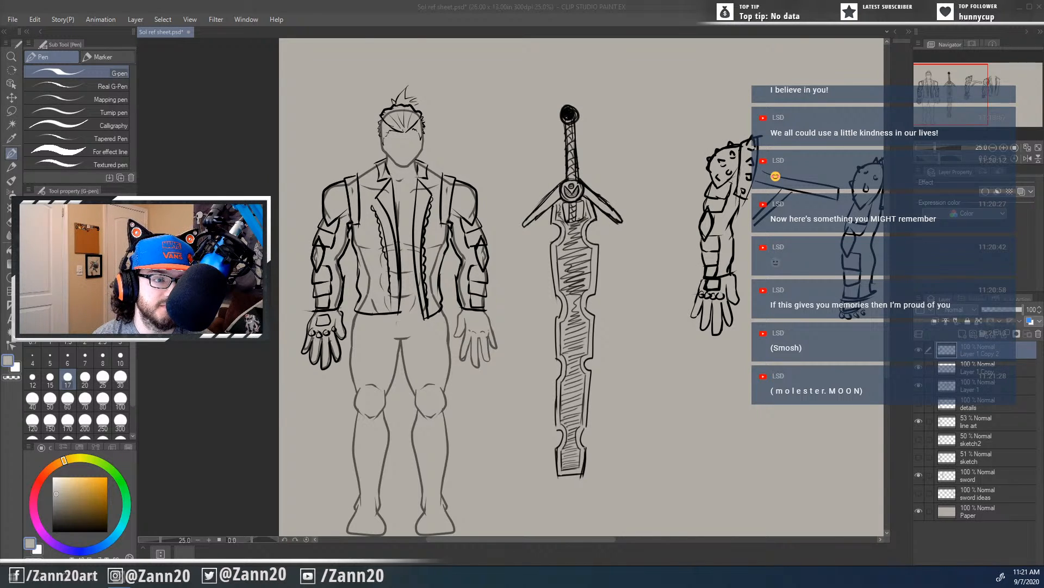
pyautogui.click(403, 9)
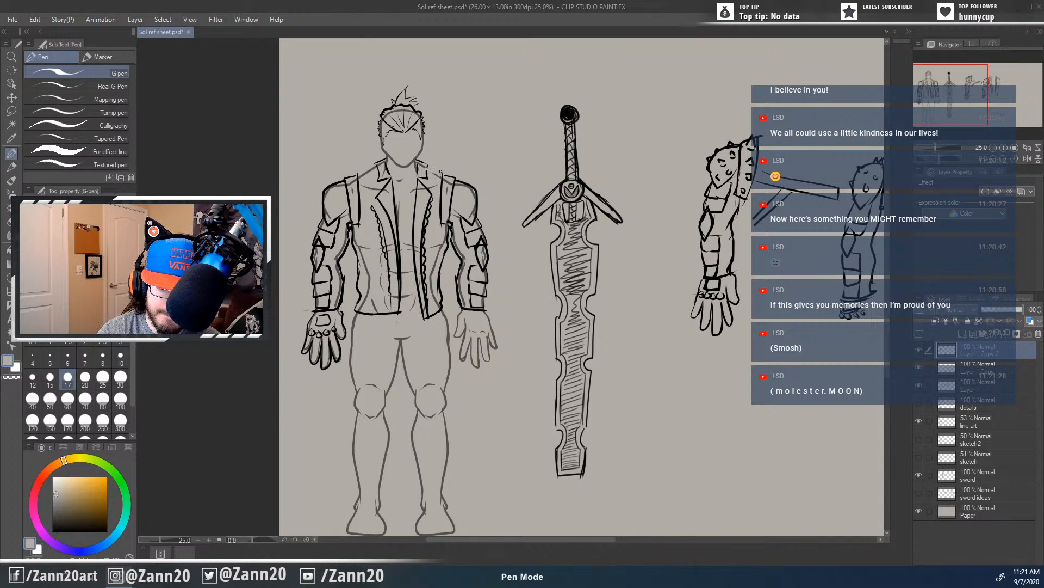
pyautogui.moveTo(78, 499); pyautogui.dragTo(44, 530)
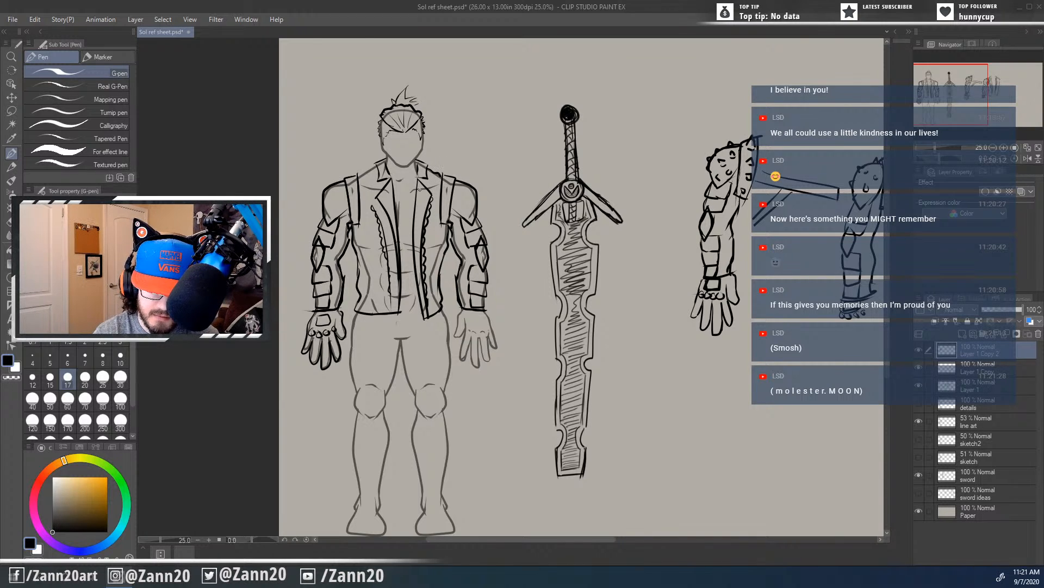
pyautogui.moveTo(375, 164); pyautogui.dragTo(366, 173)
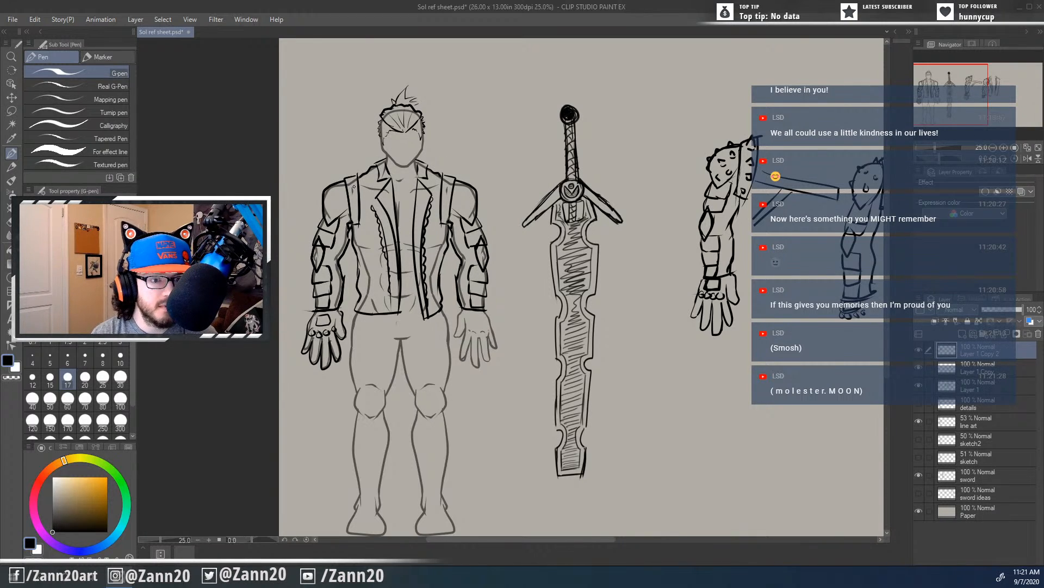
# Step: Lasso the spiked arm armour sketch beside the sword and try to transform it
pyautogui.moveTo(532, 422)
pyautogui.mouseDown()
pyautogui.moveTo(541, 416)
pyautogui.moveTo(532, 385)
pyautogui.moveTo(529, 401)
pyautogui.moveTo(549, 411)
pyautogui.moveTo(540, 409)
pyautogui.mouseUp()
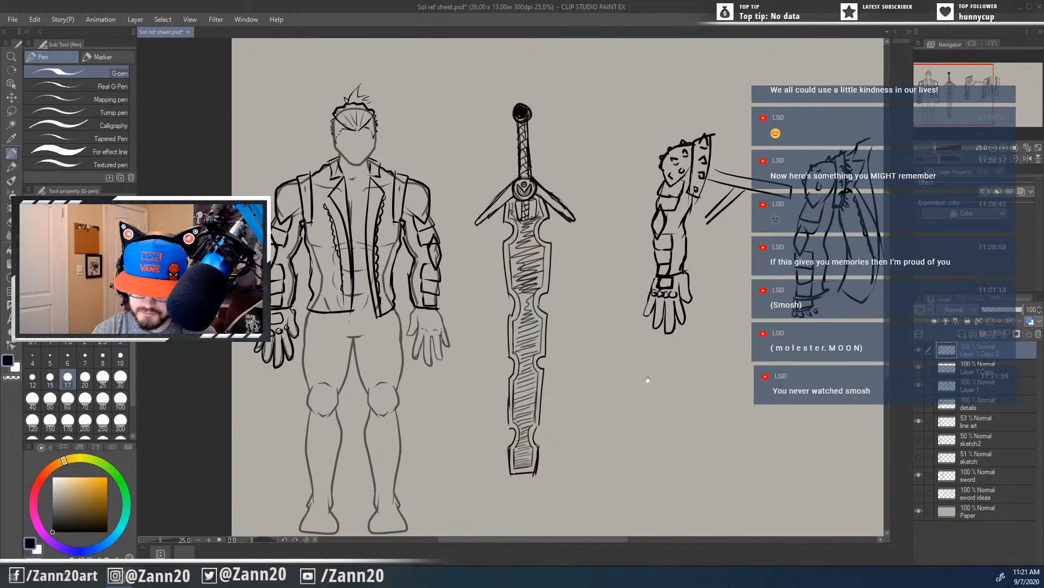
pyautogui.moveTo(646, 380); pyautogui.dragTo(505, 409)
pyautogui.press('m')
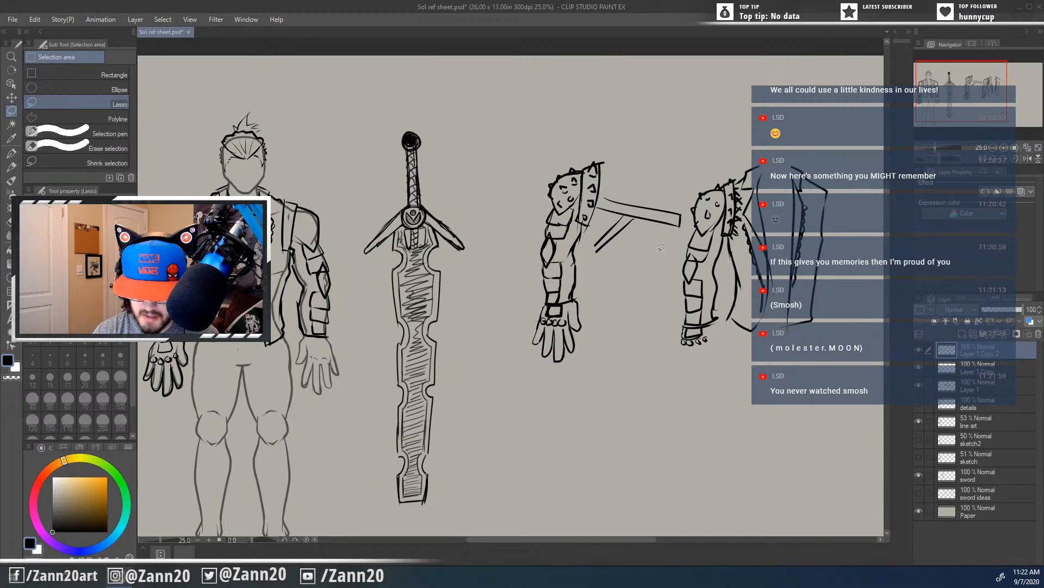
pyautogui.moveTo(683, 187)
pyautogui.mouseDown()
pyautogui.moveTo(640, 307)
pyautogui.moveTo(500, 229)
pyautogui.moveTo(680, 188)
pyautogui.mouseUp()
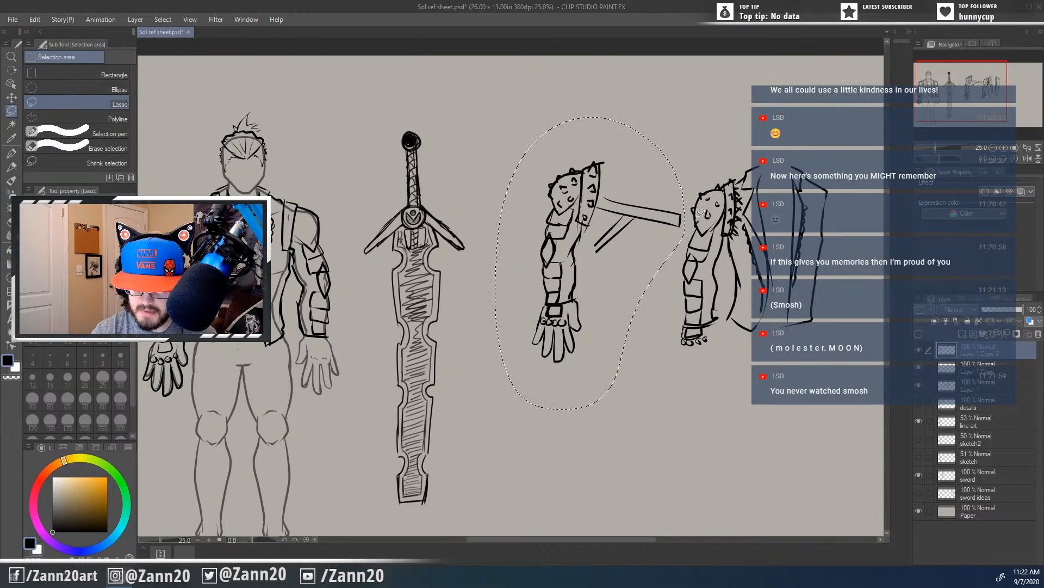
pyautogui.hotkey('ctrl', 't')
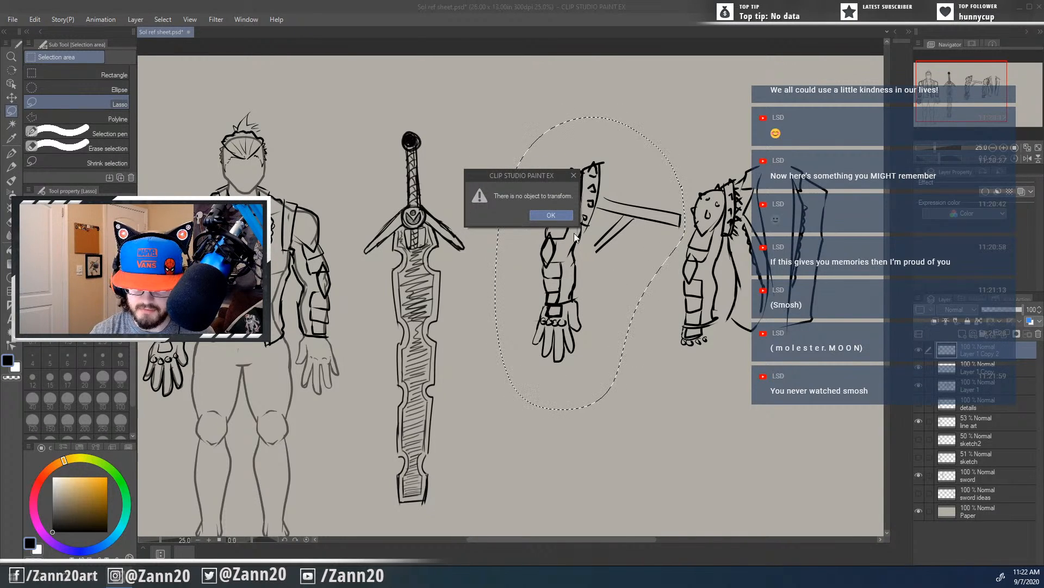
pyautogui.click(552, 215)
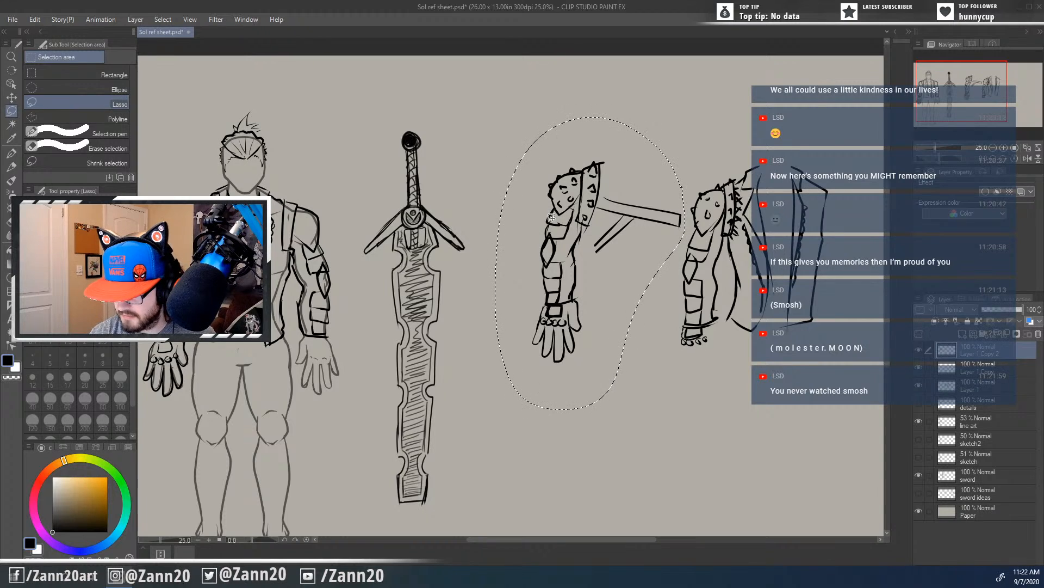
# Step: Delete the Layer 1 Copy layer, keeping Layer 1 Copy 2 and Layer 1
pyautogui.click(952, 370)
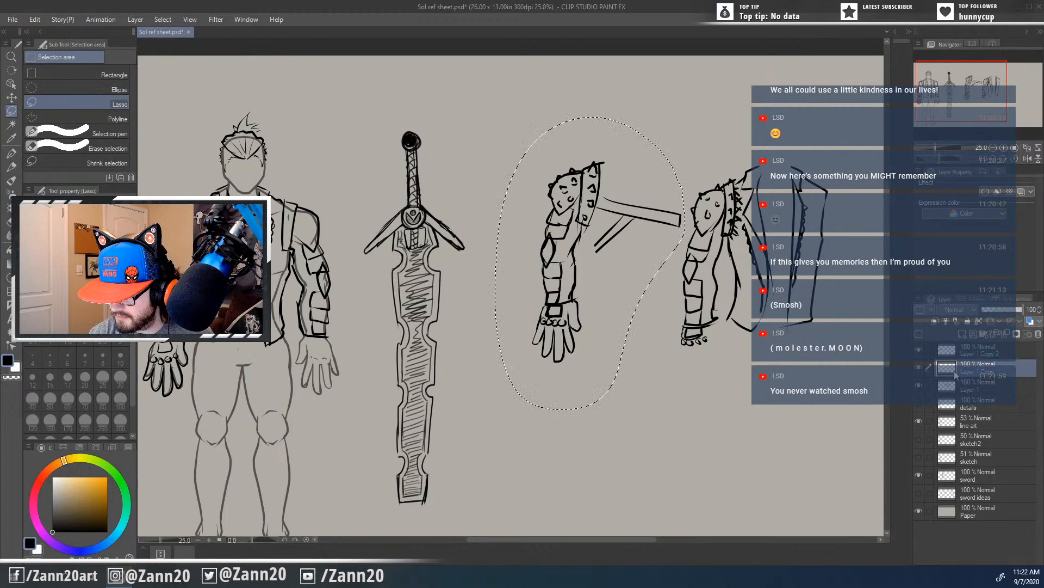
pyautogui.click(920, 351)
pyautogui.click(919, 351)
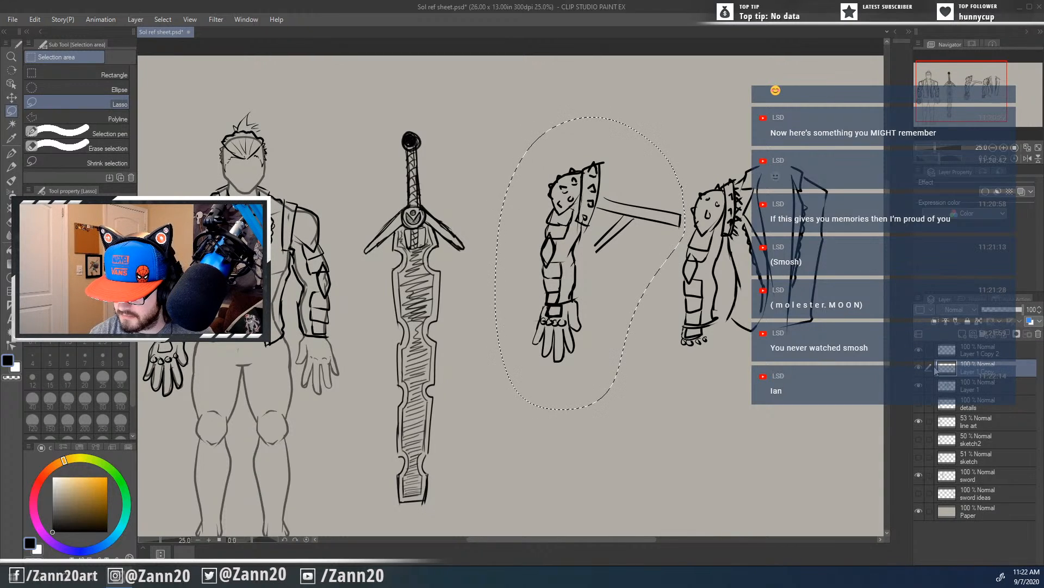
pyautogui.click(1038, 334)
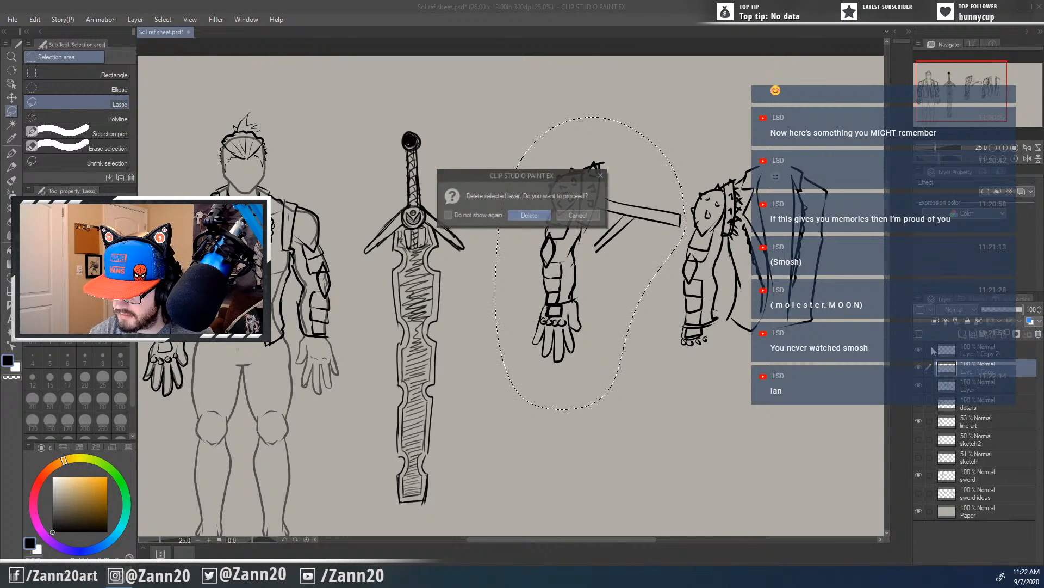
pyautogui.click(532, 216)
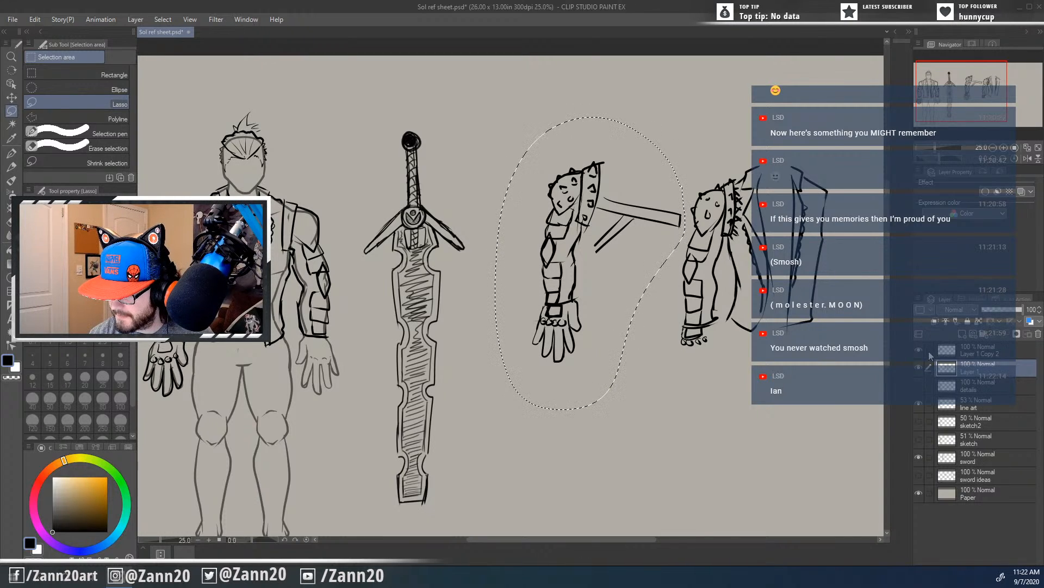
# Step: Merge Layer 1 Copy 2 and Layer 1 into one layer and clear the selection
pyautogui.rightClick(947, 352)
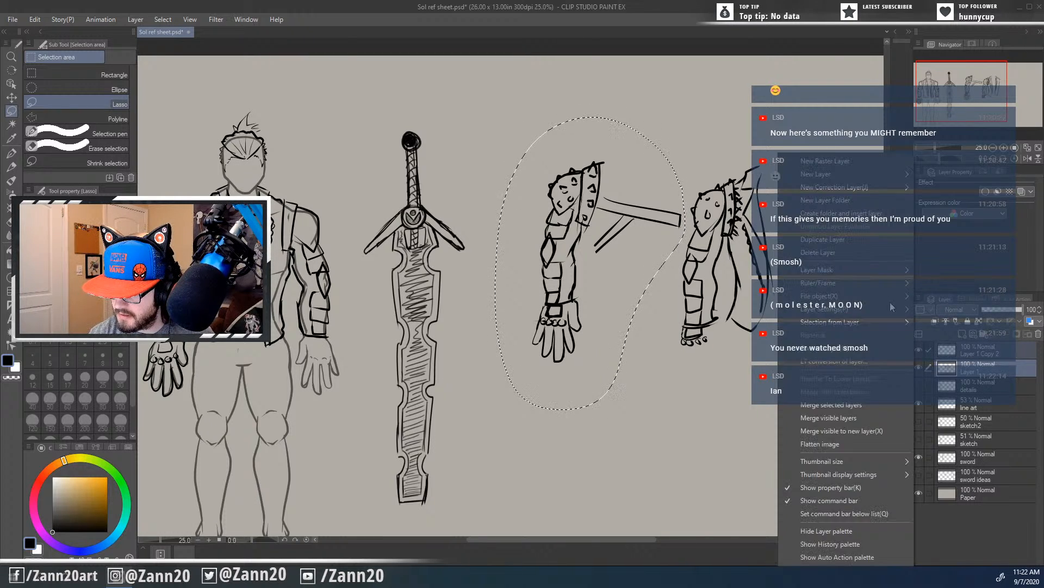
pyautogui.click(827, 404)
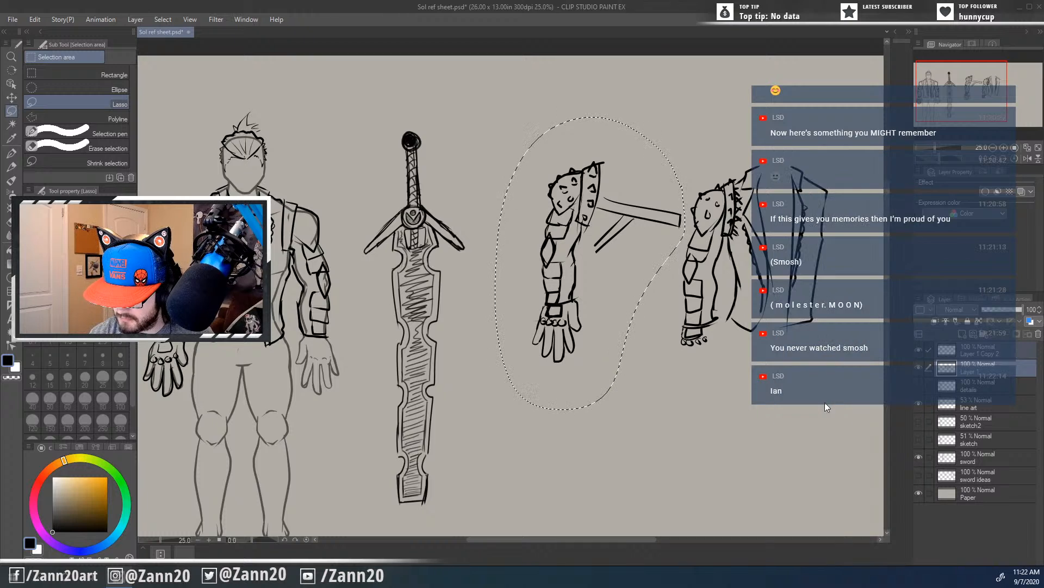
pyautogui.click(645, 377)
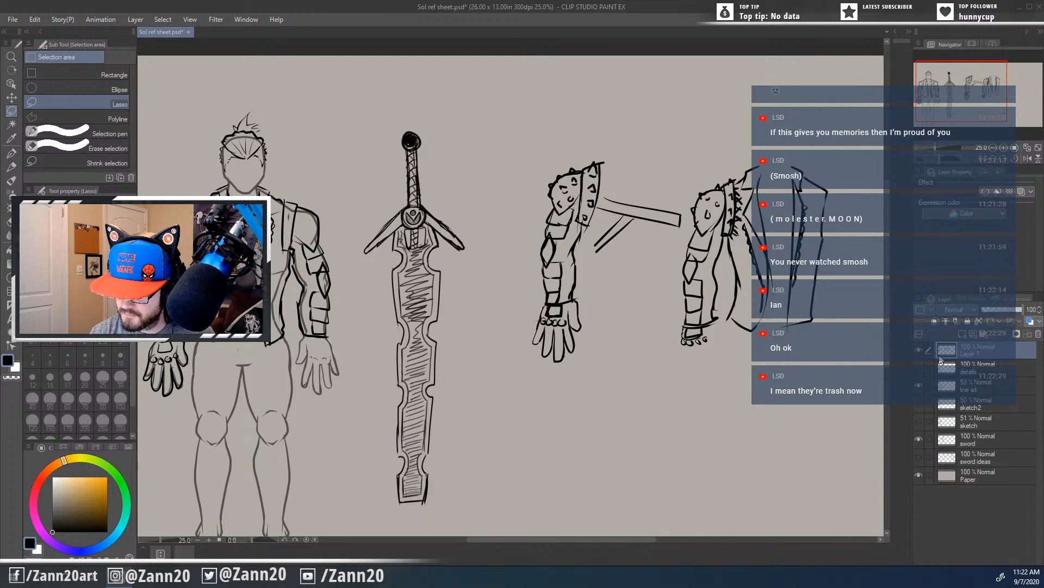
# Step: Lasso the spiked arm armour sketch with its strap, move it slightly closer to the sword, and deselect it
pyautogui.moveTo(530, 438); pyautogui.dragTo(570, 384)
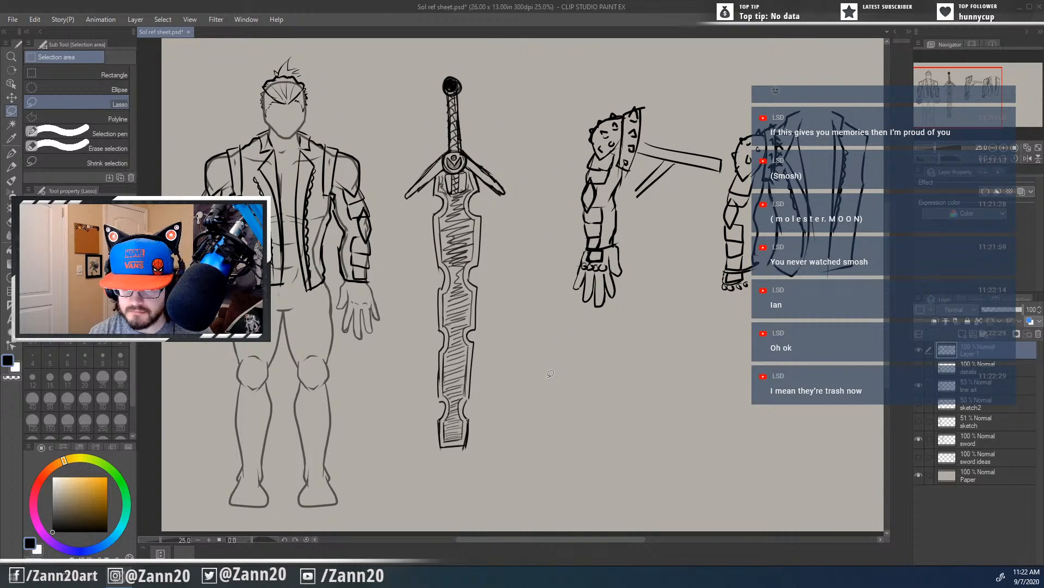
pyautogui.moveTo(643, 376); pyautogui.dragTo(589, 390)
pyautogui.moveTo(659, 127)
pyautogui.mouseDown()
pyautogui.moveTo(673, 187)
pyautogui.moveTo(611, 299)
pyautogui.moveTo(507, 362)
pyautogui.moveTo(510, 119)
pyautogui.moveTo(644, 106)
pyautogui.mouseUp()
pyautogui.hotkey('ctrl', 't')
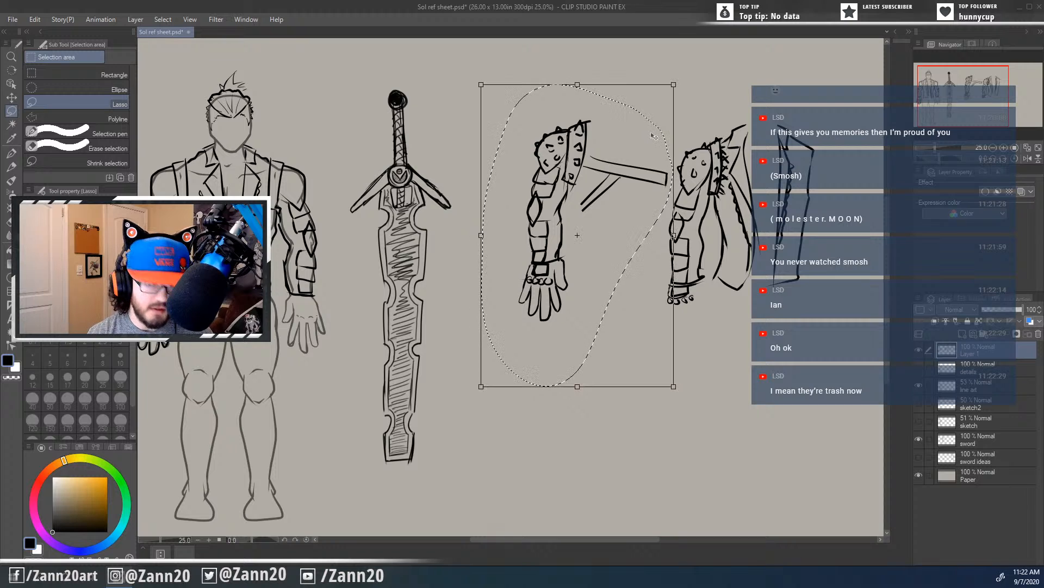
pyautogui.moveTo(607, 276); pyautogui.dragTo(580, 279)
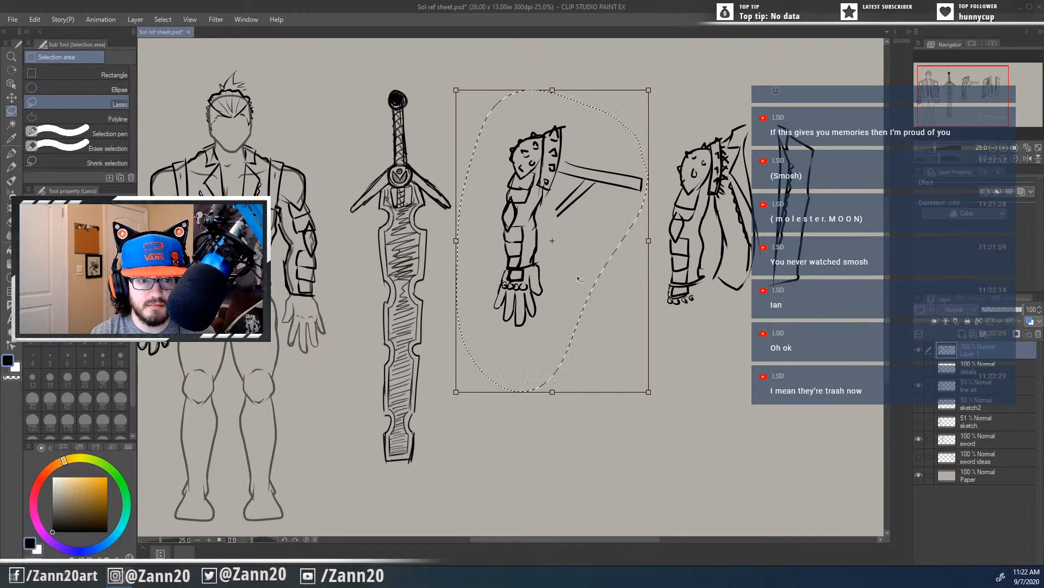
pyautogui.press('Return')
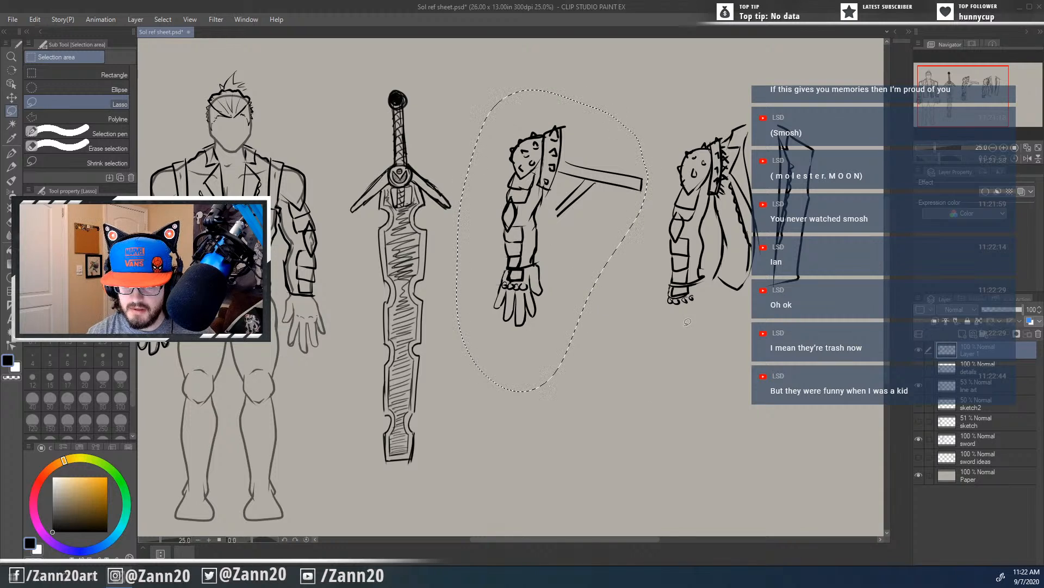
pyautogui.hotkey('ctrl', 'd')
pyautogui.moveTo(576, 395); pyautogui.dragTo(601, 384)
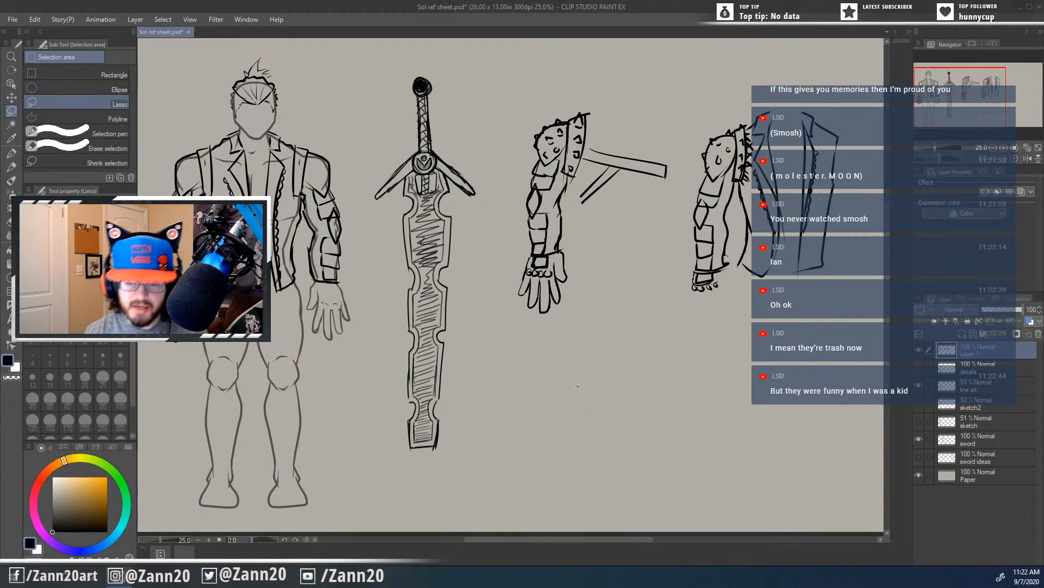
pyautogui.moveTo(622, 381)
pyautogui.mouseDown()
pyautogui.moveTo(608, 390)
pyautogui.moveTo(623, 388)
pyautogui.mouseUp()
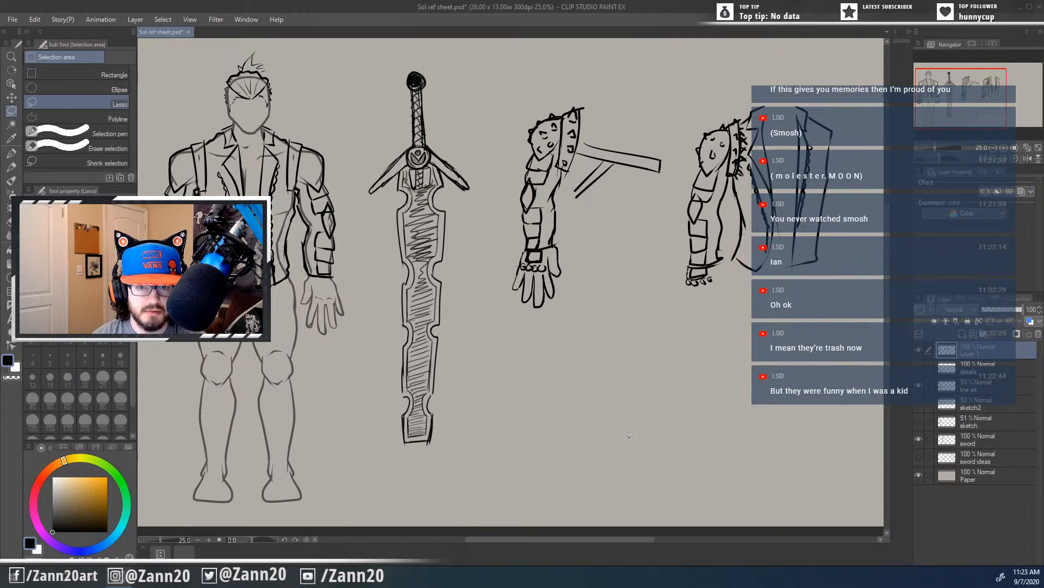
pyautogui.moveTo(521, 360)
pyautogui.mouseDown()
pyautogui.moveTo(532, 364)
pyautogui.moveTo(535, 353)
pyautogui.mouseUp()
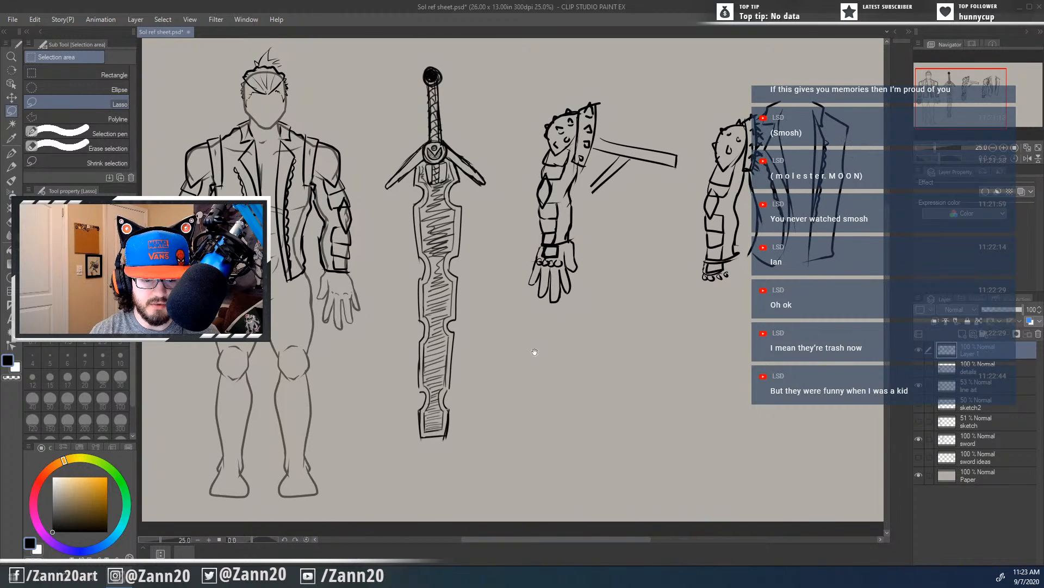
pyautogui.moveTo(565, 384); pyautogui.dragTo(573, 355)
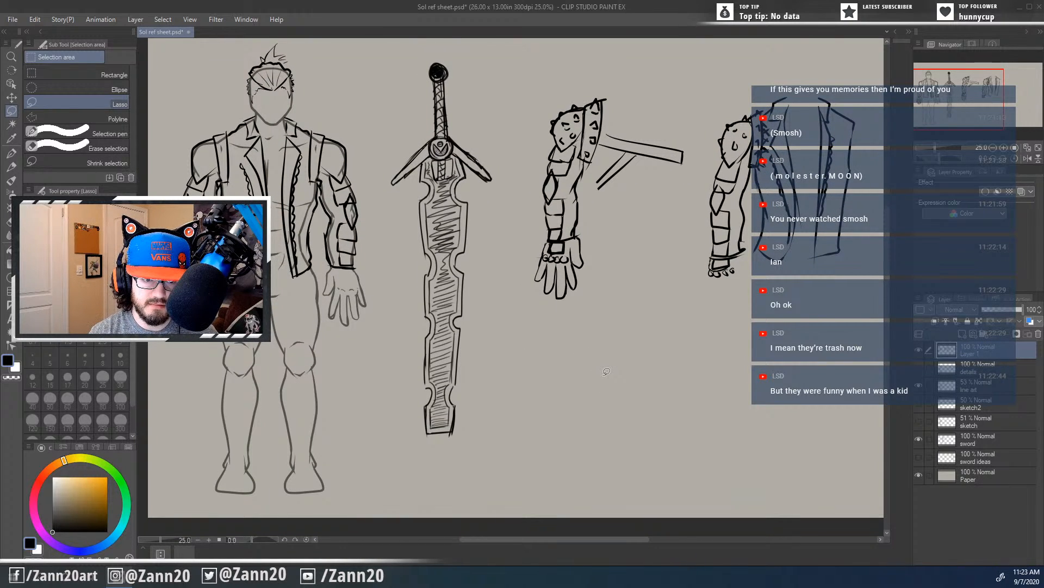
pyautogui.moveTo(616, 330); pyautogui.dragTo(587, 333)
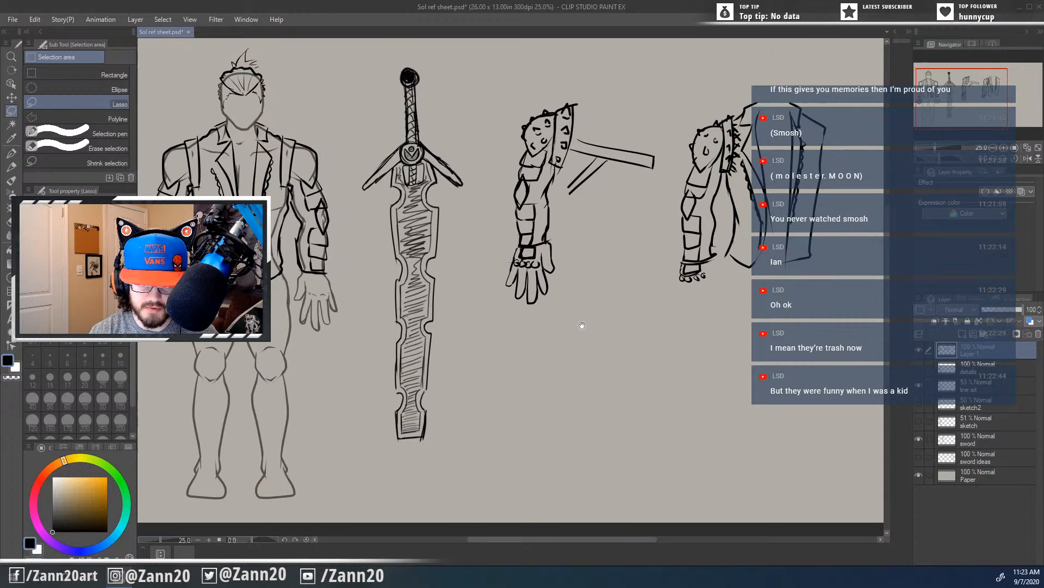
# Step: Draw small spikes on the figure's shoulder armour and shoulder straps with the G-pen
pyautogui.moveTo(469, 337)
pyautogui.mouseDown()
pyautogui.moveTo(532, 334)
pyautogui.moveTo(514, 322)
pyautogui.mouseUp()
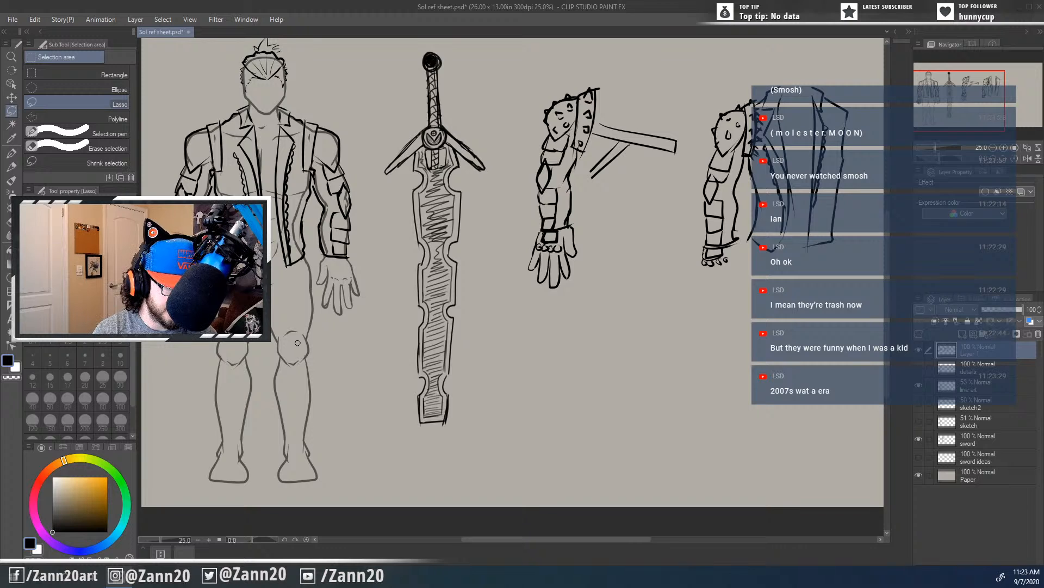
pyautogui.press('p')
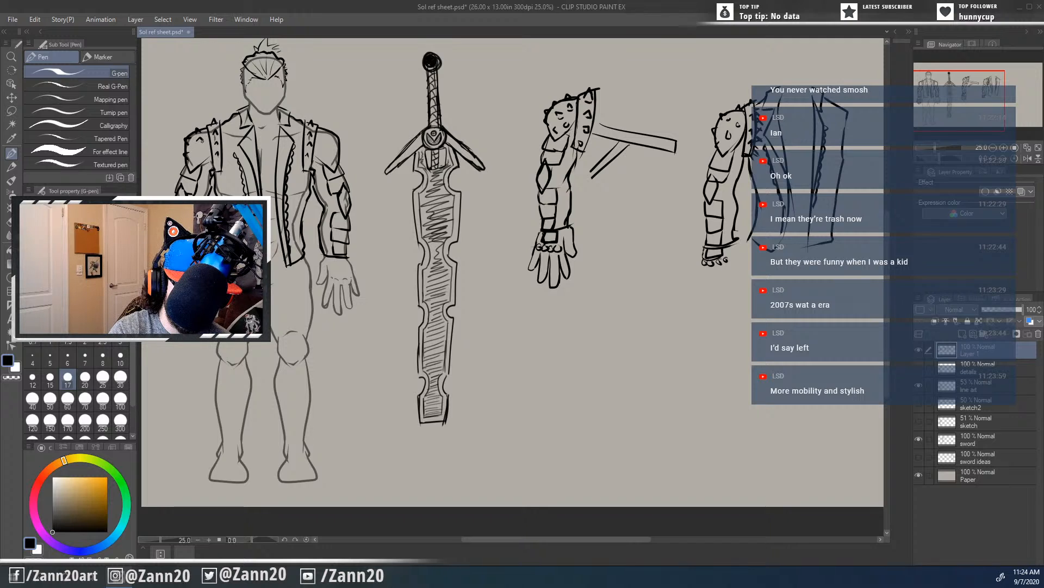
pyautogui.moveTo(197, 155); pyautogui.dragTo(202, 148)
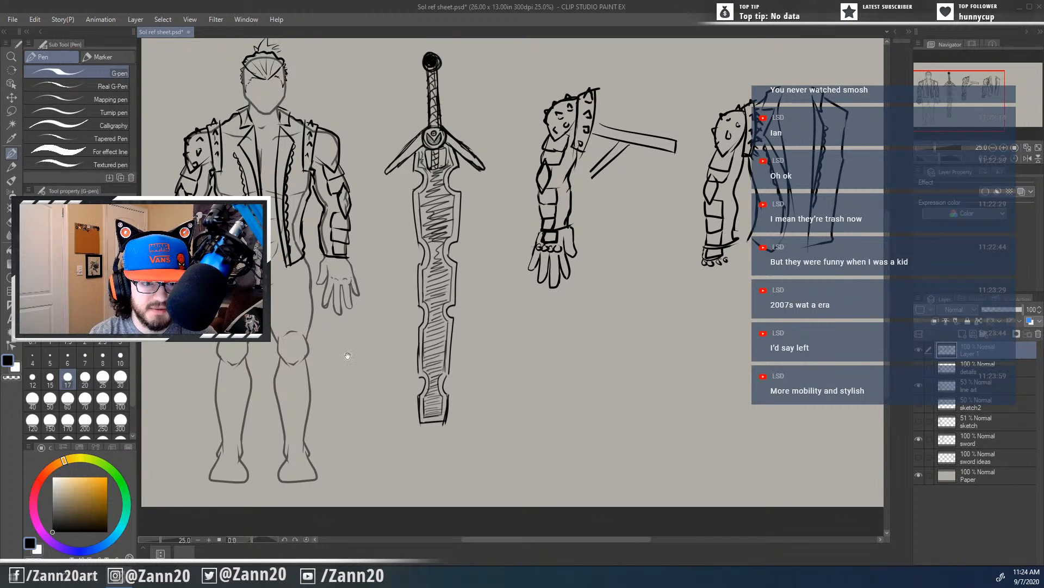
# Step: Number the designs by hand, writing 1 above the separate vest sketch, 2 above the spiked arm and 3 above the figure
pyautogui.moveTo(347, 356); pyautogui.dragTo(369, 356)
pyautogui.moveTo(571, 266); pyautogui.dragTo(507, 381)
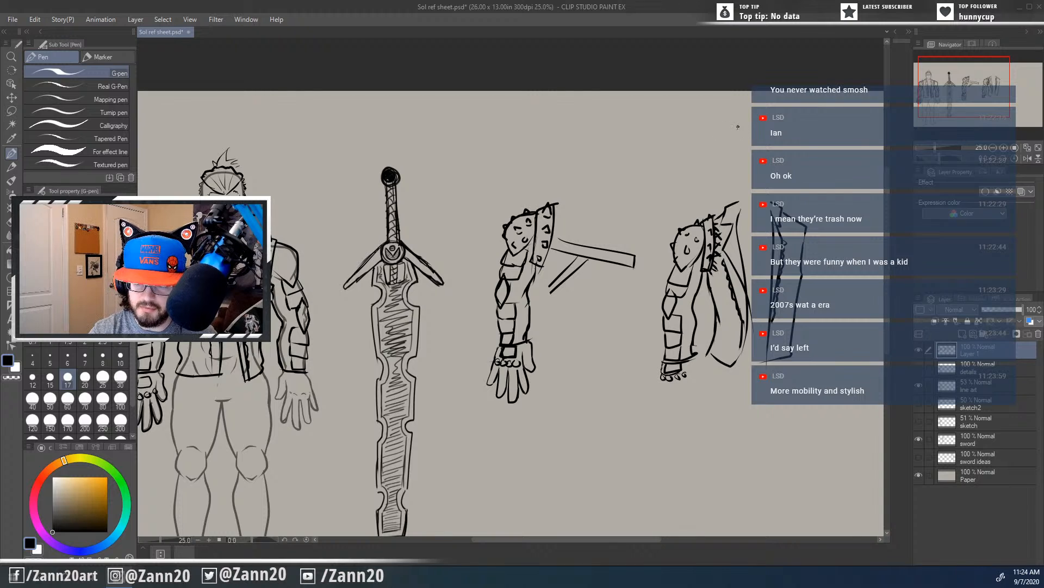
pyautogui.moveTo(738, 127); pyautogui.dragTo(738, 154)
pyautogui.moveTo(514, 146)
pyautogui.mouseDown()
pyautogui.moveTo(521, 163)
pyautogui.moveTo(547, 159)
pyautogui.mouseUp()
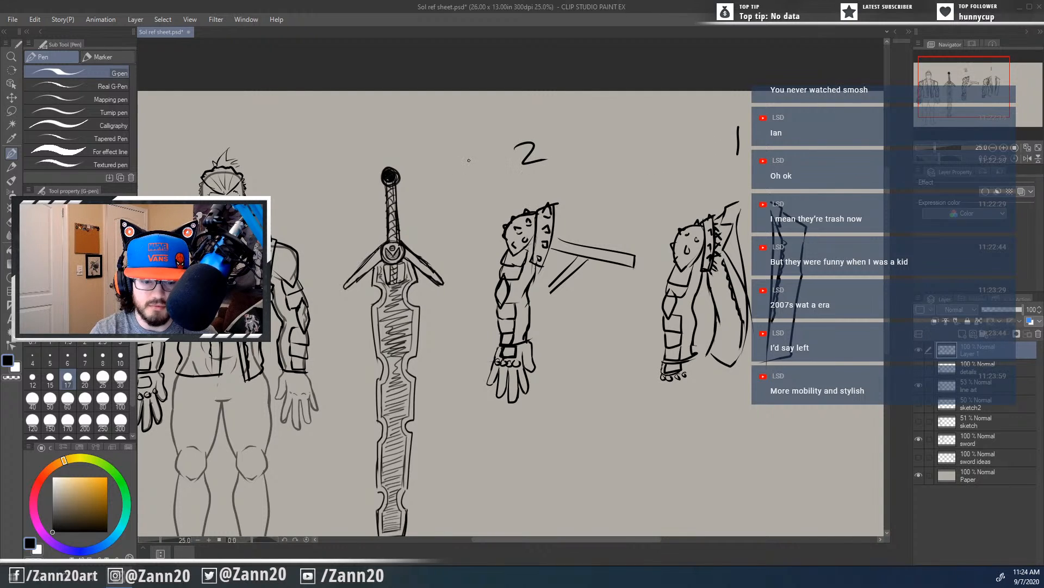
pyautogui.moveTo(236, 111)
pyautogui.mouseDown()
pyautogui.moveTo(255, 118)
pyautogui.moveTo(257, 132)
pyautogui.mouseUp()
# Step: Erase the handwritten numbers 3, 2 and 1 above the figure and the two variant sketches
pyautogui.moveTo(496, 413); pyautogui.dragTo(546, 385)
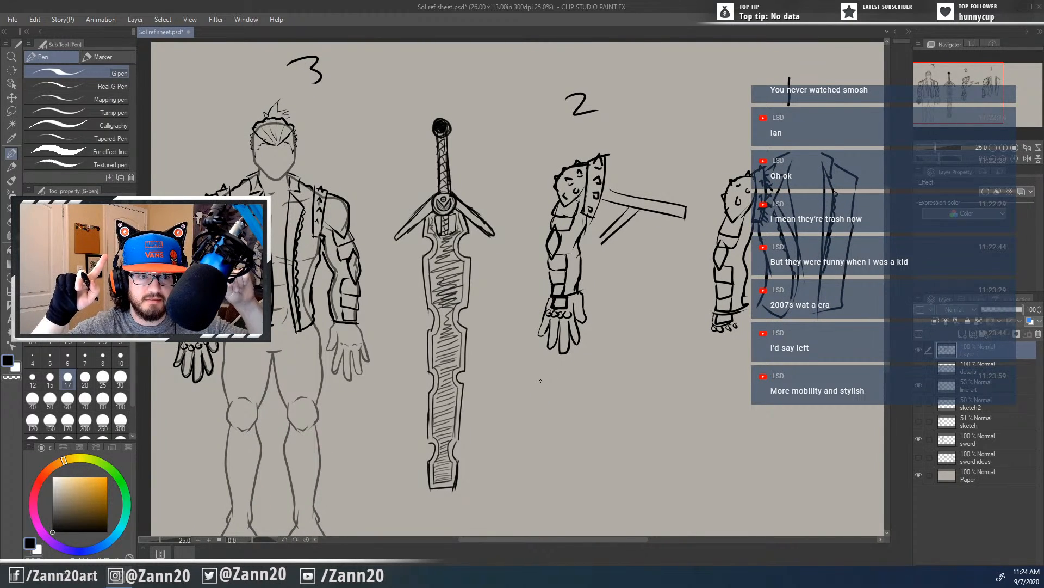
pyautogui.moveTo(439, 450)
pyautogui.mouseDown()
pyautogui.moveTo(540, 442)
pyautogui.moveTo(372, 446)
pyautogui.moveTo(438, 444)
pyautogui.mouseUp()
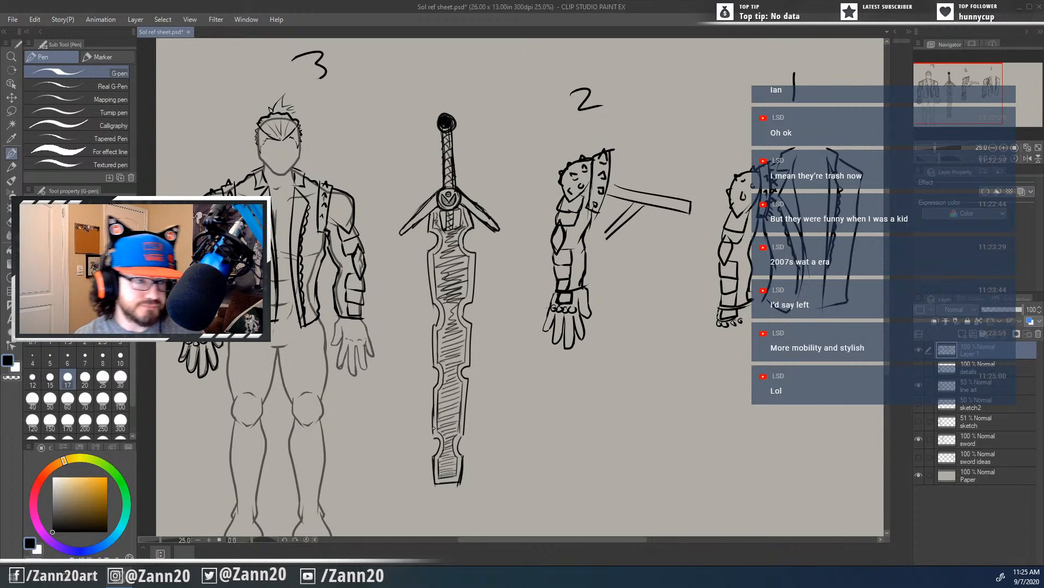
pyautogui.moveTo(471, 417); pyautogui.dragTo(544, 426)
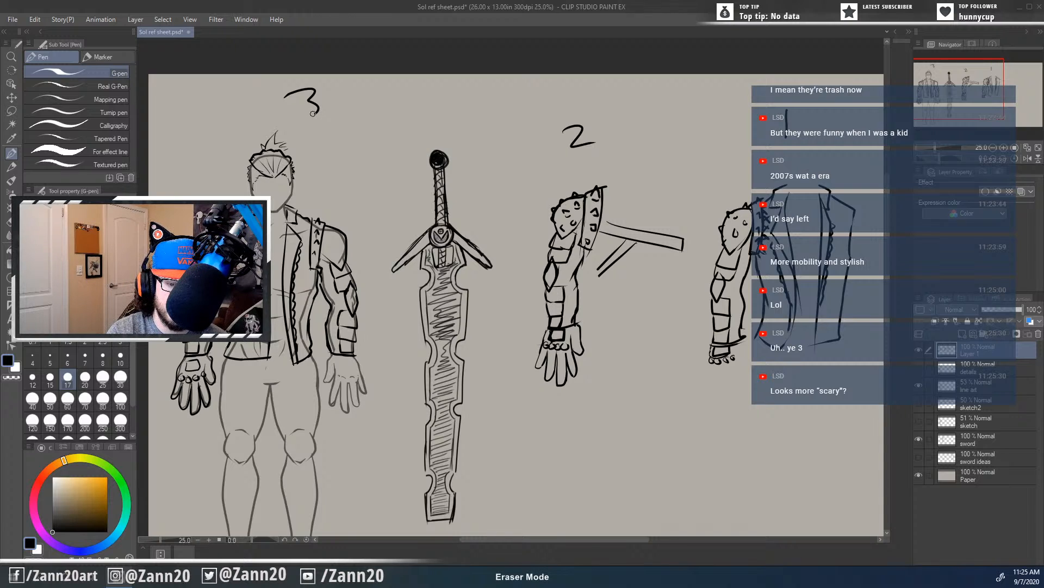
pyautogui.moveTo(313, 114)
pyautogui.mouseDown()
pyautogui.moveTo(314, 90)
pyautogui.moveTo(279, 102)
pyautogui.mouseUp()
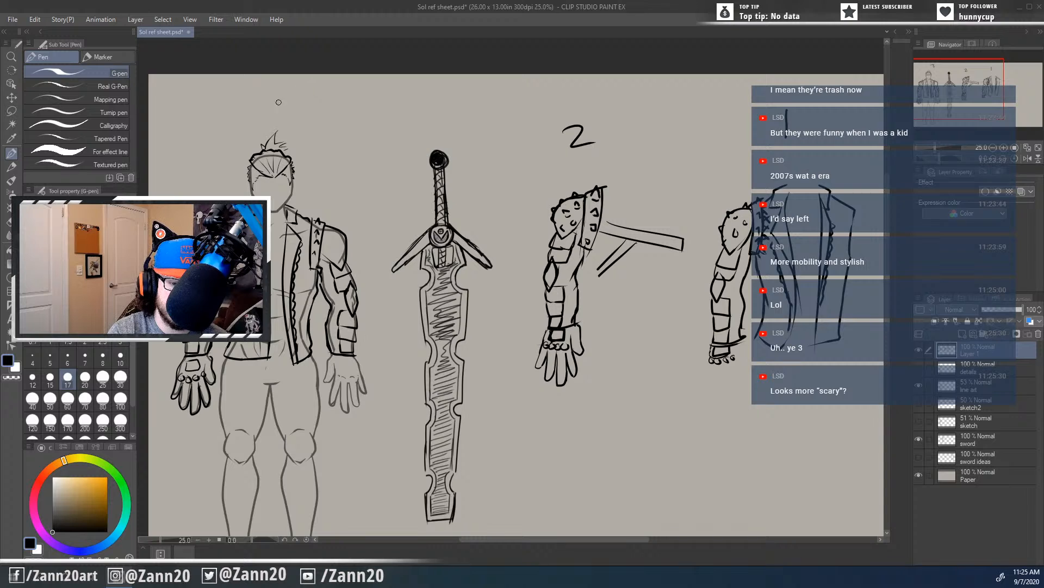
pyautogui.moveTo(564, 131)
pyautogui.mouseDown()
pyautogui.moveTo(582, 130)
pyautogui.moveTo(577, 147)
pyautogui.moveTo(572, 133)
pyautogui.mouseUp()
pyautogui.moveTo(786, 108); pyautogui.dragTo(786, 136)
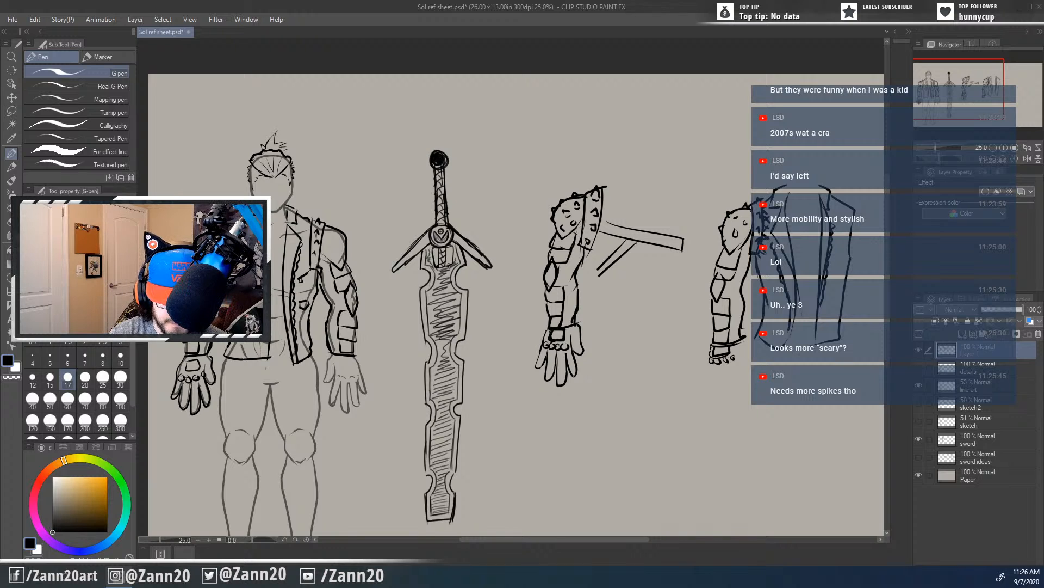
pyautogui.moveTo(492, 396); pyautogui.dragTo(540, 380)
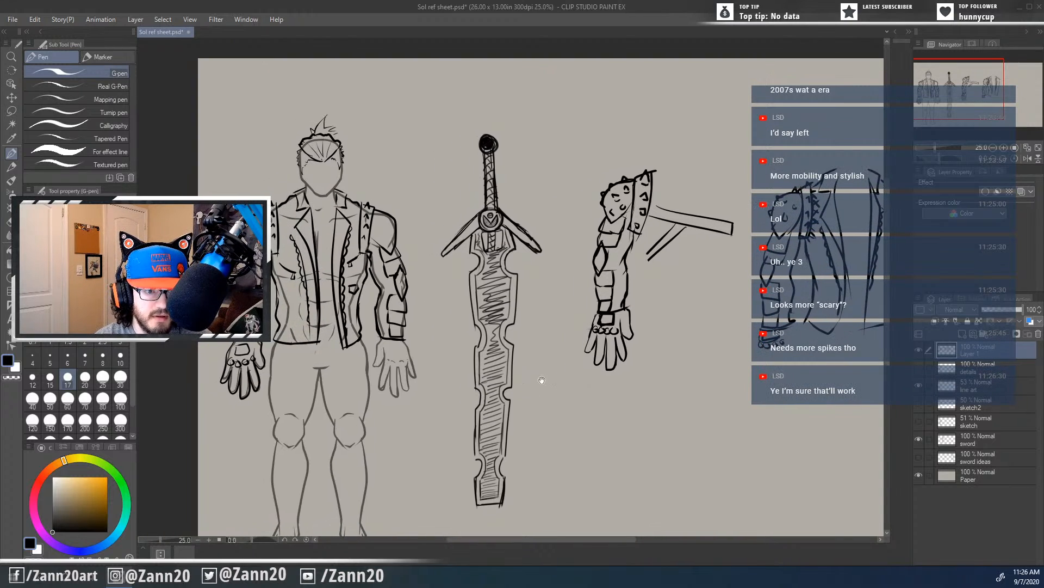
pyautogui.moveTo(586, 407); pyautogui.dragTo(574, 391)
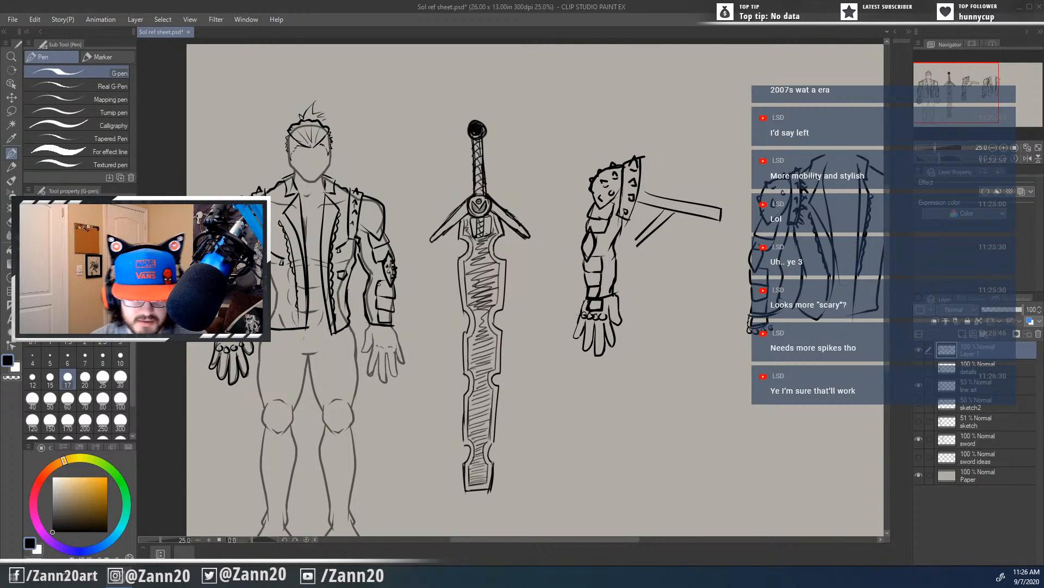
pyautogui.moveTo(486, 379); pyautogui.dragTo(518, 327)
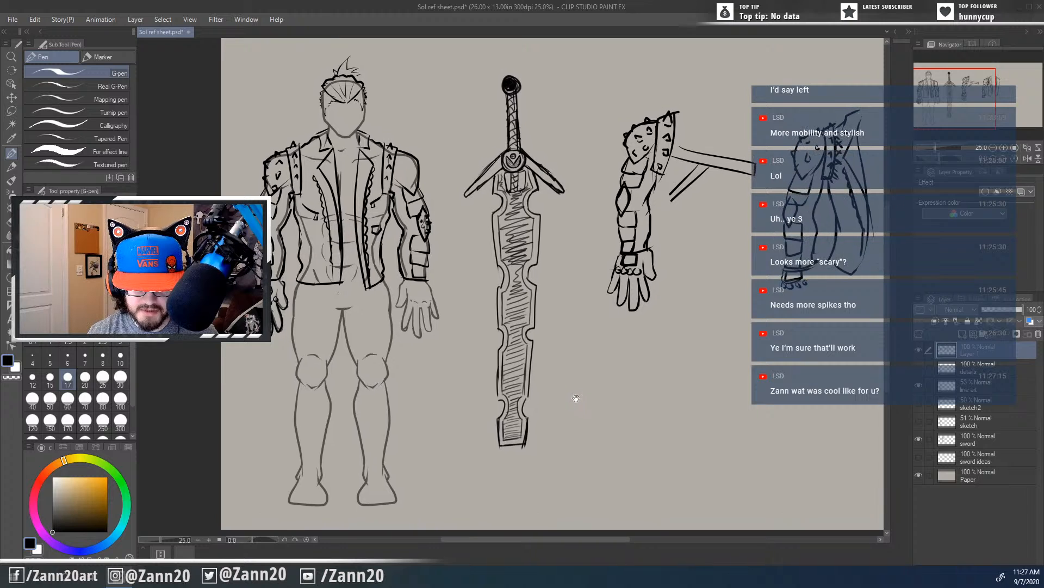
pyautogui.moveTo(600, 413); pyautogui.dragTo(576, 434)
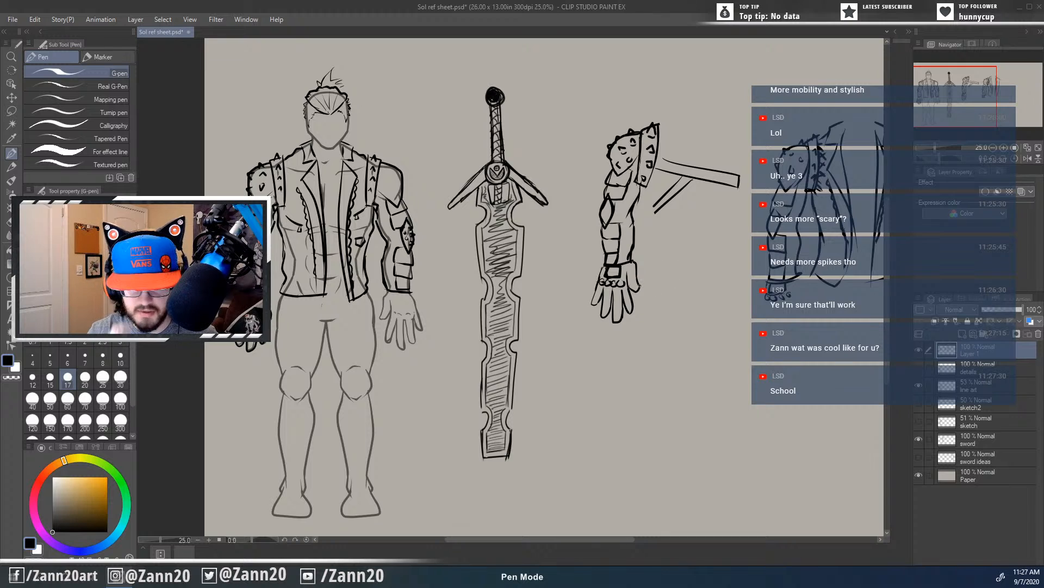
pyautogui.moveTo(655, 400)
pyautogui.mouseDown()
pyautogui.moveTo(618, 386)
pyautogui.moveTo(630, 369)
pyautogui.mouseUp()
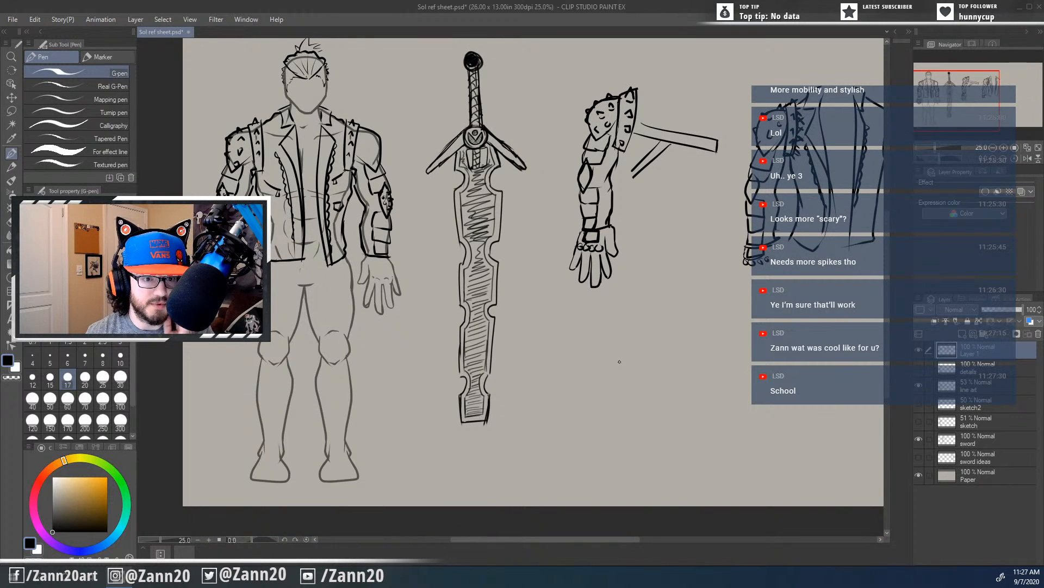
pyautogui.moveTo(564, 392); pyautogui.dragTo(647, 416)
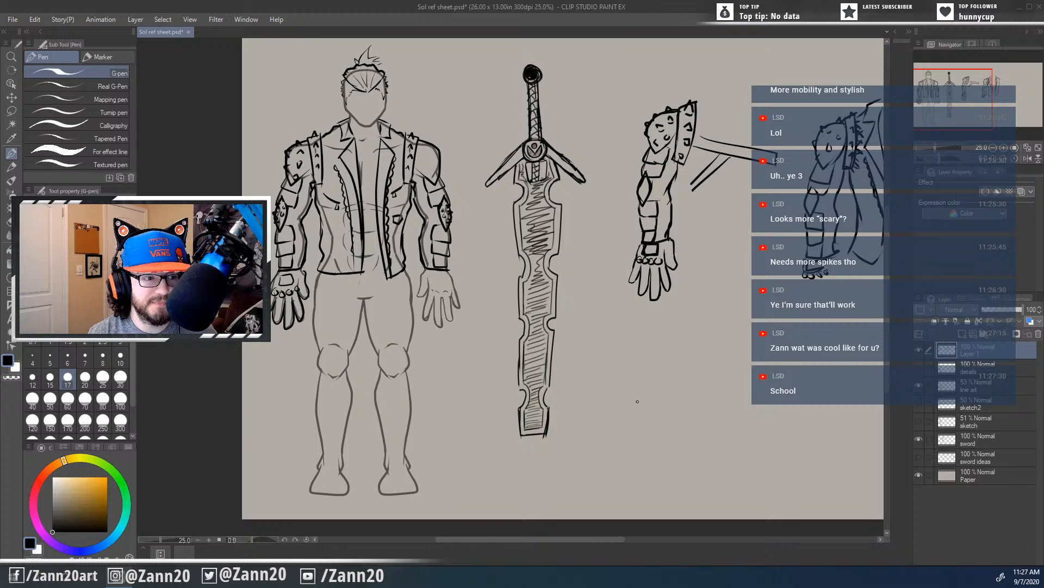
pyautogui.moveTo(614, 378)
pyautogui.mouseDown()
pyautogui.moveTo(593, 353)
pyautogui.moveTo(600, 372)
pyautogui.mouseUp()
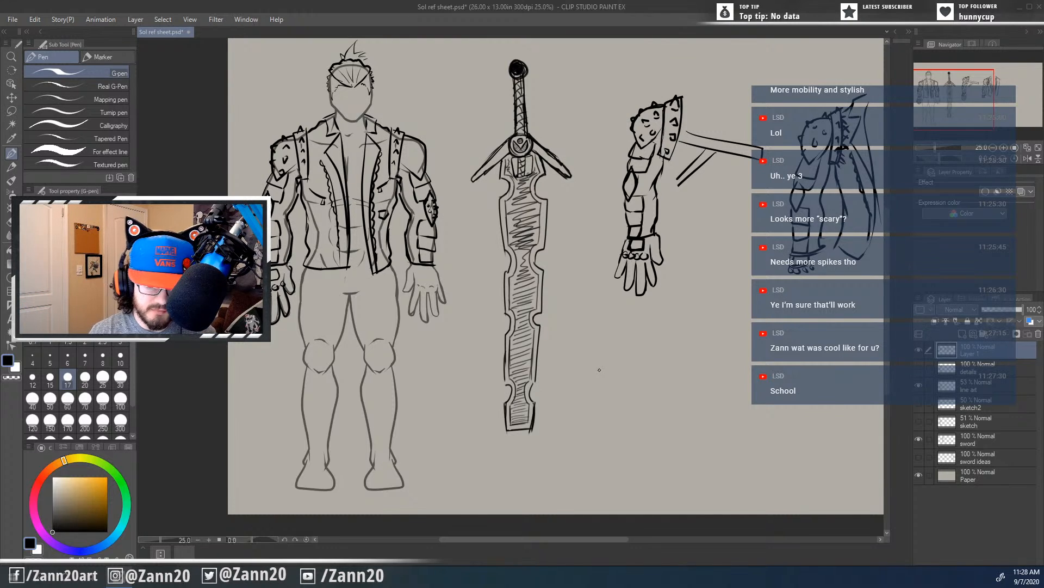
pyautogui.scroll(2, 600, 370)
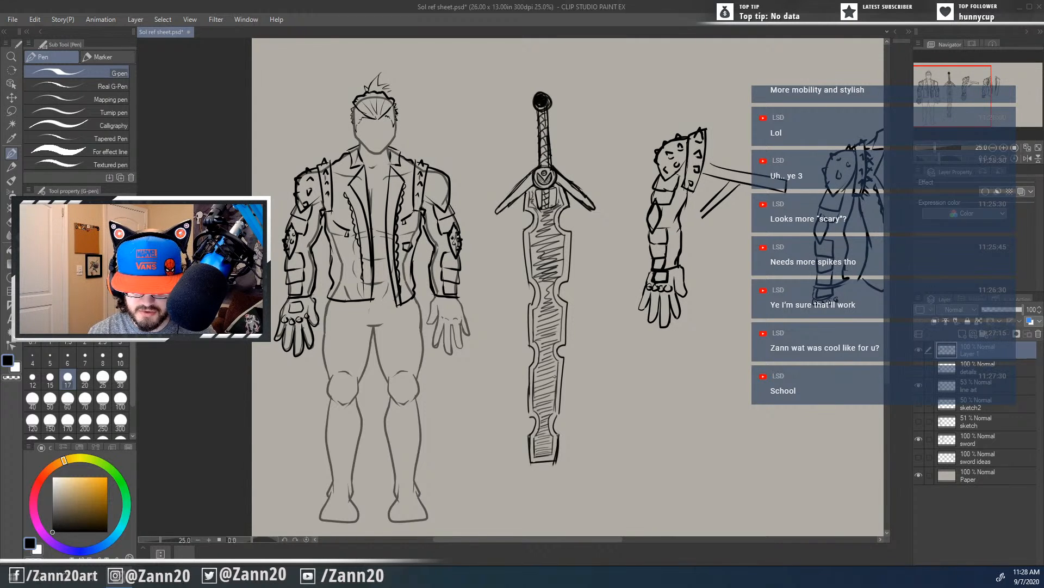
pyautogui.moveTo(555, 376)
pyautogui.mouseDown()
pyautogui.moveTo(576, 345)
pyautogui.moveTo(565, 337)
pyautogui.moveTo(539, 347)
pyautogui.moveTo(541, 367)
pyautogui.moveTo(497, 412)
pyautogui.mouseUp()
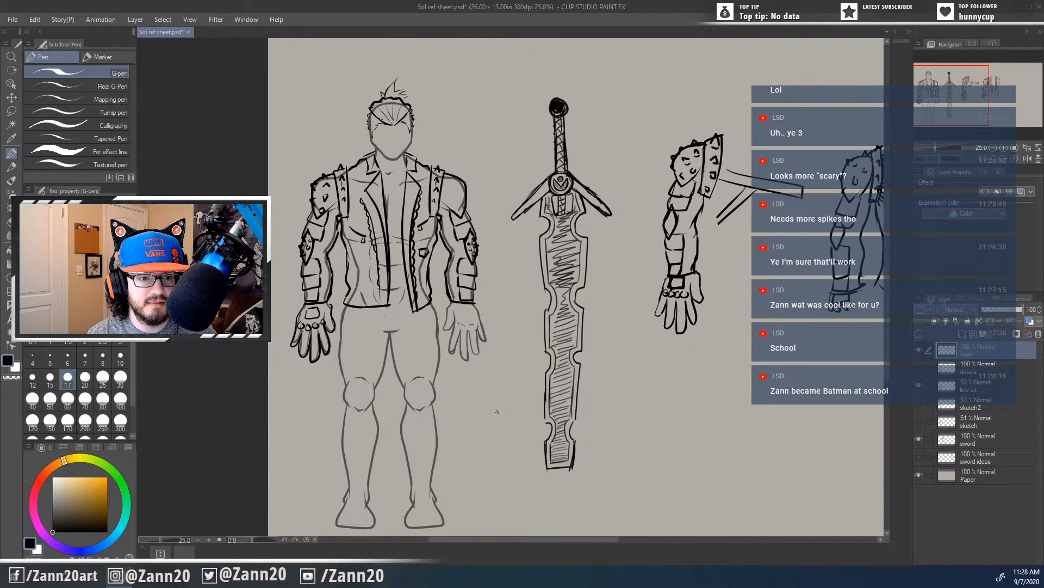
pyautogui.moveTo(603, 397)
pyautogui.mouseDown()
pyautogui.moveTo(588, 344)
pyautogui.moveTo(611, 406)
pyautogui.moveTo(606, 387)
pyautogui.mouseUp()
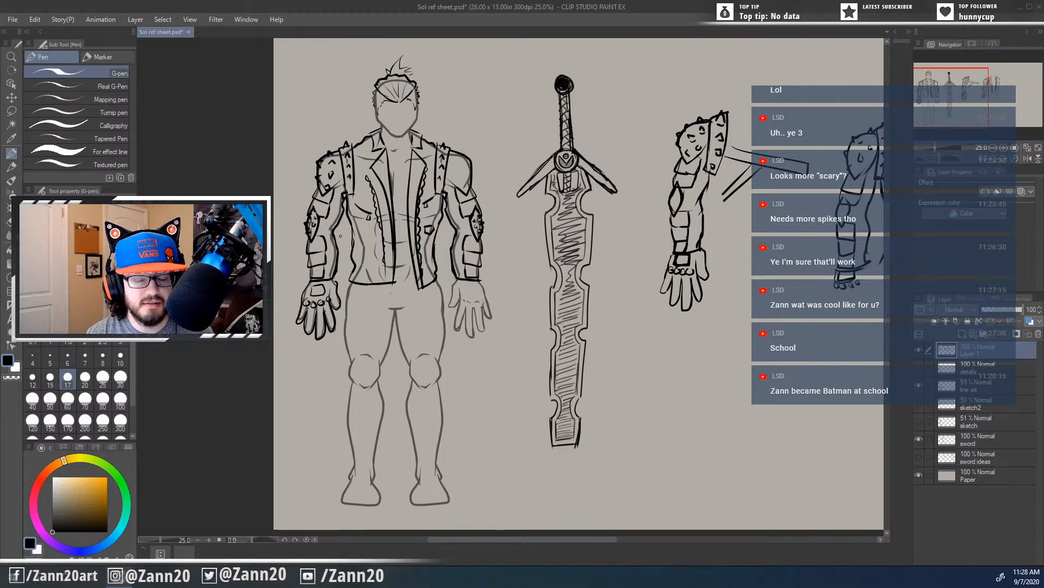
pyautogui.moveTo(543, 329); pyautogui.dragTo(556, 297)
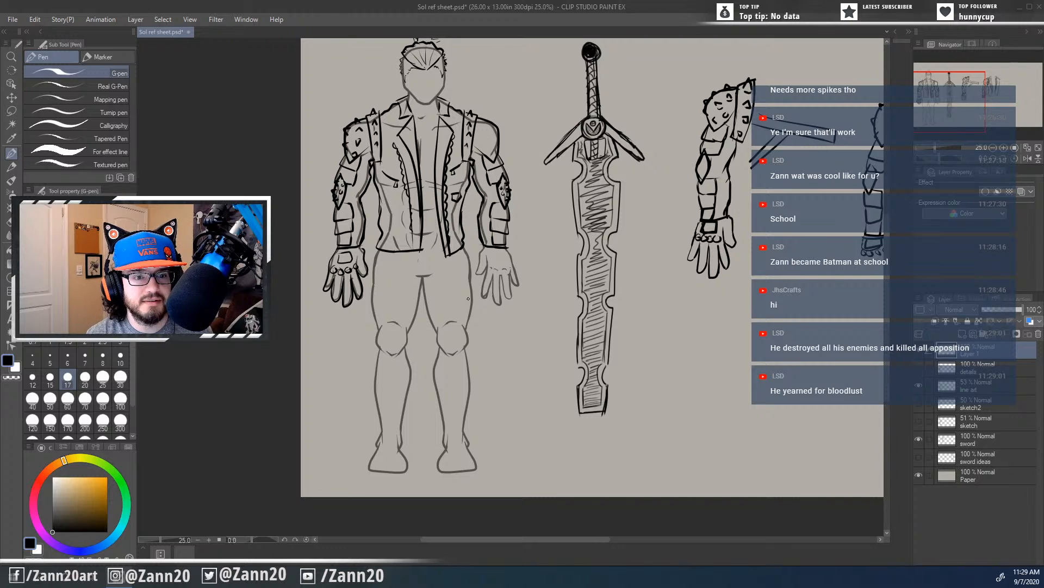
pyautogui.moveTo(435, 340); pyautogui.dragTo(453, 308)
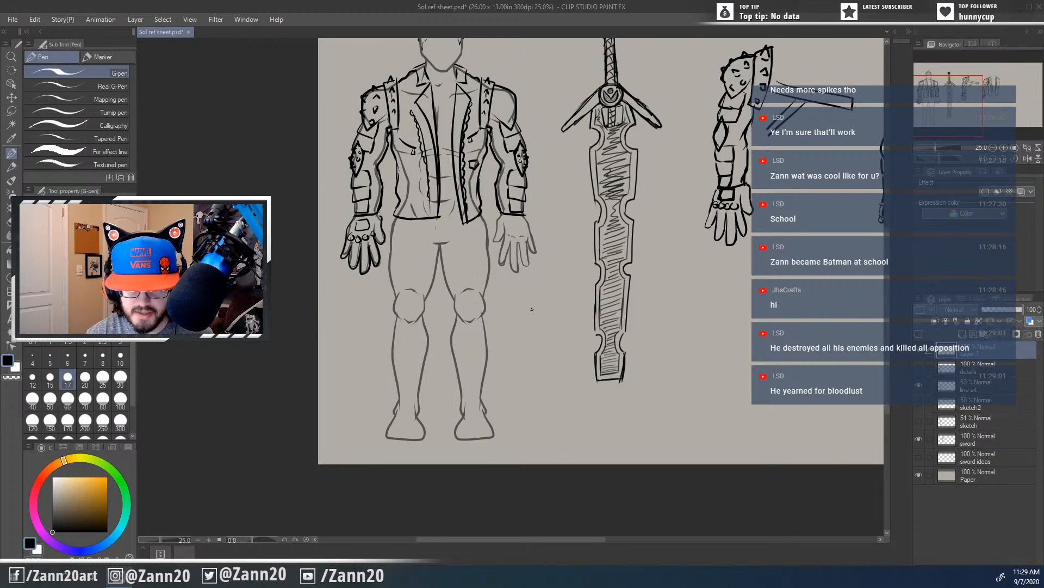
pyautogui.moveTo(544, 299); pyautogui.dragTo(560, 426)
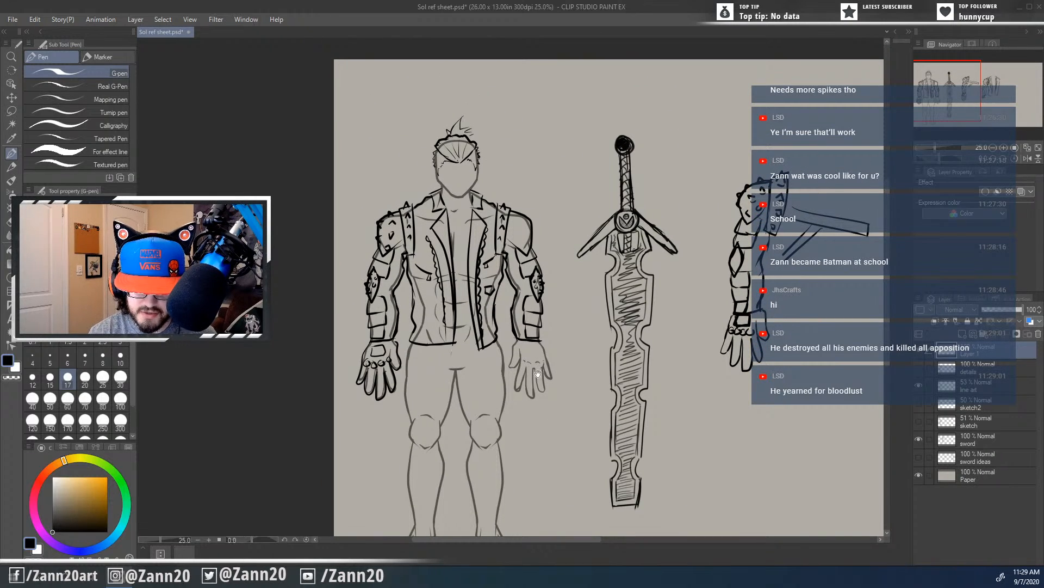
pyautogui.moveTo(614, 399)
pyautogui.mouseDown()
pyautogui.moveTo(471, 329)
pyautogui.moveTo(433, 356)
pyautogui.mouseUp()
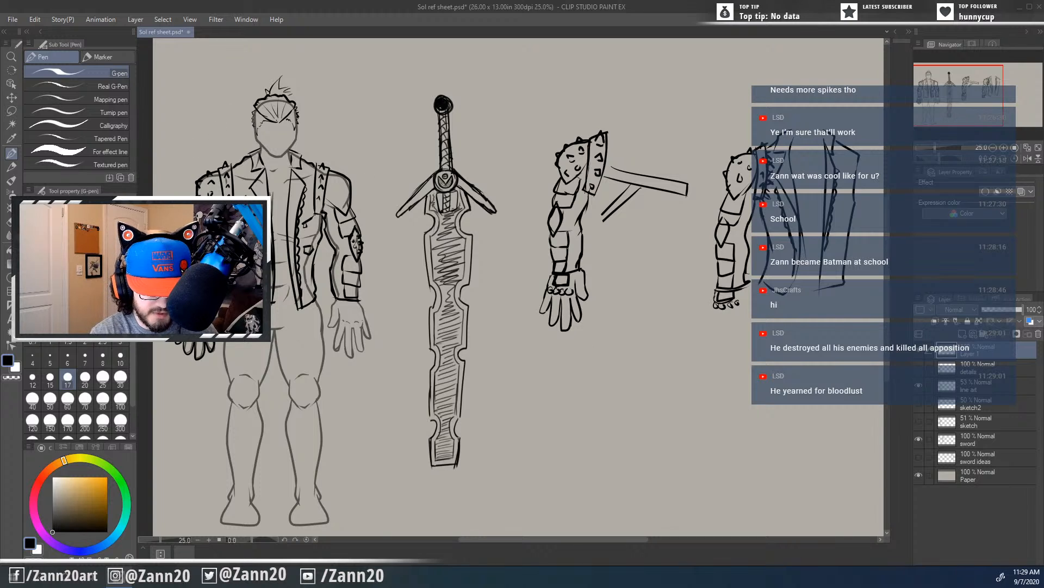
pyautogui.moveTo(338, 379); pyautogui.dragTo(406, 373)
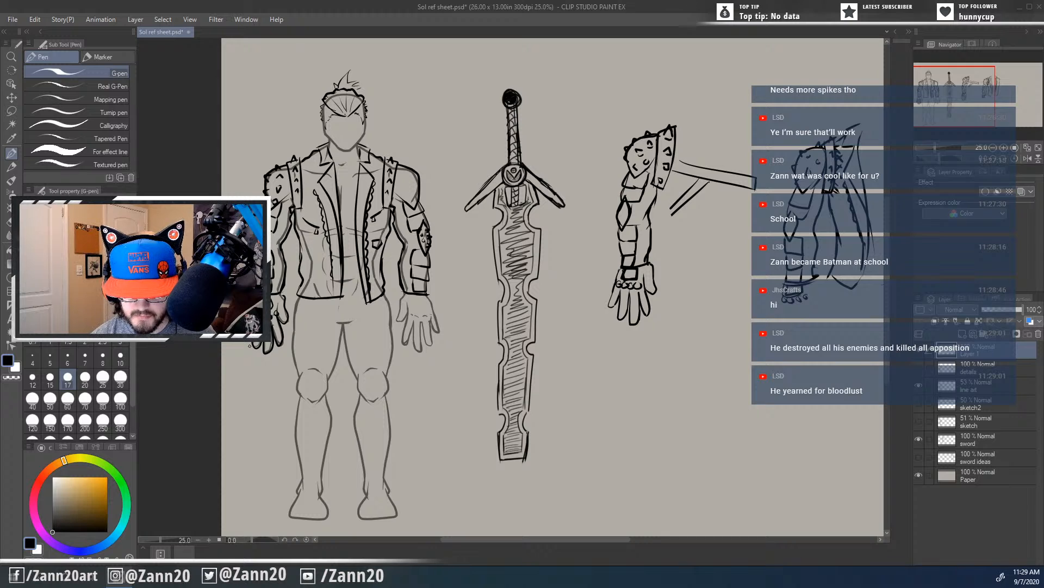
pyautogui.moveTo(538, 351); pyautogui.dragTo(438, 351)
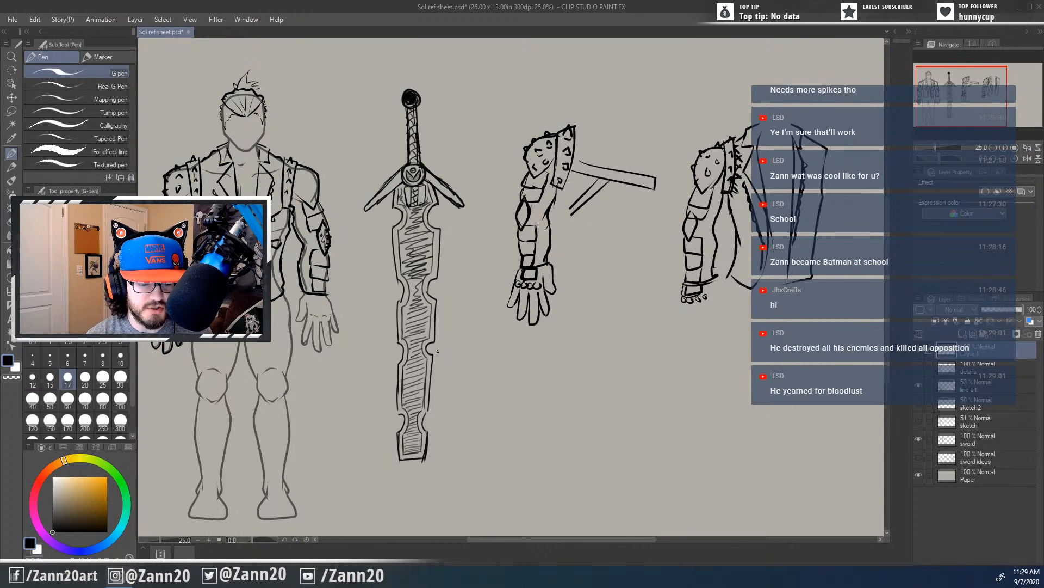
pyautogui.moveTo(358, 384); pyautogui.dragTo(431, 361)
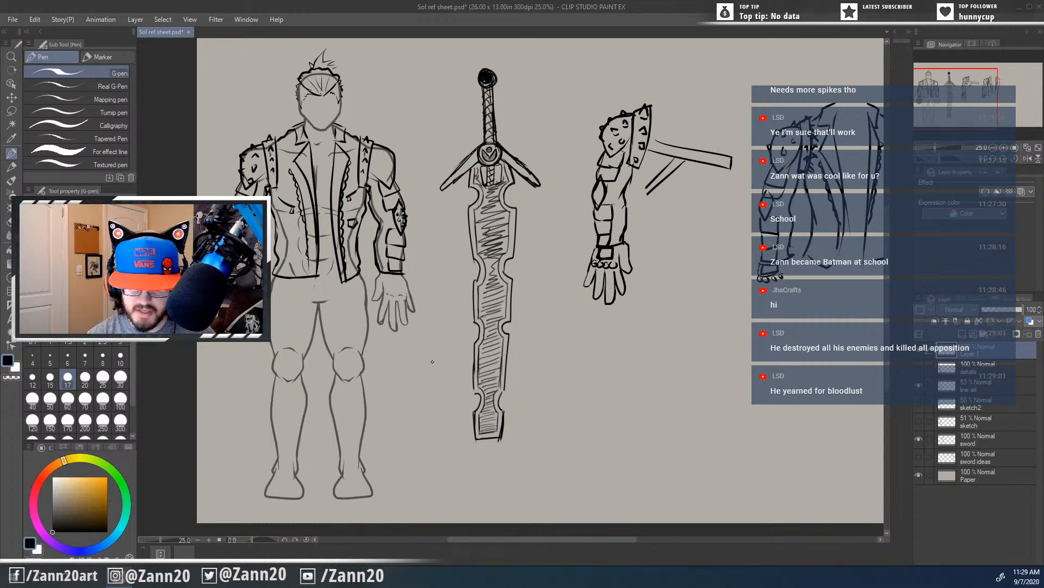
# Step: Lasso both variant sketches beside the sword, then cut and paste them onto a separate layer
pyautogui.moveTo(661, 406); pyautogui.dragTo(556, 446)
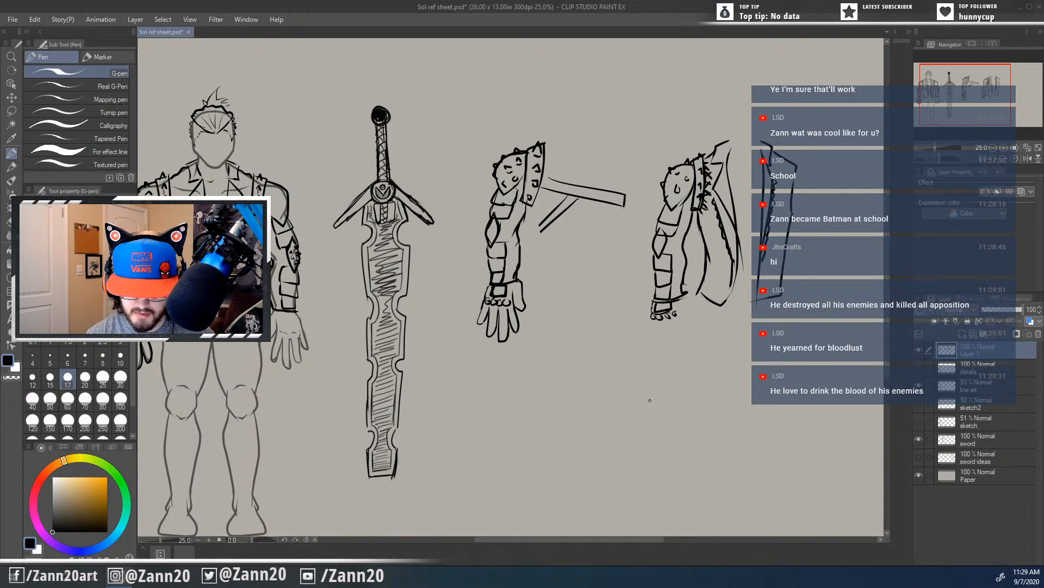
pyautogui.moveTo(649, 400); pyautogui.dragTo(553, 421)
pyautogui.press('m')
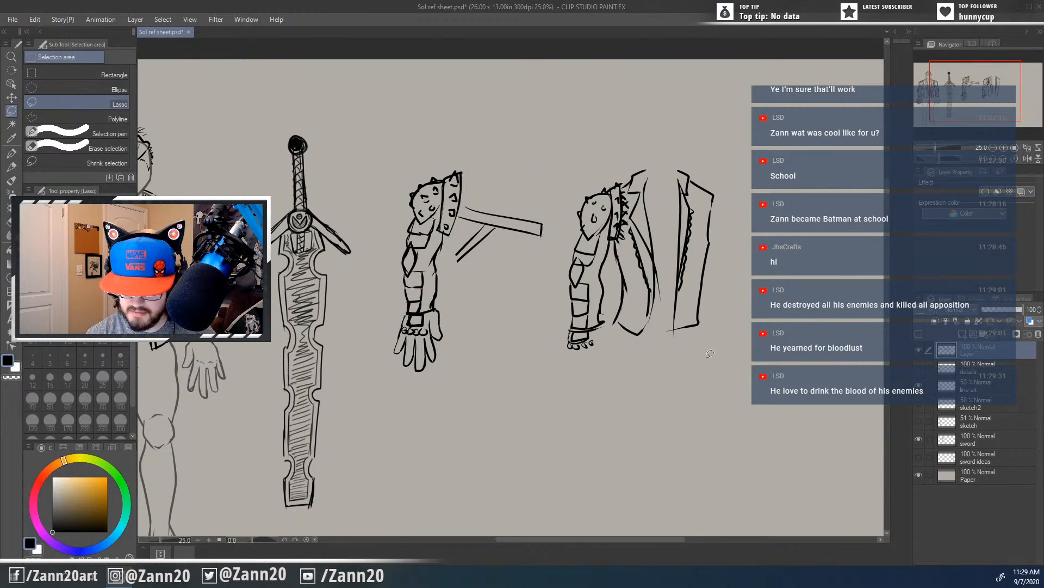
pyautogui.moveTo(631, 395)
pyautogui.mouseDown()
pyautogui.moveTo(682, 381)
pyautogui.moveTo(435, 87)
pyautogui.moveTo(406, 438)
pyautogui.moveTo(620, 413)
pyautogui.mouseUp()
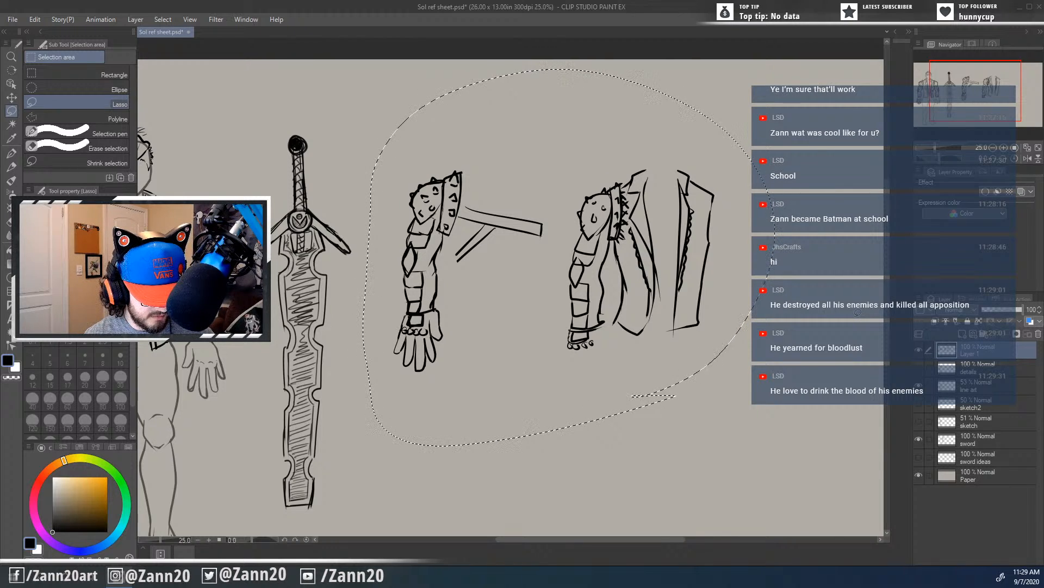
pyautogui.hotkey('ctrl', 'x')
pyautogui.hotkey('ctrl', 'v')
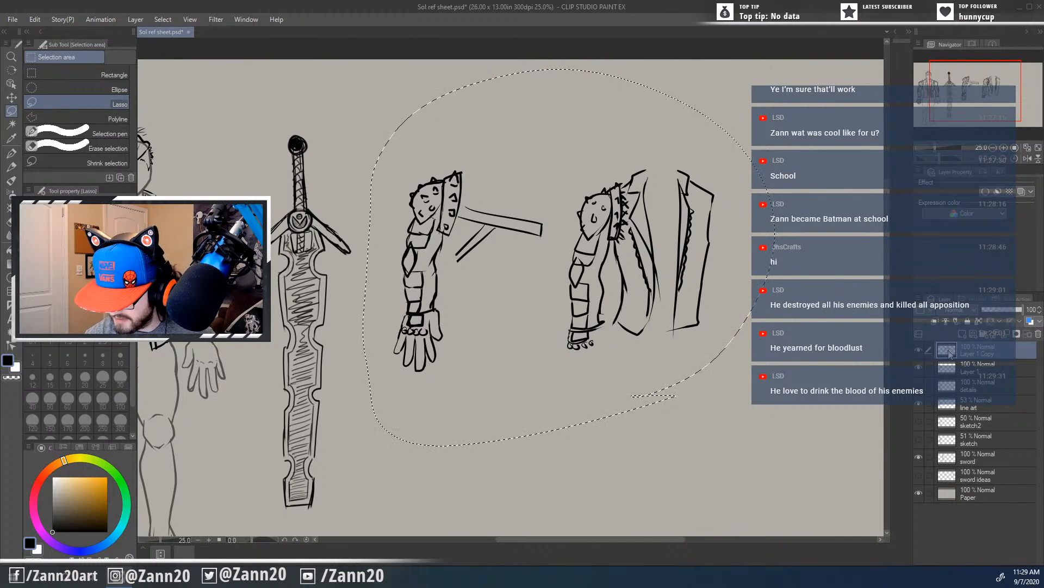
# Step: Move the layer with the pasted variants directly below the line art layer, hide it, and clear the selection
pyautogui.moveTo(949, 353)
pyautogui.mouseDown()
pyautogui.moveTo(950, 441)
pyautogui.moveTo(947, 419)
pyautogui.mouseUp()
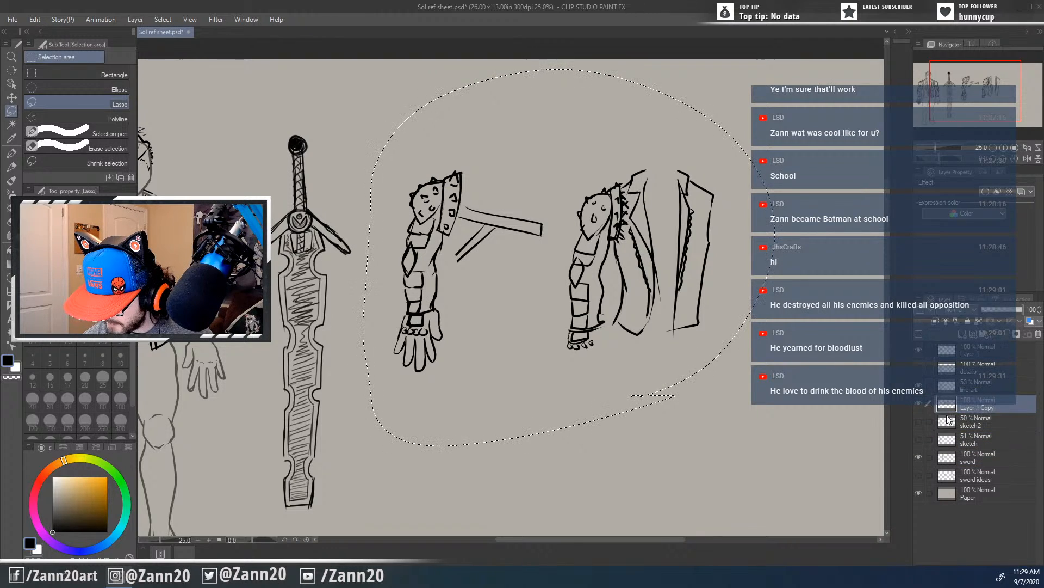
pyautogui.click(918, 403)
pyautogui.hotkey('ctrl', 'd')
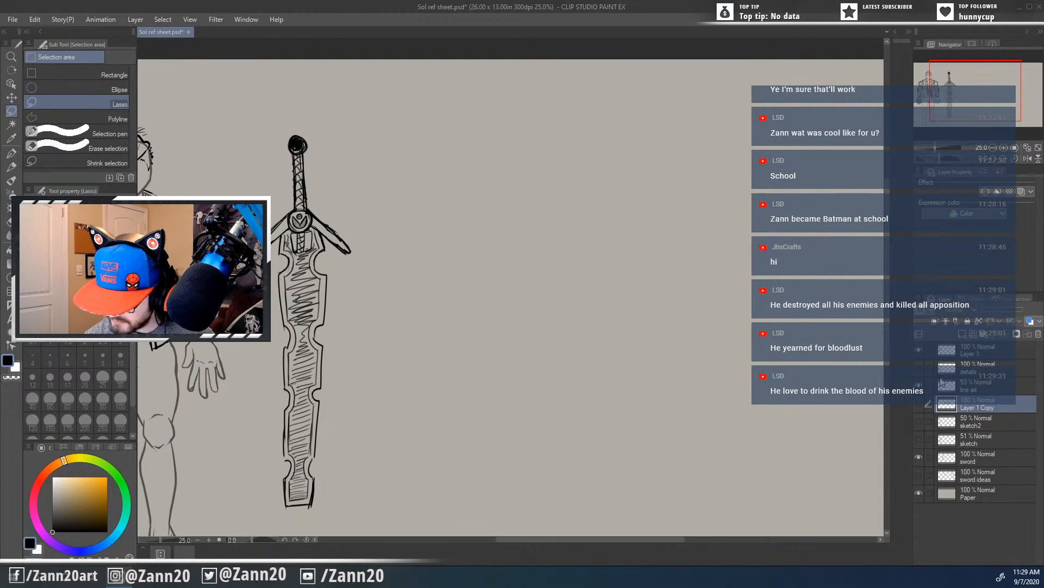
# Step: Draw the shirt hem between the open front edges of the figure's vest on Layer 1 with the G-pen
pyautogui.click(941, 349)
pyautogui.moveTo(374, 423); pyautogui.dragTo(637, 390)
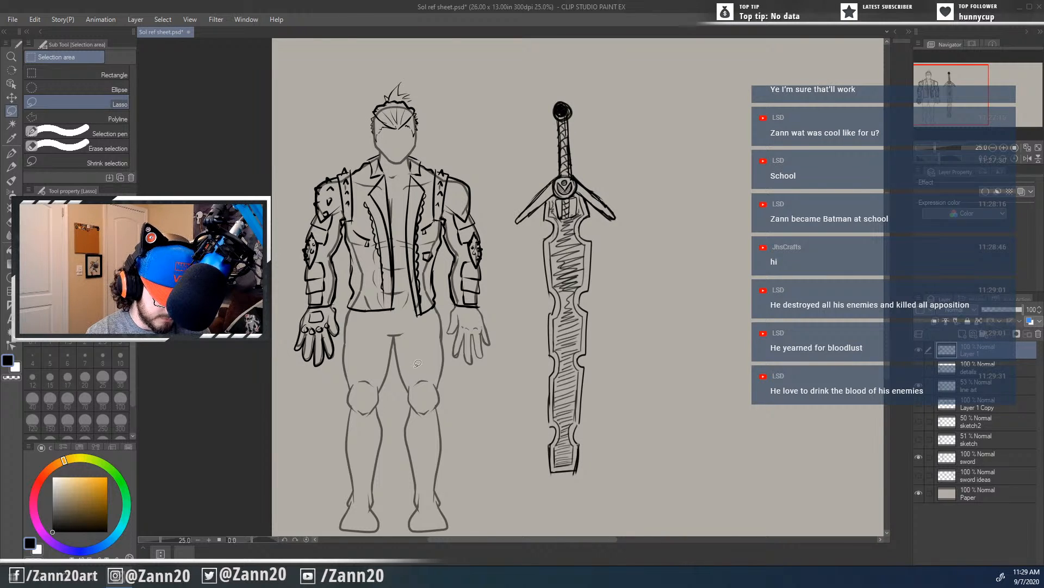
pyautogui.press('p')
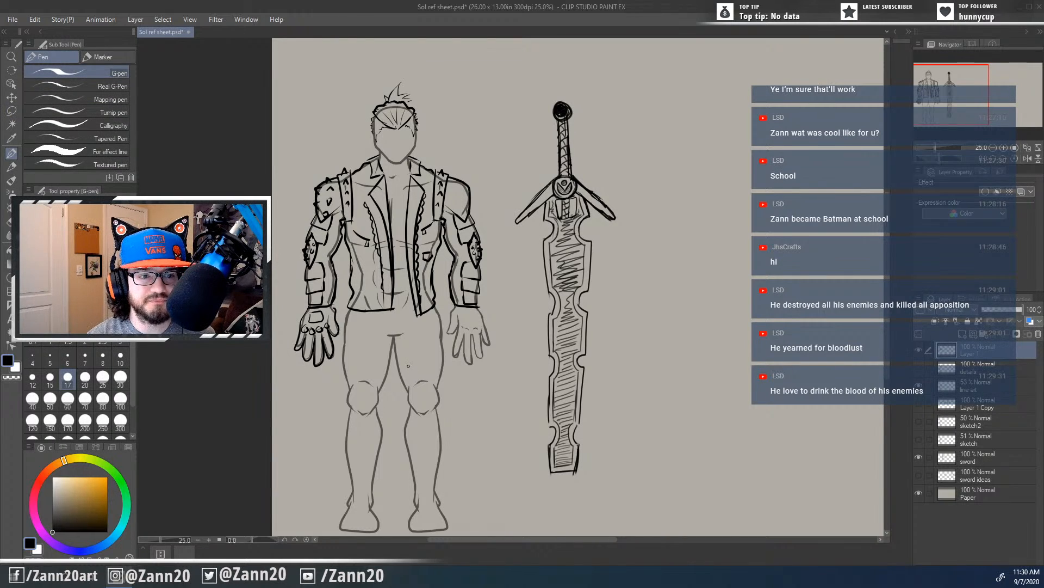
pyautogui.moveTo(603, 398); pyautogui.dragTo(628, 358)
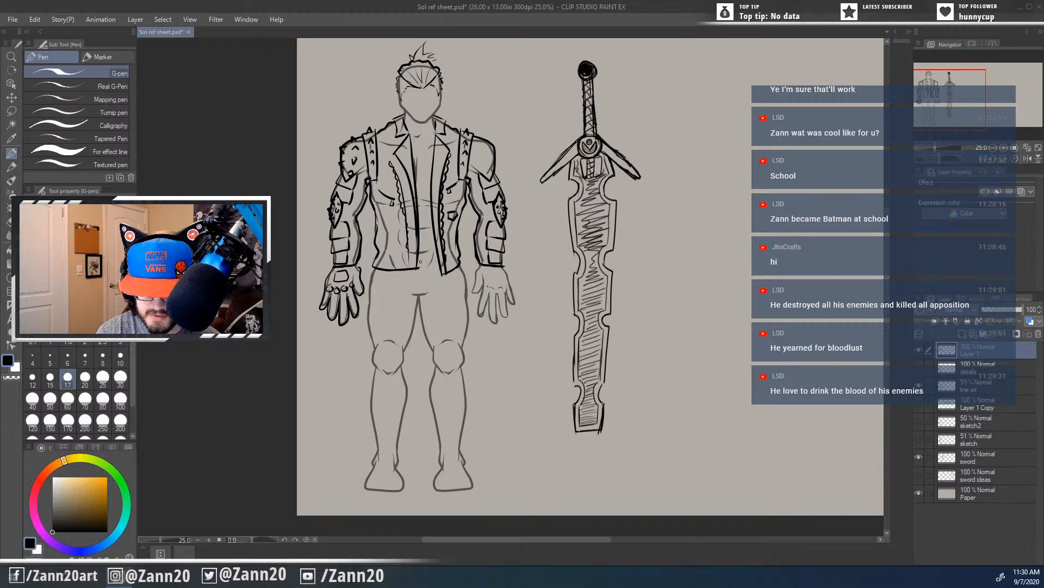
pyautogui.moveTo(416, 265); pyautogui.dragTo(435, 260)
# Step: Draw the outer and inner trouser outlines from hip to ankle on the leg below the gloved hand
pyautogui.moveTo(374, 268); pyautogui.dragTo(368, 334)
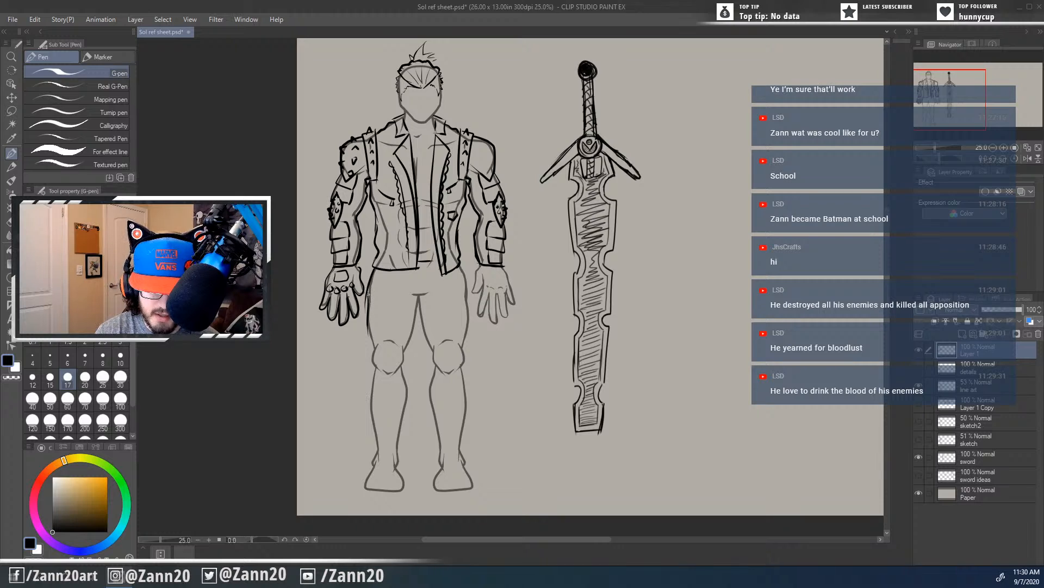
pyautogui.moveTo(372, 288); pyautogui.dragTo(365, 372)
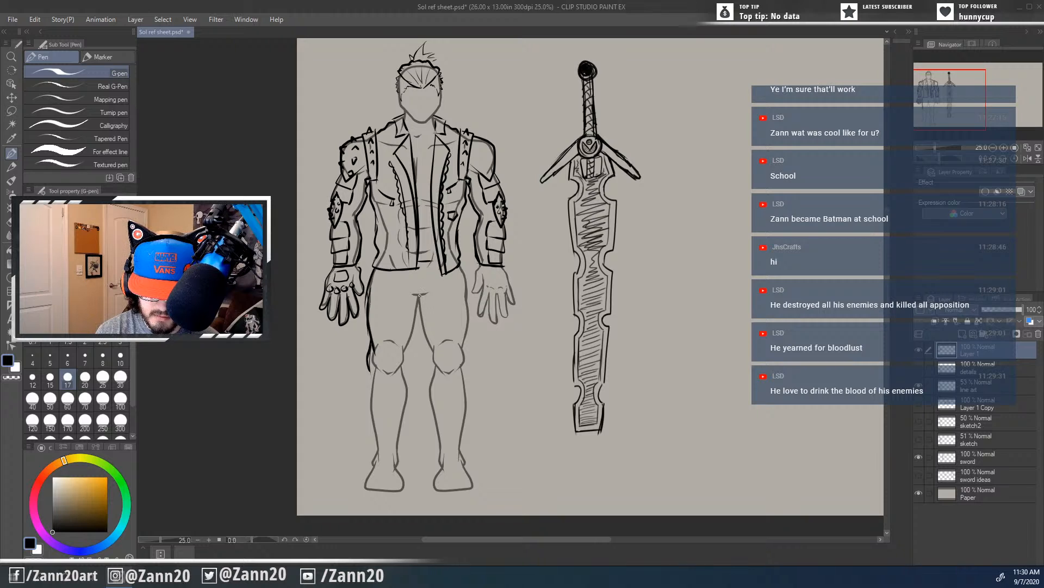
pyautogui.moveTo(421, 295)
pyautogui.mouseDown()
pyautogui.moveTo(414, 351)
pyautogui.moveTo(367, 382)
pyautogui.moveTo(373, 444)
pyautogui.mouseUp()
pyautogui.moveTo(369, 405); pyautogui.dragTo(373, 456)
pyautogui.moveTo(411, 364)
pyautogui.mouseDown()
pyautogui.moveTo(403, 462)
pyautogui.moveTo(375, 463)
pyautogui.mouseUp()
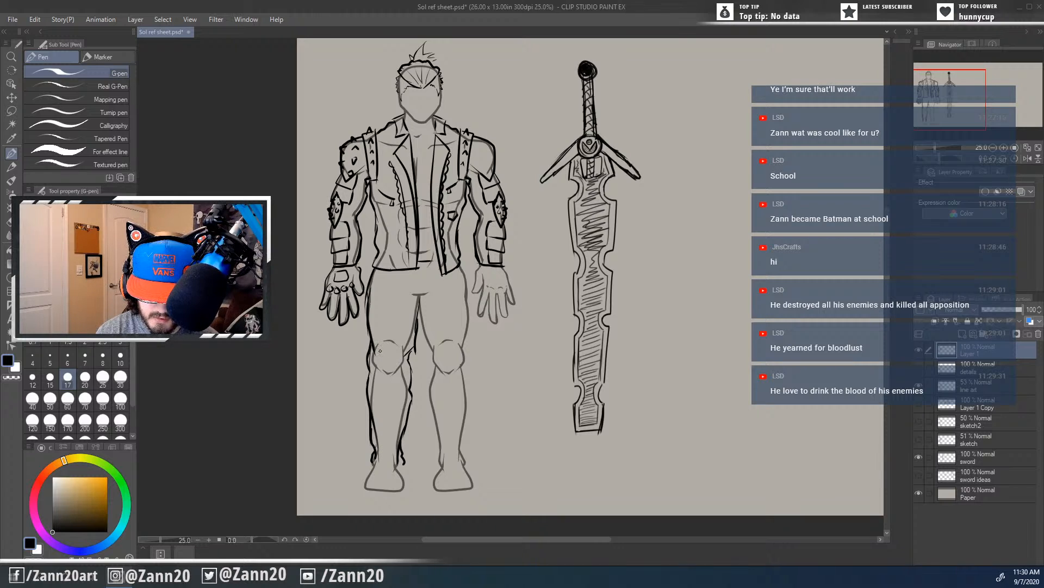
# Step: Clean up the knee of the outlined leg and draw a knee pad of stacked horizontal bands over it
pyautogui.press('e')
pyautogui.moveTo(377, 343)
pyautogui.mouseDown()
pyautogui.moveTo(376, 361)
pyautogui.moveTo(373, 338)
pyautogui.moveTo(406, 346)
pyautogui.moveTo(384, 357)
pyautogui.moveTo(408, 348)
pyautogui.moveTo(391, 361)
pyautogui.mouseUp()
pyautogui.press('p')
pyautogui.moveTo(386, 359)
pyautogui.mouseDown()
pyautogui.moveTo(408, 354)
pyautogui.moveTo(405, 368)
pyautogui.mouseUp()
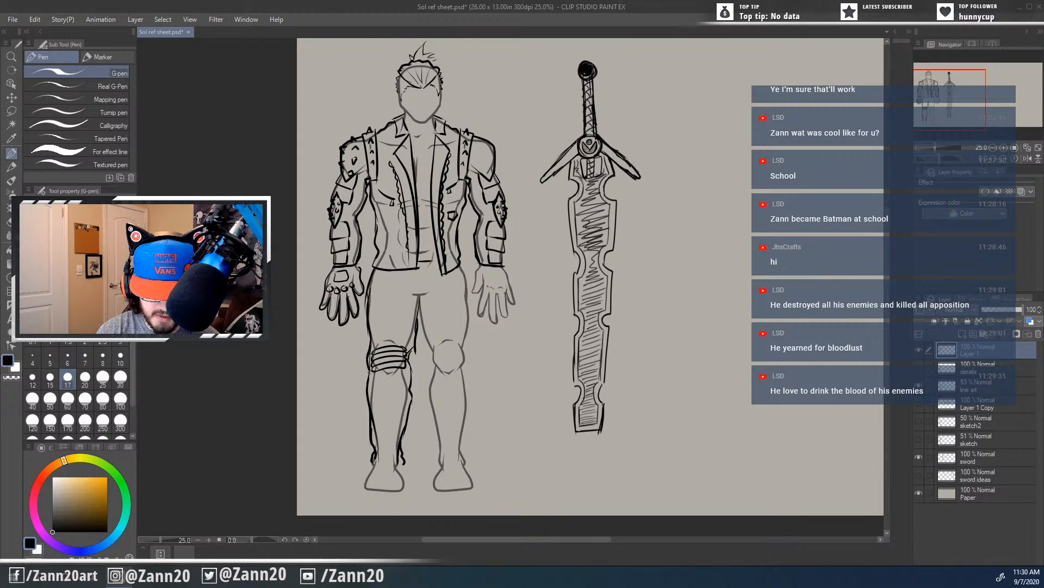
pyautogui.moveTo(375, 371)
pyautogui.mouseDown()
pyautogui.moveTo(412, 355)
pyautogui.moveTo(375, 347)
pyautogui.moveTo(405, 345)
pyautogui.mouseUp()
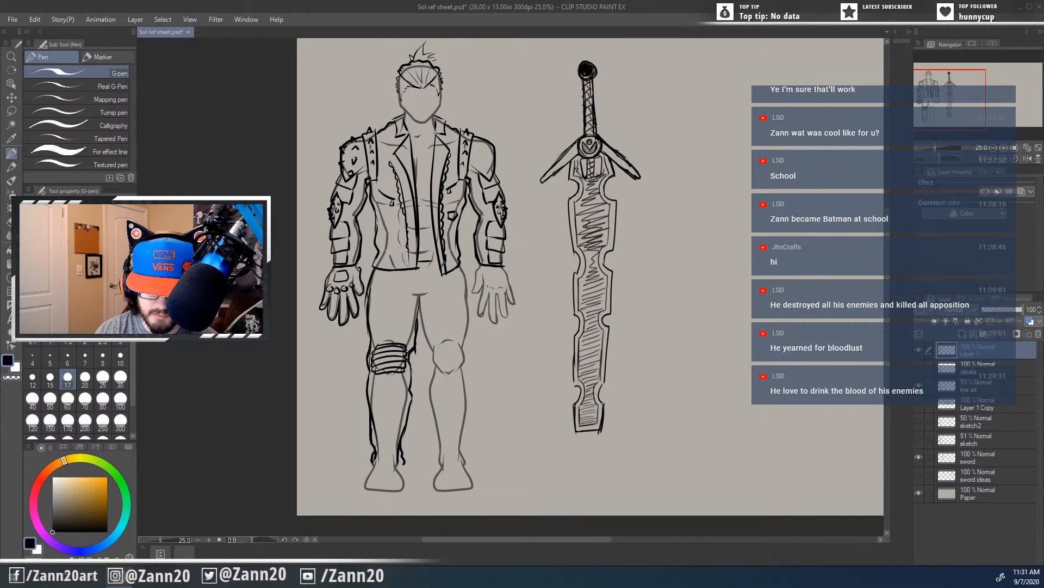
# Step: Draw the trousers' fly and crotch line, and outline the outer and inner sides of the other trouser leg
pyautogui.moveTo(417, 301); pyautogui.dragTo(427, 338)
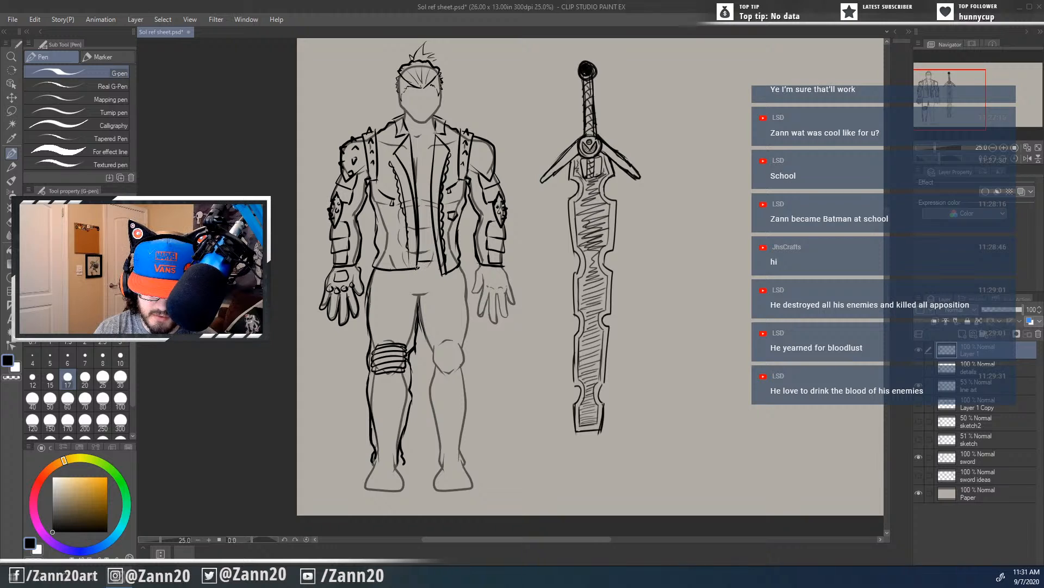
pyautogui.moveTo(414, 265); pyautogui.dragTo(419, 291)
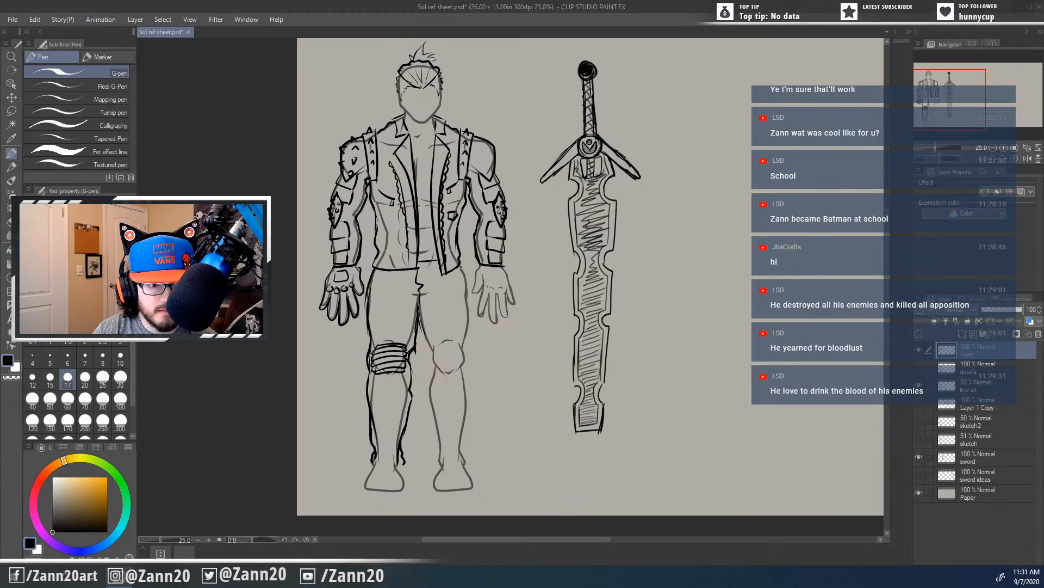
pyautogui.moveTo(460, 263)
pyautogui.mouseDown()
pyautogui.moveTo(471, 311)
pyautogui.moveTo(469, 298)
pyautogui.moveTo(462, 364)
pyautogui.moveTo(475, 310)
pyautogui.moveTo(470, 301)
pyautogui.moveTo(463, 460)
pyautogui.mouseUp()
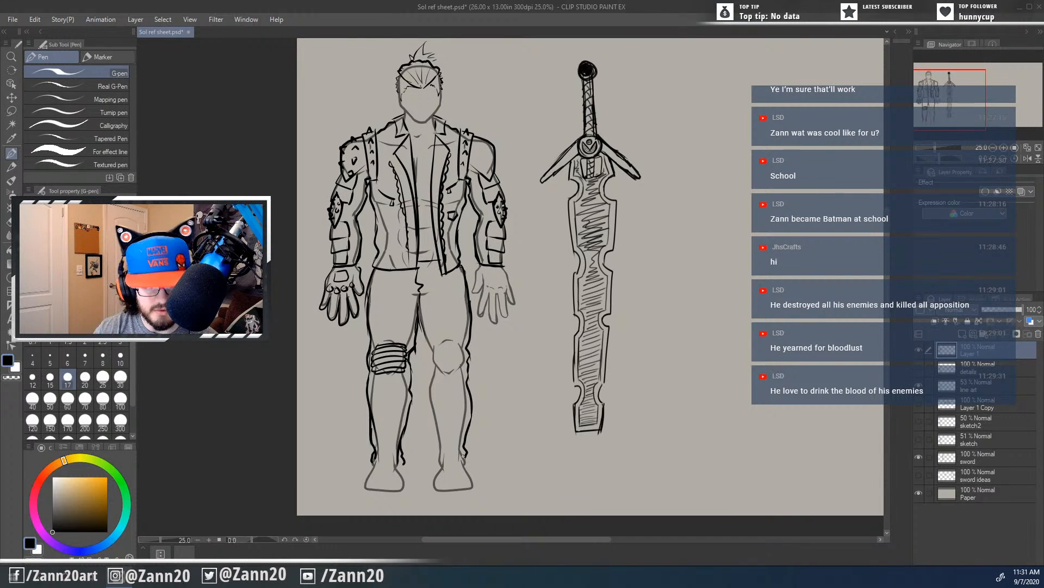
pyautogui.moveTo(418, 316); pyautogui.dragTo(435, 454)
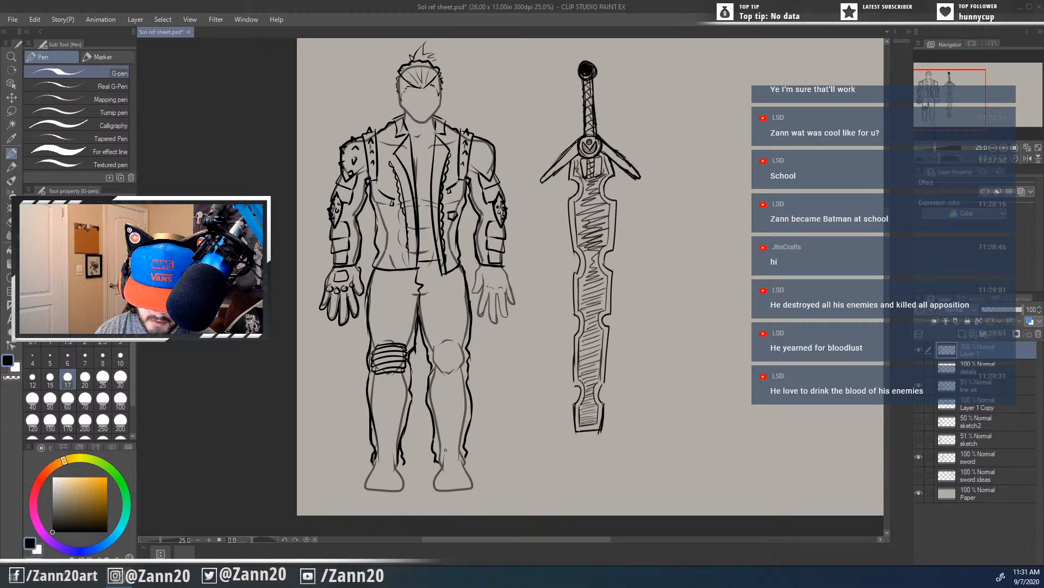
# Step: Briefly show the details layer for reference, hide it again, and draw a matching banded knee pad on the other leg
pyautogui.click(919, 368)
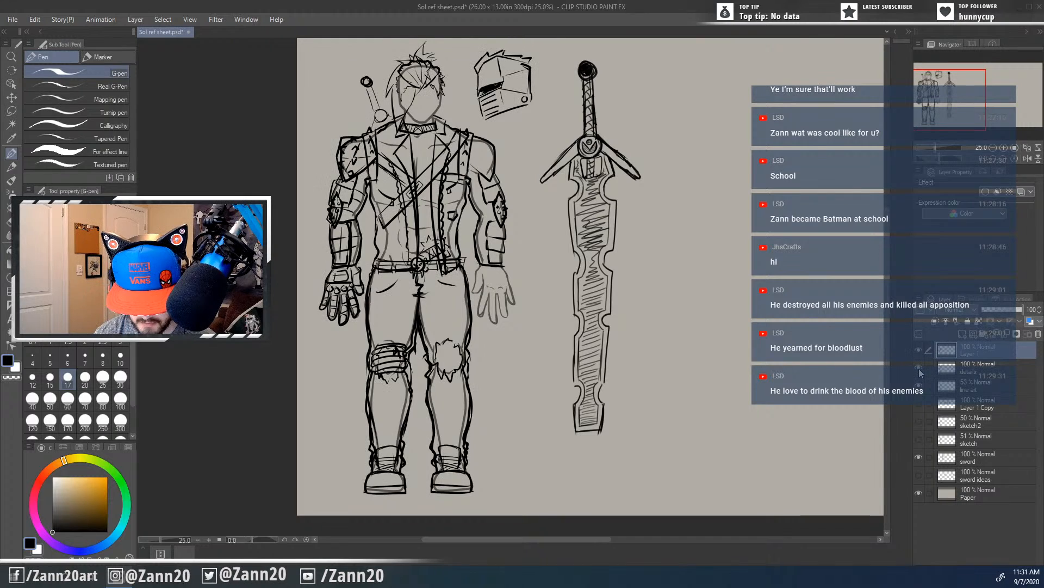
pyautogui.click(919, 368)
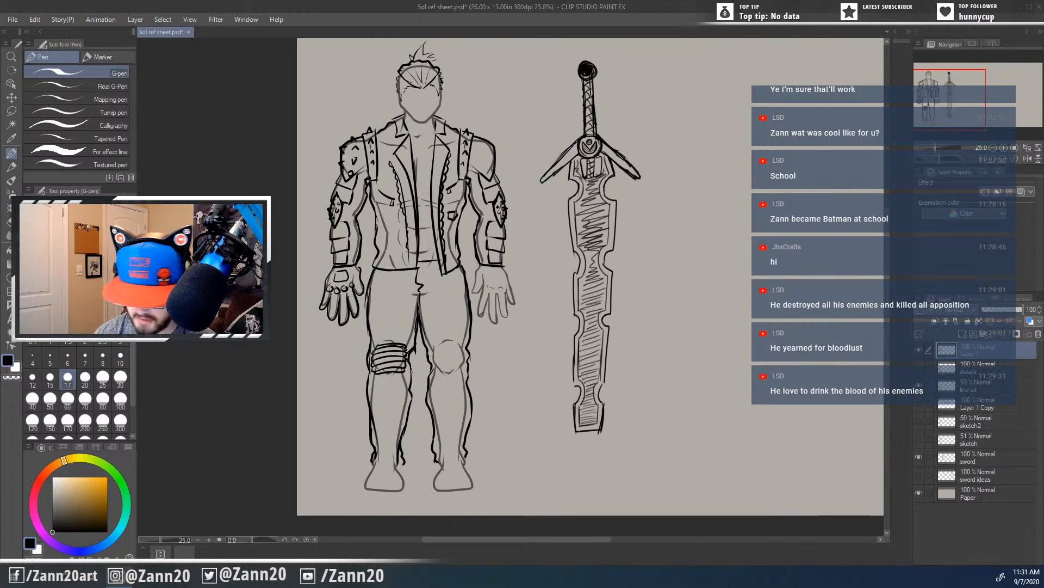
pyautogui.moveTo(439, 344)
pyautogui.mouseDown()
pyautogui.moveTo(436, 343)
pyautogui.moveTo(462, 347)
pyautogui.moveTo(438, 361)
pyautogui.moveTo(438, 350)
pyautogui.moveTo(465, 350)
pyautogui.moveTo(436, 357)
pyautogui.moveTo(465, 355)
pyautogui.moveTo(460, 366)
pyautogui.mouseUp()
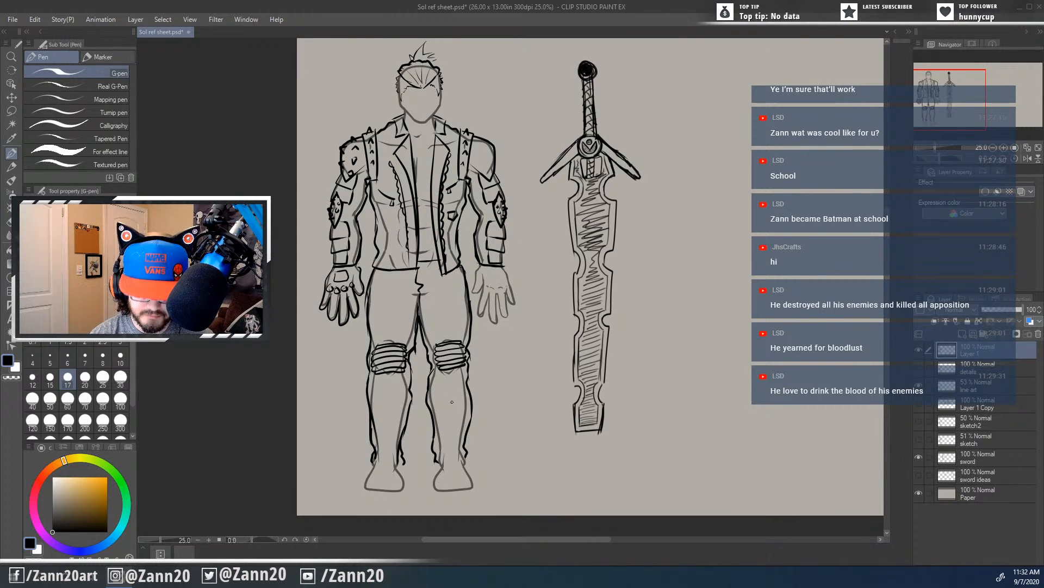
# Step: Add pocket lines to the trousers and draw a chain hanging from the hip beside the bare hand
pyautogui.moveTo(452, 402)
pyautogui.mouseDown()
pyautogui.moveTo(453, 431)
pyautogui.moveTo(457, 416)
pyautogui.mouseUp()
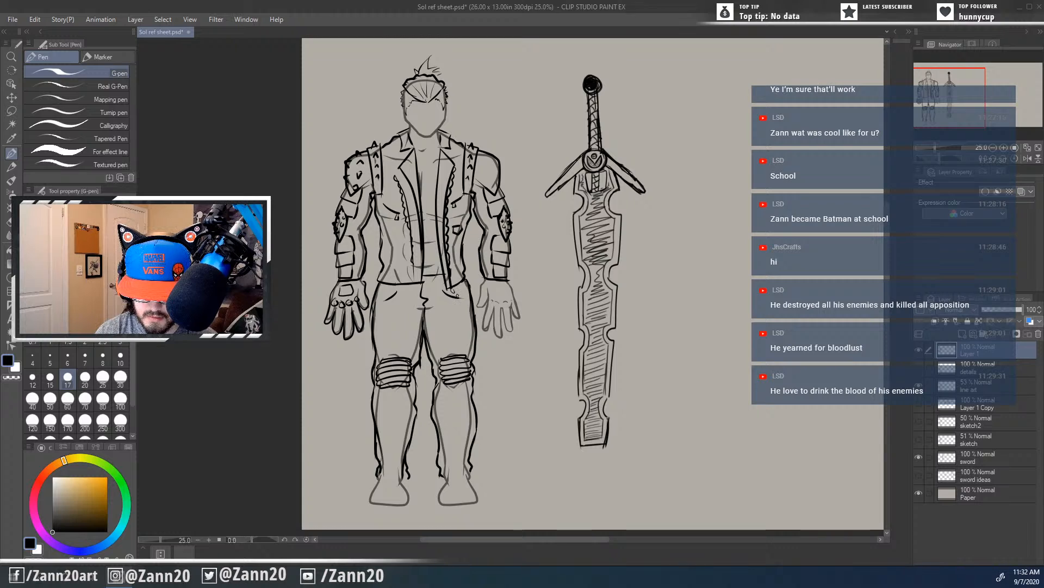
pyautogui.moveTo(458, 299); pyautogui.dragTo(471, 311)
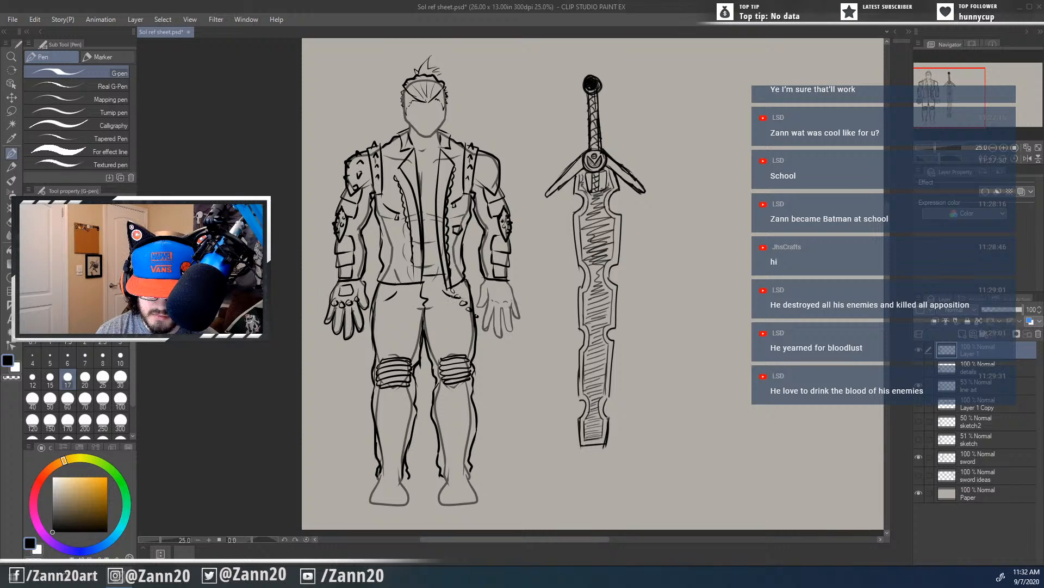
pyautogui.moveTo(448, 296)
pyautogui.mouseDown()
pyautogui.moveTo(462, 322)
pyautogui.moveTo(475, 316)
pyautogui.moveTo(476, 332)
pyautogui.moveTo(440, 364)
pyautogui.moveTo(500, 337)
pyautogui.mouseUp()
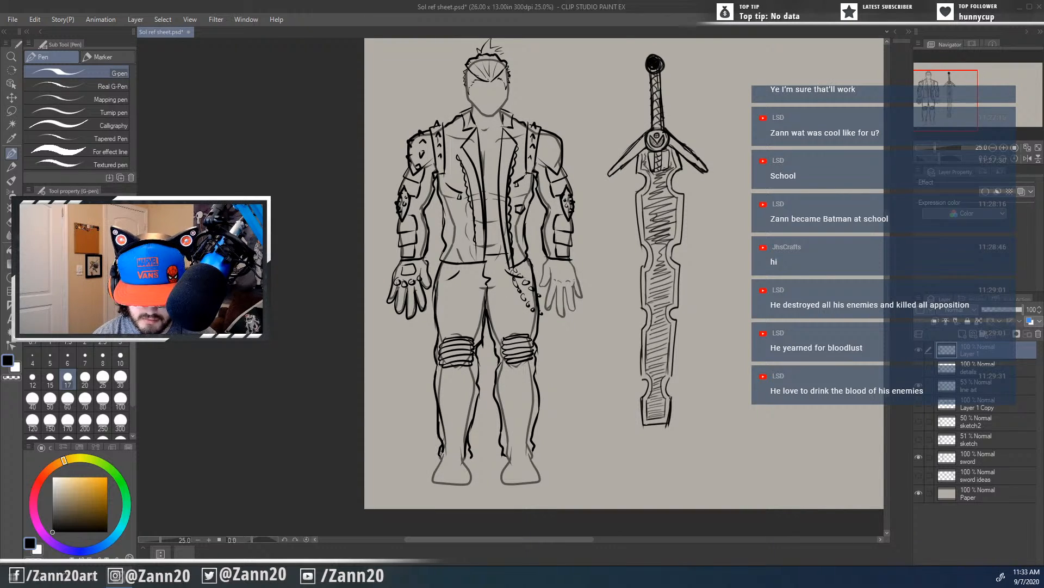
# Step: Draw the undershirt's collar across the base of the figure's neck, undoing the unwanted stroke
pyautogui.moveTo(537, 343); pyautogui.dragTo(515, 412)
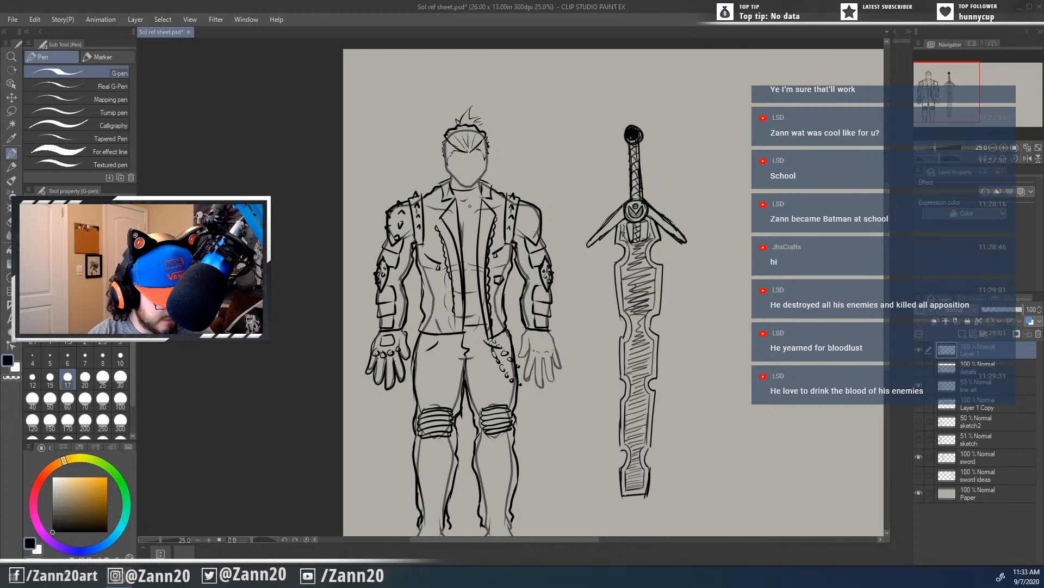
pyautogui.moveTo(450, 187)
pyautogui.mouseDown()
pyautogui.moveTo(479, 186)
pyautogui.moveTo(475, 194)
pyautogui.mouseUp()
pyautogui.hotkey('ctrl', 'z')
pyautogui.moveTo(660, 437); pyautogui.dragTo(629, 415)
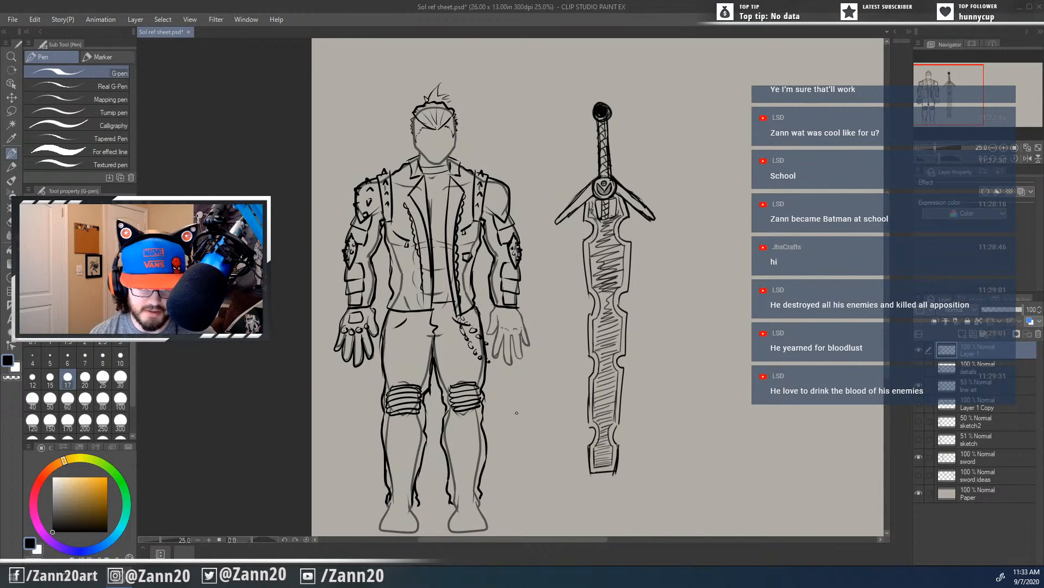
pyautogui.scroll(-2, 522, 392)
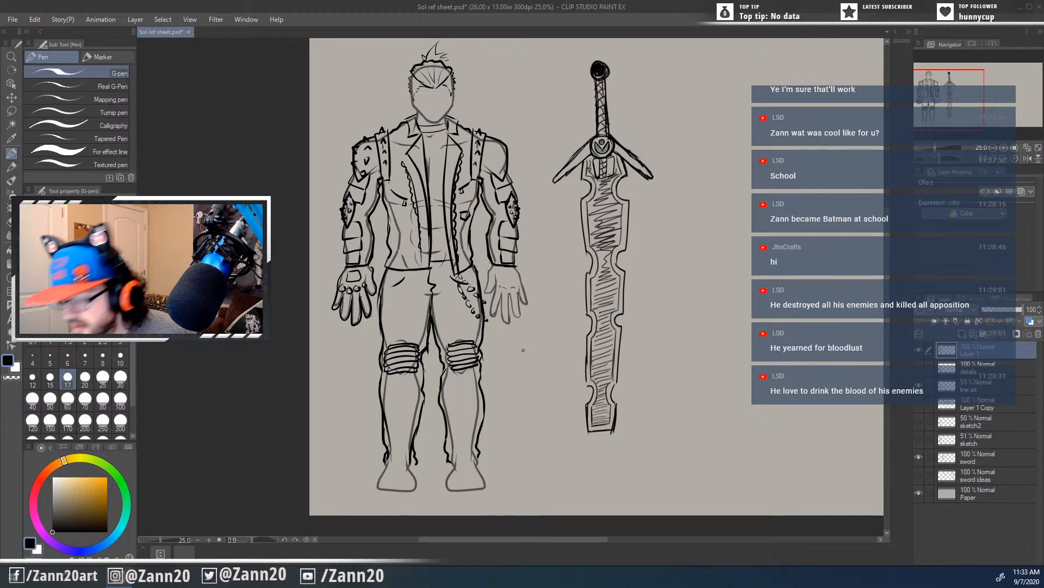
pyautogui.moveTo(531, 344); pyautogui.dragTo(524, 372)
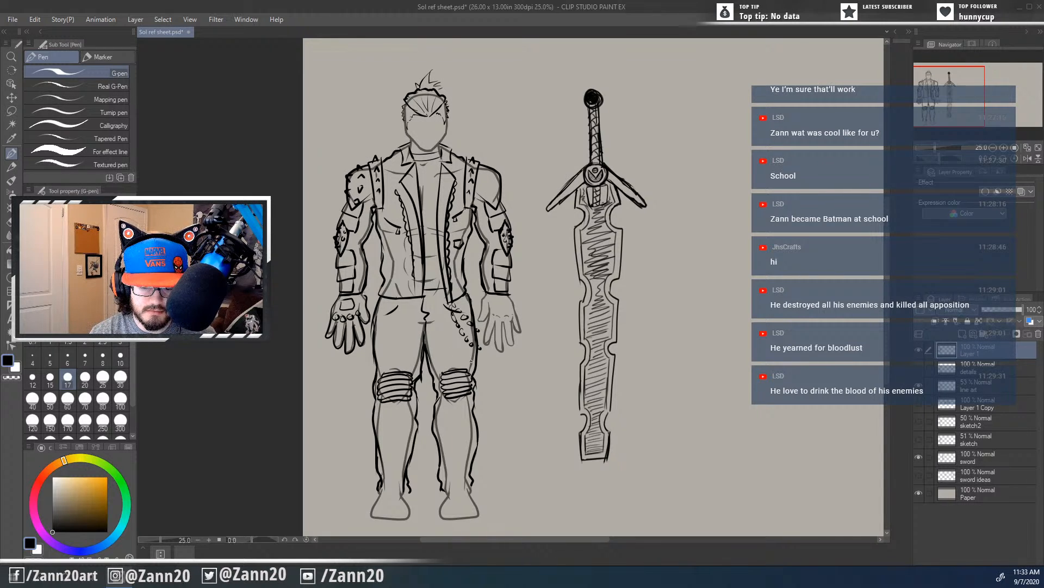
pyautogui.moveTo(494, 365); pyautogui.dragTo(451, 363)
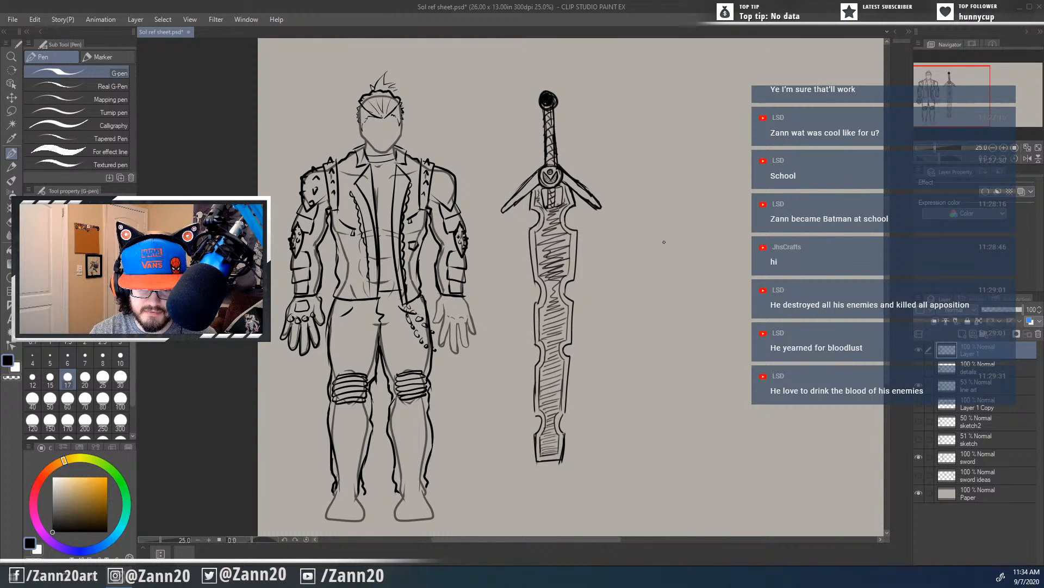
pyautogui.moveTo(664, 242); pyautogui.dragTo(583, 291)
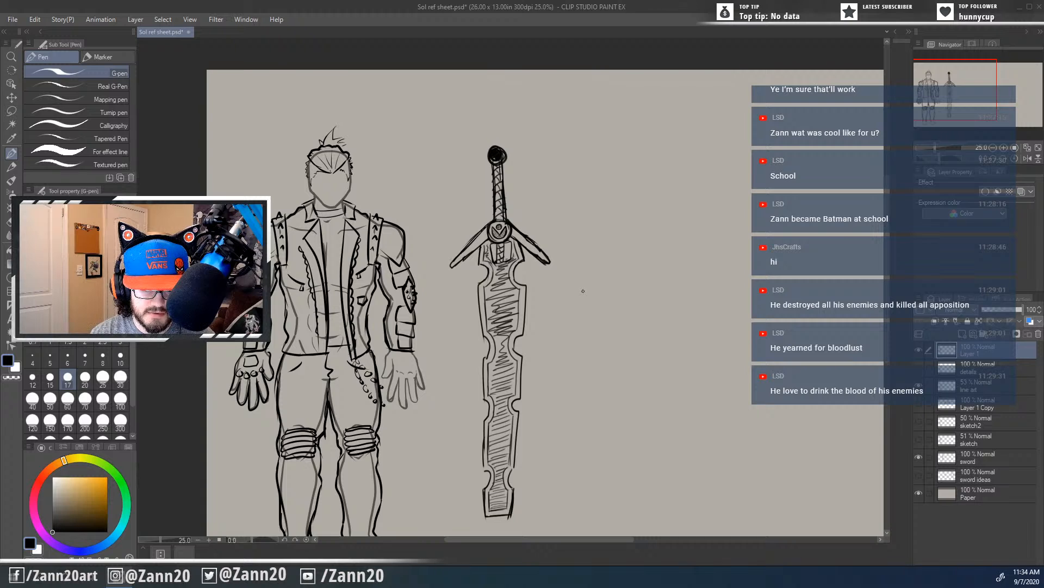
pyautogui.moveTo(574, 413); pyautogui.dragTo(608, 350)
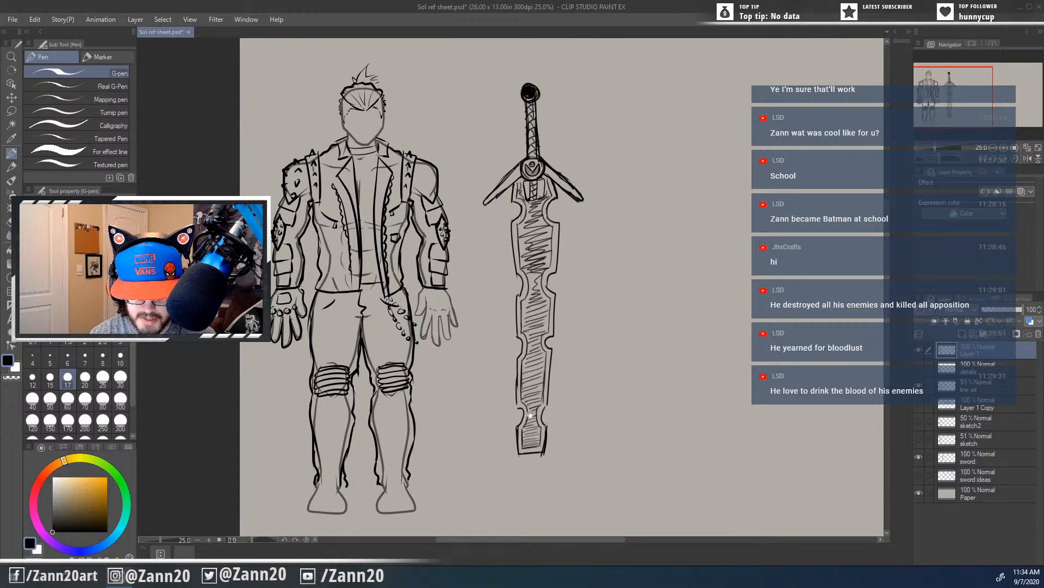
pyautogui.moveTo(530, 413); pyautogui.dragTo(558, 398)
pyautogui.moveTo(437, 404); pyautogui.dragTo(463, 355)
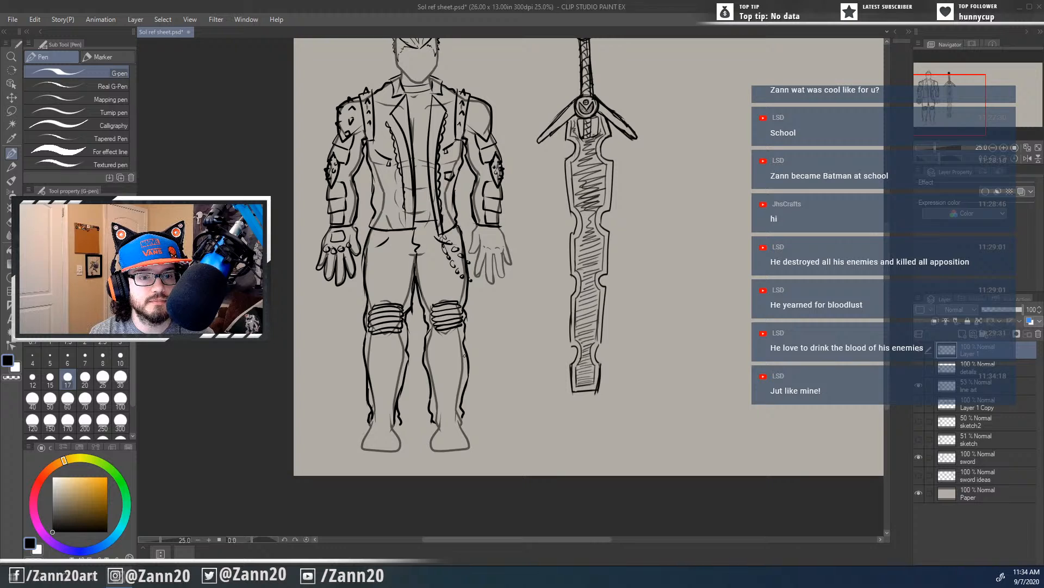
# Step: Draw a small angular buckle detail on the front of the collar at the figure's neck
pyautogui.moveTo(510, 326)
pyautogui.mouseDown()
pyautogui.moveTo(514, 358)
pyautogui.moveTo(527, 366)
pyautogui.mouseUp()
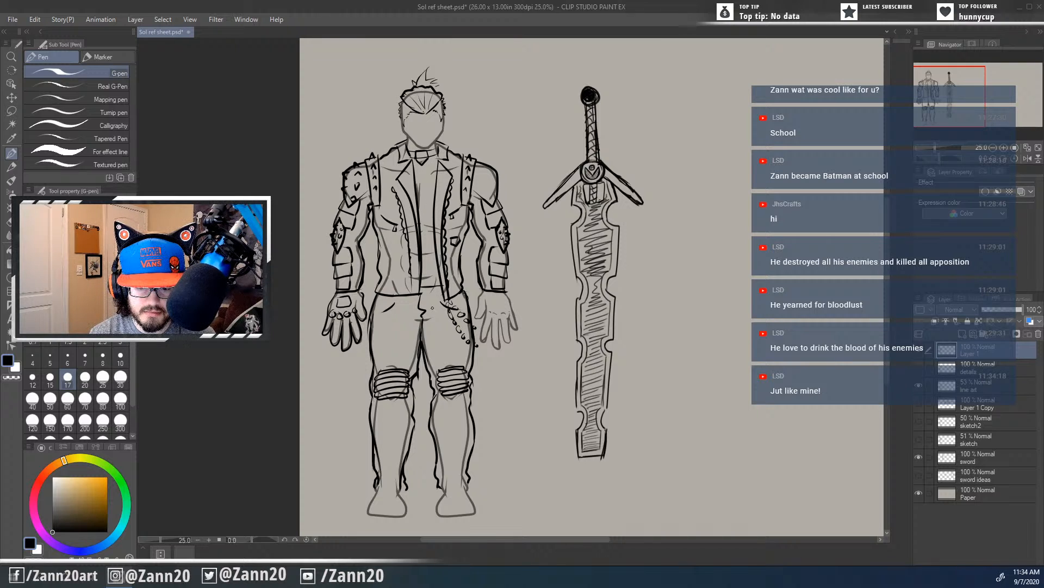
pyautogui.moveTo(589, 351); pyautogui.dragTo(551, 358)
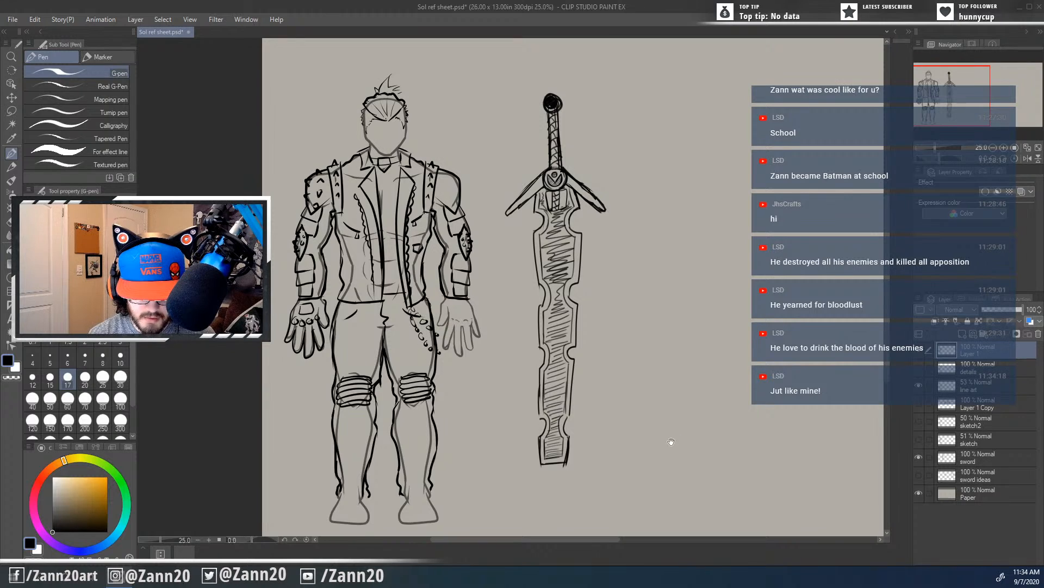
pyautogui.moveTo(614, 429); pyautogui.dragTo(624, 318)
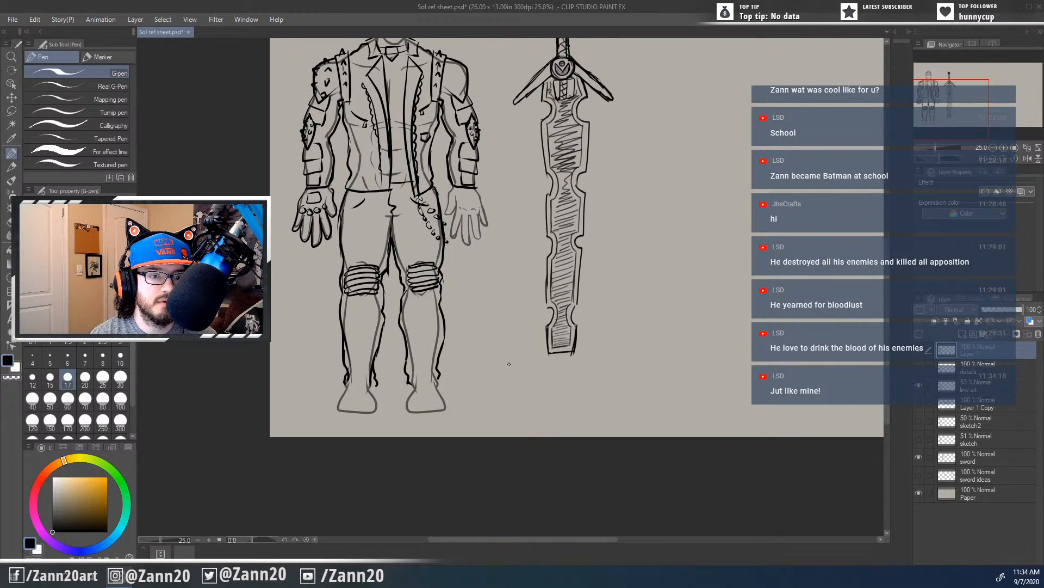
pyautogui.keyDown('alt'); pyautogui.click(512, 361); pyautogui.keyUp('alt')
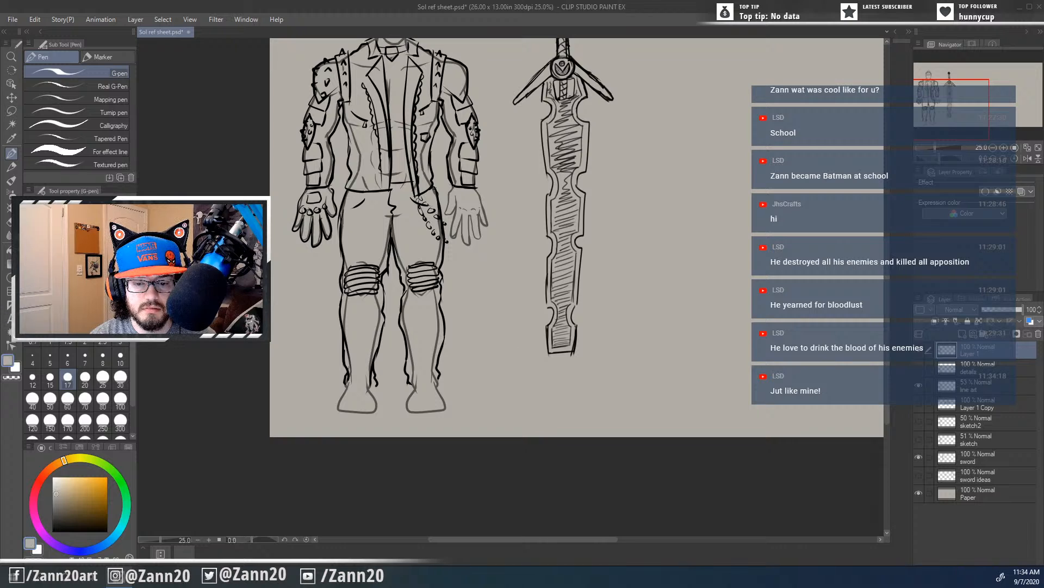
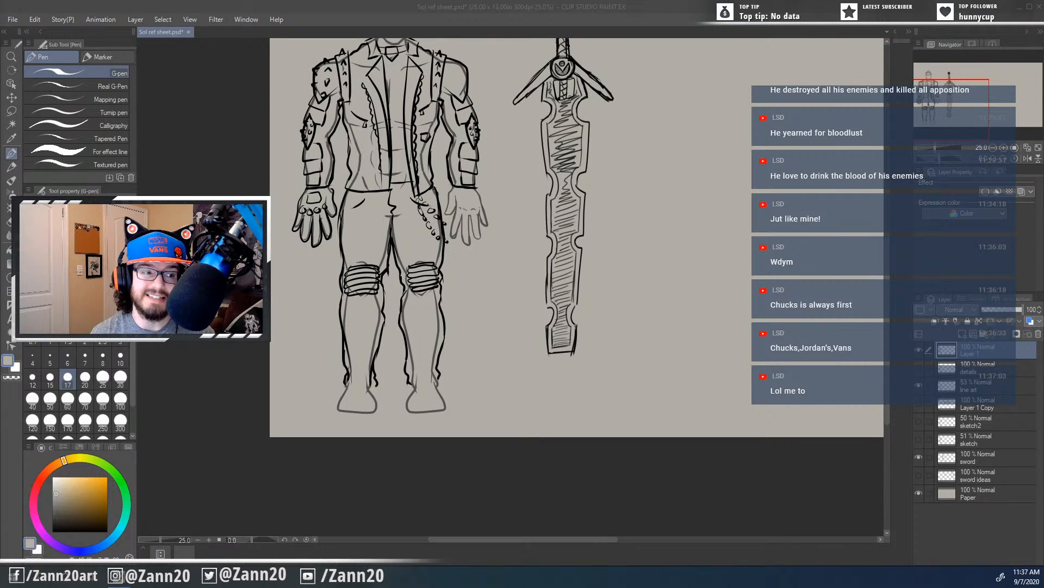
pyautogui.click(480, 346)
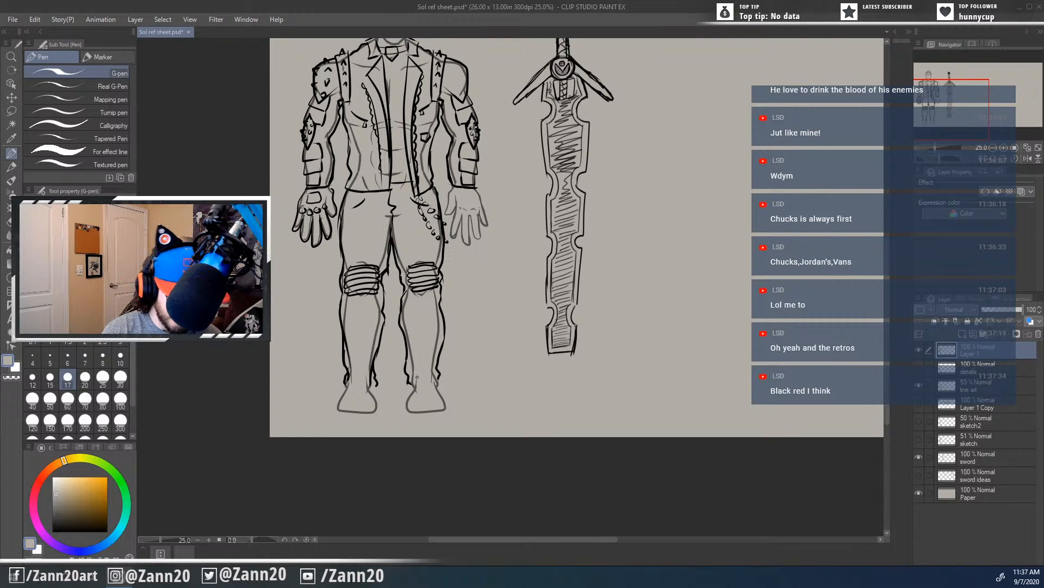
pyautogui.moveTo(60, 511); pyautogui.dragTo(50, 532)
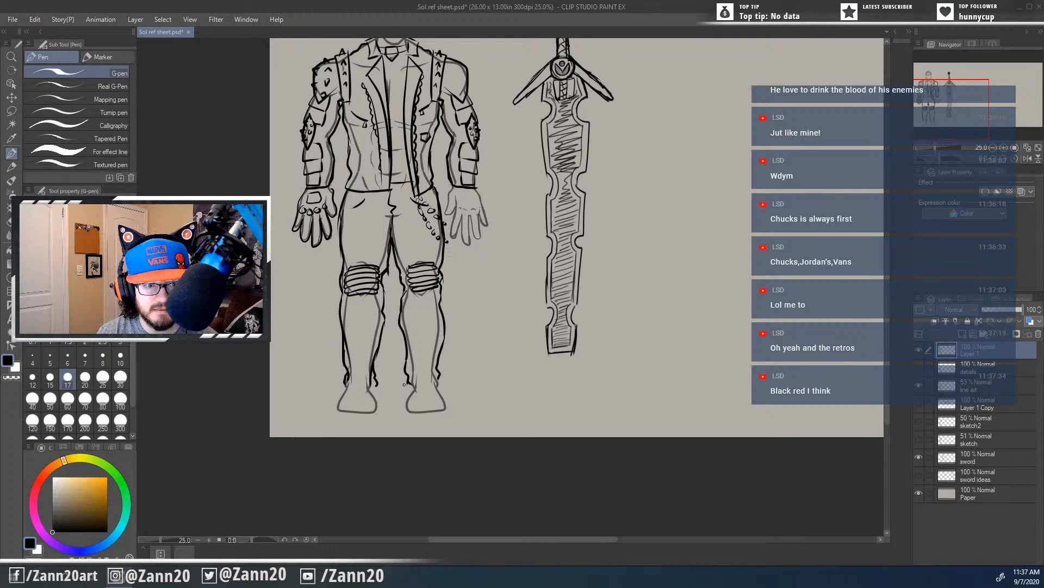
# Step: Draw a sneaker with a thick sole, tongue and crossed laces over the foot on the chain side
pyautogui.moveTo(413, 374); pyautogui.dragTo(405, 413)
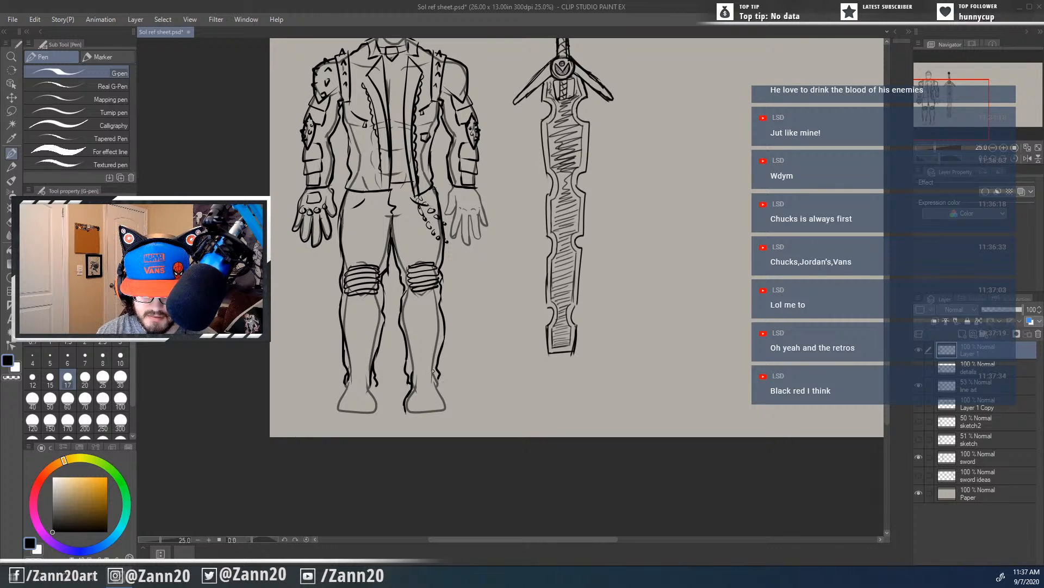
pyautogui.moveTo(434, 371); pyautogui.dragTo(445, 398)
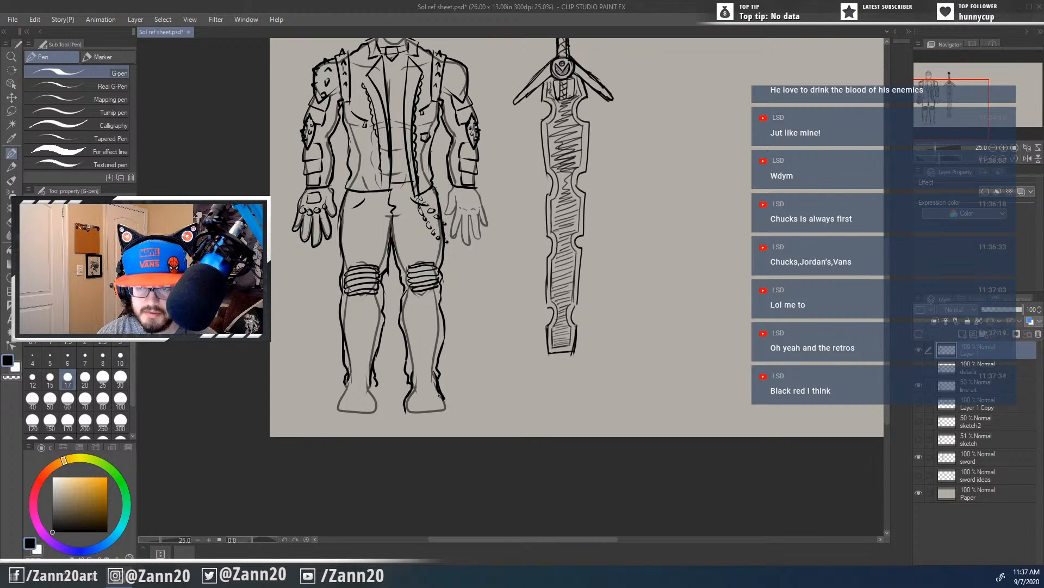
pyautogui.moveTo(408, 402)
pyautogui.mouseDown()
pyautogui.moveTo(441, 400)
pyautogui.moveTo(410, 399)
pyautogui.moveTo(420, 405)
pyautogui.moveTo(406, 412)
pyautogui.moveTo(444, 412)
pyautogui.moveTo(447, 404)
pyautogui.moveTo(430, 413)
pyautogui.moveTo(418, 405)
pyautogui.moveTo(428, 374)
pyautogui.moveTo(417, 397)
pyautogui.moveTo(418, 372)
pyautogui.moveTo(426, 375)
pyautogui.moveTo(418, 385)
pyautogui.moveTo(417, 372)
pyautogui.moveTo(435, 389)
pyautogui.mouseUp()
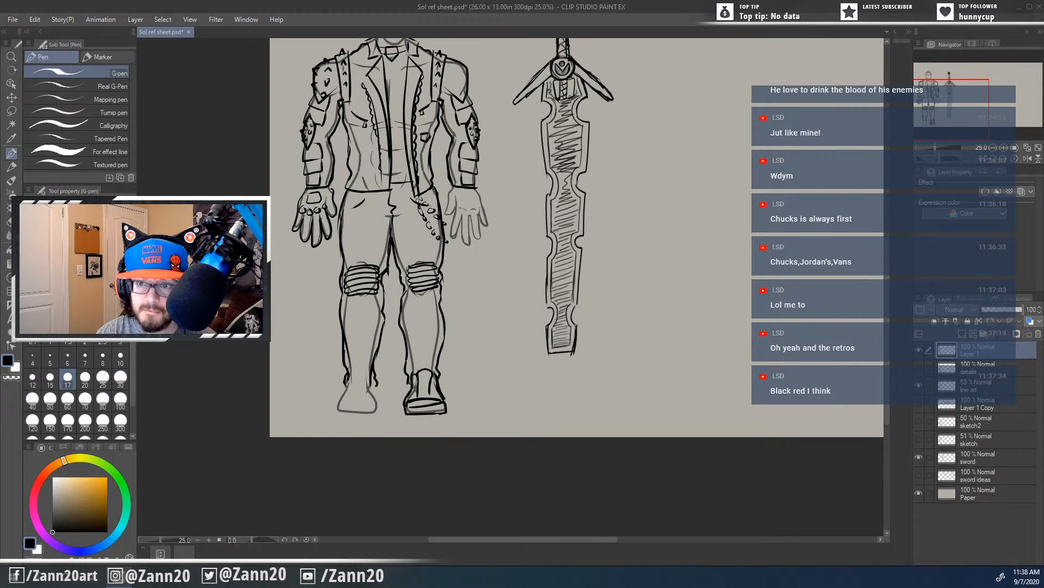
pyautogui.moveTo(412, 389); pyautogui.dragTo(416, 377)
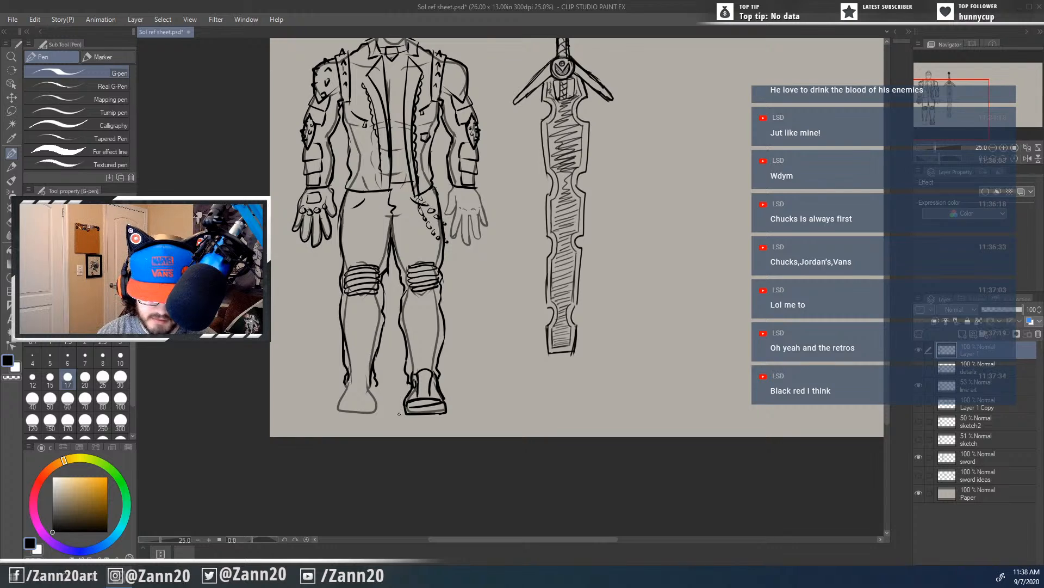
pyautogui.moveTo(418, 392); pyautogui.dragTo(412, 399)
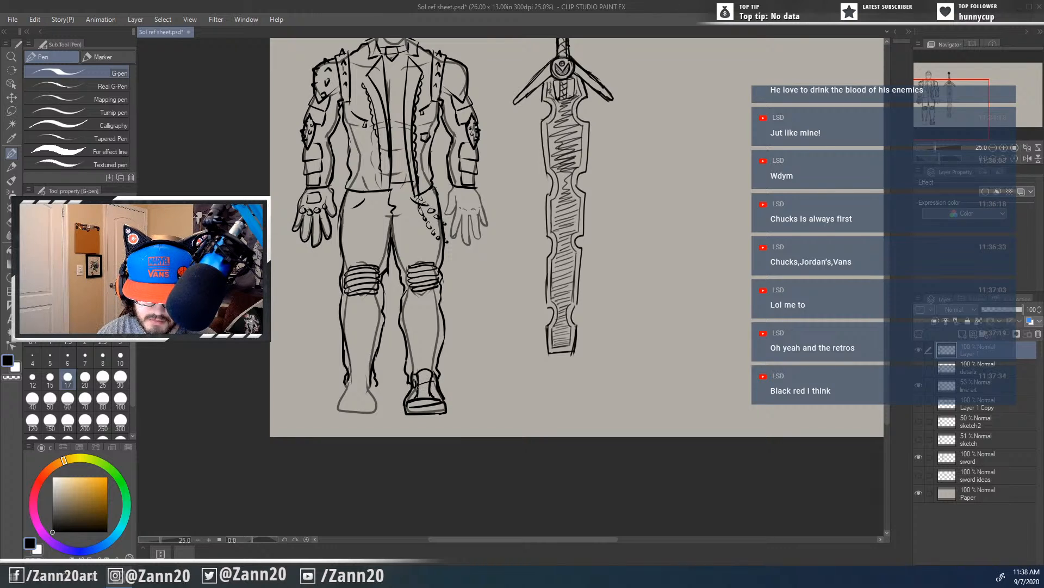
pyautogui.moveTo(416, 381)
pyautogui.mouseDown()
pyautogui.moveTo(429, 386)
pyautogui.moveTo(417, 397)
pyautogui.mouseUp()
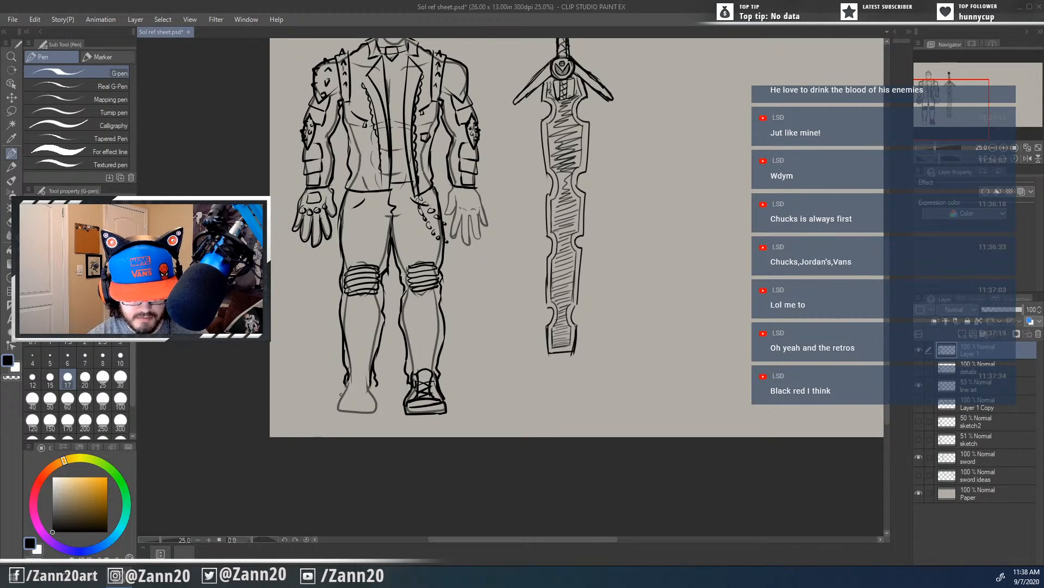
# Step: Copy the finished sneaker, mirror the copy horizontally and place it over the bare foot
pyautogui.press('m')
pyautogui.moveTo(453, 413)
pyautogui.mouseDown()
pyautogui.moveTo(431, 363)
pyautogui.moveTo(414, 367)
pyautogui.moveTo(389, 417)
pyautogui.moveTo(458, 414)
pyautogui.mouseUp()
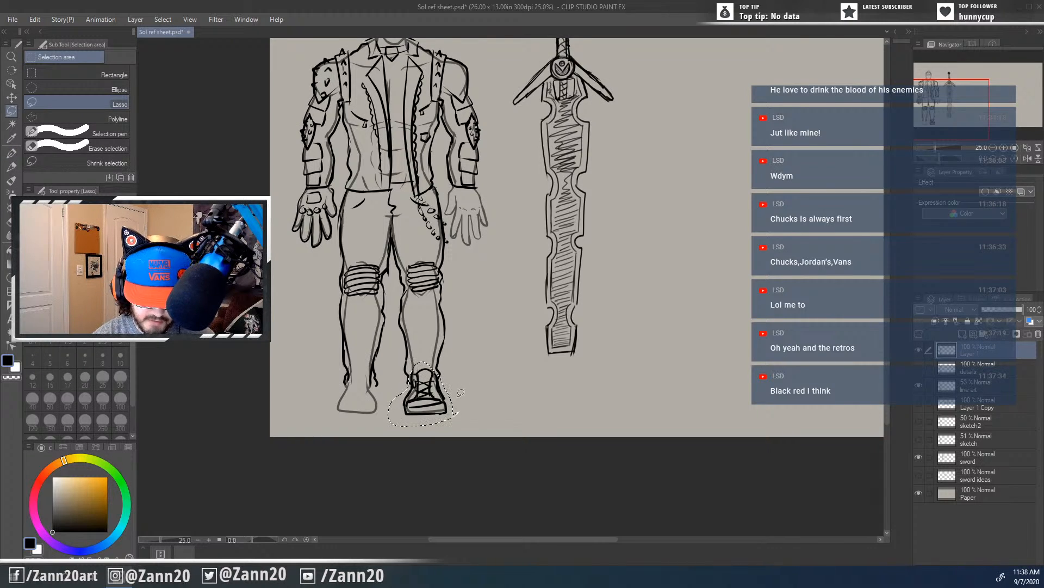
pyautogui.hotkey('ctrl', 'c')
pyautogui.hotkey('ctrl', 'v')
pyautogui.hotkey('ctrl', 't')
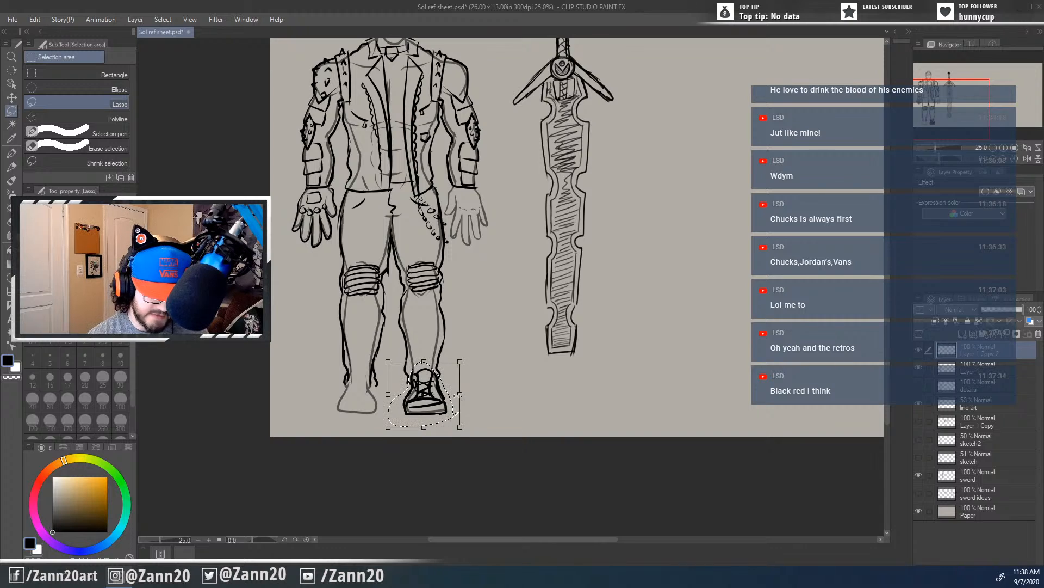
pyautogui.moveTo(439, 405)
pyautogui.mouseDown()
pyautogui.moveTo(366, 405)
pyautogui.moveTo(377, 411)
pyautogui.mouseUp()
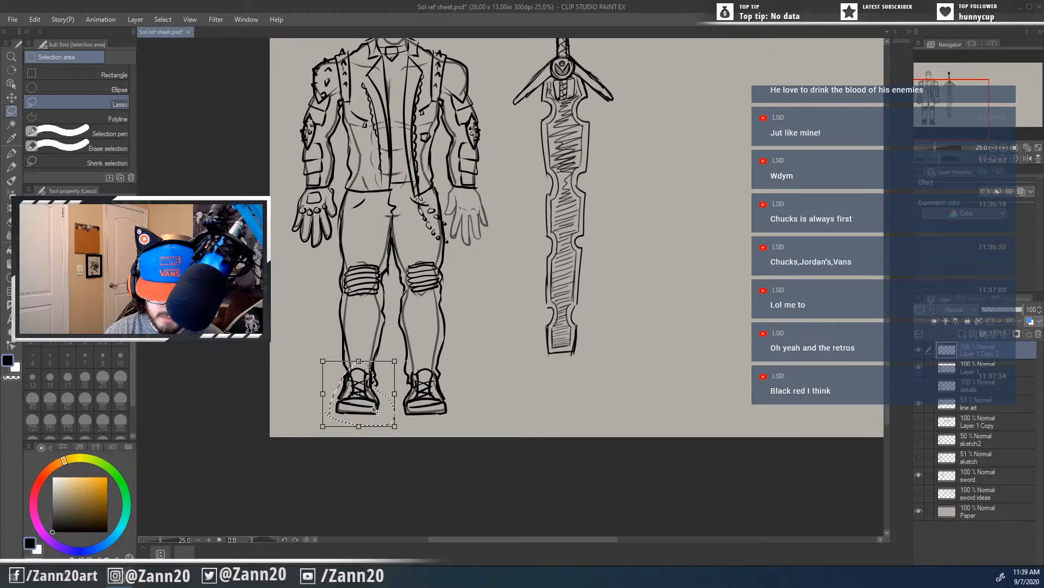
pyautogui.press('Return')
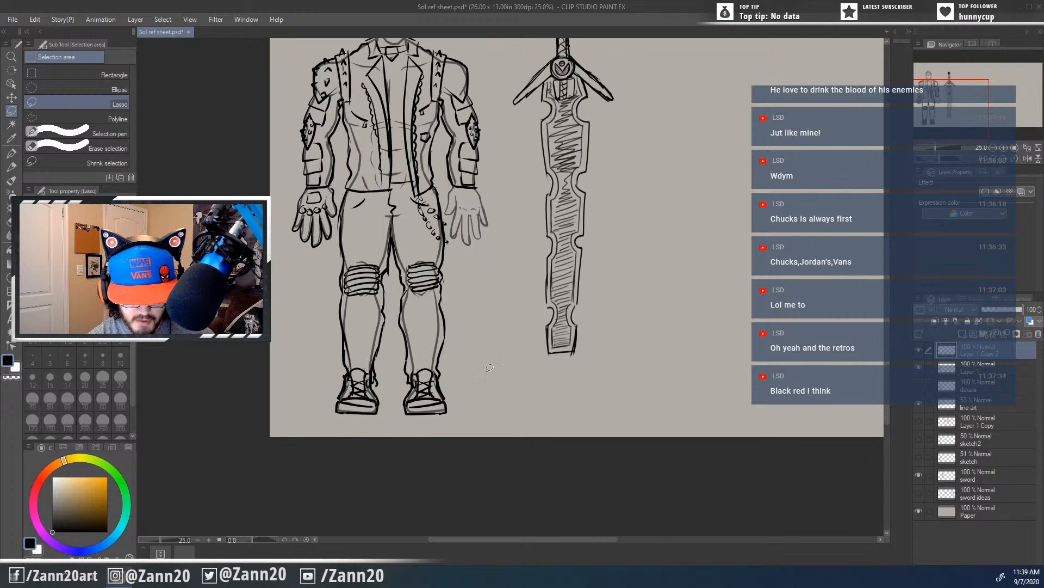
# Step: Nudge the copied sneaker slightly inward and down so it lines up with its foot and trouser leg
pyautogui.moveTo(481, 317)
pyautogui.mouseDown()
pyautogui.moveTo(503, 334)
pyautogui.moveTo(511, 322)
pyautogui.mouseUp()
pyautogui.moveTo(508, 357); pyautogui.dragTo(501, 327)
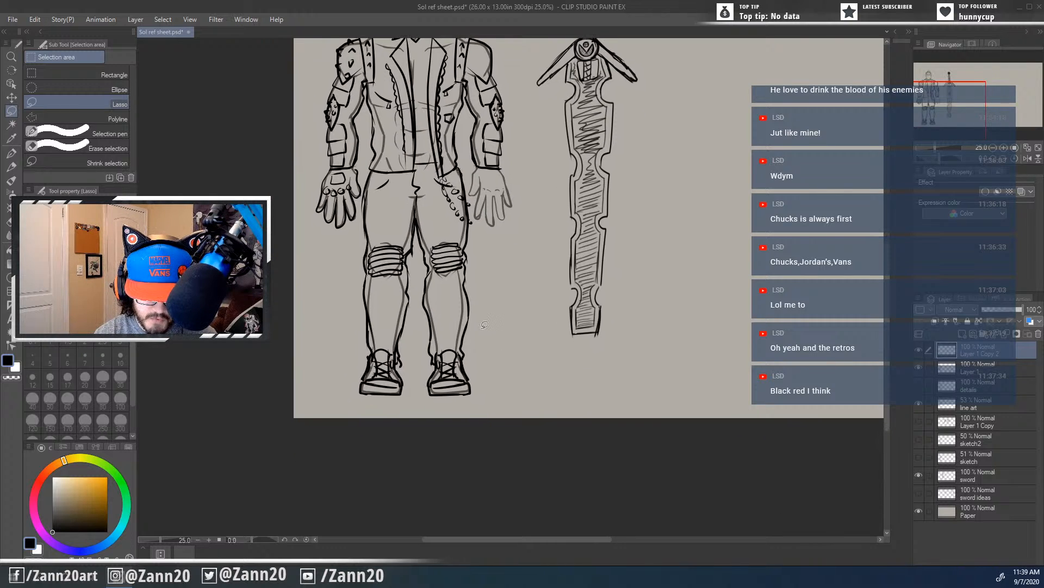
pyautogui.hotkey('ctrl', 't')
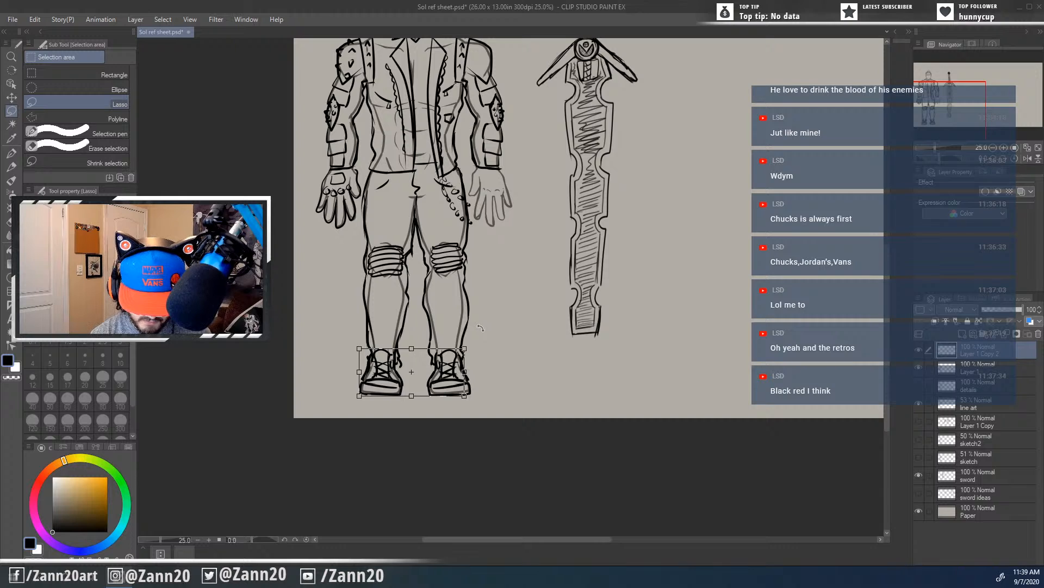
pyautogui.press('Right')
pyautogui.press('Right')
pyautogui.press('Right')
pyautogui.press('Right')
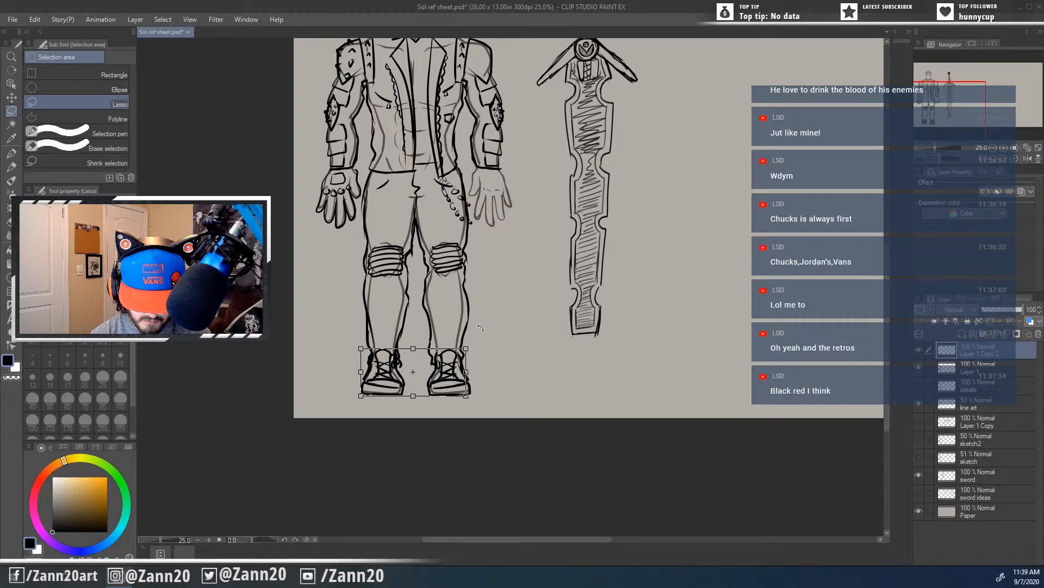
pyautogui.press('Down')
pyautogui.press('Down')
pyautogui.press('Down')
pyautogui.press('Down')
pyautogui.press('Down')
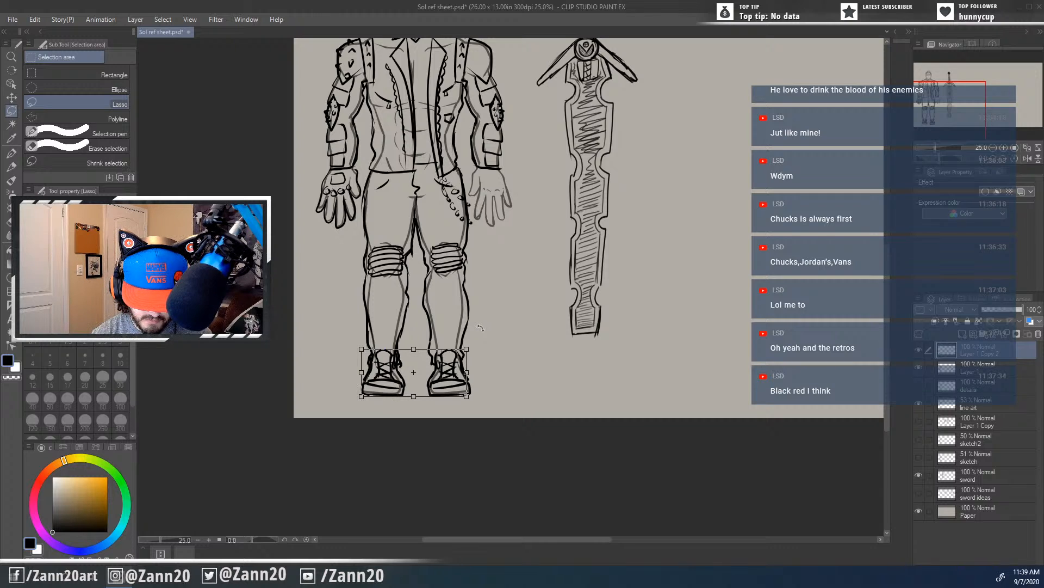
pyautogui.press('Return')
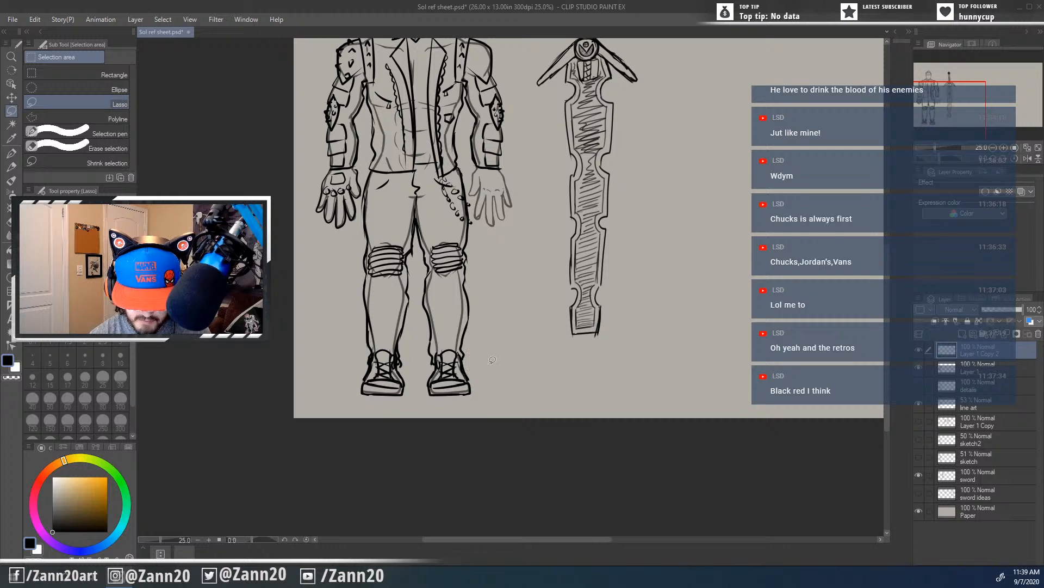
pyautogui.moveTo(489, 331)
pyautogui.mouseDown()
pyautogui.moveTo(506, 400)
pyautogui.moveTo(493, 333)
pyautogui.mouseUp()
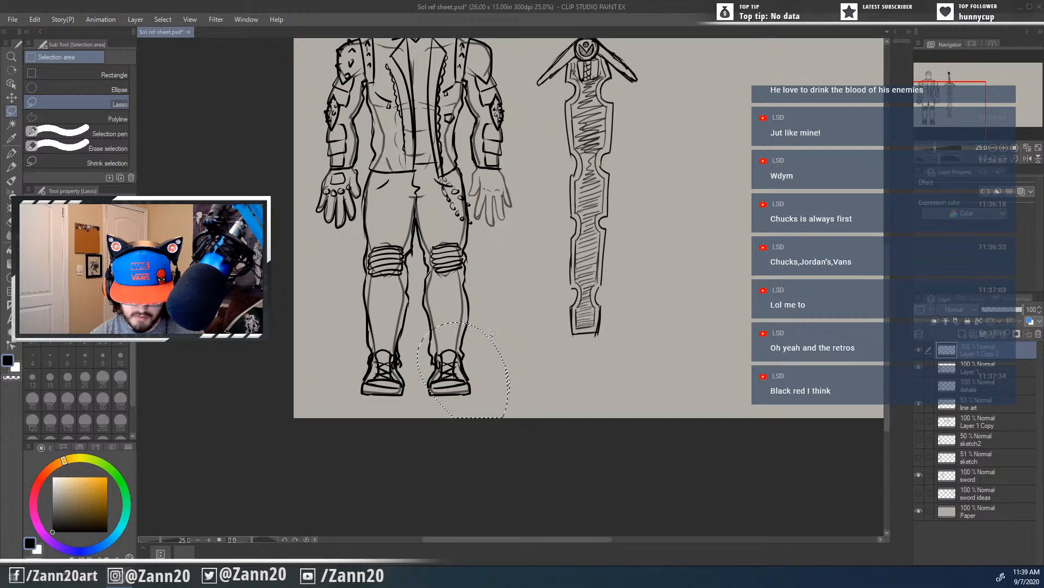
pyautogui.click(543, 371)
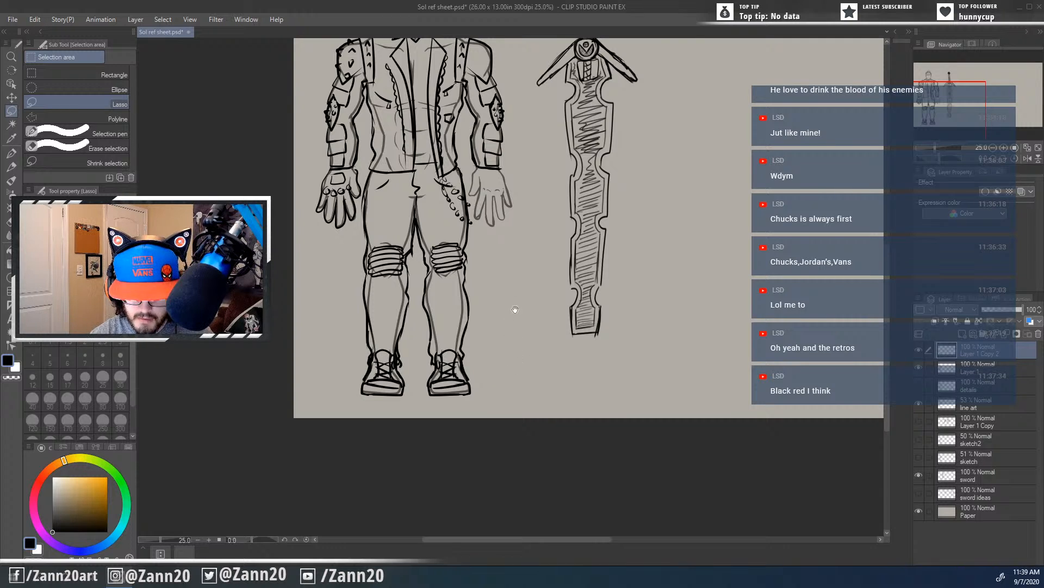
# Step: Merge the copied sneaker's layer, Layer 1 Copy 2, with Layer 1
pyautogui.moveTo(516, 310); pyautogui.dragTo(518, 350)
pyautogui.click(952, 372)
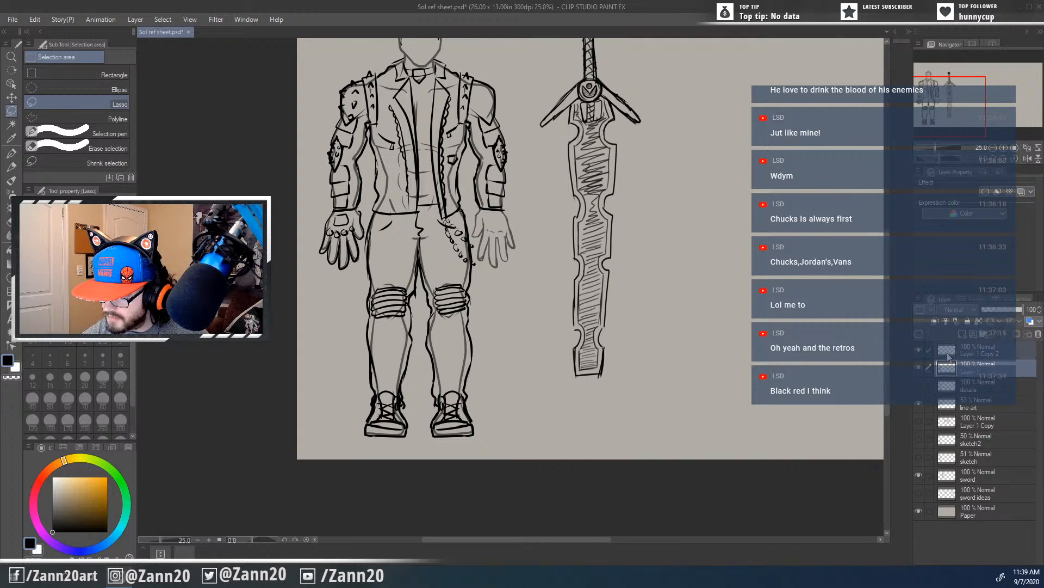
pyautogui.rightClick(948, 357)
pyautogui.click(841, 409)
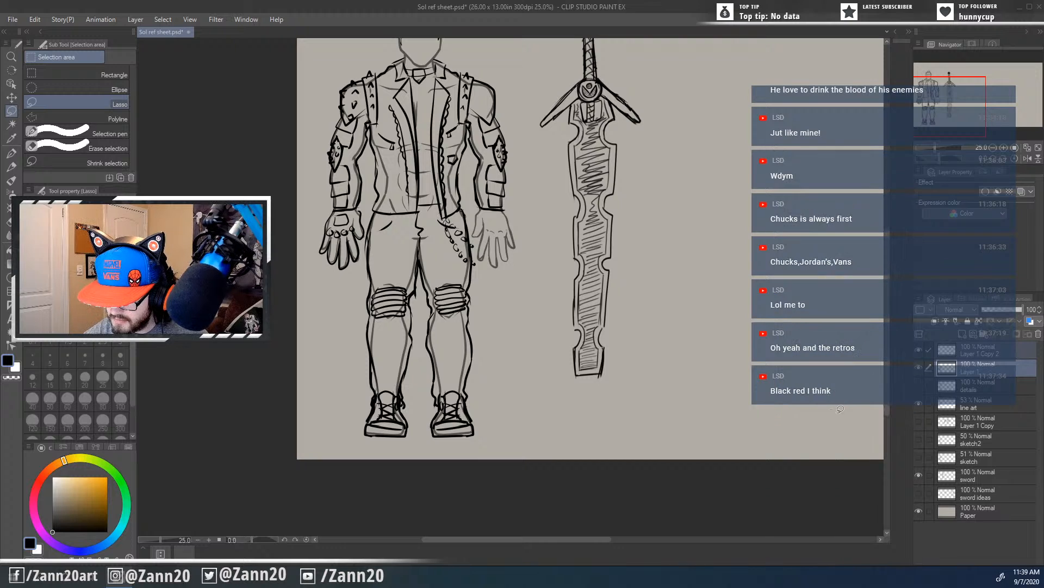
# Step: Draw a belt with a buckle with the G-pen at the figure's waist, between the open jacket edges
pyautogui.moveTo(544, 374); pyautogui.dragTo(559, 391)
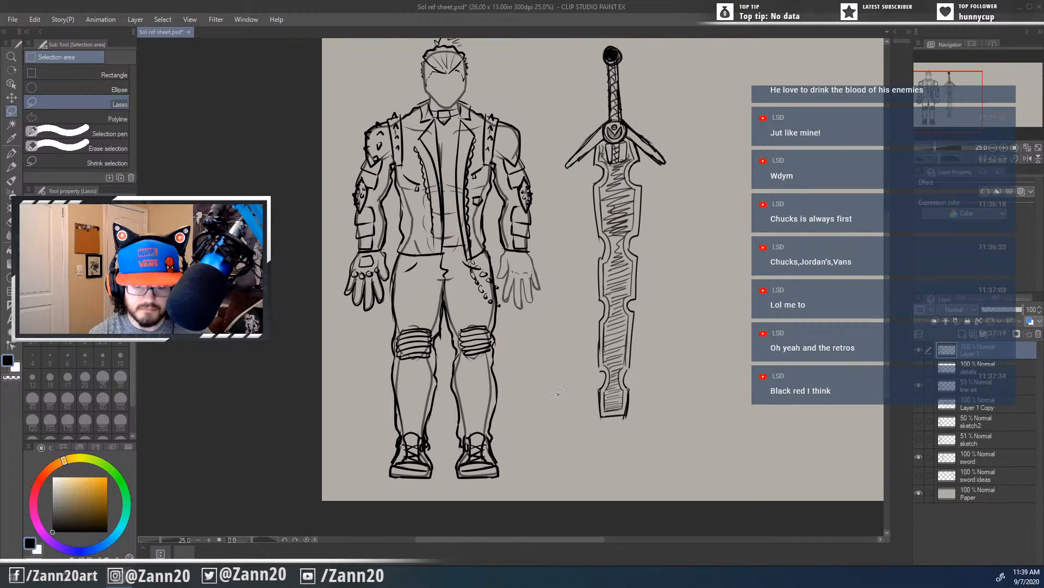
pyautogui.moveTo(648, 440); pyautogui.dragTo(651, 462)
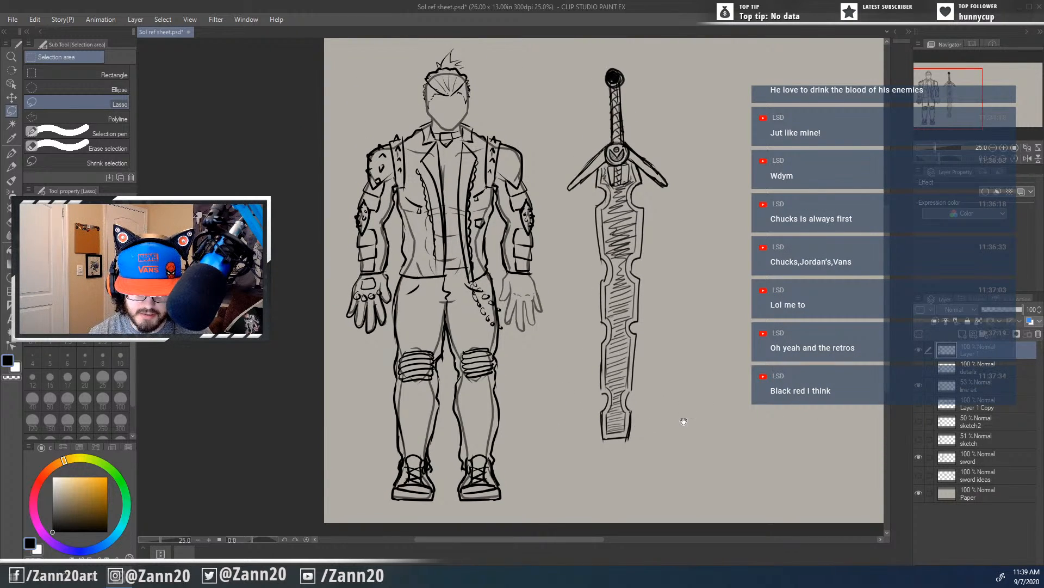
pyautogui.scroll(-1, 678, 408)
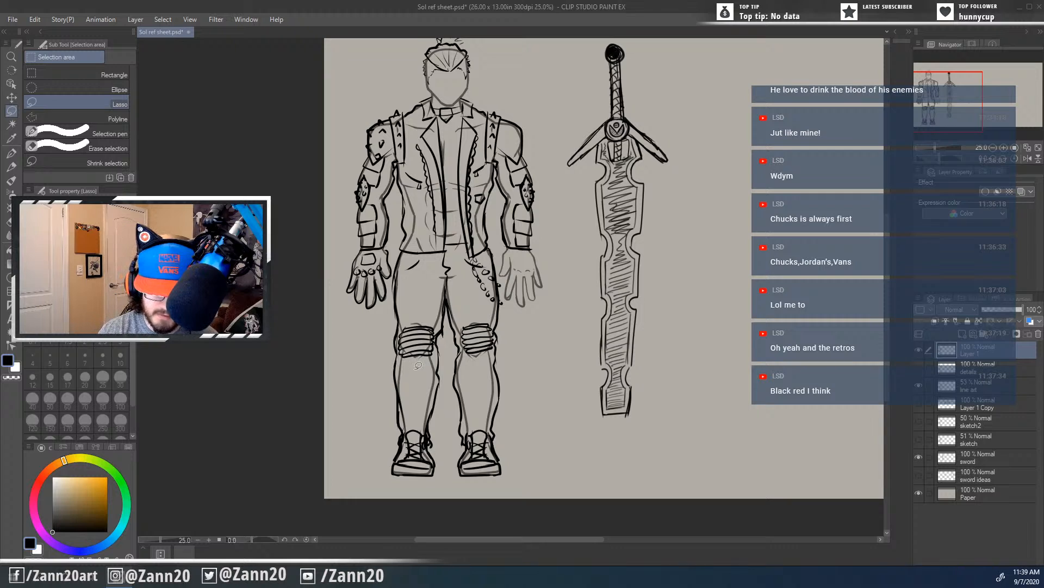
pyautogui.press('p')
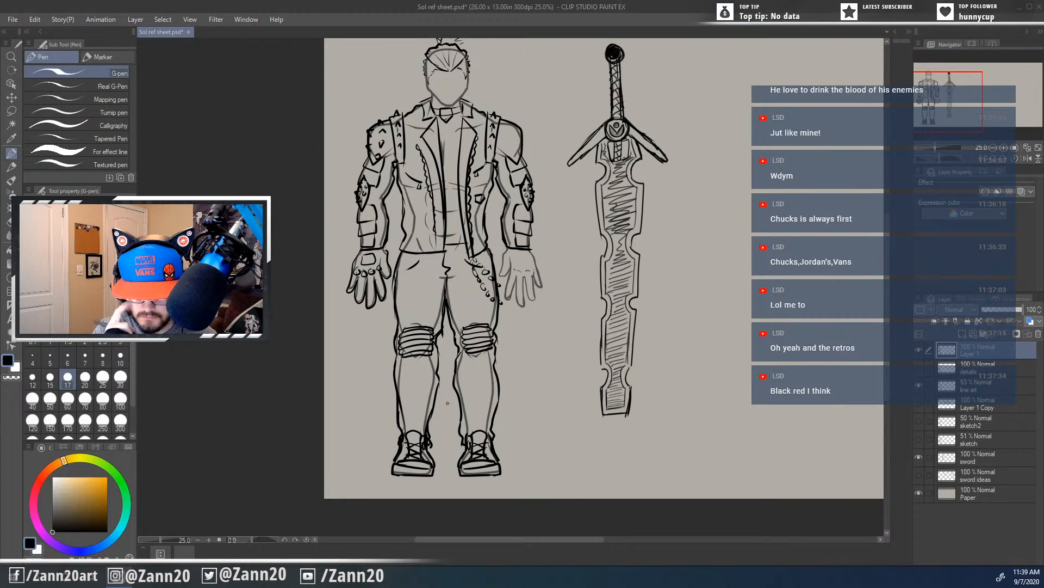
pyautogui.moveTo(627, 297)
pyautogui.mouseDown()
pyautogui.moveTo(627, 368)
pyautogui.moveTo(635, 307)
pyautogui.mouseUp()
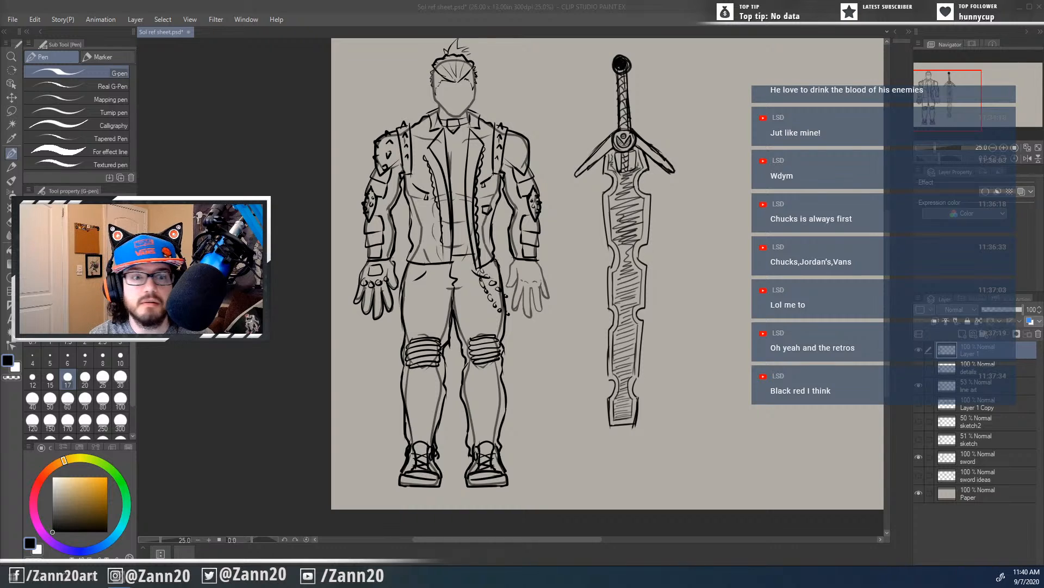
pyautogui.click(457, 87)
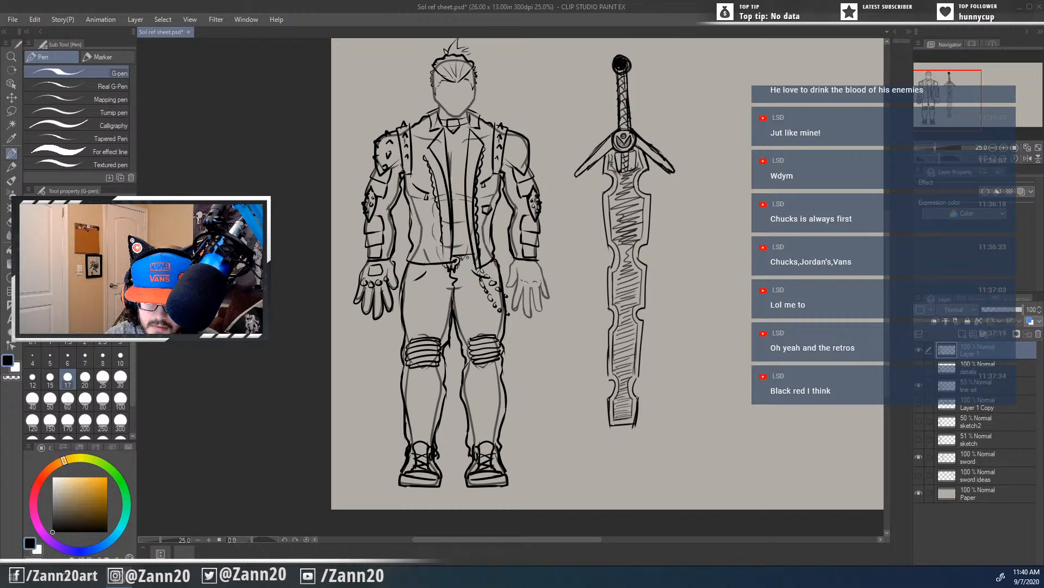
pyautogui.moveTo(467, 258); pyautogui.dragTo(461, 263)
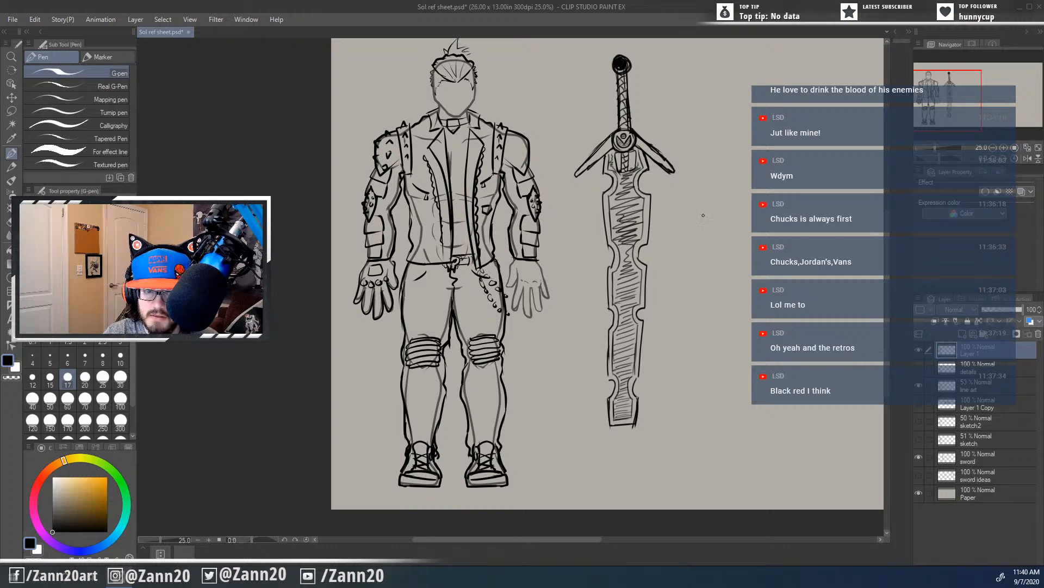
pyautogui.moveTo(678, 197); pyautogui.dragTo(751, 240)
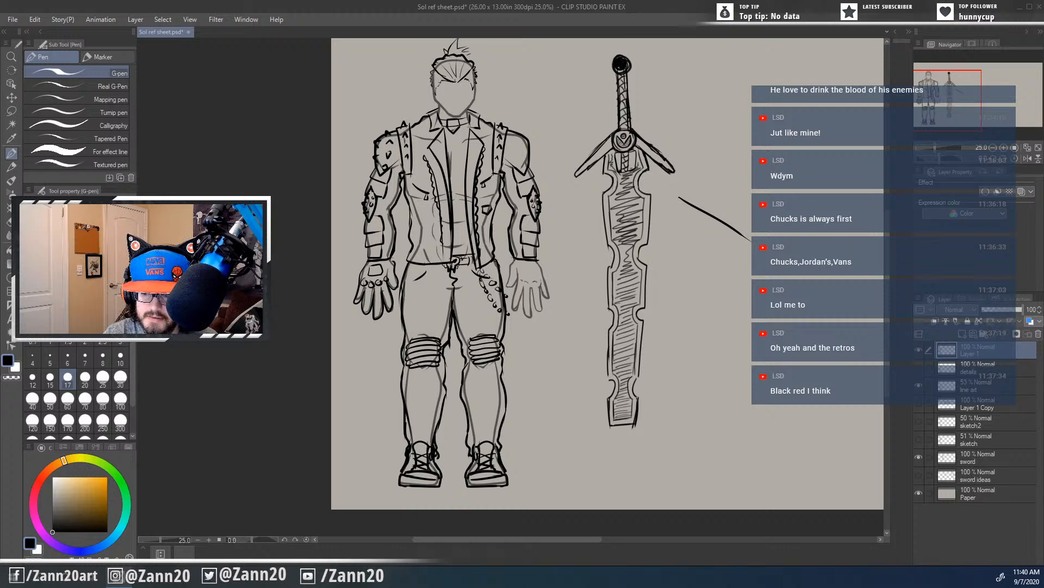
pyautogui.moveTo(671, 211); pyautogui.dragTo(745, 257)
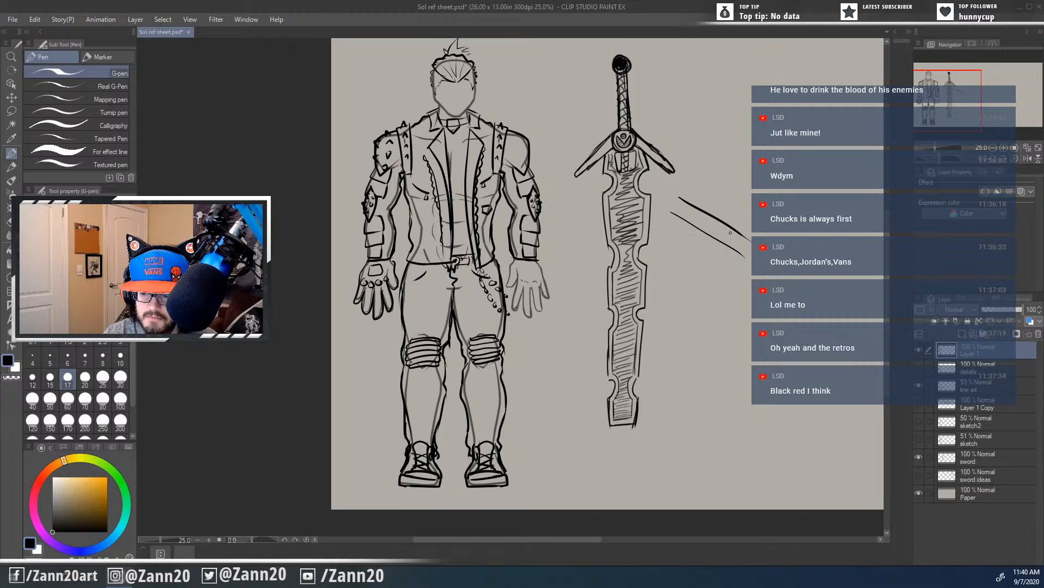
pyautogui.moveTo(697, 231)
pyautogui.mouseDown()
pyautogui.moveTo(661, 258)
pyautogui.moveTo(673, 266)
pyautogui.mouseUp()
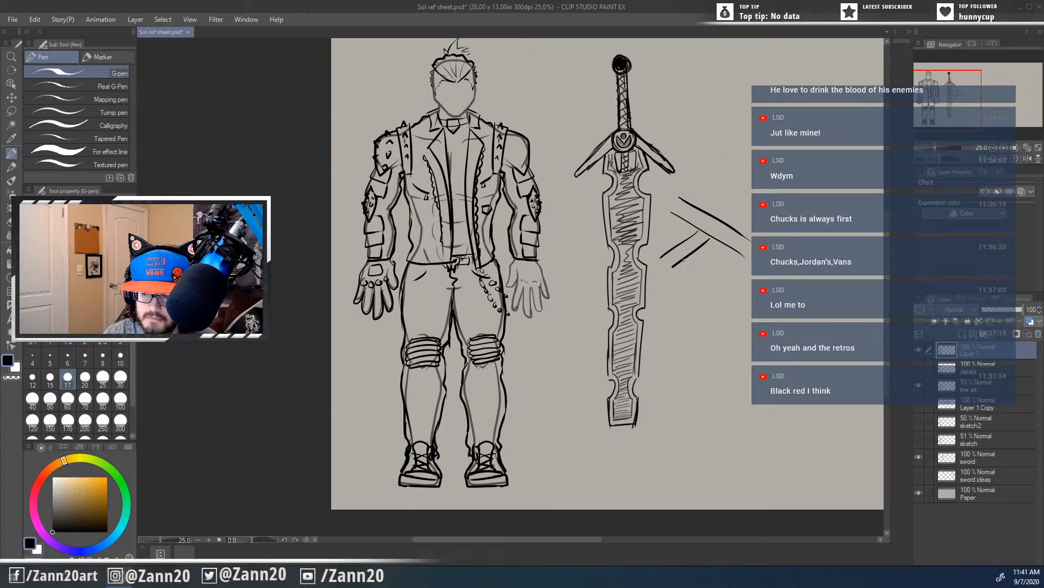
pyautogui.hotkey('ctrl', 'z')
pyautogui.hotkey('ctrl', 'z')
pyautogui.hotkey('ctrl', 'z')
pyautogui.hotkey('ctrl', 'z')
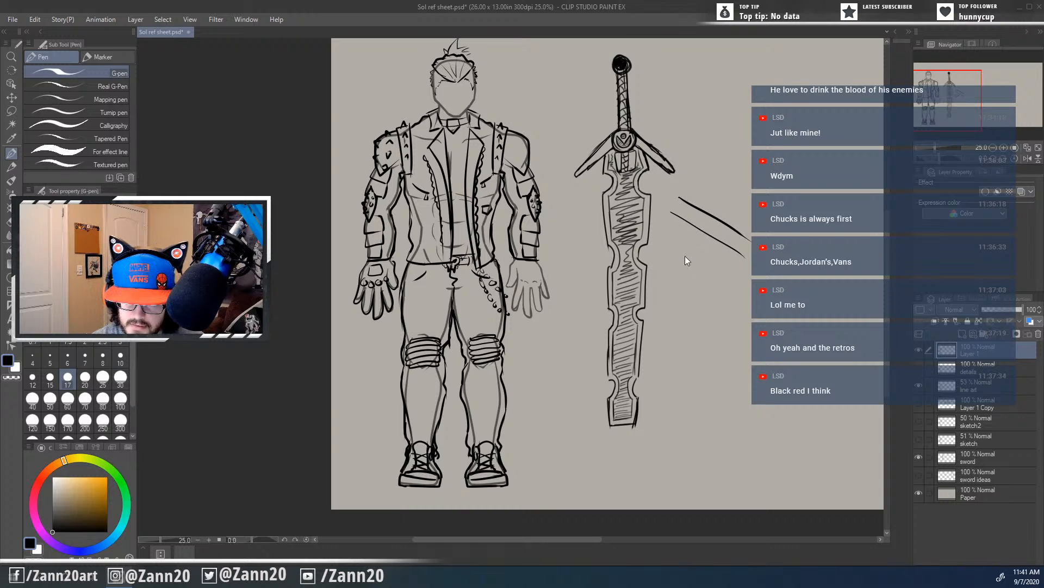
# Step: Sketch a long tapered diagonal crosspiece beside the sword, with angular plates projecting from its upper and lower edges
pyautogui.moveTo(678, 228); pyautogui.dragTo(805, 161)
pyautogui.moveTo(679, 241)
pyautogui.mouseDown()
pyautogui.moveTo(814, 192)
pyautogui.moveTo(769, 175)
pyautogui.moveTo(688, 207)
pyautogui.mouseUp()
pyautogui.moveTo(800, 165)
pyautogui.mouseDown()
pyautogui.moveTo(669, 235)
pyautogui.moveTo(813, 193)
pyautogui.mouseUp()
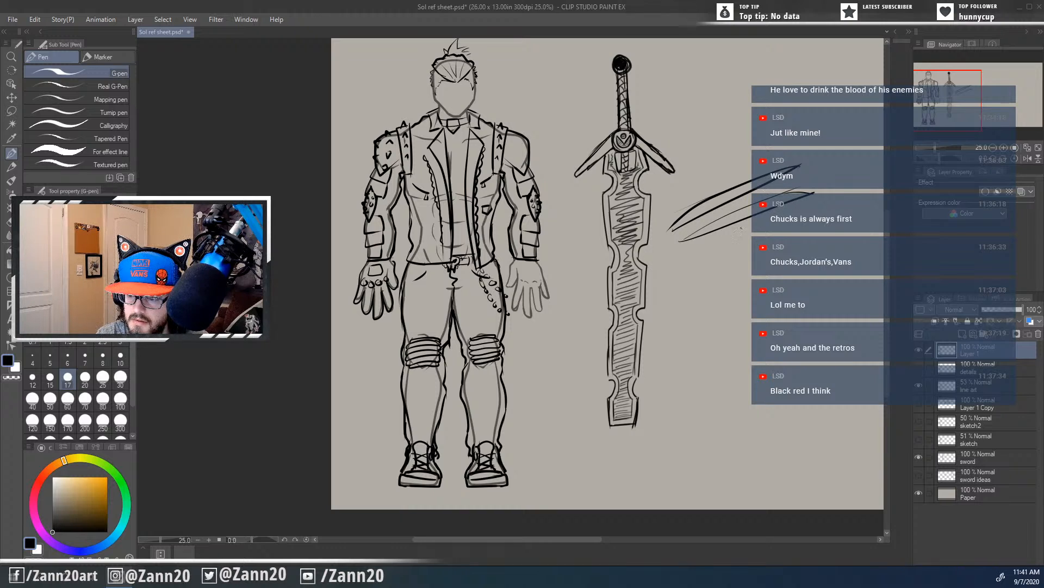
pyautogui.moveTo(743, 223)
pyautogui.mouseDown()
pyautogui.moveTo(782, 248)
pyautogui.moveTo(795, 237)
pyautogui.moveTo(773, 215)
pyautogui.mouseUp()
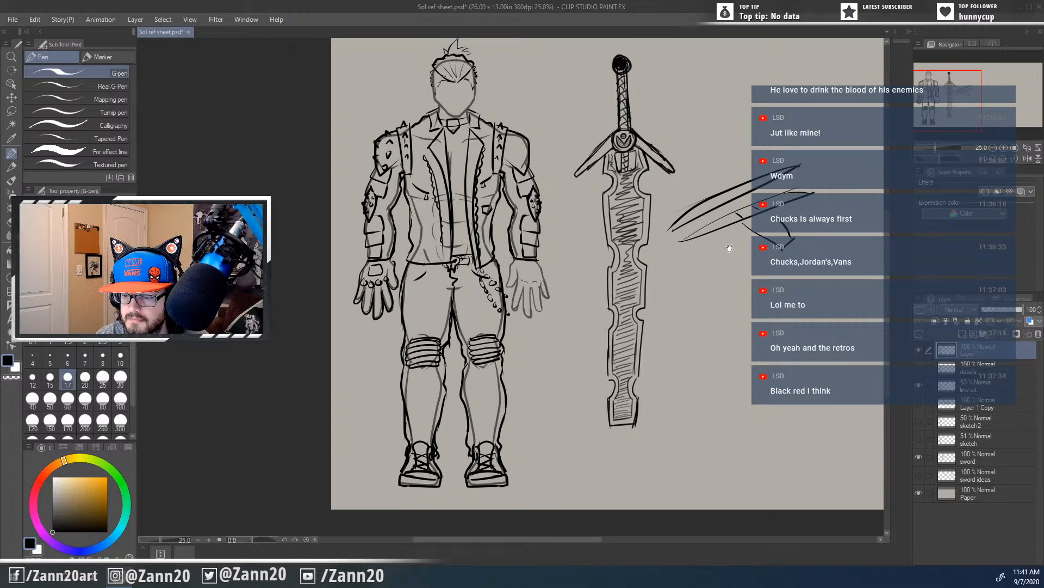
pyautogui.moveTo(740, 164)
pyautogui.mouseDown()
pyautogui.moveTo(695, 213)
pyautogui.moveTo(691, 228)
pyautogui.moveTo(700, 229)
pyautogui.moveTo(665, 244)
pyautogui.mouseUp()
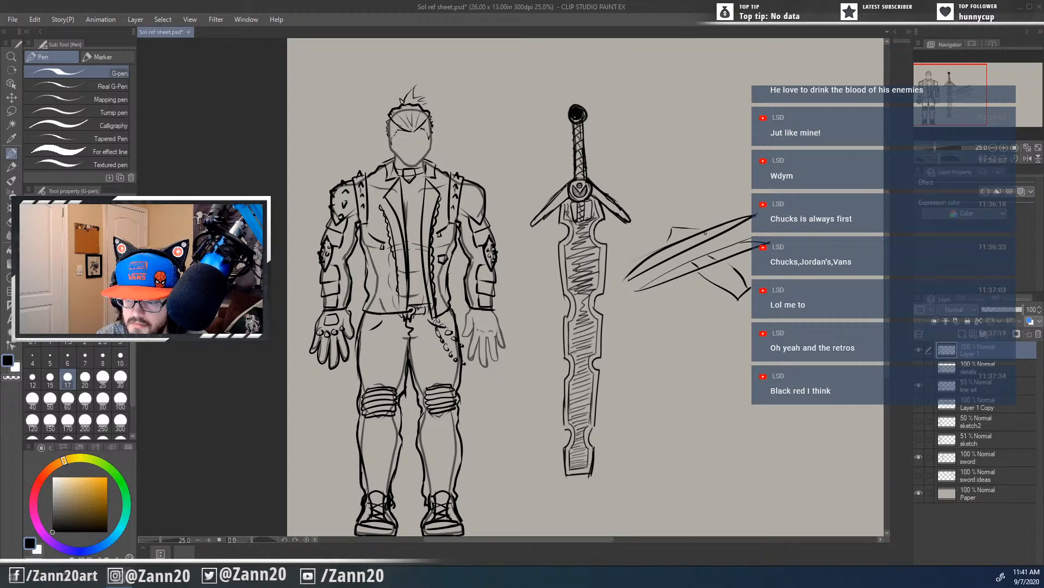
pyautogui.moveTo(671, 226); pyautogui.dragTo(706, 230)
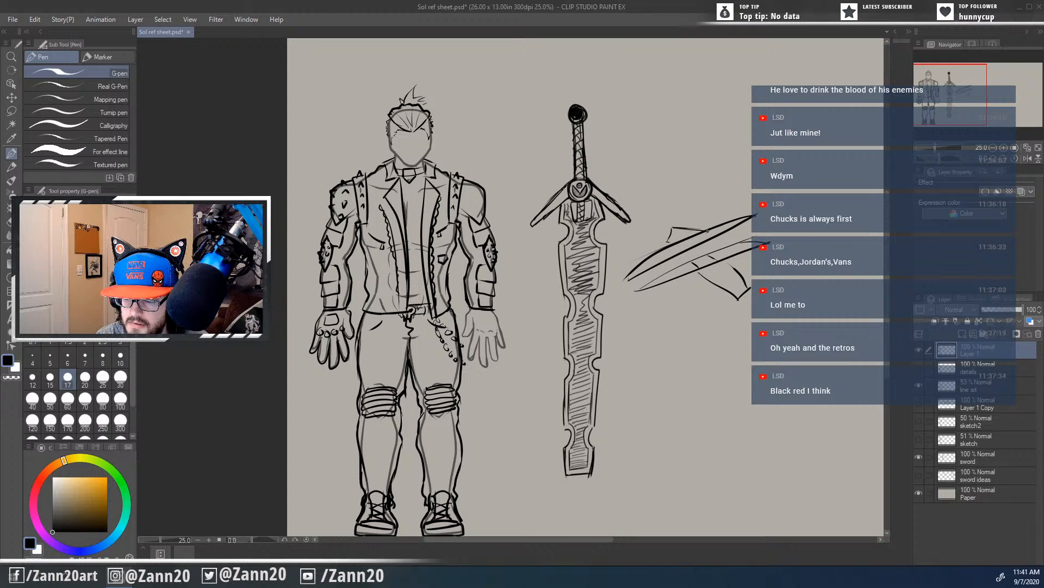
# Step: Draw a slanted shaft ending in a square block below the crosspiece, and add thin axis strokes above and below the weapon
pyautogui.moveTo(678, 276); pyautogui.dragTo(666, 361)
pyautogui.moveTo(668, 321); pyautogui.dragTo(643, 400)
pyautogui.moveTo(671, 341)
pyautogui.mouseDown()
pyautogui.moveTo(650, 408)
pyautogui.moveTo(633, 403)
pyautogui.moveTo(627, 429)
pyautogui.moveTo(663, 438)
pyautogui.moveTo(665, 413)
pyautogui.moveTo(636, 404)
pyautogui.mouseUp()
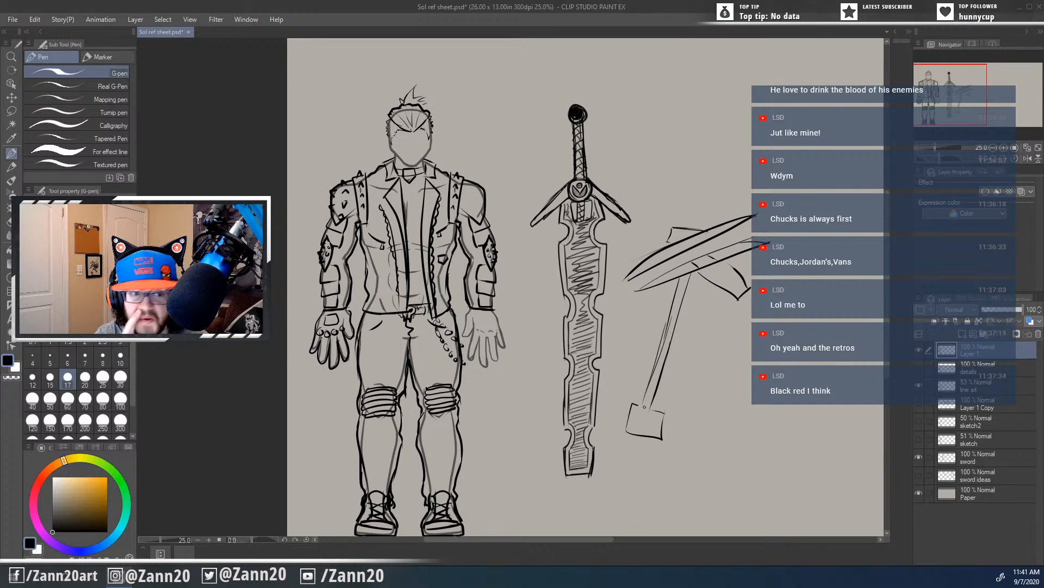
pyautogui.moveTo(711, 426); pyautogui.dragTo(587, 401)
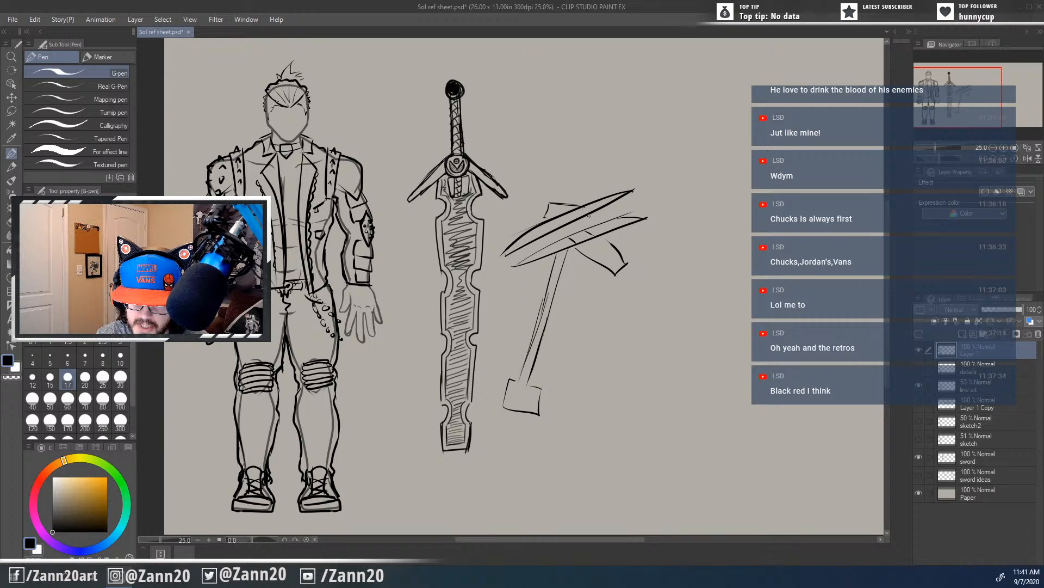
pyautogui.moveTo(591, 213); pyautogui.dragTo(582, 227)
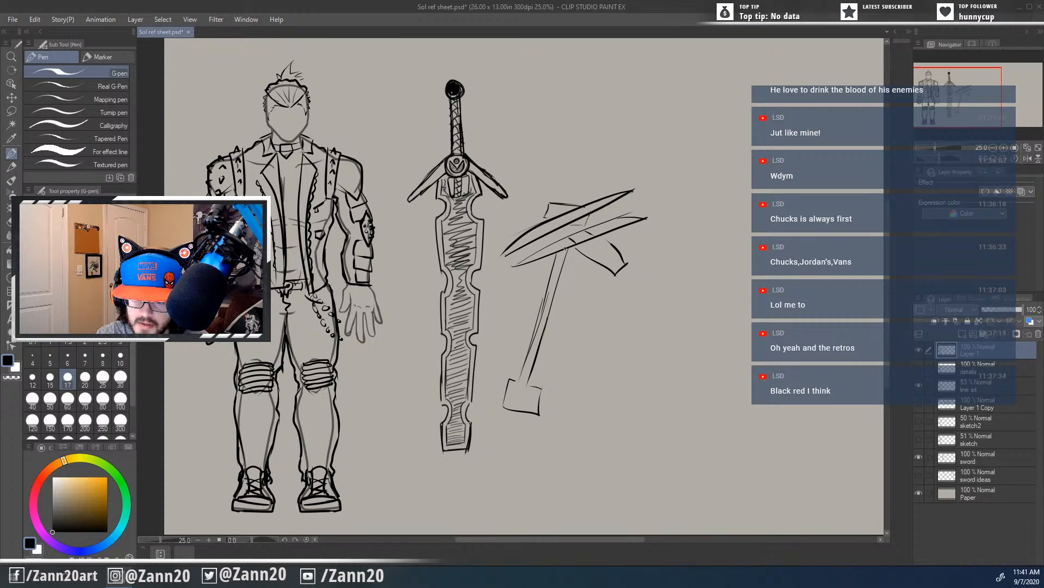
pyautogui.moveTo(588, 93); pyautogui.dragTo(567, 186)
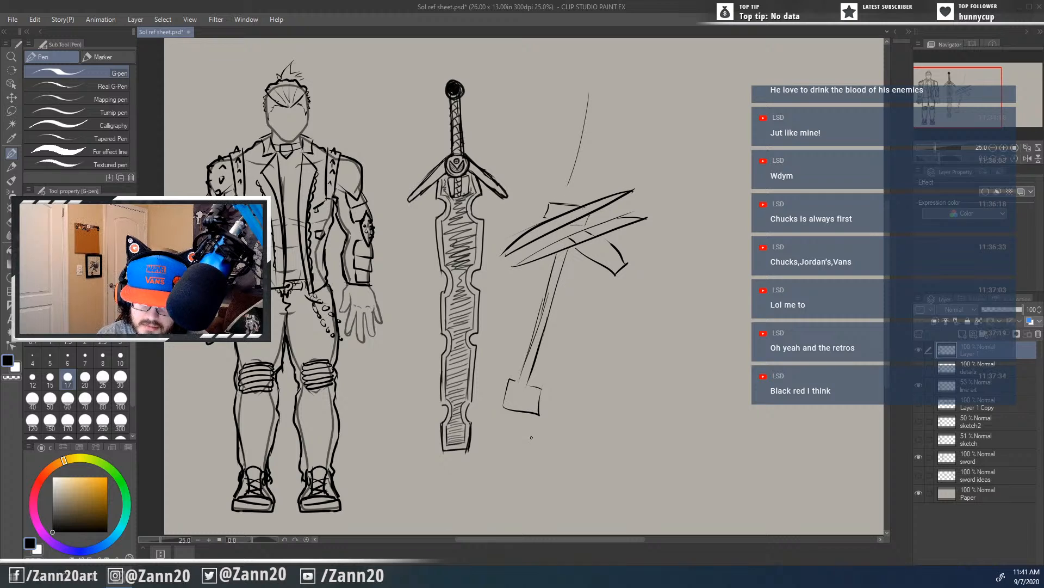
pyautogui.moveTo(513, 418); pyautogui.dragTo(510, 443)
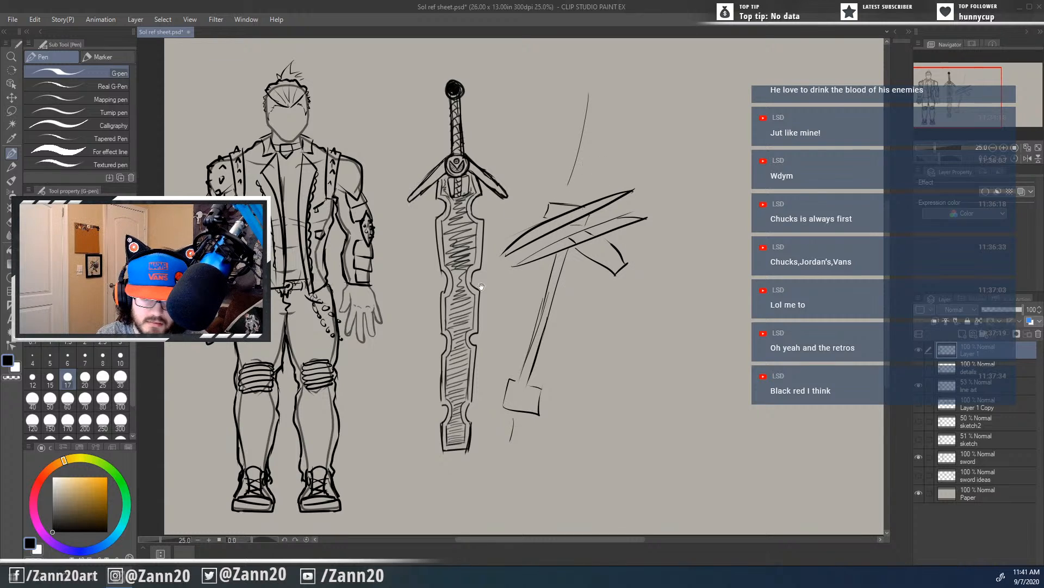
pyautogui.moveTo(481, 287); pyautogui.dragTo(541, 265)
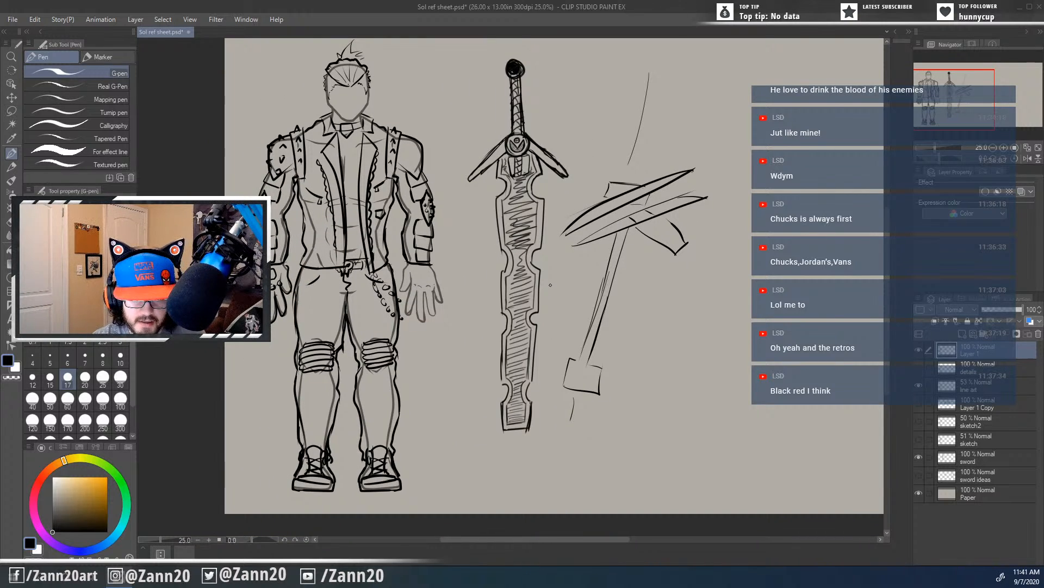
pyautogui.moveTo(657, 401); pyautogui.dragTo(592, 414)
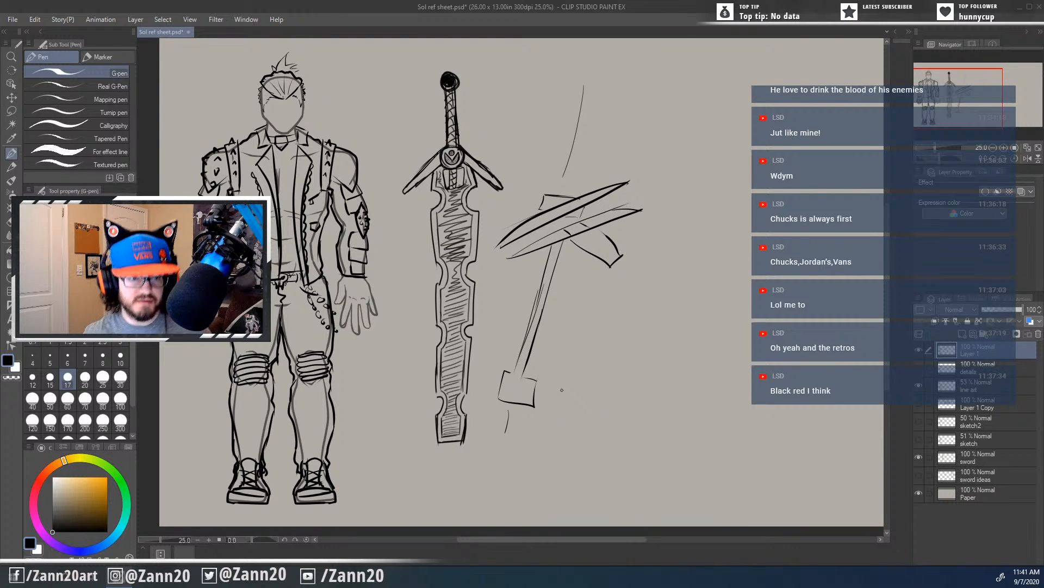
pyautogui.moveTo(642, 379); pyautogui.dragTo(560, 301)
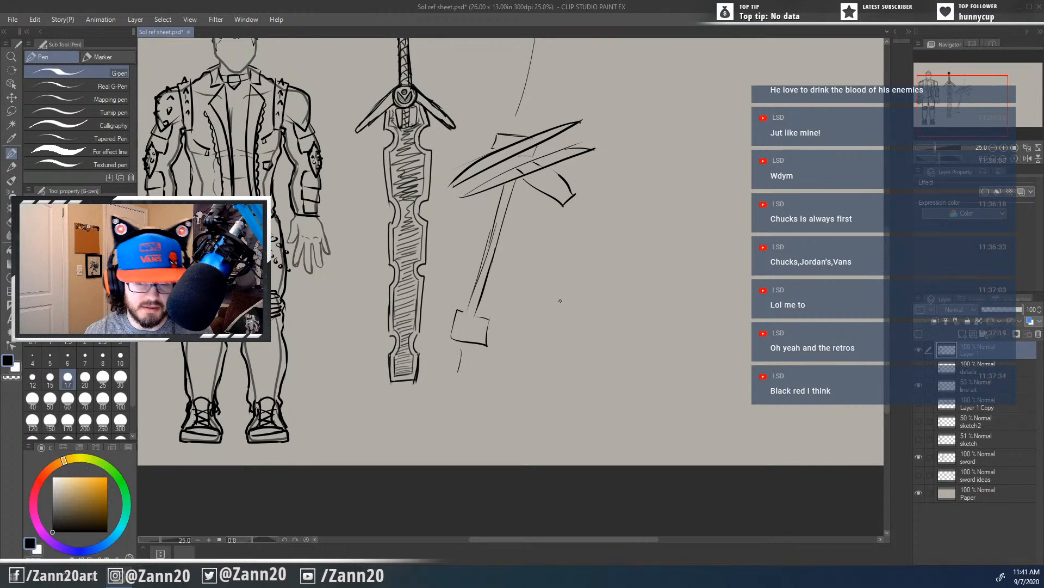
pyautogui.scroll(3, 560, 300)
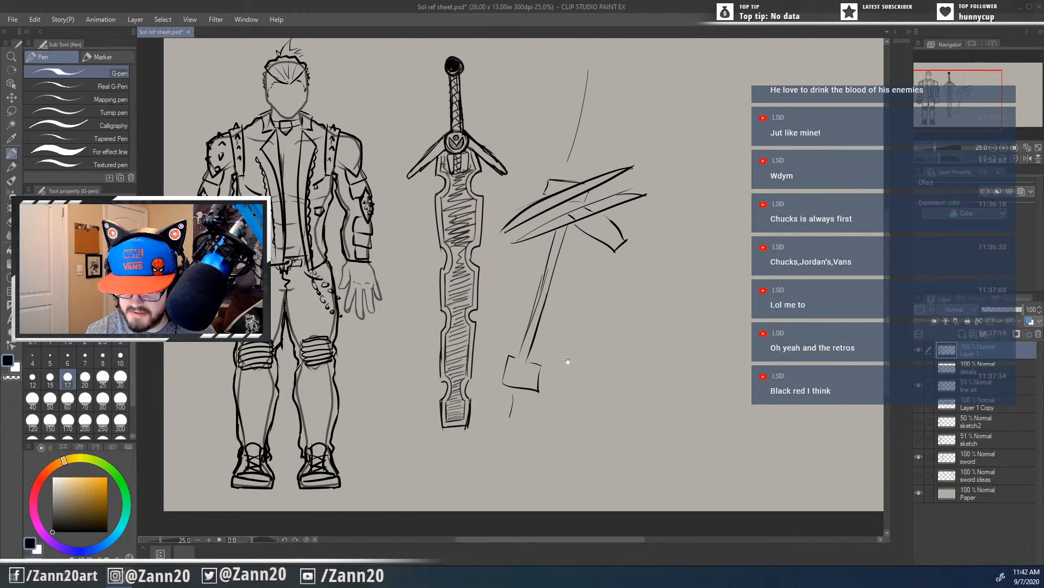
pyautogui.scroll(-1, 567, 361)
pyautogui.scroll(1, 560, 342)
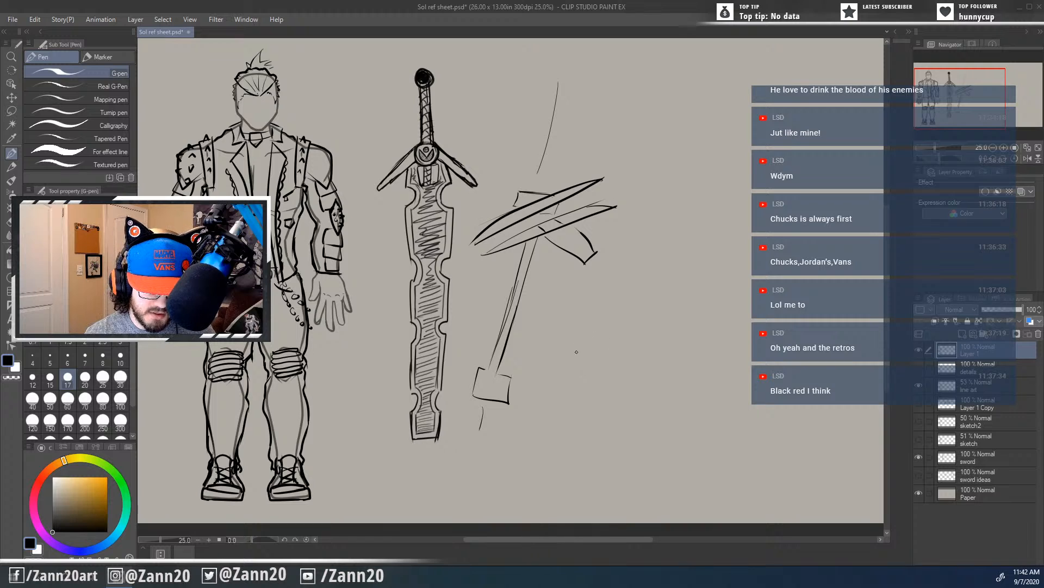
pyautogui.moveTo(568, 360)
pyautogui.mouseDown()
pyautogui.moveTo(595, 359)
pyautogui.moveTo(608, 379)
pyautogui.mouseUp()
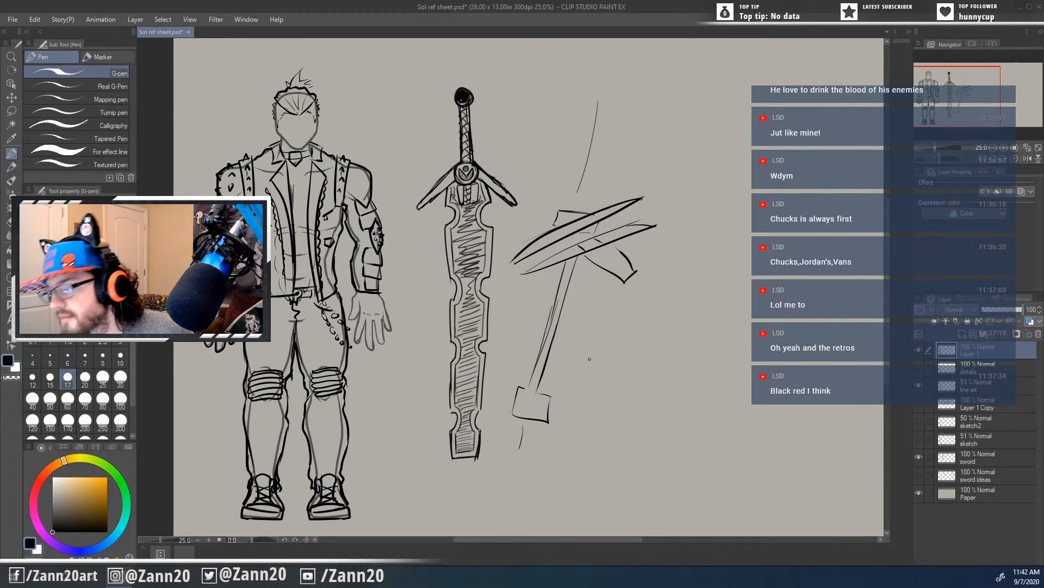
pyautogui.scroll(2, 514, 346)
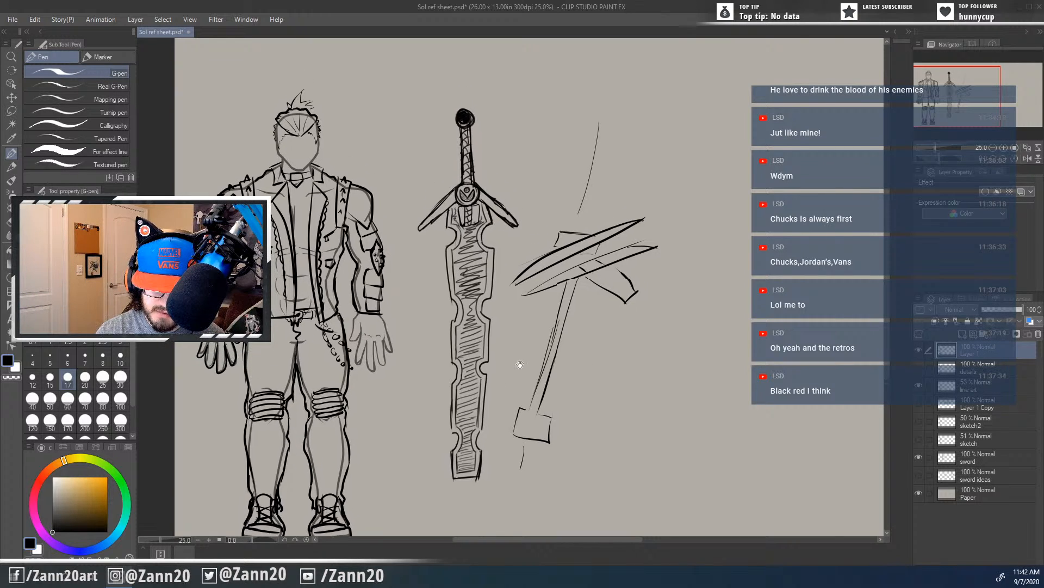
pyautogui.scroll(-4, 514, 345)
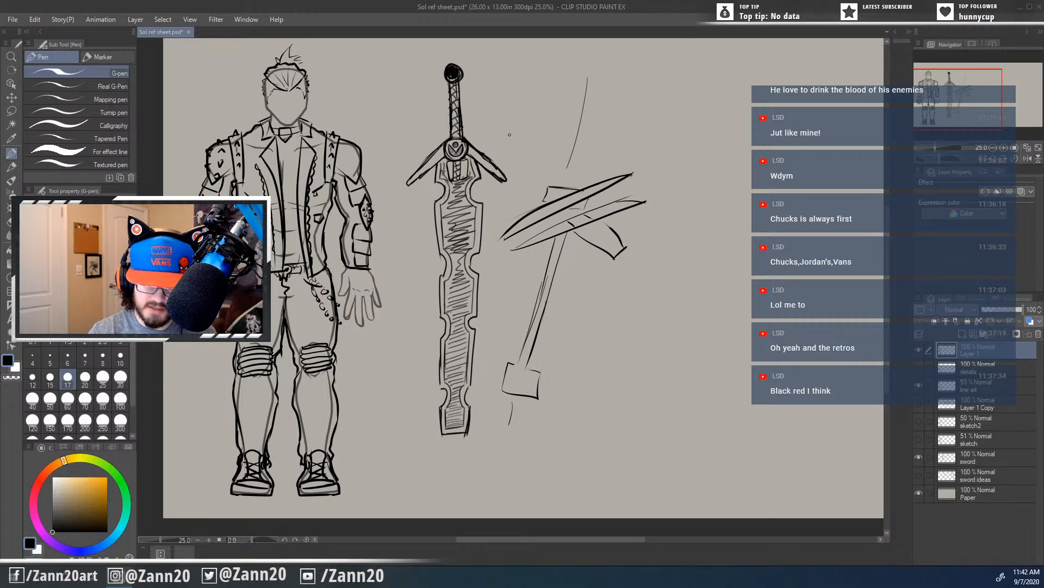
# Step: Lasso the sword on the sword layer, scale it down slightly and move it closer to the figure's hand
pyautogui.press('m')
pyautogui.moveTo(497, 54)
pyautogui.mouseDown()
pyautogui.moveTo(406, 76)
pyautogui.moveTo(403, 377)
pyautogui.moveTo(440, 463)
pyautogui.moveTo(491, 345)
pyautogui.mouseUp()
pyautogui.moveTo(487, 30); pyautogui.dragTo(487, 30)
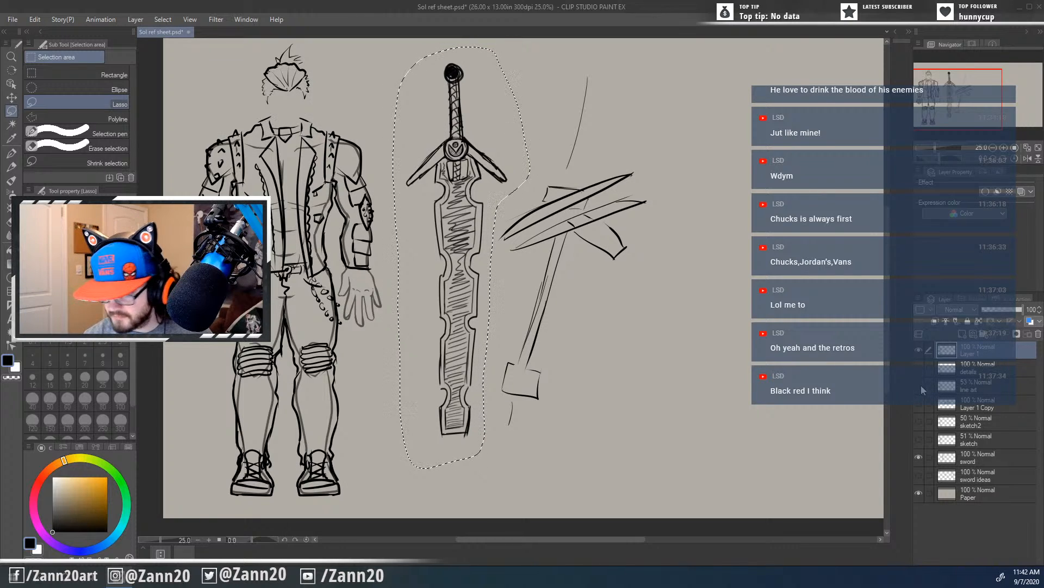
pyautogui.click(919, 350)
pyautogui.click(919, 351)
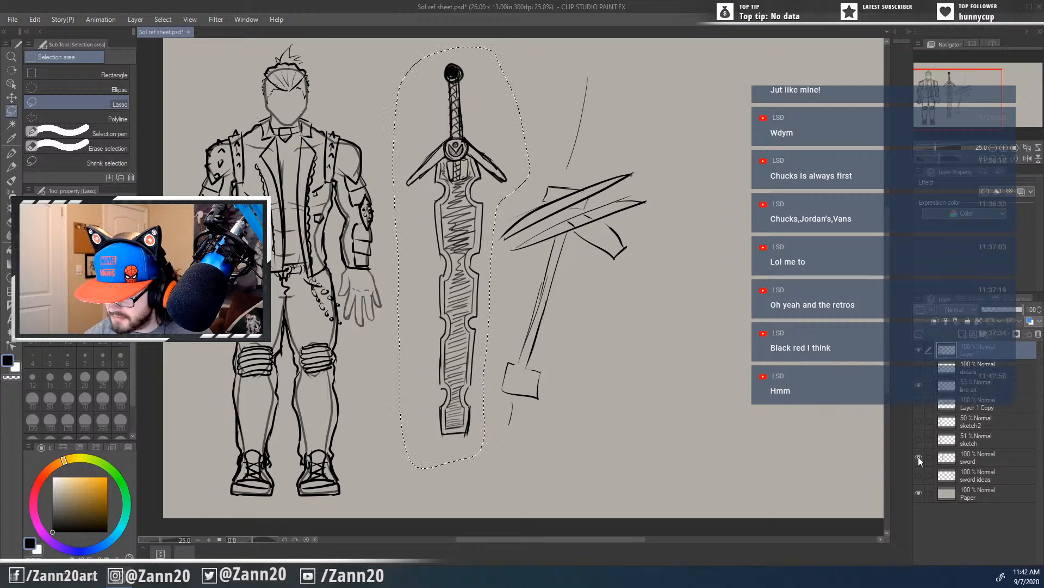
pyautogui.click(947, 458)
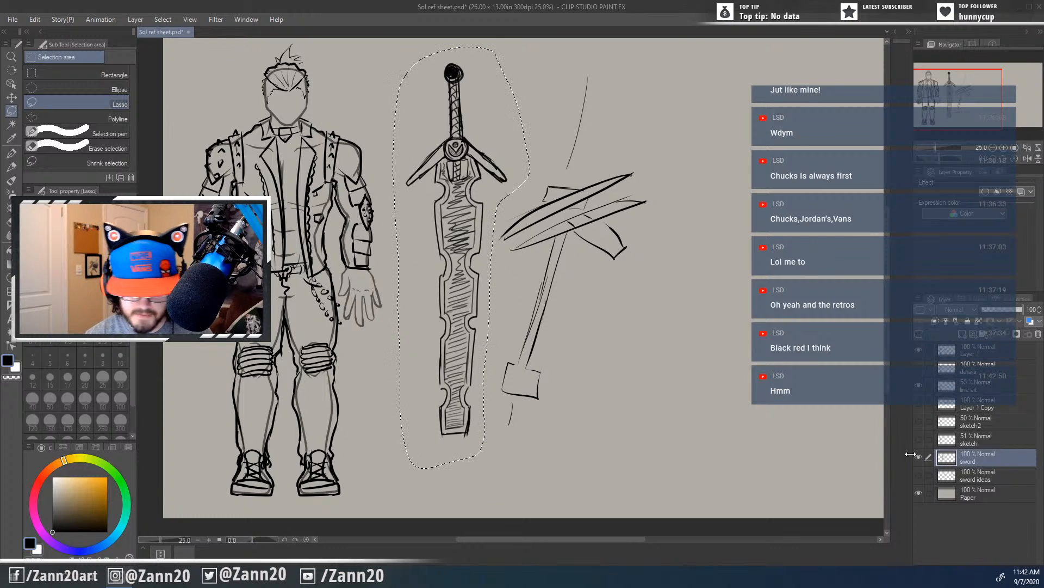
pyautogui.hotkey('ctrl', 't')
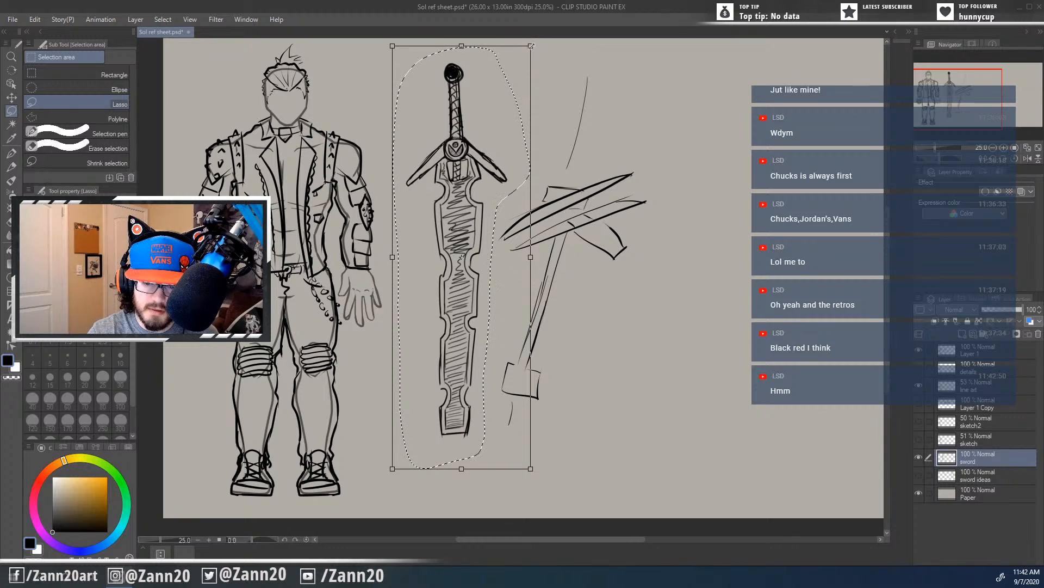
pyautogui.moveTo(530, 46); pyautogui.dragTo(519, 67)
pyautogui.moveTo(486, 365); pyautogui.dragTo(474, 339)
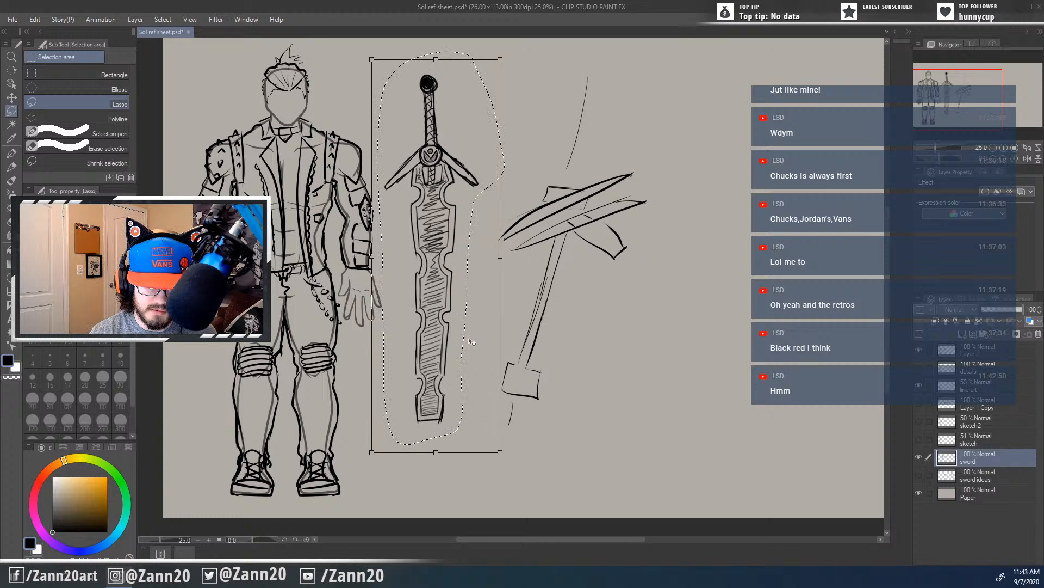
pyautogui.moveTo(501, 60); pyautogui.dragTo(497, 68)
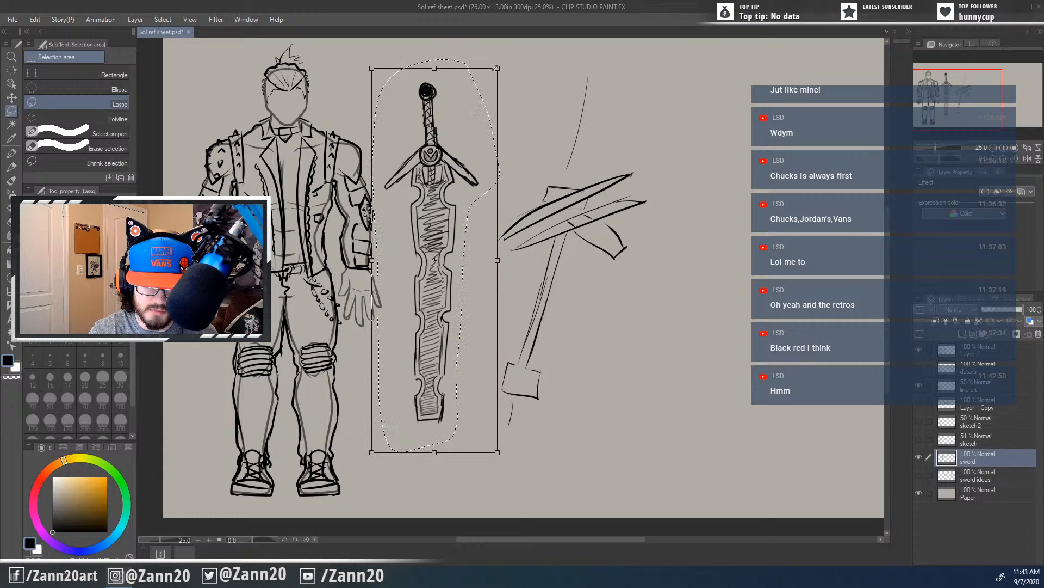
pyautogui.moveTo(456, 260); pyautogui.dragTo(458, 247)
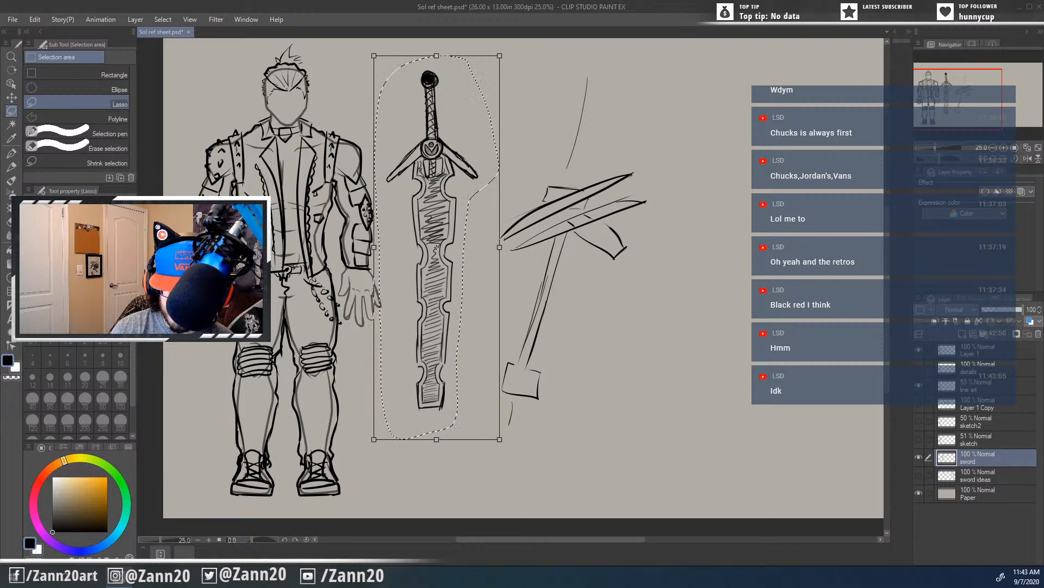
# Step: Lower the sword until its tip is level with the figure's feet, and reduce its height slightly
pyautogui.moveTo(446, 178); pyautogui.dragTo(441, 268)
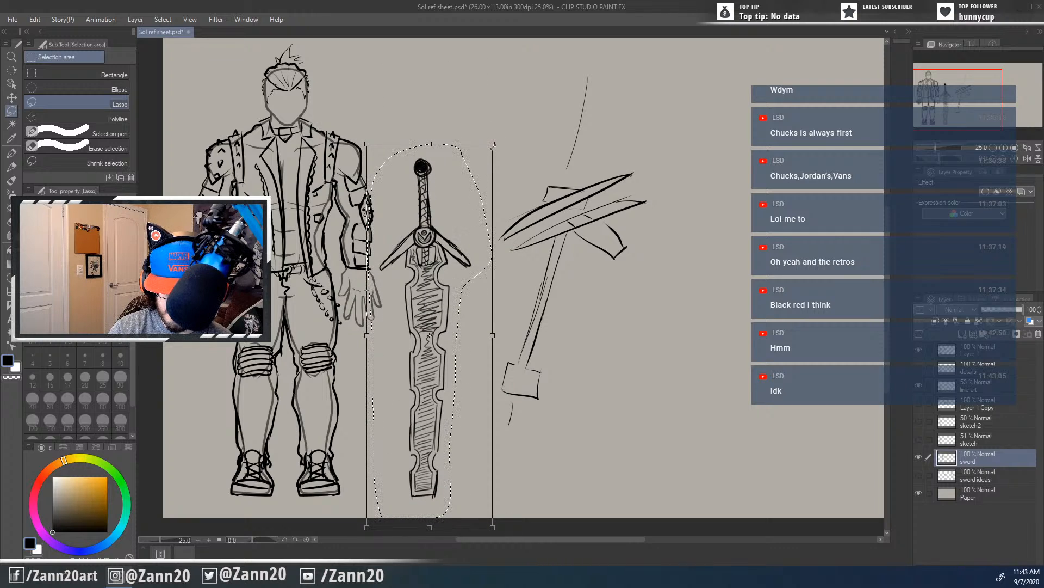
pyautogui.moveTo(492, 144); pyautogui.dragTo(490, 151)
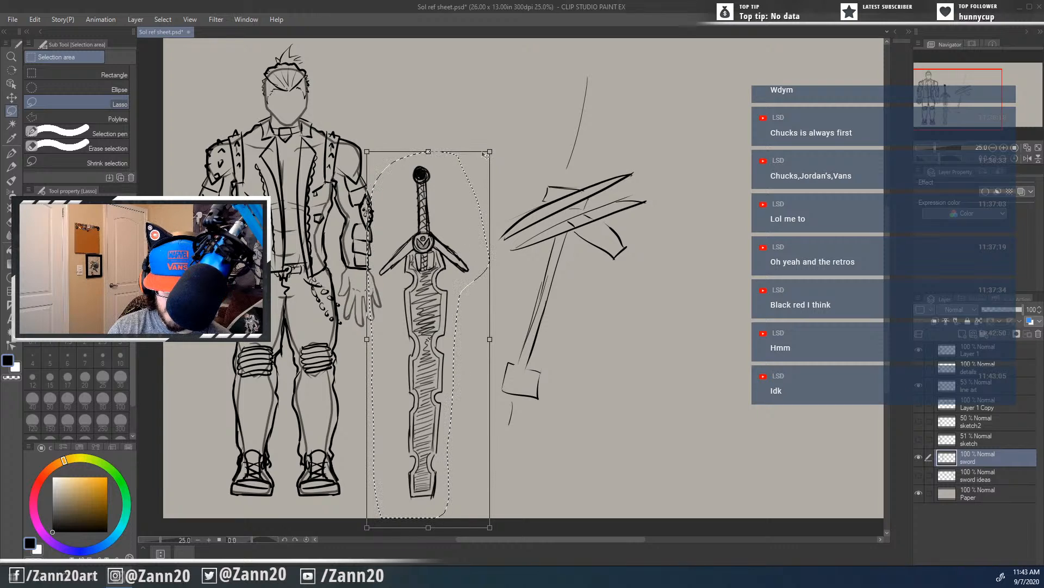
pyautogui.moveTo(489, 151); pyautogui.dragTo(490, 150)
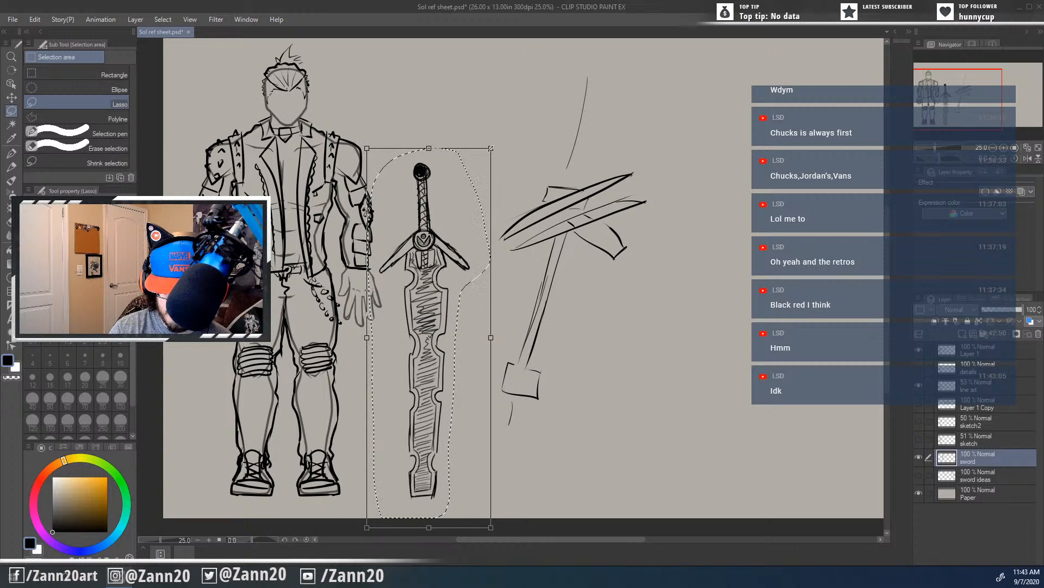
# Step: Overlay the sword on the figure to adjust its size against the body, then place it back beside the figure and apply the transform
pyautogui.moveTo(433, 441); pyautogui.dragTo(296, 444)
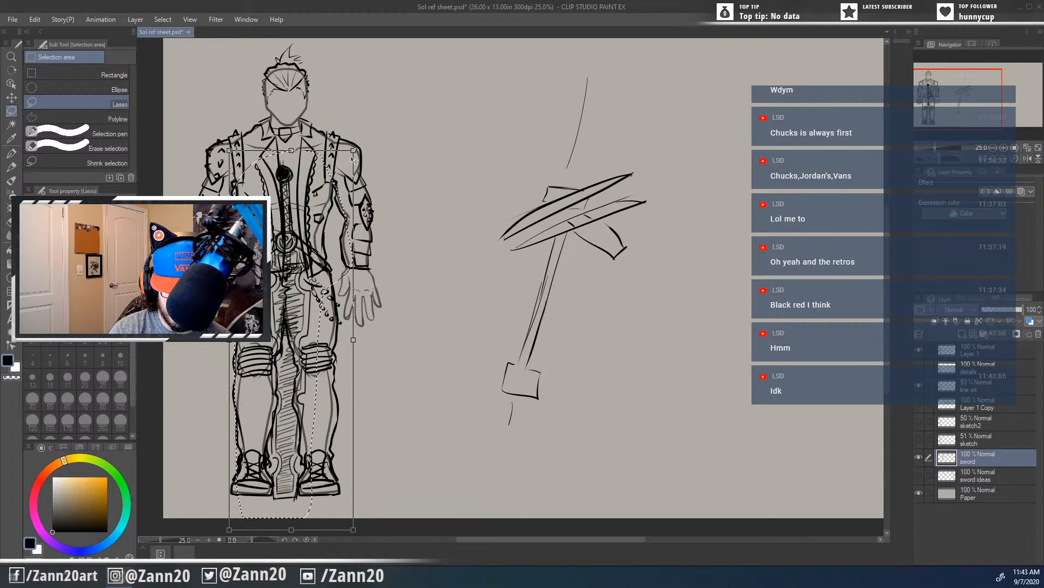
pyautogui.moveTo(354, 151); pyautogui.dragTo(355, 144)
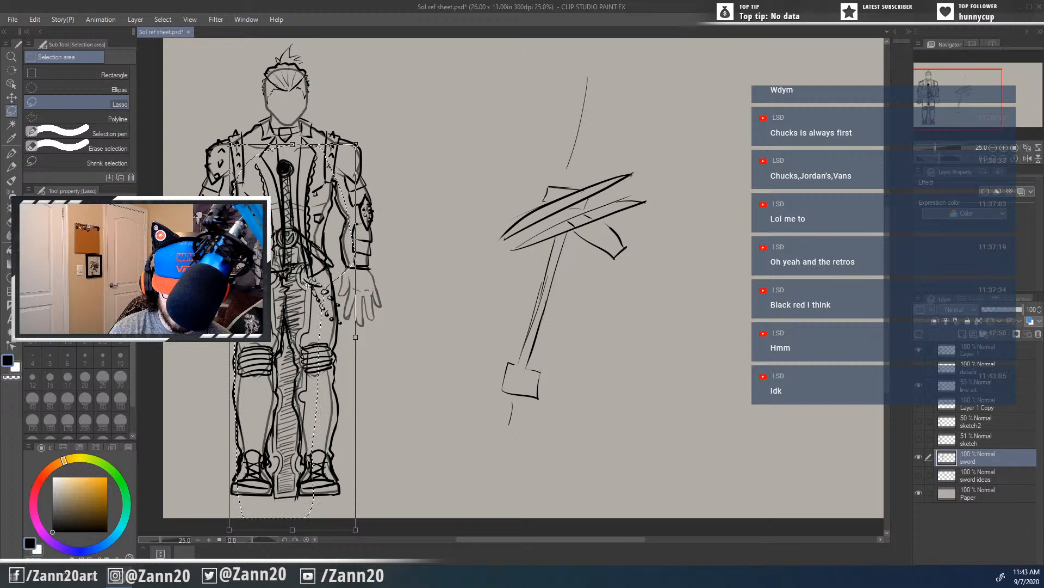
pyautogui.moveTo(306, 284); pyautogui.dragTo(306, 281)
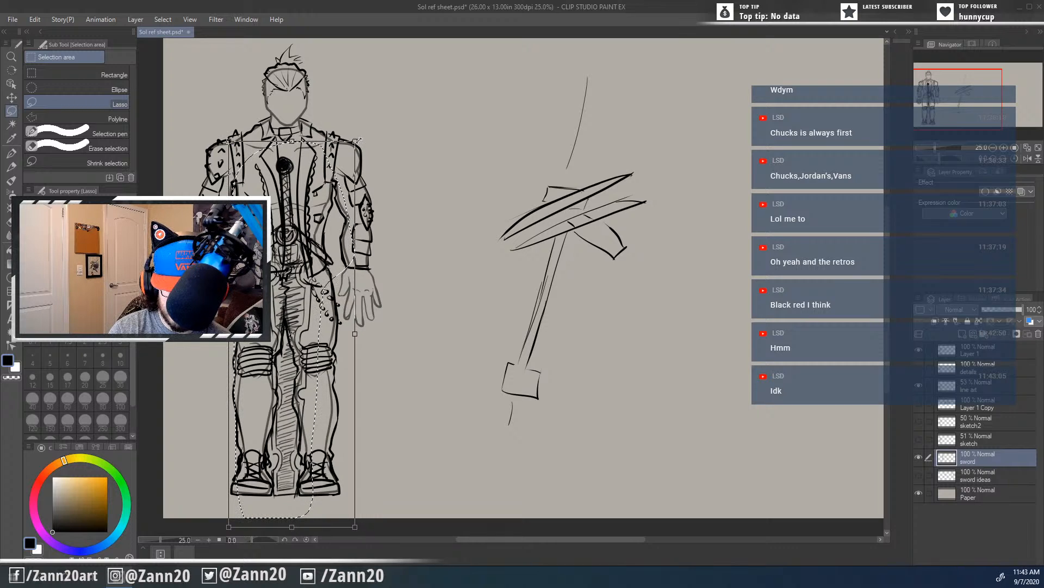
pyautogui.moveTo(358, 140); pyautogui.dragTo(359, 136)
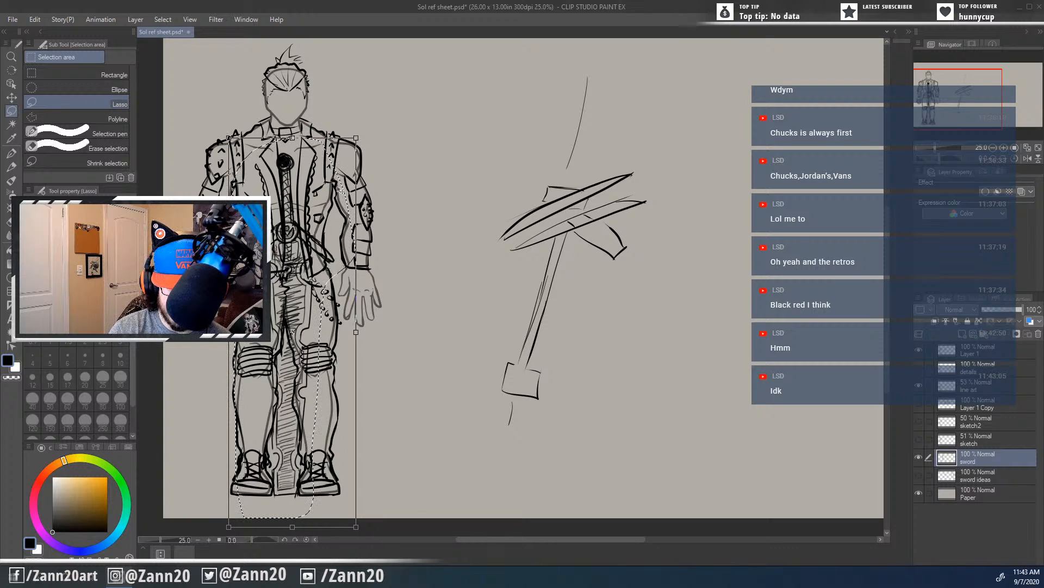
pyautogui.moveTo(336, 222); pyautogui.dragTo(332, 246)
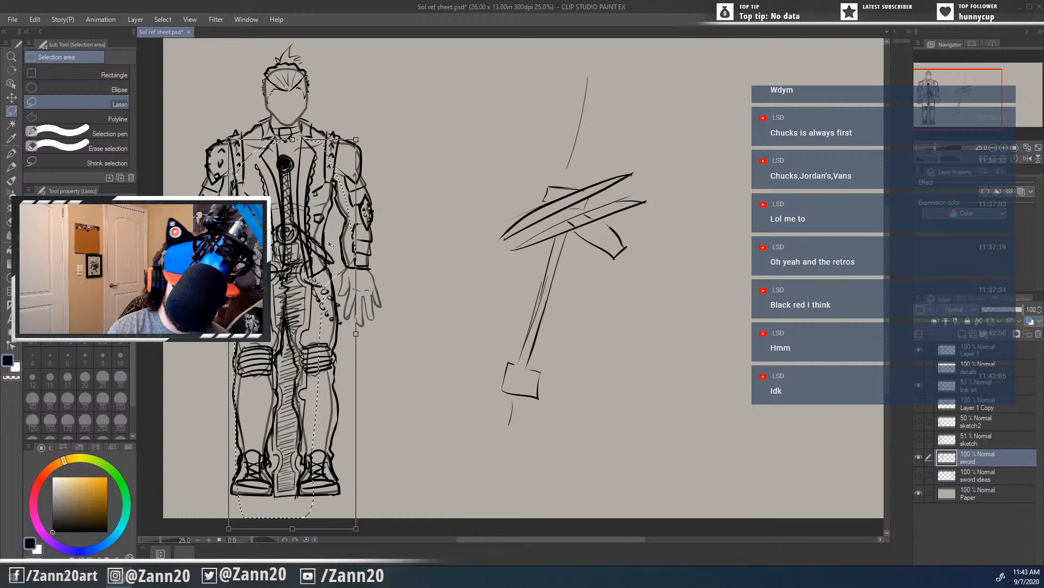
pyautogui.moveTo(333, 246); pyautogui.dragTo(446, 231)
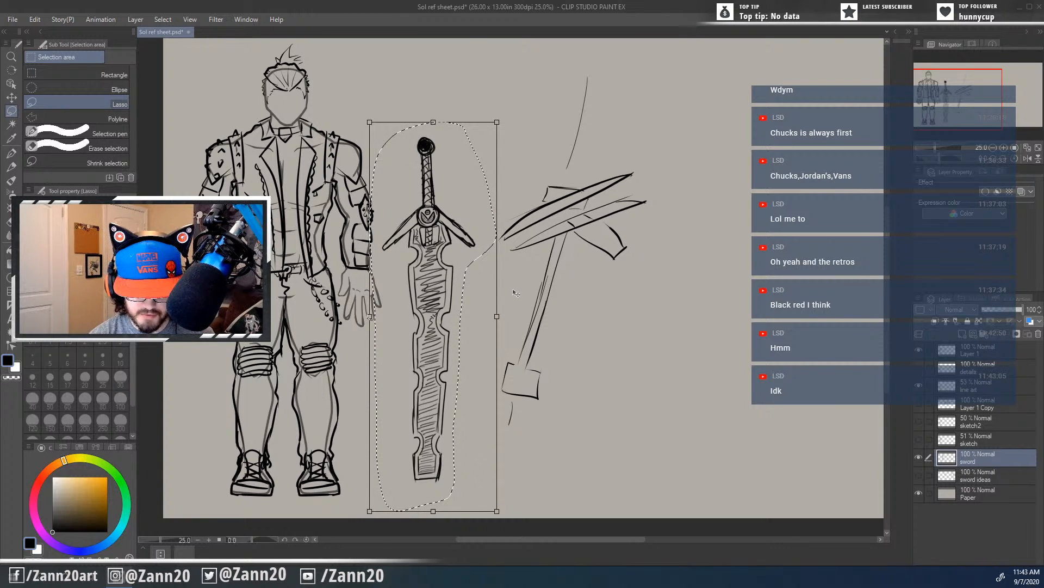
pyautogui.press('Return')
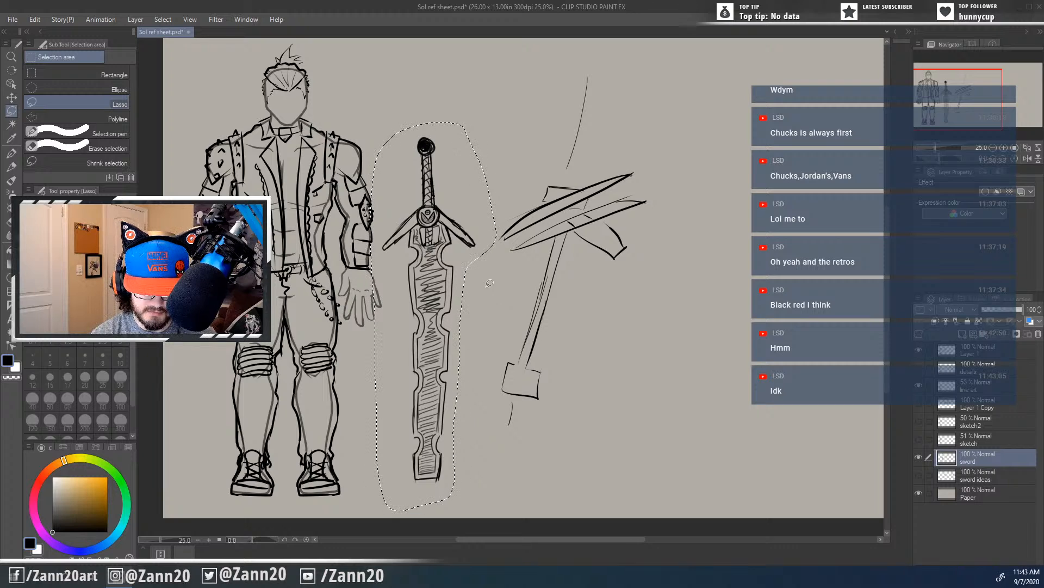
# Step: Narrow the sword slightly and clear the selection around it
pyautogui.hotkey('ctrl', 't')
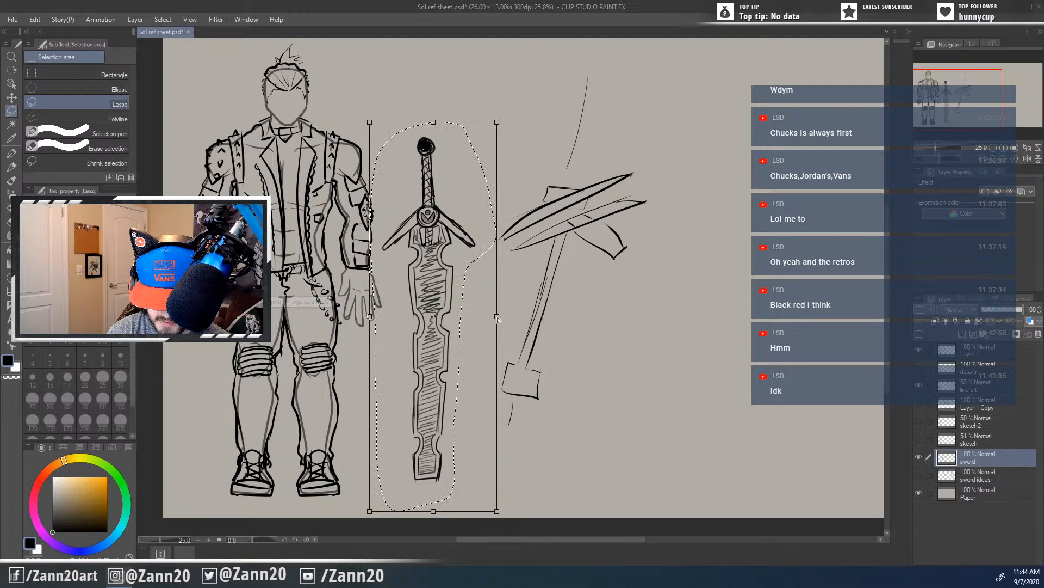
pyautogui.moveTo(498, 316); pyautogui.dragTo(496, 319)
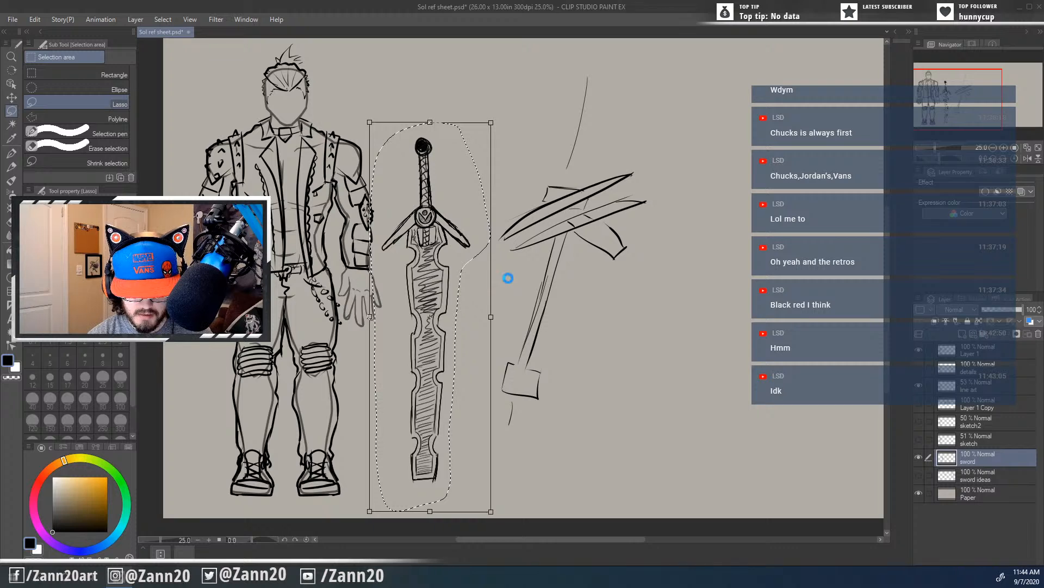
pyautogui.hotkey('ctrl', 'd')
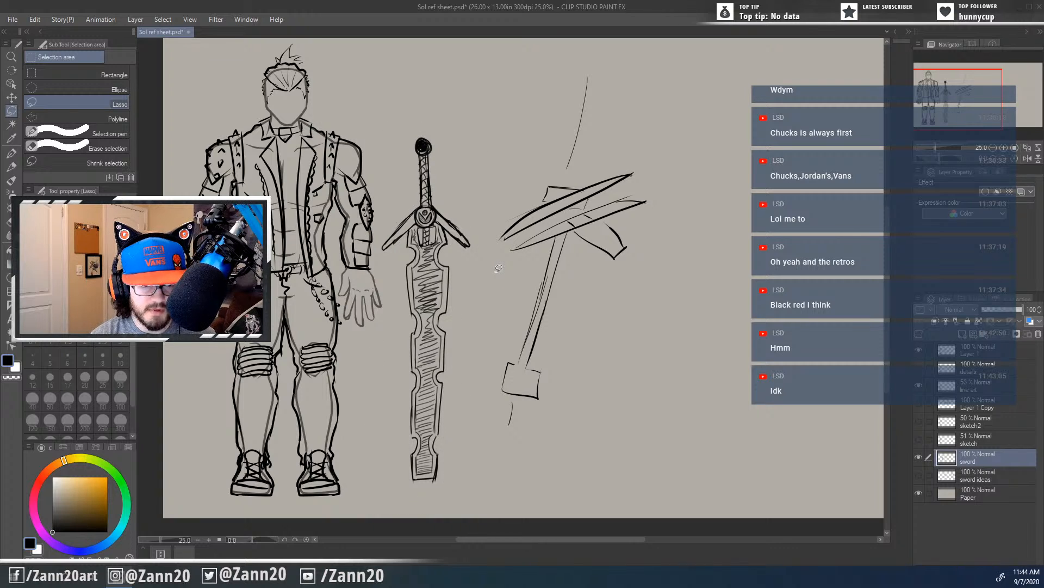
# Step: Move the sword to the far side of the second weapon and nudge it slightly upward
pyautogui.hotkey('ctrl', 't')
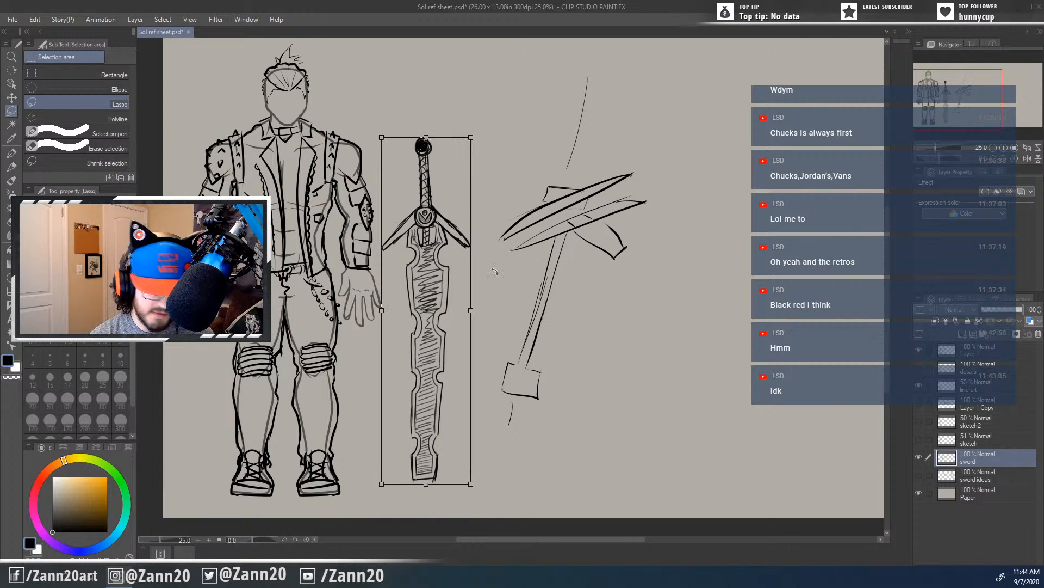
pyautogui.moveTo(431, 384); pyautogui.dragTo(706, 327)
pyautogui.press('Return')
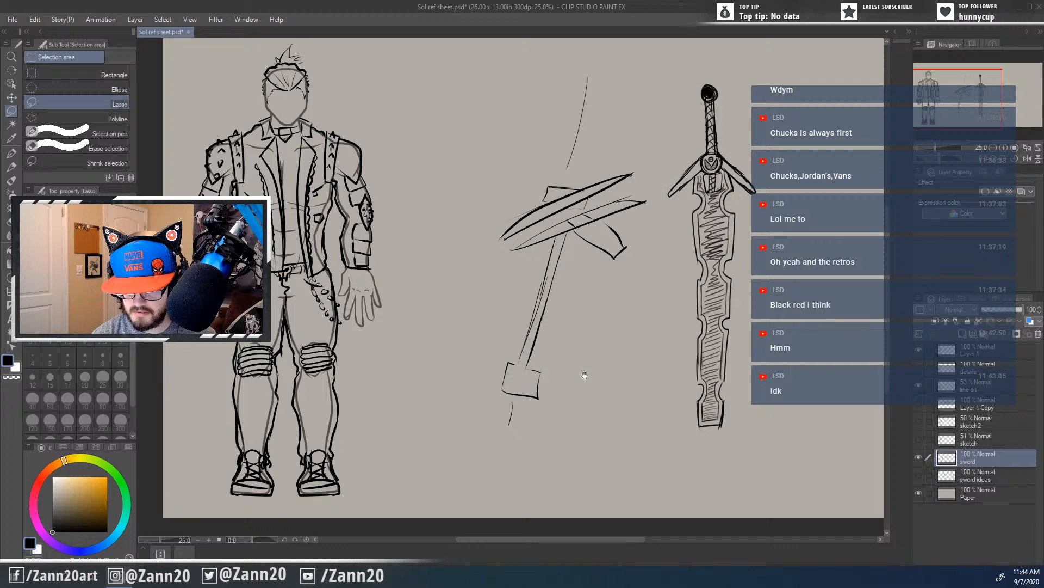
pyautogui.moveTo(644, 350); pyautogui.dragTo(519, 340)
pyautogui.moveTo(592, 343); pyautogui.dragTo(678, 334)
pyautogui.hotkey('ctrl', 't')
pyautogui.press('Return')
pyautogui.moveTo(535, 404); pyautogui.dragTo(566, 400)
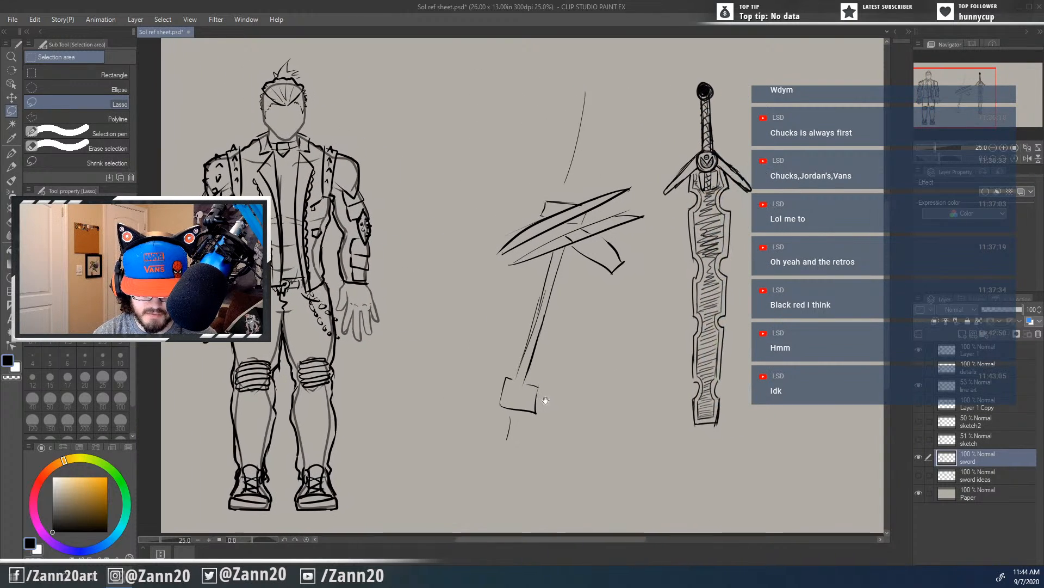
pyautogui.hotkey('ctrl', 't')
pyautogui.press('Return')
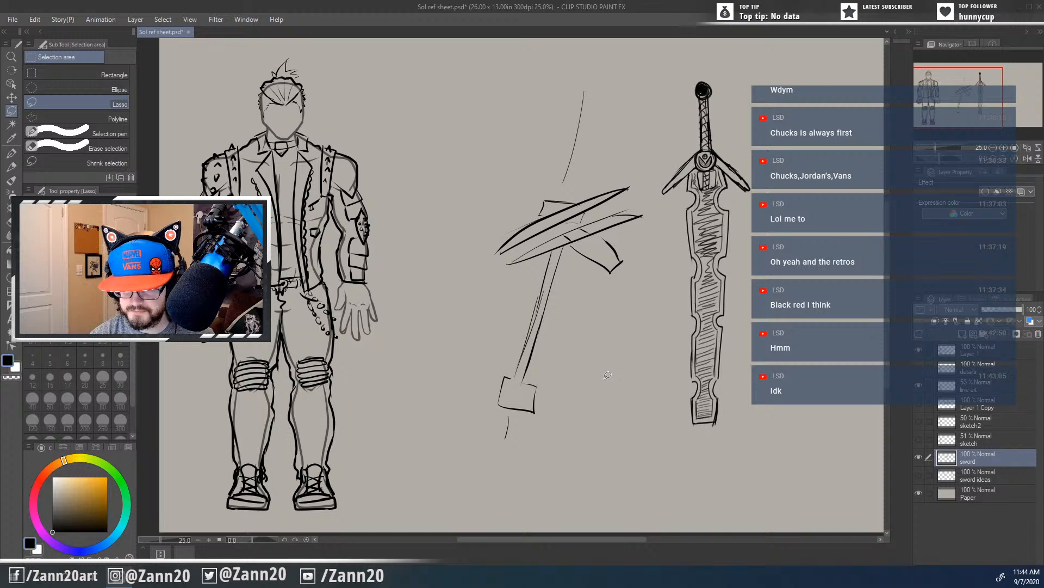
# Step: Erase the thin axis strokes above and below the second weapon on Layer 1
pyautogui.moveTo(502, 404)
pyautogui.mouseDown()
pyautogui.moveTo(477, 415)
pyautogui.moveTo(486, 426)
pyautogui.mouseUp()
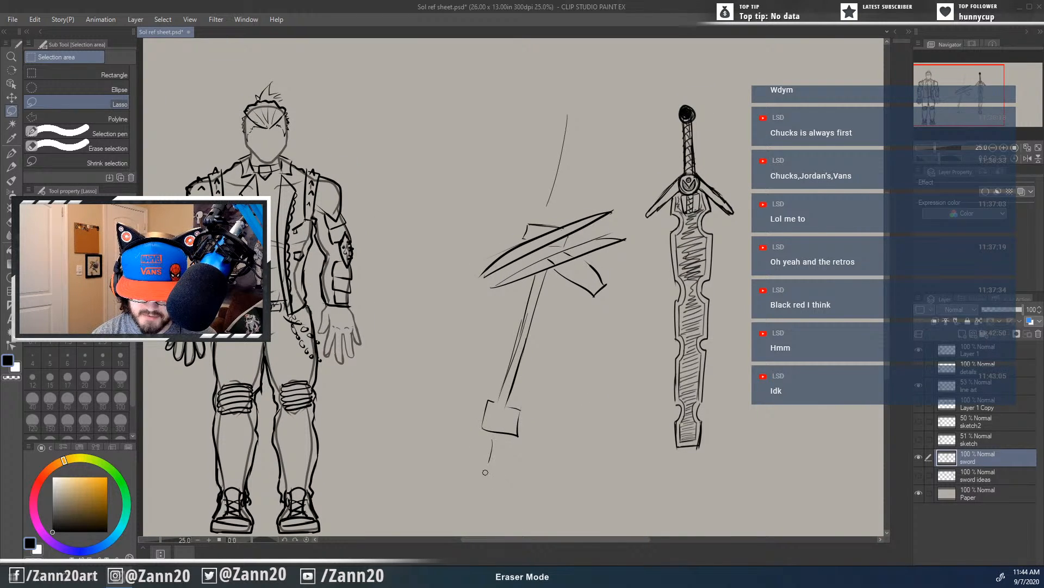
pyautogui.click(934, 353)
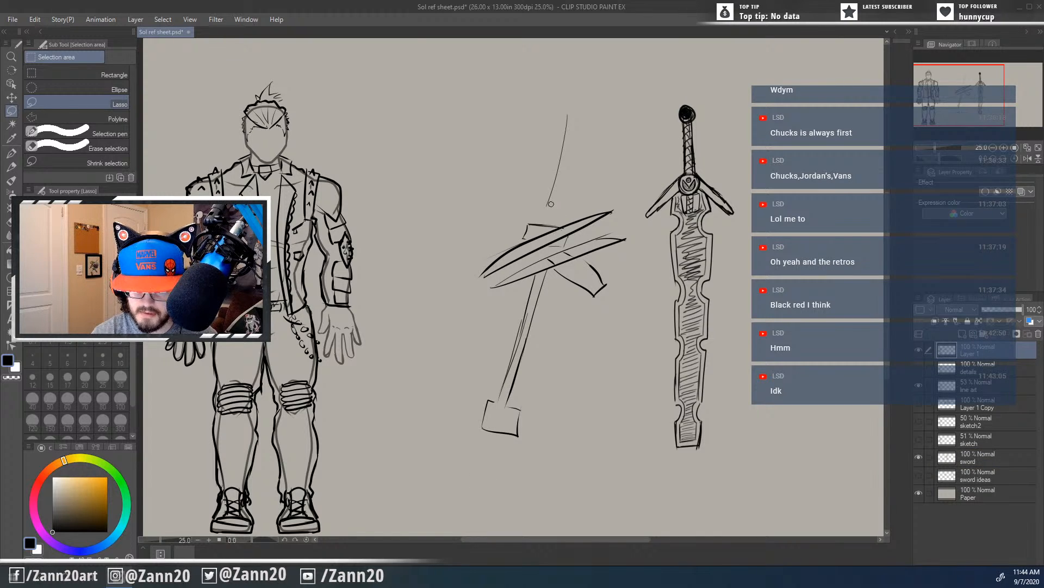
pyautogui.moveTo(551, 204); pyautogui.dragTo(570, 98)
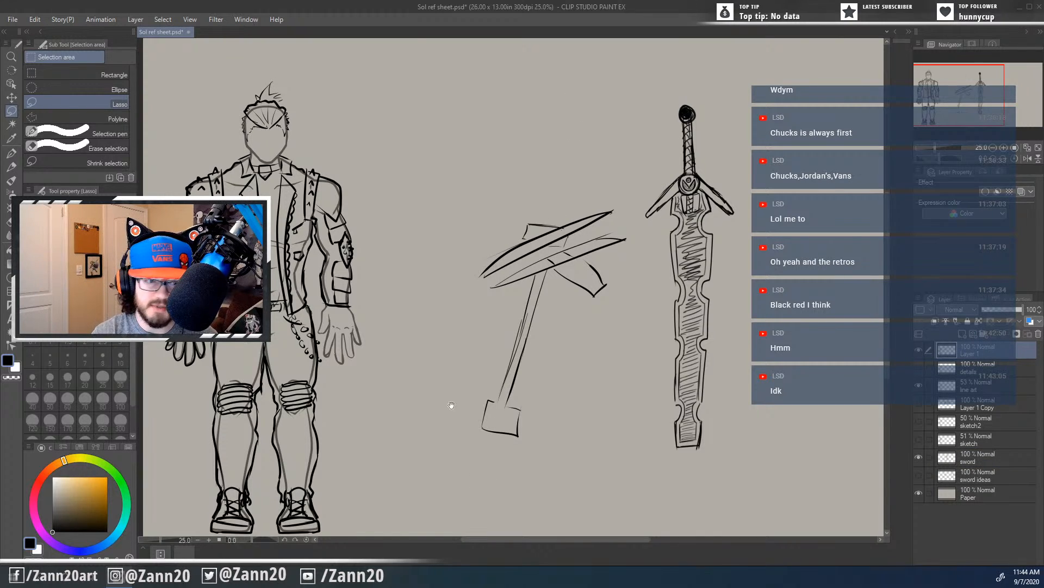
# Step: Try to draw a narrow panel with the G-pen on the shin of the leg without the chain
pyautogui.moveTo(451, 405); pyautogui.dragTo(514, 368)
pyautogui.press('p')
pyautogui.press('e')
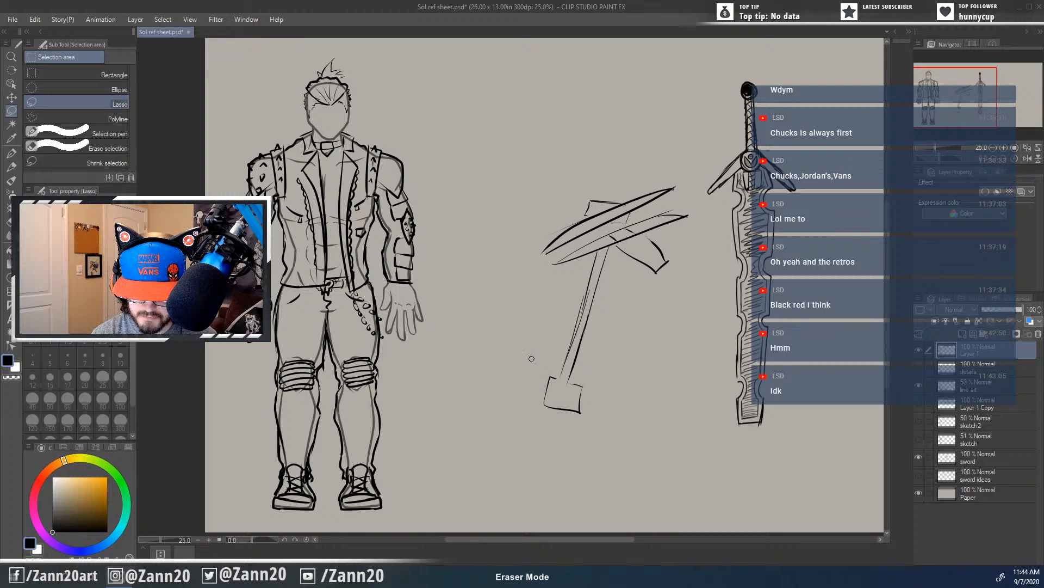
pyautogui.press('p')
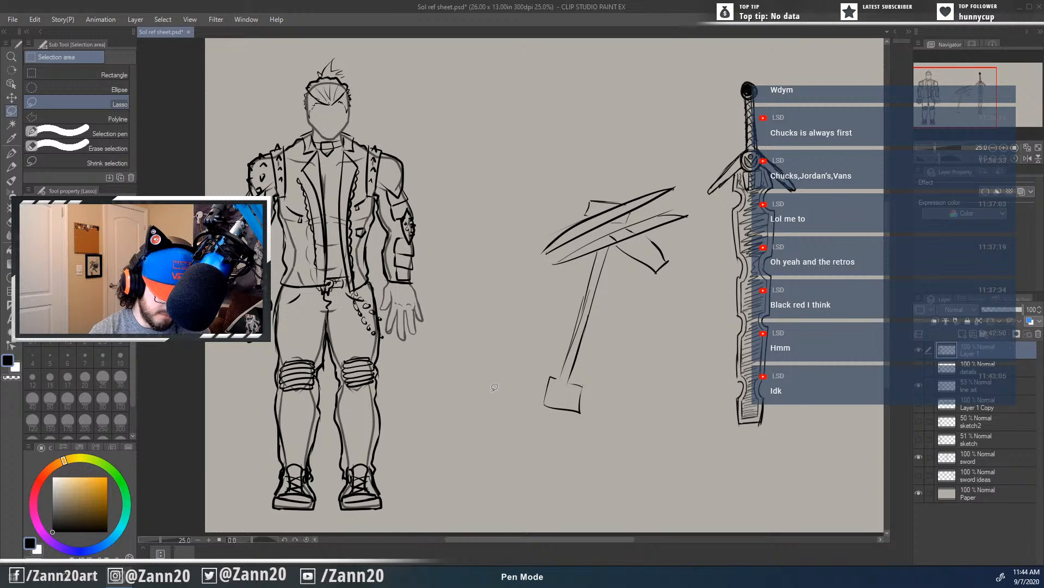
pyautogui.press('p')
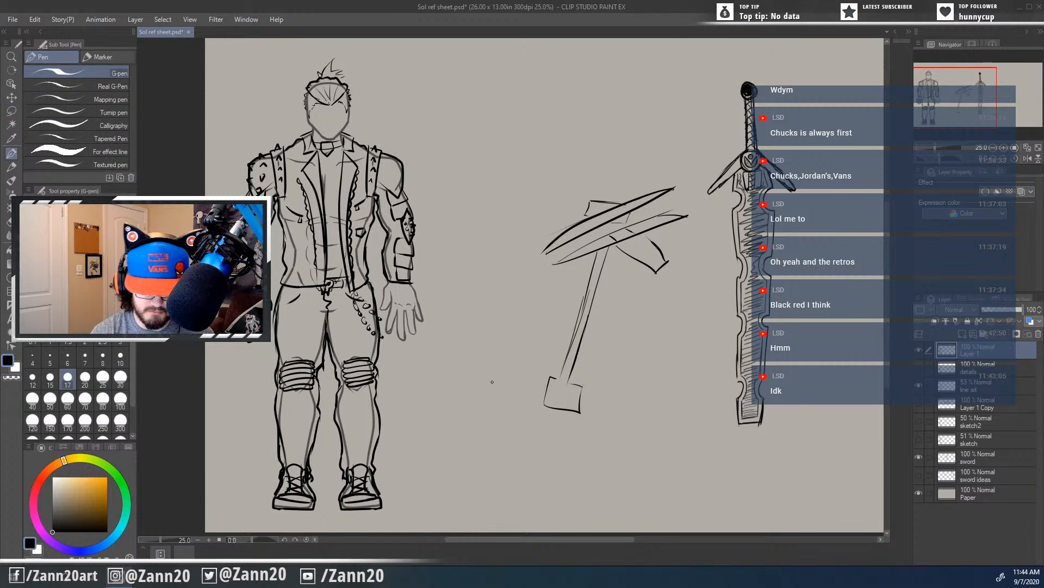
pyautogui.moveTo(597, 384); pyautogui.dragTo(571, 405)
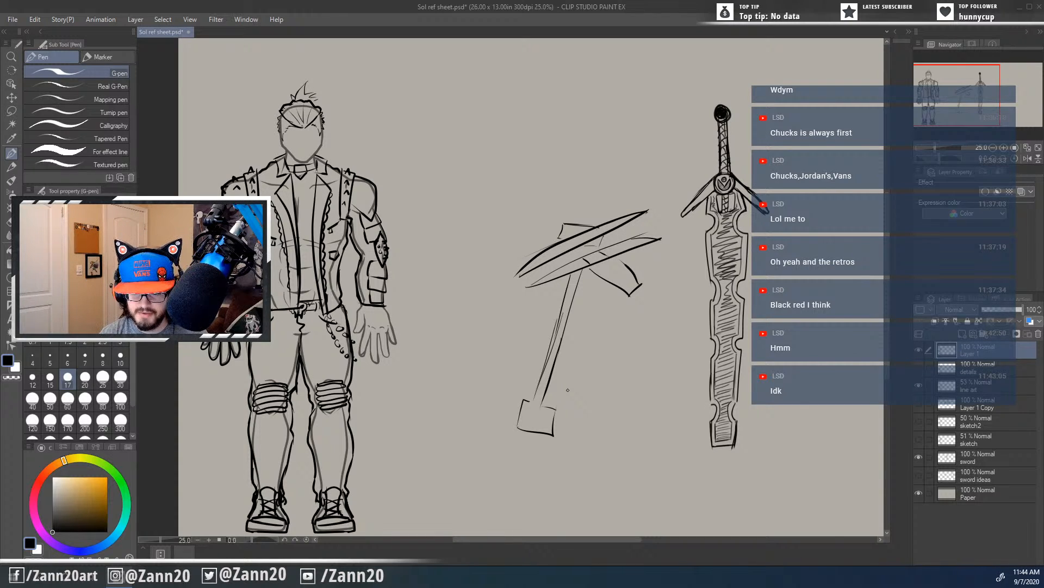
pyautogui.moveTo(568, 390); pyautogui.dragTo(601, 339)
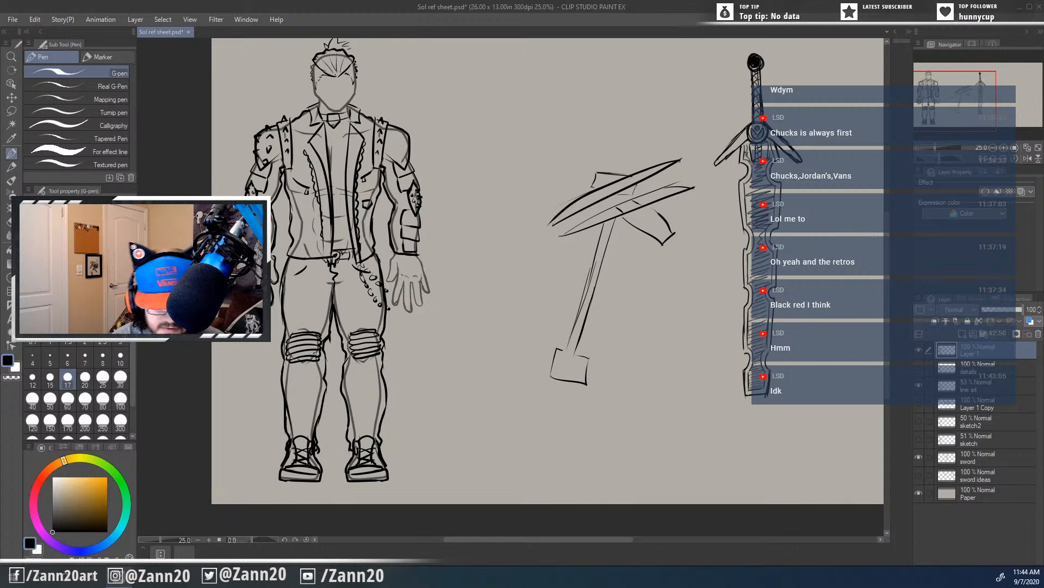
pyautogui.moveTo(295, 371)
pyautogui.mouseDown()
pyautogui.moveTo(297, 432)
pyautogui.moveTo(298, 369)
pyautogui.moveTo(309, 419)
pyautogui.mouseUp()
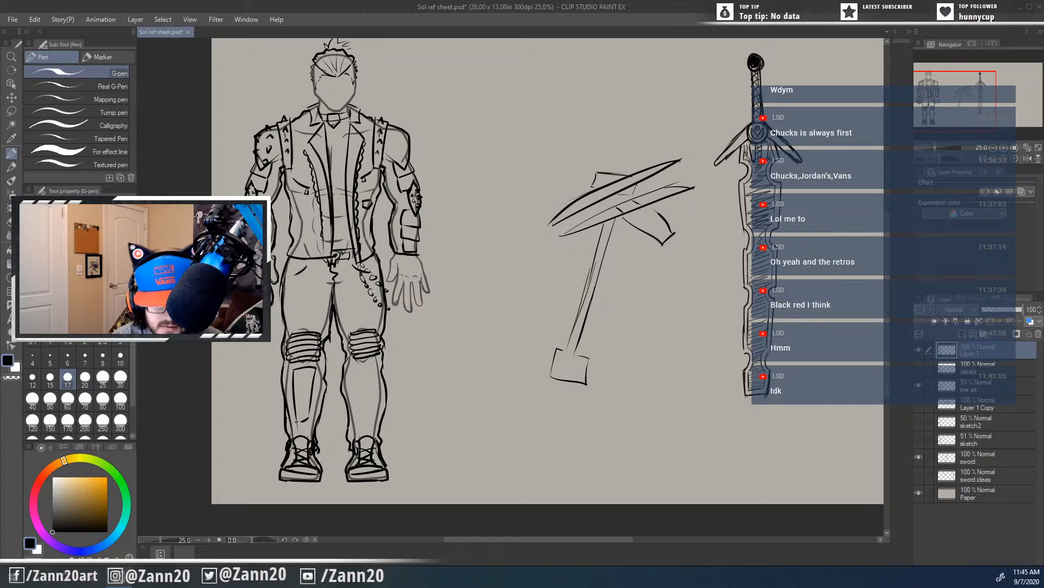
# Step: Draw a small flapped pocket on the outer thigh of the leg without the chain
pyautogui.moveTo(298, 280)
pyautogui.mouseDown()
pyautogui.moveTo(289, 313)
pyautogui.moveTo(289, 278)
pyautogui.mouseUp()
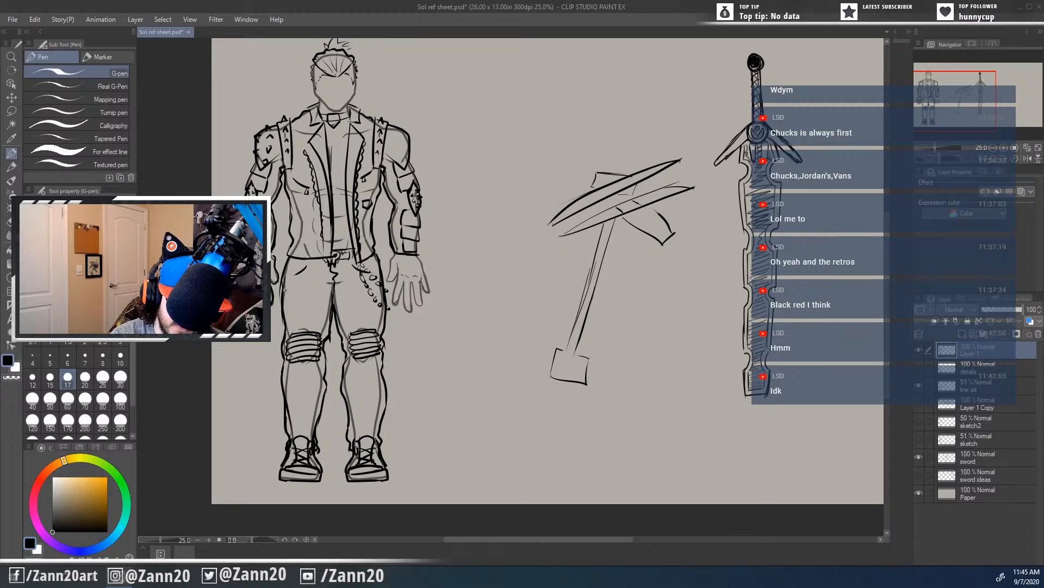
pyautogui.moveTo(279, 292)
pyautogui.mouseDown()
pyautogui.moveTo(295, 300)
pyautogui.moveTo(278, 306)
pyautogui.moveTo(295, 326)
pyautogui.moveTo(291, 312)
pyautogui.mouseUp()
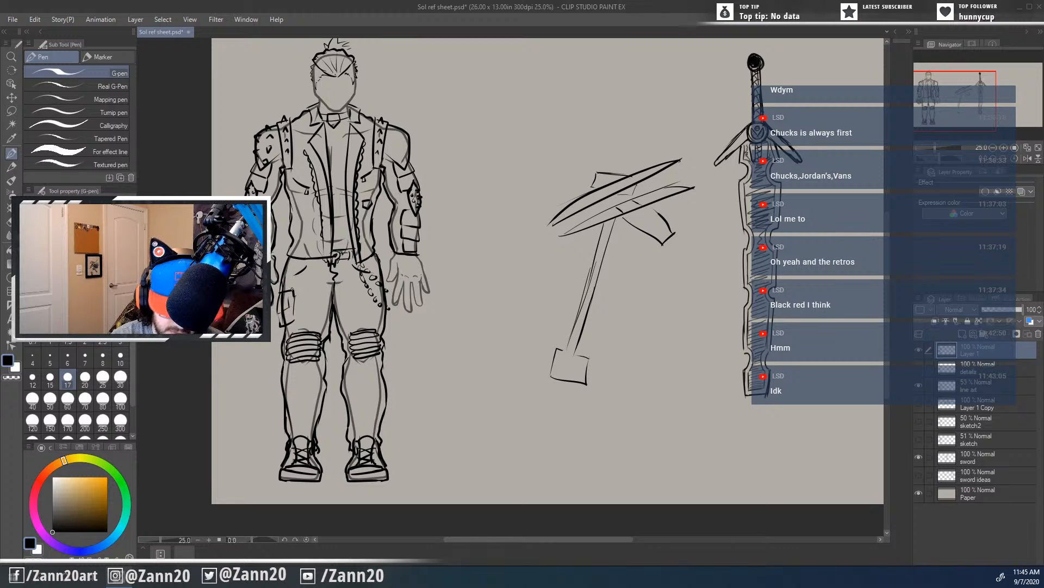
# Step: Undo the strokes of the flapped pocket on the outer thigh
pyautogui.hotkey('ctrl', 'z')
pyautogui.hotkey('ctrl', 'z')
pyautogui.hotkey('ctrl', 'z')
pyautogui.hotkey('ctrl', 'z')
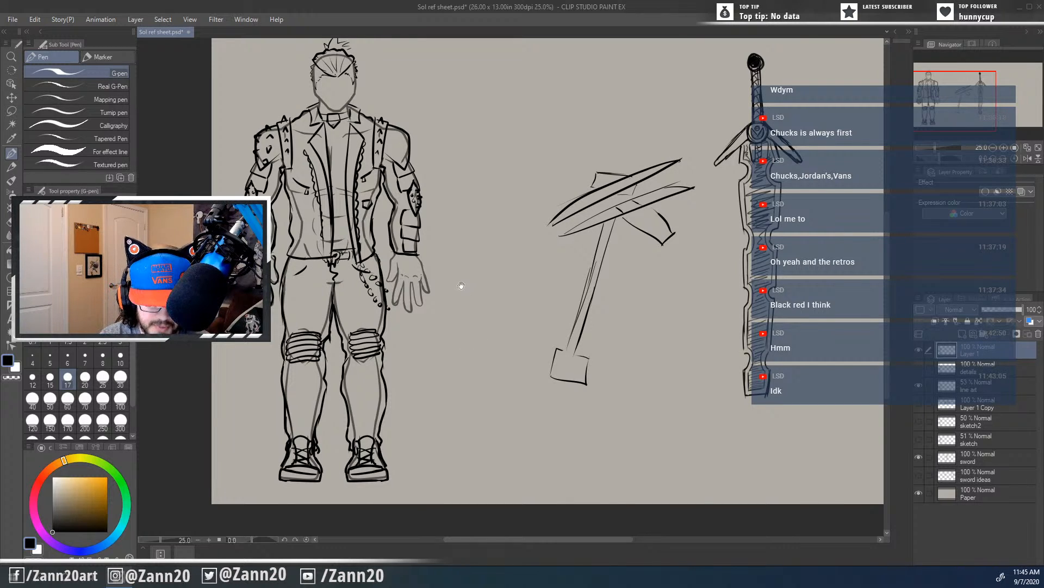
# Step: Shade the second weapon's head with G-pen hatching along both blades, the small centre block and the curved spike
pyautogui.scroll(1, 457, 294)
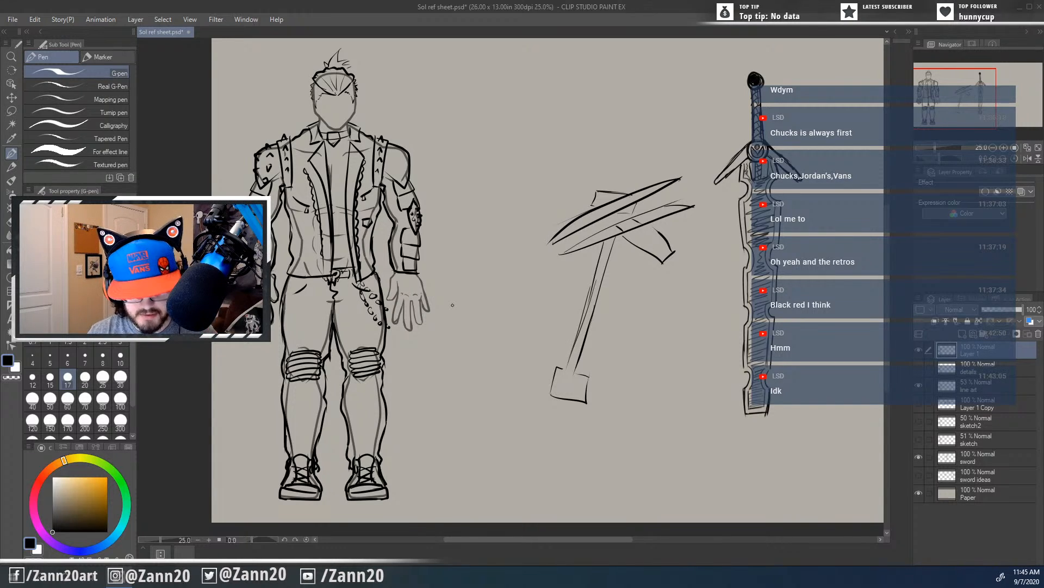
pyautogui.moveTo(616, 380); pyautogui.dragTo(581, 372)
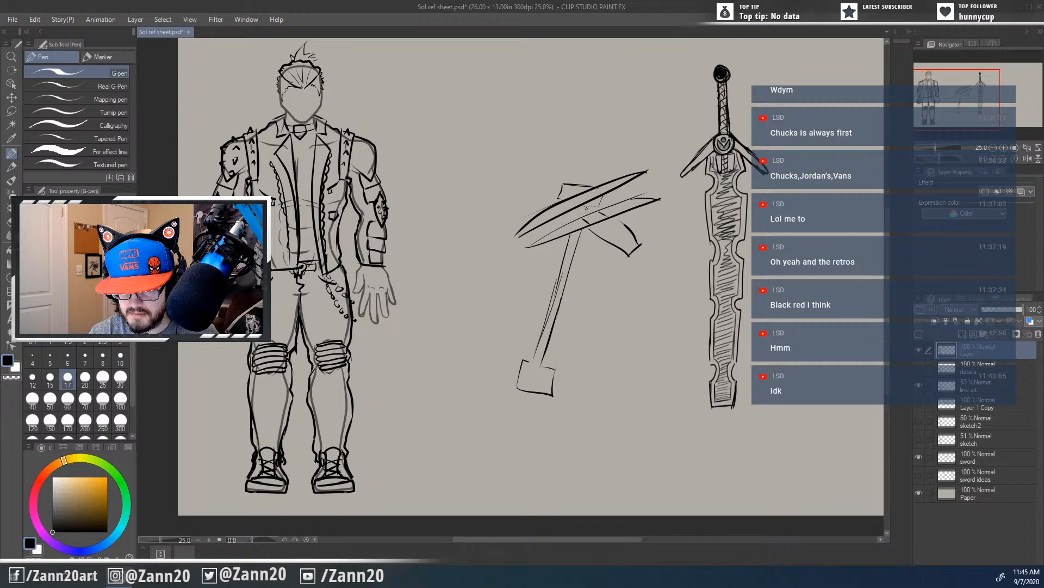
pyautogui.press('e')
pyautogui.press('p')
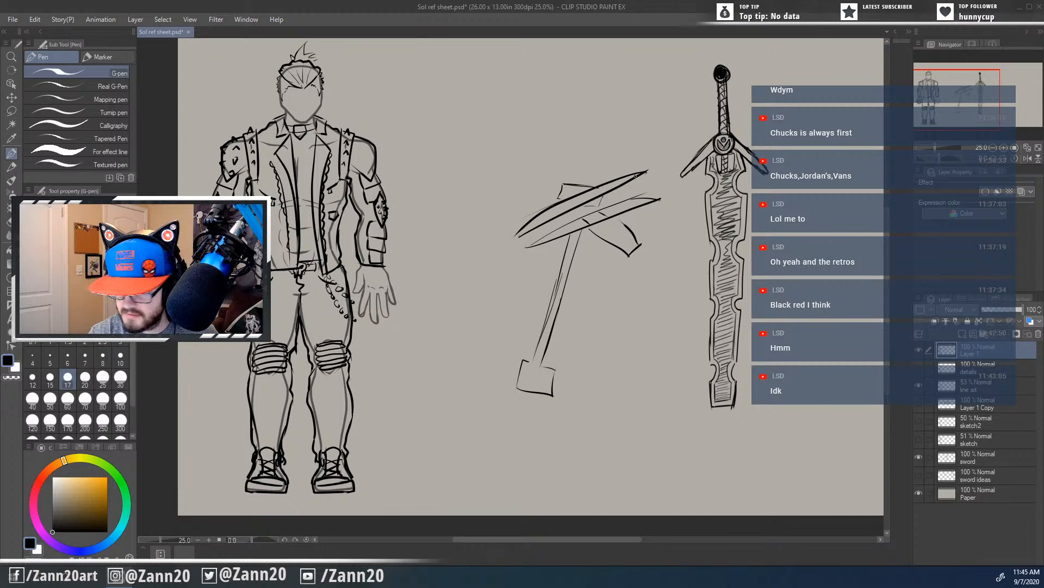
pyautogui.moveTo(634, 175); pyautogui.dragTo(521, 231)
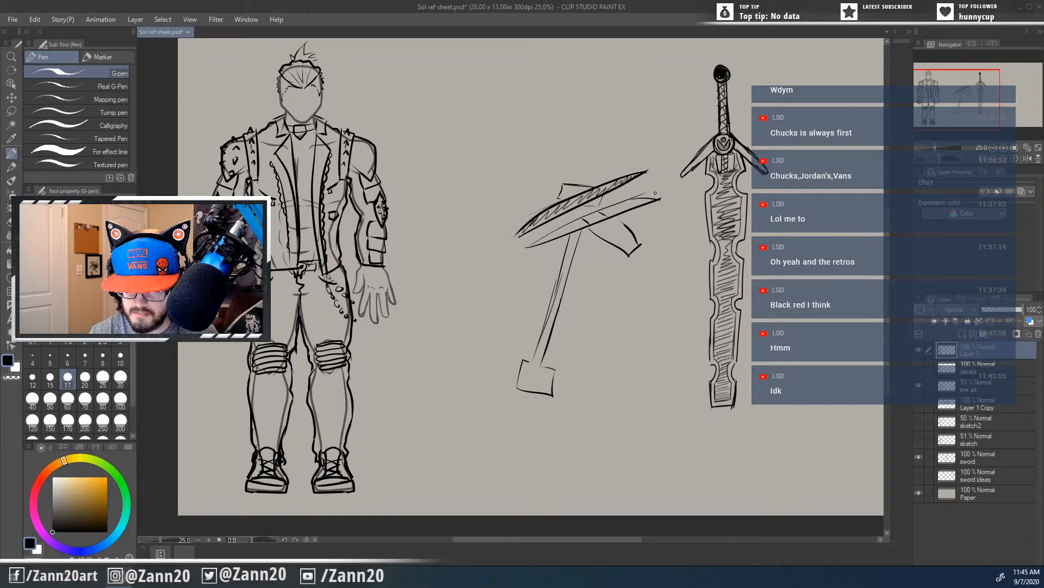
pyautogui.moveTo(655, 192)
pyautogui.mouseDown()
pyautogui.moveTo(652, 183)
pyautogui.moveTo(601, 199)
pyautogui.moveTo(529, 231)
pyautogui.moveTo(521, 246)
pyautogui.mouseUp()
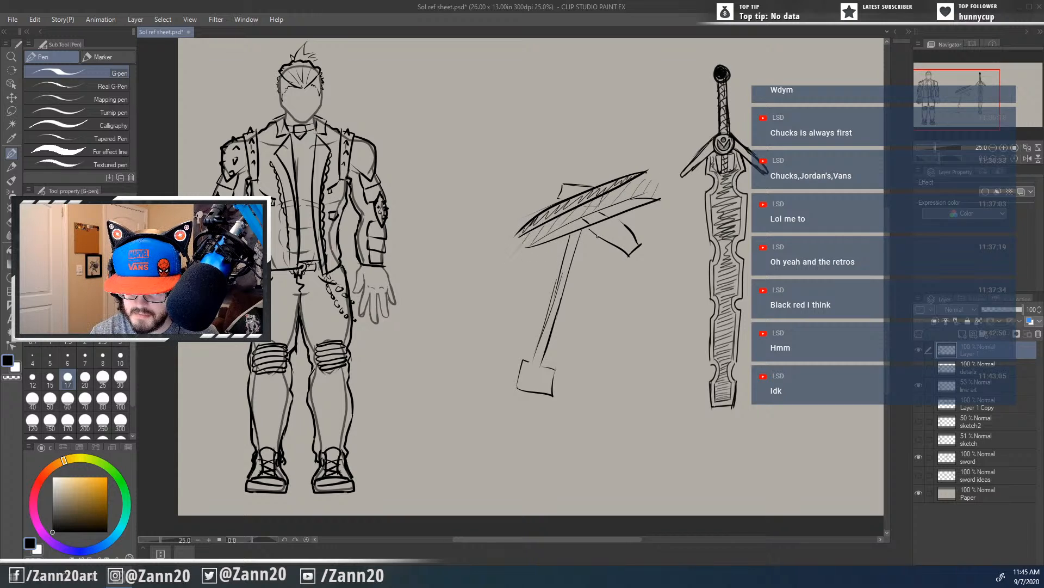
pyautogui.moveTo(593, 213)
pyautogui.mouseDown()
pyautogui.moveTo(583, 222)
pyautogui.moveTo(592, 223)
pyautogui.mouseUp()
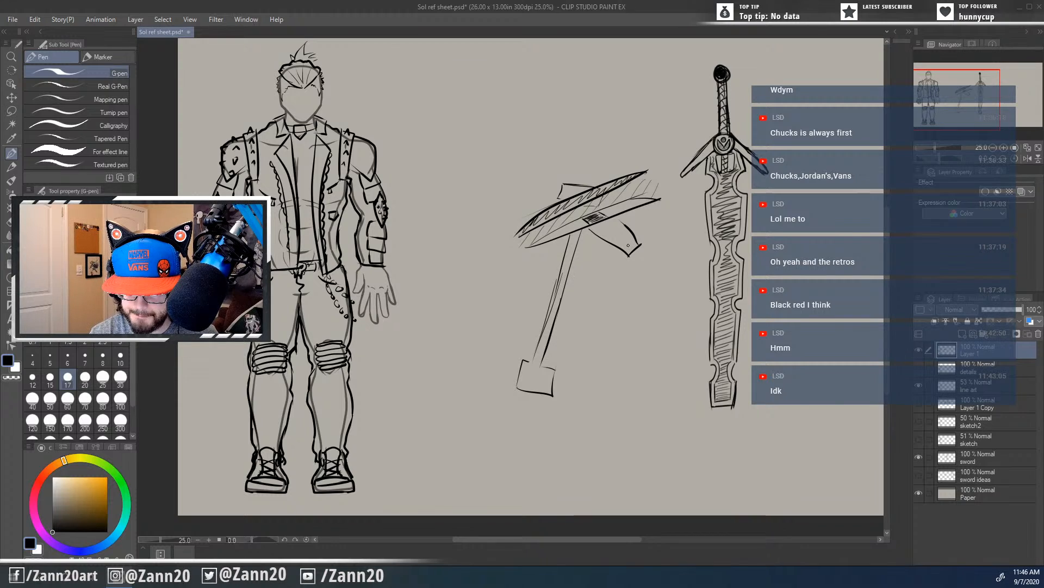
pyautogui.moveTo(611, 220)
pyautogui.mouseDown()
pyautogui.moveTo(599, 227)
pyautogui.moveTo(628, 248)
pyautogui.moveTo(610, 232)
pyautogui.moveTo(622, 245)
pyautogui.moveTo(595, 242)
pyautogui.moveTo(629, 255)
pyautogui.mouseUp()
pyautogui.moveTo(603, 216); pyautogui.dragTo(638, 244)
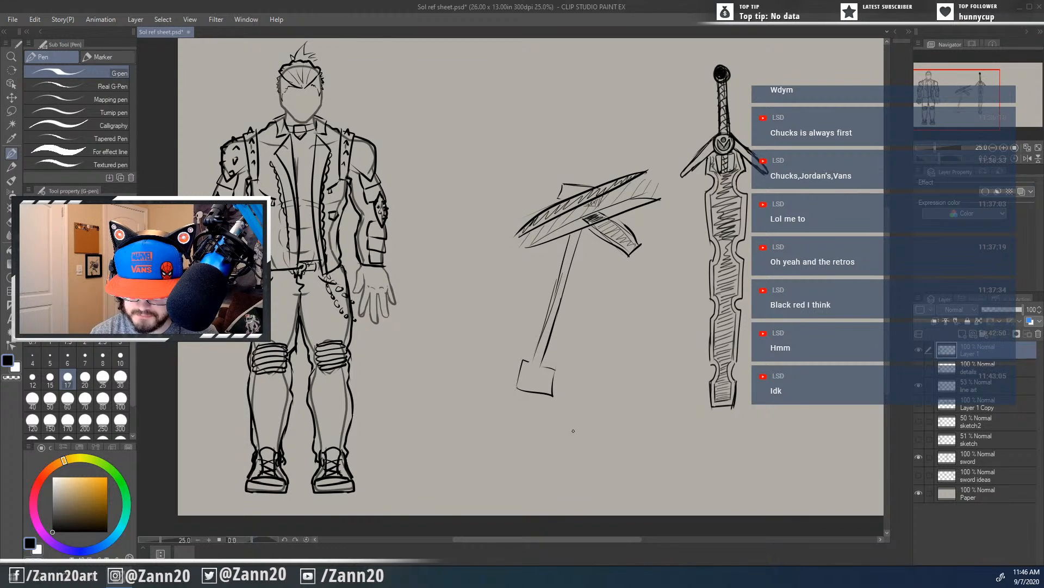
# Step: Try to sketch a large tilted square in the empty space between the character and the second weapon
pyautogui.moveTo(605, 418); pyautogui.dragTo(587, 430)
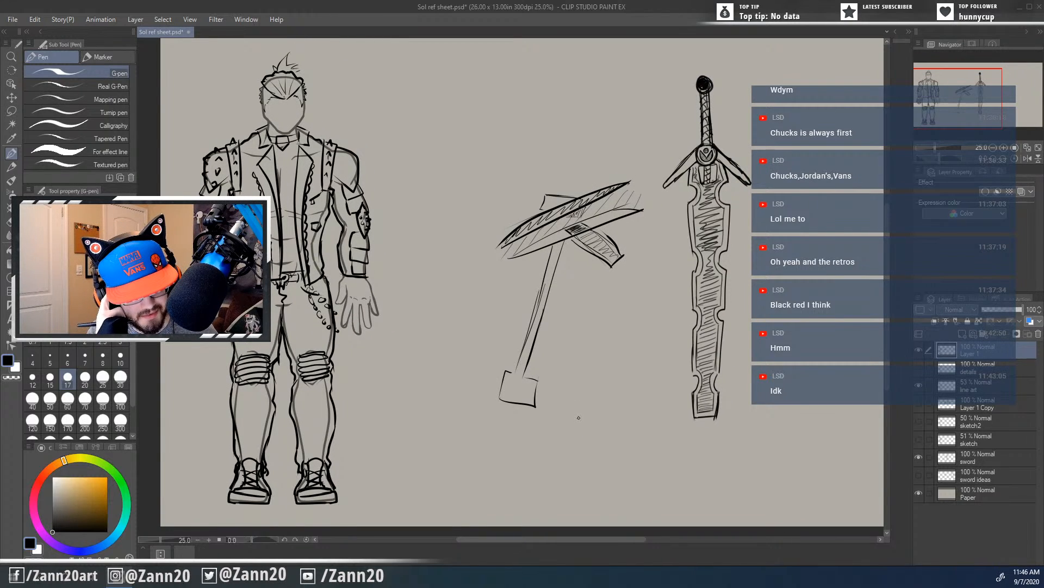
pyautogui.scroll(-1, 600, 356)
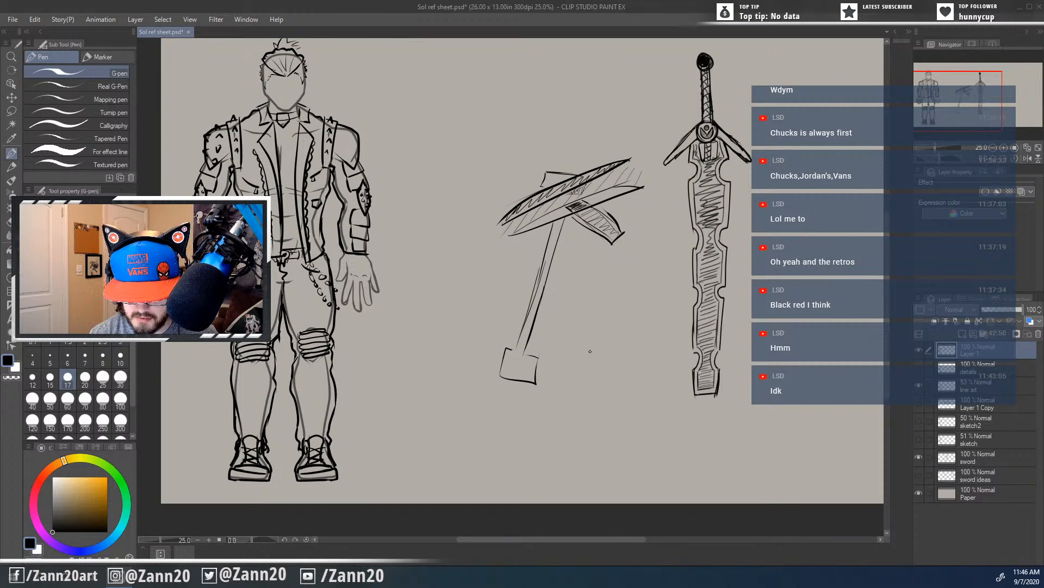
pyautogui.moveTo(506, 420); pyautogui.dragTo(529, 396)
pyautogui.moveTo(530, 317)
pyautogui.mouseDown()
pyautogui.moveTo(534, 378)
pyautogui.moveTo(579, 364)
pyautogui.mouseUp()
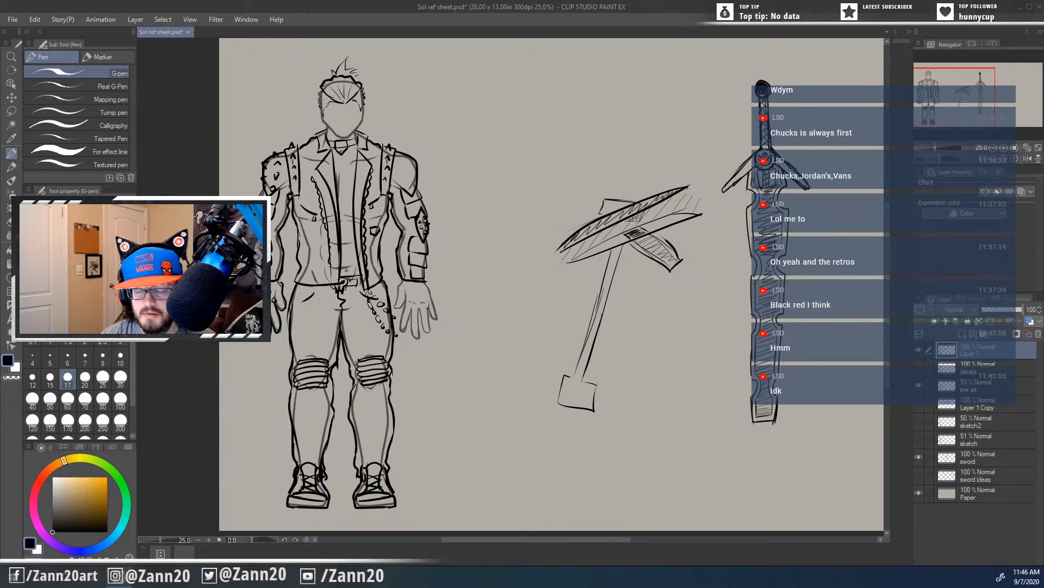
pyautogui.moveTo(691, 397); pyautogui.dragTo(657, 415)
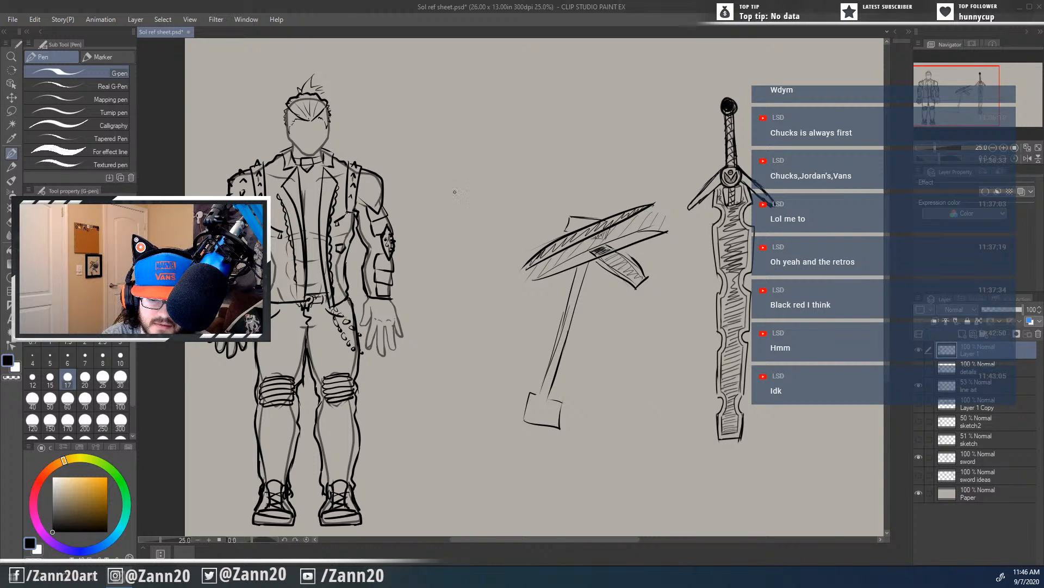
pyautogui.moveTo(487, 141)
pyautogui.mouseDown()
pyautogui.moveTo(447, 162)
pyautogui.moveTo(477, 213)
pyautogui.mouseUp()
pyautogui.moveTo(491, 141)
pyautogui.mouseDown()
pyautogui.moveTo(511, 175)
pyautogui.moveTo(469, 209)
pyautogui.mouseUp()
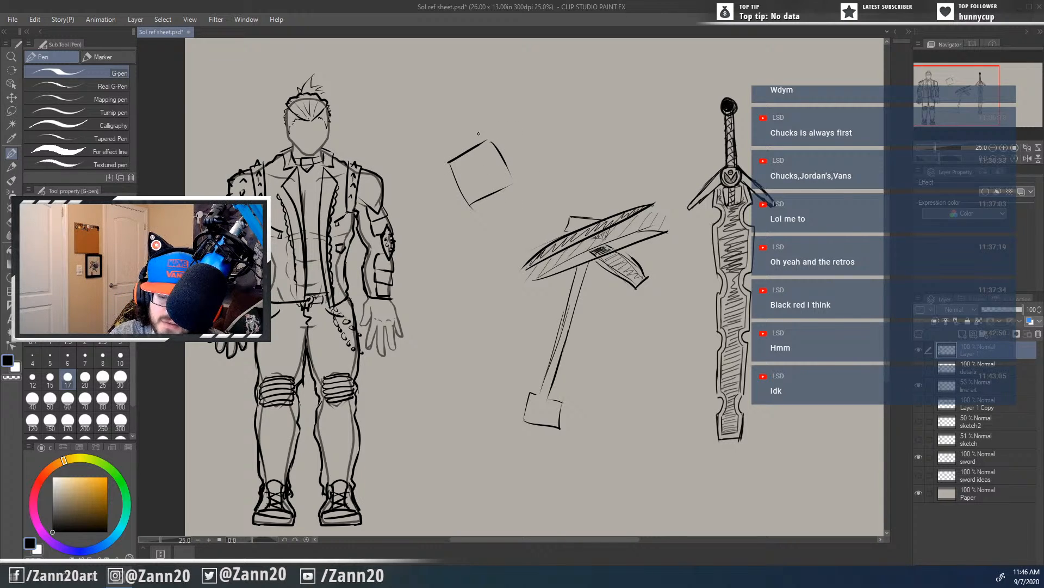
pyautogui.moveTo(448, 164)
pyautogui.mouseDown()
pyautogui.moveTo(475, 205)
pyautogui.moveTo(521, 179)
pyautogui.mouseUp()
pyautogui.moveTo(489, 141)
pyautogui.mouseDown()
pyautogui.moveTo(505, 161)
pyautogui.moveTo(476, 146)
pyautogui.mouseUp()
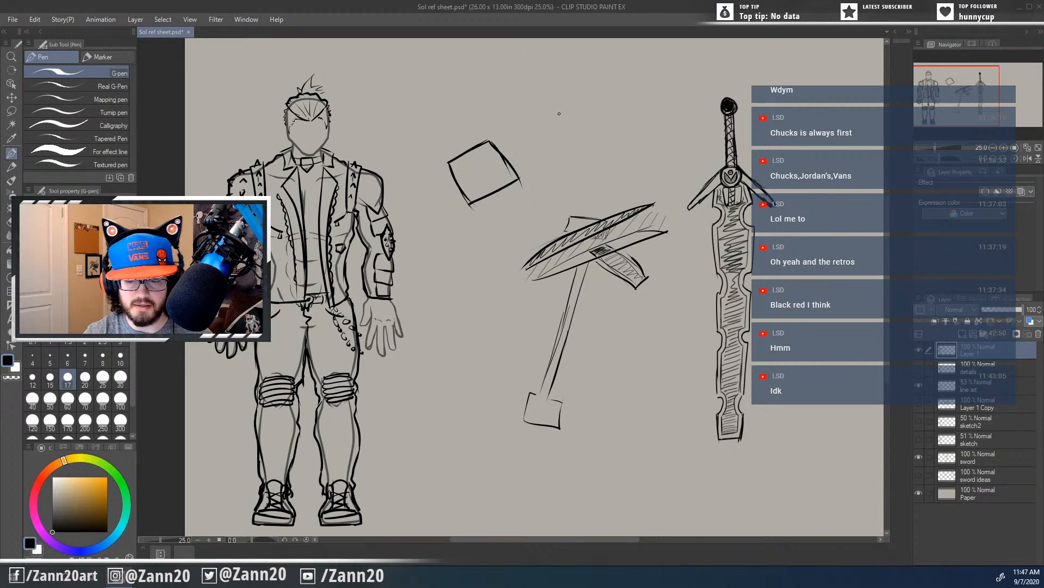
# Step: Draw a small diamond emblem with a swirl inside above the second weapon and erase the large tilted square
pyautogui.moveTo(559, 117)
pyautogui.mouseDown()
pyautogui.moveTo(583, 121)
pyautogui.moveTo(572, 143)
pyautogui.moveTo(537, 128)
pyautogui.moveTo(559, 150)
pyautogui.mouseUp()
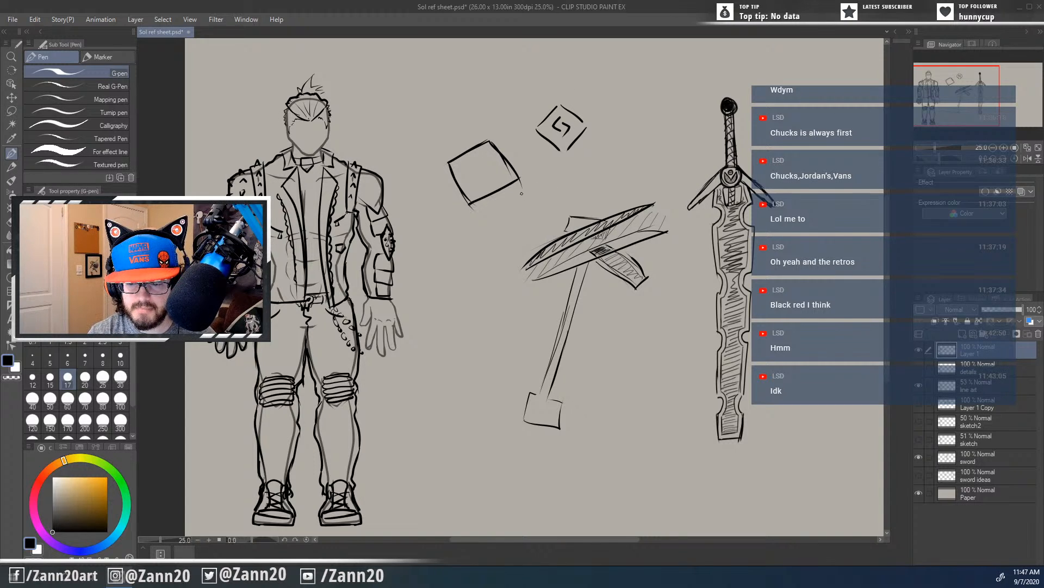
pyautogui.moveTo(521, 193)
pyautogui.mouseDown()
pyautogui.moveTo(488, 139)
pyautogui.moveTo(438, 172)
pyautogui.moveTo(489, 146)
pyautogui.moveTo(457, 173)
pyautogui.moveTo(480, 219)
pyautogui.moveTo(471, 198)
pyautogui.moveTo(496, 171)
pyautogui.mouseUp()
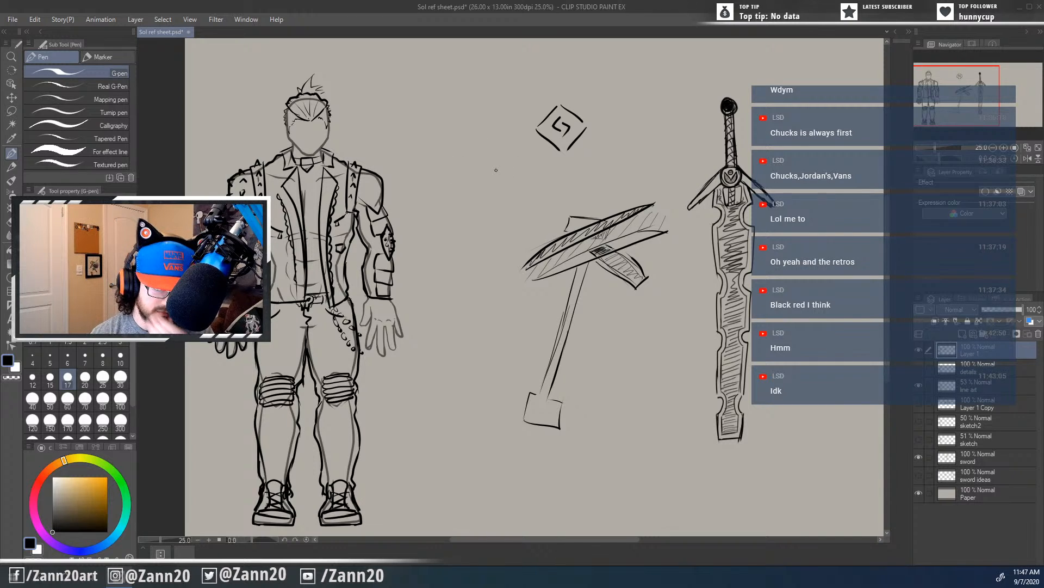
pyautogui.press('p')
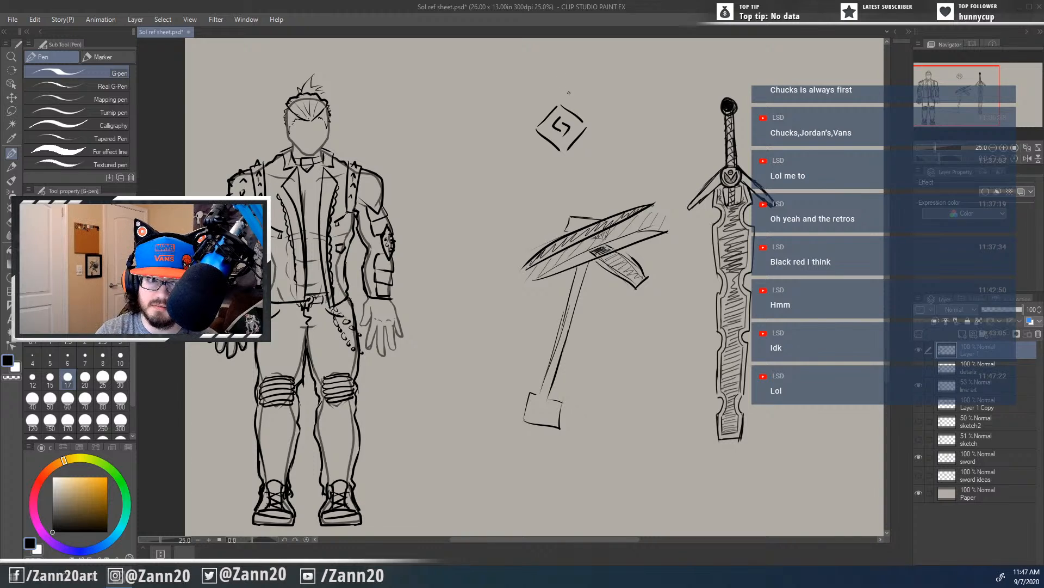
# Step: Handwrite a short three-line note starting with "magical" beside the diamond emblem
pyautogui.moveTo(562, 89)
pyautogui.mouseDown()
pyautogui.moveTo(581, 89)
pyautogui.moveTo(582, 99)
pyautogui.moveTo(607, 75)
pyautogui.moveTo(589, 106)
pyautogui.mouseUp()
pyautogui.moveTo(592, 97)
pyautogui.mouseDown()
pyautogui.moveTo(609, 92)
pyautogui.moveTo(605, 116)
pyautogui.moveTo(617, 117)
pyautogui.mouseUp()
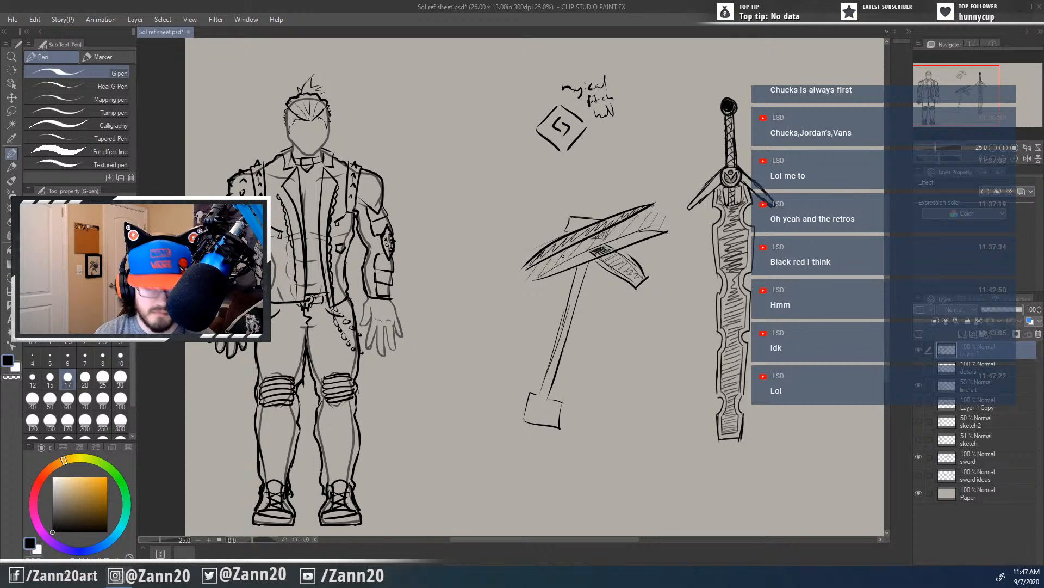
# Step: Lasso the whole second weapon and cut it from Layer 1
pyautogui.moveTo(525, 420); pyautogui.dragTo(585, 400)
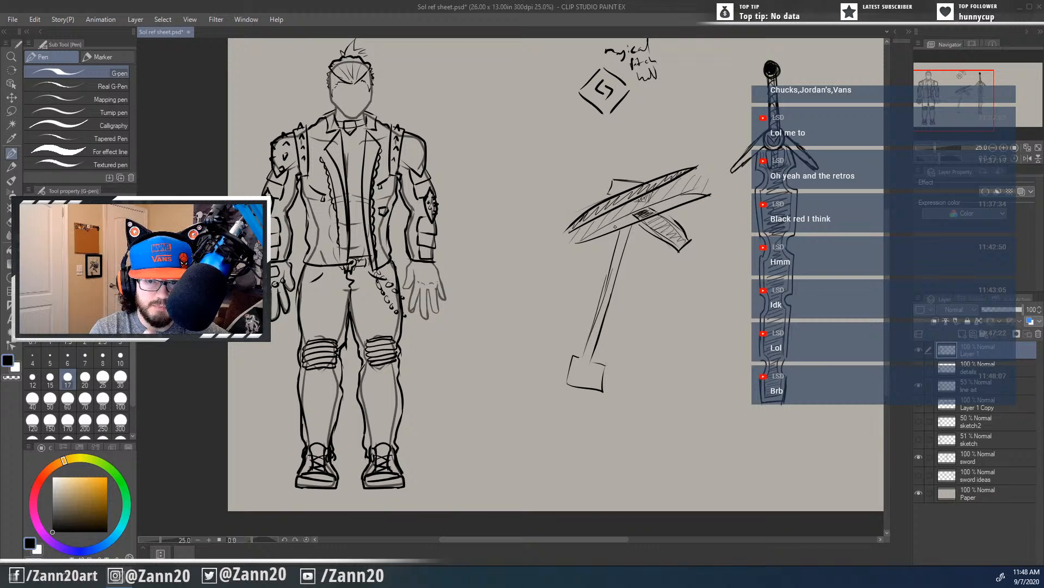
pyautogui.moveTo(665, 388); pyautogui.dragTo(568, 396)
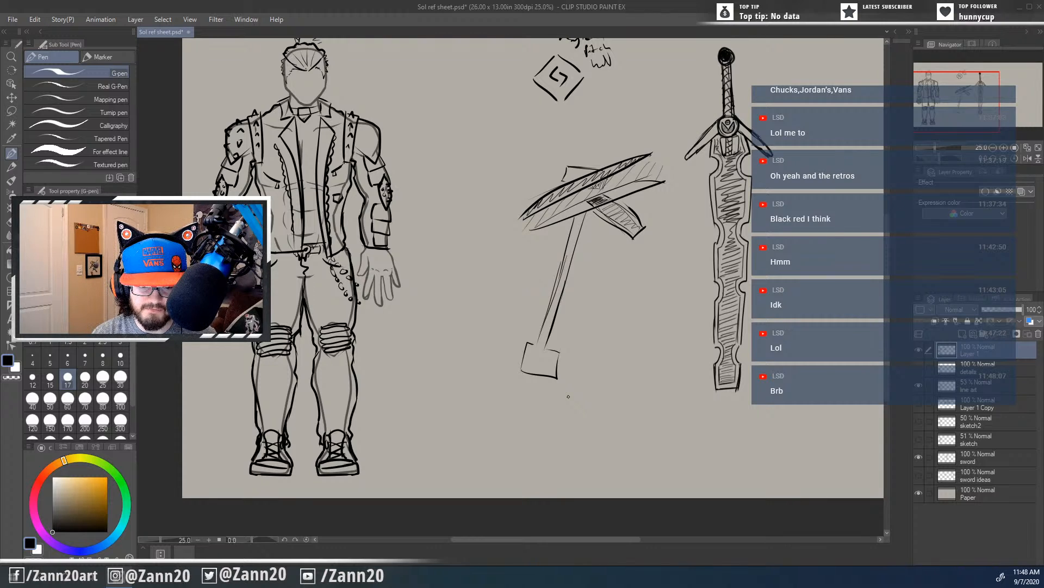
pyautogui.moveTo(753, 399); pyautogui.dragTo(654, 480)
pyautogui.moveTo(679, 451); pyautogui.dragTo(685, 444)
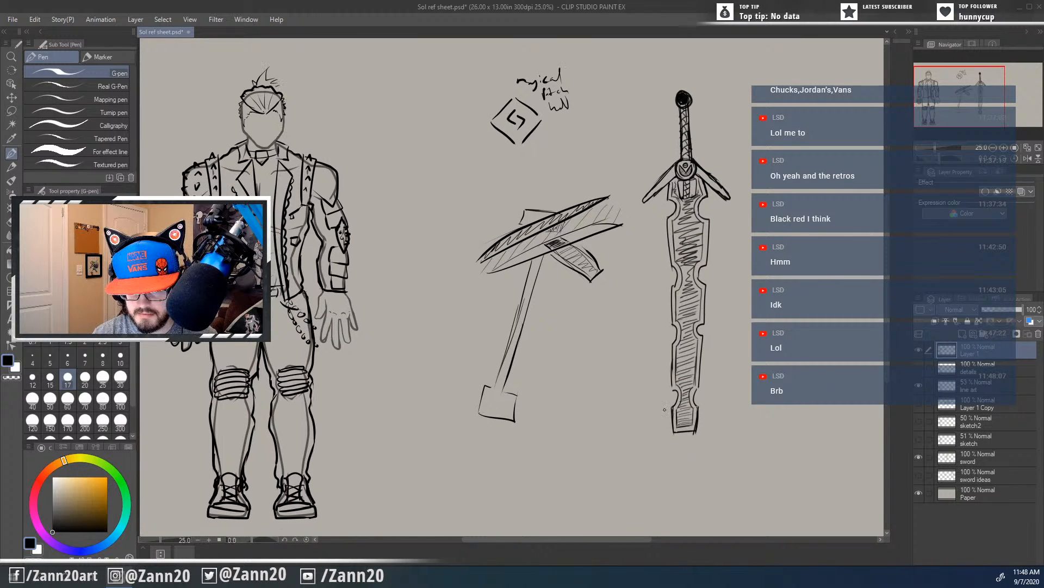
pyautogui.press('m')
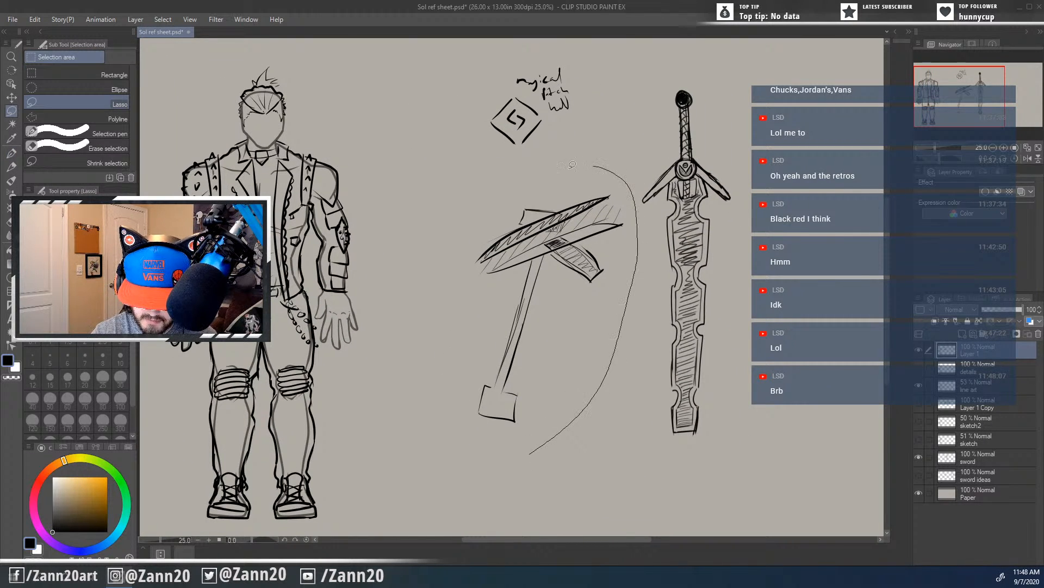
pyautogui.press('Delete')
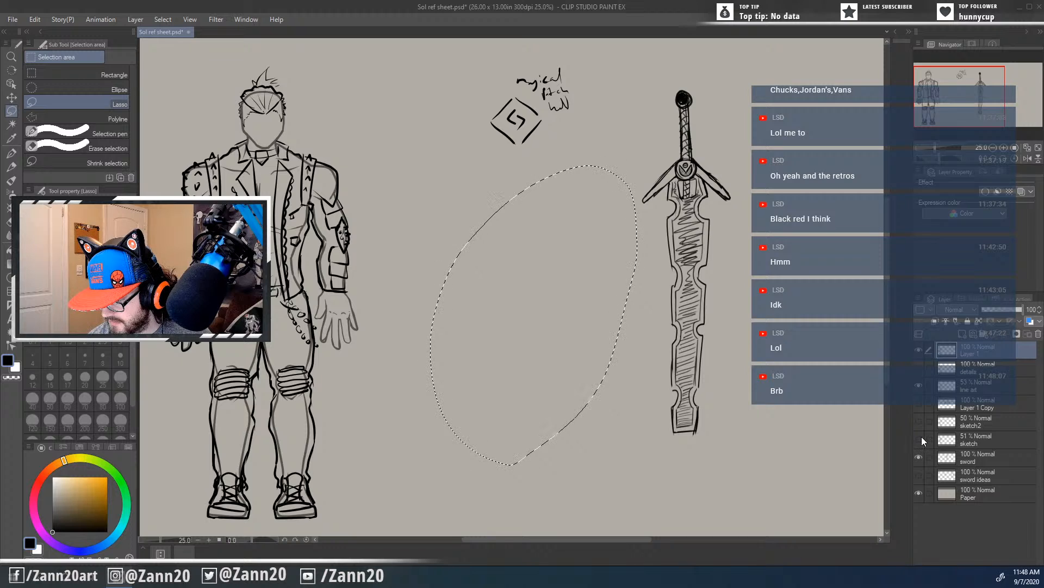
# Step: Examine the contents of the hidden sketch2, sketch and Layer 1 Copy layers by switching their visibility on and off
pyautogui.click(918, 422)
pyautogui.click(918, 422)
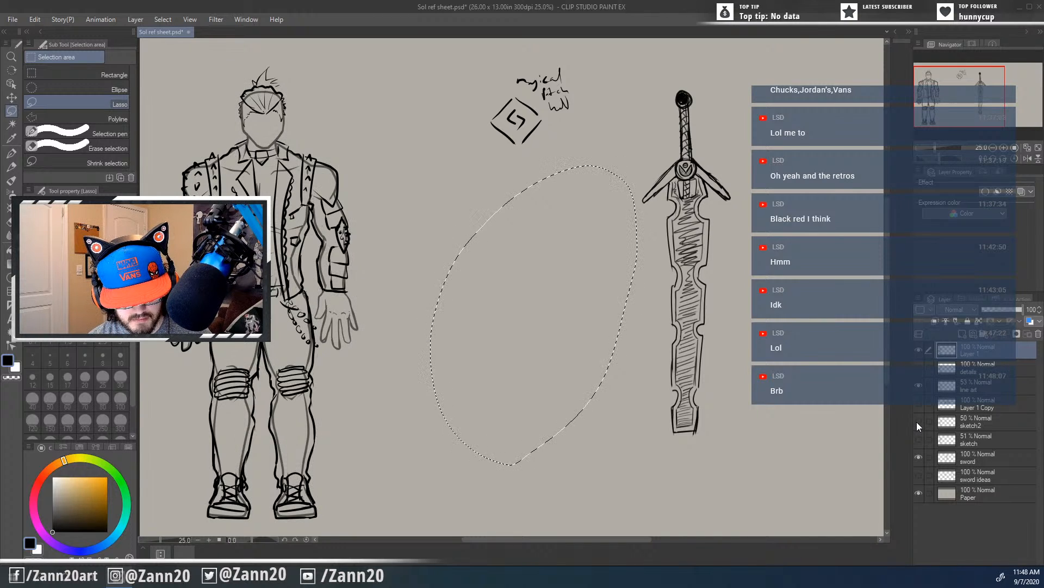
pyautogui.click(918, 421)
pyautogui.click(918, 423)
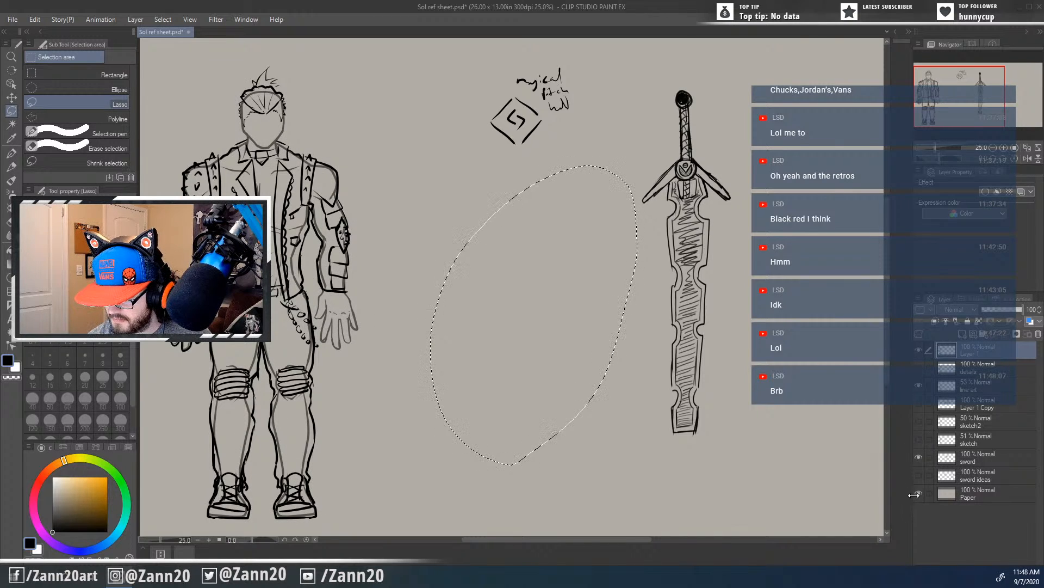
pyautogui.click(919, 439)
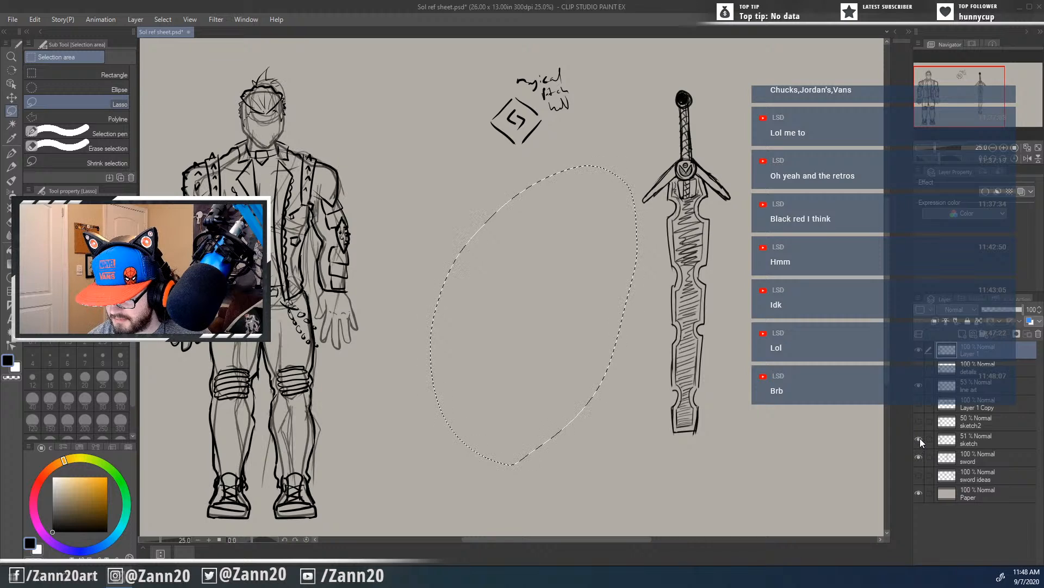
pyautogui.click(917, 440)
pyautogui.click(917, 439)
pyautogui.click(917, 439)
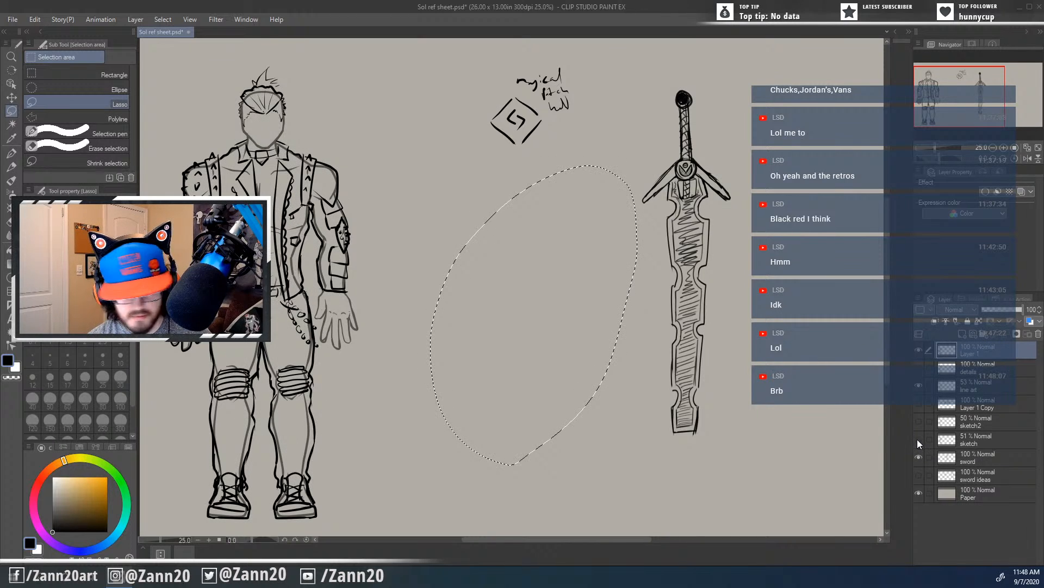
pyautogui.click(919, 404)
pyautogui.click(919, 403)
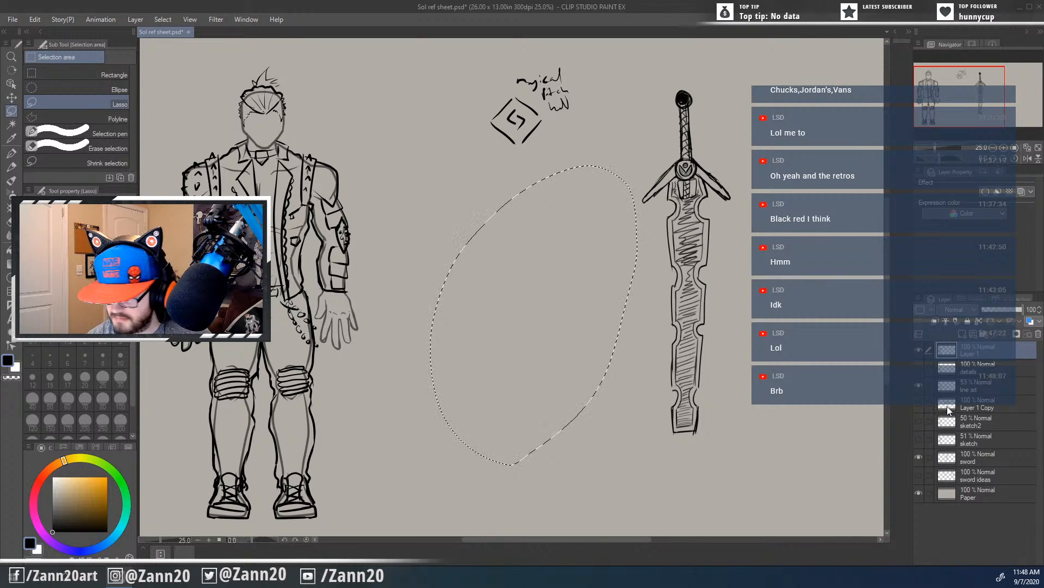
# Step: Paste the cut weapon as a new layer directly above Layer 1 Copy
pyautogui.click(948, 406)
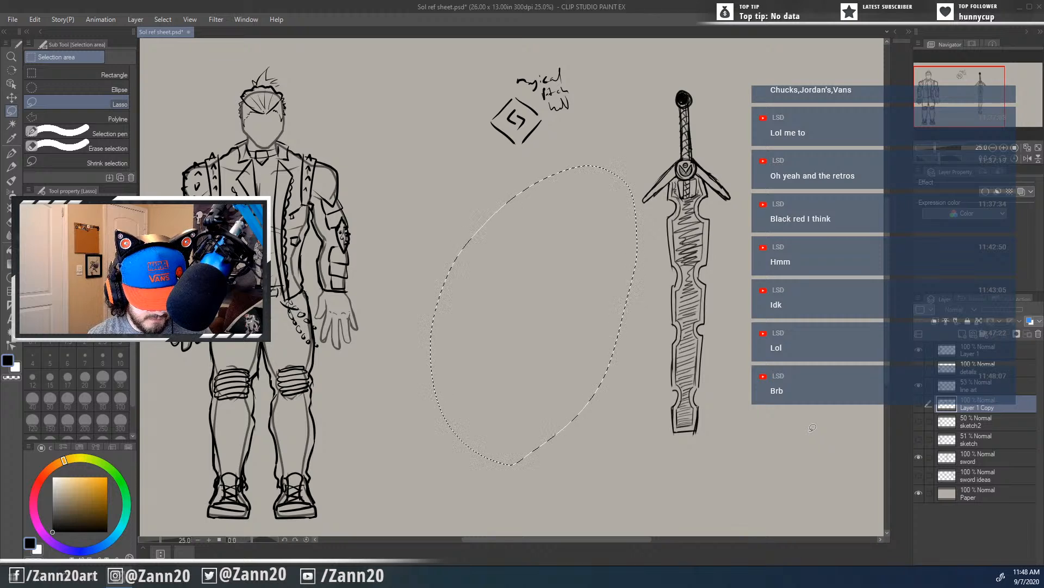
pyautogui.hotkey('ctrl', 'c')
pyautogui.hotkey('ctrl', 'v')
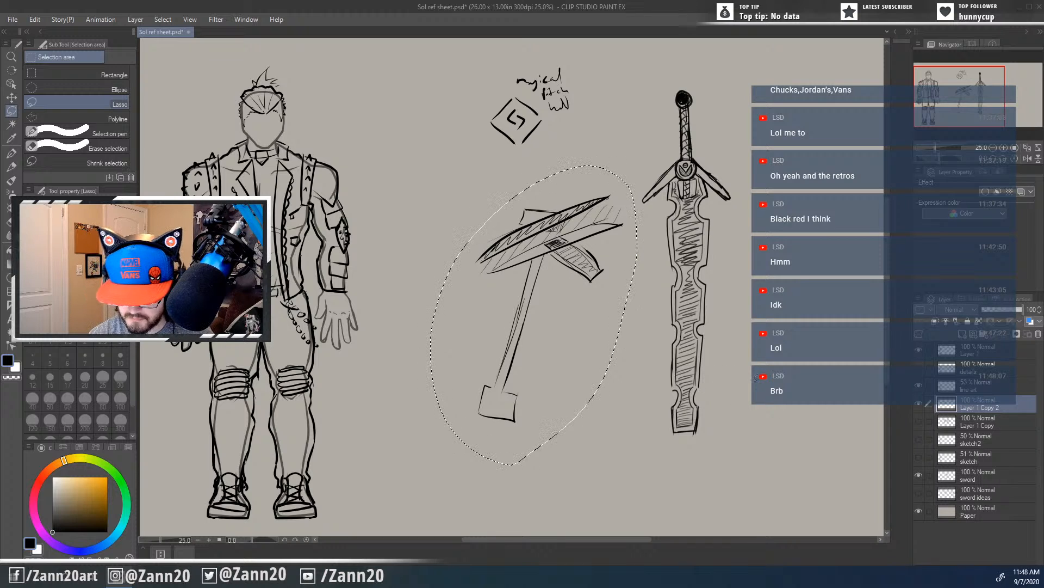
# Step: Show Layer 1 Copy, move the pasted weapon to the right of the sword and jacket pieces, apply the transformation and deselect
pyautogui.moveTo(754, 385); pyautogui.dragTo(550, 375)
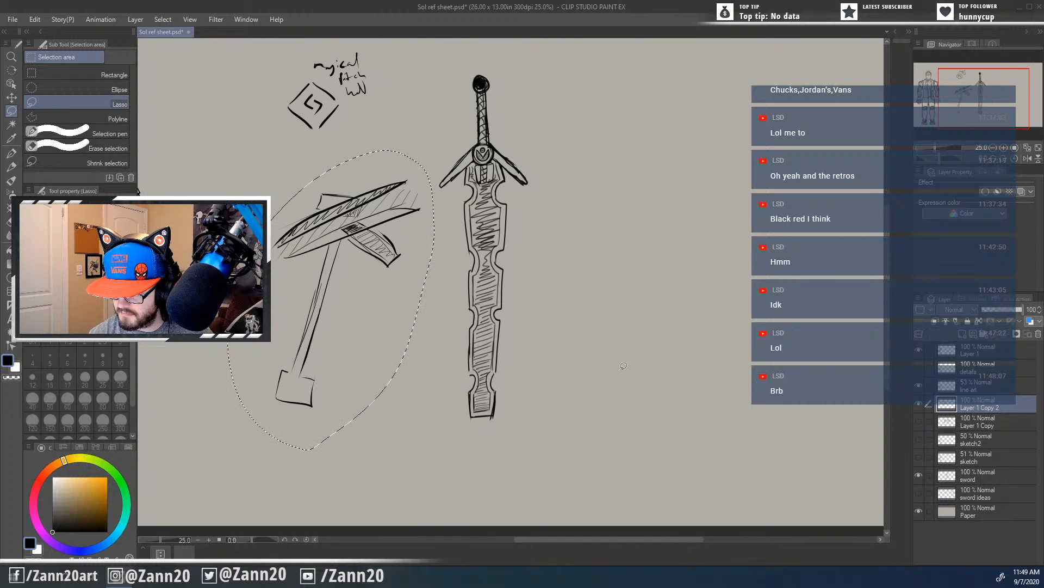
pyautogui.click(919, 421)
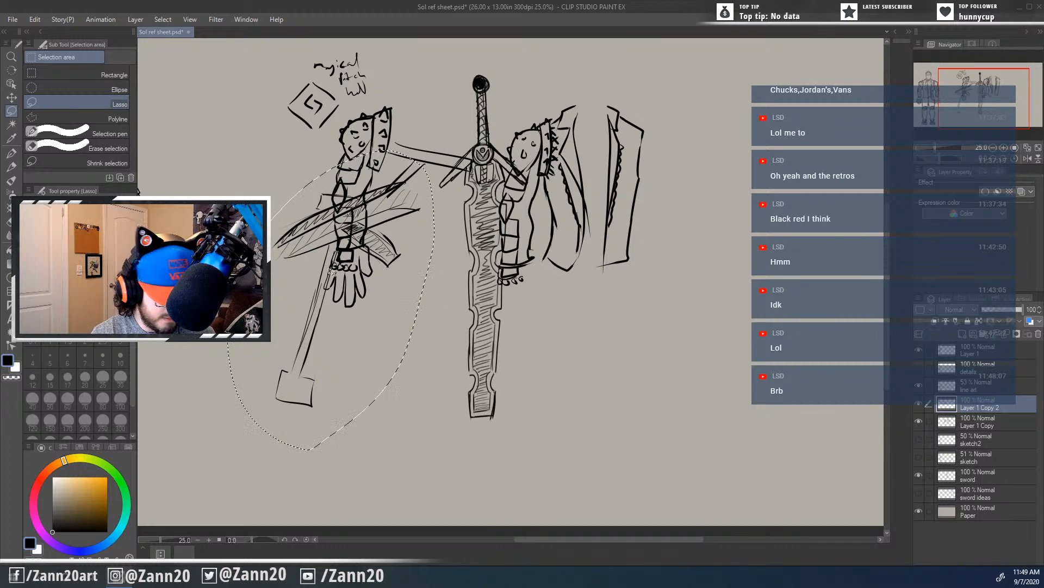
pyautogui.hotkey('ctrl', 't')
pyautogui.moveTo(332, 271); pyautogui.dragTo(741, 233)
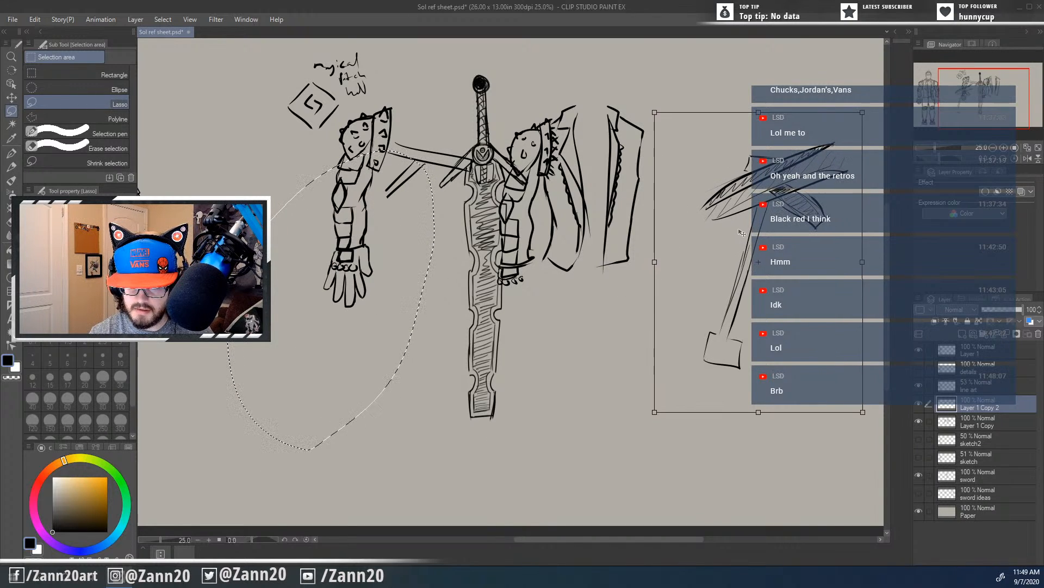
pyautogui.click(947, 417)
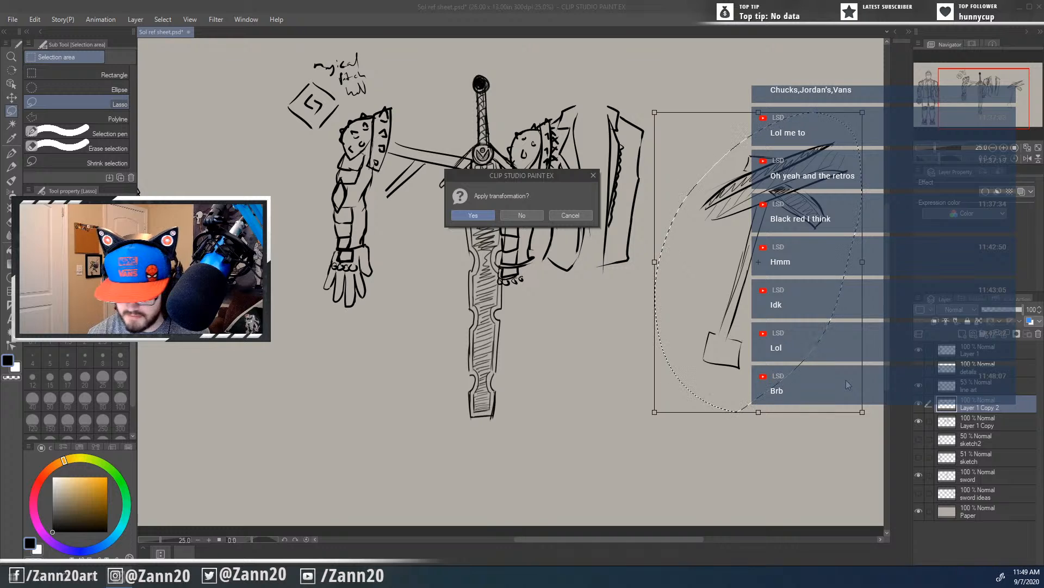
pyautogui.click(481, 215)
pyautogui.click(789, 405)
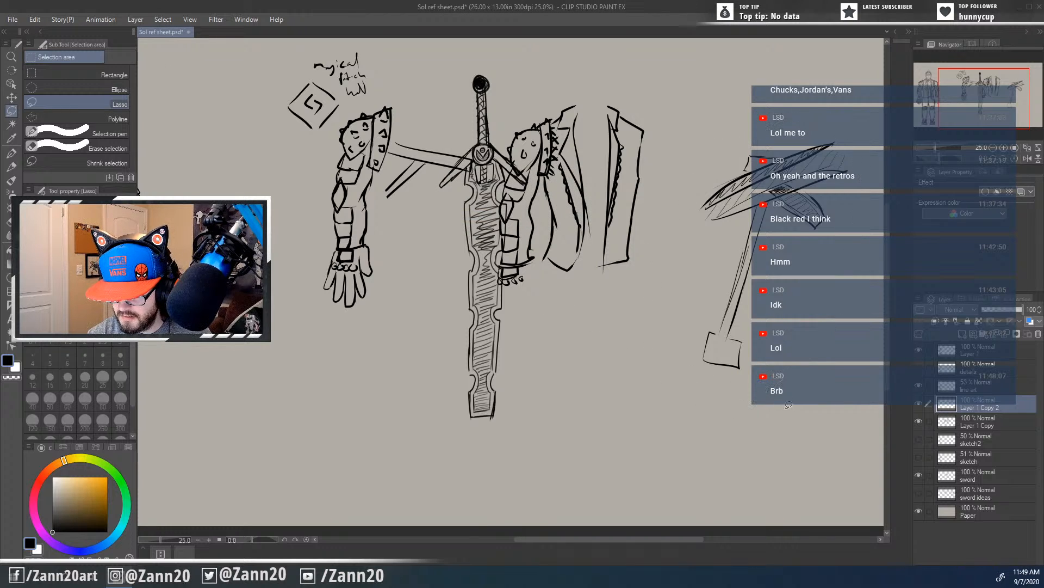
# Step: Check the contents of Layer 1 Copy by toggling its visibility, and merge it with Layer 1 Copy 2
pyautogui.moveTo(748, 379); pyautogui.dragTo(745, 418)
pyautogui.click(918, 421)
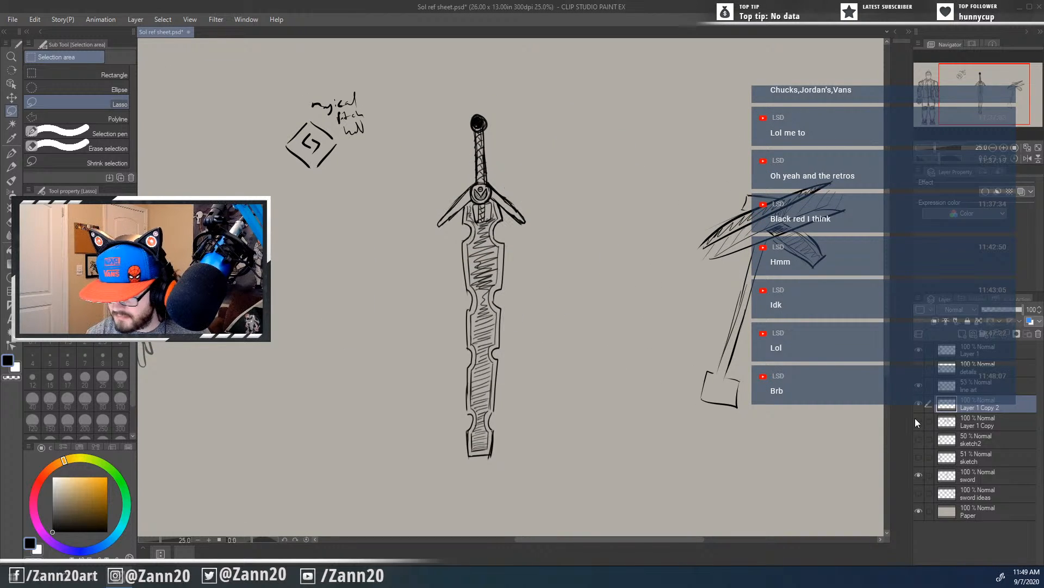
pyautogui.click(918, 420)
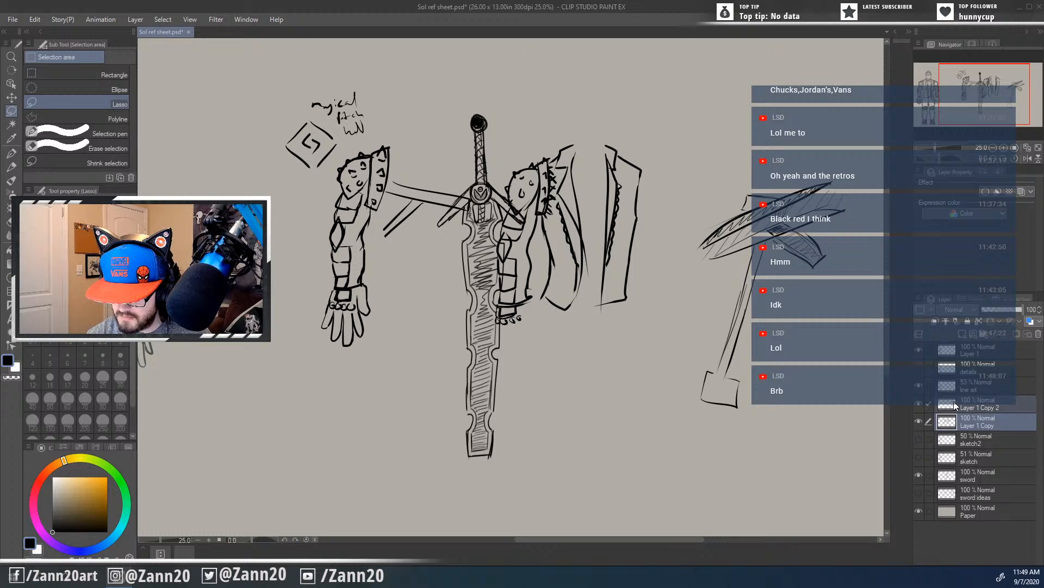
pyautogui.rightClick(955, 423)
pyautogui.click(862, 404)
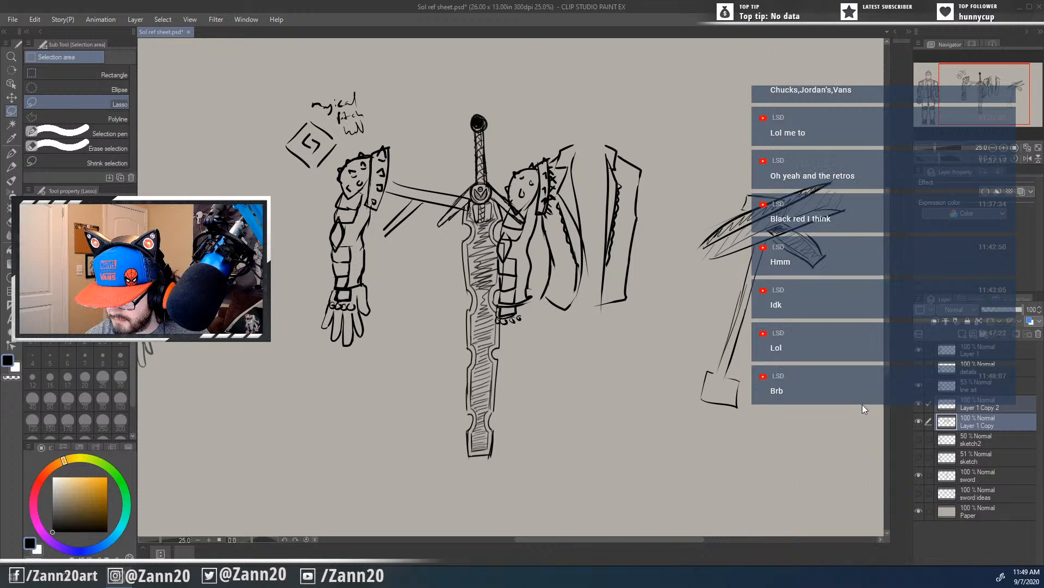
# Step: Rename the merged layer as secondary ideas and hide it
pyautogui.doubleClick(972, 410)
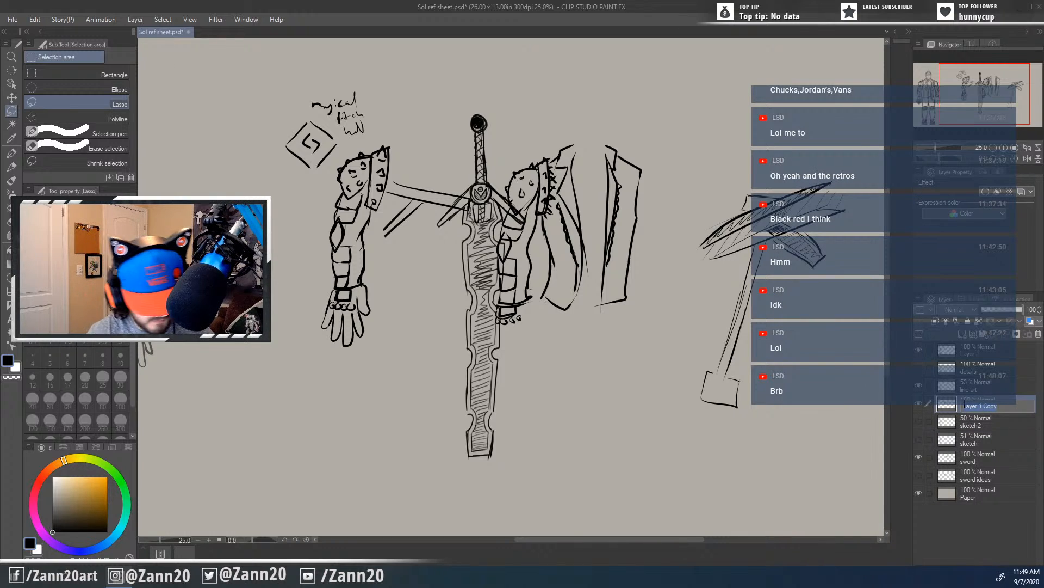
pyautogui.write('secondar')
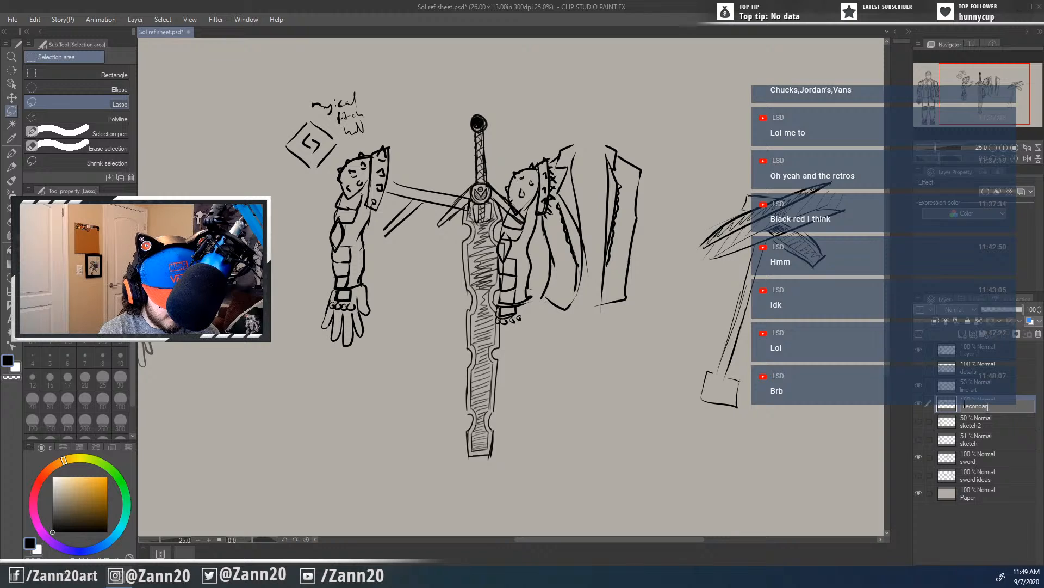
pyautogui.write('y ideas')
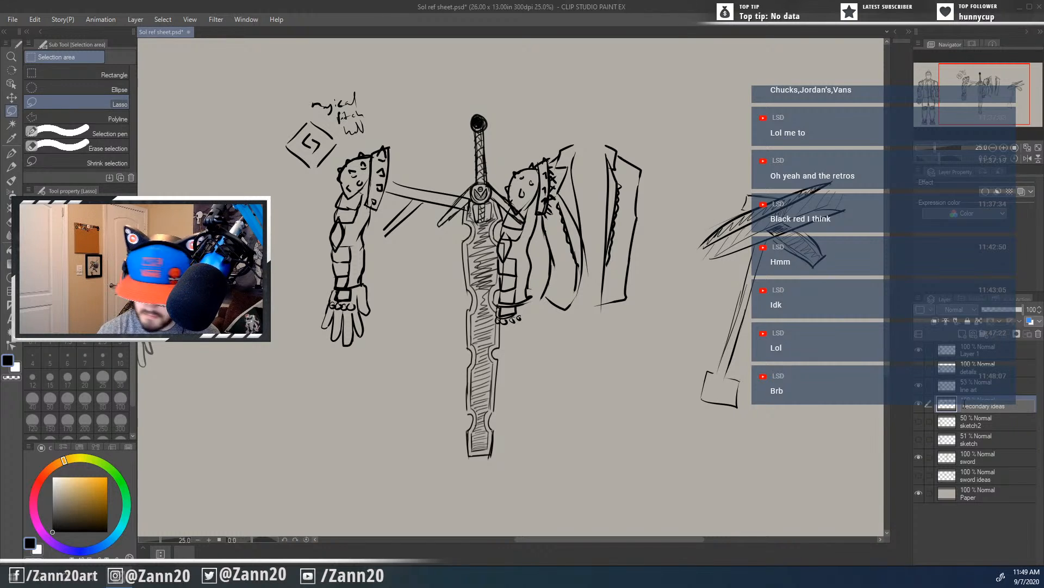
pyautogui.press('Return')
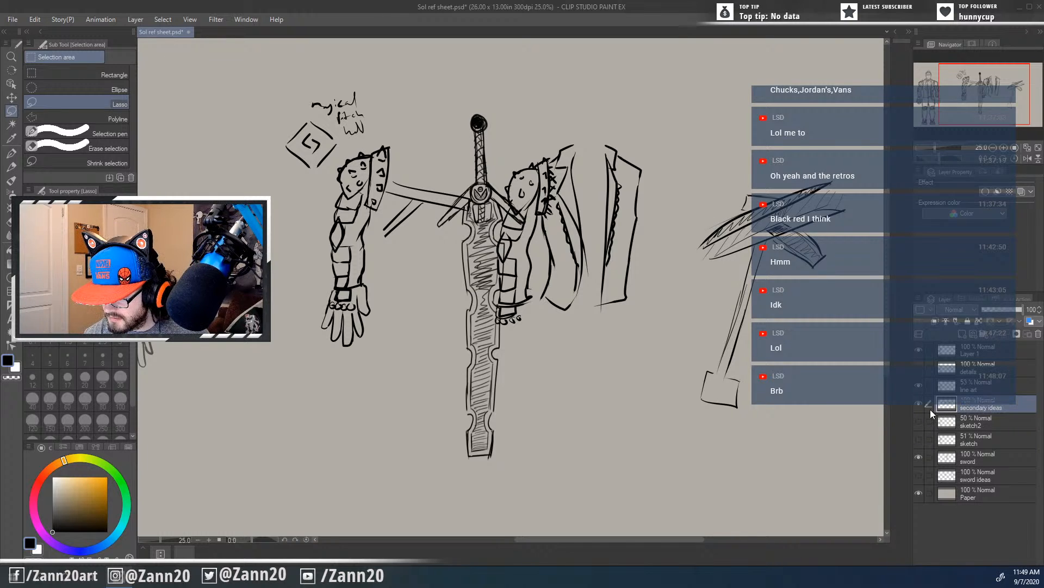
pyautogui.click(919, 404)
# Step: Lasso the diamond emblem and its note on Layer 1, move them closer to the character, apply the transformation and deselect
pyautogui.moveTo(346, 415)
pyautogui.mouseDown()
pyautogui.moveTo(596, 416)
pyautogui.moveTo(565, 385)
pyautogui.moveTo(449, 314)
pyautogui.mouseUp()
pyautogui.scroll(-2, 589, 395)
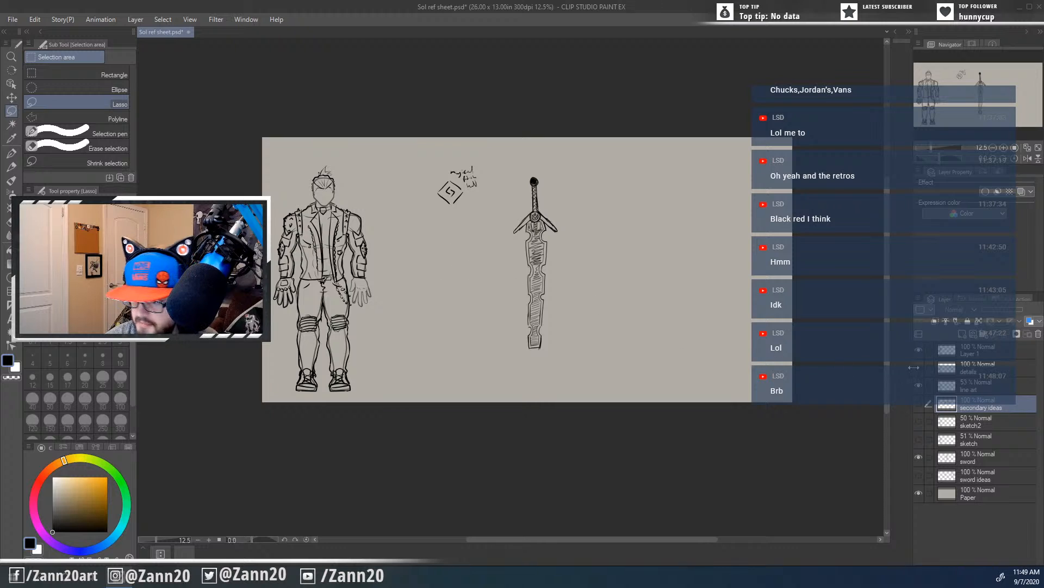
pyautogui.click(957, 351)
pyautogui.moveTo(452, 215)
pyautogui.mouseDown()
pyautogui.moveTo(423, 155)
pyautogui.moveTo(451, 219)
pyautogui.moveTo(430, 235)
pyautogui.mouseUp()
pyautogui.hotkey('ctrl', 't')
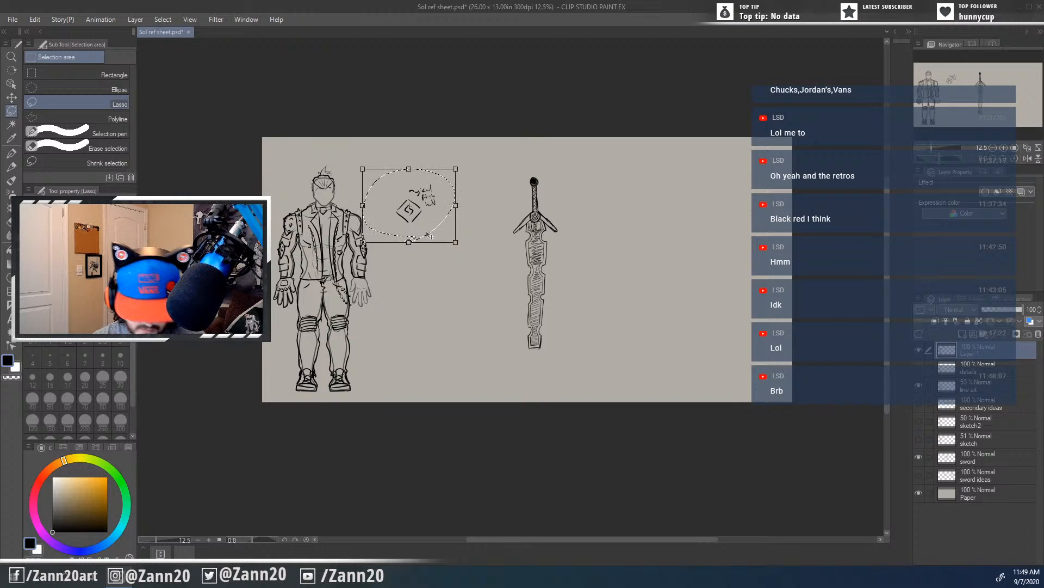
pyautogui.press('Return')
pyautogui.hotkey('ctrl', 'd')
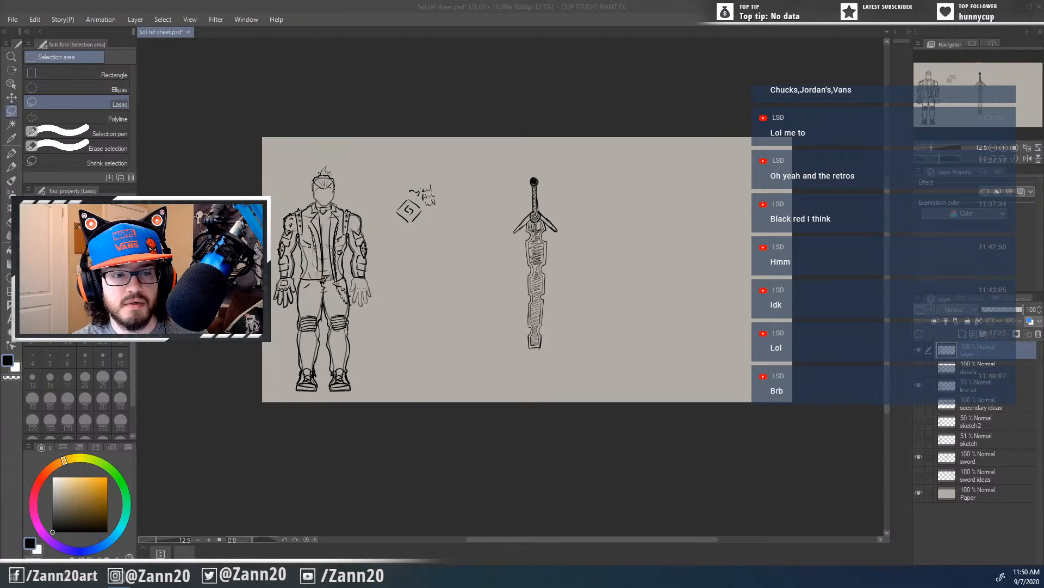
# Step: Sketch the right half of a helmet's lower face guard and ear piece with the G-pen between the character and the sword
pyautogui.click(366, 7)
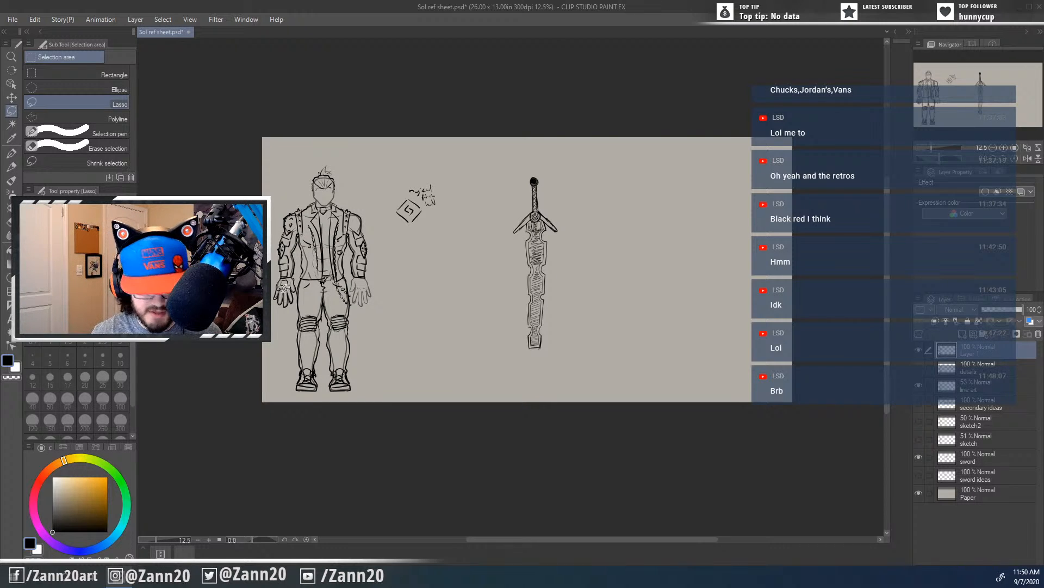
pyautogui.moveTo(433, 390); pyautogui.dragTo(443, 418)
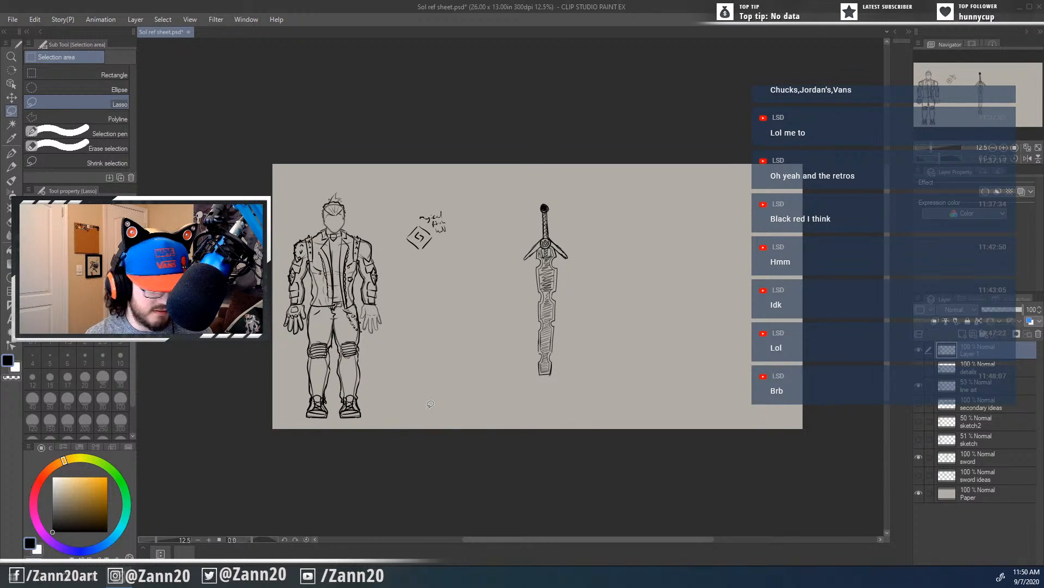
pyautogui.hotkey('ctrl', '+')
pyautogui.moveTo(405, 343); pyautogui.dragTo(535, 420)
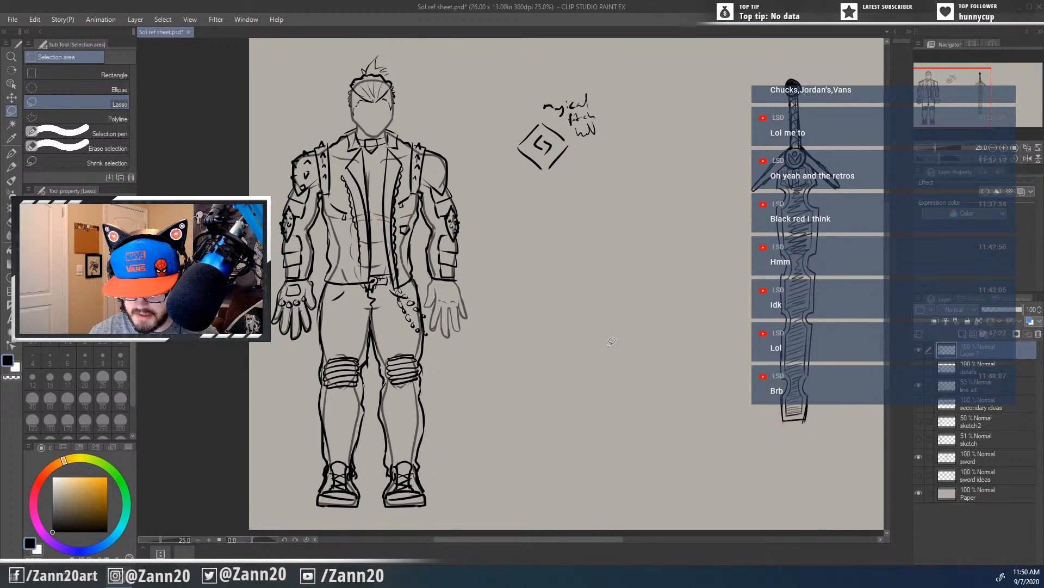
pyautogui.moveTo(611, 342); pyautogui.dragTo(512, 385)
pyautogui.press('p')
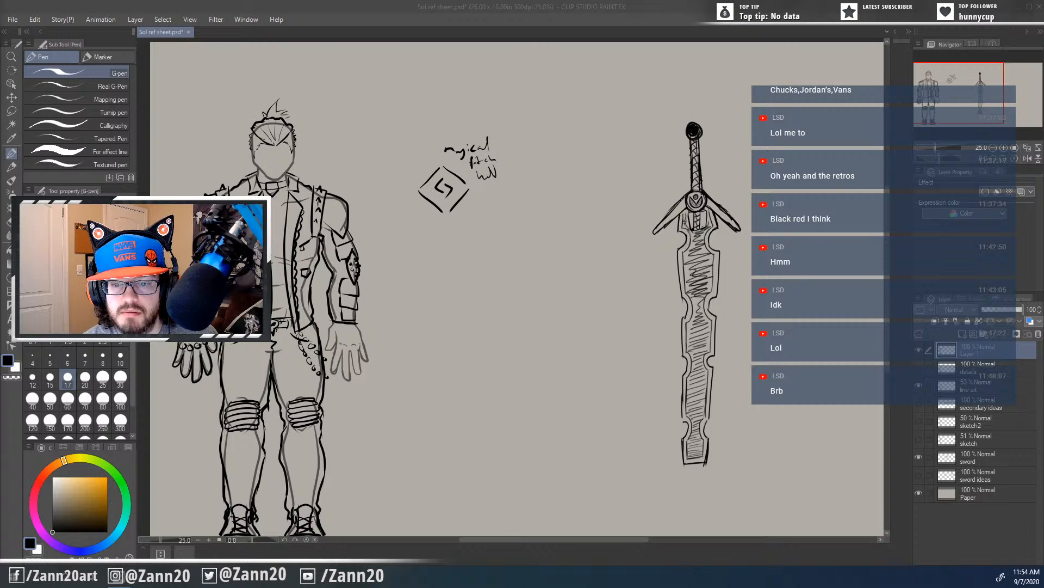
pyautogui.click(538, 177)
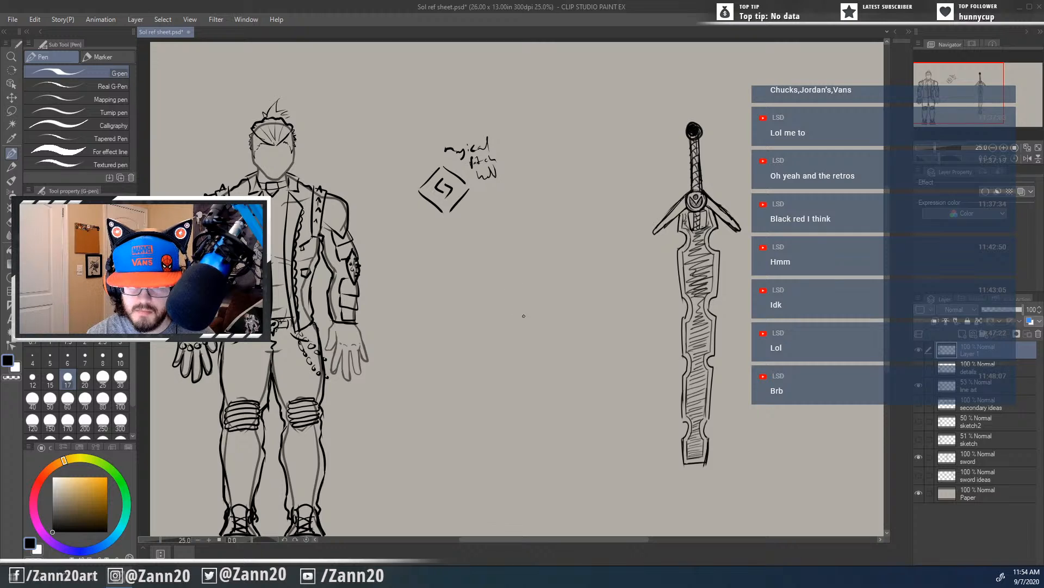
pyautogui.moveTo(519, 313)
pyautogui.mouseDown()
pyautogui.moveTo(520, 344)
pyautogui.moveTo(540, 312)
pyautogui.moveTo(587, 289)
pyautogui.moveTo(577, 307)
pyautogui.moveTo(578, 289)
pyautogui.moveTo(591, 288)
pyautogui.moveTo(588, 315)
pyautogui.mouseUp()
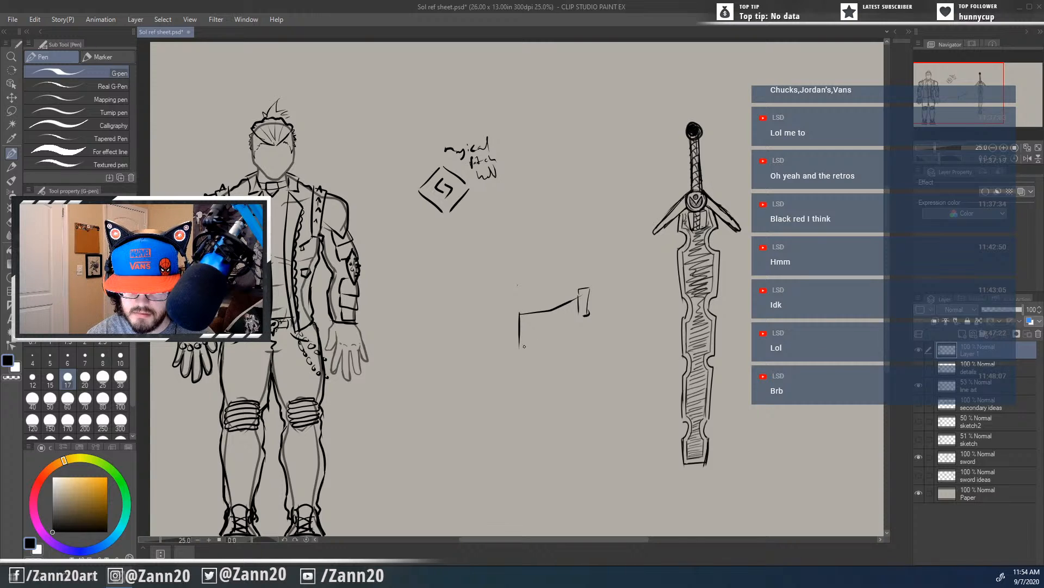
pyautogui.moveTo(519, 332)
pyautogui.mouseDown()
pyautogui.moveTo(522, 360)
pyautogui.moveTo(576, 314)
pyautogui.mouseUp()
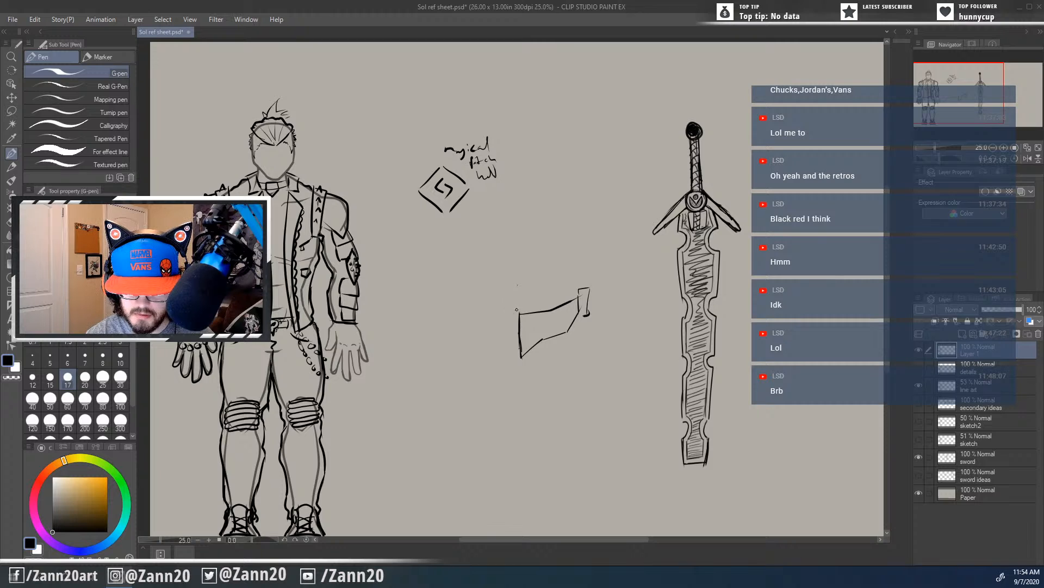
pyautogui.moveTo(518, 312)
pyautogui.mouseDown()
pyautogui.moveTo(571, 301)
pyautogui.moveTo(534, 303)
pyautogui.moveTo(563, 301)
pyautogui.mouseUp()
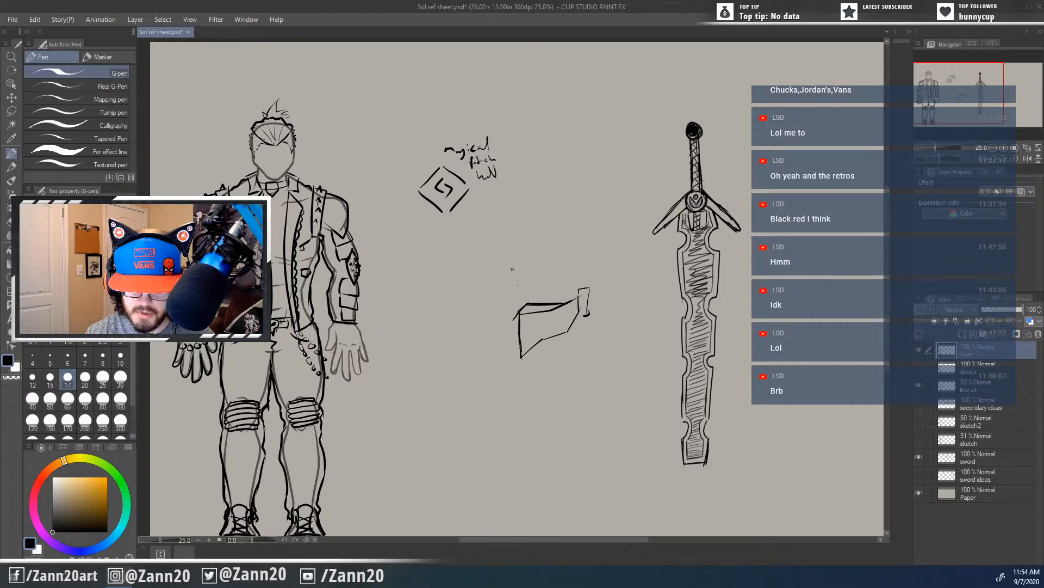
# Step: Draw the helmet's vertical centre line, curved right side of the dome and small raised crest above the face guard
pyautogui.moveTo(513, 315)
pyautogui.mouseDown()
pyautogui.moveTo(515, 269)
pyautogui.moveTo(513, 305)
pyautogui.mouseUp()
pyautogui.moveTo(515, 243); pyautogui.dragTo(512, 302)
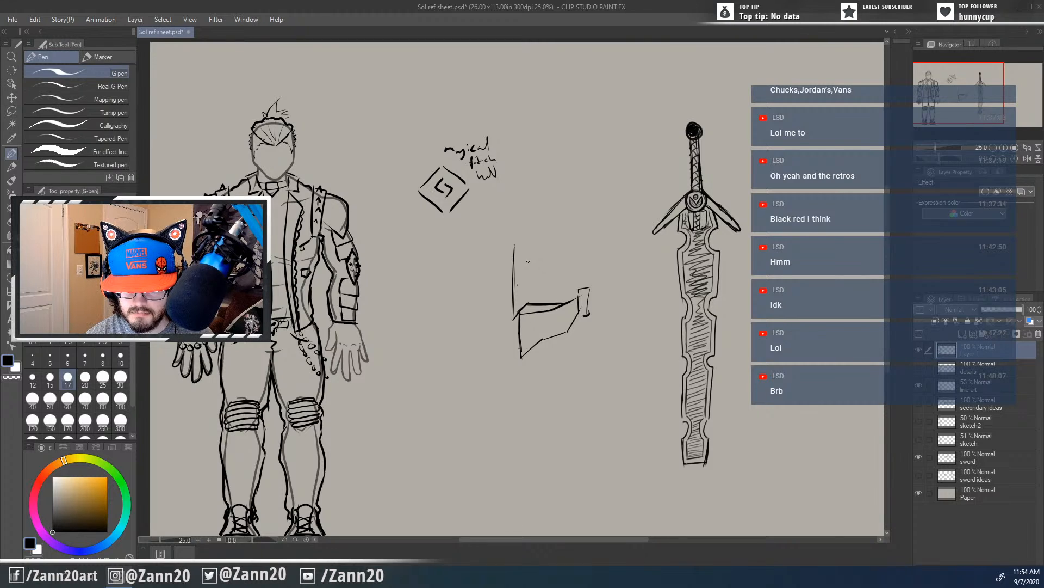
pyautogui.moveTo(583, 287)
pyautogui.mouseDown()
pyautogui.moveTo(567, 244)
pyautogui.moveTo(581, 260)
pyautogui.moveTo(505, 227)
pyautogui.mouseUp()
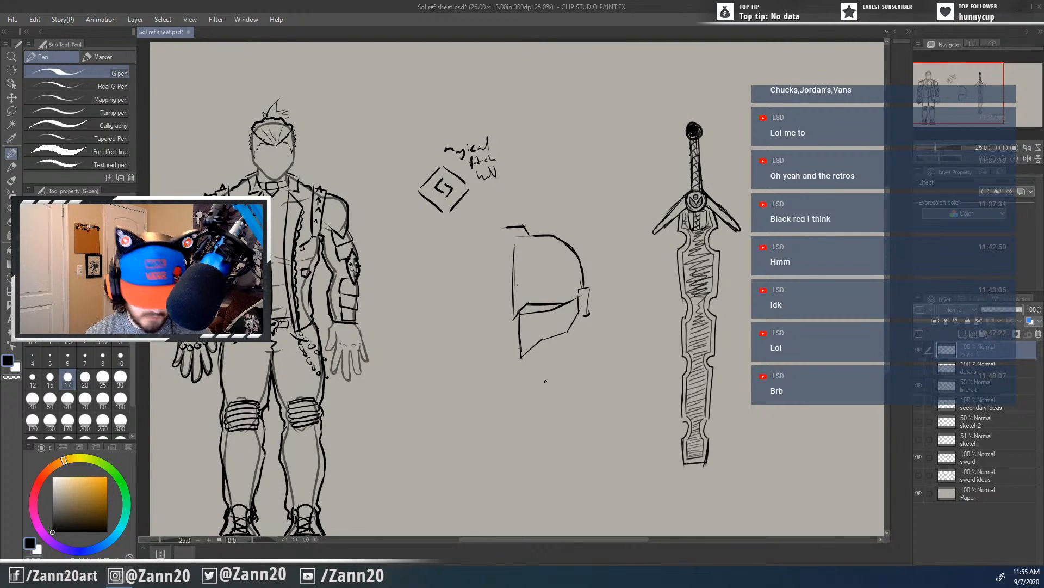
# Step: Lasso the half helmet, paste a copy of it on a new layer and flip the copy horizontally
pyautogui.press('m')
pyautogui.moveTo(506, 356)
pyautogui.mouseDown()
pyautogui.moveTo(598, 342)
pyautogui.moveTo(558, 191)
pyautogui.moveTo(479, 280)
pyautogui.moveTo(508, 375)
pyautogui.mouseUp()
pyautogui.press('p')
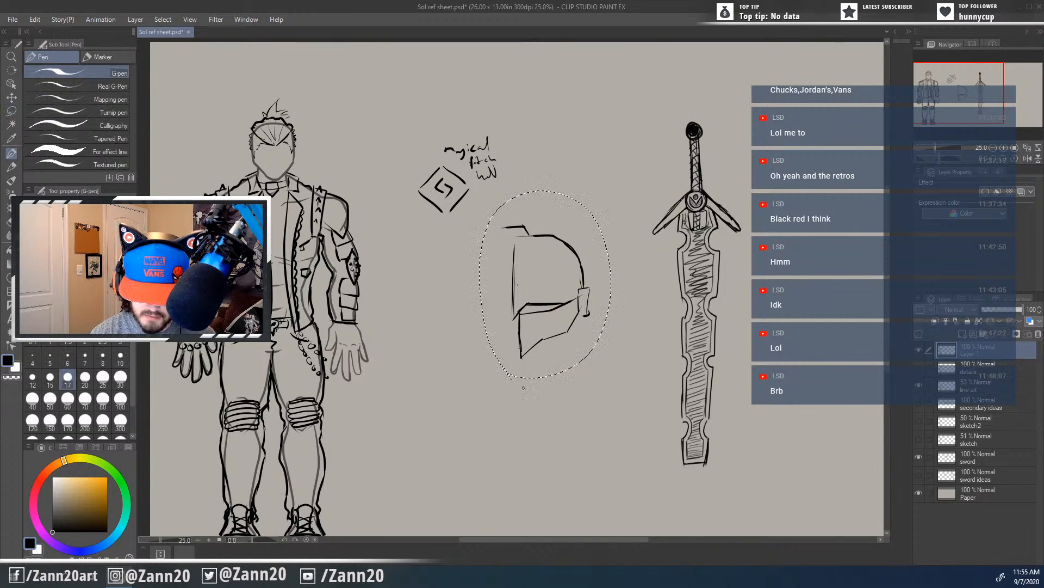
pyautogui.hotkey('ctrl', 'c')
pyautogui.hotkey('ctrl', 'v')
pyautogui.hotkey('ctrl', 't')
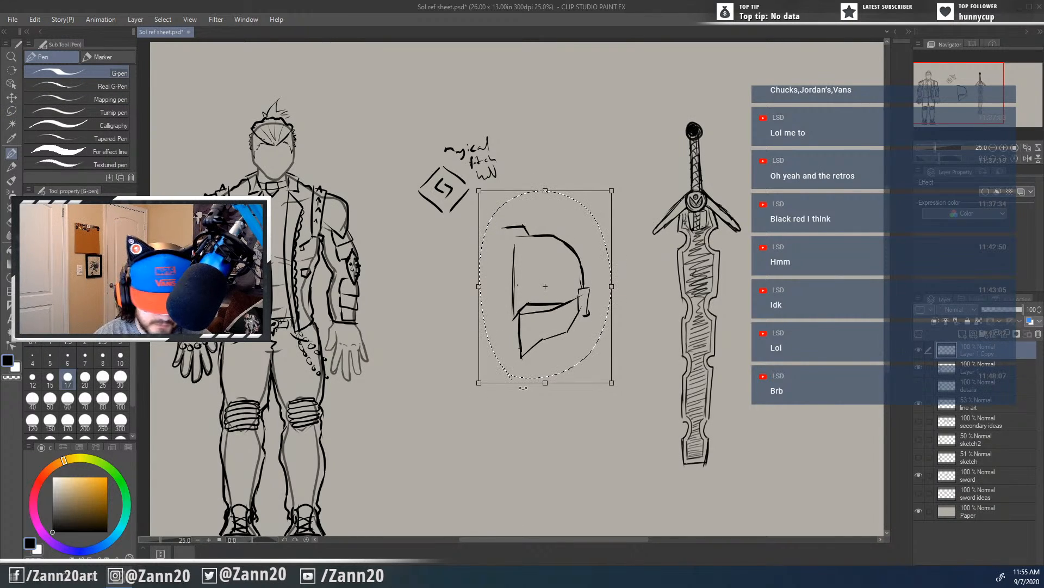
pyautogui.press('h')
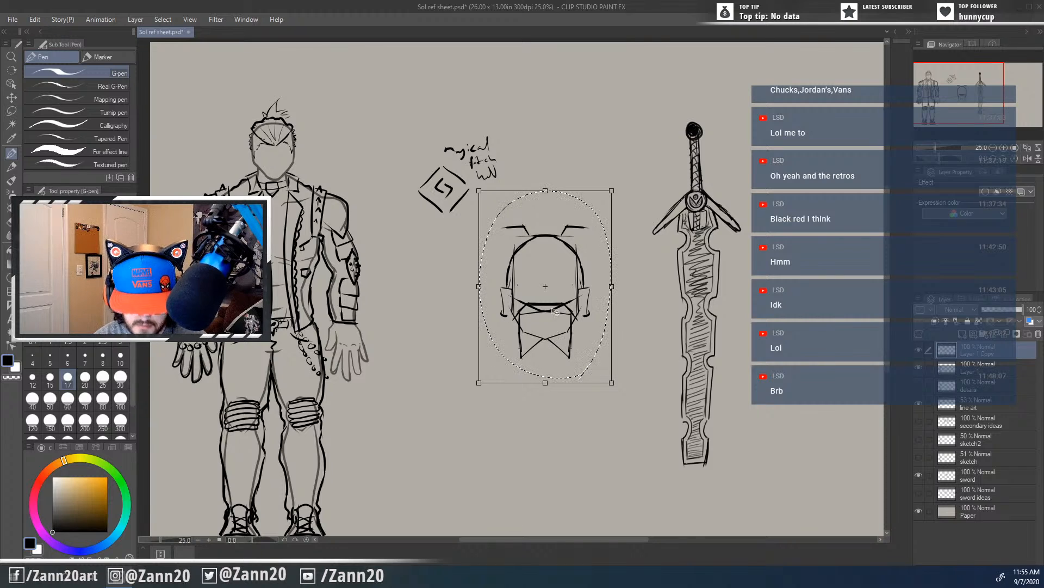
# Step: Move the flipped half to the left until both halves meet at the helmet's centre line, apply the transformation and deselect
pyautogui.moveTo(559, 310); pyautogui.dragTo(504, 316)
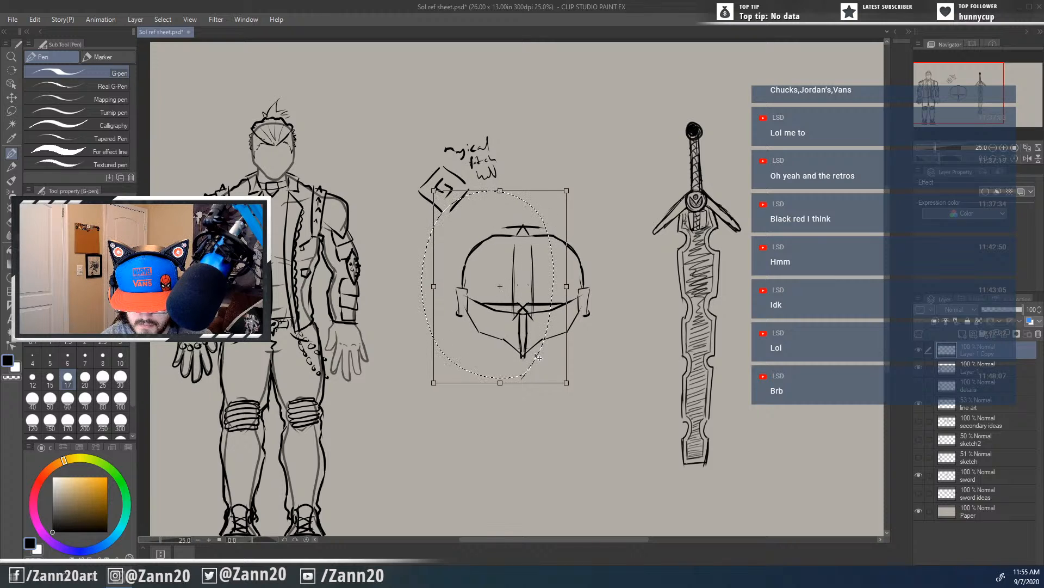
pyautogui.moveTo(521, 361); pyautogui.dragTo(506, 352)
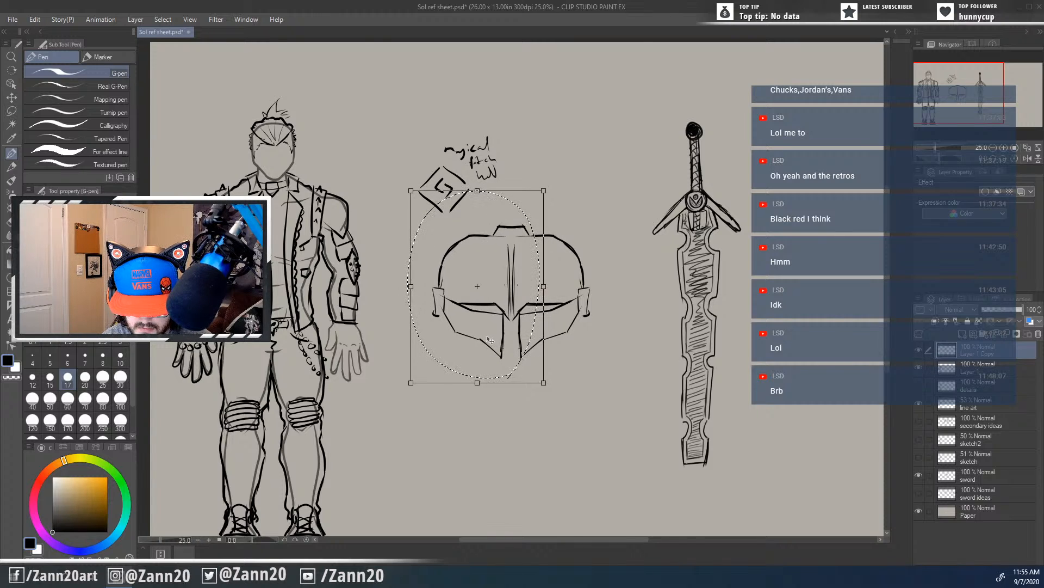
pyautogui.moveTo(490, 338); pyautogui.dragTo(491, 339)
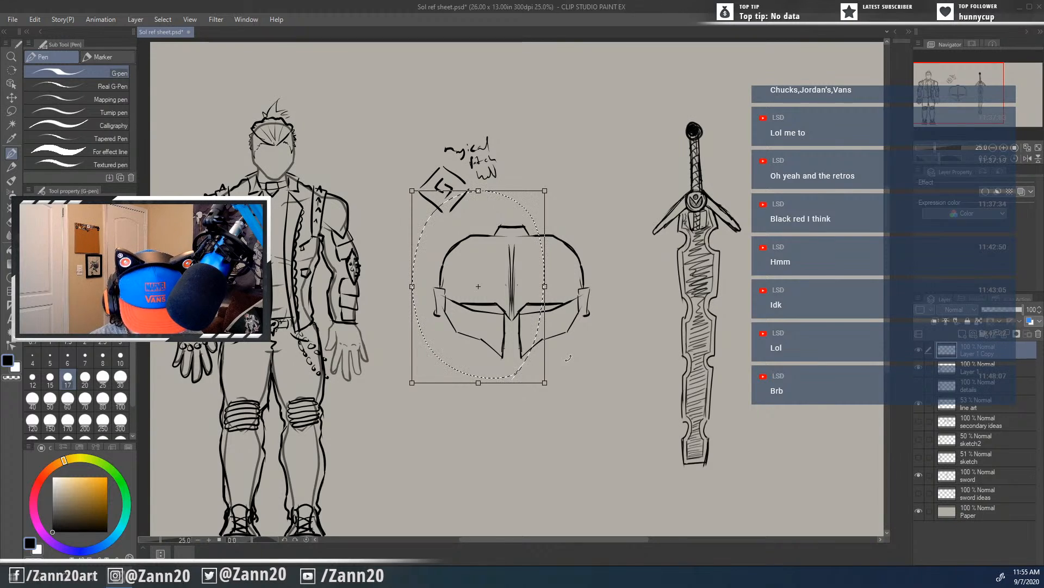
pyautogui.press('Right')
pyautogui.press('Right')
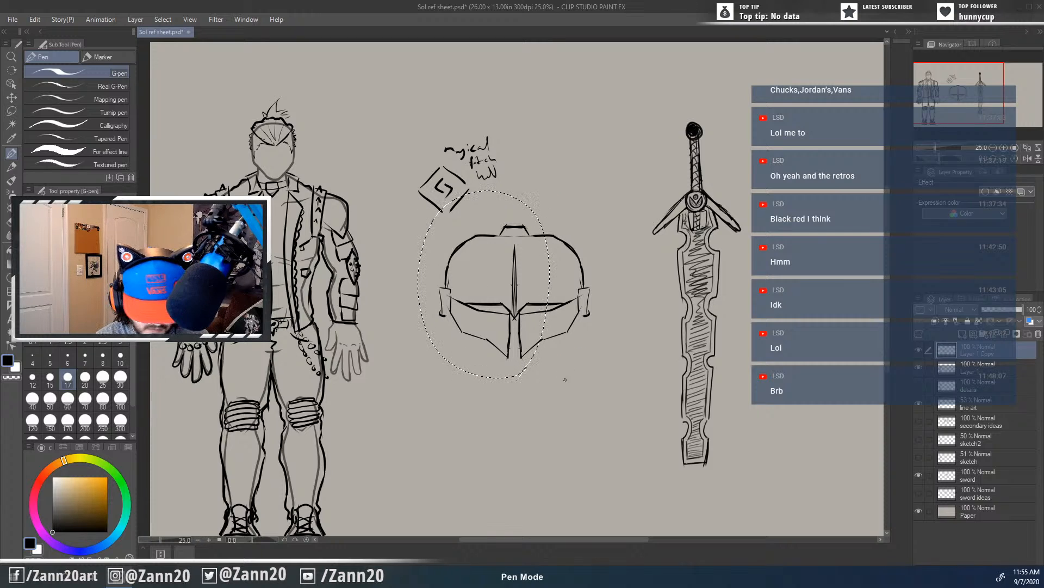
pyautogui.press('m')
pyautogui.hotkey('ctrl', 'd')
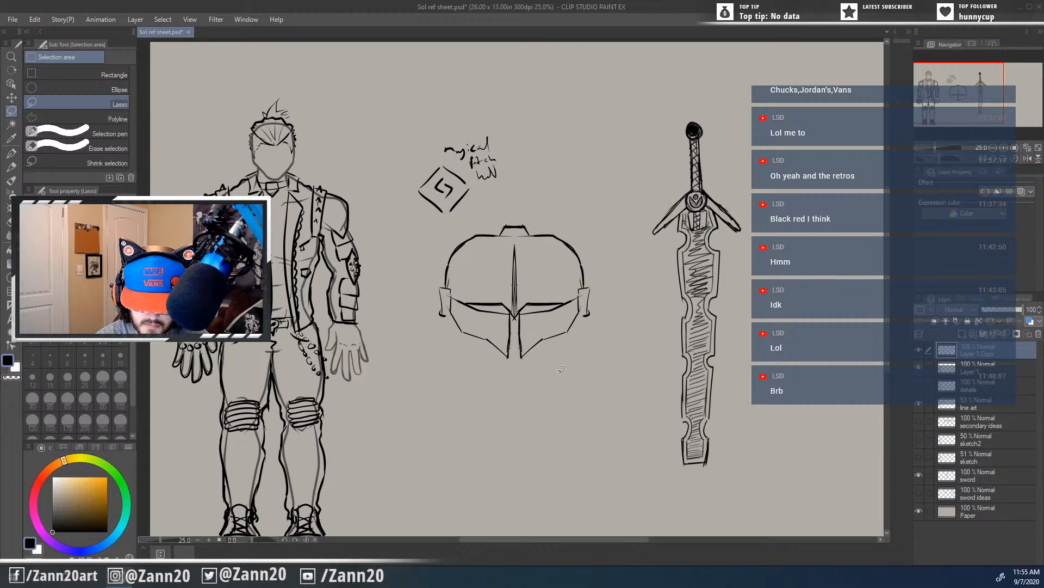
# Step: Merge the mirrored helmet half's layer with Layer 1
pyautogui.click(952, 368)
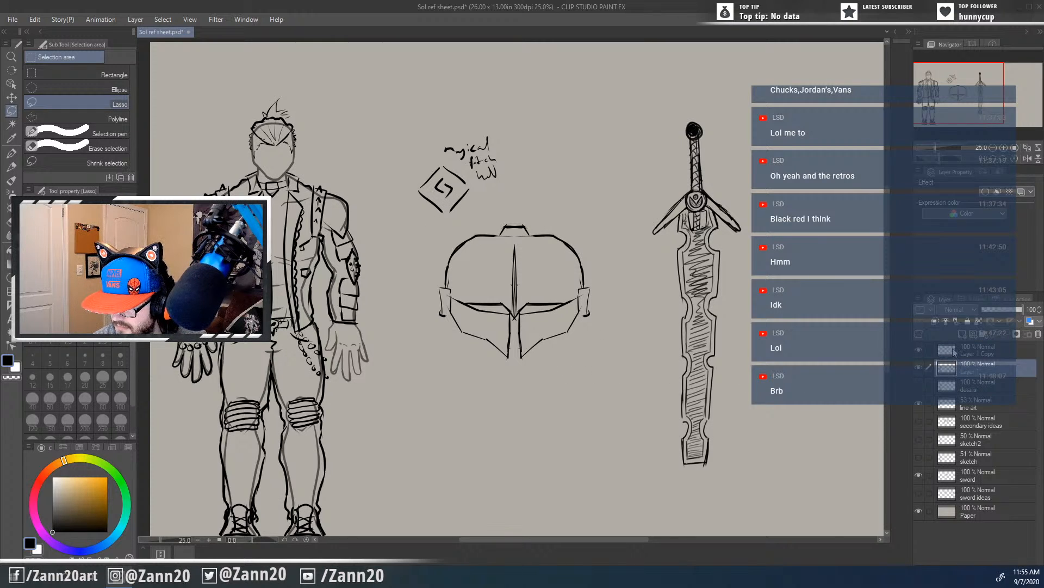
pyautogui.rightClick(948, 351)
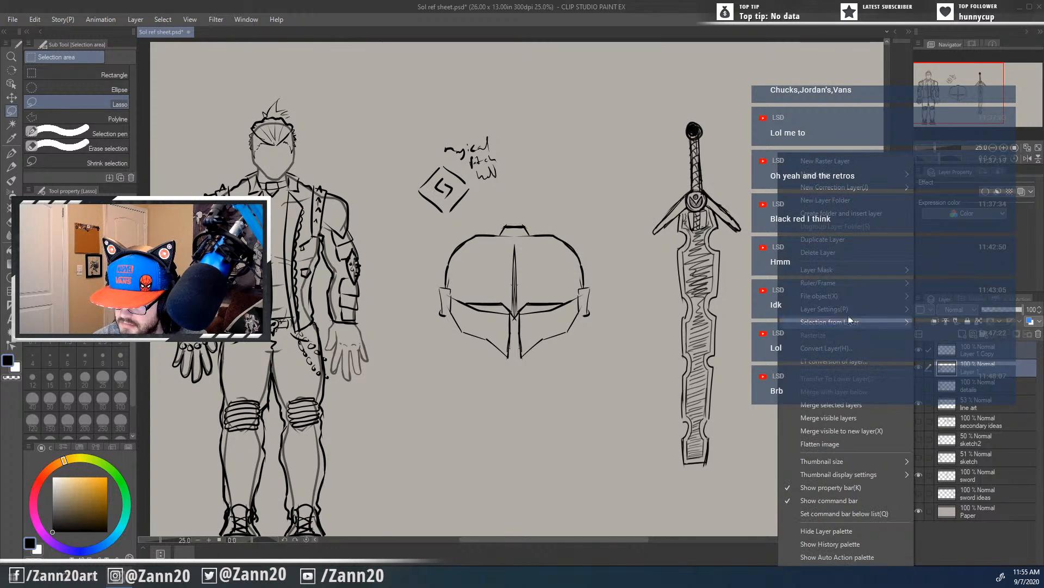
pyautogui.click(829, 405)
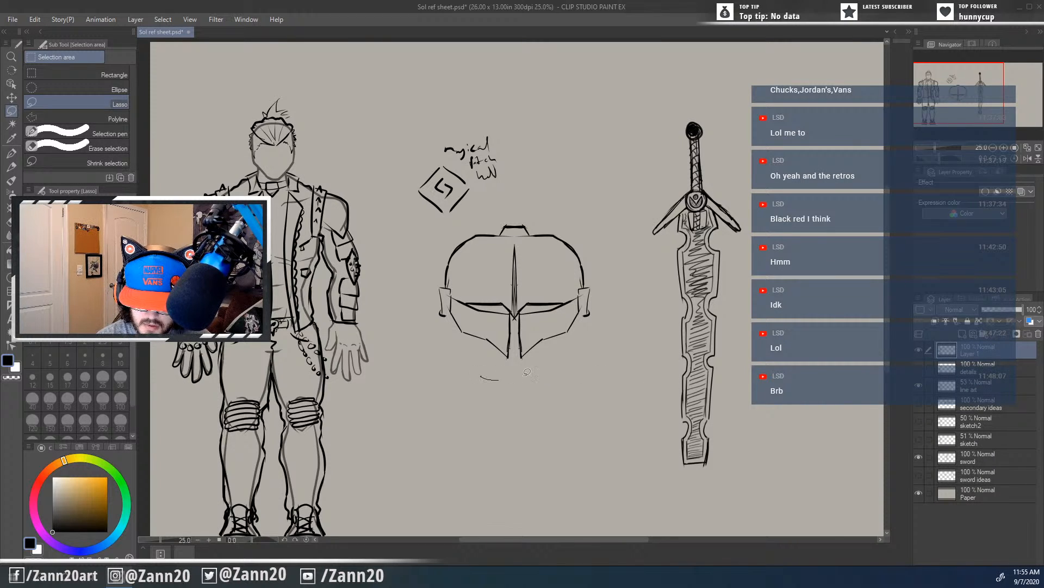
# Step: Lasso the whole helmet, squeeze it horizontally to about 70 percent of its width, apply the transformation and deselect
pyautogui.moveTo(481, 377); pyautogui.dragTo(525, 193)
pyautogui.moveTo(451, 344); pyautogui.dragTo(479, 375)
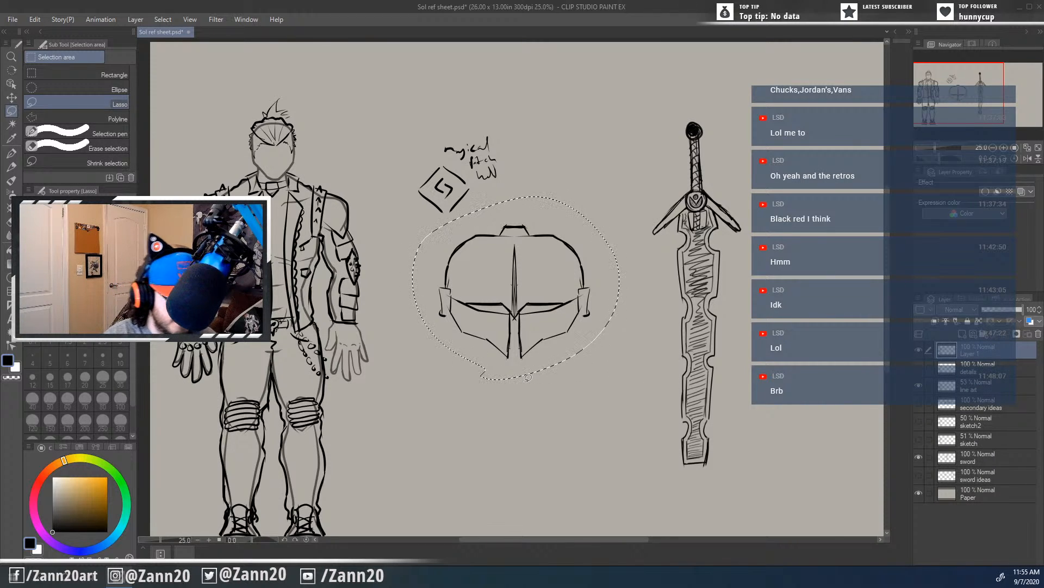
pyautogui.hotkey('ctrl', 't')
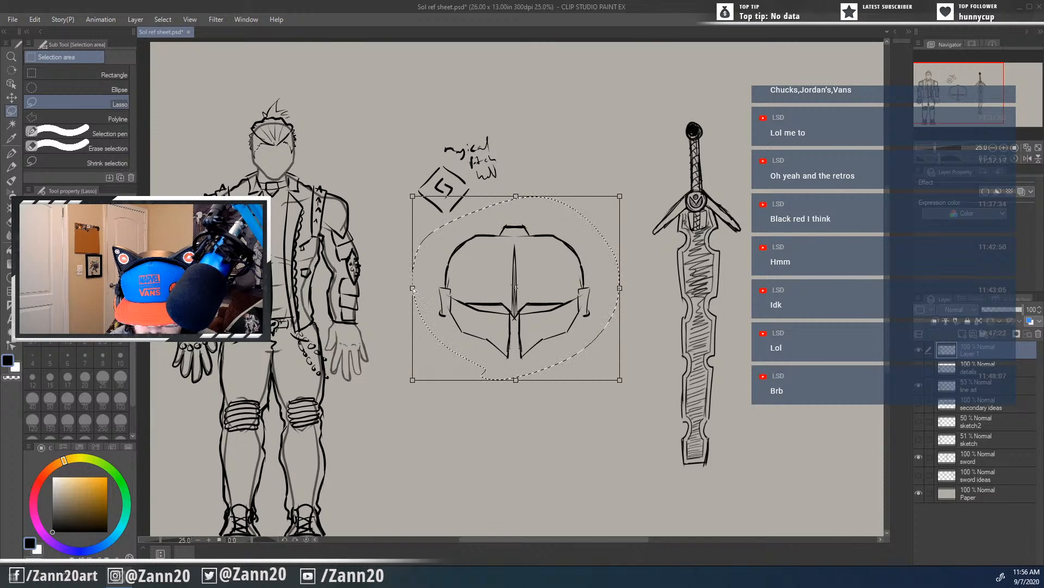
pyautogui.moveTo(412, 288); pyautogui.dragTo(424, 290)
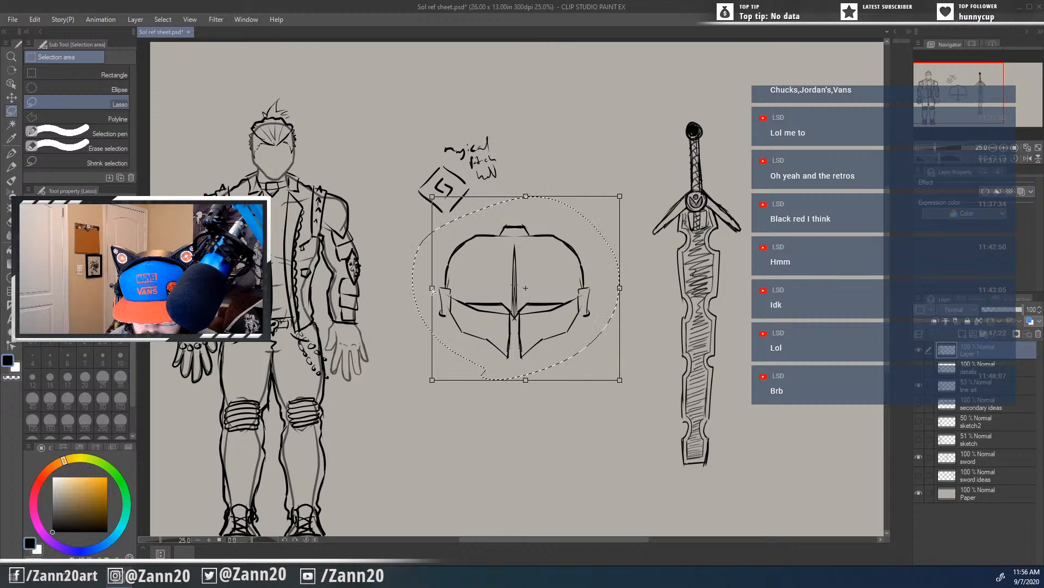
pyautogui.hotkey('ctrl', 'z')
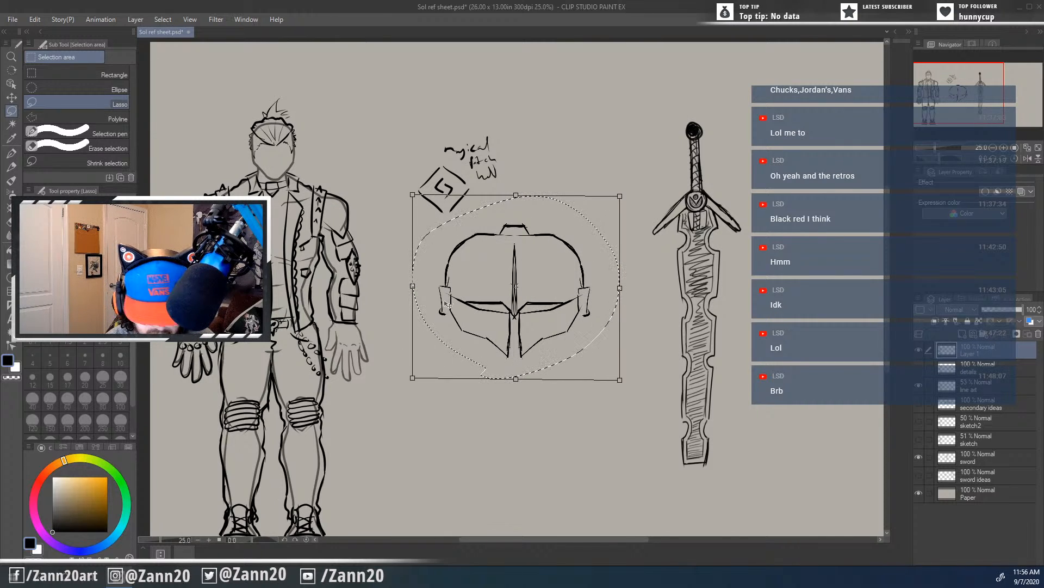
pyautogui.moveTo(415, 290); pyautogui.dragTo(425, 292)
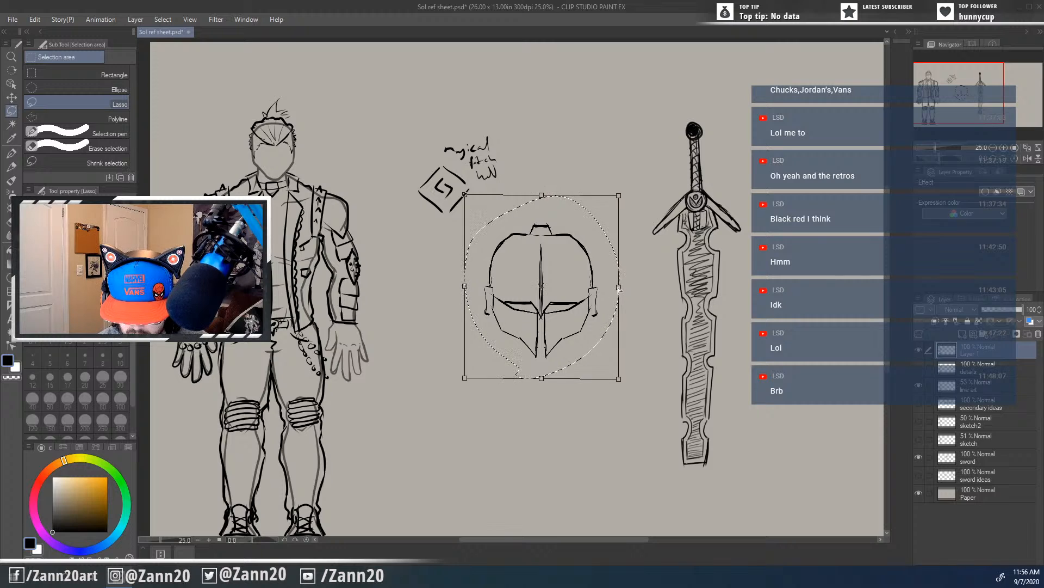
pyautogui.moveTo(619, 287); pyautogui.dragTo(617, 291)
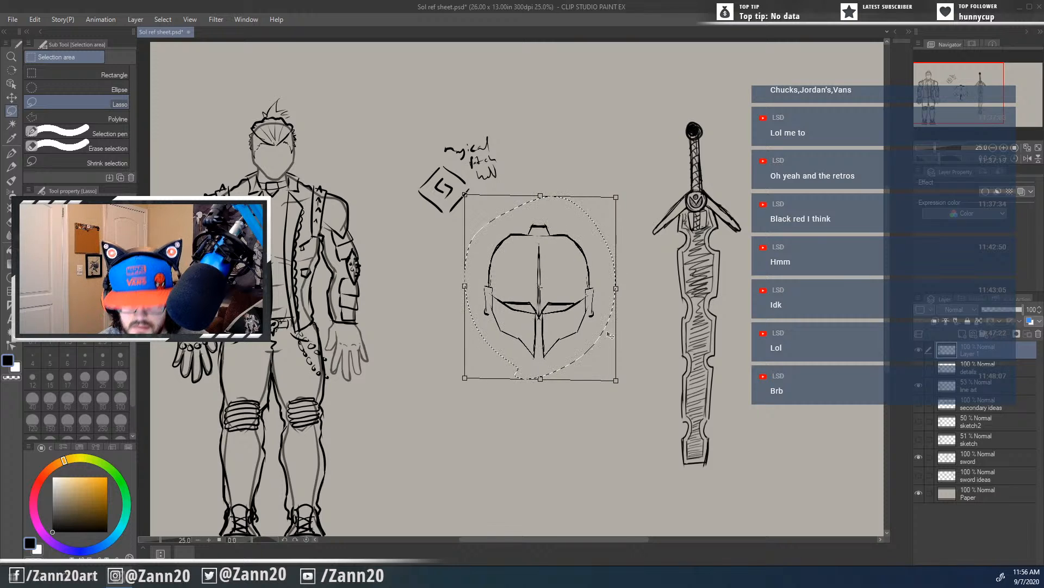
pyautogui.moveTo(616, 289); pyautogui.dragTo(614, 291)
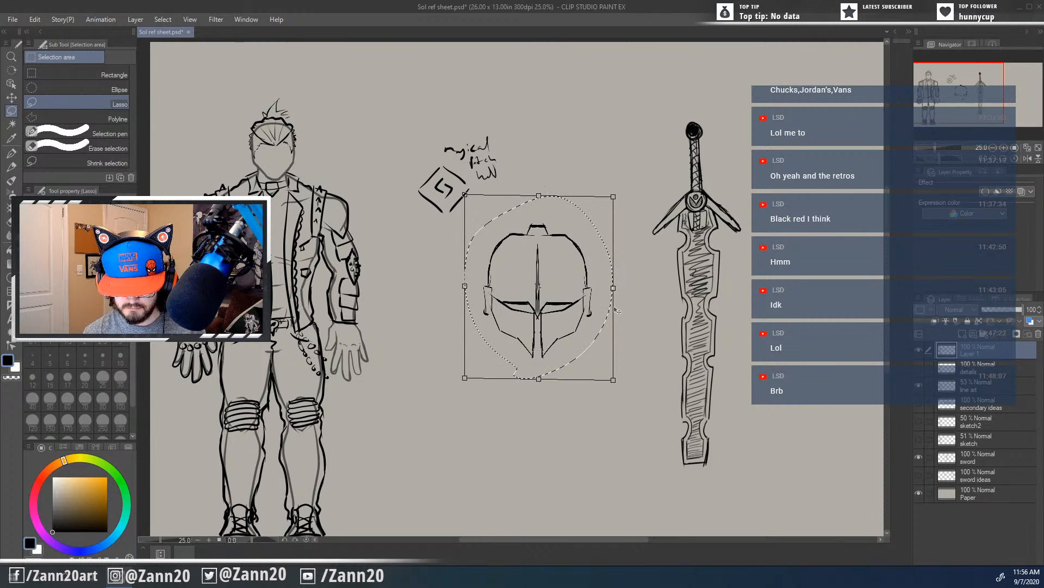
pyautogui.press('Return')
pyautogui.hotkey('ctrl', 'd')
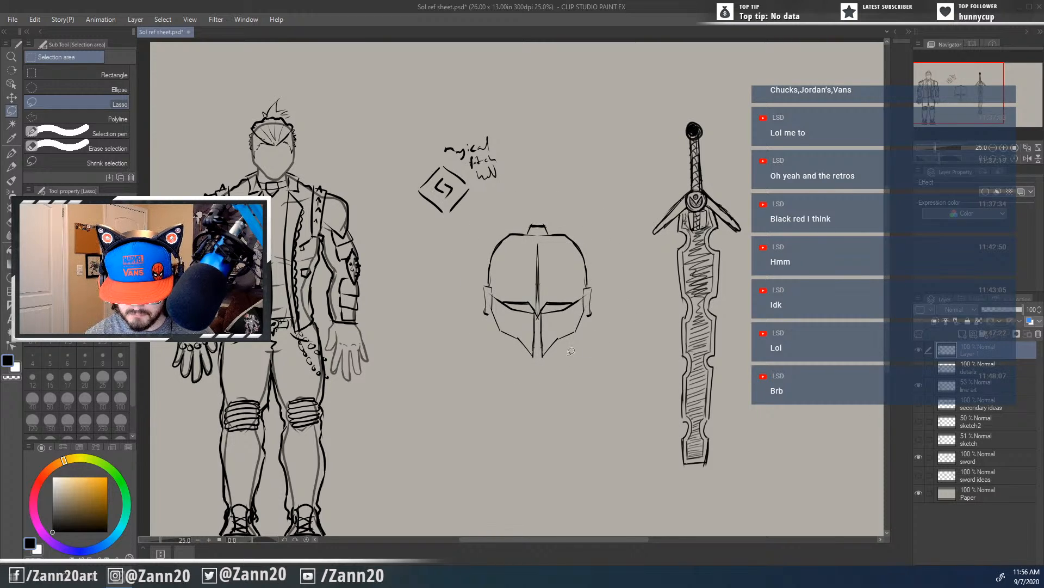
# Step: Draw a narrow crest plate with the G-pen, running from the raised crest down the middle of the helmet's dome
pyautogui.press('p')
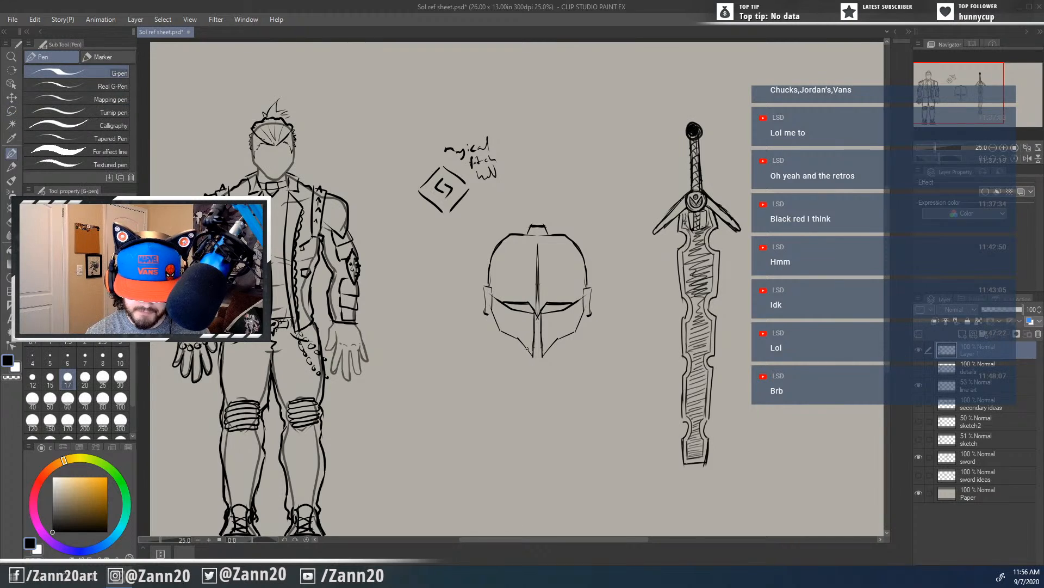
pyautogui.press('e')
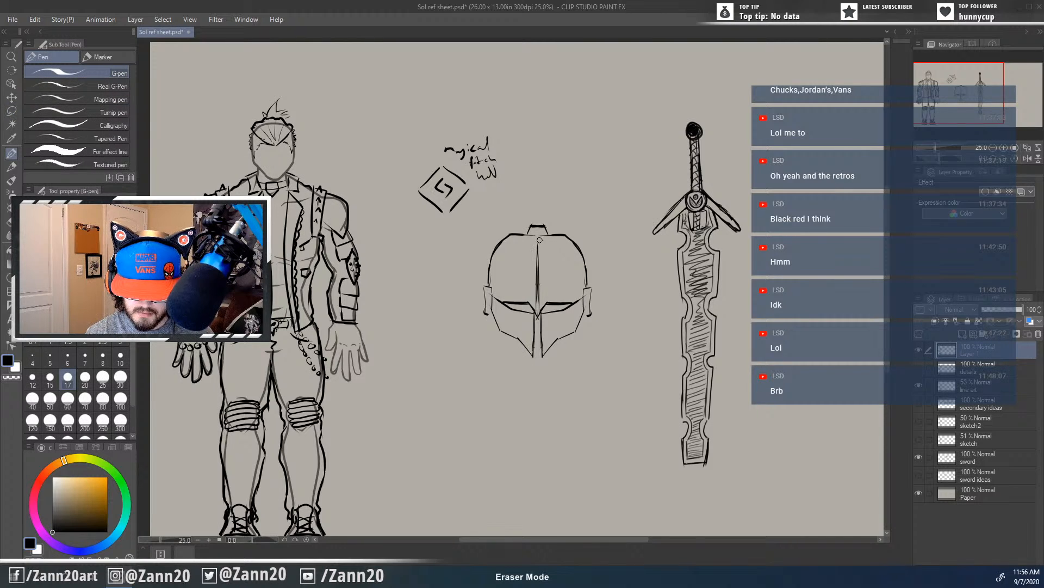
pyautogui.press('p')
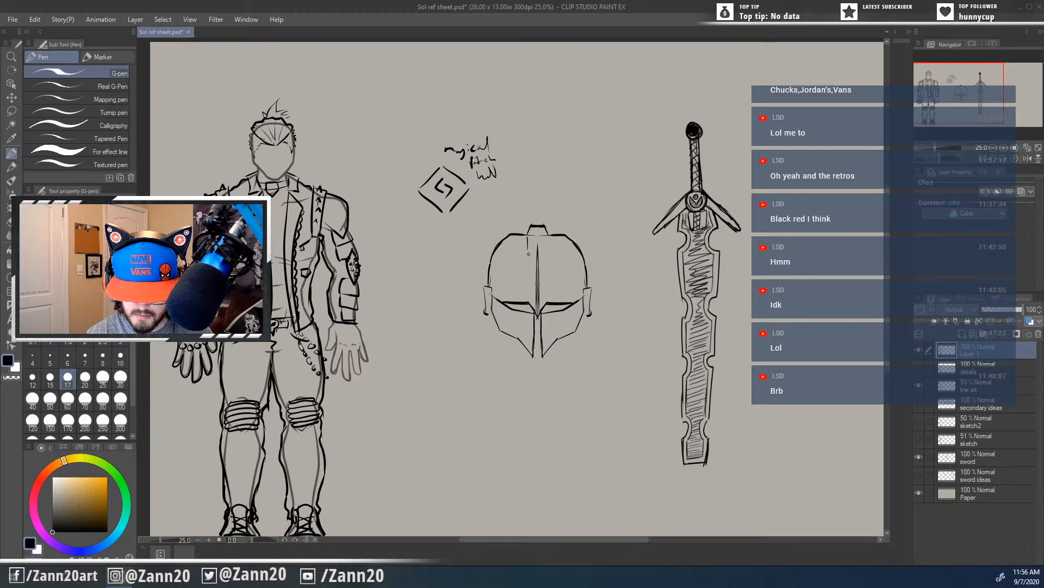
pyautogui.moveTo(528, 246)
pyautogui.mouseDown()
pyautogui.moveTo(527, 263)
pyautogui.moveTo(549, 262)
pyautogui.moveTo(537, 254)
pyautogui.mouseUp()
pyautogui.press('p')
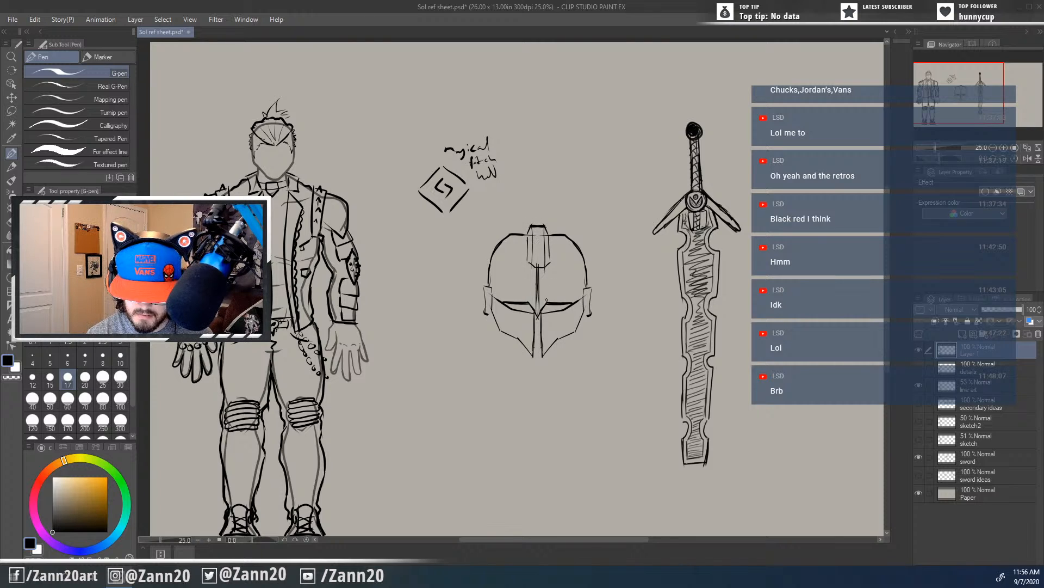
# Step: Erase the centre line between the crest plate and the brow, and draw two curves there that flare out towards the brow
pyautogui.scroll(-2, 549, 245)
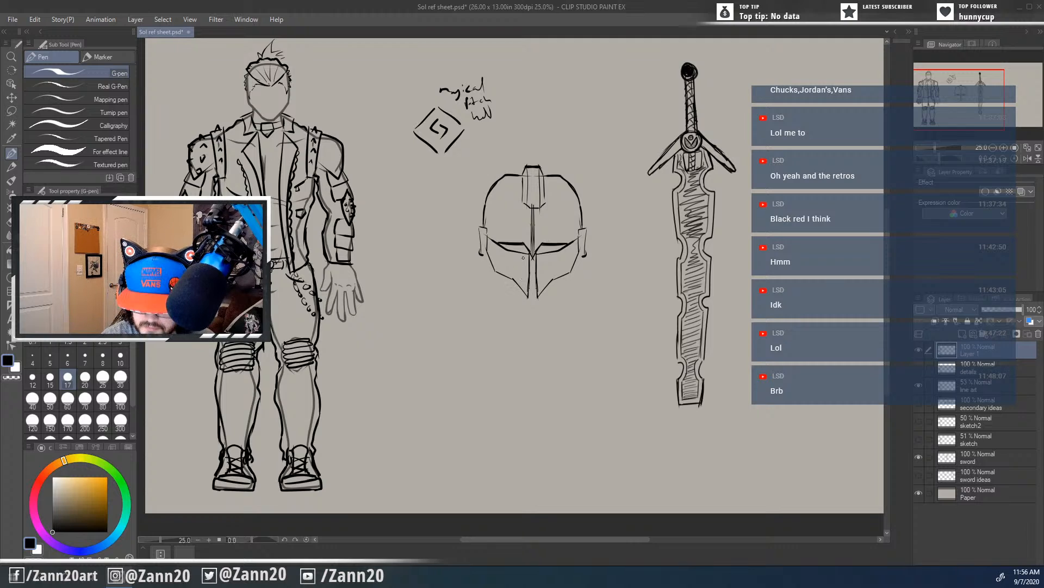
pyautogui.press('e')
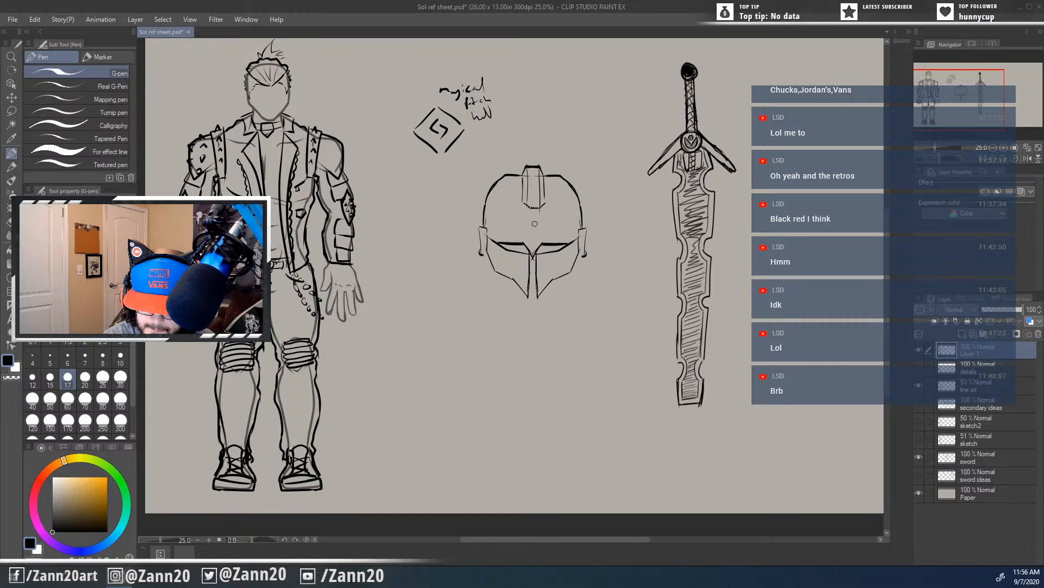
pyautogui.press('p')
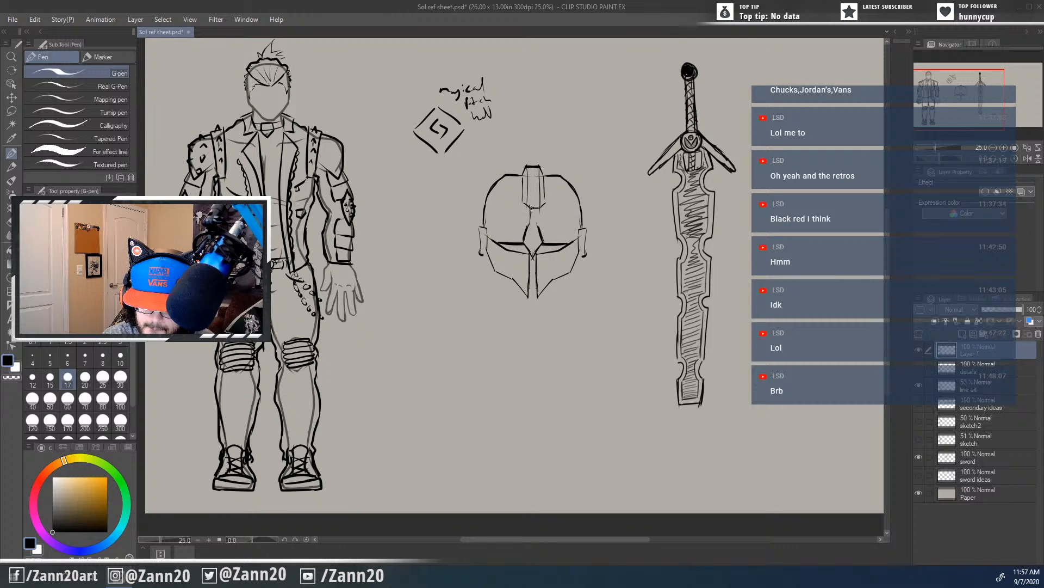
pyautogui.moveTo(536, 208); pyautogui.dragTo(526, 235)
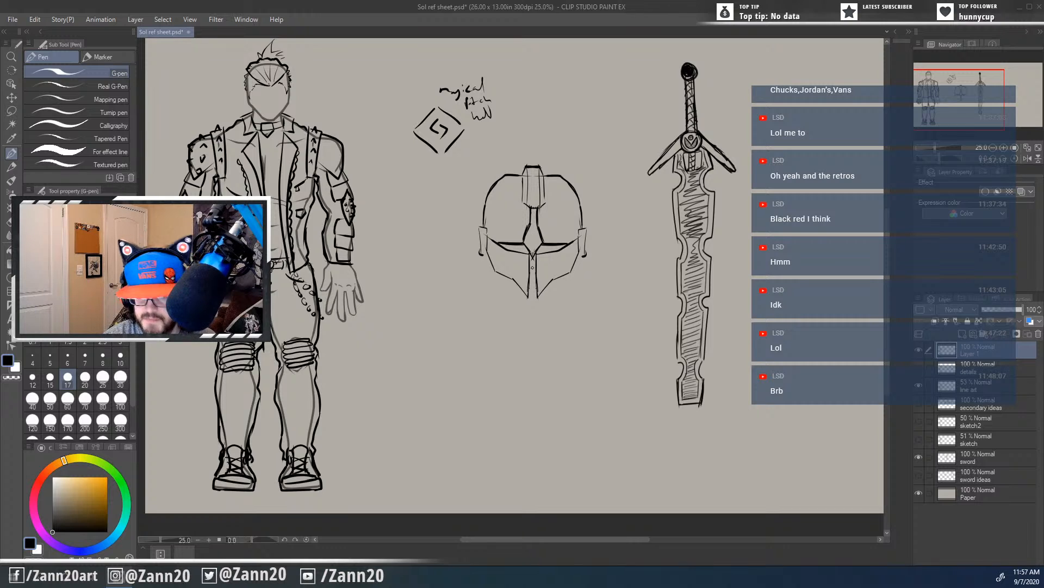
# Step: Redraw the rectangular ear pieces on both sides of the helmet with heavier outlines
pyautogui.moveTo(490, 252); pyautogui.dragTo(480, 256)
pyautogui.moveTo(480, 226)
pyautogui.mouseDown()
pyautogui.moveTo(479, 251)
pyautogui.moveTo(480, 230)
pyautogui.mouseUp()
pyautogui.moveTo(480, 236)
pyautogui.mouseDown()
pyautogui.moveTo(479, 255)
pyautogui.moveTo(488, 229)
pyautogui.moveTo(490, 255)
pyautogui.mouseUp()
pyautogui.moveTo(578, 225)
pyautogui.mouseDown()
pyautogui.moveTo(583, 254)
pyautogui.moveTo(586, 230)
pyautogui.mouseUp()
pyautogui.moveTo(583, 227); pyautogui.dragTo(586, 256)
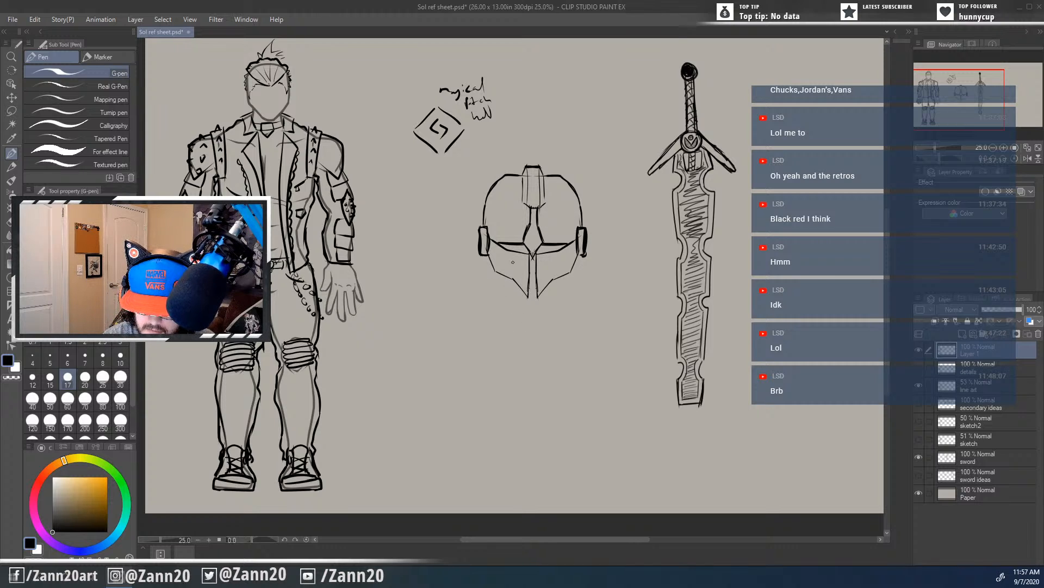
# Step: Draw a row of short vertical vent slits across the left half of the helmet's face guard
pyautogui.moveTo(524, 259)
pyautogui.mouseDown()
pyautogui.moveTo(524, 288)
pyautogui.moveTo(502, 267)
pyautogui.mouseUp()
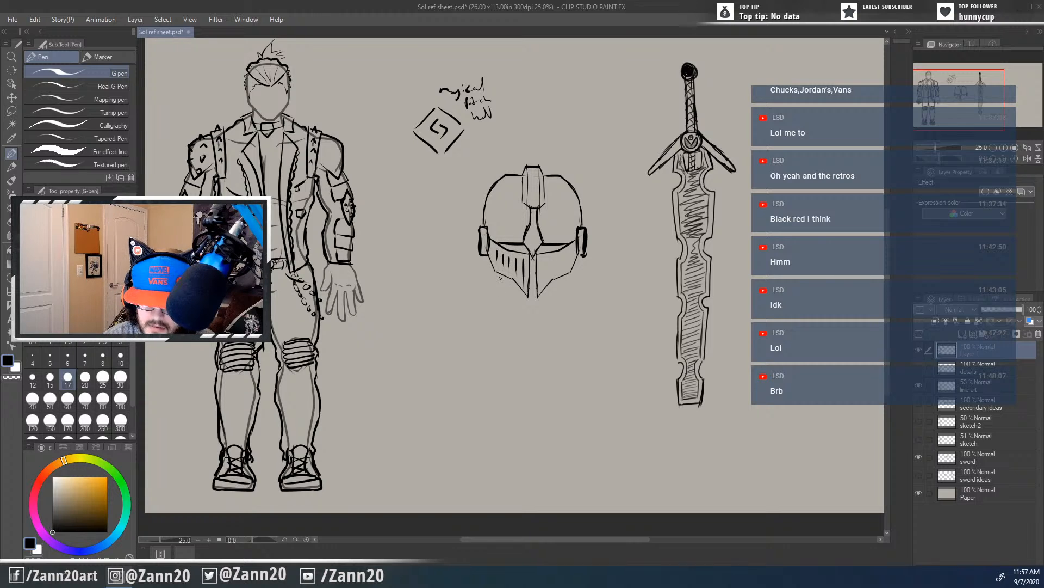
# Step: Ink the vertical vent slits on the right half of the front-view helmet's jaw guard
pyautogui.moveTo(545, 261)
pyautogui.mouseDown()
pyautogui.moveTo(542, 283)
pyautogui.moveTo(562, 271)
pyautogui.mouseUp()
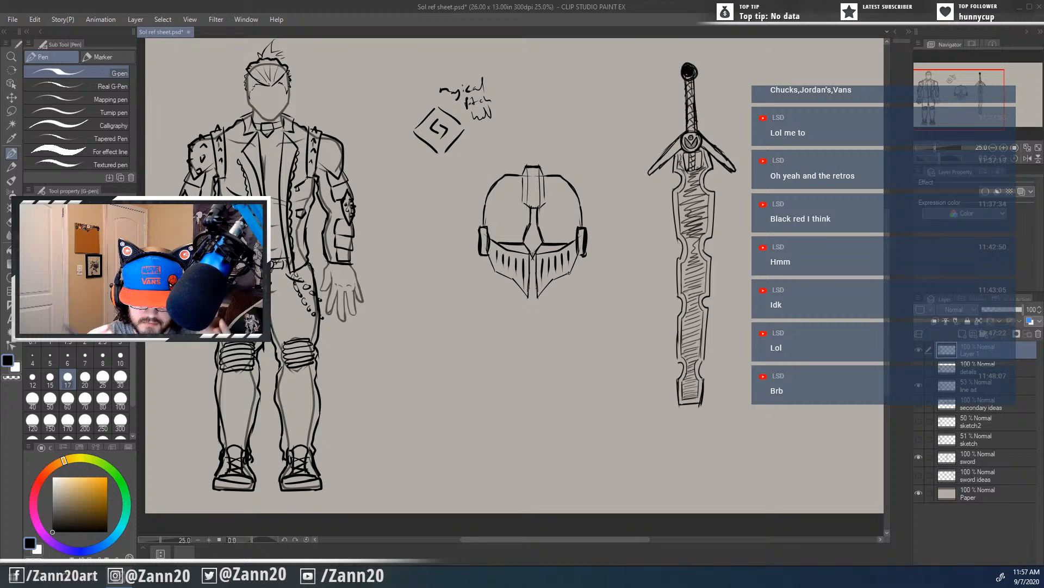
pyautogui.moveTo(571, 354); pyautogui.dragTo(646, 416)
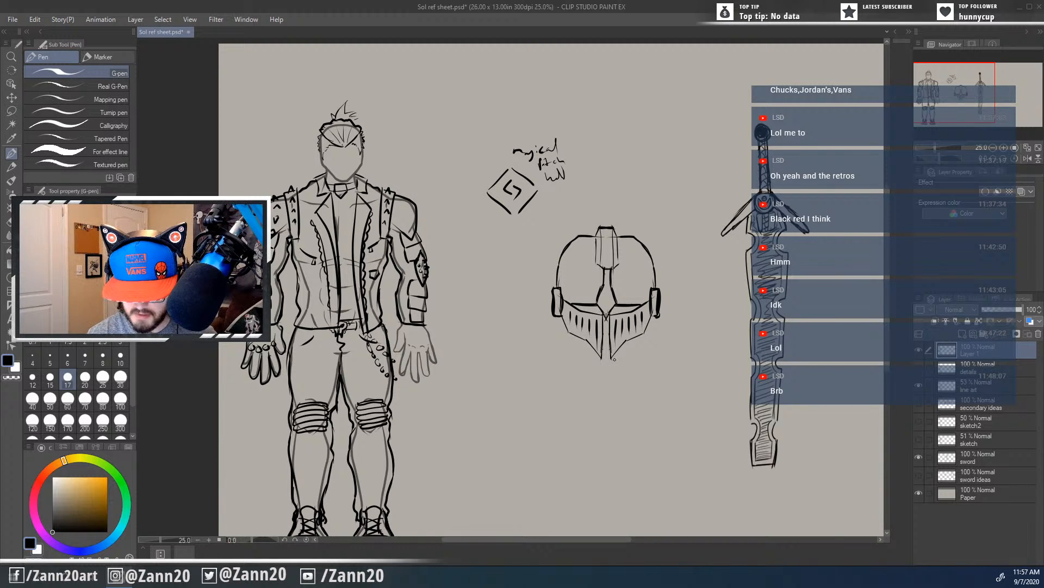
pyautogui.moveTo(626, 388)
pyautogui.mouseDown()
pyautogui.moveTo(539, 381)
pyautogui.moveTo(511, 332)
pyautogui.moveTo(609, 332)
pyautogui.mouseUp()
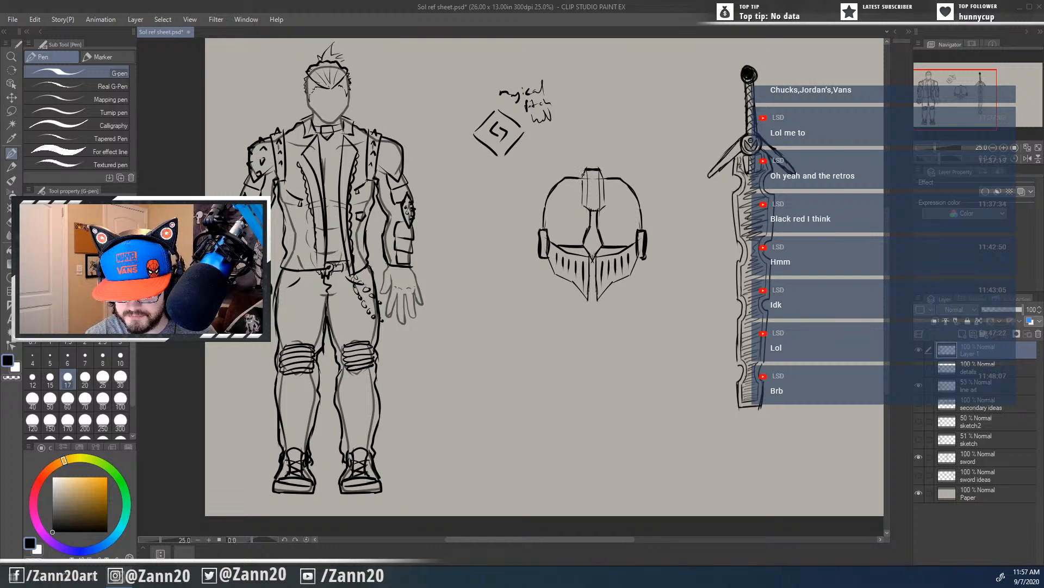
# Step: Round off and thin the upper left and upper right corners of the front-view helmet's dome by erasing the outer line edges
pyautogui.moveTo(559, 182); pyautogui.dragTo(573, 177)
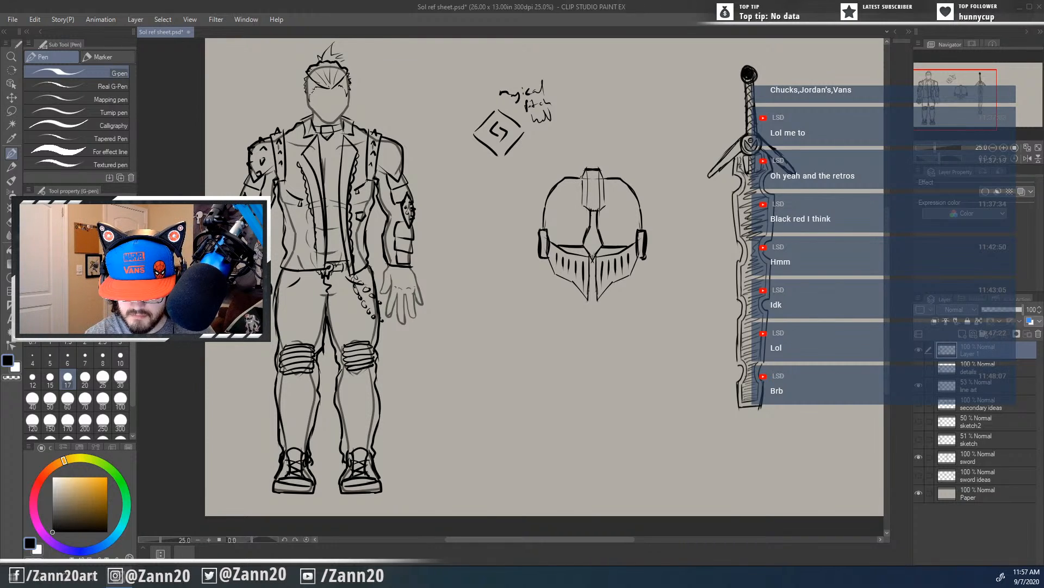
pyautogui.press('e')
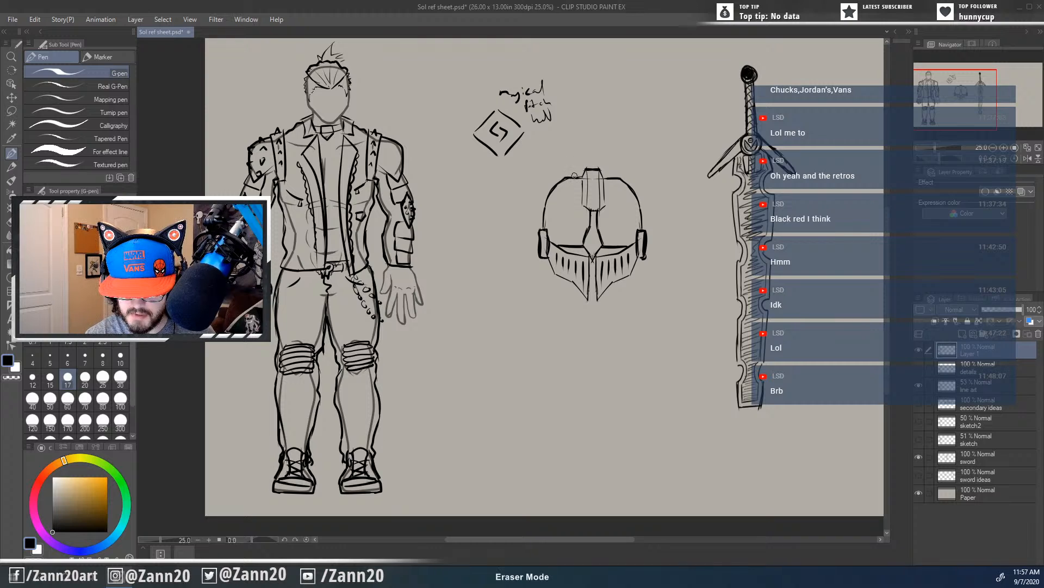
pyautogui.press('p')
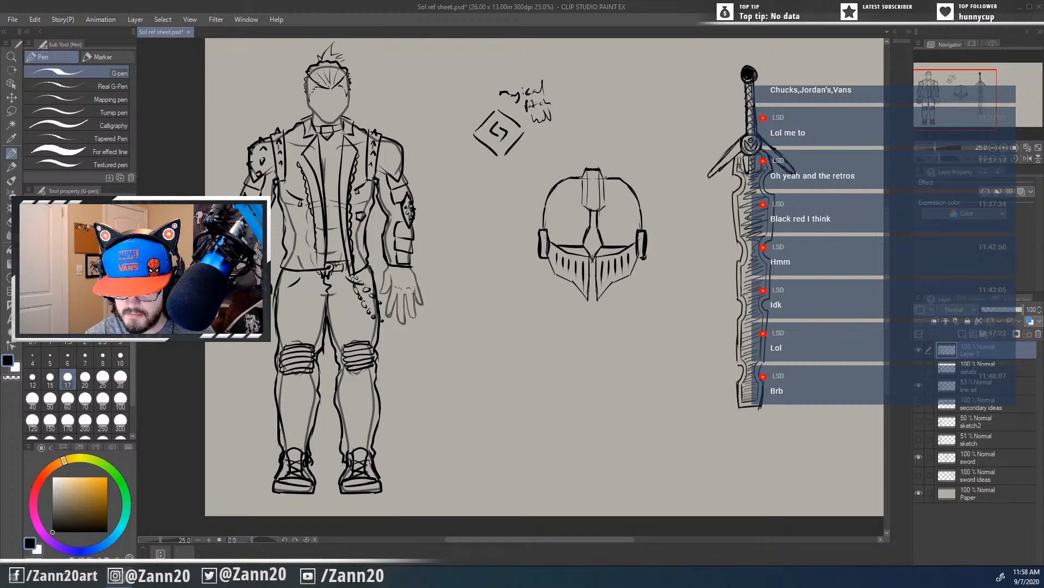
pyautogui.press('e')
pyautogui.moveTo(621, 176); pyautogui.dragTo(630, 181)
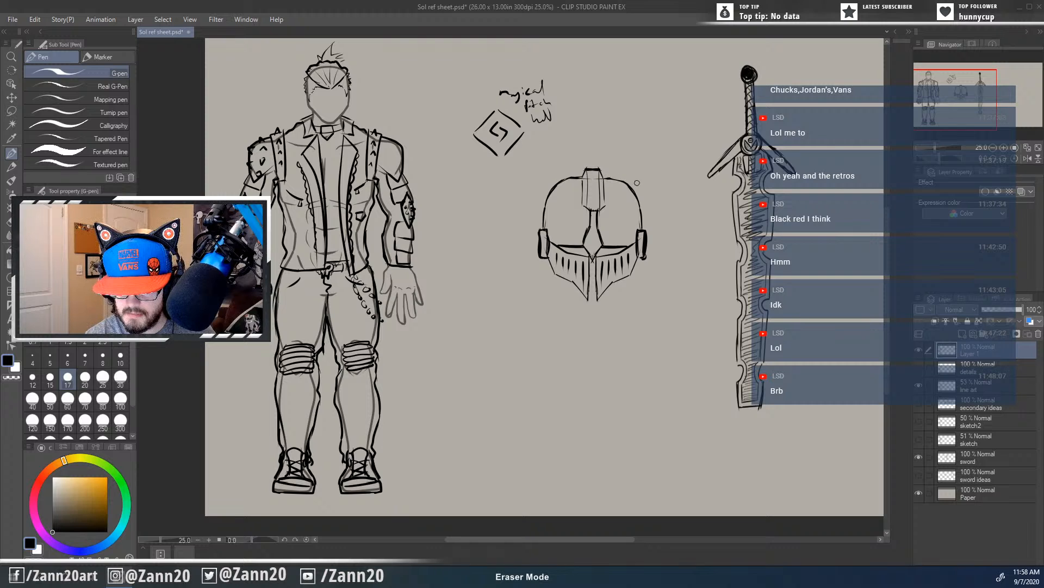
pyautogui.moveTo(640, 279); pyautogui.dragTo(609, 246)
pyautogui.press('p')
# Step: Sketch a side-view jaw guard with a round ear disc in the empty space below the front-view helmet
pyautogui.moveTo(593, 349); pyautogui.dragTo(563, 339)
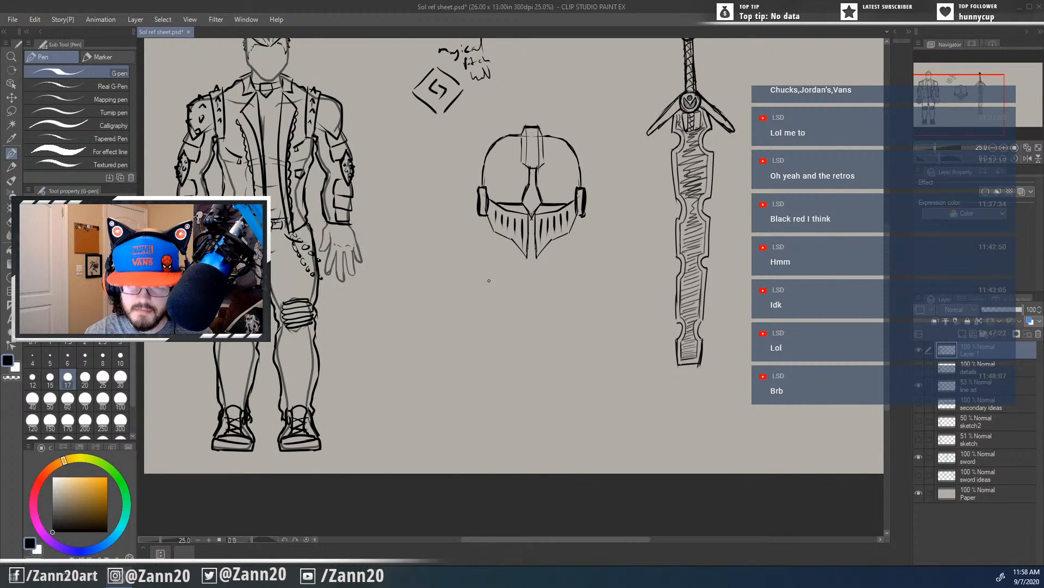
pyautogui.moveTo(488, 278)
pyautogui.mouseDown()
pyautogui.moveTo(488, 321)
pyautogui.moveTo(566, 286)
pyautogui.mouseUp()
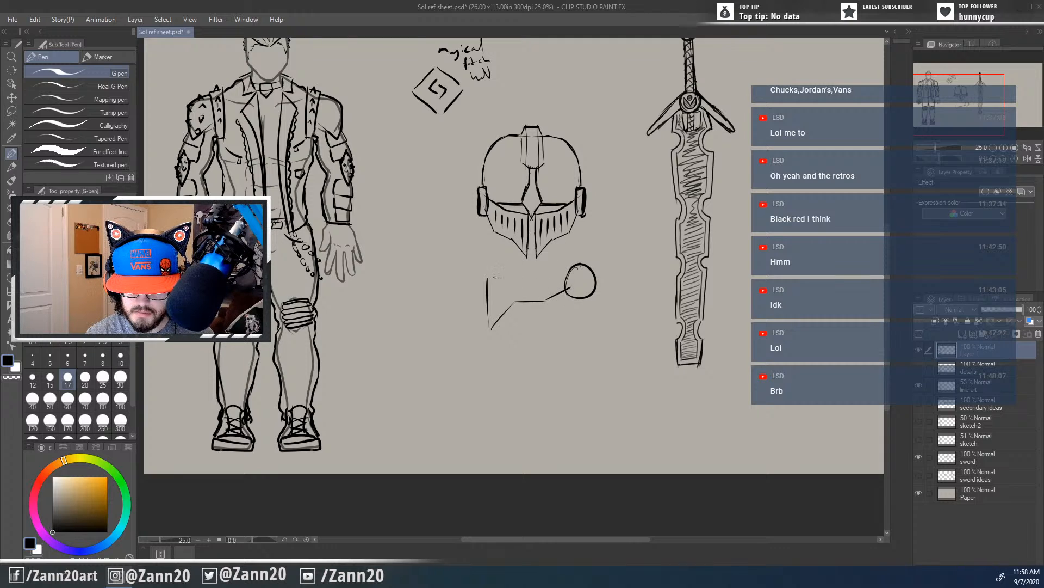
pyautogui.moveTo(494, 277); pyautogui.dragTo(551, 273)
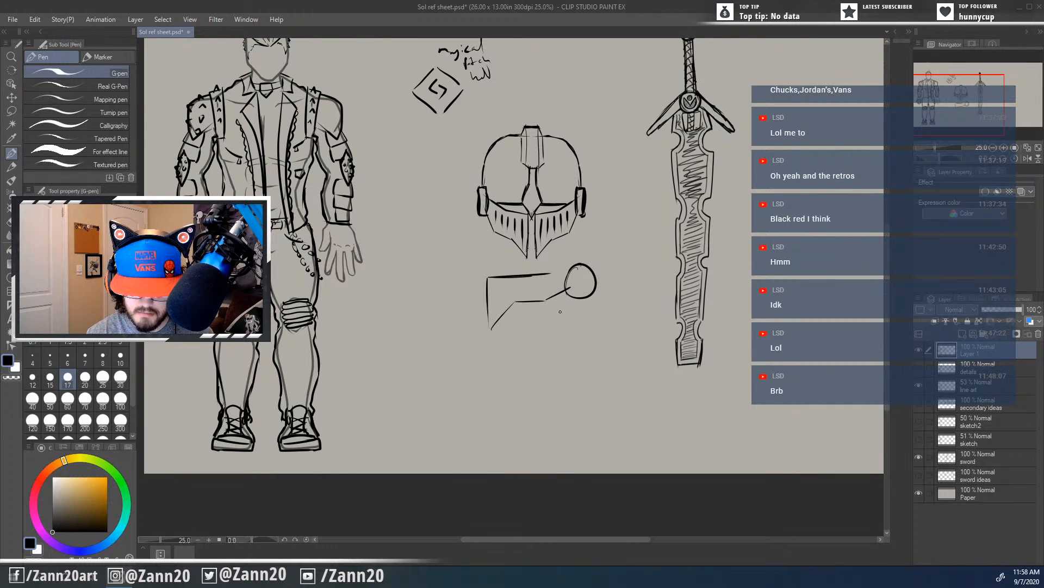
pyautogui.moveTo(549, 272); pyautogui.dragTo(568, 266)
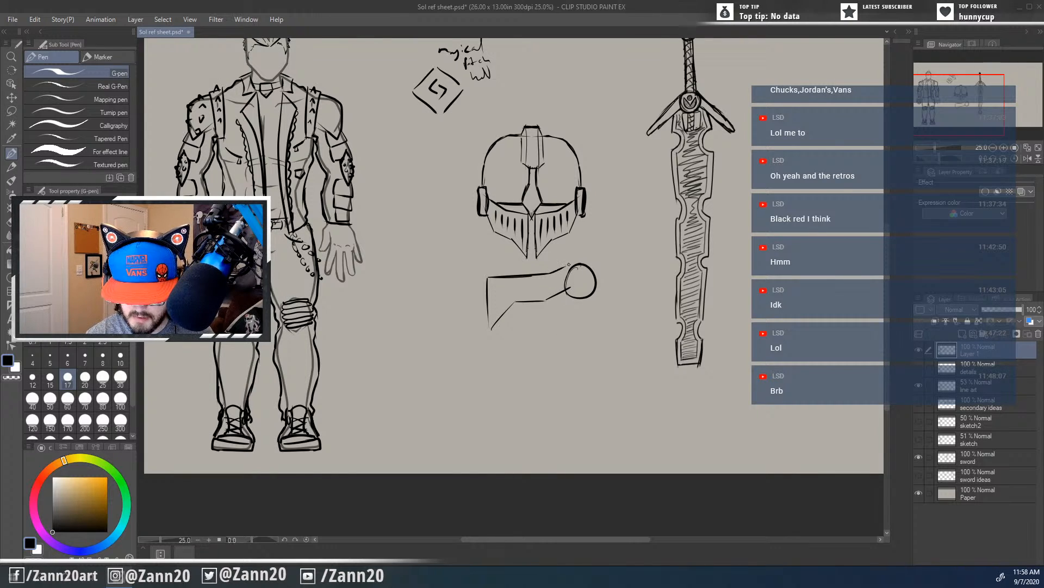
# Step: Lasso the side-view jaw guard and shift it slightly down and toward the ear disc
pyautogui.press('m')
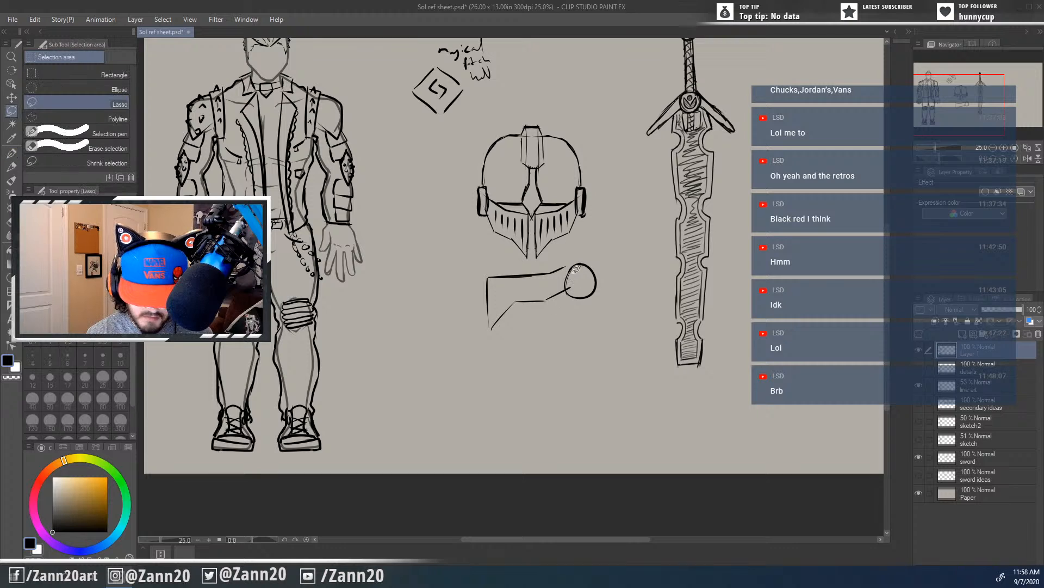
pyautogui.moveTo(570, 265); pyautogui.dragTo(557, 305)
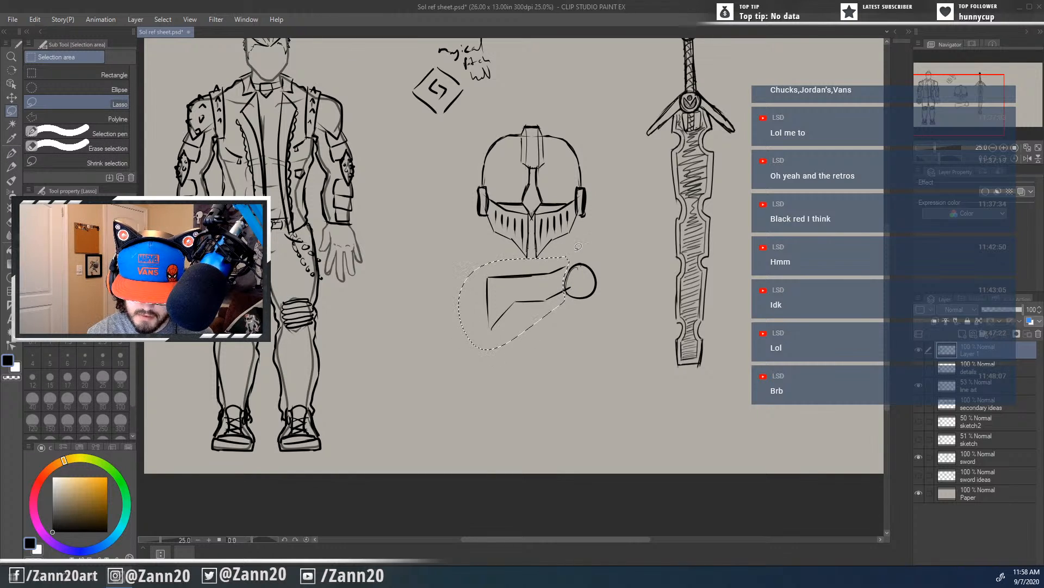
pyautogui.moveTo(556, 251)
pyautogui.mouseDown()
pyautogui.moveTo(536, 265)
pyautogui.moveTo(494, 245)
pyautogui.mouseUp()
pyautogui.hotkey('ctrl', 't')
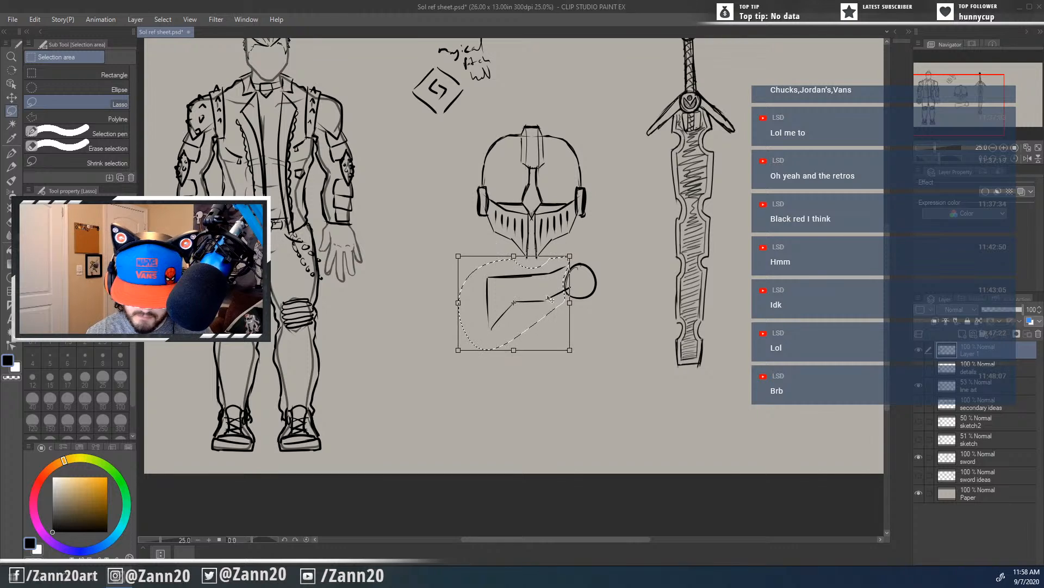
pyautogui.moveTo(538, 303); pyautogui.dragTo(542, 306)
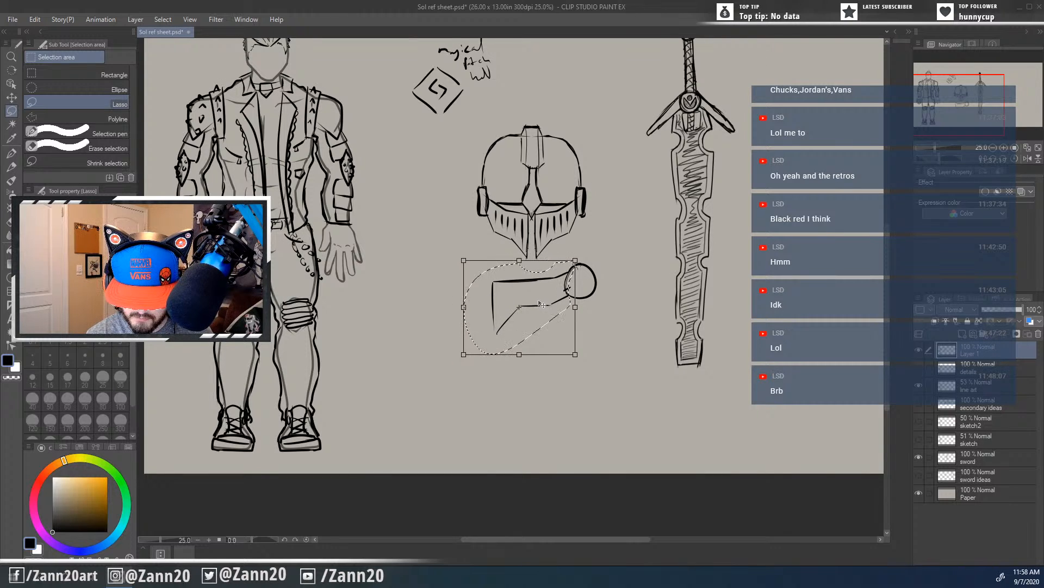
pyautogui.press('Return')
pyautogui.hotkey('ctrl', 'd')
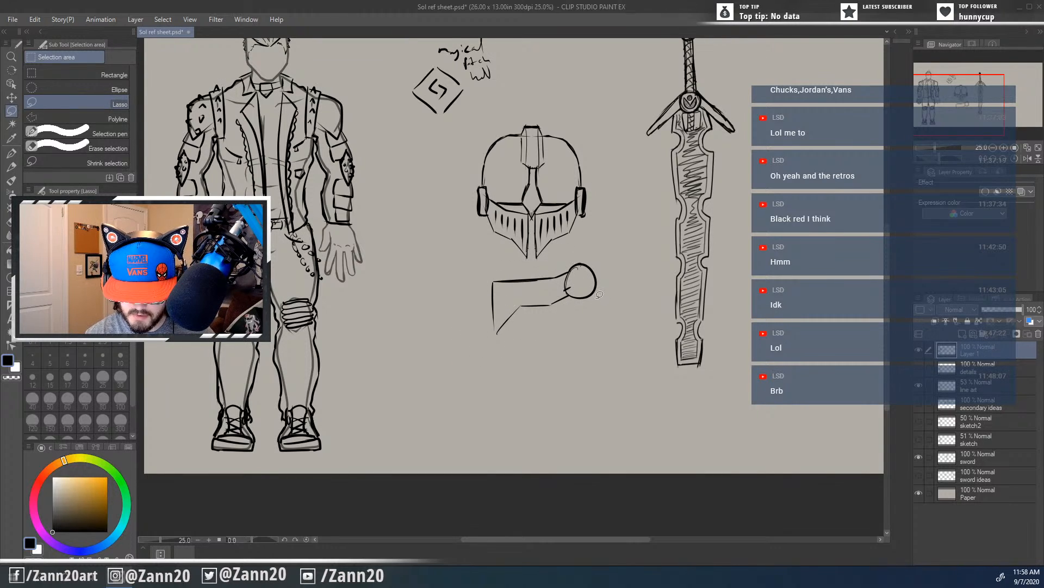
# Step: Draw an inner ring in the side-view ear disc and add upper and lower edge lines joining the jaw guard to it
pyautogui.press('p')
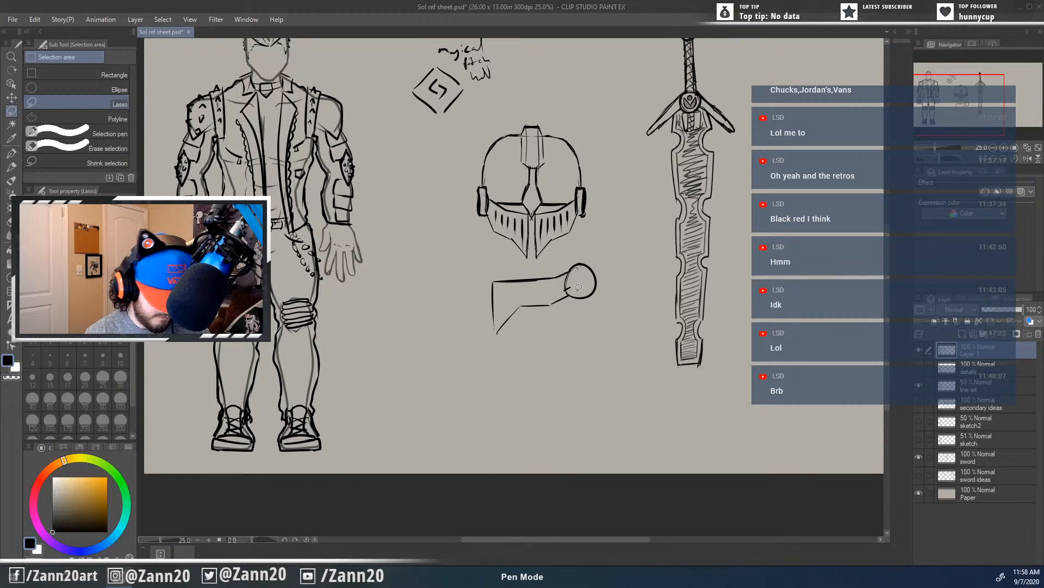
pyautogui.moveTo(577, 275); pyautogui.dragTo(580, 289)
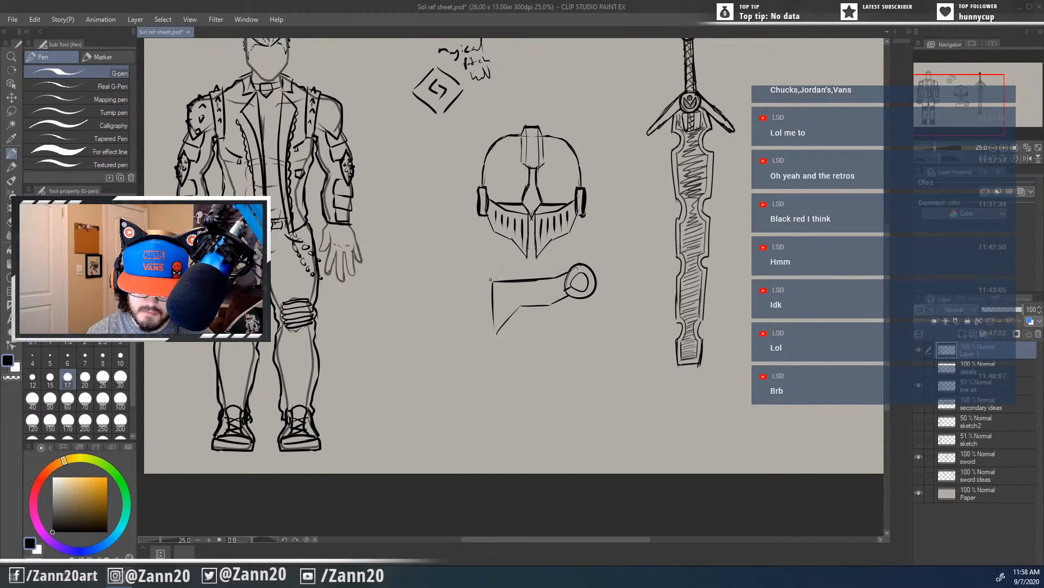
pyautogui.moveTo(491, 283); pyautogui.dragTo(498, 271)
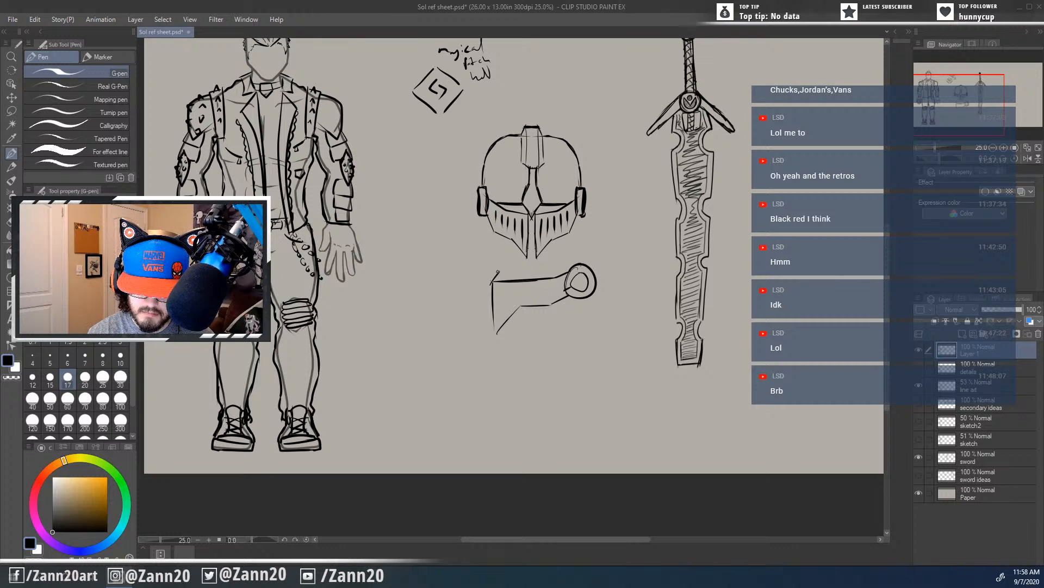
pyautogui.moveTo(500, 272); pyautogui.dragTo(547, 272)
pyautogui.hotkey('ctrl', 'z')
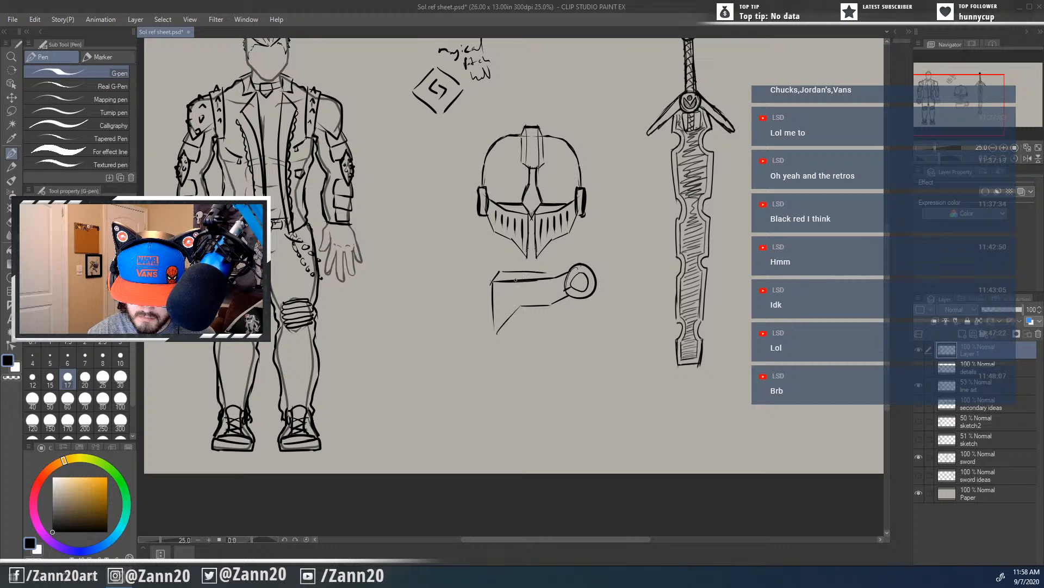
pyautogui.moveTo(521, 281); pyautogui.dragTo(585, 254)
pyautogui.hotkey('ctrl', 'z')
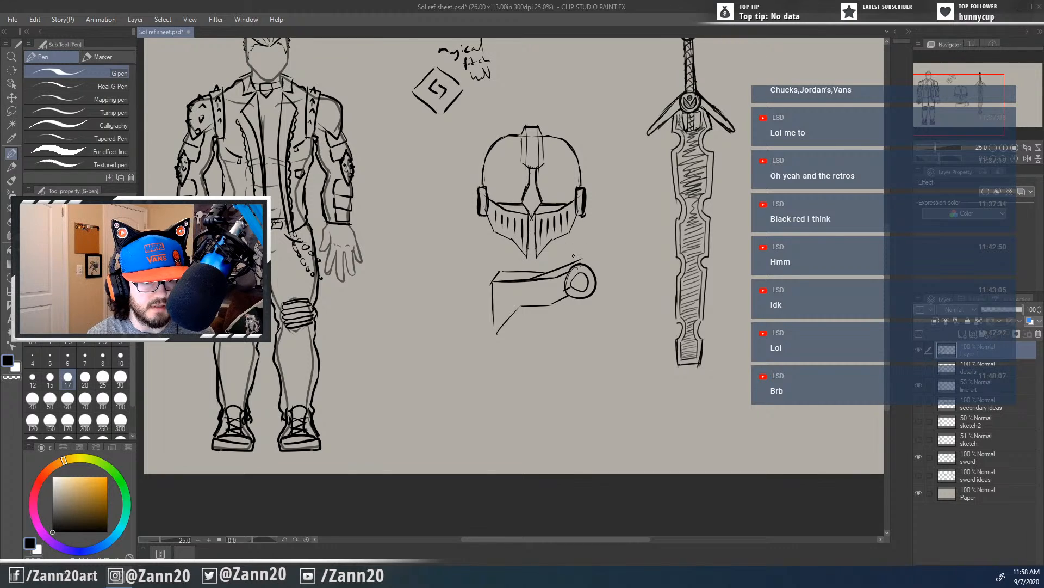
pyautogui.moveTo(565, 286); pyautogui.dragTo(537, 306)
pyautogui.hotkey('ctrl', 'z')
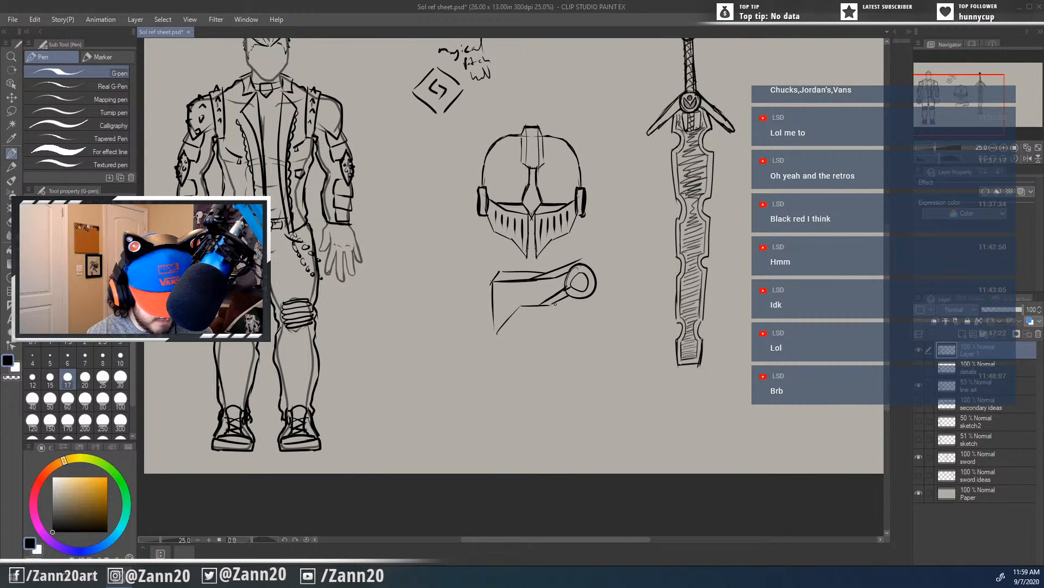
# Step: Lasso the reworked side-view jaw guard with its connecting lines and nudge it closer to the ear disc
pyautogui.press('m')
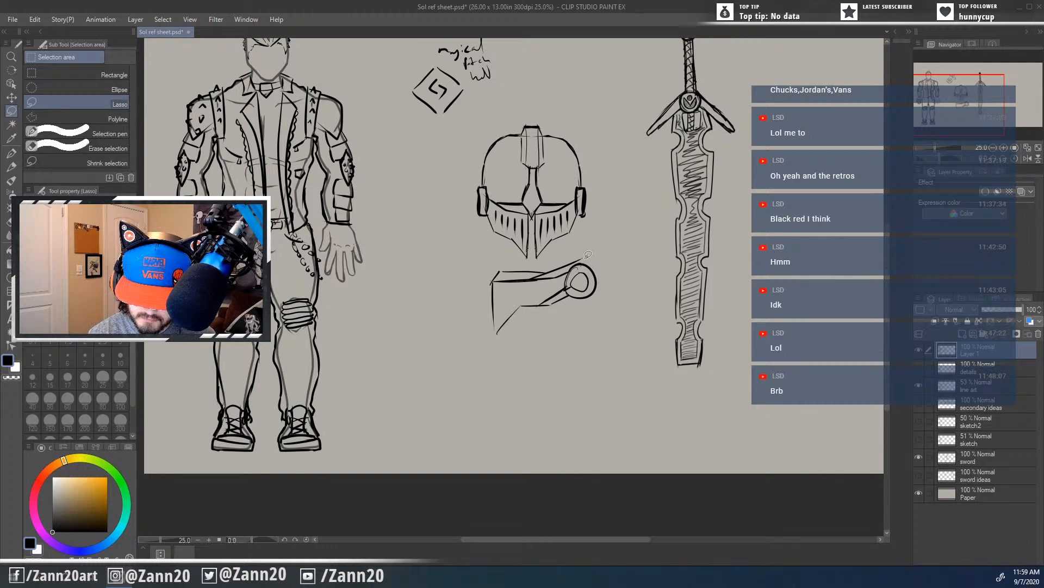
pyautogui.moveTo(586, 255)
pyautogui.mouseDown()
pyautogui.moveTo(568, 275)
pyautogui.moveTo(565, 302)
pyautogui.moveTo(455, 326)
pyautogui.moveTo(511, 260)
pyautogui.moveTo(592, 253)
pyautogui.mouseUp()
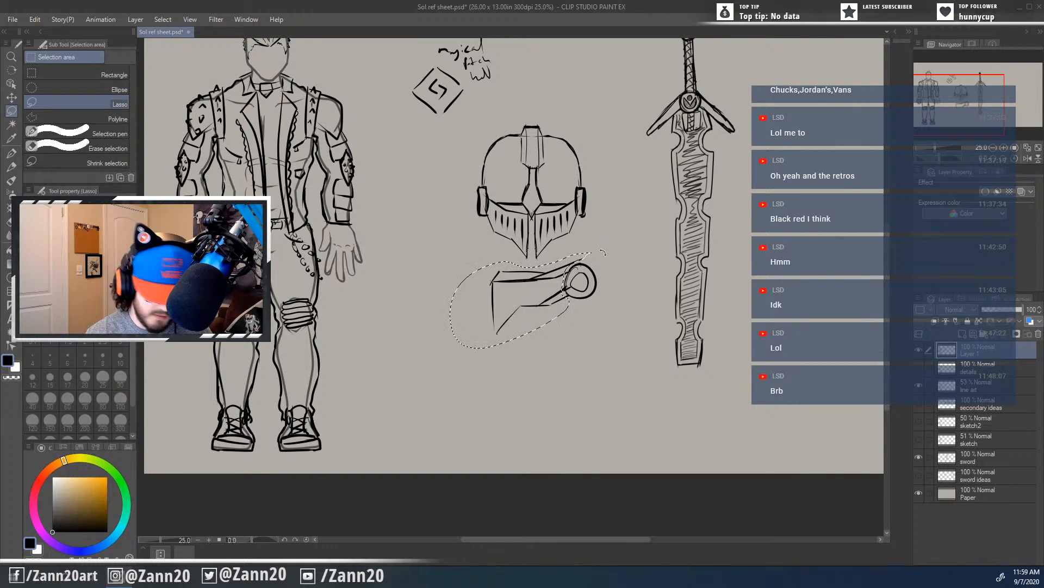
pyautogui.hotkey('ctrl', 't')
pyautogui.moveTo(553, 296); pyautogui.dragTo(569, 303)
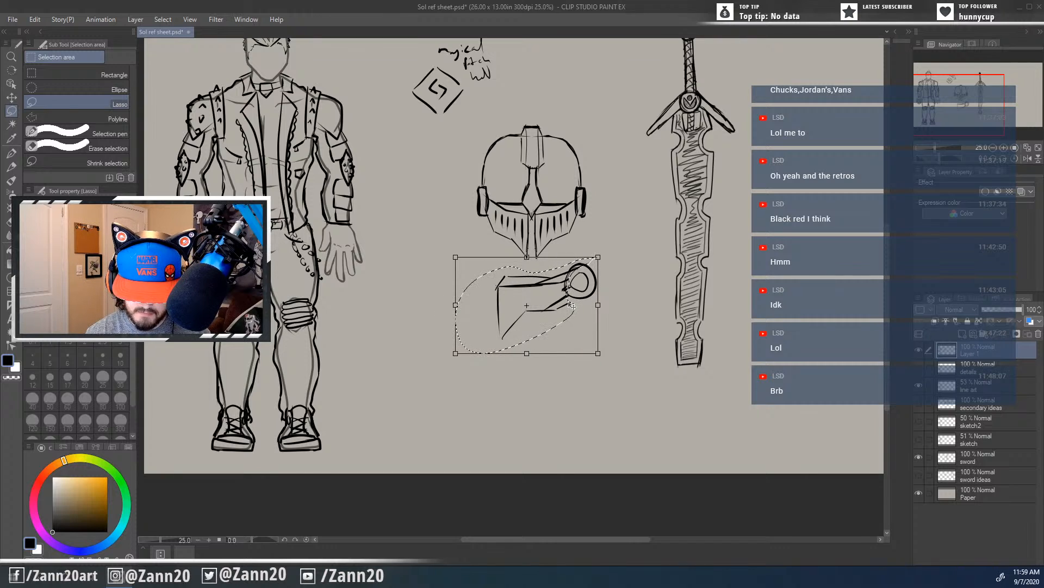
pyautogui.press('Return')
pyautogui.hotkey('ctrl', 'd')
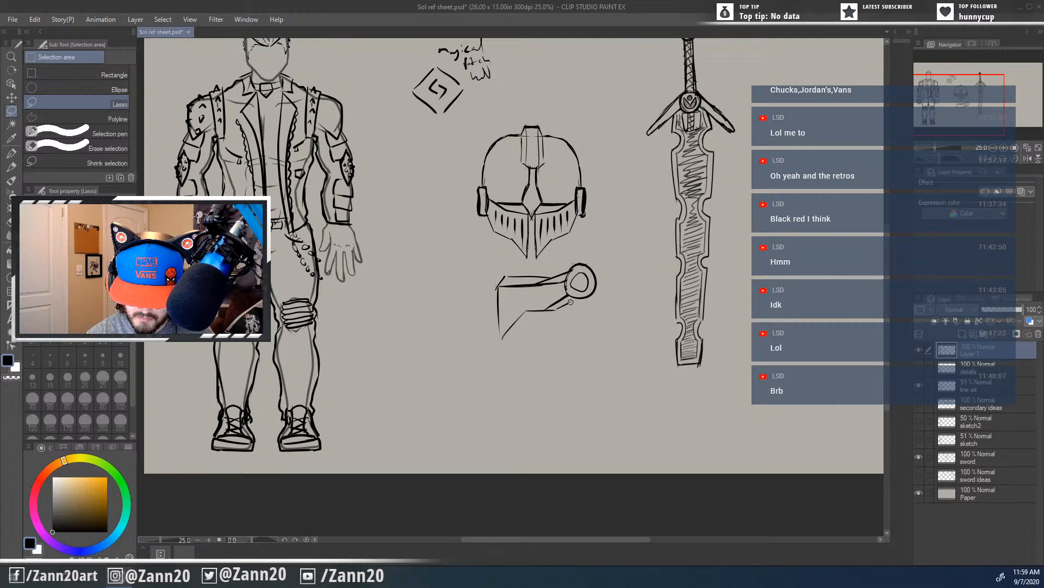
# Step: Draw vertical vent slits along the side-view jaw guard and sketch the pointed front face profile above it
pyautogui.press('p')
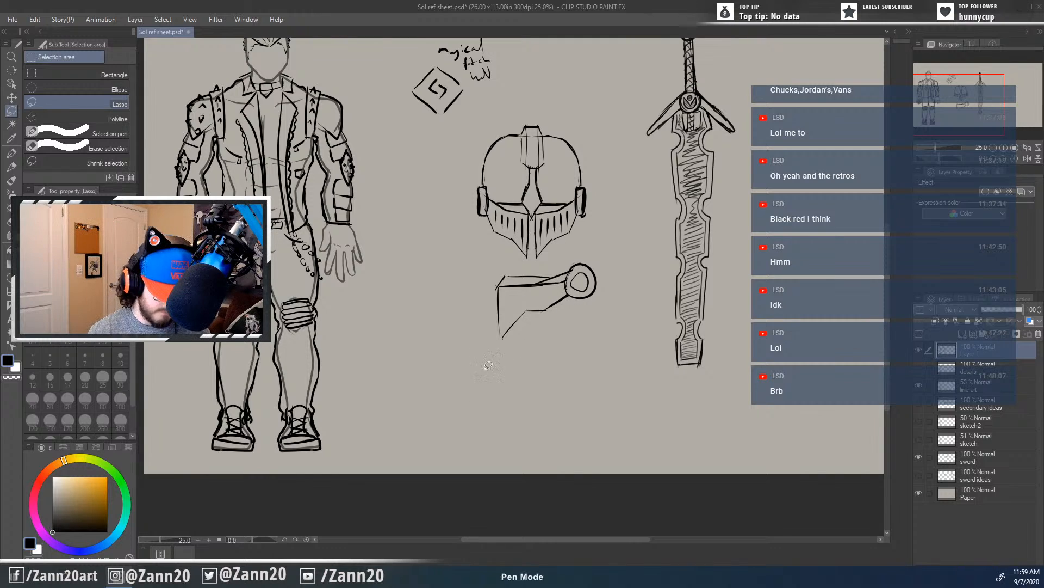
pyautogui.moveTo(505, 297)
pyautogui.mouseDown()
pyautogui.moveTo(501, 323)
pyautogui.moveTo(536, 303)
pyautogui.mouseUp()
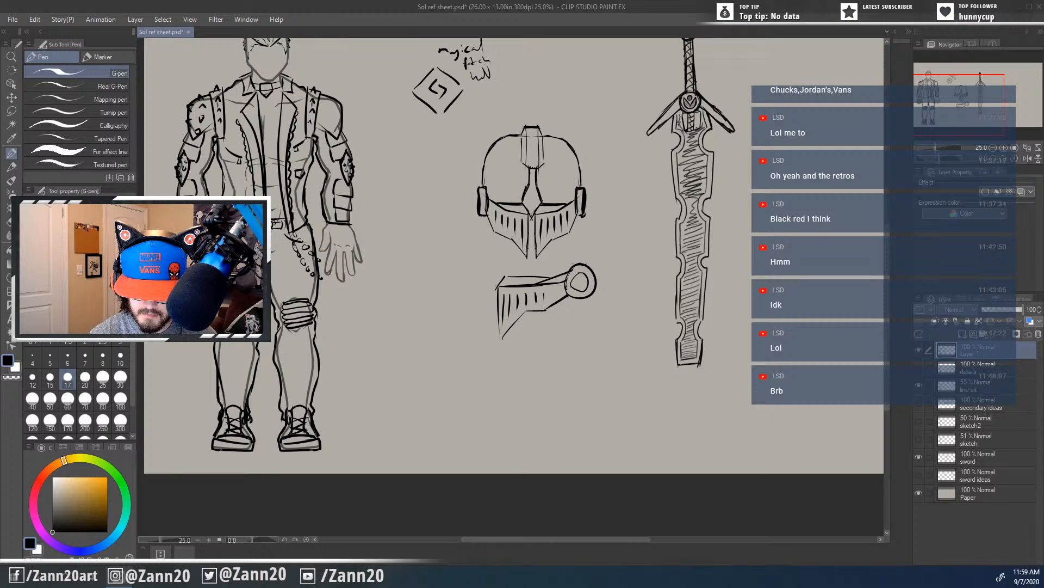
pyautogui.moveTo(532, 360); pyautogui.dragTo(535, 386)
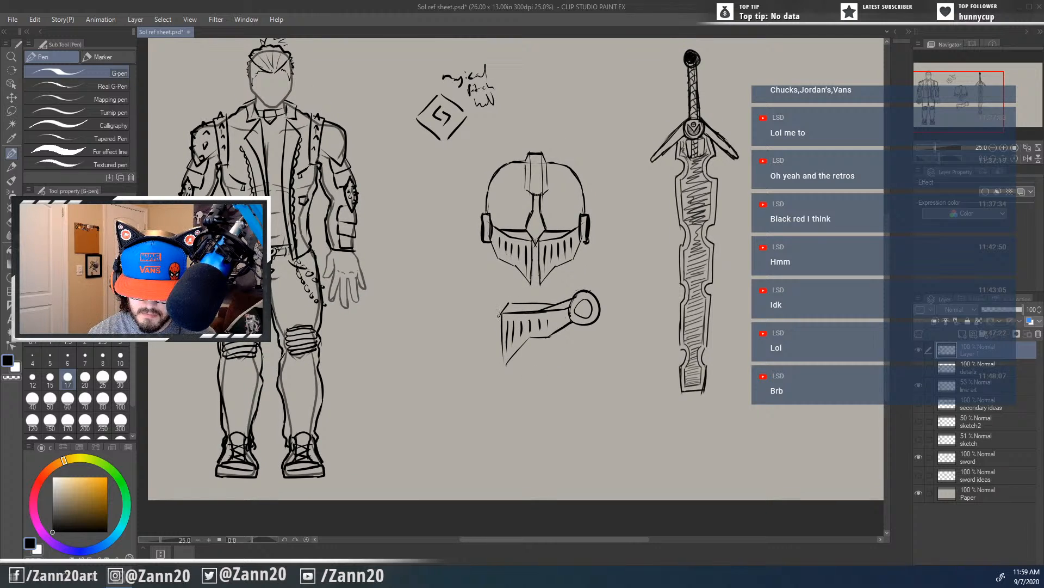
pyautogui.moveTo(498, 314)
pyautogui.mouseDown()
pyautogui.moveTo(507, 269)
pyautogui.moveTo(511, 289)
pyautogui.mouseUp()
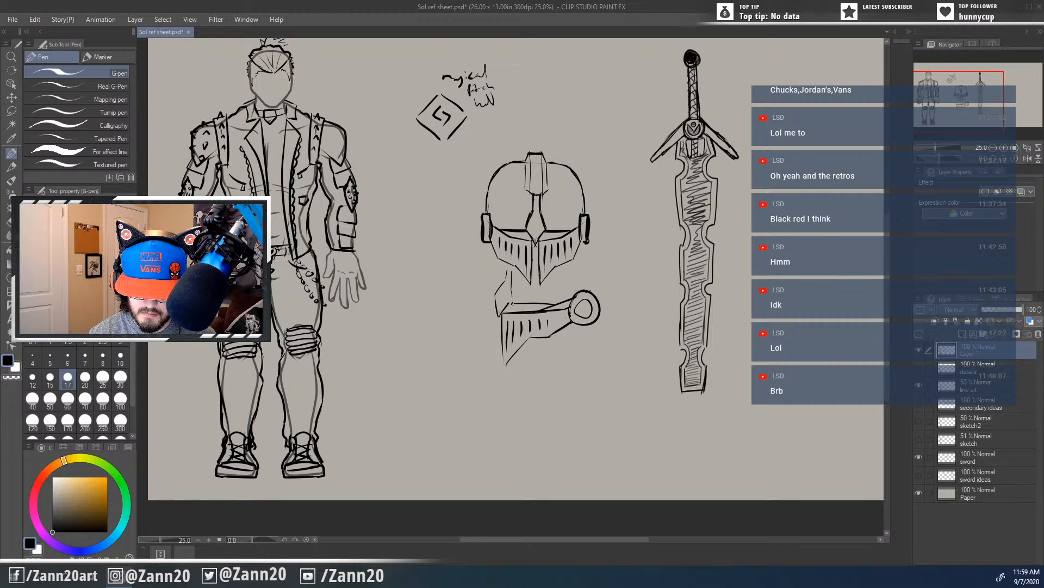
# Step: Lasso the whole side-view helmet sketch and move it down to leave room beneath the front-view helmet
pyautogui.moveTo(583, 361); pyautogui.dragTo(541, 407)
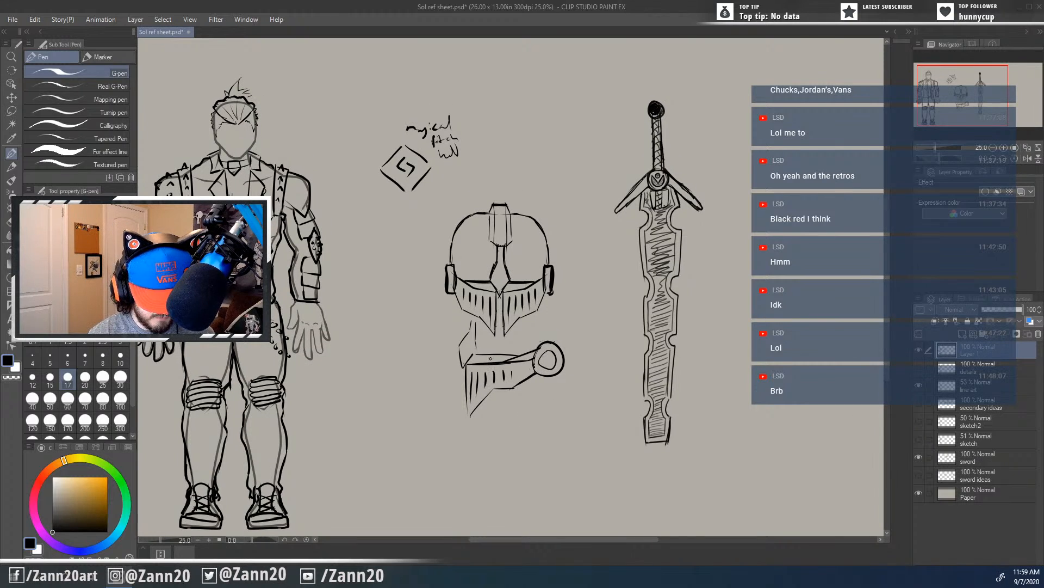
pyautogui.press('m')
pyautogui.moveTo(467, 317)
pyautogui.mouseDown()
pyautogui.moveTo(493, 344)
pyautogui.moveTo(545, 323)
pyautogui.moveTo(577, 395)
pyautogui.moveTo(432, 419)
pyautogui.moveTo(438, 321)
pyautogui.mouseUp()
pyautogui.hotkey('ctrl', 't')
pyautogui.press('Return')
pyautogui.moveTo(561, 355)
pyautogui.mouseDown()
pyautogui.moveTo(554, 423)
pyautogui.moveTo(545, 325)
pyautogui.mouseUp()
pyautogui.hotkey('ctrl', 't')
pyautogui.press('Return')
pyautogui.hotkey('ctrl', 'd')
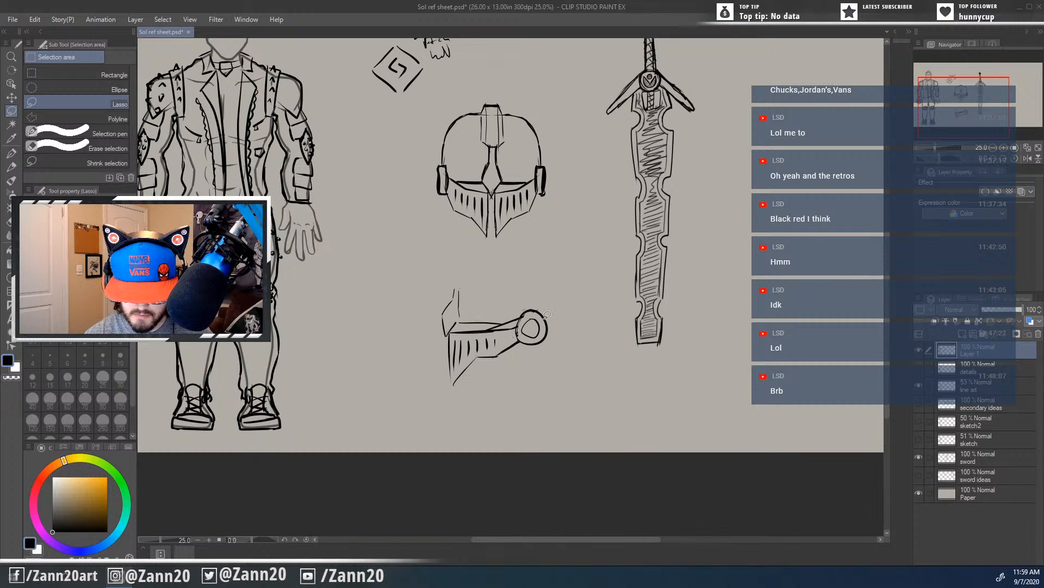
# Step: Extend the side-view face profile up to the brow and draw the rounded dome curving to the back of the helmet
pyautogui.press('p')
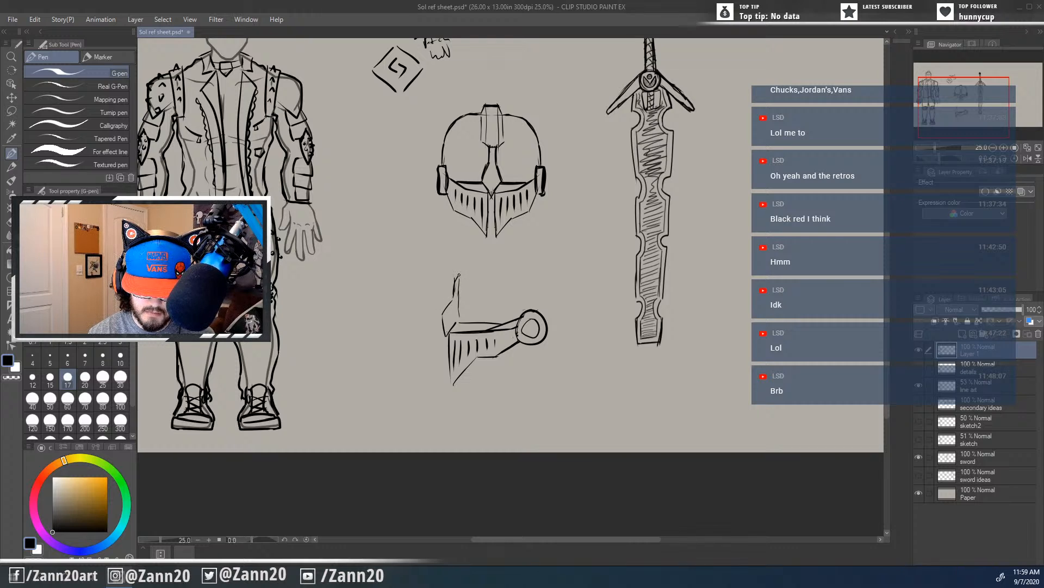
pyautogui.moveTo(458, 299); pyautogui.dragTo(466, 272)
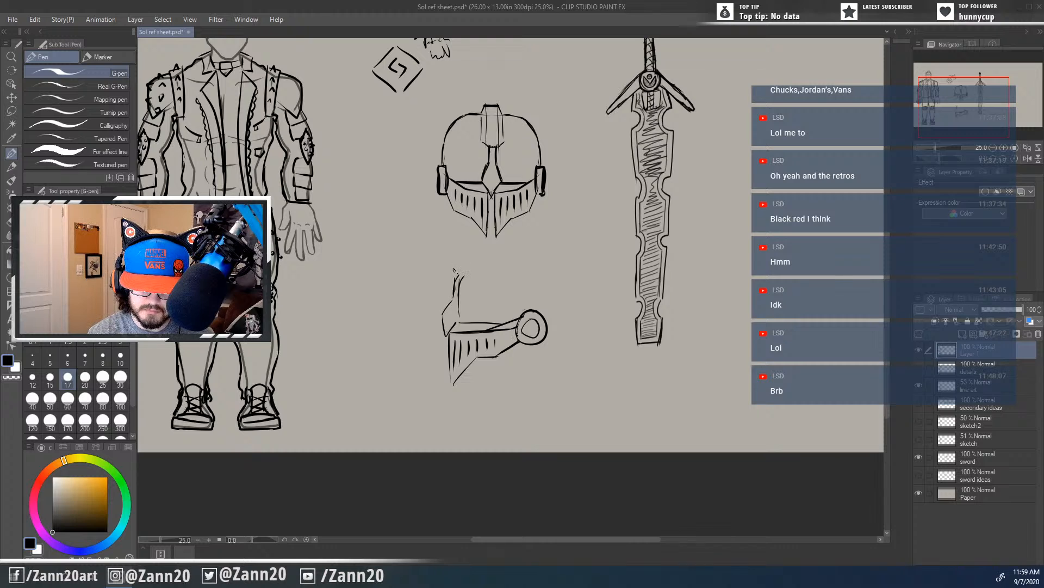
pyautogui.moveTo(461, 256)
pyautogui.mouseDown()
pyautogui.moveTo(493, 239)
pyautogui.moveTo(542, 241)
pyautogui.moveTo(570, 271)
pyautogui.moveTo(571, 307)
pyautogui.mouseUp()
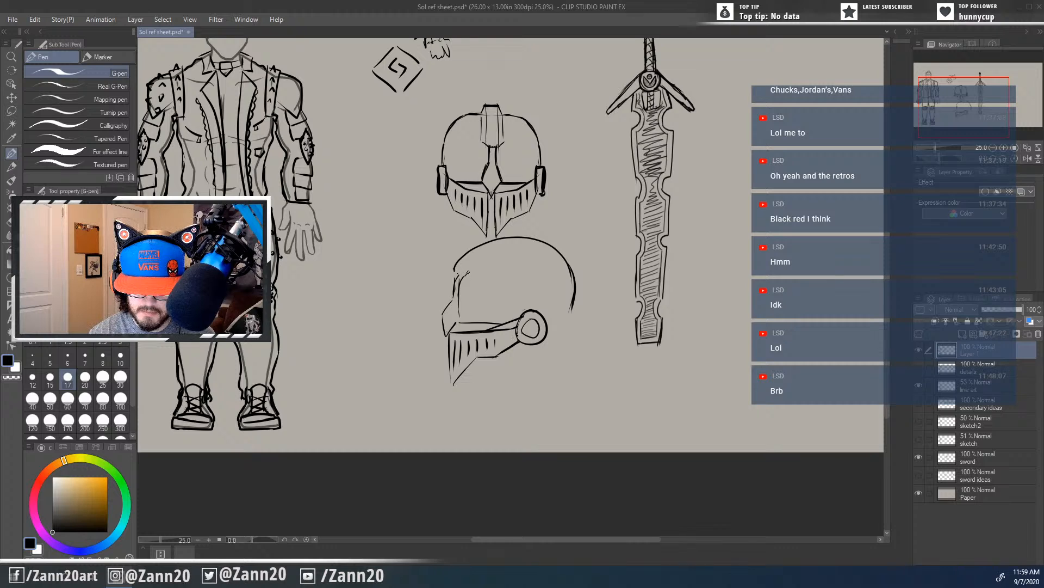
# Step: Draw the inner crest band along the side-view helmet's dome and a lower back edge running from the ear disc
pyautogui.moveTo(468, 272)
pyautogui.mouseDown()
pyautogui.moveTo(539, 262)
pyautogui.moveTo(557, 274)
pyautogui.moveTo(567, 326)
pyautogui.mouseUp()
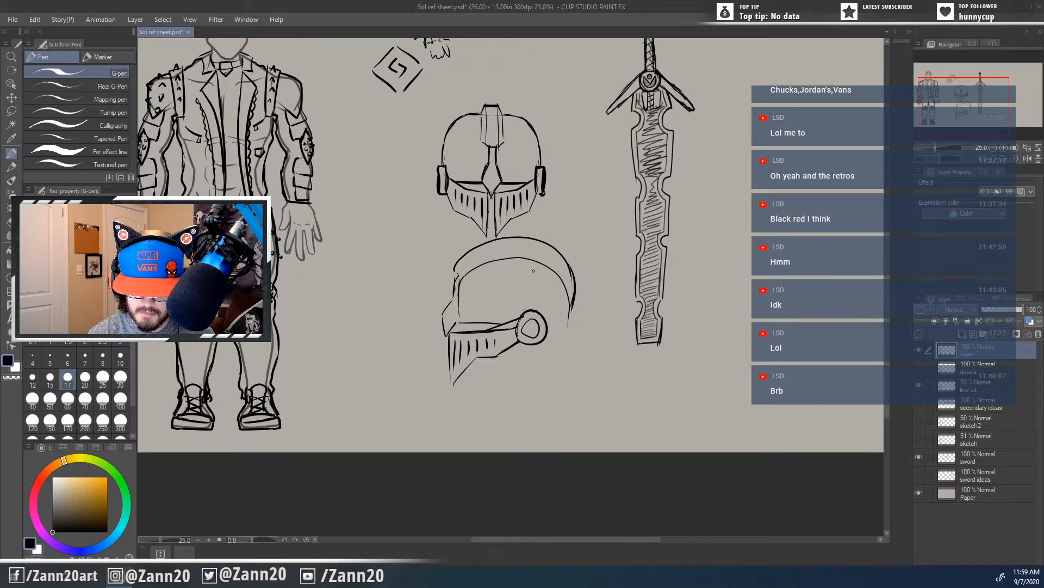
pyautogui.moveTo(458, 273)
pyautogui.mouseDown()
pyautogui.moveTo(510, 252)
pyautogui.moveTo(539, 257)
pyautogui.moveTo(556, 268)
pyautogui.moveTo(568, 307)
pyautogui.mouseUp()
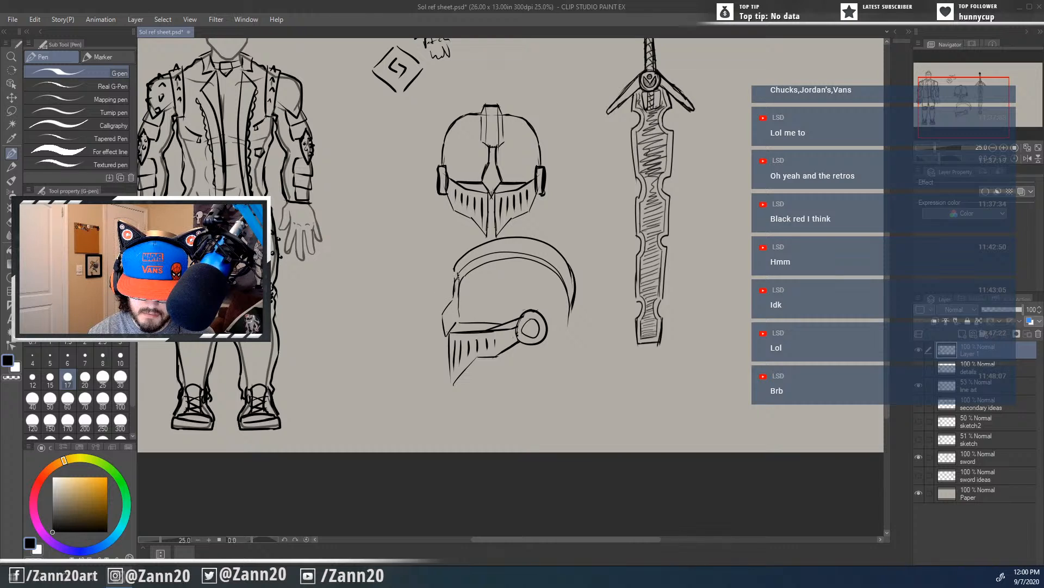
pyautogui.moveTo(457, 274); pyautogui.dragTo(459, 279)
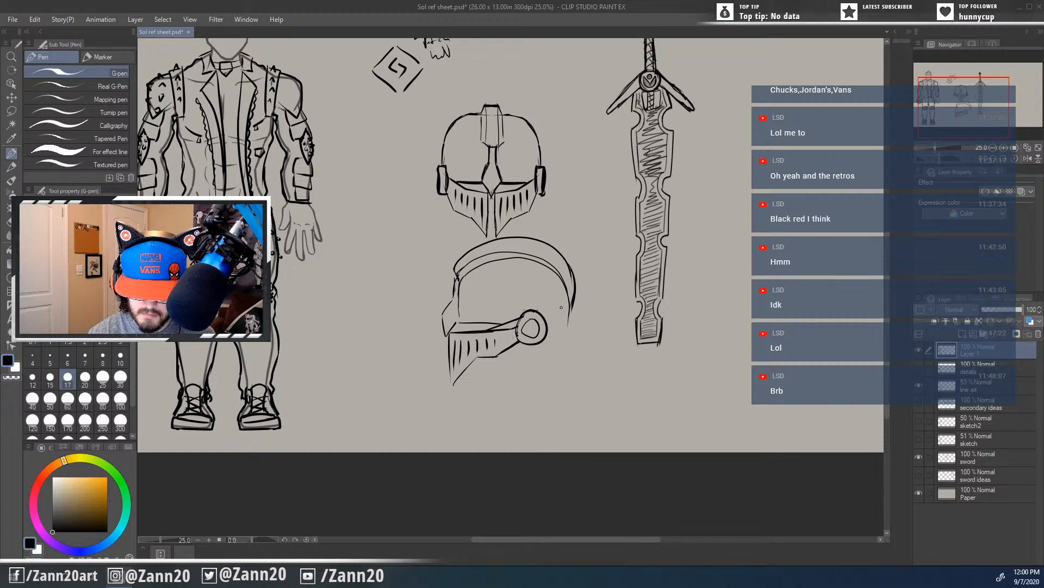
pyautogui.moveTo(544, 339)
pyautogui.mouseDown()
pyautogui.moveTo(577, 331)
pyautogui.moveTo(570, 342)
pyautogui.moveTo(573, 329)
pyautogui.mouseUp()
pyautogui.moveTo(555, 388)
pyautogui.mouseDown()
pyautogui.moveTo(611, 326)
pyautogui.moveTo(566, 381)
pyautogui.moveTo(596, 394)
pyautogui.moveTo(587, 430)
pyautogui.mouseUp()
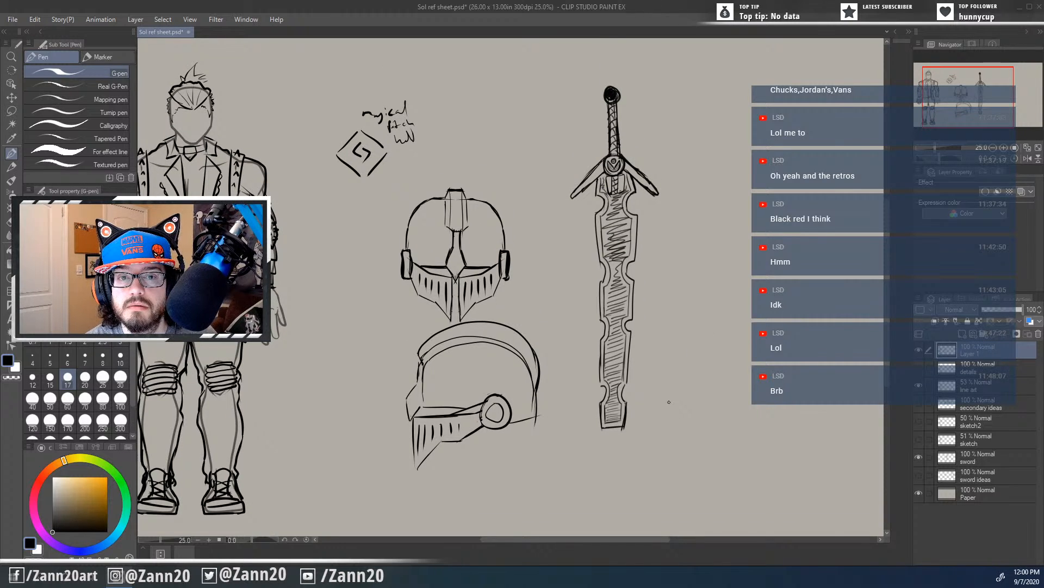
pyautogui.keyDown('alt'); pyautogui.click(669, 402); pyautogui.keyUp('alt')
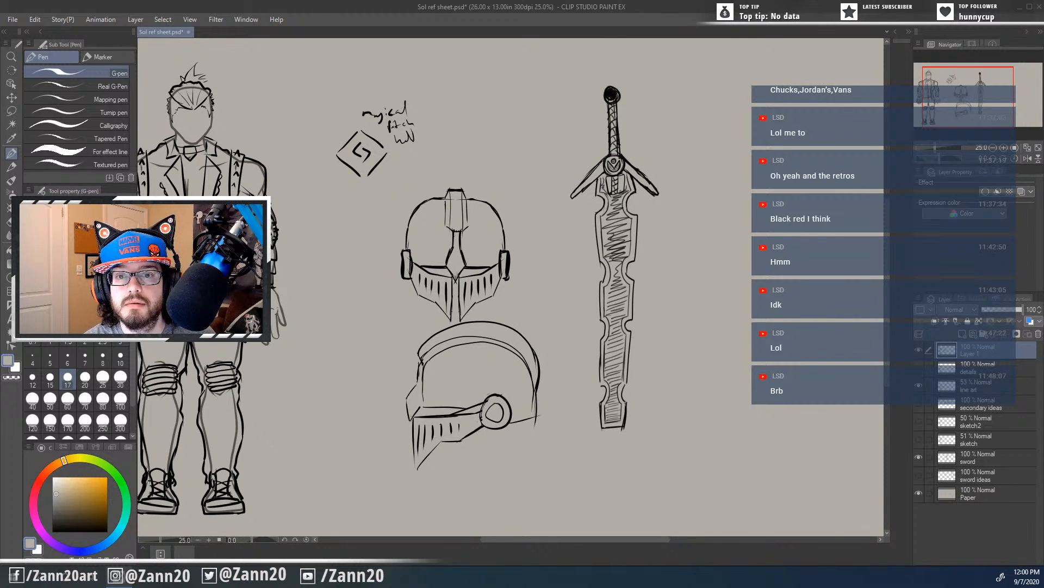
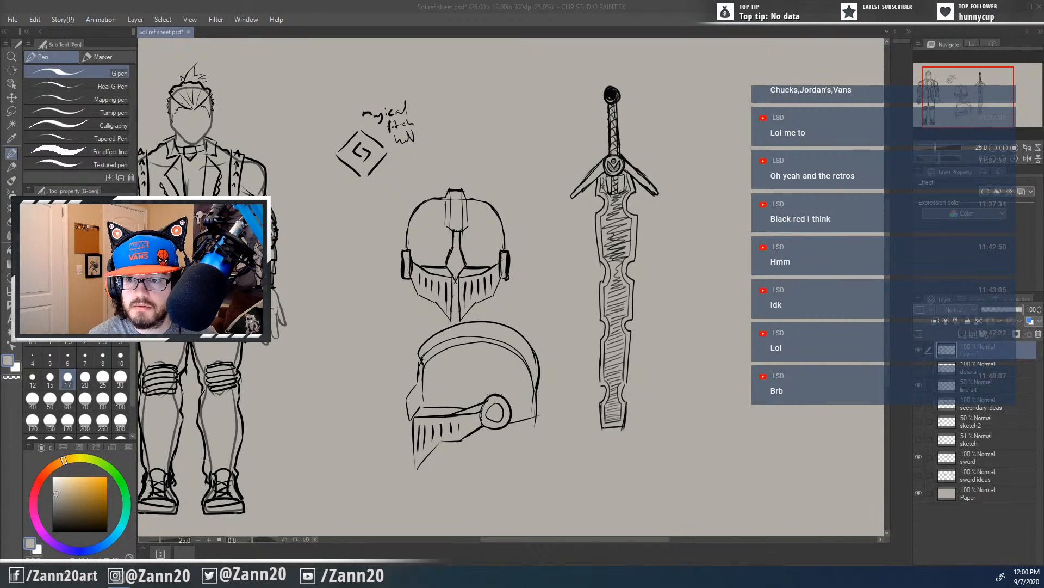
pyautogui.click(671, 424)
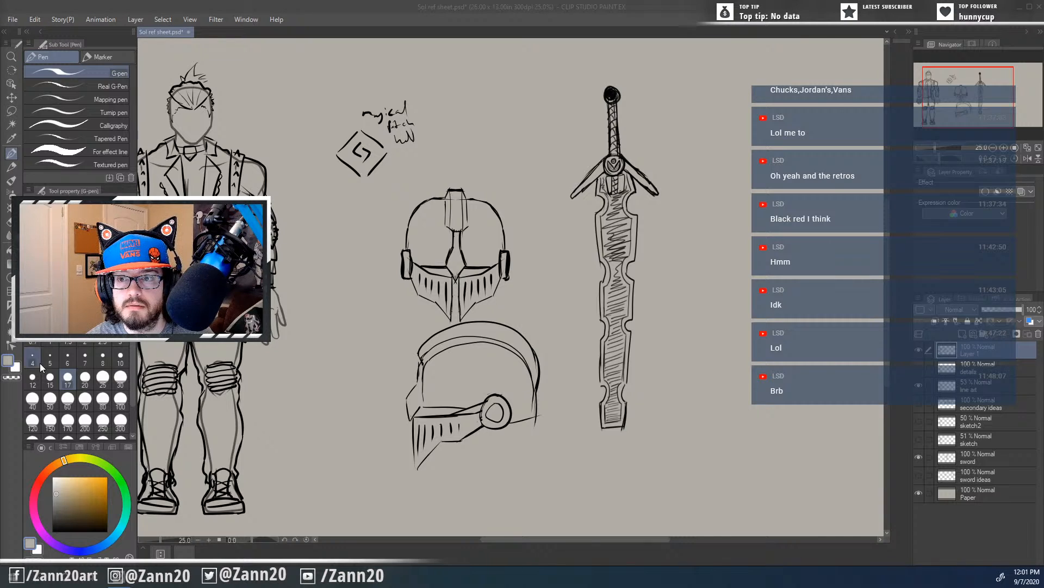
pyautogui.click(482, 8)
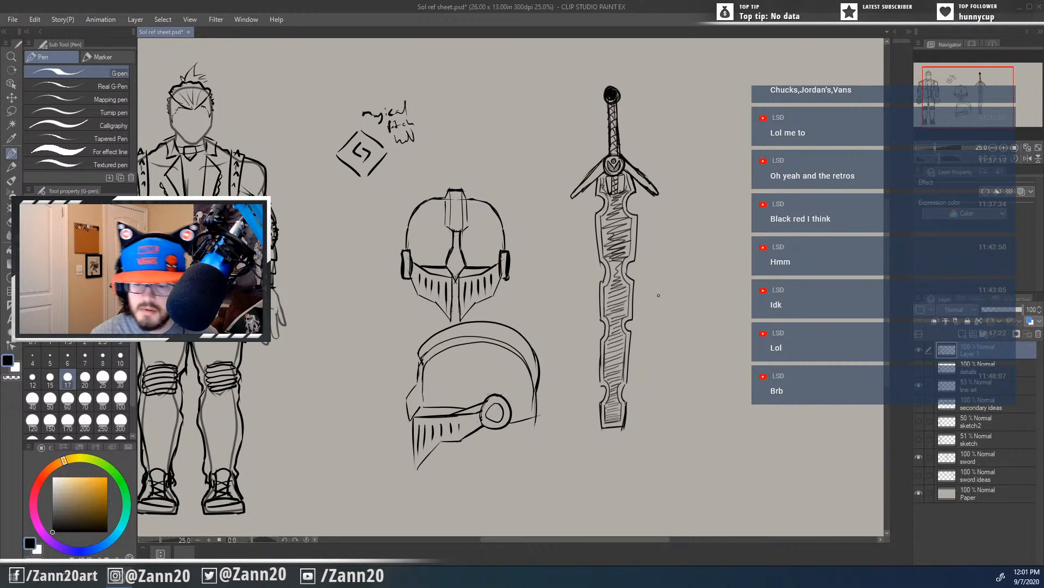
# Step: Sketch a curved visor's upper edge and its first panels in the empty area beside the sword
pyautogui.moveTo(655, 325)
pyautogui.mouseDown()
pyautogui.moveTo(645, 309)
pyautogui.moveTo(625, 360)
pyautogui.moveTo(677, 411)
pyautogui.mouseUp()
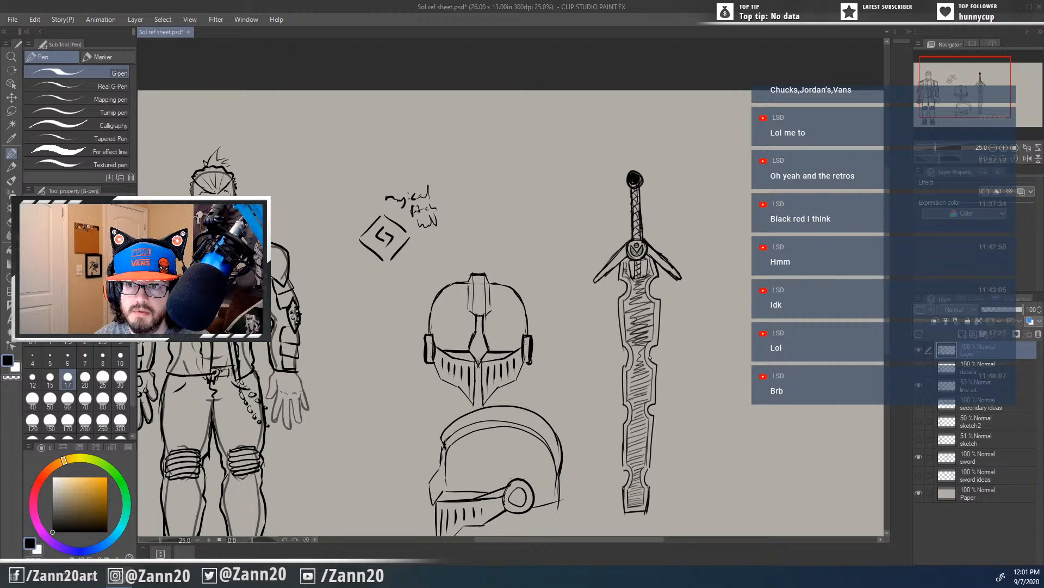
pyautogui.moveTo(643, 320)
pyautogui.mouseDown()
pyautogui.moveTo(619, 308)
pyautogui.moveTo(572, 231)
pyautogui.moveTo(532, 207)
pyautogui.mouseUp()
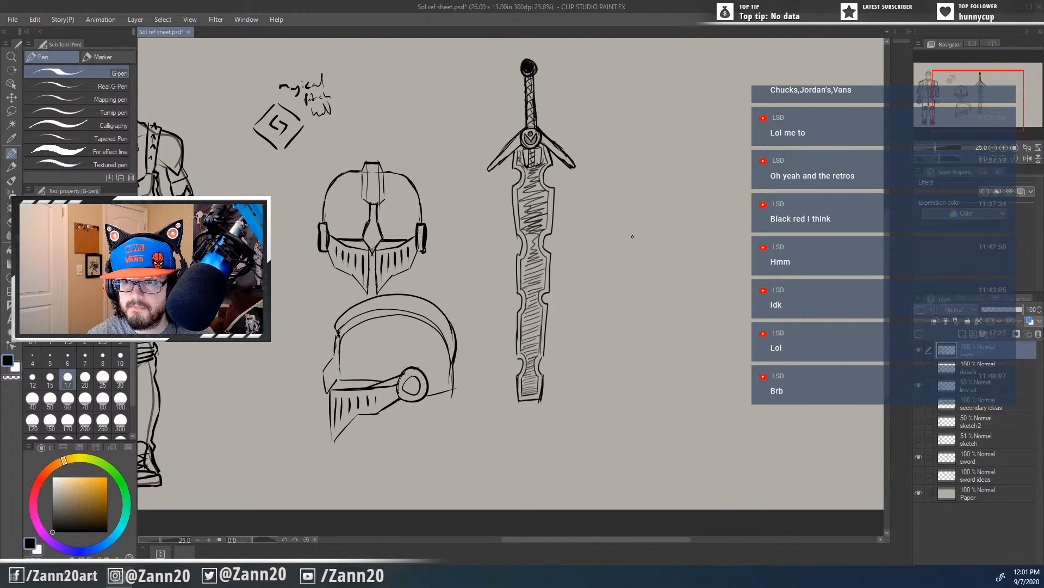
pyautogui.moveTo(635, 238)
pyautogui.mouseDown()
pyautogui.moveTo(685, 263)
pyautogui.moveTo(748, 248)
pyautogui.mouseUp()
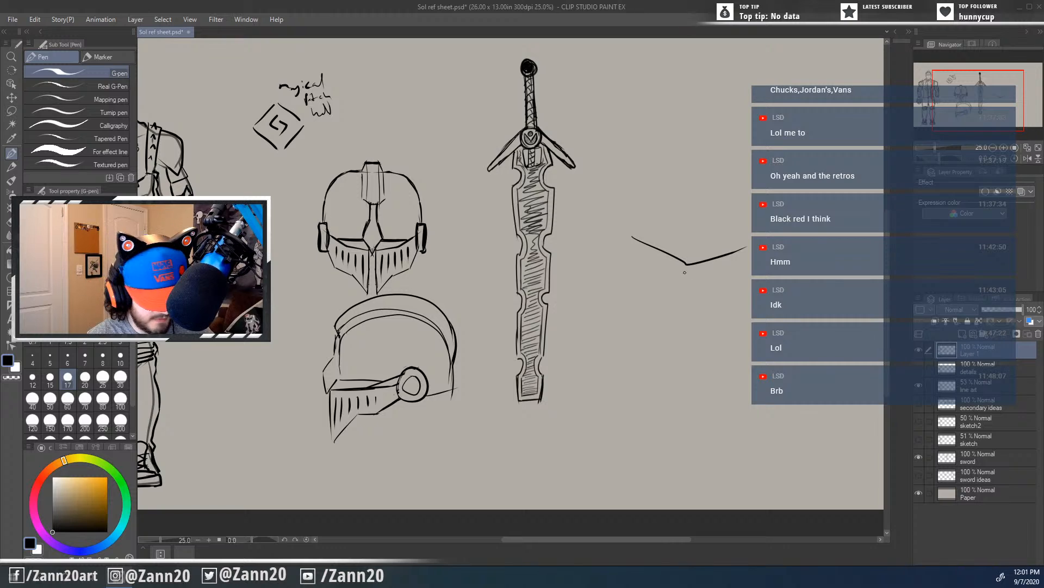
pyautogui.hotkey('ctrl', 'z')
pyautogui.moveTo(632, 234)
pyautogui.mouseDown()
pyautogui.moveTo(692, 257)
pyautogui.moveTo(741, 230)
pyautogui.mouseUp()
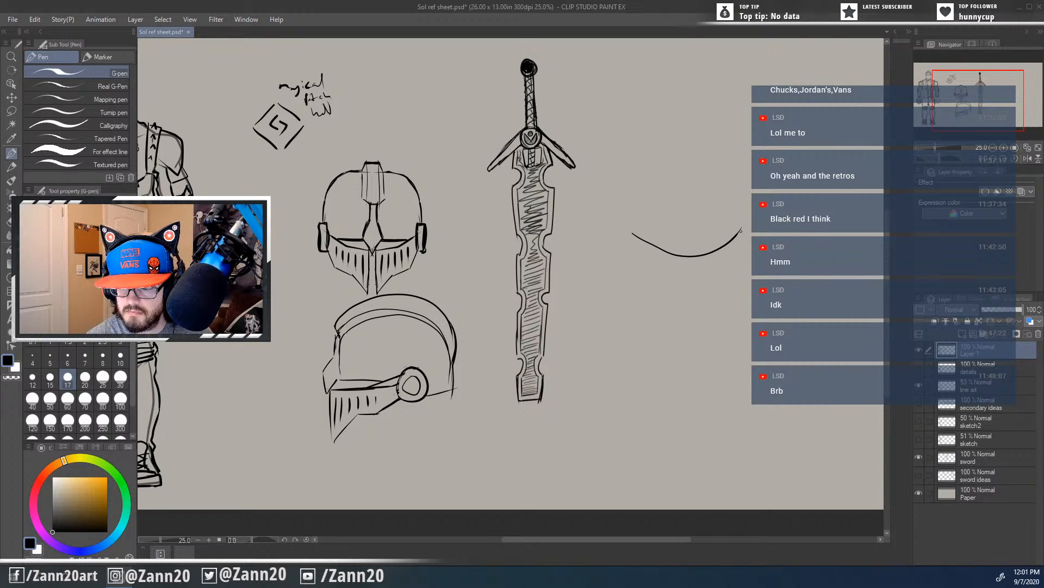
pyautogui.moveTo(629, 236)
pyautogui.mouseDown()
pyautogui.moveTo(636, 261)
pyautogui.moveTo(713, 302)
pyautogui.mouseUp()
pyautogui.hotkey('ctrl', 'z')
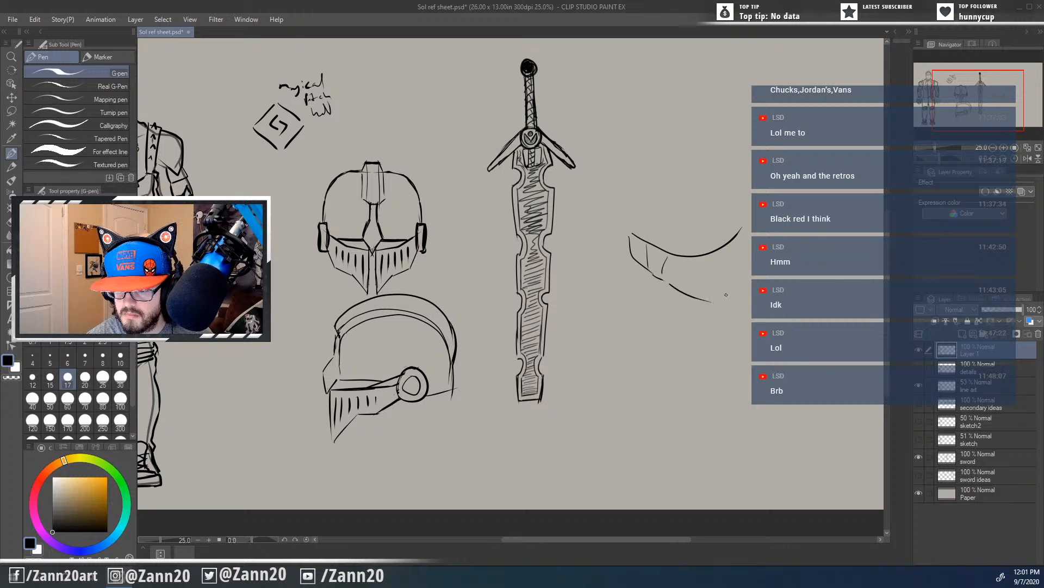
# Step: Extend the visor sketch with a centre ridge, a pointed lower edge, closed ends and a side flap
pyautogui.moveTo(706, 255)
pyautogui.mouseDown()
pyautogui.moveTo(739, 281)
pyautogui.moveTo(752, 269)
pyautogui.moveTo(754, 238)
pyautogui.mouseUp()
pyautogui.moveTo(707, 313); pyautogui.dragTo(655, 310)
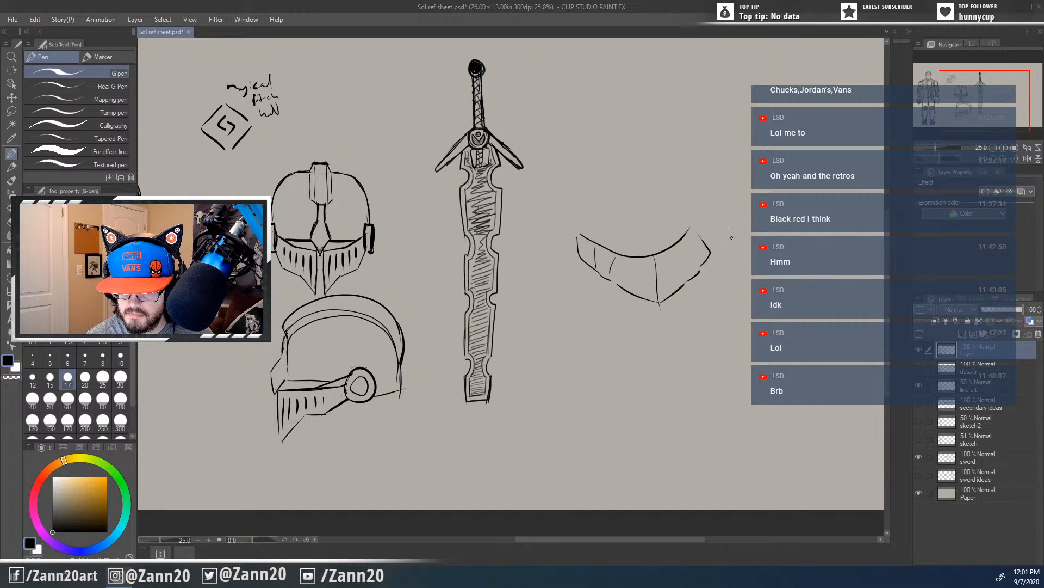
pyautogui.moveTo(707, 271); pyautogui.dragTo(703, 220)
pyautogui.moveTo(651, 254)
pyautogui.mouseDown()
pyautogui.moveTo(703, 219)
pyautogui.moveTo(714, 243)
pyautogui.mouseUp()
pyautogui.moveTo(669, 333)
pyautogui.mouseDown()
pyautogui.moveTo(660, 325)
pyautogui.moveTo(669, 297)
pyautogui.moveTo(635, 324)
pyautogui.mouseUp()
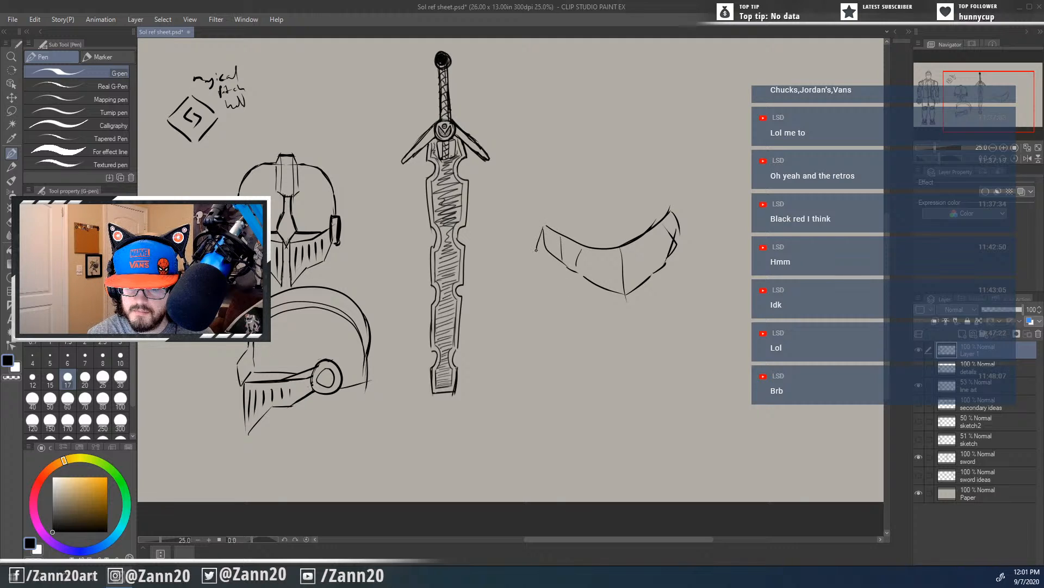
pyautogui.moveTo(536, 250); pyautogui.dragTo(543, 280)
pyautogui.moveTo(557, 238)
pyautogui.mouseDown()
pyautogui.moveTo(547, 253)
pyautogui.moveTo(555, 271)
pyautogui.mouseUp()
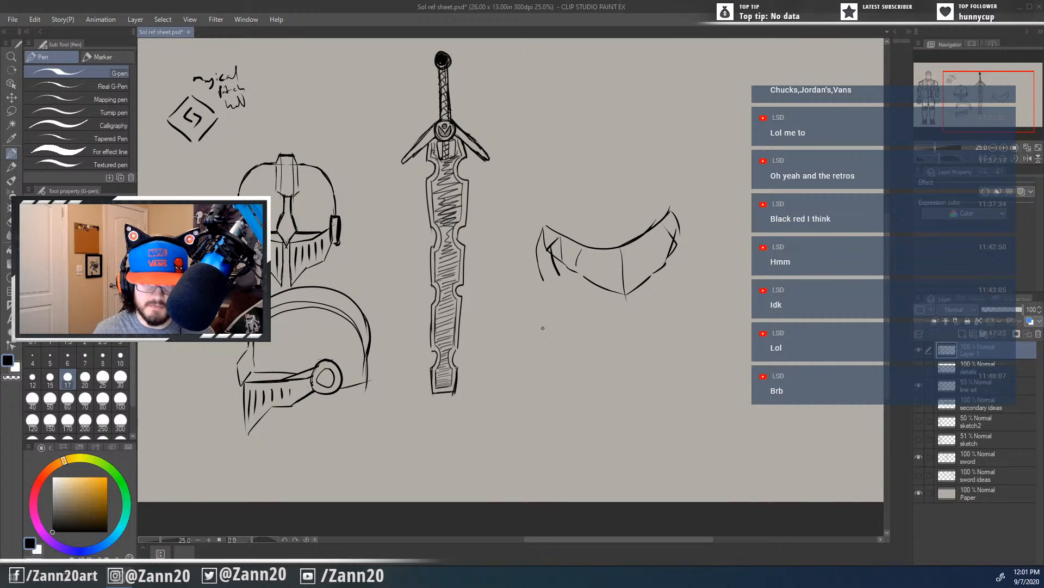
# Step: Lasso the whole visor sketch beside the sword and delete it
pyautogui.press('m')
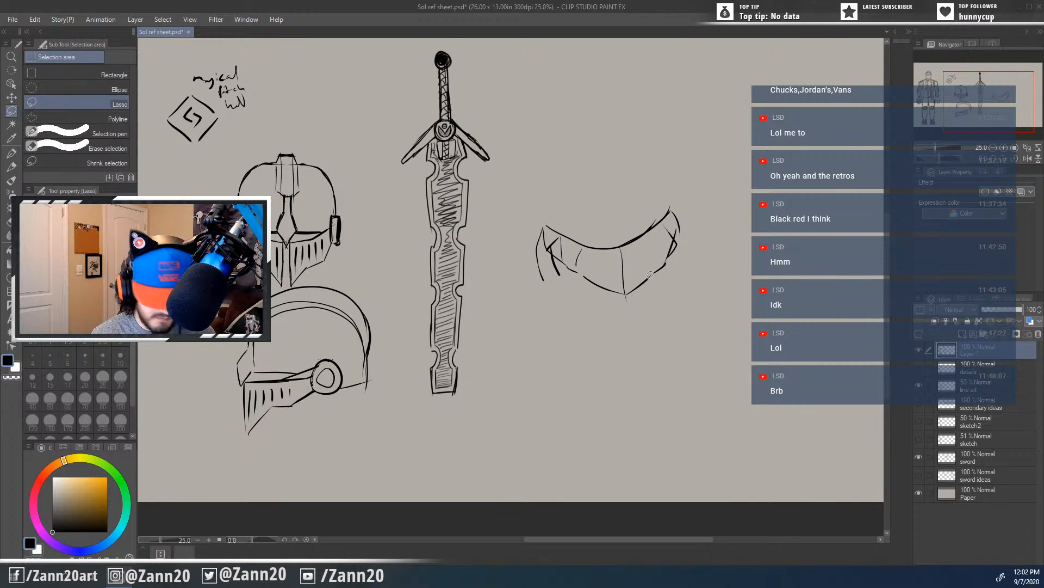
pyautogui.moveTo(598, 333)
pyautogui.mouseDown()
pyautogui.moveTo(642, 315)
pyautogui.moveTo(525, 305)
pyautogui.moveTo(604, 334)
pyautogui.mouseUp()
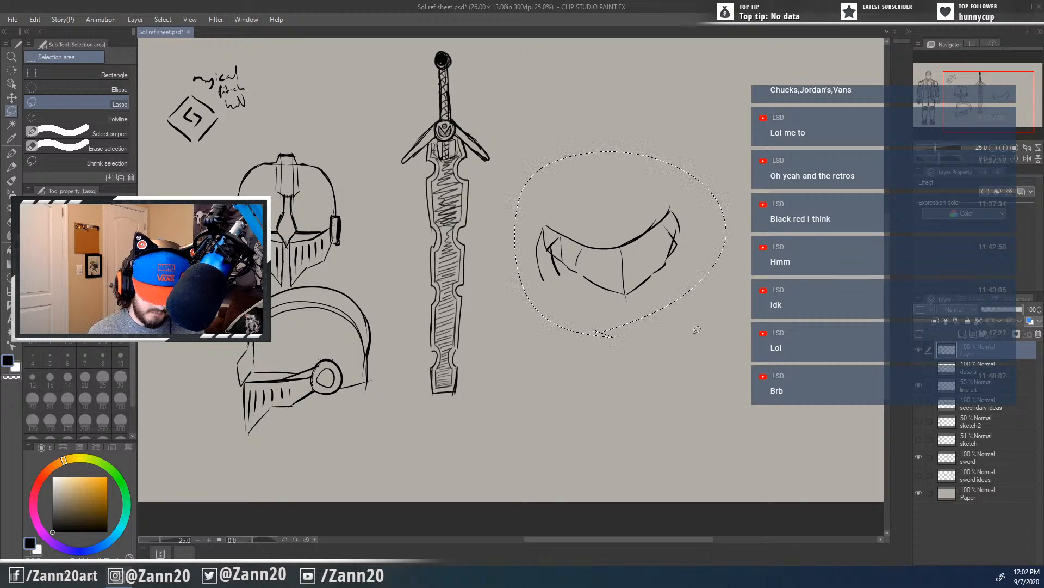
pyautogui.press('Delete')
pyautogui.hotkey('ctrl', 'd')
pyautogui.press('p')
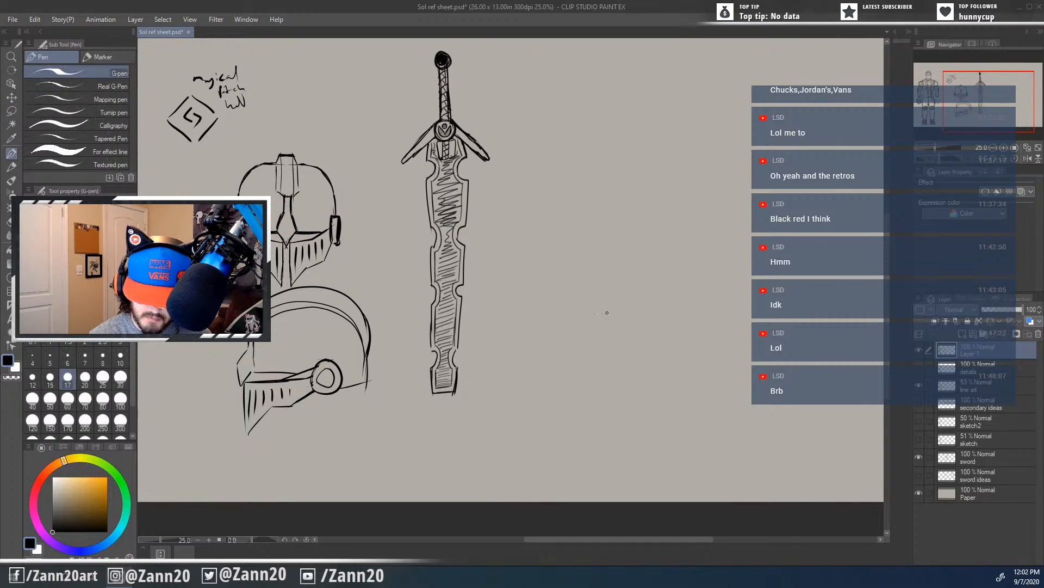
pyautogui.moveTo(629, 196); pyautogui.dragTo(632, 259)
pyautogui.hotkey('ctrl', 'z')
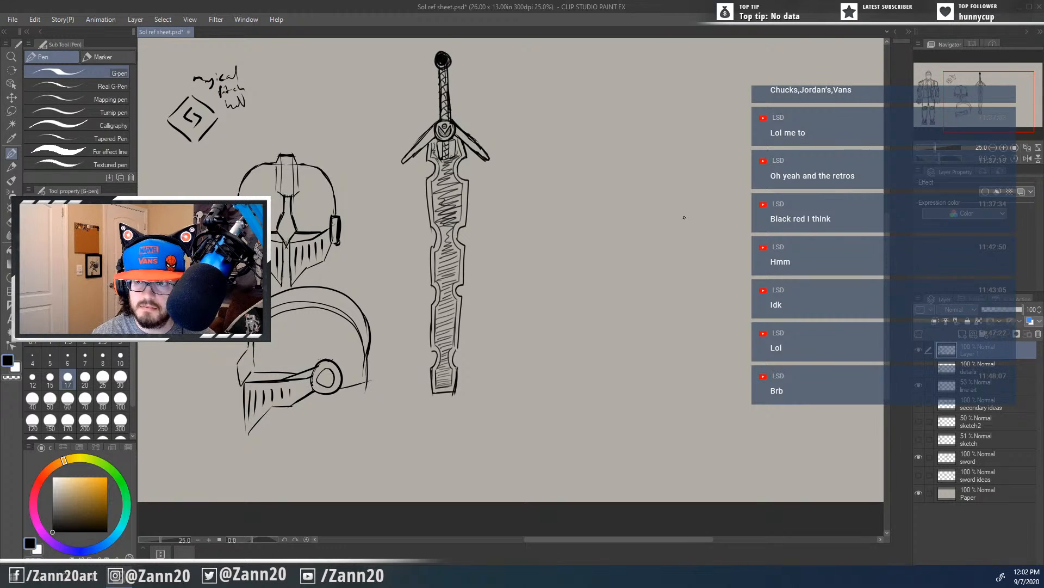
pyautogui.moveTo(679, 198); pyautogui.dragTo(683, 255)
pyautogui.hotkey('ctrl', 'z')
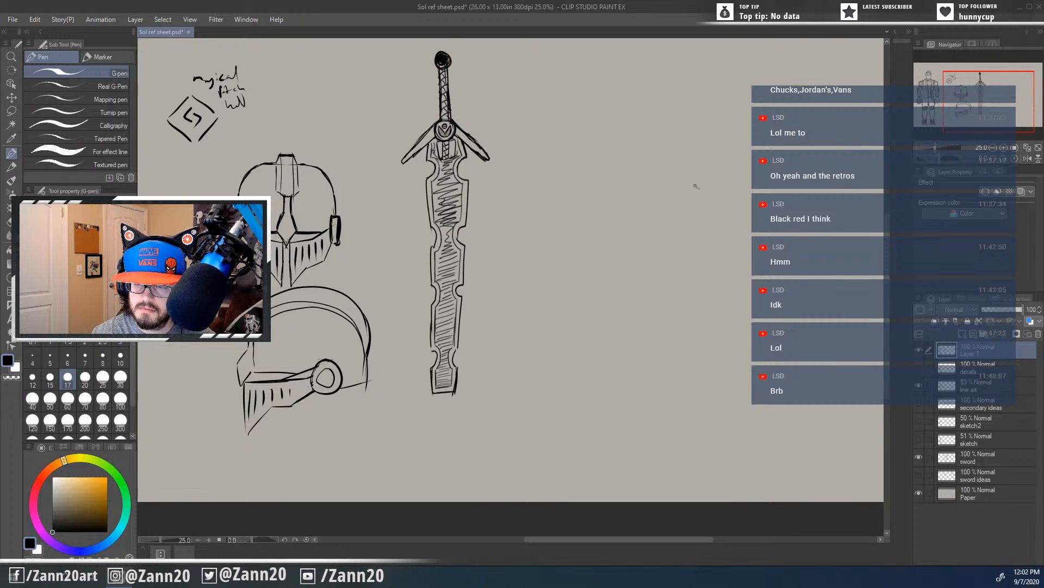
# Step: Draw an angled visor band beside the sword, with a wavy lower edge, closed ends and two panel dividers
pyautogui.moveTo(695, 185); pyautogui.dragTo(707, 256)
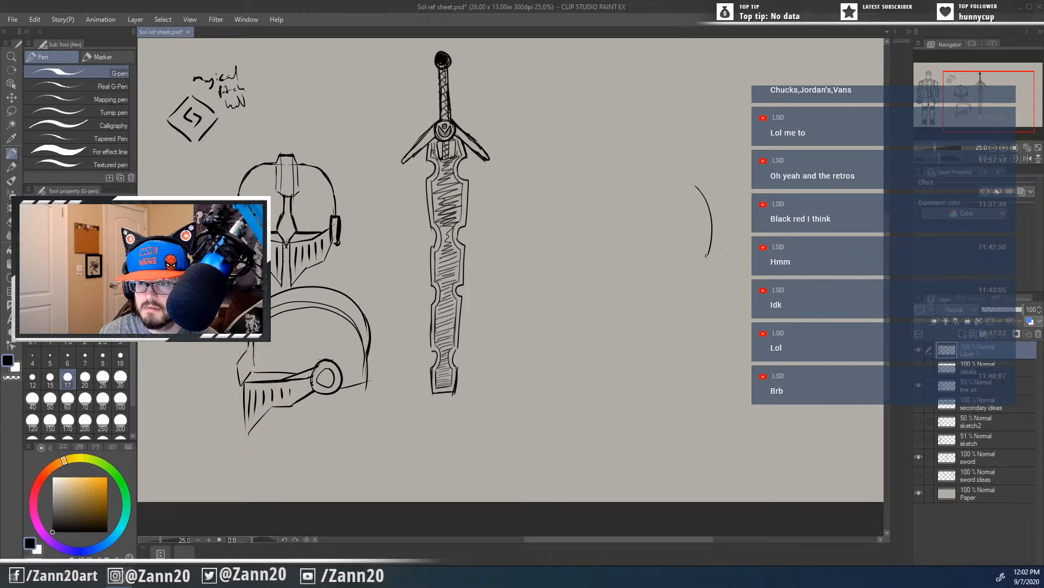
pyautogui.moveTo(707, 257)
pyautogui.mouseDown()
pyautogui.moveTo(664, 253)
pyautogui.moveTo(592, 221)
pyautogui.mouseUp()
pyautogui.hotkey('ctrl', 'z')
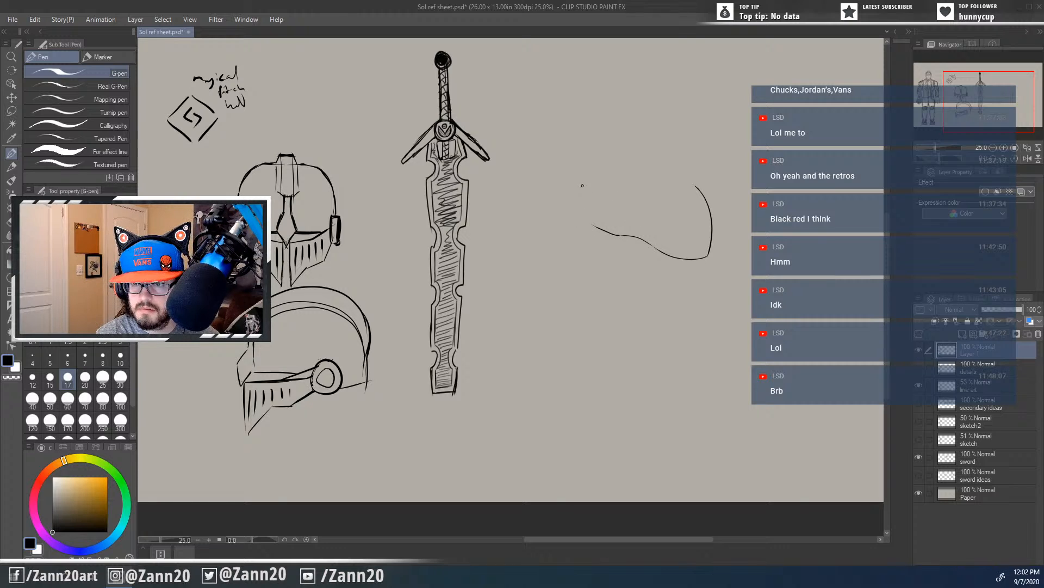
pyautogui.moveTo(583, 186)
pyautogui.mouseDown()
pyautogui.moveTo(629, 201)
pyautogui.moveTo(618, 199)
pyautogui.moveTo(622, 236)
pyautogui.mouseUp()
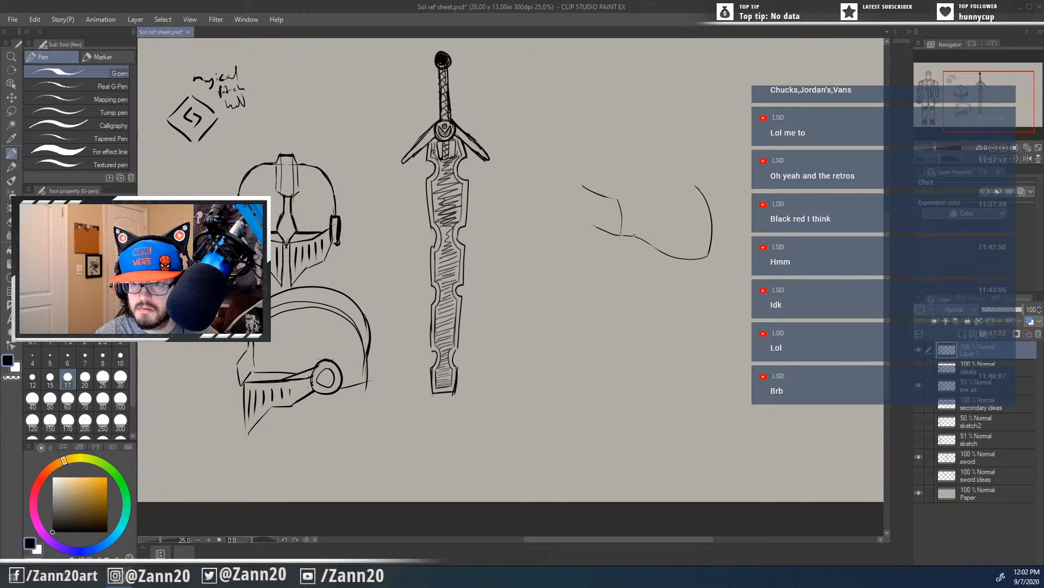
pyautogui.moveTo(618, 199)
pyautogui.mouseDown()
pyautogui.moveTo(658, 211)
pyautogui.moveTo(657, 245)
pyautogui.moveTo(697, 213)
pyautogui.moveTo(709, 216)
pyautogui.moveTo(713, 265)
pyautogui.moveTo(724, 248)
pyautogui.mouseUp()
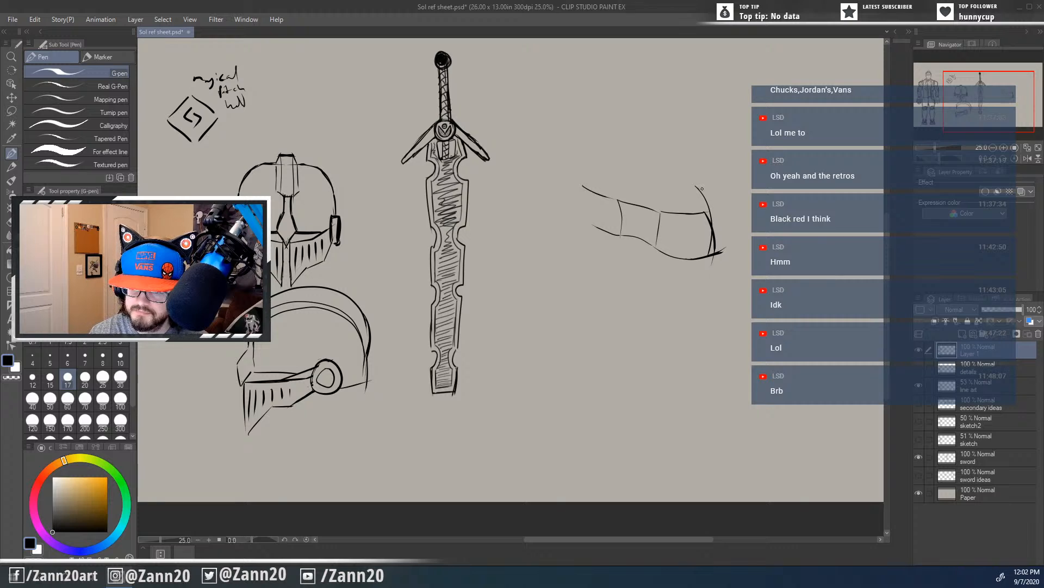
pyautogui.moveTo(694, 185)
pyautogui.mouseDown()
pyautogui.moveTo(725, 238)
pyautogui.moveTo(715, 278)
pyautogui.moveTo(724, 242)
pyautogui.moveTo(701, 253)
pyautogui.mouseUp()
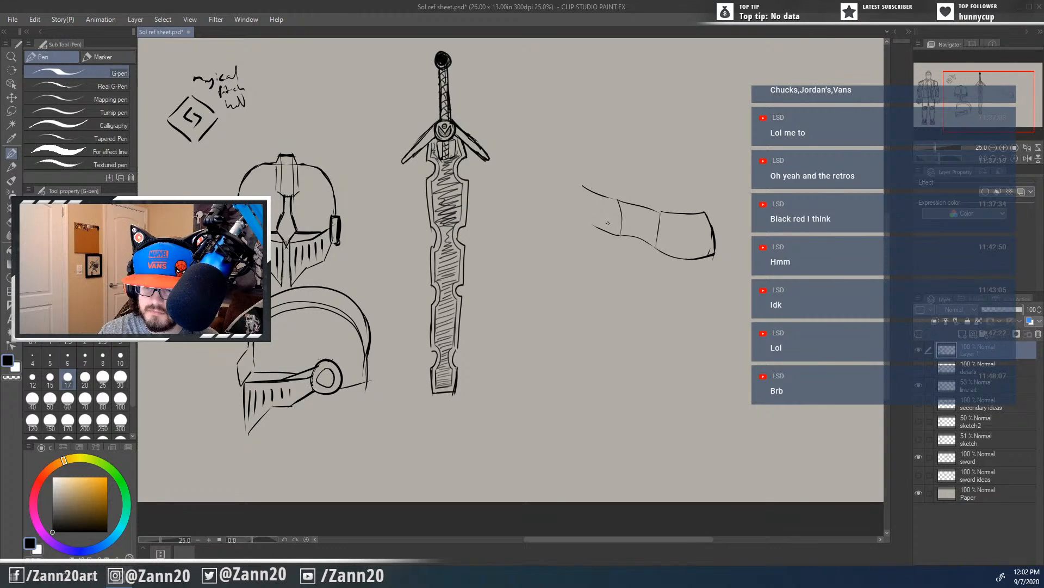
pyautogui.moveTo(593, 225); pyautogui.dragTo(582, 185)
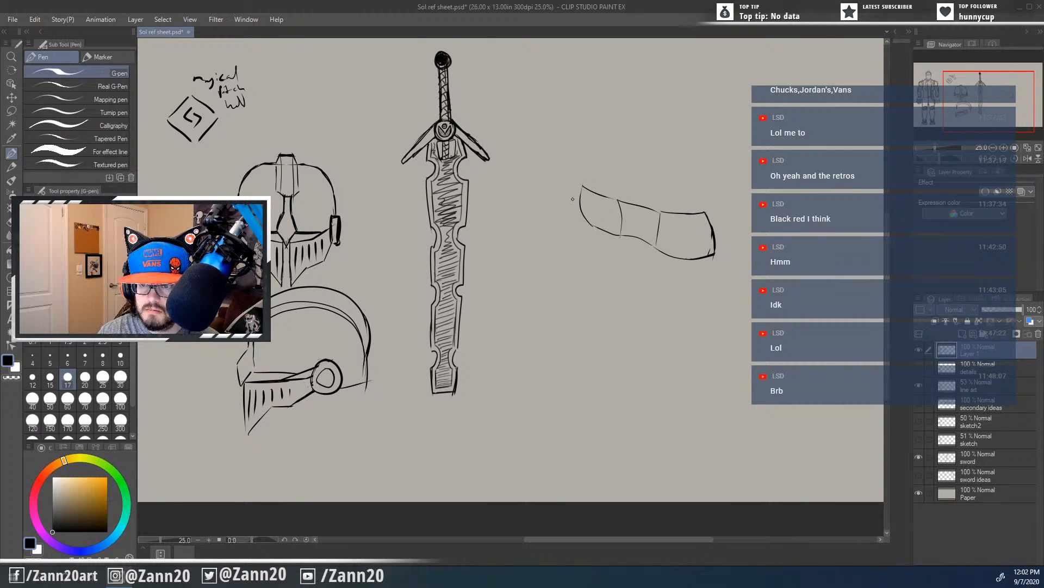
# Step: Draw the angular hinge plate at the visor's back end and the stepped jaw guard beneath the visor
pyautogui.moveTo(577, 196)
pyautogui.mouseDown()
pyautogui.moveTo(552, 217)
pyautogui.moveTo(575, 270)
pyautogui.moveTo(566, 229)
pyautogui.moveTo(588, 196)
pyautogui.moveTo(573, 198)
pyautogui.moveTo(590, 263)
pyautogui.mouseUp()
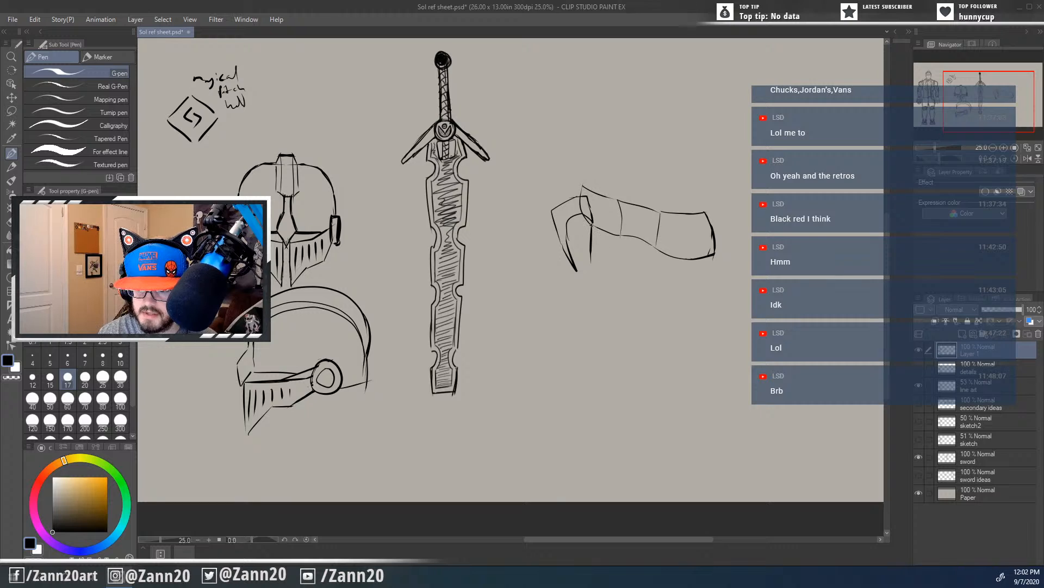
pyautogui.moveTo(593, 222)
pyautogui.mouseDown()
pyautogui.moveTo(584, 250)
pyautogui.moveTo(609, 288)
pyautogui.moveTo(638, 282)
pyautogui.mouseUp()
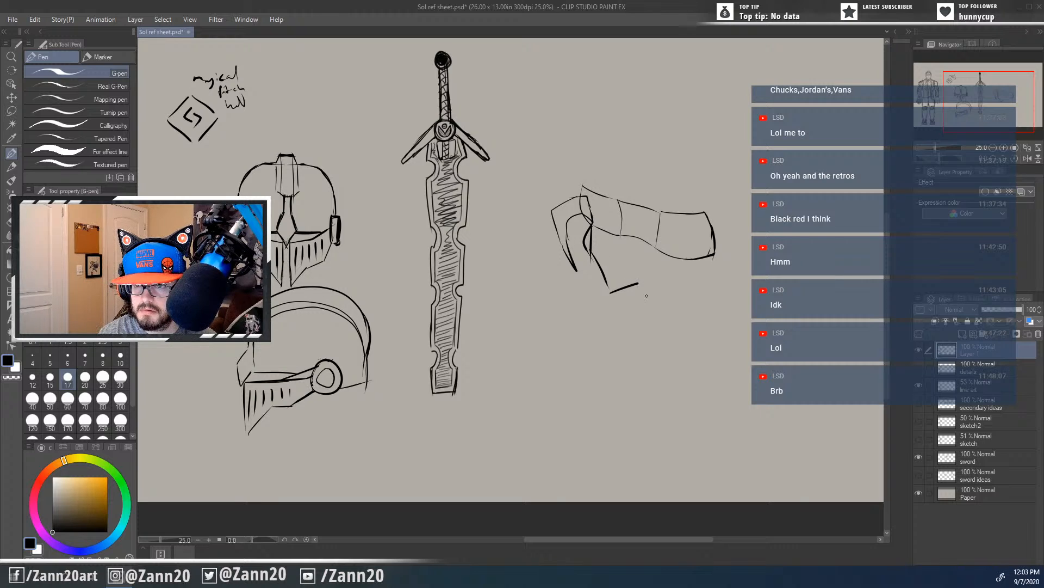
pyautogui.moveTo(637, 283)
pyautogui.mouseDown()
pyautogui.moveTo(696, 311)
pyautogui.moveTo(709, 270)
pyautogui.mouseUp()
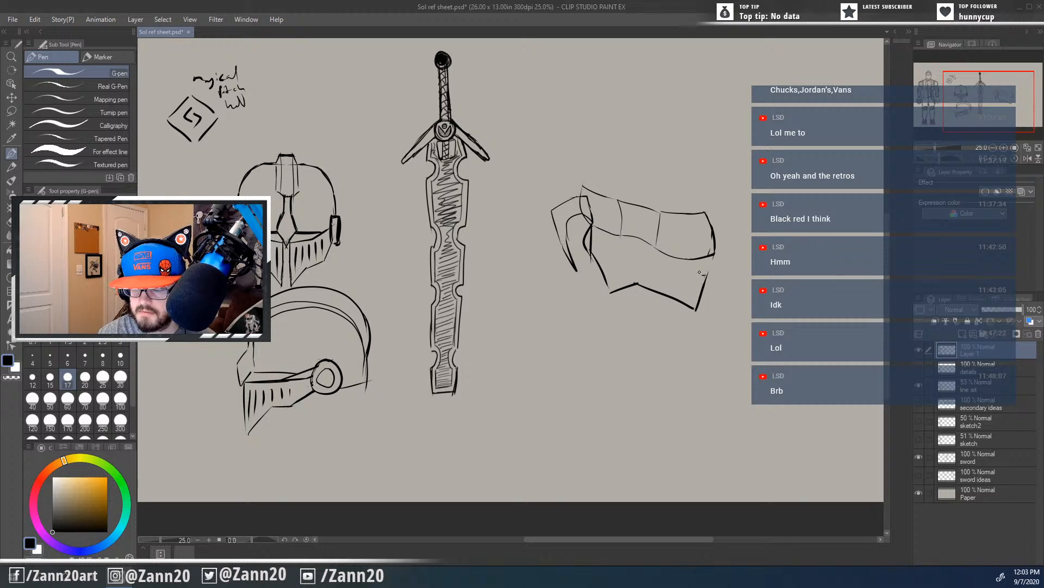
pyautogui.moveTo(706, 275); pyautogui.dragTo(638, 254)
pyautogui.moveTo(634, 272)
pyautogui.mouseDown()
pyautogui.moveTo(640, 253)
pyautogui.moveTo(595, 229)
pyautogui.mouseUp()
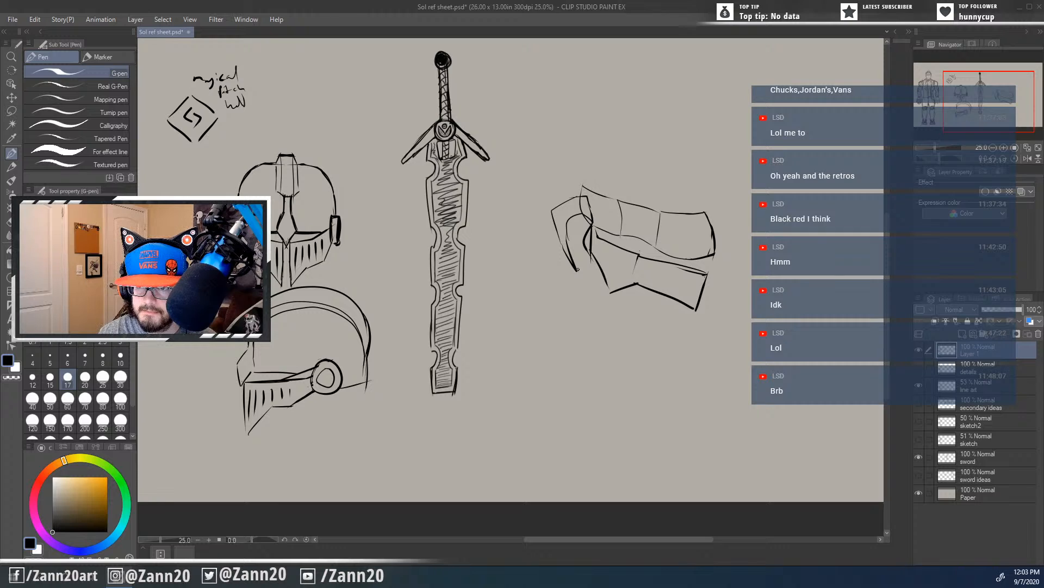
# Step: Close the hinge plate's lower edge, clean up overlapping lines beside the jaw guard, and add a small pivot circle
pyautogui.moveTo(578, 271); pyautogui.dragTo(605, 266)
pyautogui.hotkey('ctrl', 'z')
pyautogui.press('e')
pyautogui.moveTo(593, 229); pyautogui.dragTo(591, 248)
pyautogui.press('p')
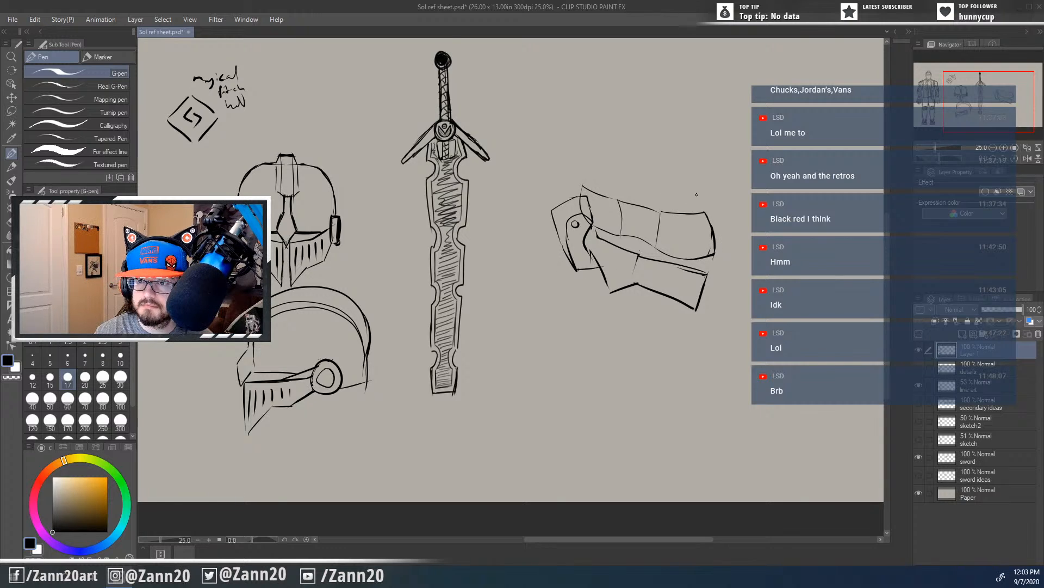
# Step: Draw the rounded dome above the new visor with a bulging back section, a dividing seam and a crest contour line
pyautogui.moveTo(701, 209)
pyautogui.mouseDown()
pyautogui.moveTo(697, 179)
pyautogui.moveTo(670, 154)
pyautogui.moveTo(632, 147)
pyautogui.moveTo(565, 155)
pyautogui.moveTo(560, 204)
pyautogui.mouseUp()
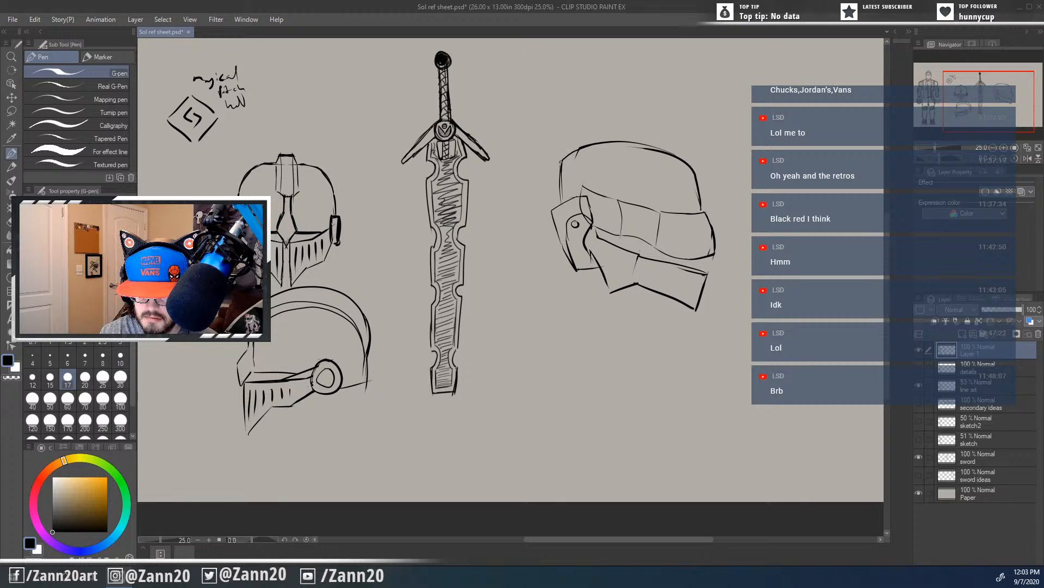
pyautogui.moveTo(578, 150)
pyautogui.mouseDown()
pyautogui.moveTo(544, 177)
pyautogui.moveTo(555, 210)
pyautogui.mouseUp()
pyautogui.moveTo(562, 165); pyautogui.dragTo(560, 201)
pyautogui.moveTo(580, 147)
pyautogui.mouseDown()
pyautogui.moveTo(569, 183)
pyautogui.moveTo(571, 171)
pyautogui.mouseUp()
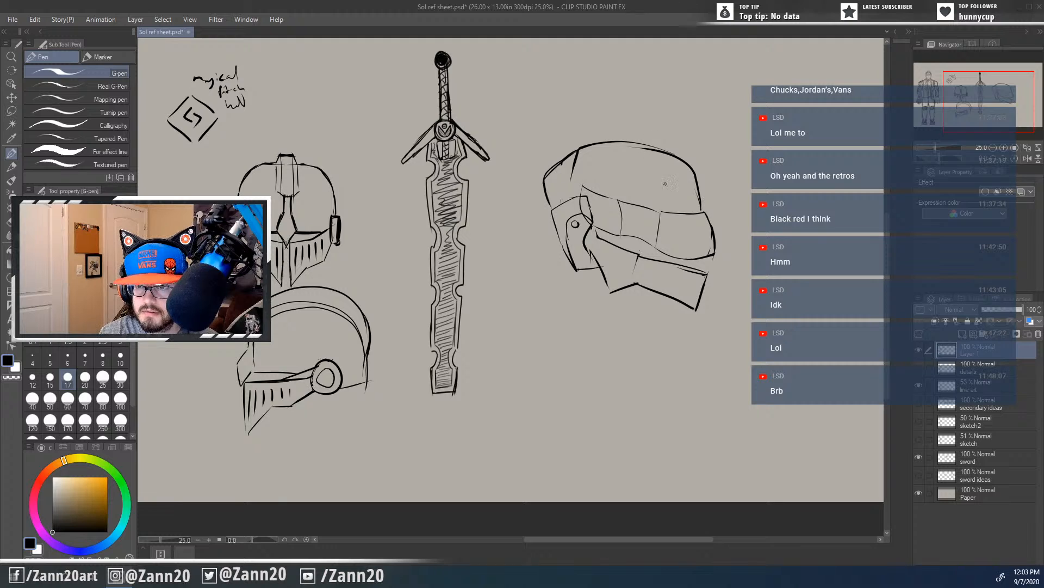
pyautogui.moveTo(691, 177); pyautogui.dragTo(604, 160)
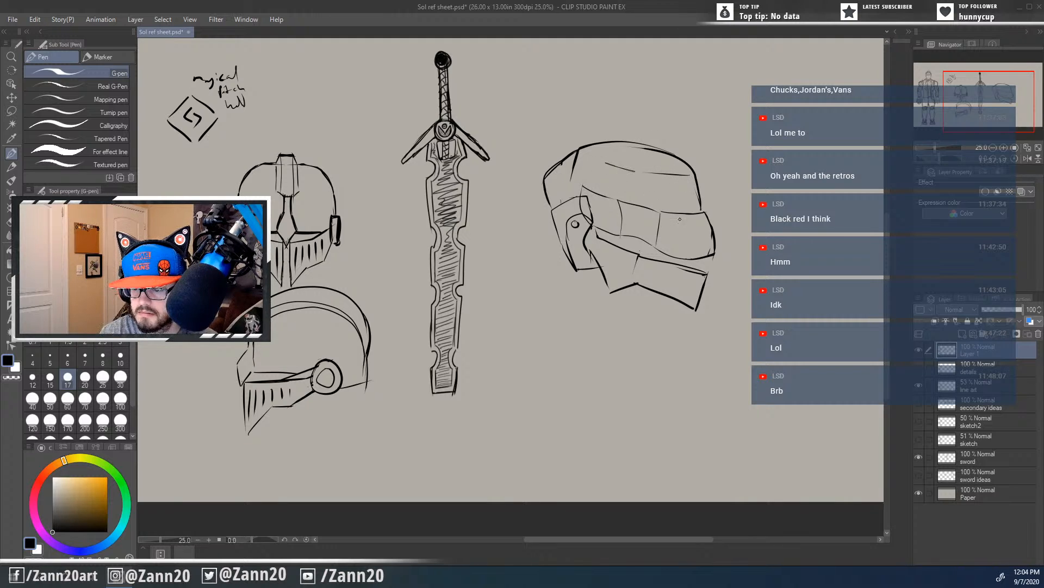
# Step: Add an angular notch mark on the dome's front and clean up the hinge plate's top corner where it joins the visor's upper edge
pyautogui.moveTo(682, 177)
pyautogui.mouseDown()
pyautogui.moveTo(670, 201)
pyautogui.moveTo(677, 210)
pyautogui.mouseUp()
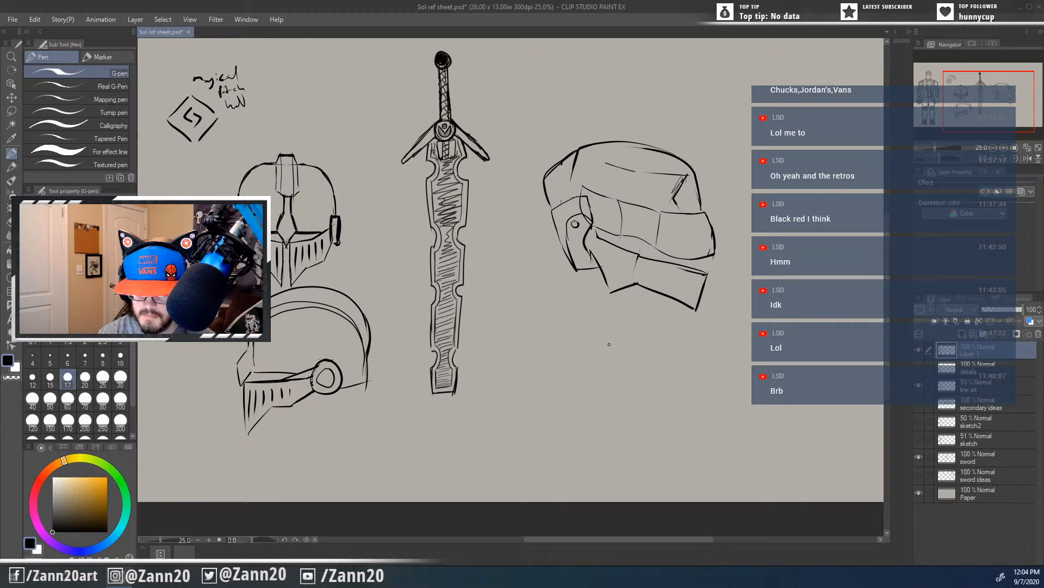
pyautogui.moveTo(650, 329); pyautogui.dragTo(533, 361)
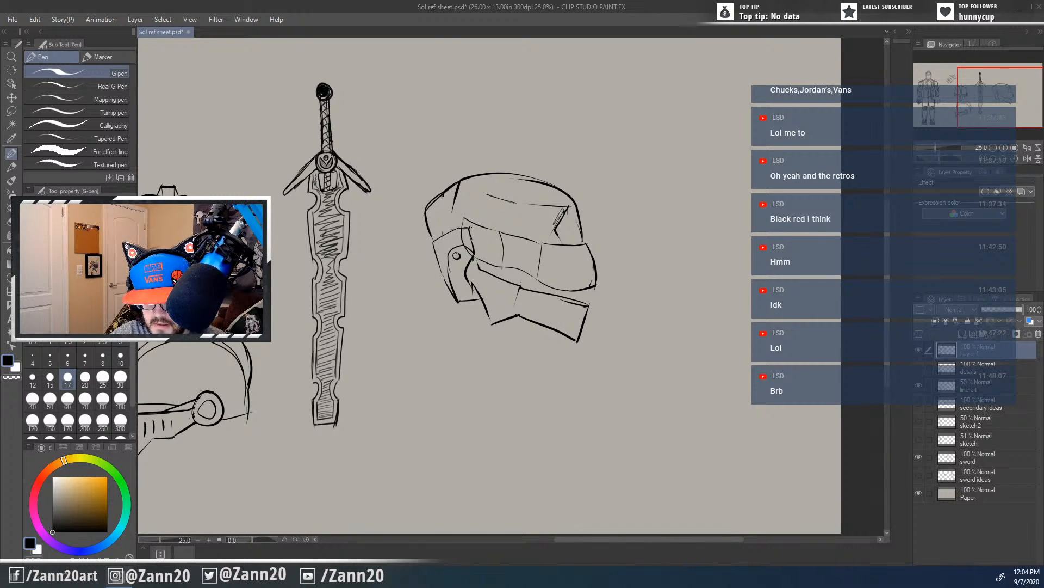
pyautogui.moveTo(469, 230)
pyautogui.mouseDown()
pyautogui.moveTo(501, 237)
pyautogui.moveTo(465, 219)
pyautogui.moveTo(477, 223)
pyautogui.mouseUp()
pyautogui.press('e')
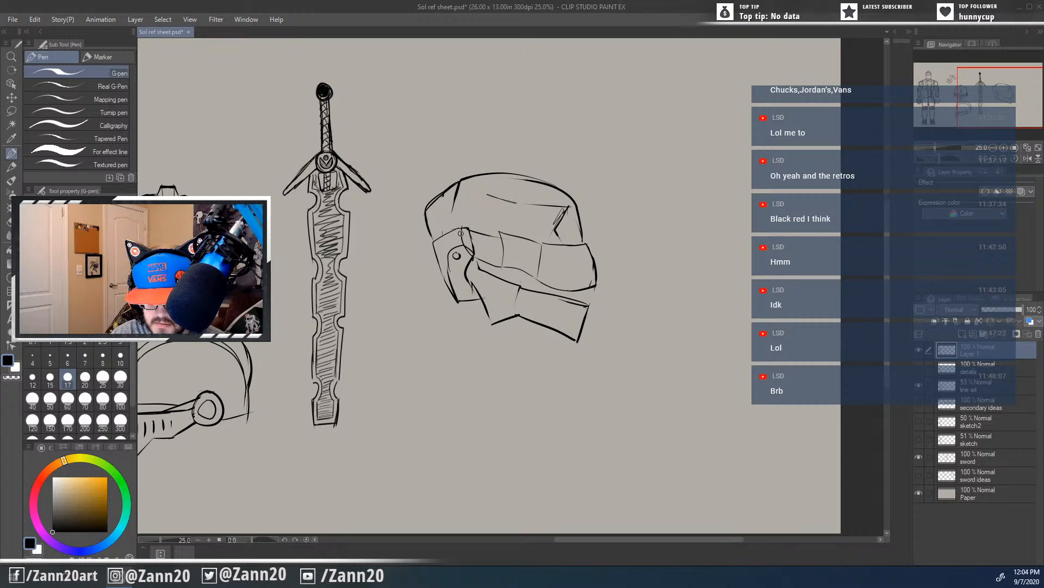
pyautogui.press('p')
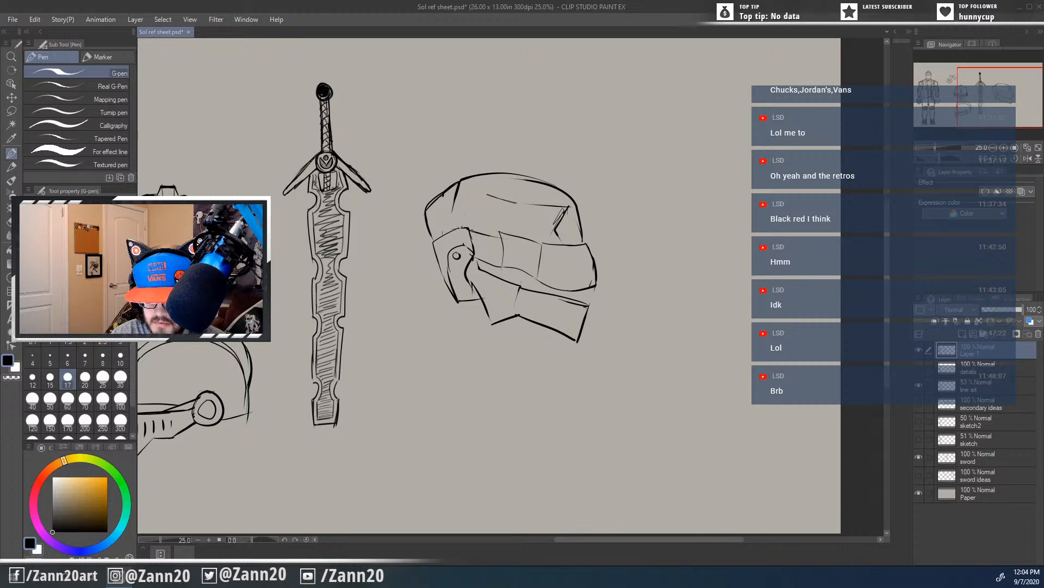
pyautogui.moveTo(469, 228); pyautogui.dragTo(505, 235)
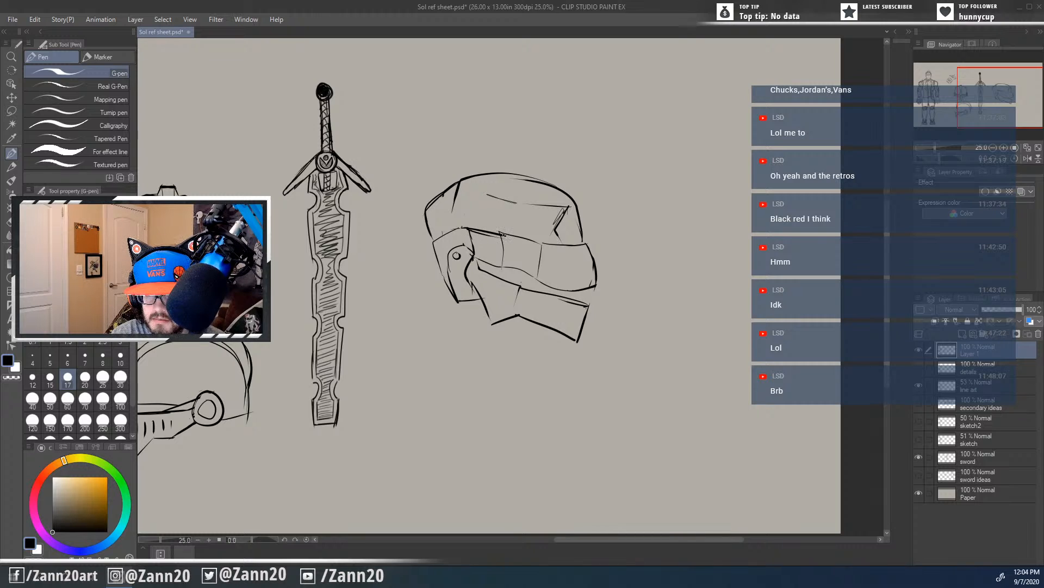
# Step: Redraw the visor's outline with a dipping upper edge, a slanted front end and an angled lower edge rising to a curve near the front
pyautogui.moveTo(502, 236)
pyautogui.mouseDown()
pyautogui.moveTo(544, 251)
pyautogui.moveTo(593, 244)
pyautogui.moveTo(583, 249)
pyautogui.moveTo(583, 240)
pyautogui.moveTo(585, 286)
pyautogui.moveTo(594, 275)
pyautogui.mouseUp()
pyautogui.moveTo(593, 272)
pyautogui.mouseDown()
pyautogui.moveTo(585, 299)
pyautogui.moveTo(564, 273)
pyautogui.moveTo(533, 270)
pyautogui.mouseUp()
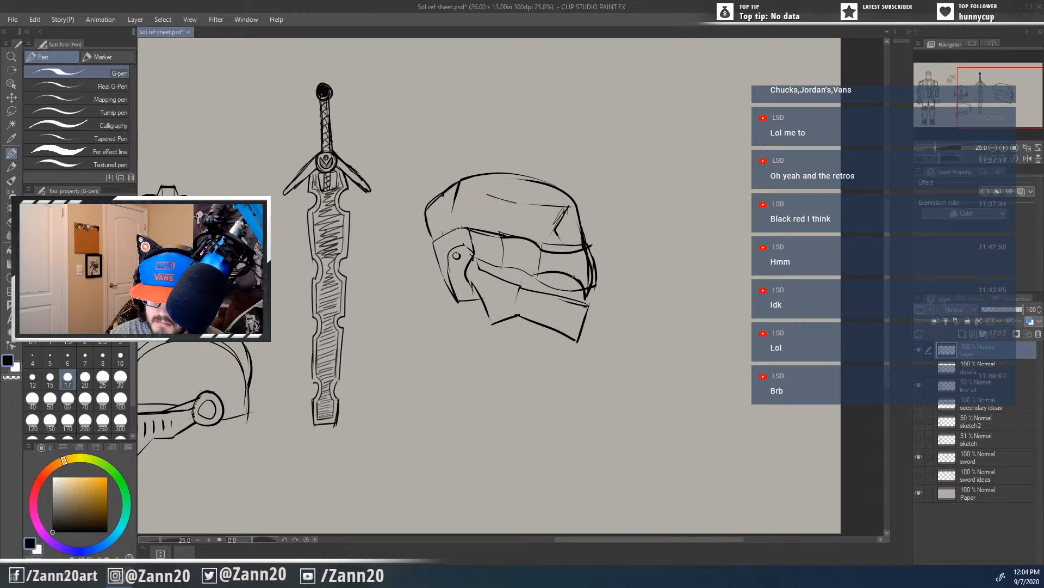
pyautogui.hotkey('ctrl', 'z')
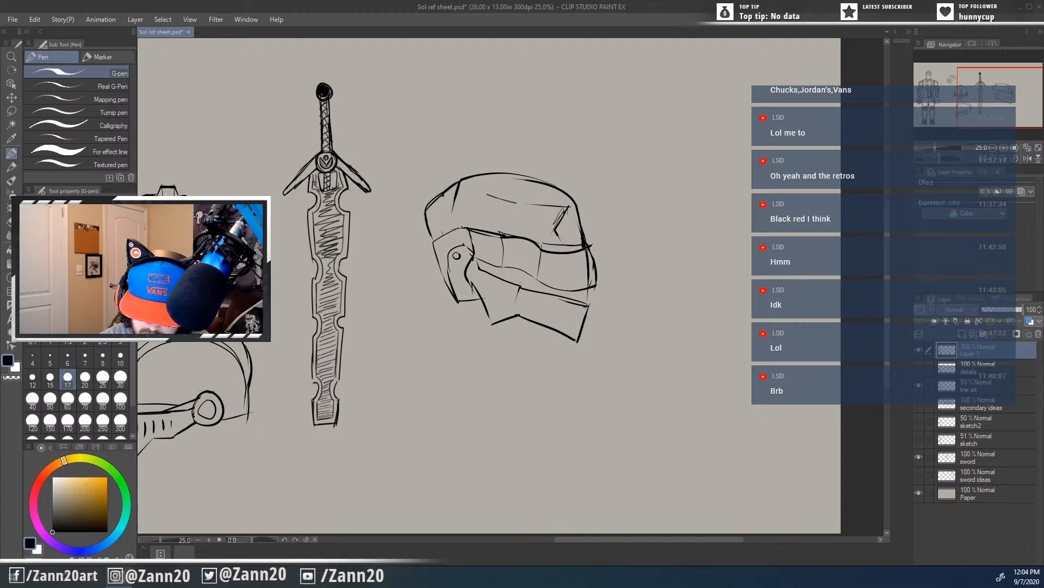
pyautogui.moveTo(587, 249)
pyautogui.mouseDown()
pyautogui.moveTo(585, 299)
pyautogui.moveTo(572, 279)
pyautogui.moveTo(536, 282)
pyautogui.moveTo(572, 276)
pyautogui.moveTo(530, 288)
pyautogui.moveTo(562, 275)
pyautogui.moveTo(534, 287)
pyautogui.moveTo(551, 278)
pyautogui.moveTo(534, 285)
pyautogui.moveTo(515, 264)
pyautogui.moveTo(481, 271)
pyautogui.mouseUp()
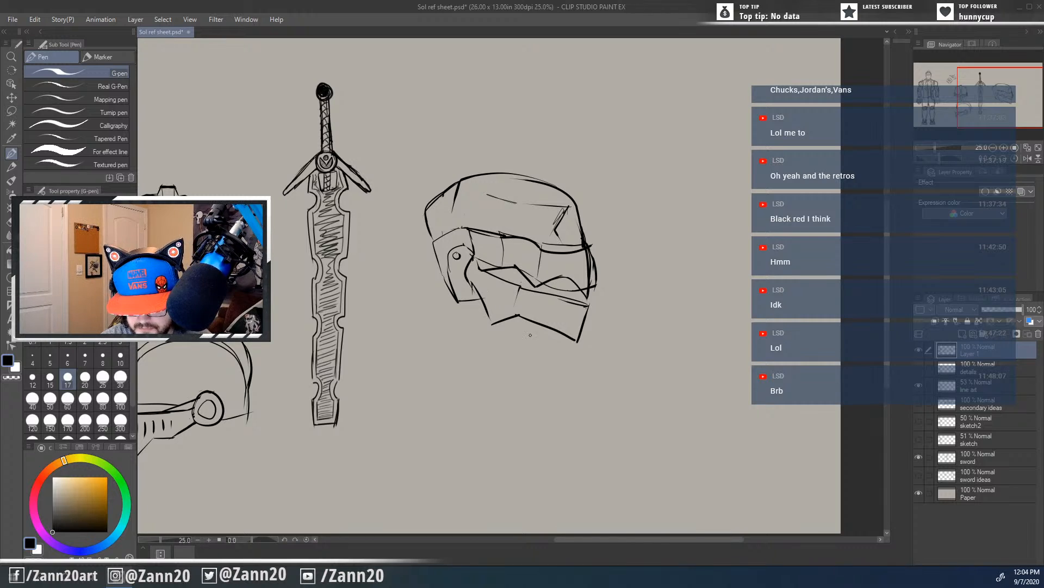
# Step: Trim the visor's protruding front so it runs straight into the jaw guard, and draw two panel lines on the guard
pyautogui.hscroll(2, 554, 314)
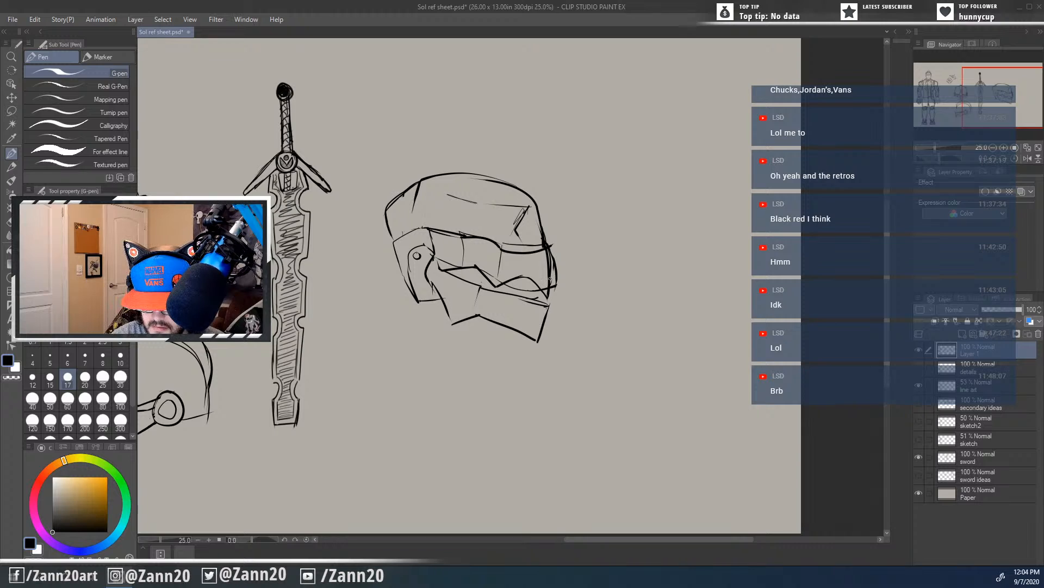
pyautogui.moveTo(550, 278); pyautogui.dragTo(542, 299)
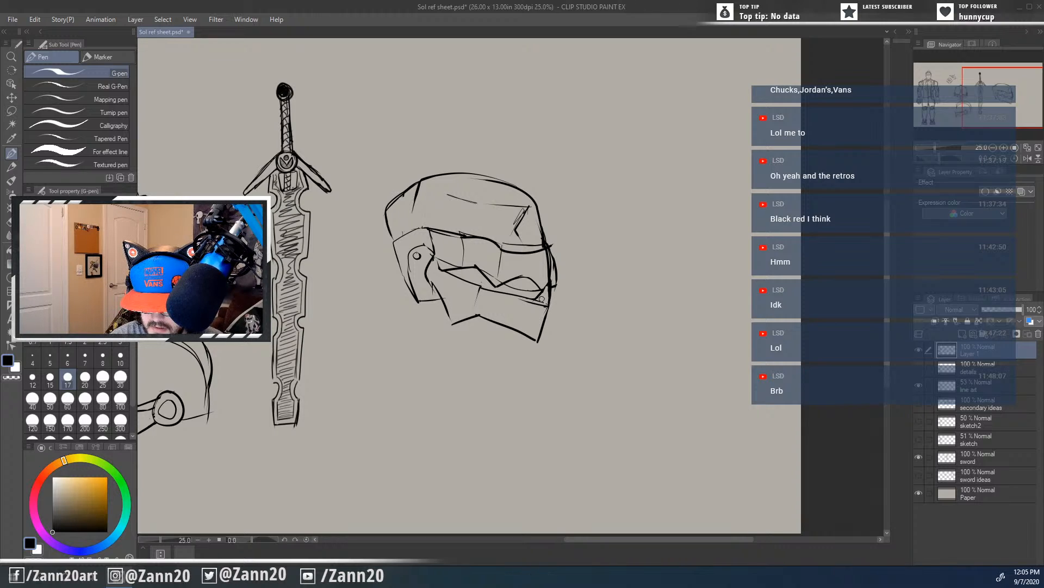
pyautogui.moveTo(552, 247)
pyautogui.mouseDown()
pyautogui.moveTo(557, 281)
pyautogui.moveTo(550, 235)
pyautogui.moveTo(558, 295)
pyautogui.moveTo(553, 272)
pyautogui.mouseUp()
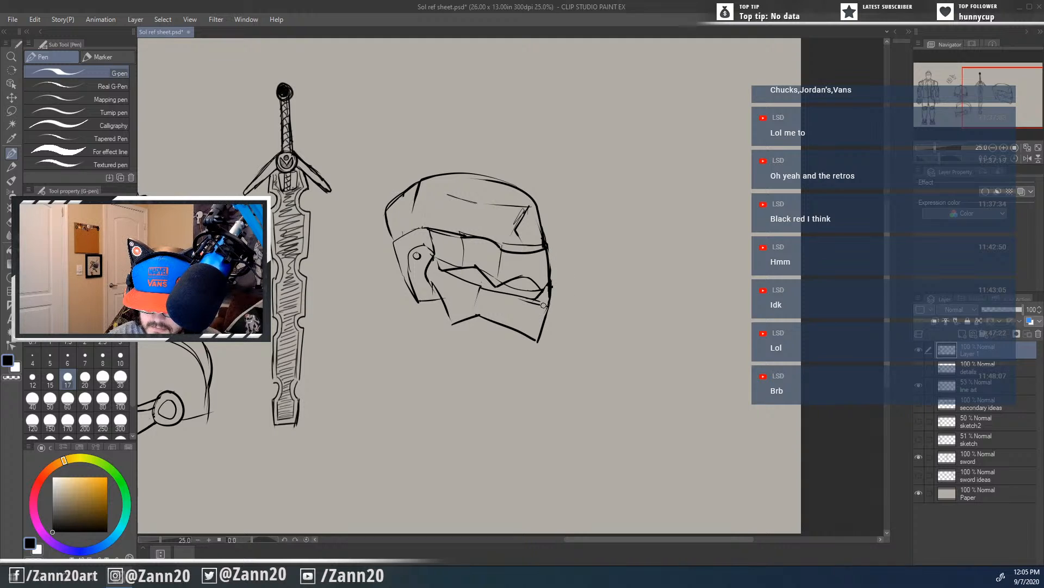
pyautogui.press('p')
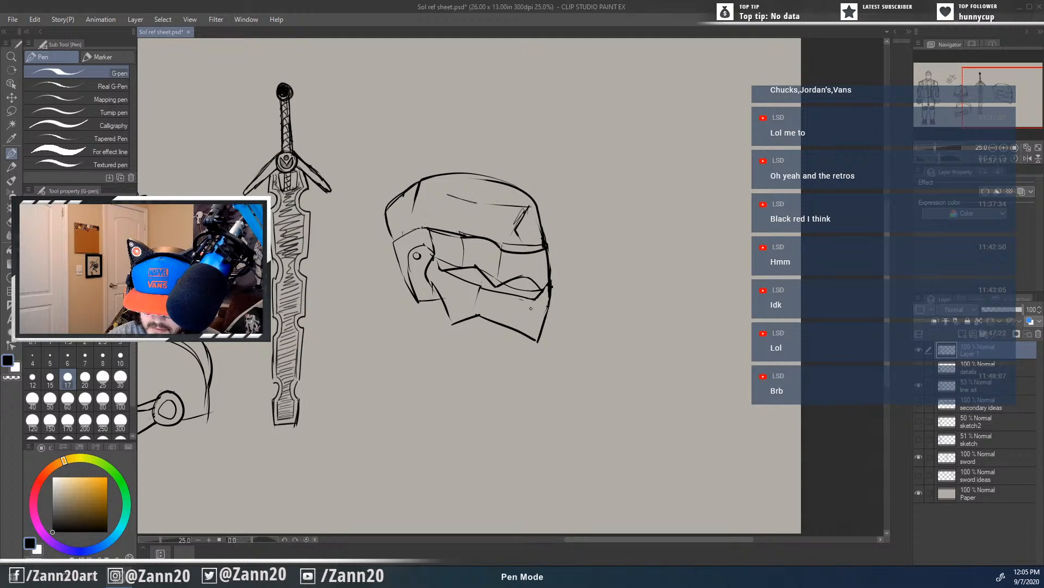
pyautogui.moveTo(531, 308); pyautogui.dragTo(536, 341)
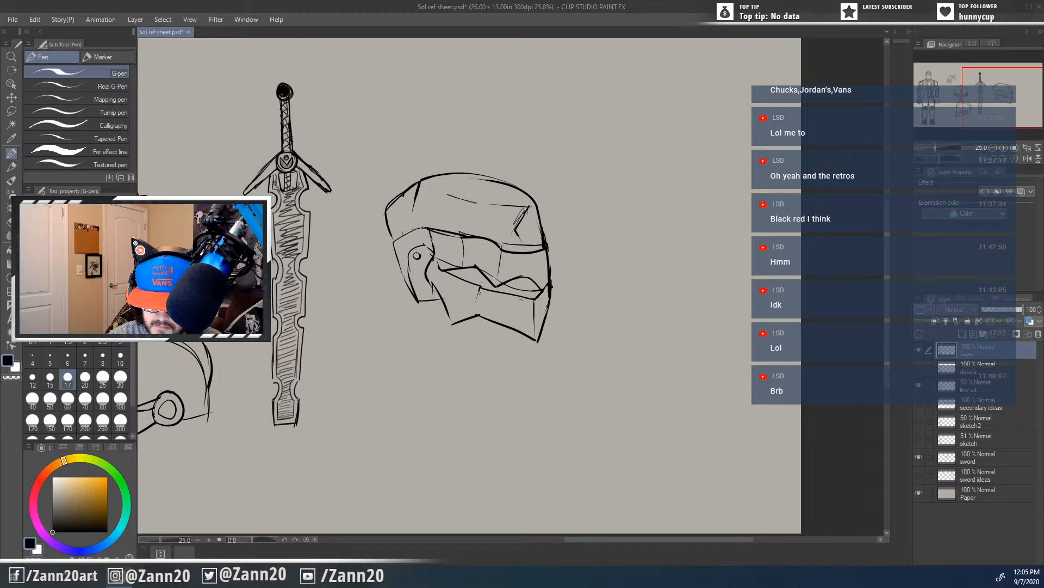
pyautogui.moveTo(481, 286); pyautogui.dragTo(476, 310)
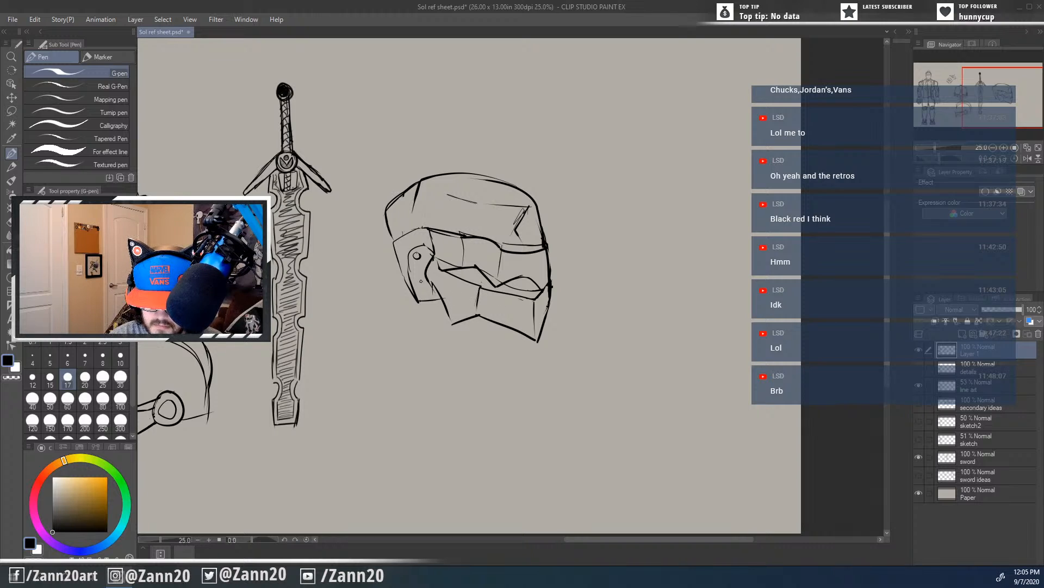
# Step: Redraw the visor's rear lower edge from the hinge plate to the first divider and erase the overlapping lines along it
pyautogui.moveTo(433, 254); pyautogui.dragTo(442, 272)
pyautogui.press('e')
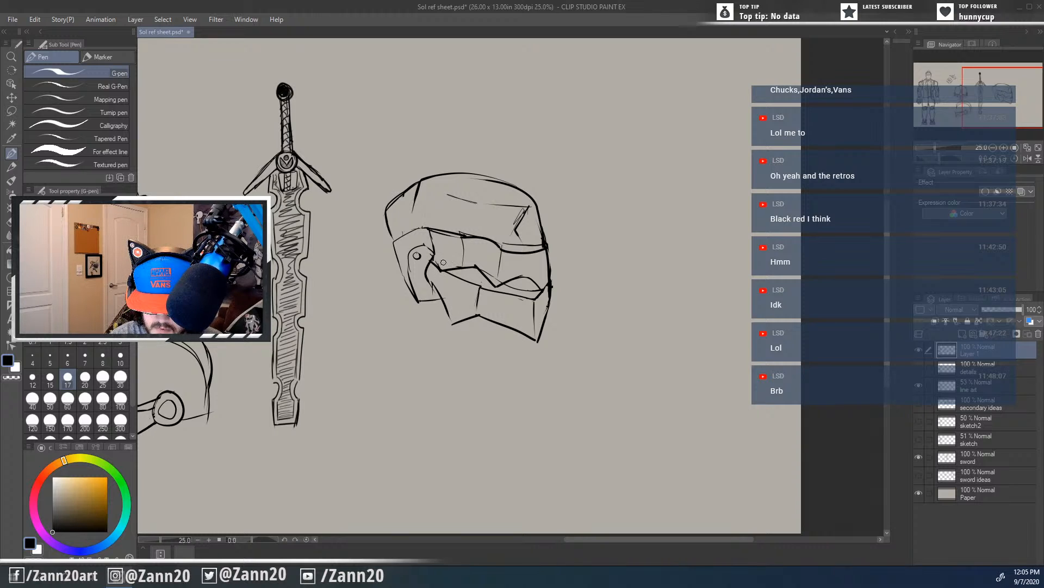
pyautogui.press('p')
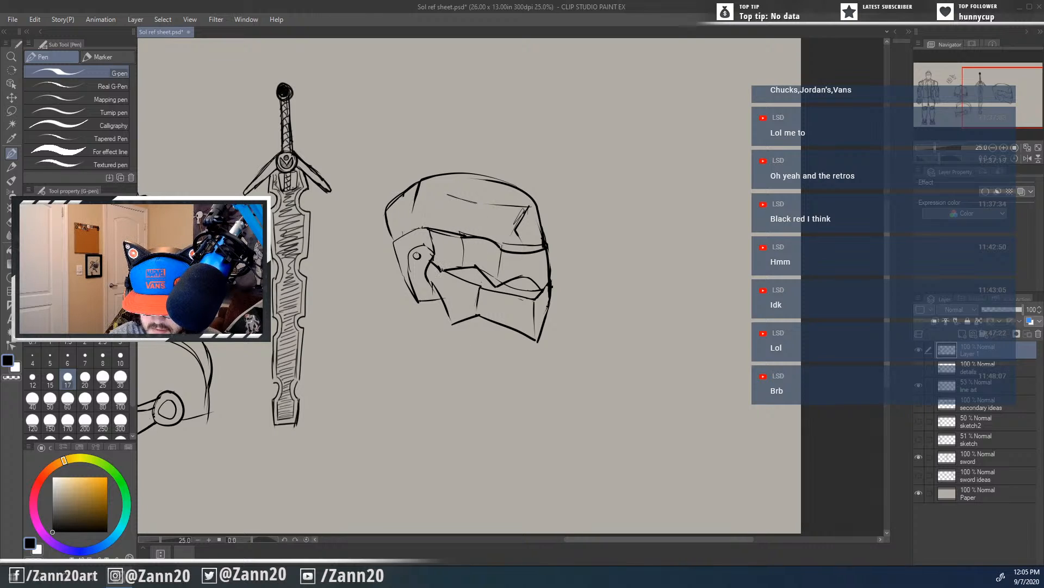
pyautogui.moveTo(442, 268); pyautogui.dragTo(469, 266)
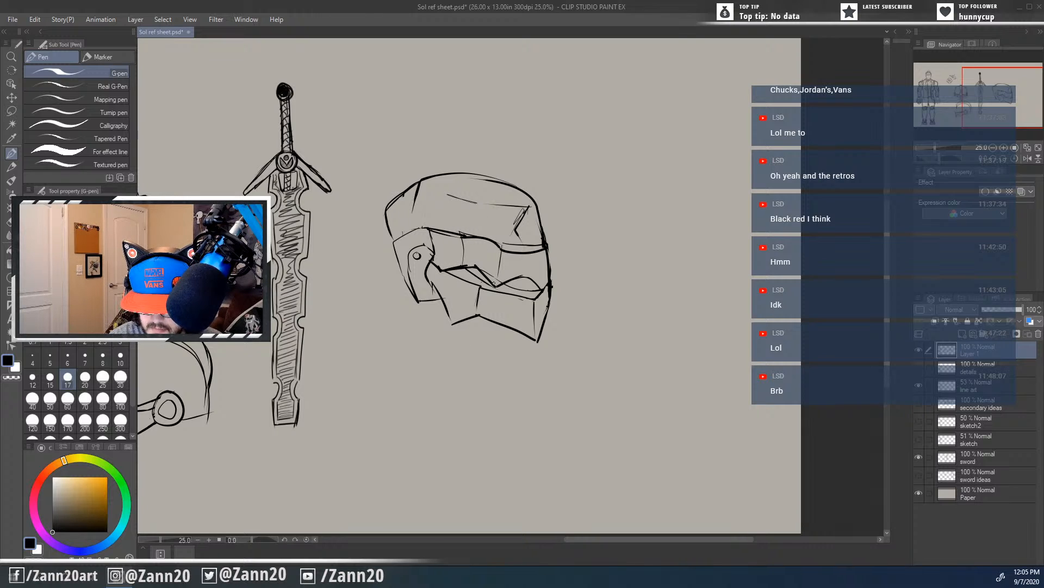
pyautogui.press('e')
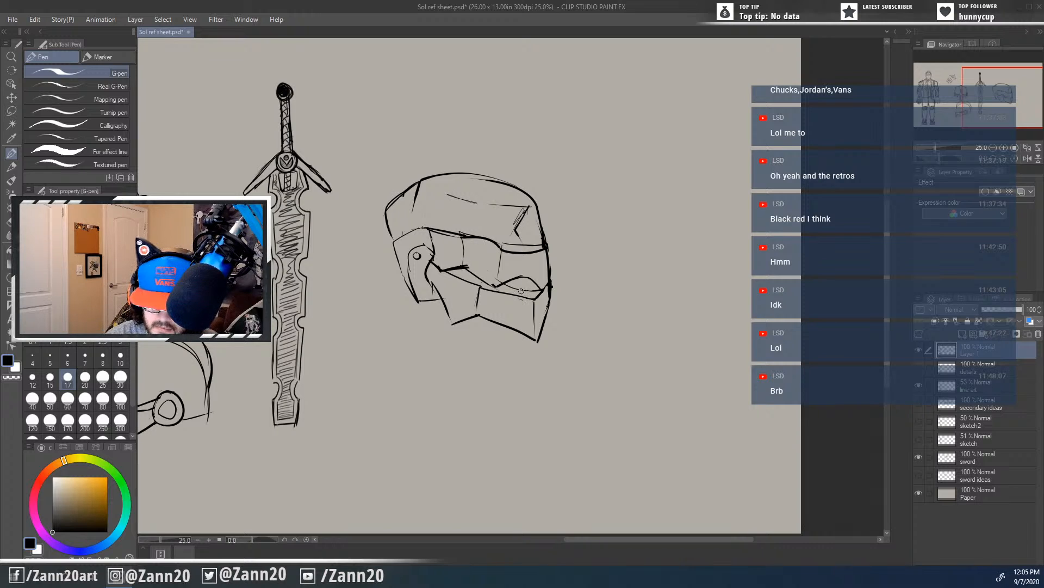
pyautogui.press('p')
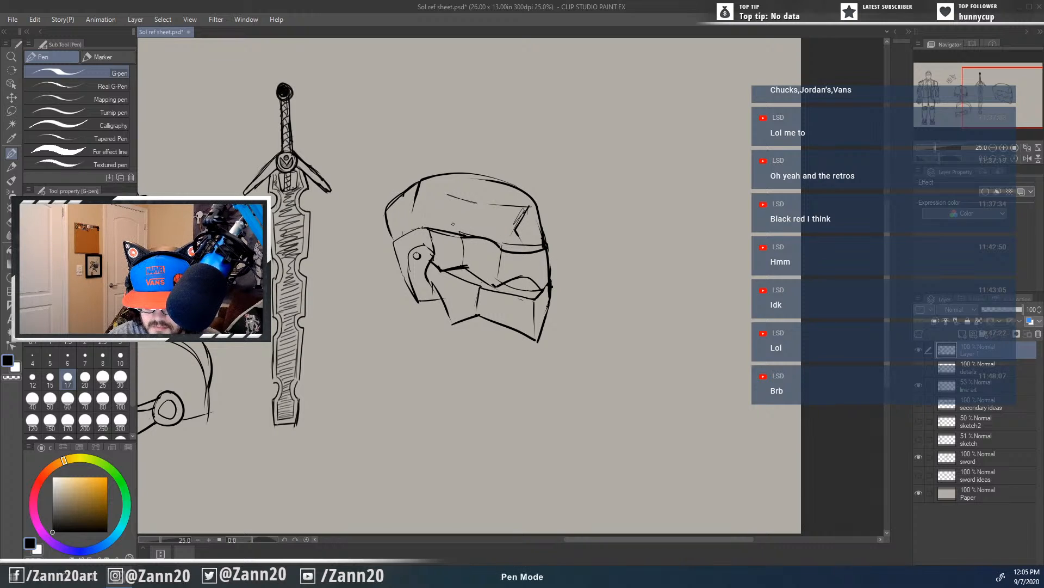
# Step: Straighten the visor's upper edge and redraw its two panel dividers with heavier lines, erasing the old ones
pyautogui.moveTo(427, 227)
pyautogui.mouseDown()
pyautogui.moveTo(493, 236)
pyautogui.moveTo(502, 250)
pyautogui.mouseUp()
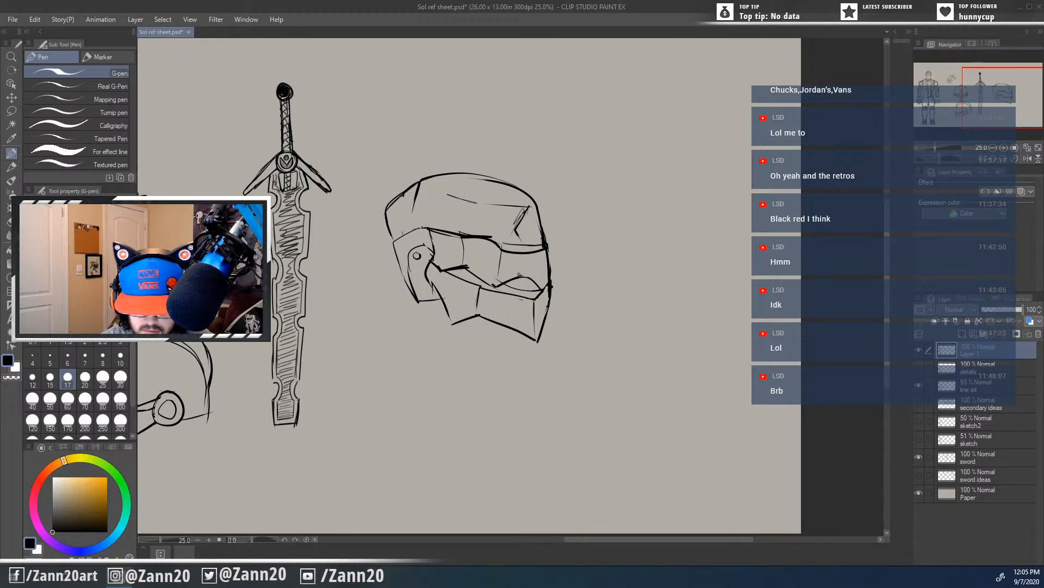
pyautogui.moveTo(465, 235)
pyautogui.mouseDown()
pyautogui.moveTo(505, 240)
pyautogui.moveTo(496, 274)
pyautogui.mouseUp()
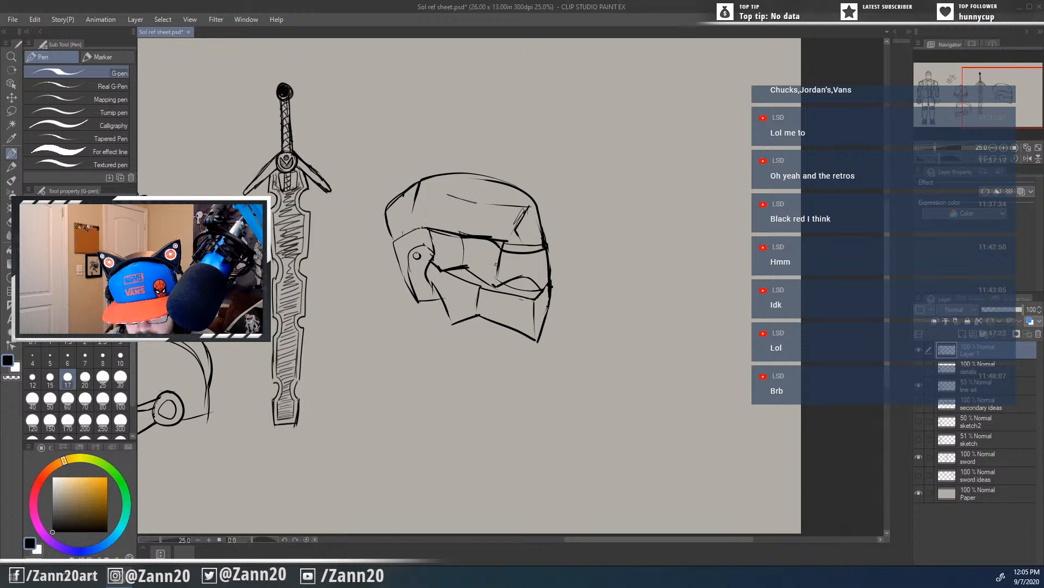
pyautogui.press('e')
pyautogui.moveTo(461, 232)
pyautogui.mouseDown()
pyautogui.moveTo(506, 237)
pyautogui.moveTo(494, 283)
pyautogui.moveTo(499, 266)
pyautogui.moveTo(464, 263)
pyautogui.mouseUp()
pyautogui.press('p')
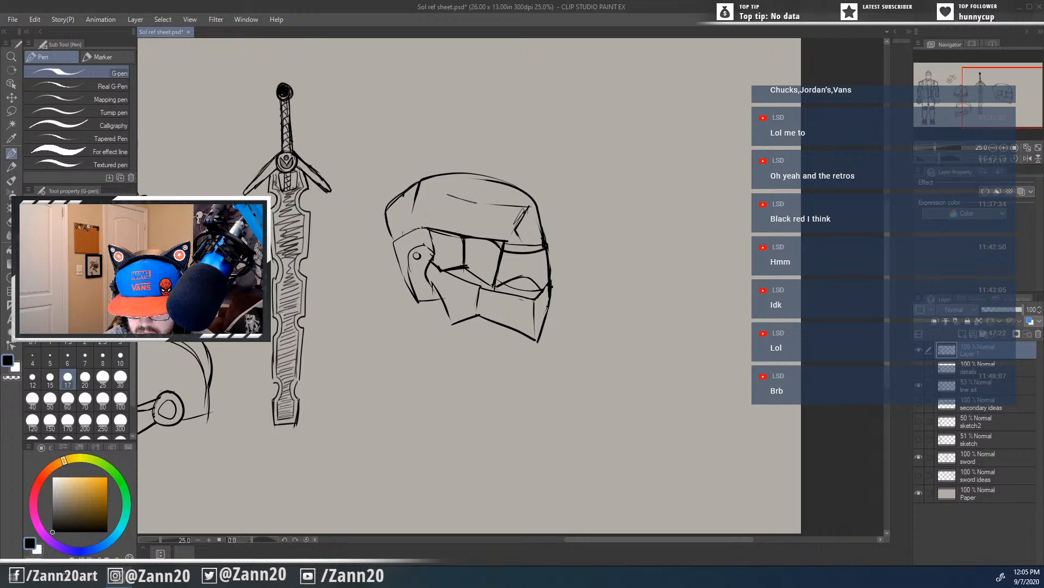
# Step: Reshape the visor's front panel with an angular notch above and a pointed peak below, joined by a third divider
pyautogui.moveTo(493, 287); pyautogui.dragTo(543, 283)
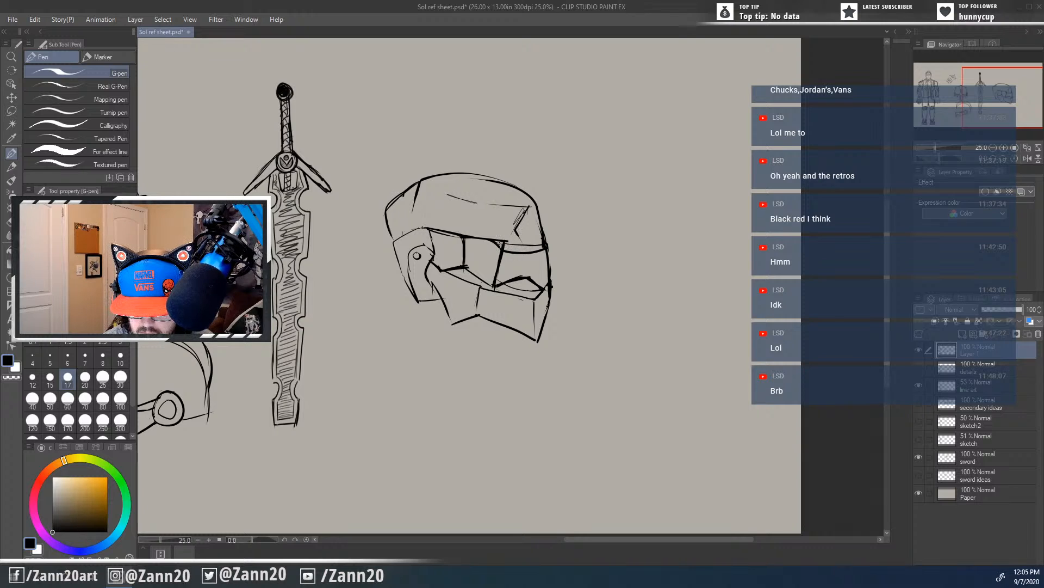
pyautogui.moveTo(504, 246)
pyautogui.mouseDown()
pyautogui.moveTo(536, 254)
pyautogui.moveTo(548, 242)
pyautogui.moveTo(530, 257)
pyautogui.moveTo(542, 250)
pyautogui.moveTo(523, 257)
pyautogui.moveTo(508, 245)
pyautogui.moveTo(526, 258)
pyautogui.mouseUp()
pyautogui.press('e')
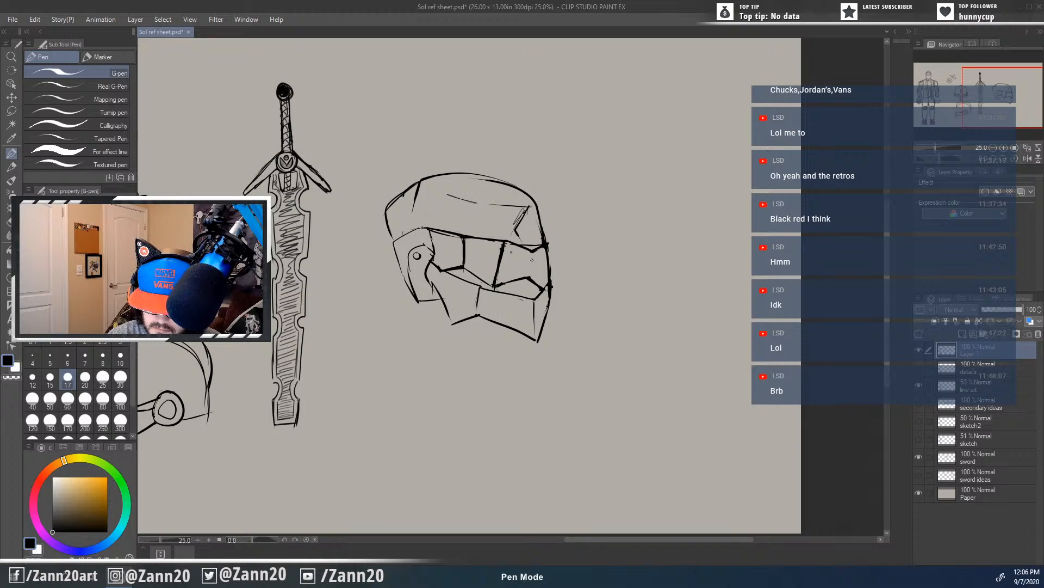
pyautogui.moveTo(533, 251); pyautogui.dragTo(531, 284)
# Step: Thin the visor's two heavy dividers with the eraser and extend the divider lines down to the jaw guard
pyautogui.press('e')
pyautogui.moveTo(503, 244); pyautogui.dragTo(495, 282)
pyautogui.press('p')
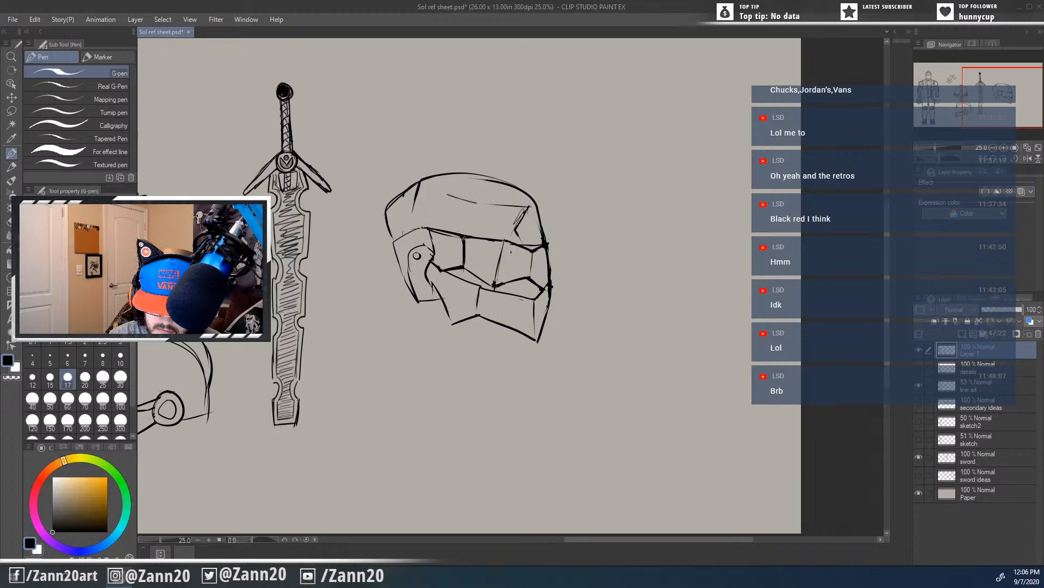
pyautogui.press('e')
pyautogui.moveTo(466, 241)
pyautogui.mouseDown()
pyautogui.moveTo(476, 218)
pyautogui.moveTo(461, 265)
pyautogui.mouseUp()
pyautogui.press('p')
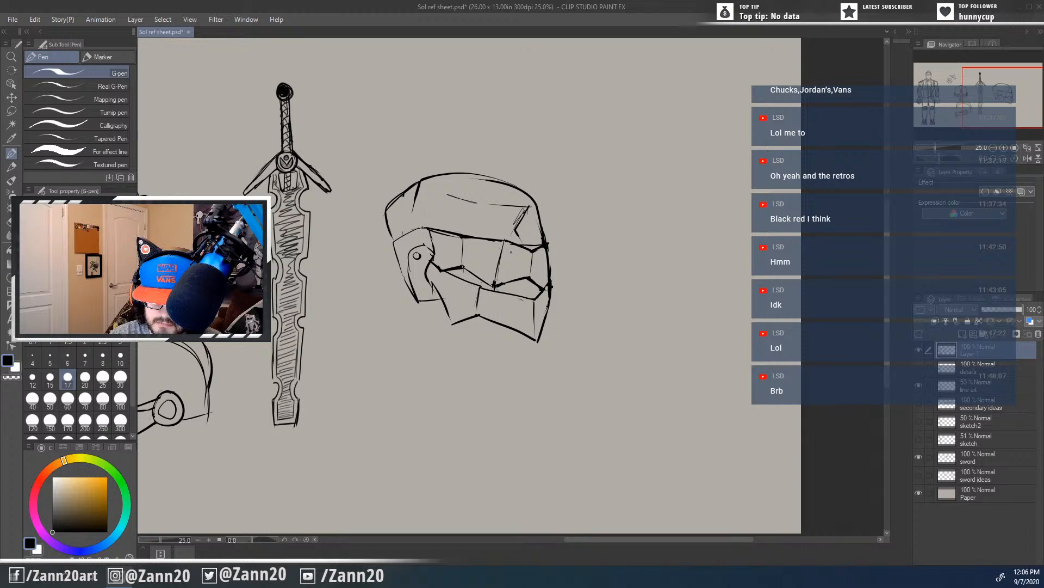
pyautogui.moveTo(463, 266); pyautogui.dragTo(463, 281)
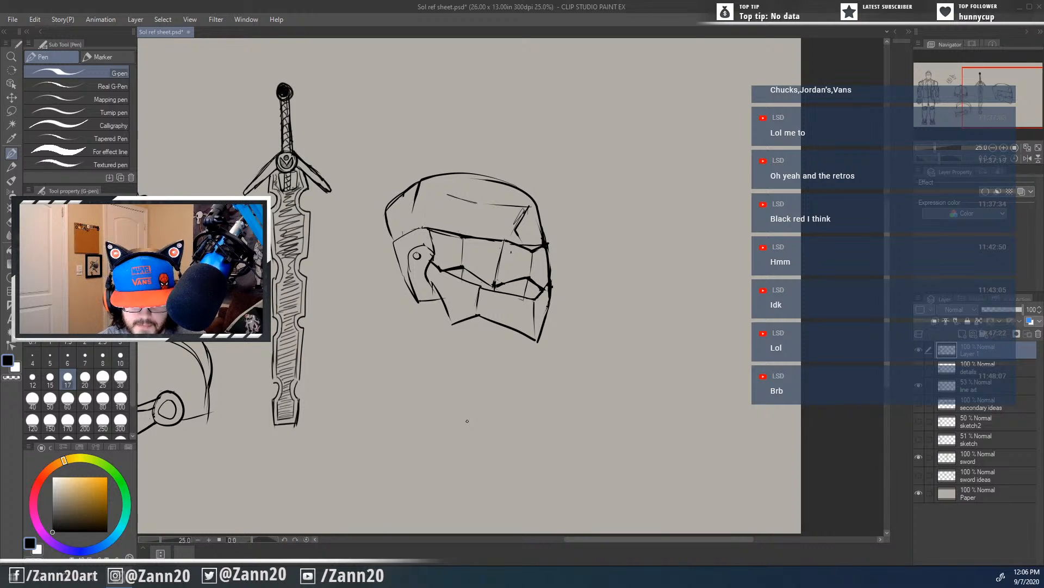
# Step: Try erasing the visor's heavy lower edge and replacing it with thinner angular lines
pyautogui.moveTo(527, 276)
pyautogui.mouseDown()
pyautogui.moveTo(496, 275)
pyautogui.moveTo(533, 279)
pyautogui.moveTo(538, 290)
pyautogui.mouseUp()
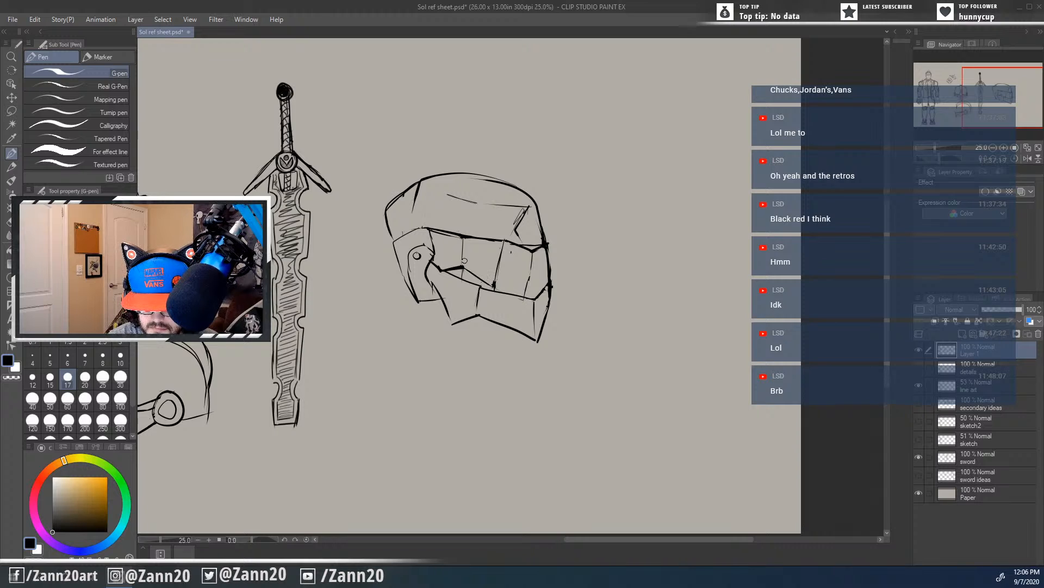
pyautogui.moveTo(470, 275)
pyautogui.mouseDown()
pyautogui.moveTo(489, 285)
pyautogui.moveTo(444, 268)
pyautogui.mouseUp()
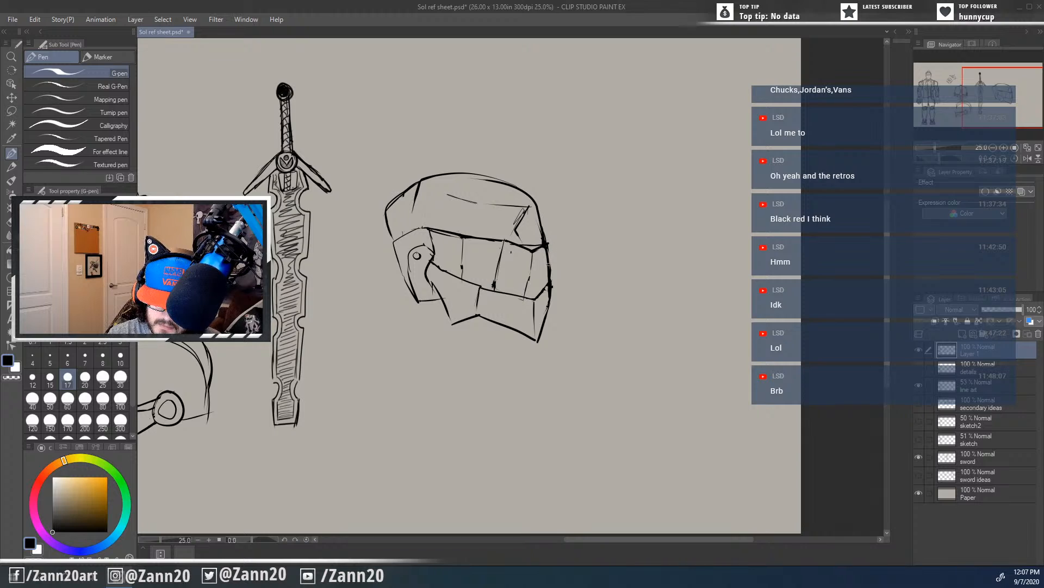
pyautogui.moveTo(546, 244); pyautogui.dragTo(550, 268)
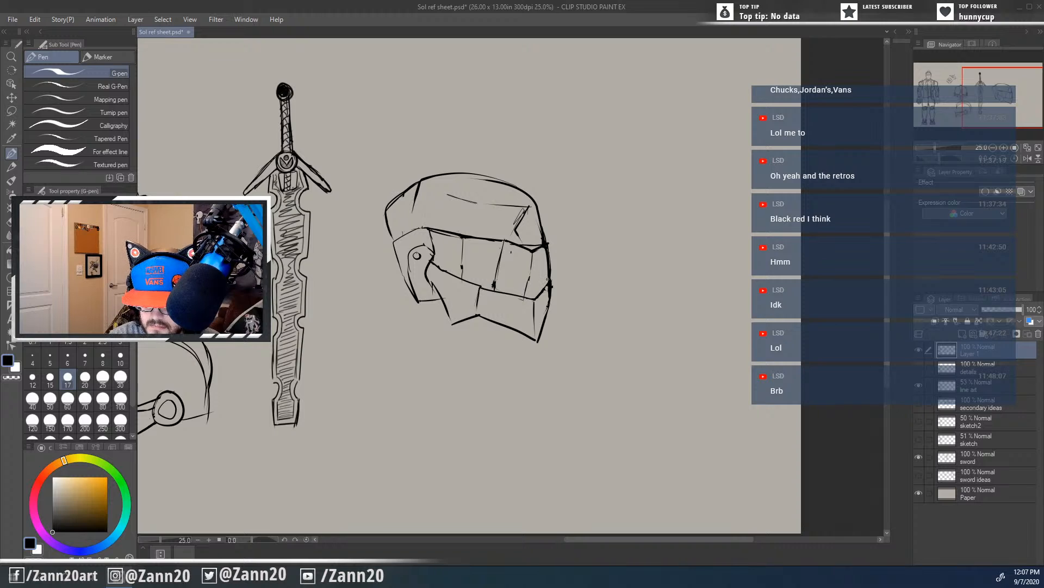
pyautogui.moveTo(544, 280)
pyautogui.mouseDown()
pyautogui.moveTo(529, 272)
pyautogui.moveTo(497, 281)
pyautogui.mouseUp()
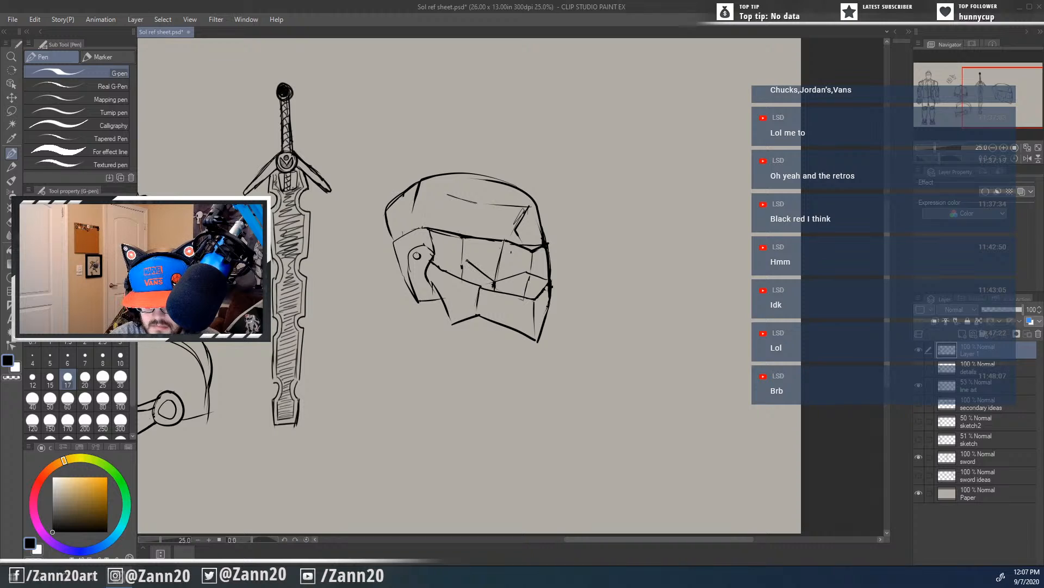
pyautogui.moveTo(461, 260); pyautogui.dragTo(440, 267)
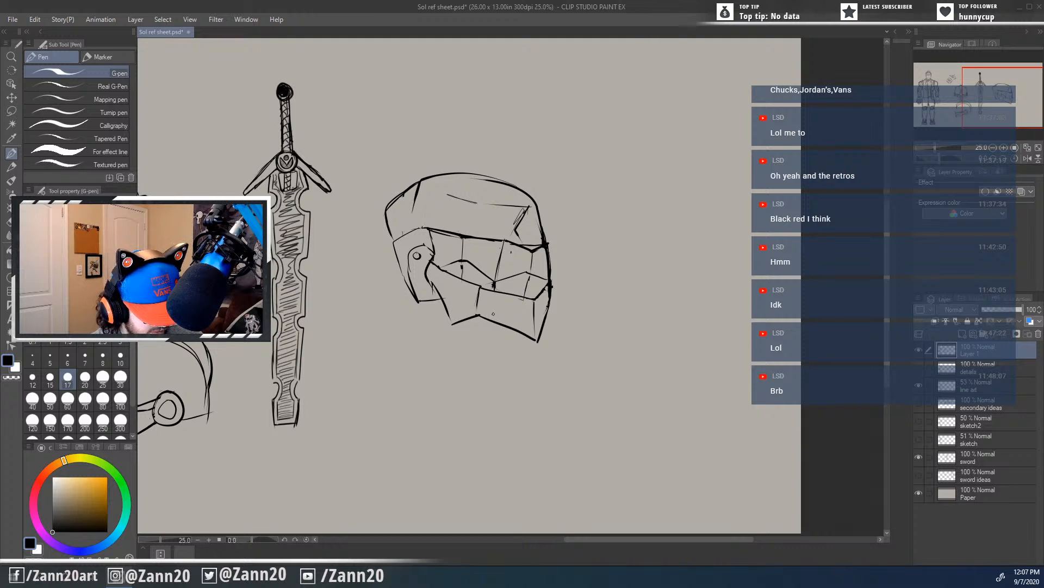
# Step: Undo the rework of the visor's lower edge to bring back the heavier angular outline
pyautogui.hotkey('ctrl', 'z')
pyautogui.hotkey('ctrl', 'z')
pyautogui.hotkey('ctrl', 'z')
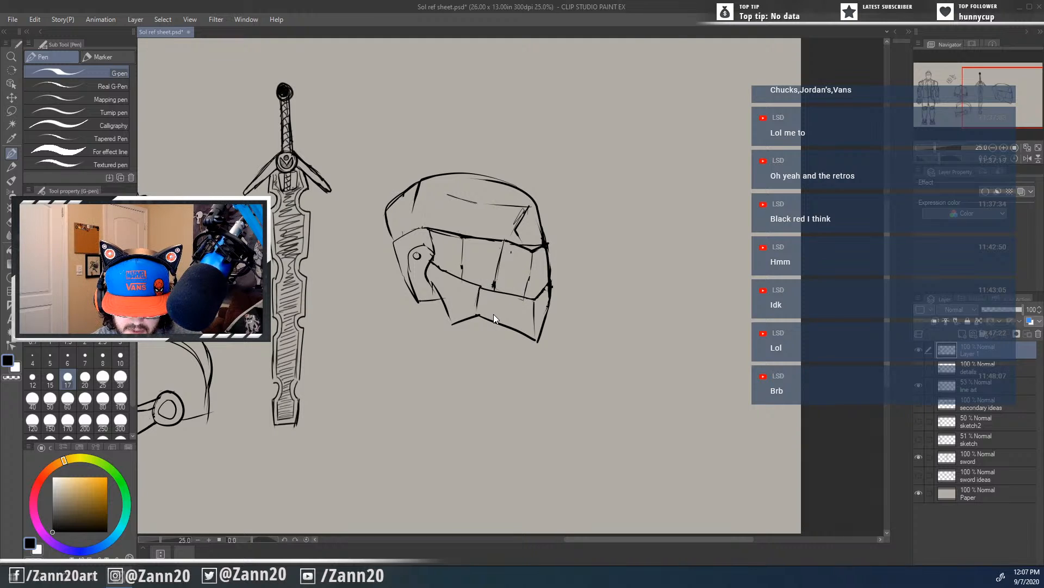
pyautogui.hotkey('ctrl', 'y')
pyautogui.hotkey('ctrl', 'y')
pyautogui.hotkey('ctrl', 'y')
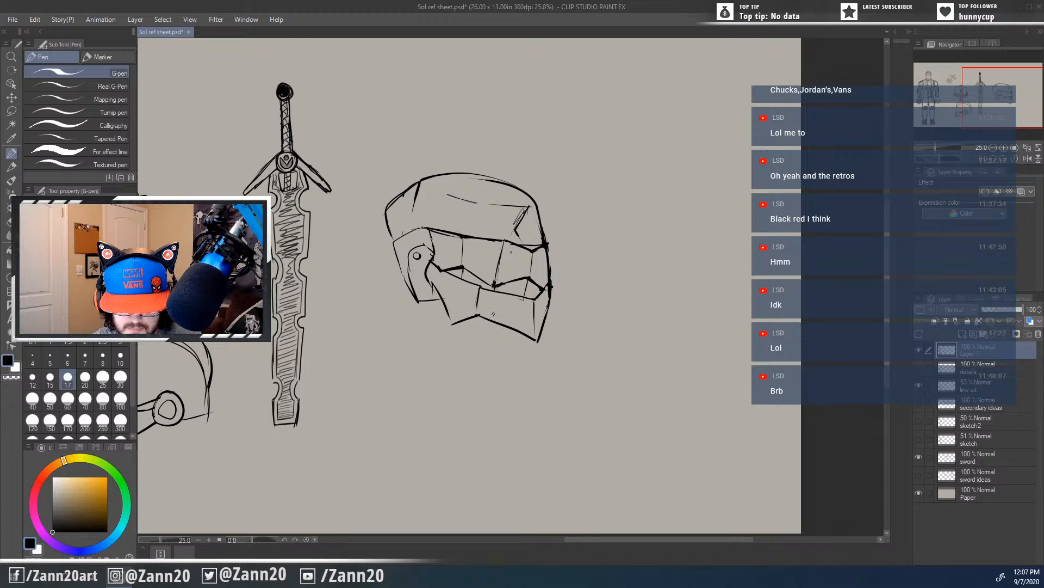
# Step: Erase the short divider line between the visor's lower peak and the front of the jaw guard
pyautogui.press('e')
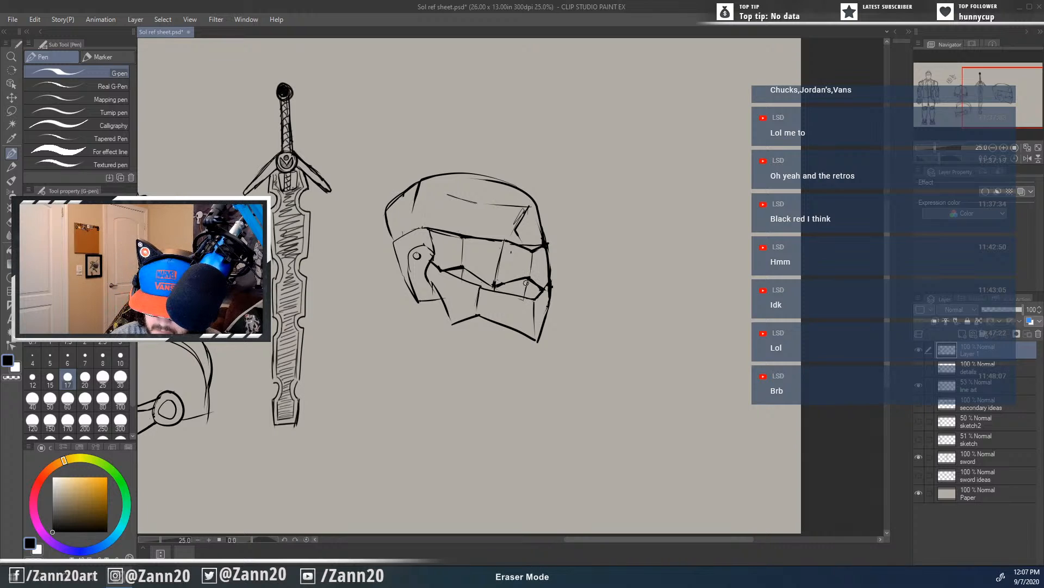
pyautogui.moveTo(528, 281); pyautogui.dragTo(525, 294)
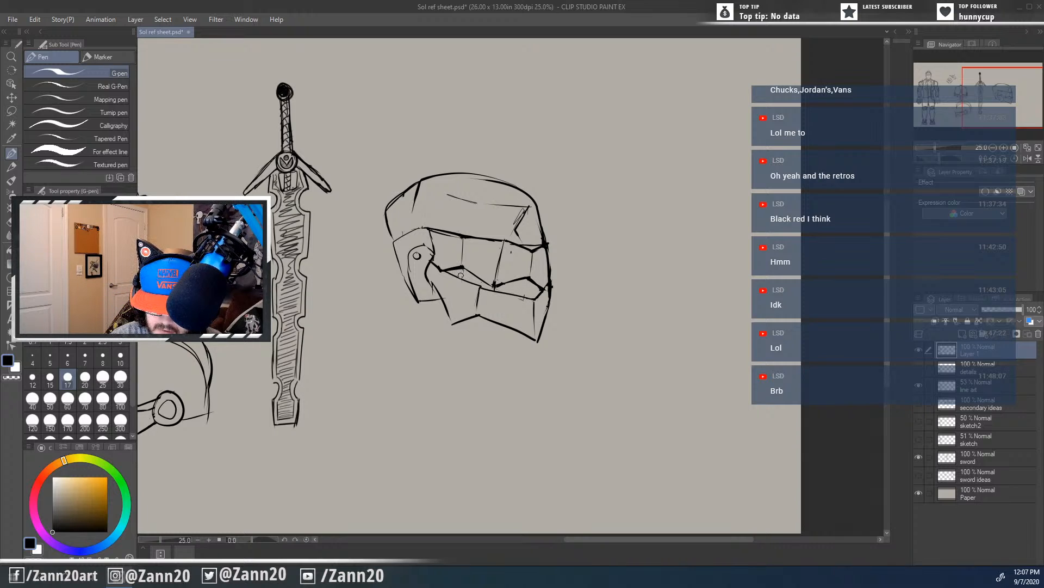
pyautogui.press('p')
pyautogui.moveTo(495, 406); pyautogui.dragTo(517, 415)
# Step: Erase the jaw guard's front edge and redraw it as an angular chin jutting forward to a point beneath the visor
pyautogui.press('e')
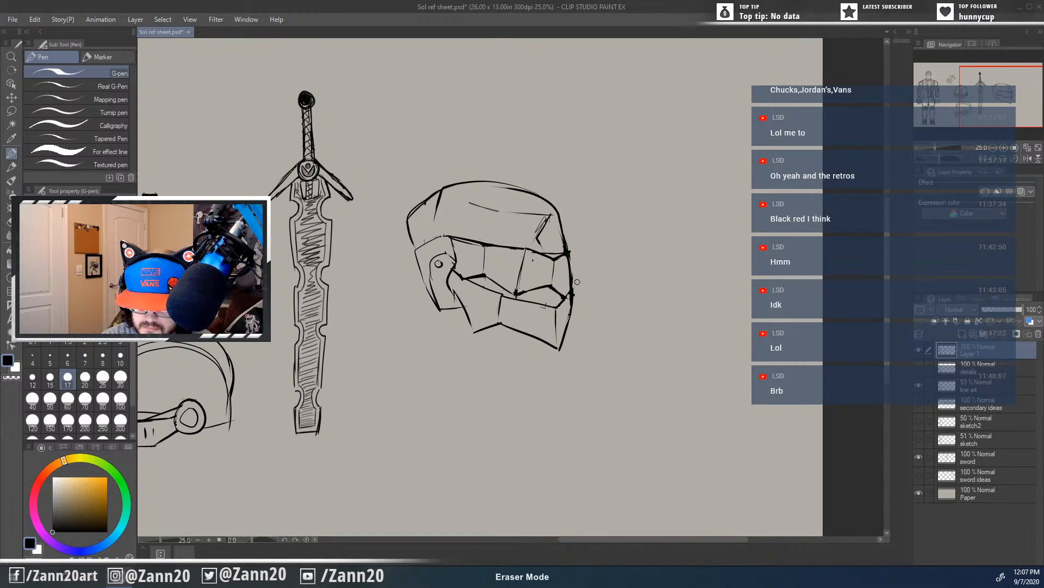
pyautogui.moveTo(578, 284); pyautogui.dragTo(558, 347)
pyautogui.press('p')
pyautogui.press('e')
pyautogui.press('p')
pyautogui.press('e')
pyautogui.press('p')
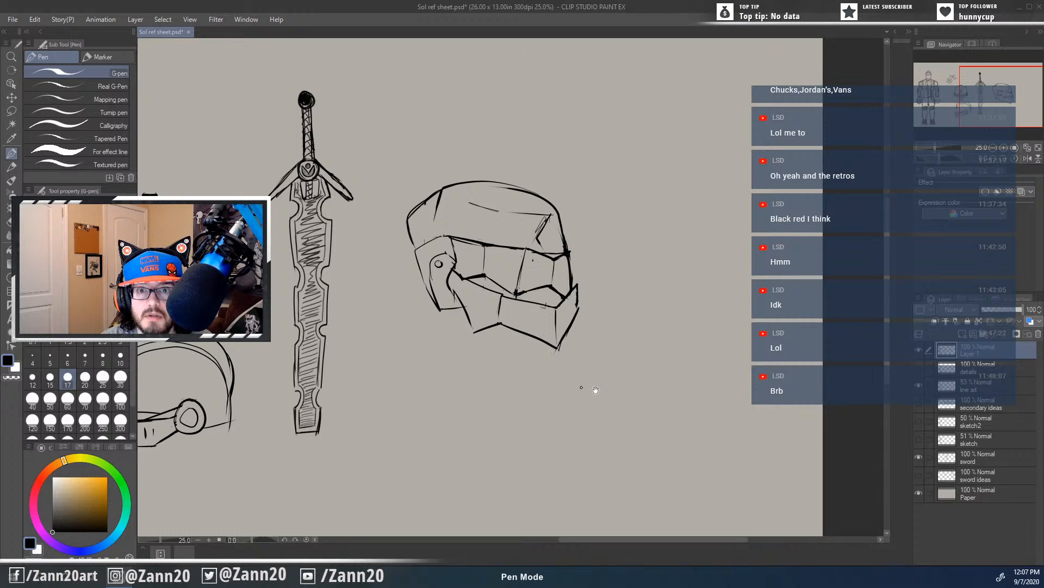
pyautogui.moveTo(645, 408); pyautogui.dragTo(652, 369)
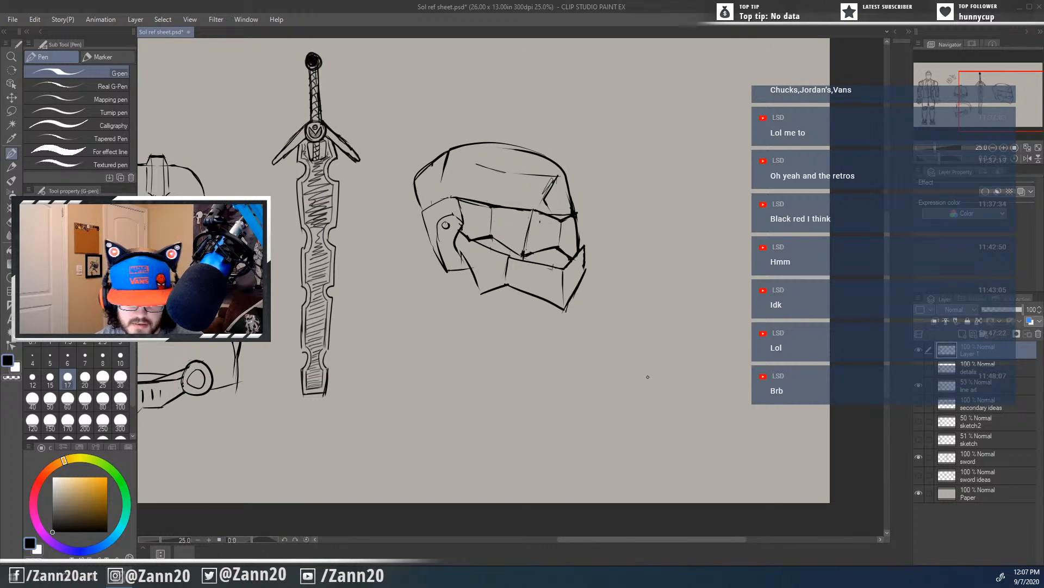
# Step: Rework the notch at the helmet's forehead into a closed angular panel above the visor's front
pyautogui.press('e')
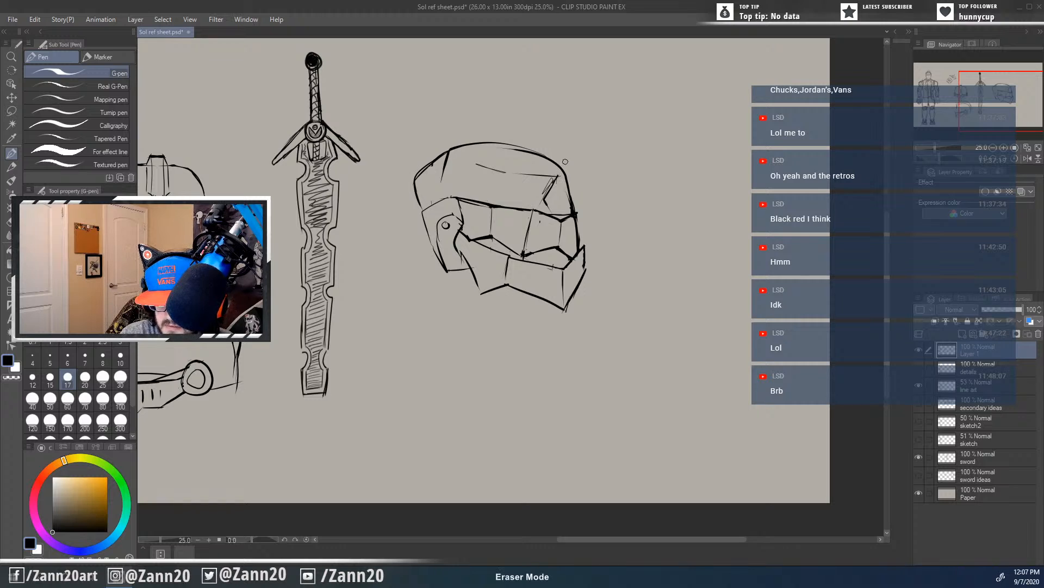
pyautogui.press('p')
pyautogui.moveTo(547, 191)
pyautogui.mouseDown()
pyautogui.moveTo(567, 170)
pyautogui.moveTo(577, 199)
pyautogui.moveTo(556, 213)
pyautogui.mouseUp()
pyautogui.press('e')
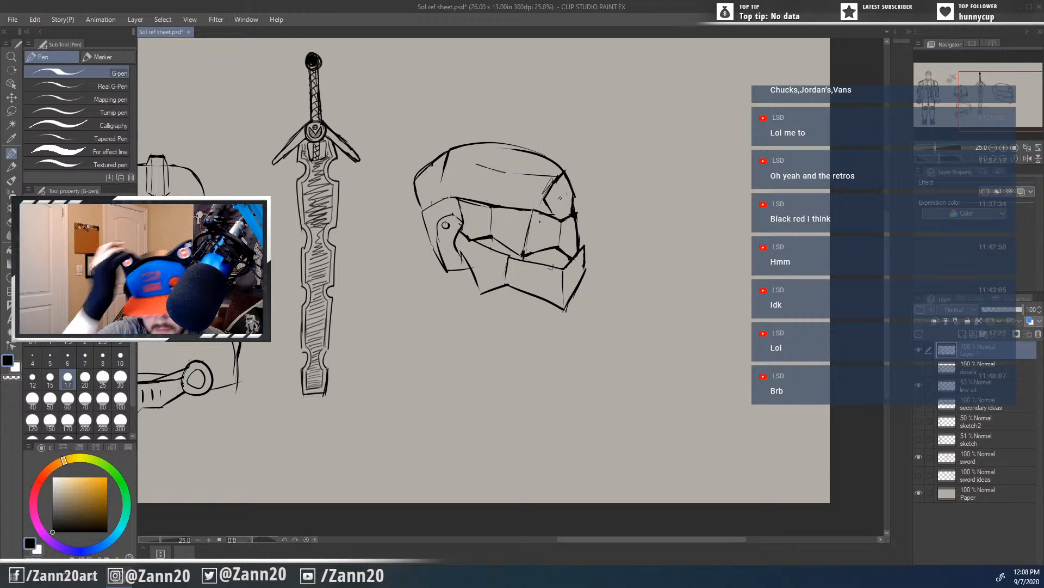
# Step: Draw a sweeping line from the ear disc to the chin as the jaw guard's upper edge and clean up the visor's lower peak
pyautogui.moveTo(450, 330); pyautogui.dragTo(481, 373)
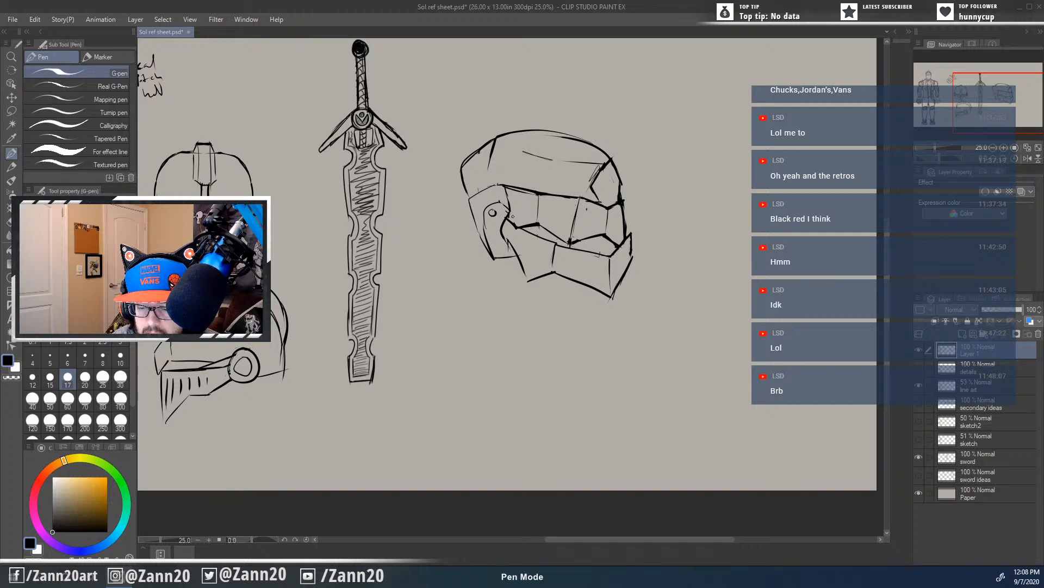
pyautogui.moveTo(505, 217); pyautogui.dragTo(619, 246)
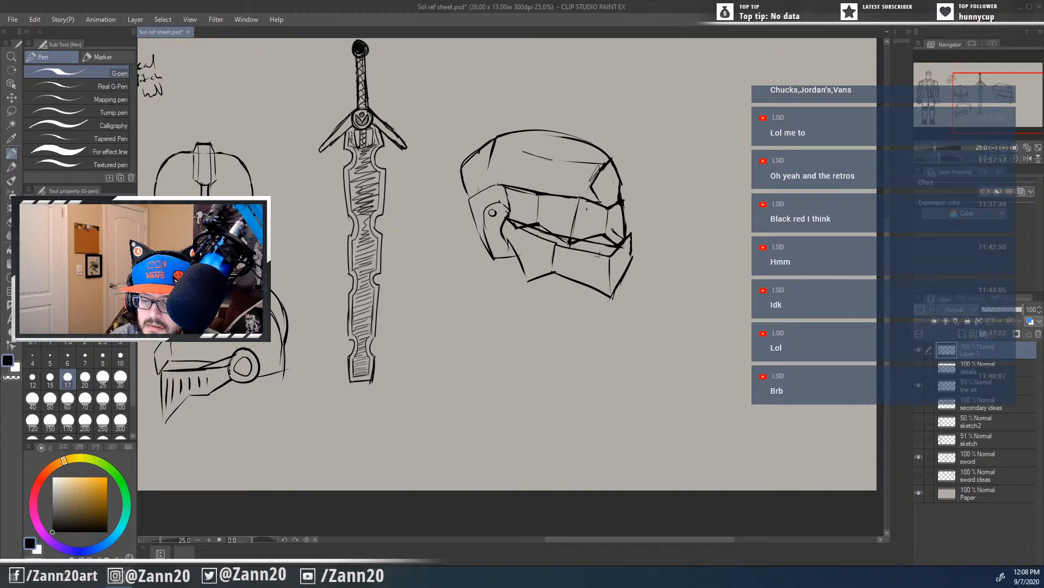
pyautogui.moveTo(603, 227)
pyautogui.mouseDown()
pyautogui.moveTo(568, 239)
pyautogui.moveTo(613, 241)
pyautogui.moveTo(558, 238)
pyautogui.moveTo(570, 244)
pyautogui.mouseUp()
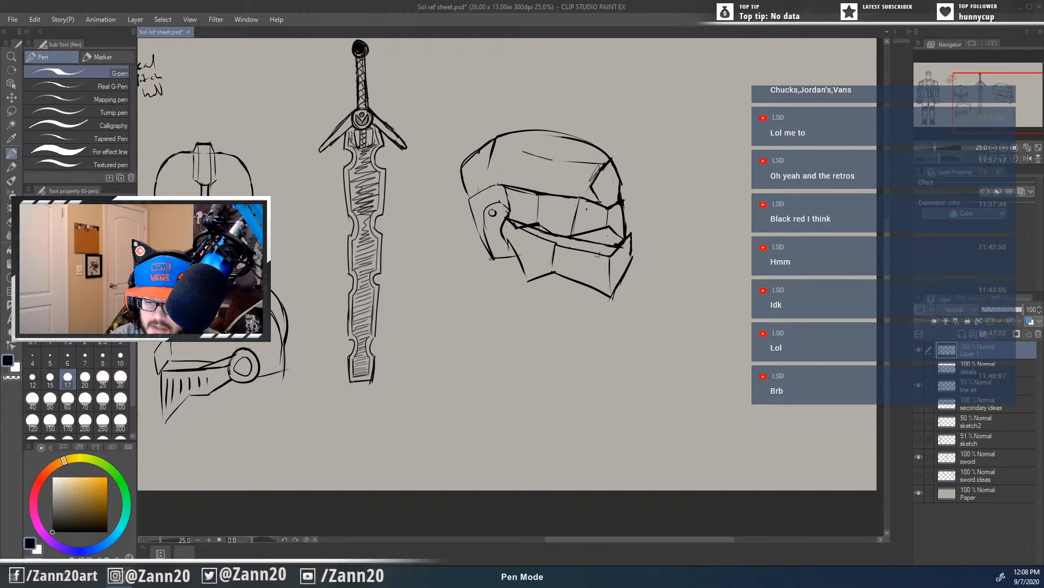
# Step: Sketch the neck beneath the helmet with angular collar and shoulder lines sloping outward on both sides
pyautogui.moveTo(496, 264); pyautogui.dragTo(475, 359)
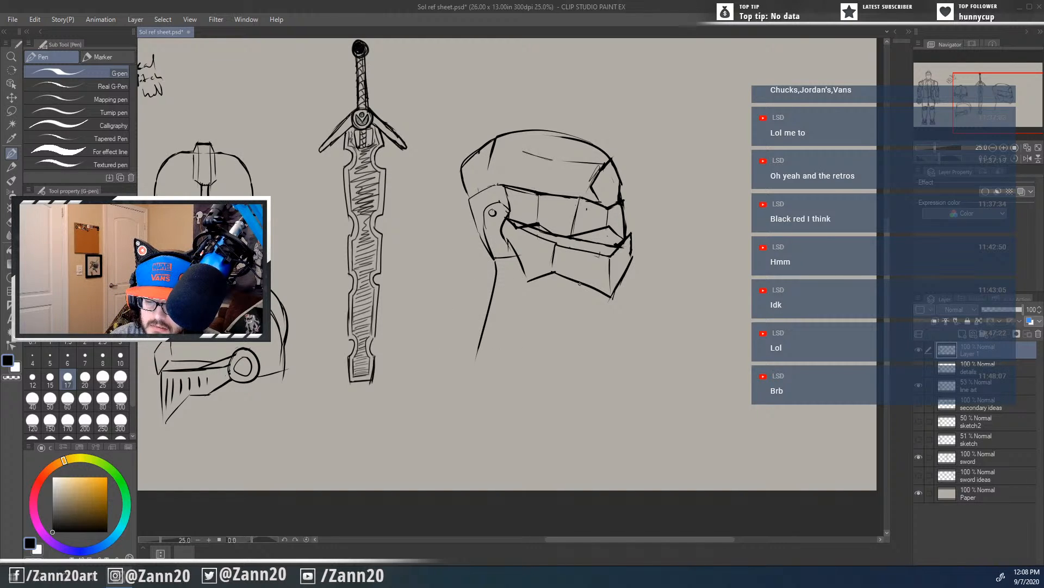
pyautogui.moveTo(569, 279)
pyautogui.mouseDown()
pyautogui.moveTo(575, 300)
pyautogui.moveTo(551, 356)
pyautogui.mouseUp()
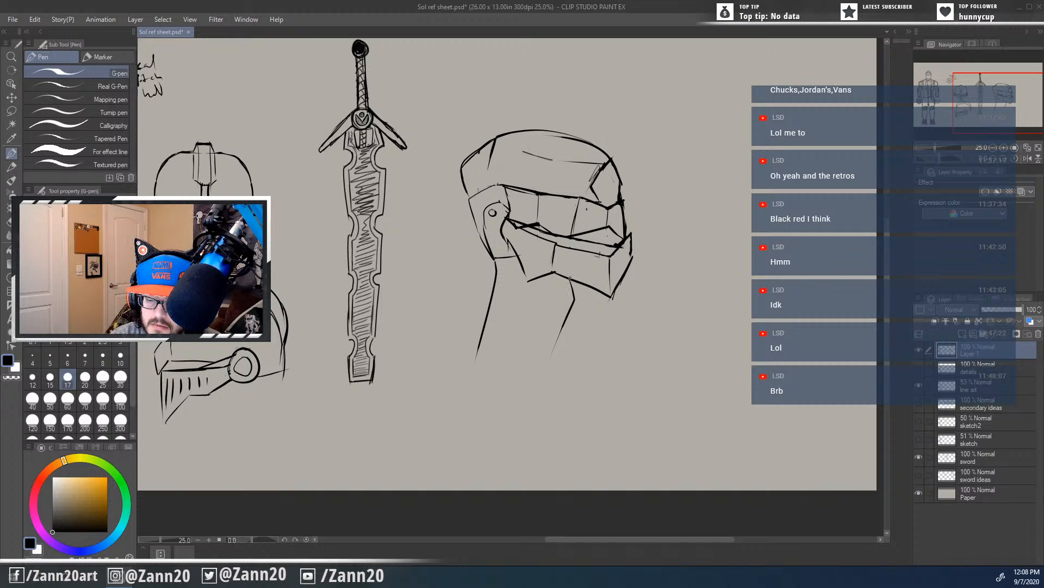
pyautogui.moveTo(569, 279); pyautogui.dragTo(556, 354)
pyautogui.moveTo(523, 296)
pyautogui.mouseDown()
pyautogui.moveTo(594, 336)
pyautogui.moveTo(496, 317)
pyautogui.moveTo(481, 337)
pyautogui.mouseUp()
pyautogui.moveTo(500, 275)
pyautogui.mouseDown()
pyautogui.moveTo(489, 296)
pyautogui.moveTo(466, 299)
pyautogui.mouseUp()
pyautogui.moveTo(471, 297); pyautogui.dragTo(449, 337)
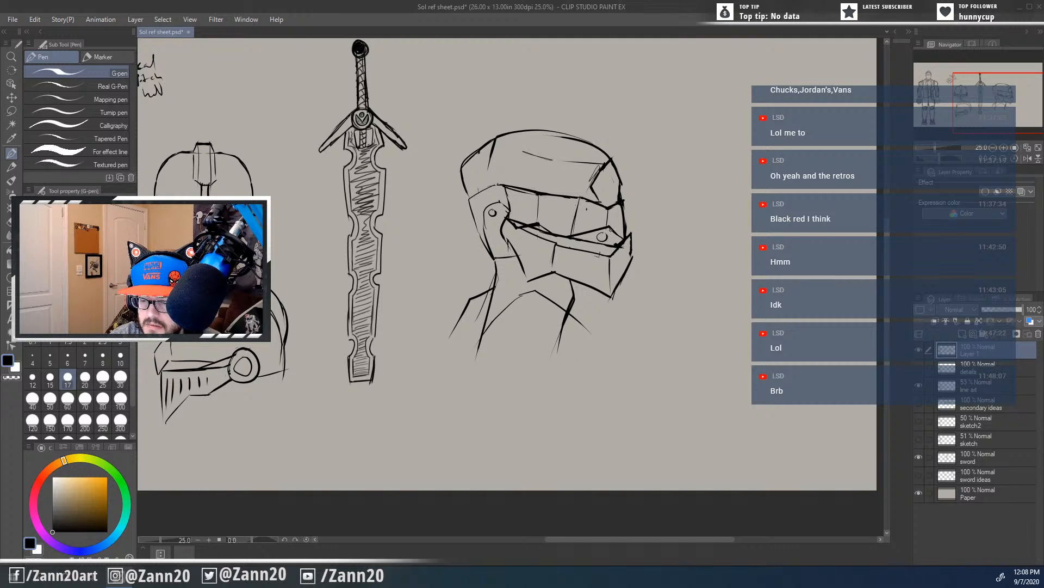
# Step: Try removing the visor's front divider and redrawing its lower front edge with a flatter line
pyautogui.press('e')
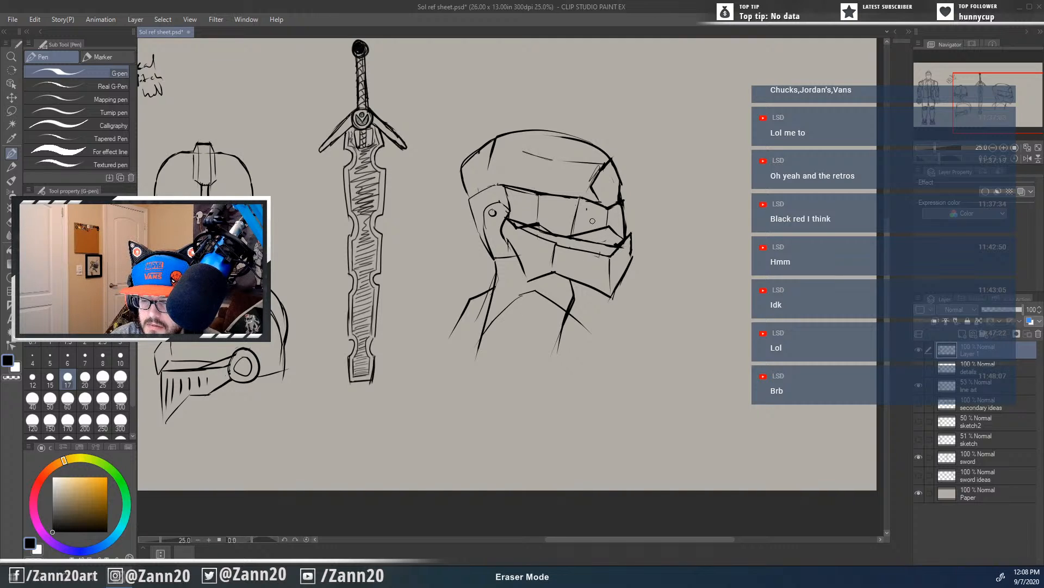
pyautogui.press('p')
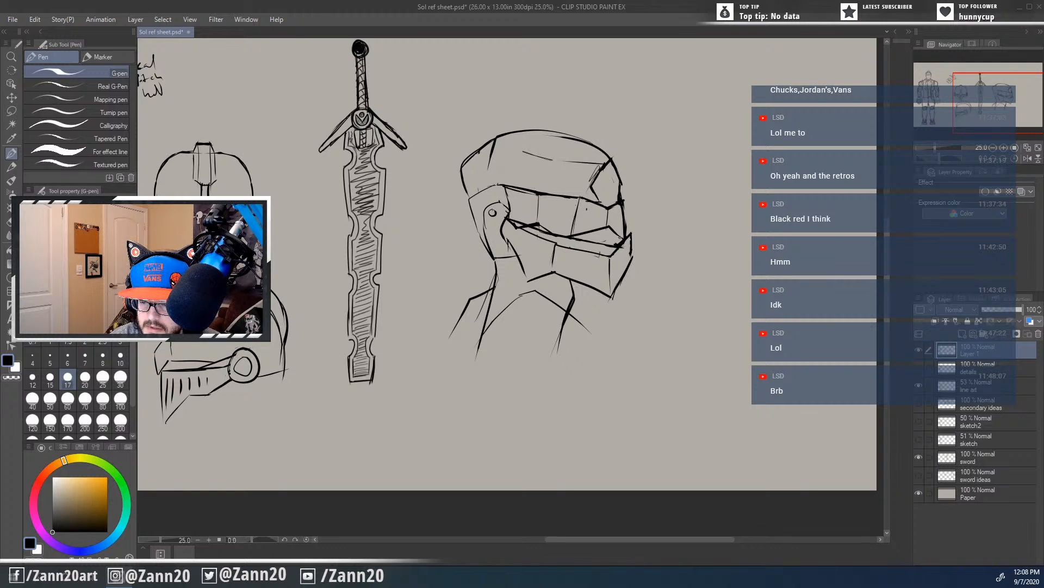
pyautogui.moveTo(624, 238); pyautogui.dragTo(560, 236)
pyautogui.press('e')
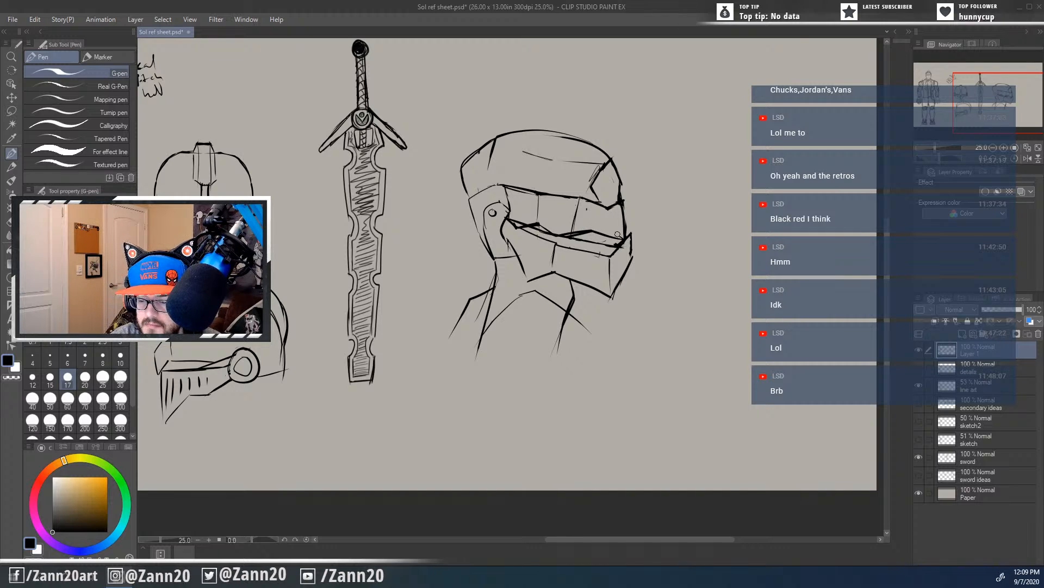
pyautogui.press('p')
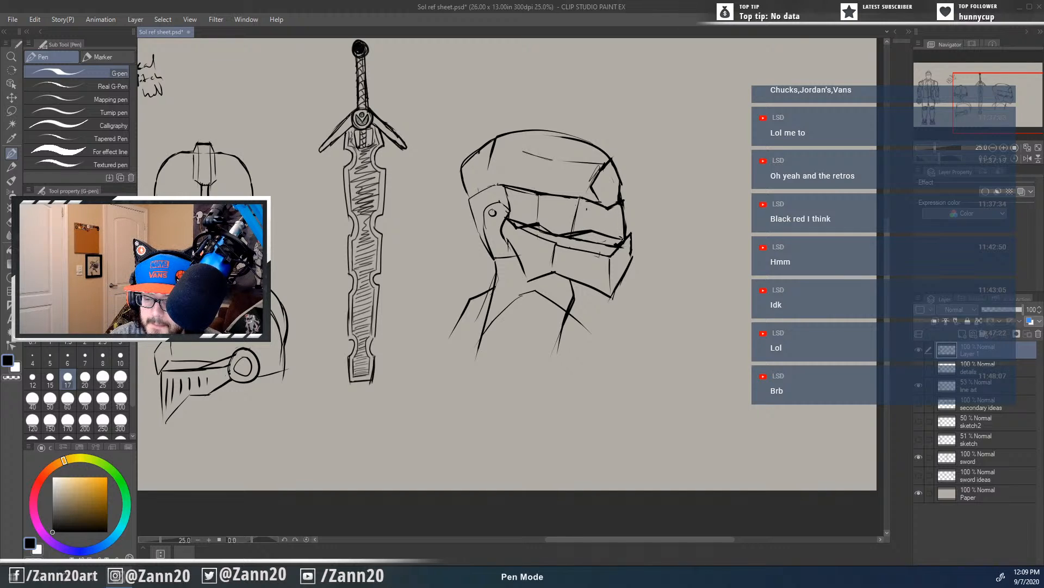
pyautogui.moveTo(612, 231)
pyautogui.mouseDown()
pyautogui.moveTo(565, 233)
pyautogui.moveTo(617, 238)
pyautogui.moveTo(575, 235)
pyautogui.mouseUp()
pyautogui.press('e')
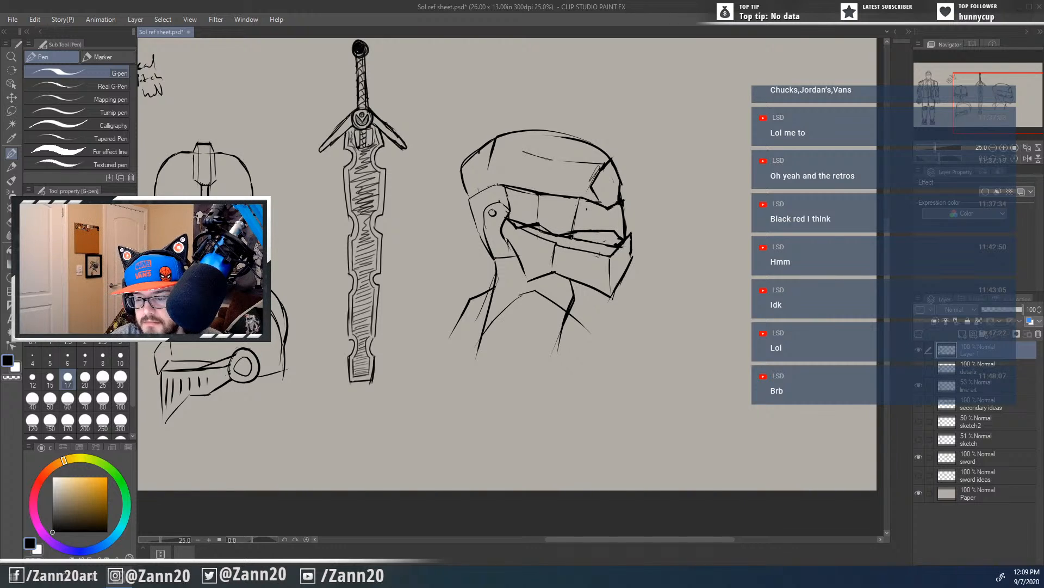
# Step: Undo the rework of the visor's lower front edge and divider
pyautogui.hotkey('ctrl', 'z')
pyautogui.hotkey('ctrl', 'z')
pyautogui.hotkey('ctrl', 'z')
pyautogui.hotkey('ctrl', 'z')
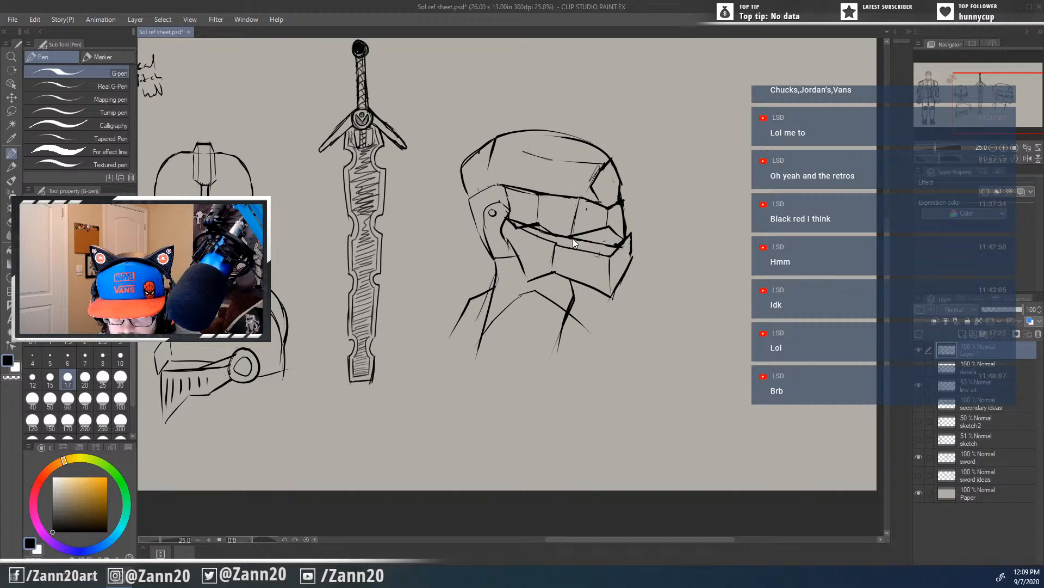
# Step: Erase the doubled lines between visor and jaw guard down to a single edge, and redraw the jaw guard's two dividers more heavily
pyautogui.press('p')
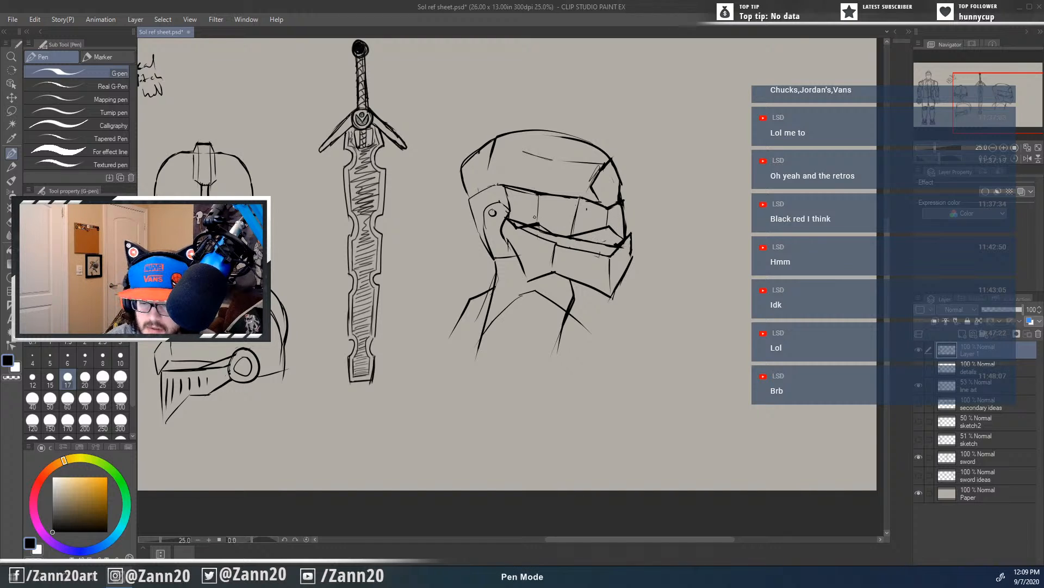
pyautogui.press('e')
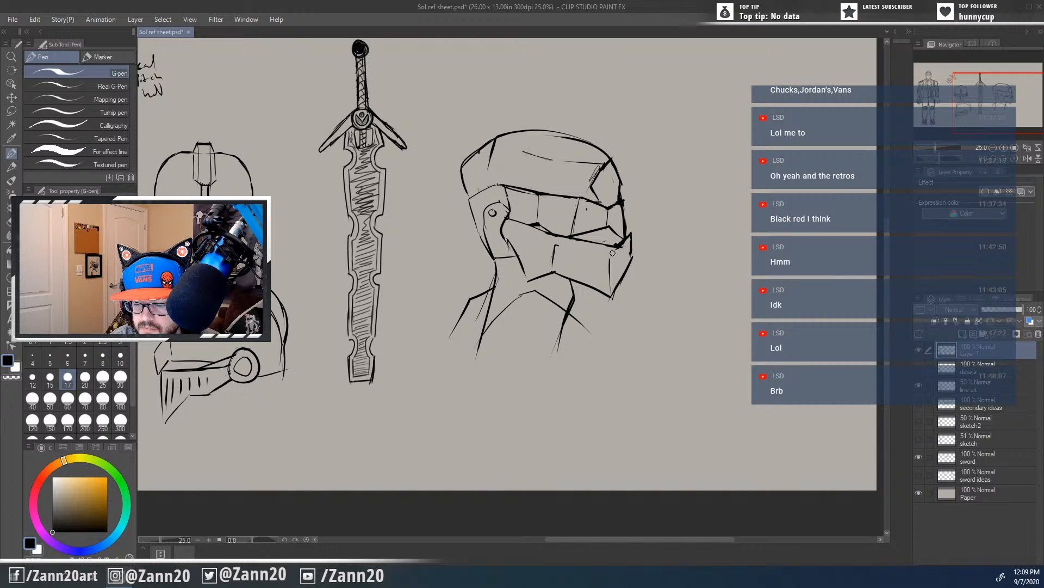
pyautogui.press('p')
pyautogui.moveTo(616, 247); pyautogui.dragTo(612, 297)
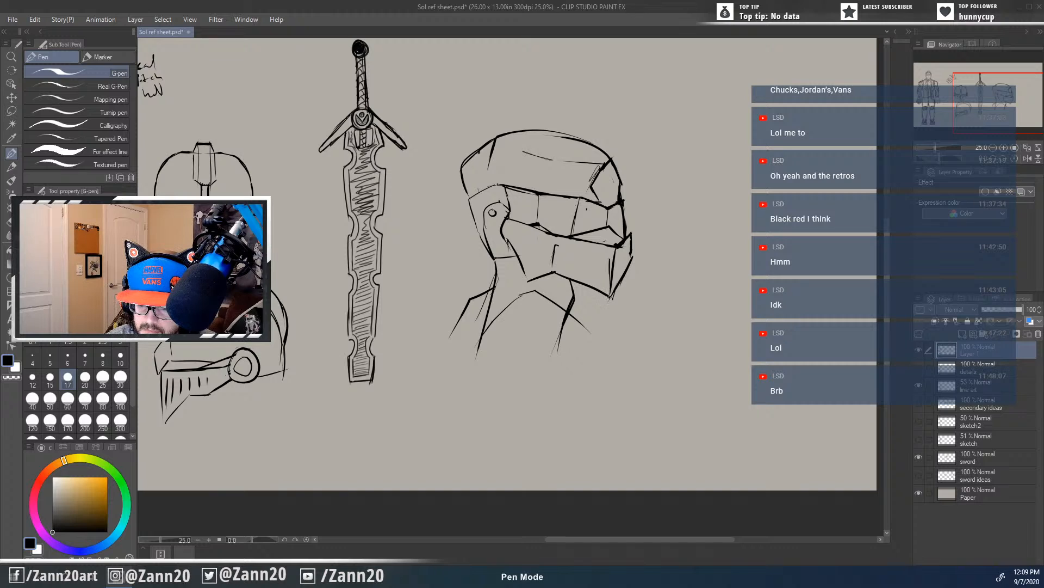
pyautogui.moveTo(557, 237)
pyautogui.mouseDown()
pyautogui.moveTo(553, 275)
pyautogui.moveTo(551, 264)
pyautogui.mouseUp()
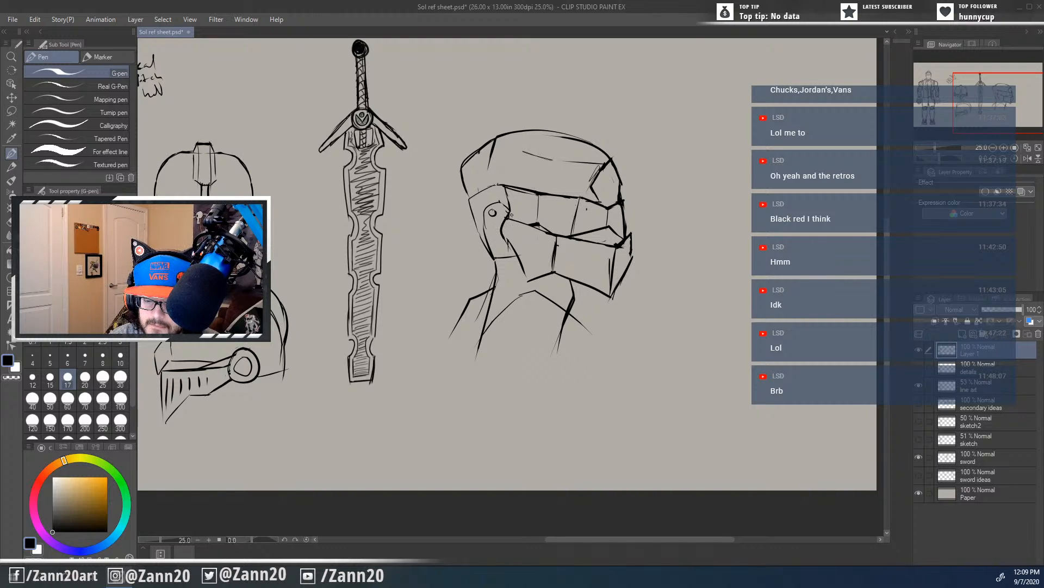
# Step: Erase and redraw the small circle on the ear disc with a heavier outline, and touch up the visor's front divider
pyautogui.press('e')
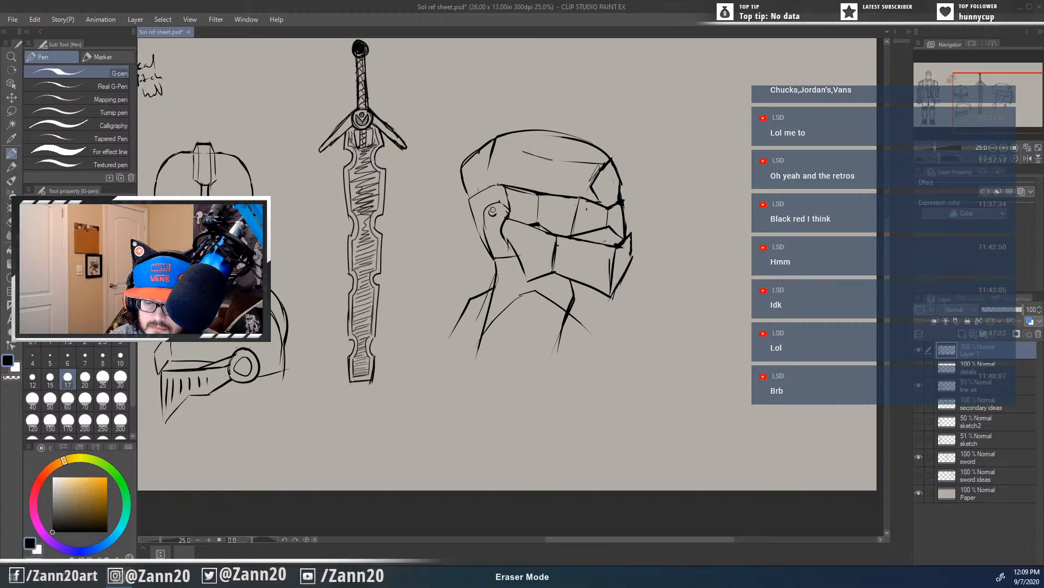
pyautogui.press('p')
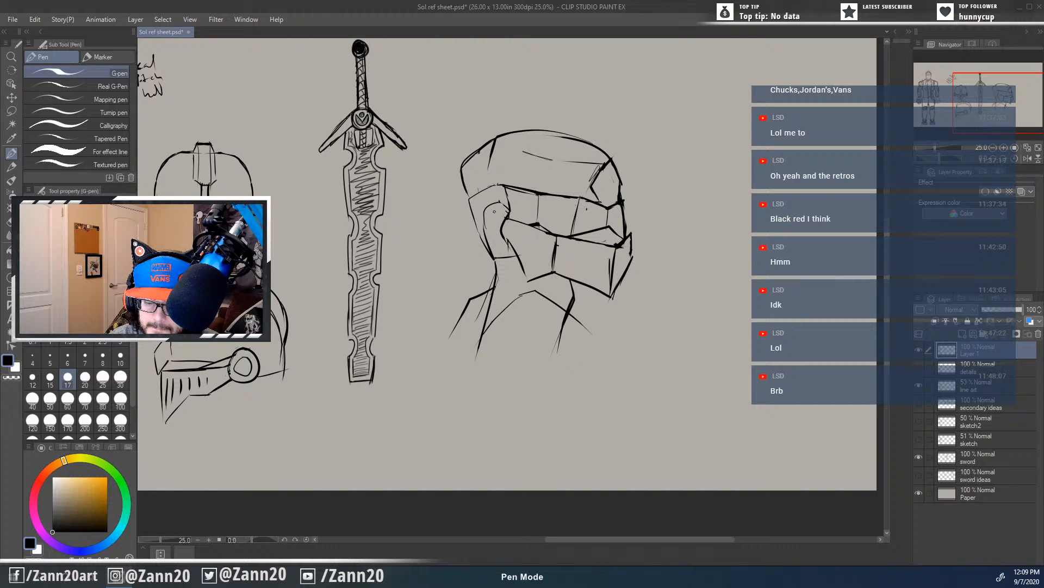
pyautogui.moveTo(495, 211); pyautogui.dragTo(524, 224)
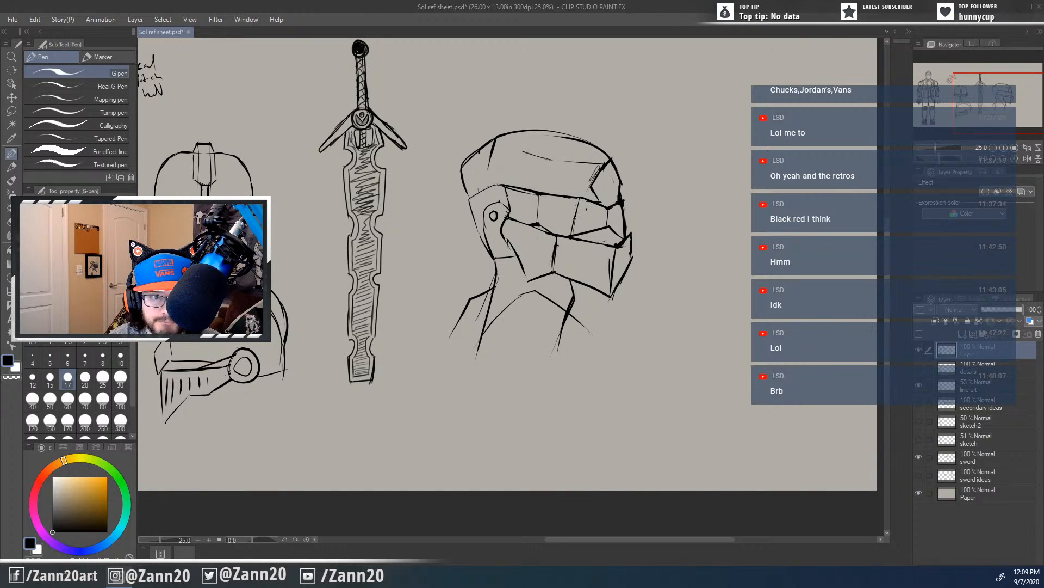
pyautogui.press('e')
pyautogui.moveTo(608, 209); pyautogui.dragTo(608, 225)
pyautogui.press('p')
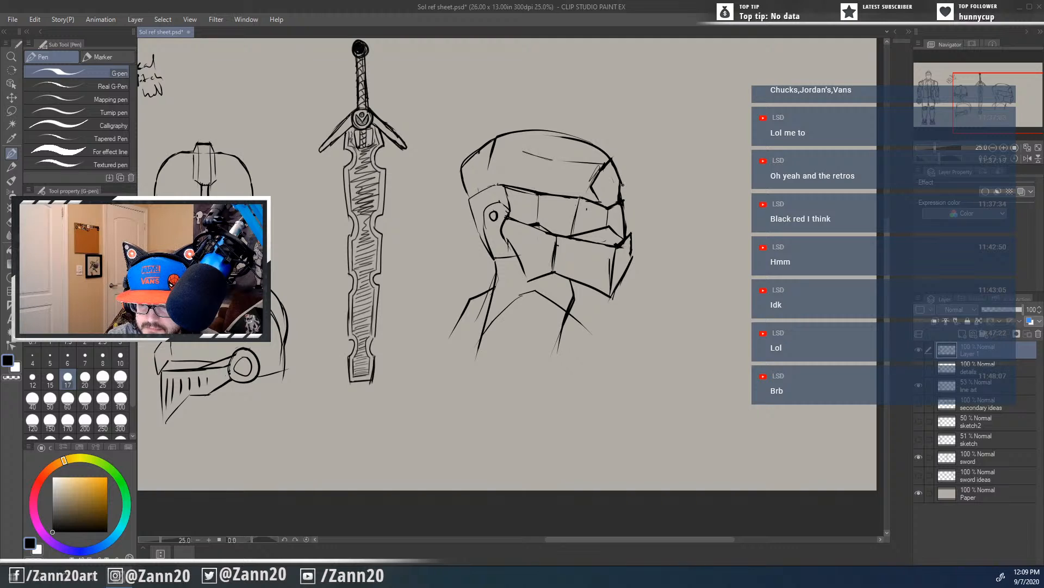
# Step: Add a horizontal crease across the angular forehead panel and undo a trial vertical line through it
pyautogui.press('e')
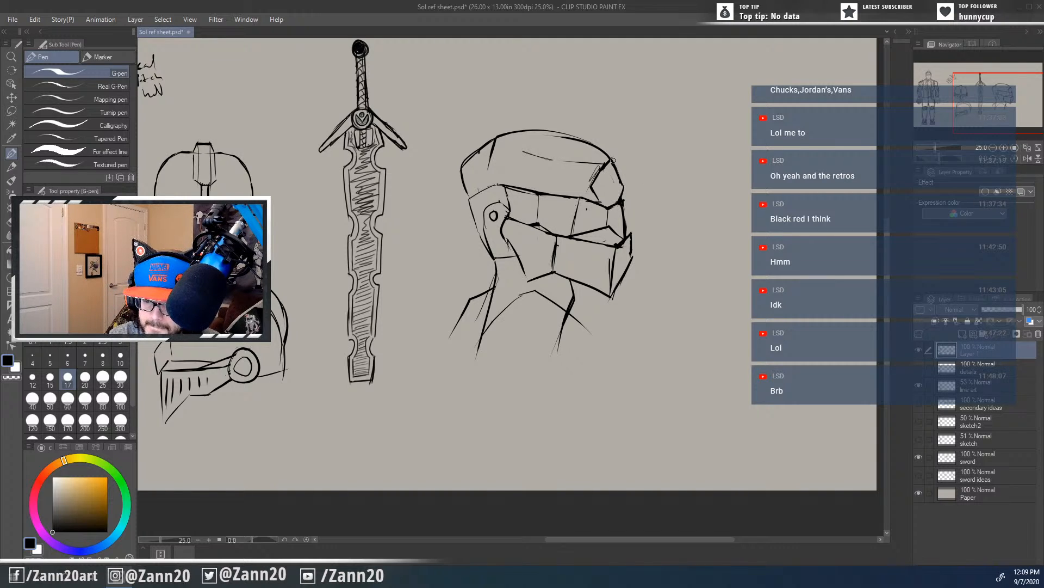
pyautogui.press('p')
pyautogui.moveTo(591, 188); pyautogui.dragTo(621, 188)
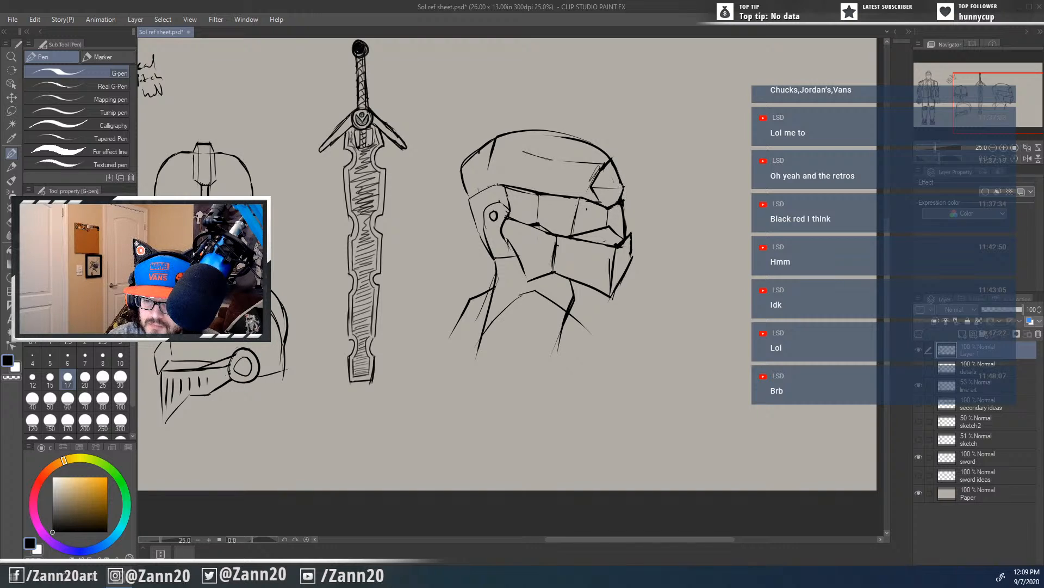
pyautogui.moveTo(608, 204)
pyautogui.mouseDown()
pyautogui.moveTo(621, 189)
pyautogui.moveTo(605, 164)
pyautogui.mouseUp()
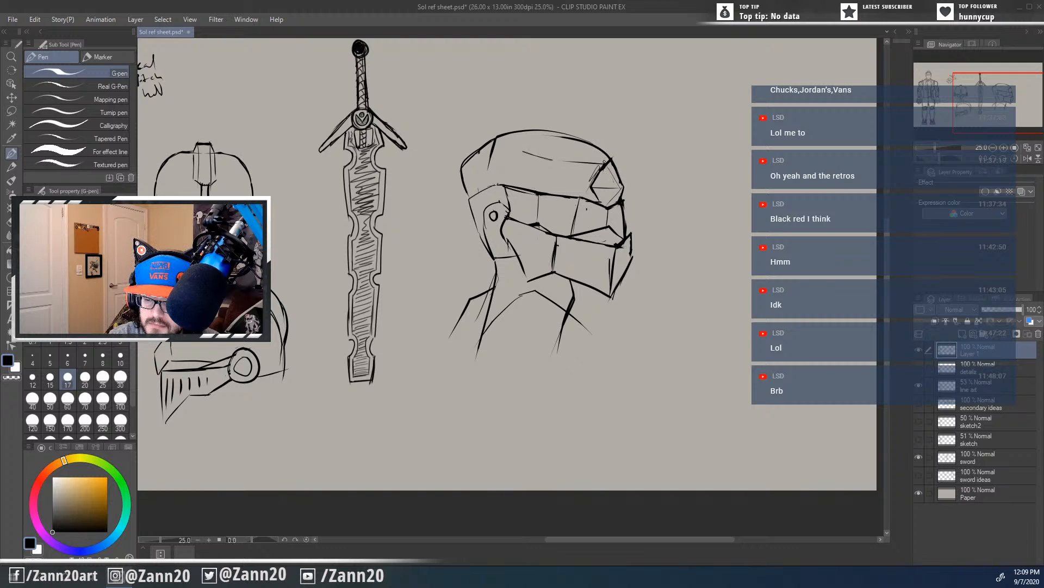
pyautogui.hotkey('ctrl', 'z')
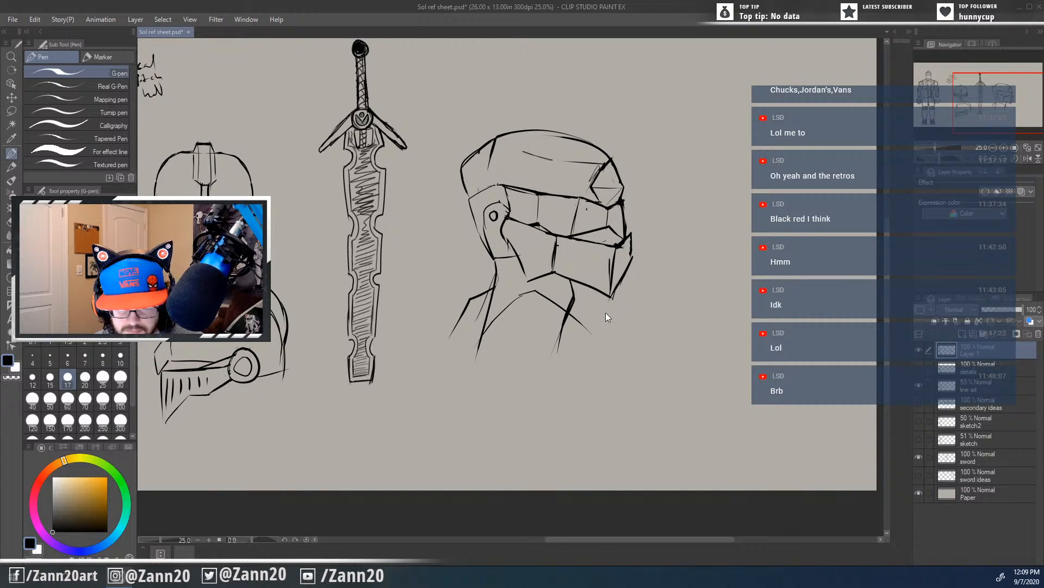
pyautogui.hotkey('ctrl', 'z')
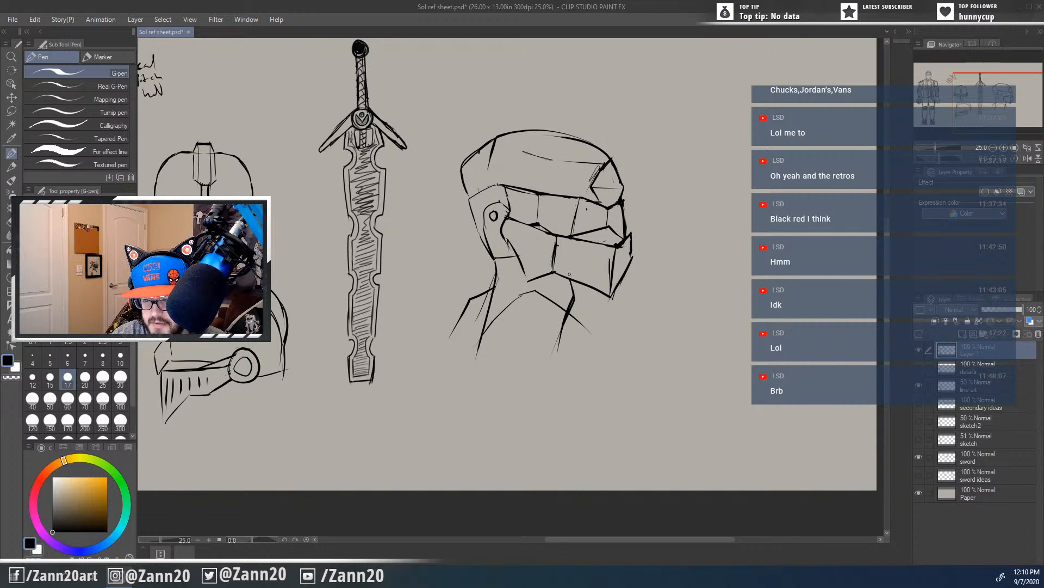
# Step: Replace the visor's lower front peak with a straight front divider and add a crosswise line through the panel behind it
pyautogui.moveTo(568, 273)
pyautogui.mouseDown()
pyautogui.moveTo(608, 270)
pyautogui.moveTo(594, 277)
pyautogui.moveTo(605, 258)
pyautogui.moveTo(605, 274)
pyautogui.moveTo(568, 272)
pyautogui.mouseUp()
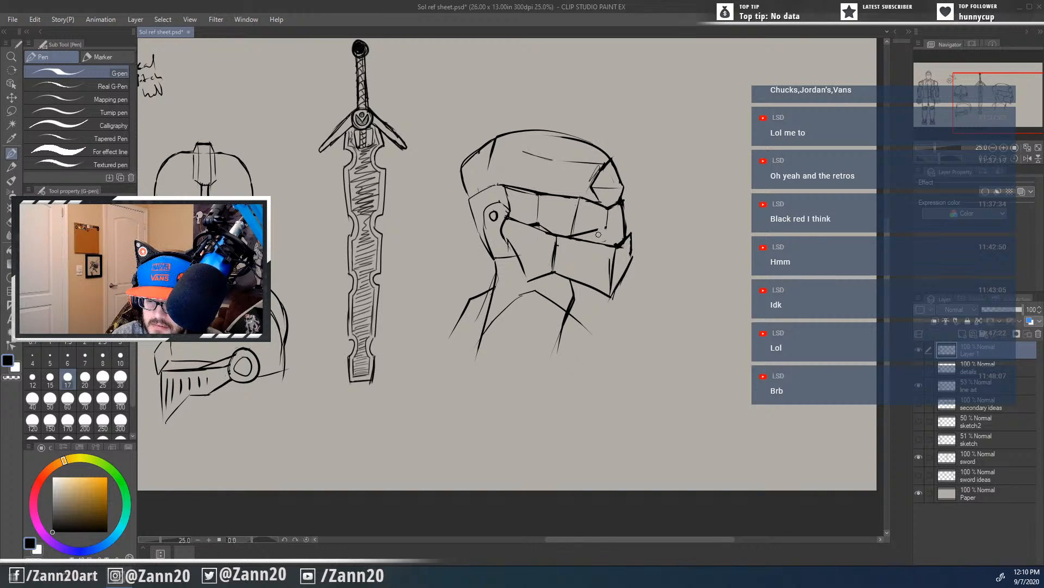
pyautogui.moveTo(581, 233)
pyautogui.mouseDown()
pyautogui.moveTo(613, 213)
pyautogui.moveTo(608, 247)
pyautogui.mouseUp()
pyautogui.press('p')
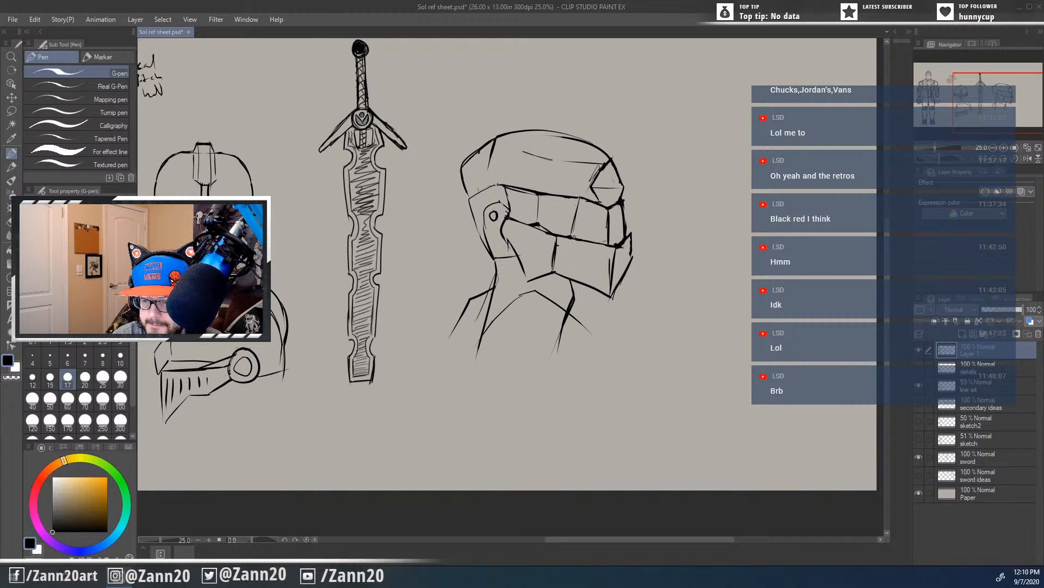
pyautogui.moveTo(572, 216); pyautogui.dragTo(607, 227)
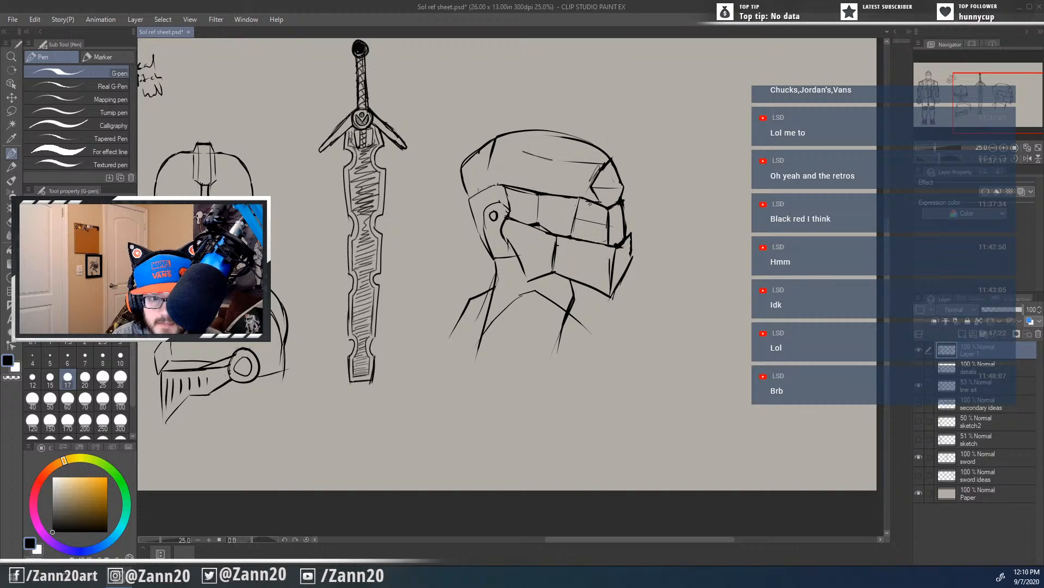
# Step: Try a pointed detail across the visor's front panel, and undo back to the version with the lower front peak
pyautogui.moveTo(570, 217)
pyautogui.mouseDown()
pyautogui.moveTo(605, 215)
pyautogui.moveTo(619, 228)
pyautogui.moveTo(588, 219)
pyautogui.mouseUp()
pyautogui.press('e')
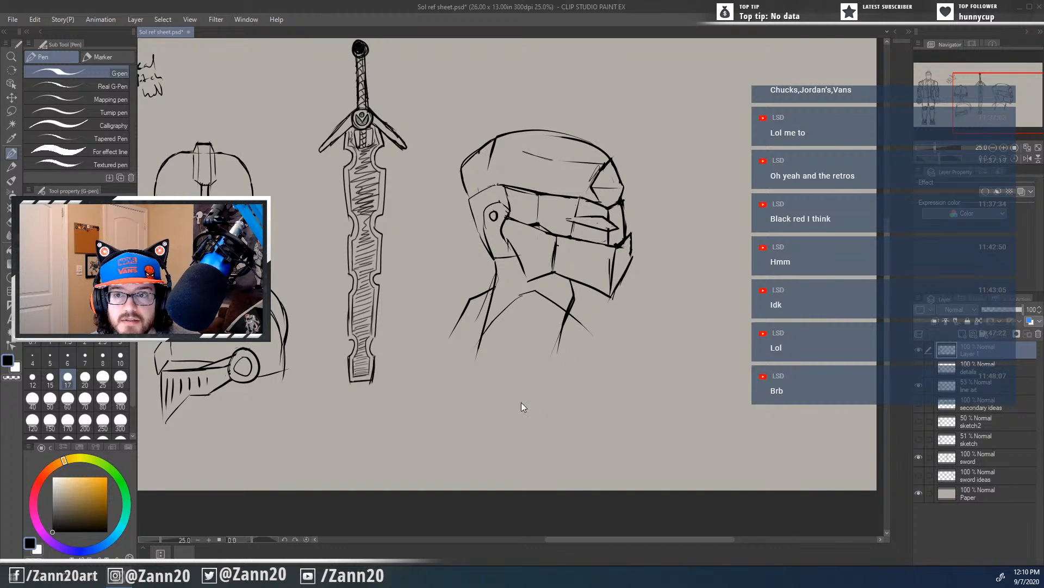
pyautogui.hotkey('ctrl', 'z')
pyautogui.hotkey('ctrl', 'z')
pyautogui.hotkey('ctrl', 'z')
pyautogui.hotkey('ctrl', 'z')
pyautogui.hotkey('ctrl', 'z')
pyautogui.hotkey('ctrl', 'z')
pyautogui.hotkey('ctrl', 'z')
pyautogui.hotkey('ctrl', 'z')
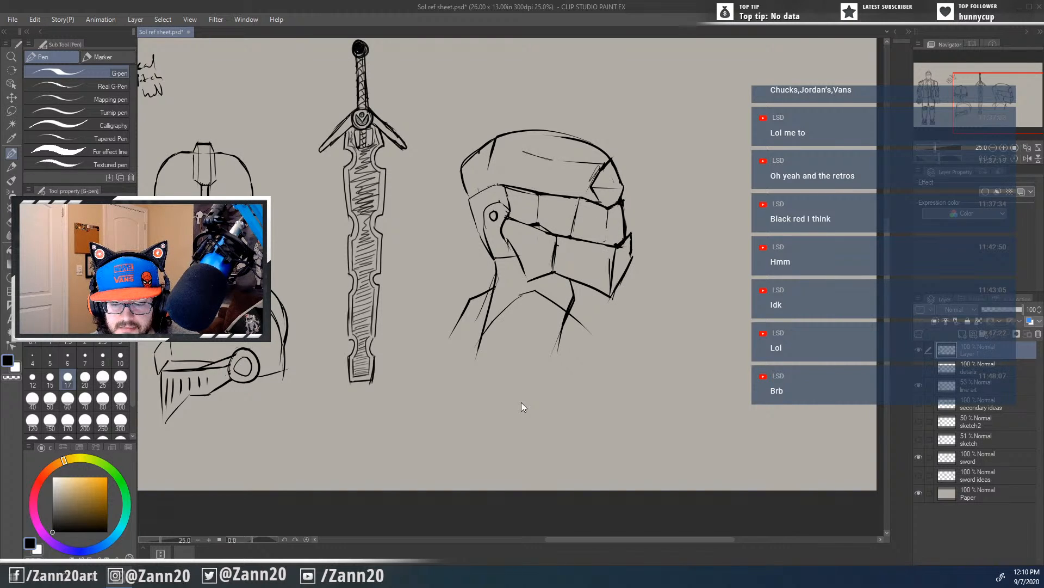
pyautogui.hotkey('ctrl', 'y')
pyautogui.hotkey('ctrl', 'y')
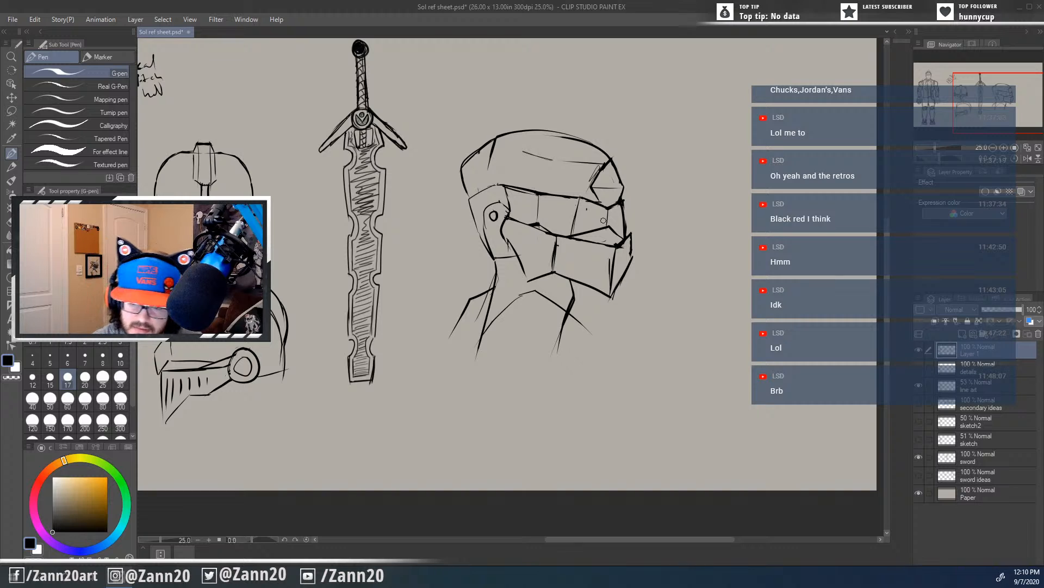
# Step: Erase the stray dot inside the visor and redraw its short front divider above the lower peak
pyautogui.press('e')
pyautogui.click(587, 209)
pyautogui.press('p')
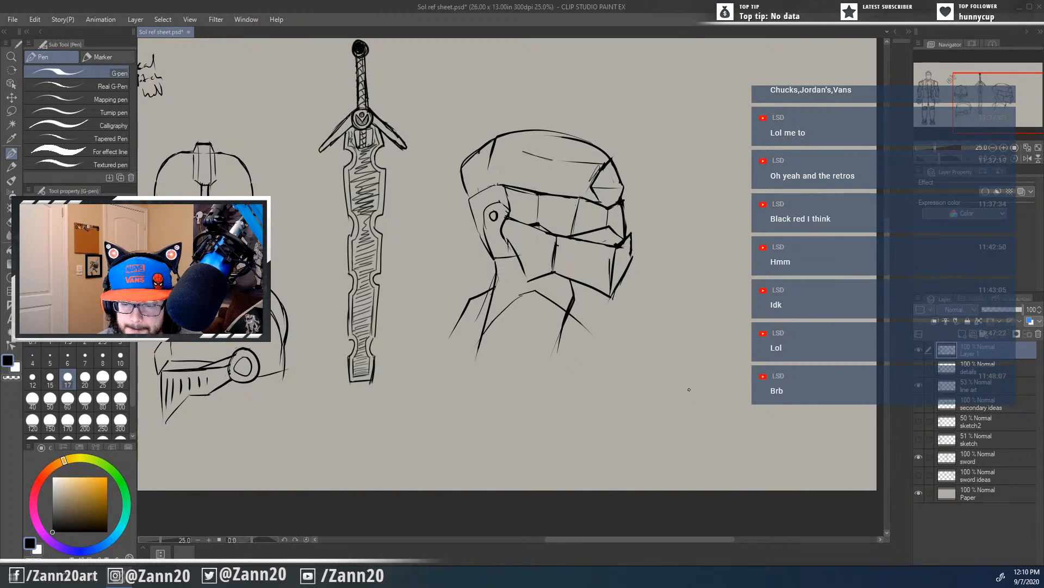
pyautogui.moveTo(691, 405); pyautogui.dragTo(671, 433)
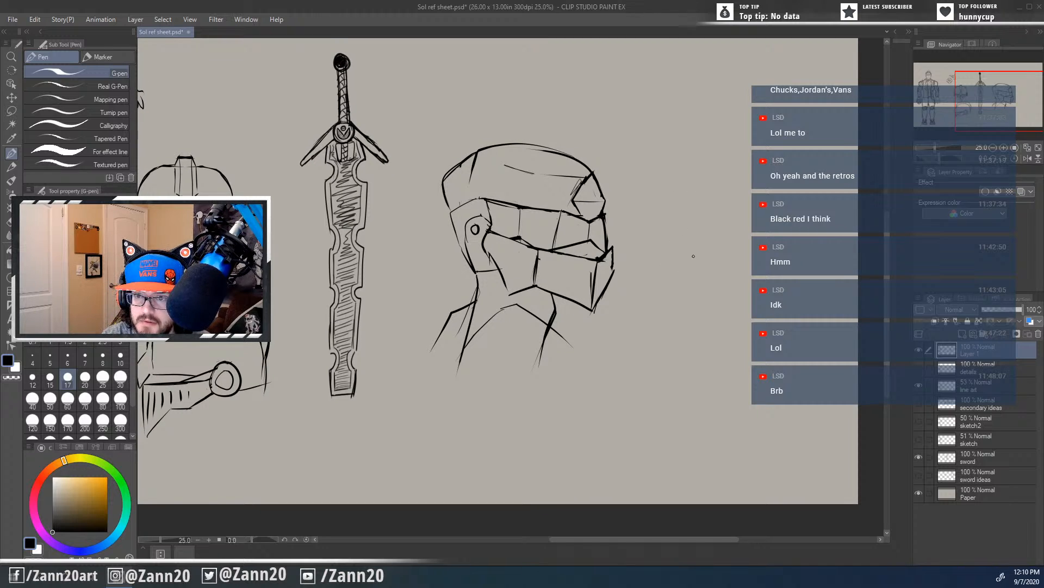
pyautogui.moveTo(700, 241)
pyautogui.mouseDown()
pyautogui.moveTo(699, 322)
pyautogui.moveTo(769, 273)
pyautogui.mouseUp()
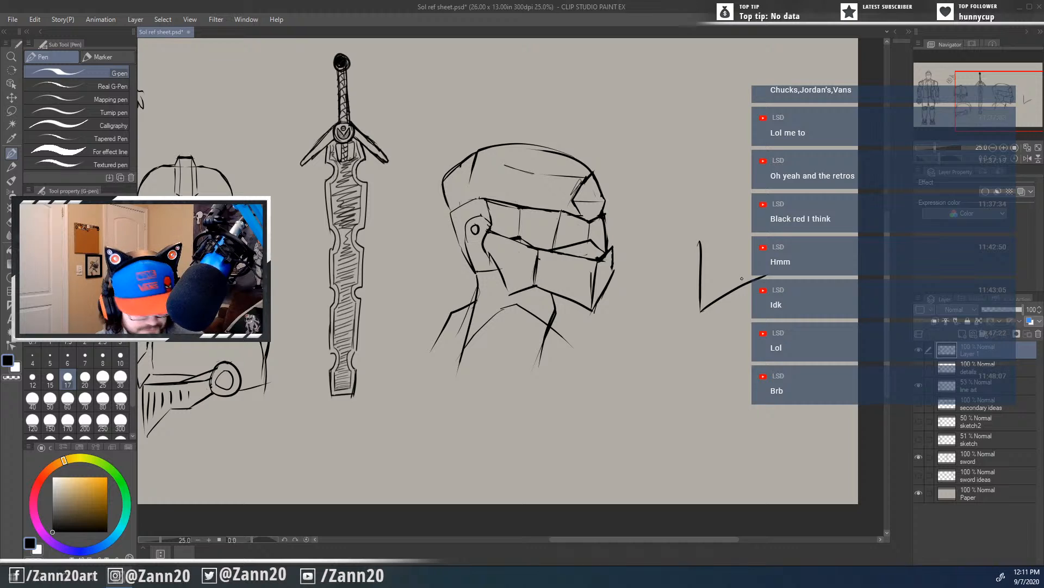
pyautogui.hotkey('ctrl', 'z')
pyautogui.hotkey('ctrl', 'z')
# Step: Draw the zigzag lower edge of one half of a front-view visor beside the helmet, with two vertical panel dividers
pyautogui.moveTo(708, 237)
pyautogui.mouseDown()
pyautogui.moveTo(709, 254)
pyautogui.moveTo(764, 284)
pyautogui.moveTo(790, 266)
pyautogui.moveTo(801, 277)
pyautogui.moveTo(804, 266)
pyautogui.mouseUp()
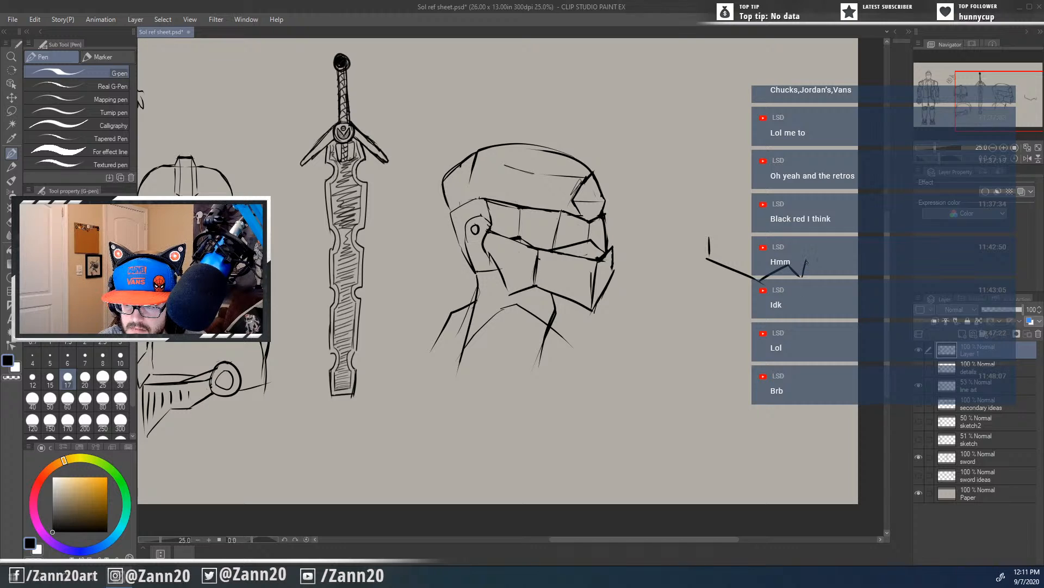
pyautogui.hotkey('ctrl', 'z')
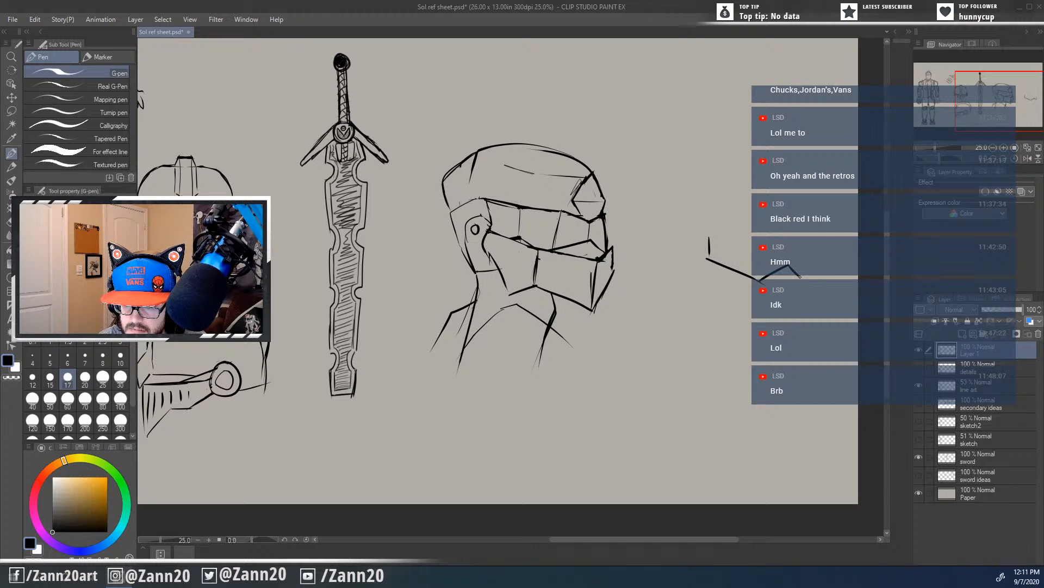
pyautogui.moveTo(800, 276); pyautogui.dragTo(809, 268)
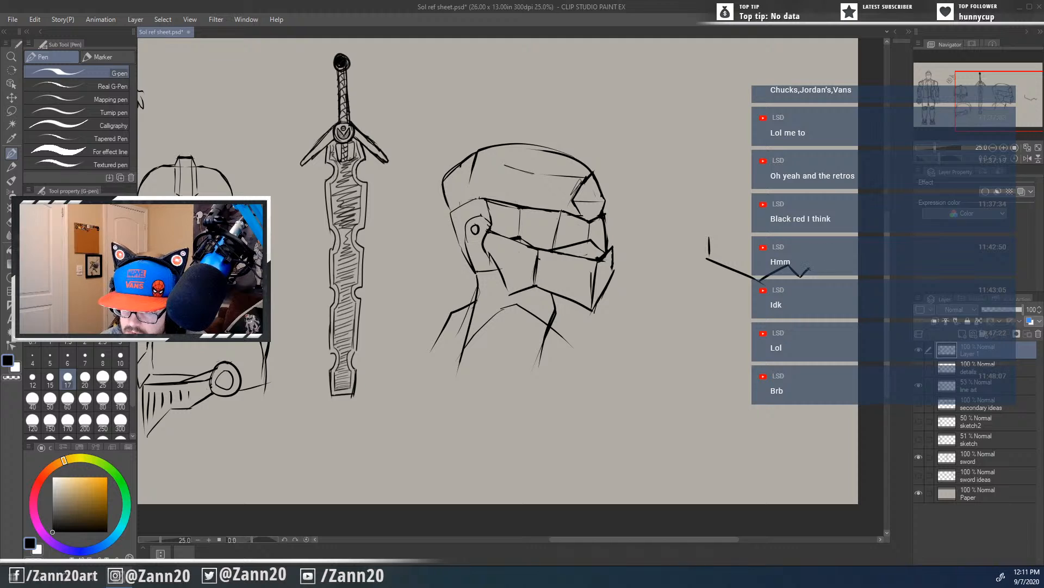
pyautogui.moveTo(801, 276); pyautogui.dragTo(835, 231)
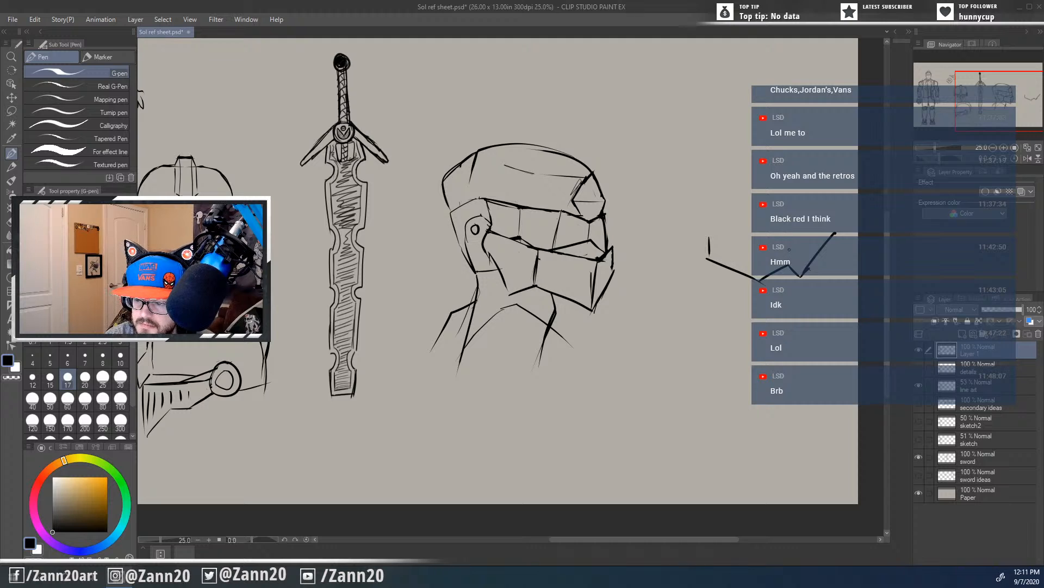
pyautogui.moveTo(788, 229)
pyautogui.mouseDown()
pyautogui.moveTo(786, 256)
pyautogui.moveTo(762, 275)
pyautogui.mouseUp()
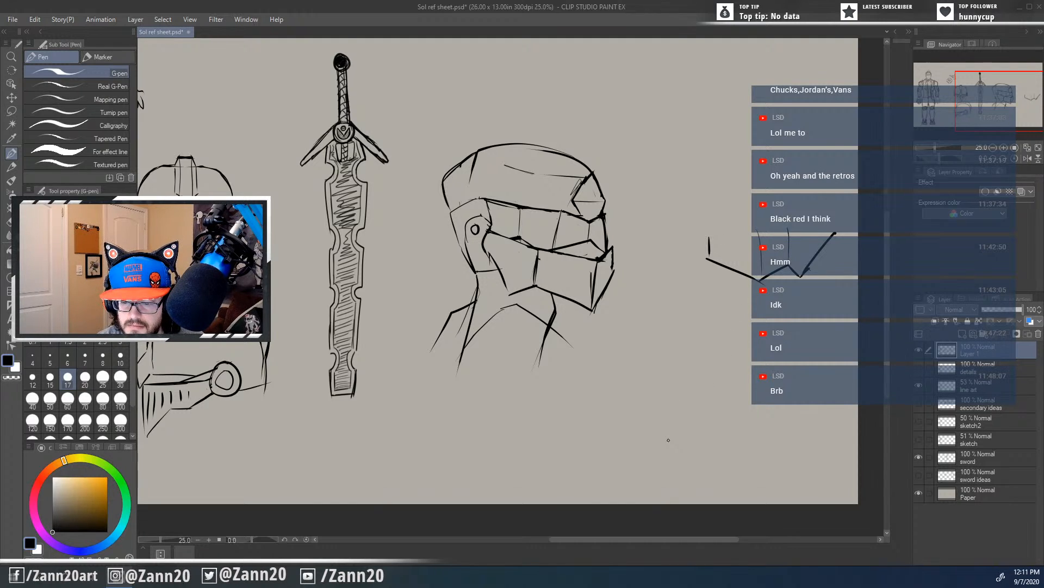
# Step: Close the visor half with a vertical inner edge and an angled upper edge running over its panels
pyautogui.moveTo(712, 329); pyautogui.dragTo(625, 350)
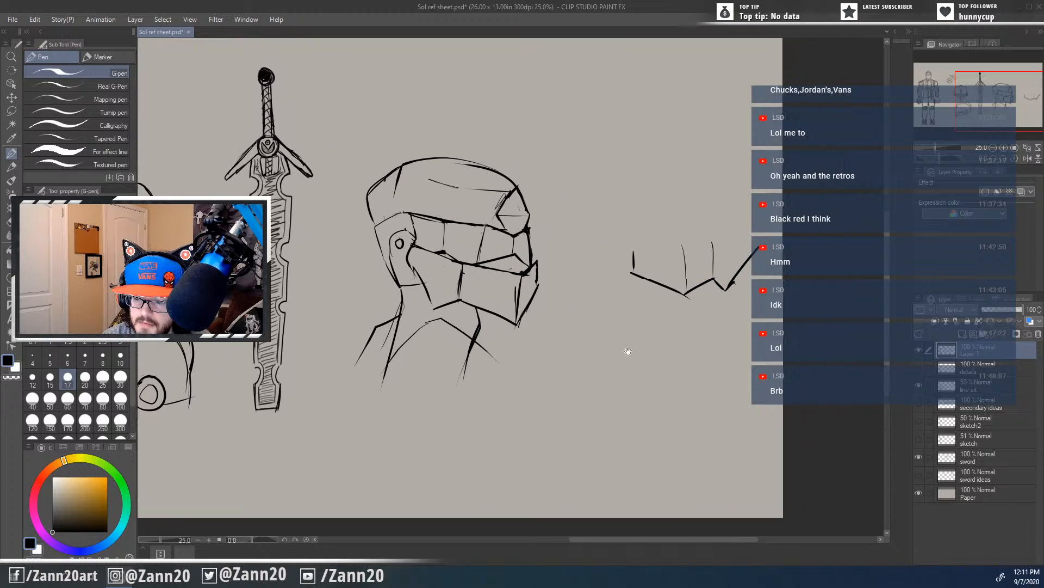
pyautogui.moveTo(619, 244); pyautogui.dragTo(623, 281)
pyautogui.moveTo(616, 241)
pyautogui.mouseDown()
pyautogui.moveTo(676, 253)
pyautogui.moveTo(747, 244)
pyautogui.moveTo(749, 233)
pyautogui.moveTo(724, 325)
pyautogui.mouseUp()
pyautogui.moveTo(665, 366); pyautogui.dragTo(693, 382)
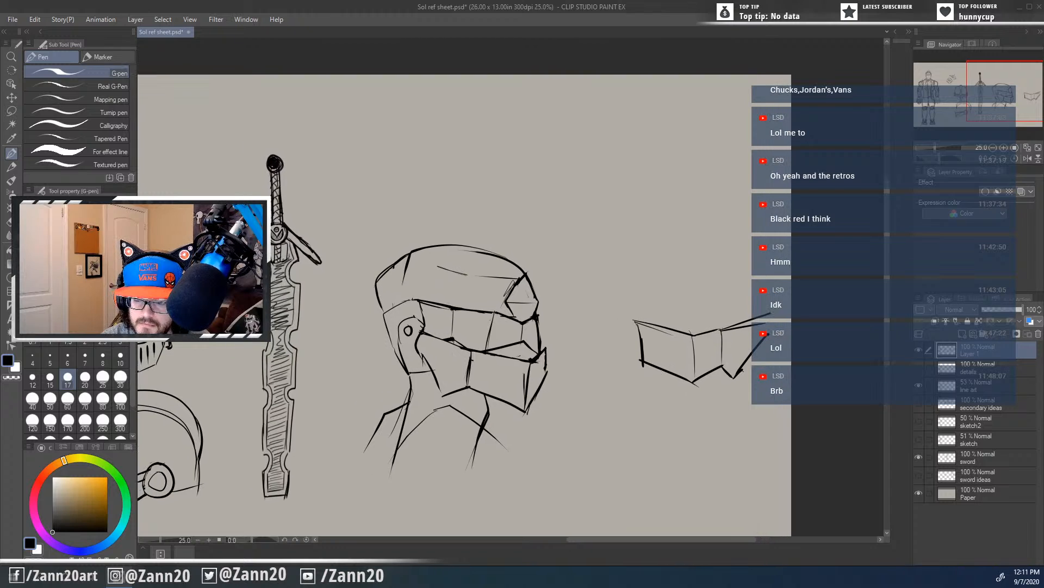
# Step: Select the visor half with the lasso, transform it narrower, and skew its outer side to adjust the perspective
pyautogui.moveTo(683, 422); pyautogui.dragTo(611, 415)
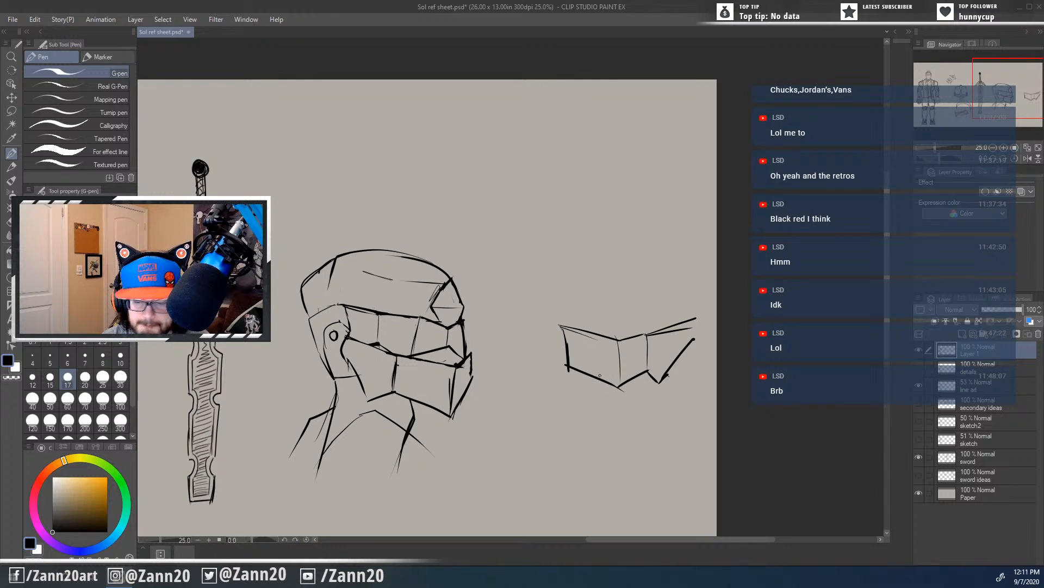
pyautogui.press('m')
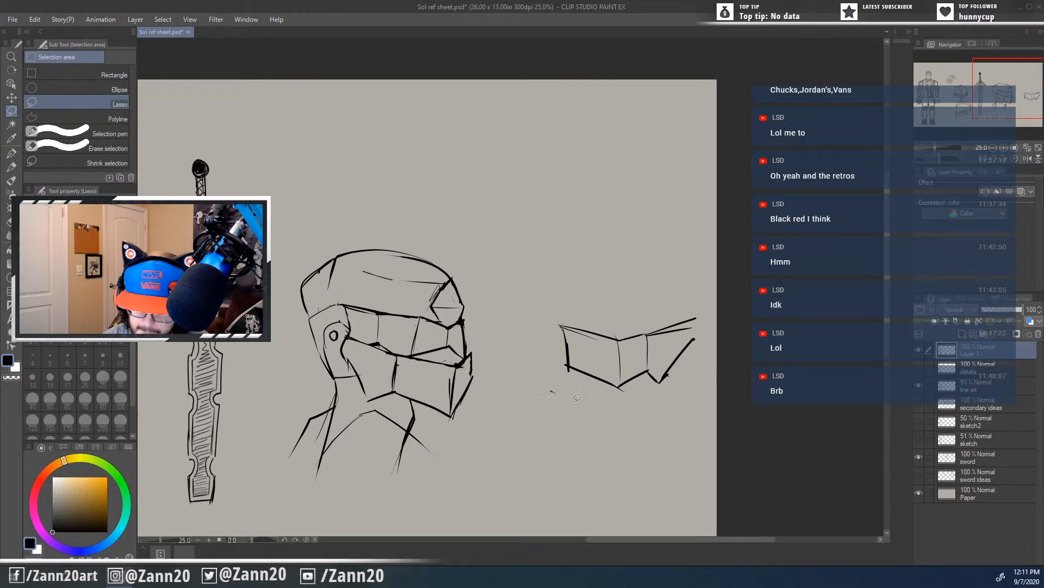
pyautogui.hotkey('ctrl', 't')
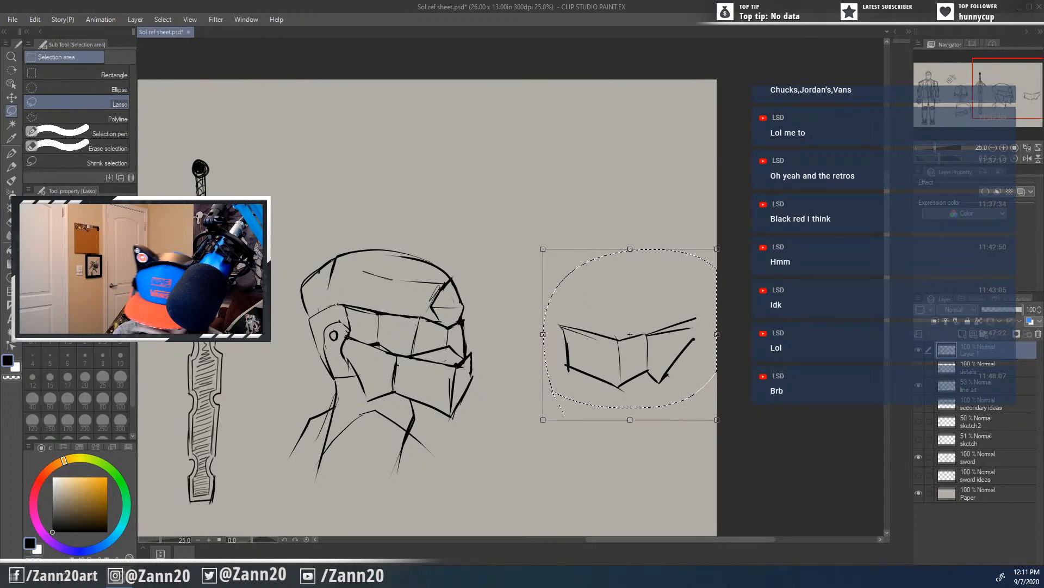
pyautogui.moveTo(544, 337); pyautogui.dragTo(602, 337)
pyautogui.moveTo(680, 389); pyautogui.dragTo(590, 395)
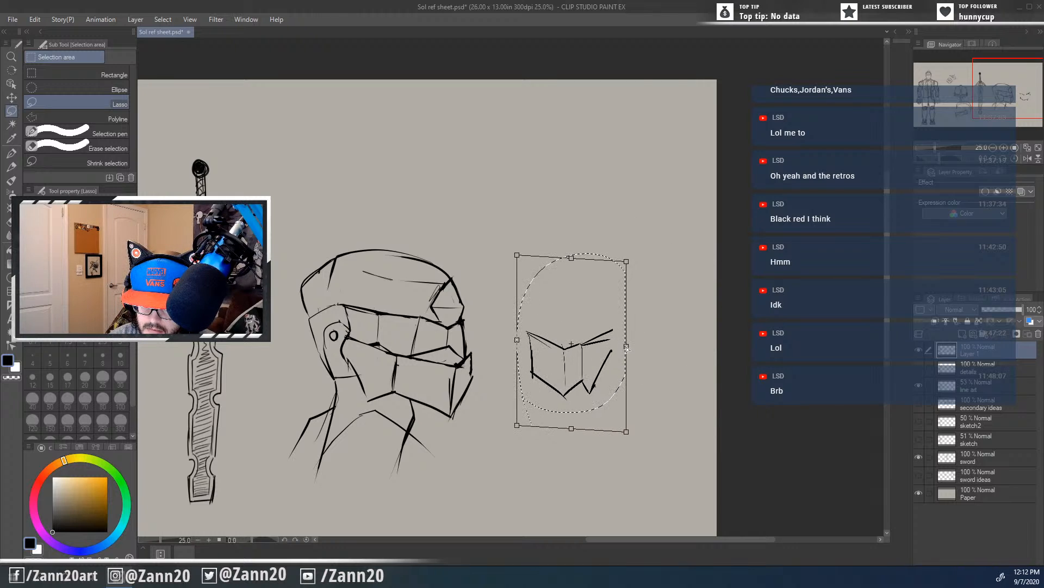
pyautogui.moveTo(636, 347); pyautogui.dragTo(627, 347)
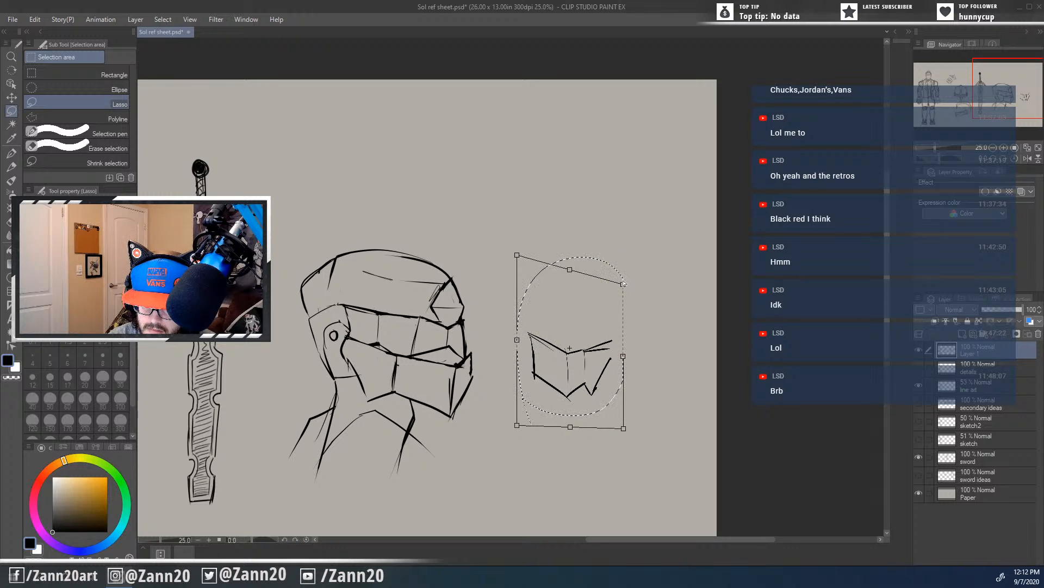
pyautogui.moveTo(624, 426); pyautogui.dragTo(620, 405)
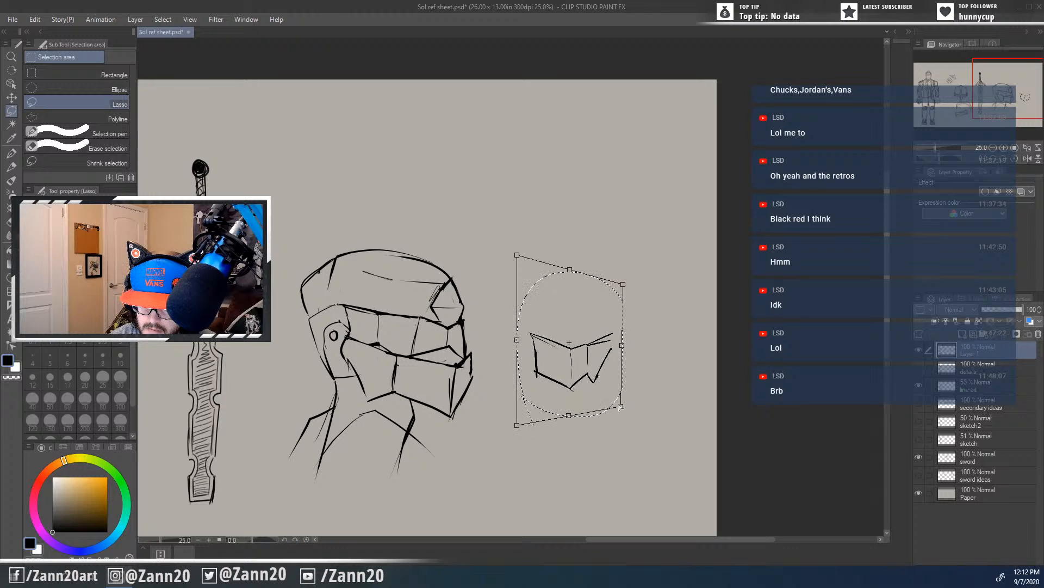
pyautogui.moveTo(569, 381); pyautogui.dragTo(593, 375)
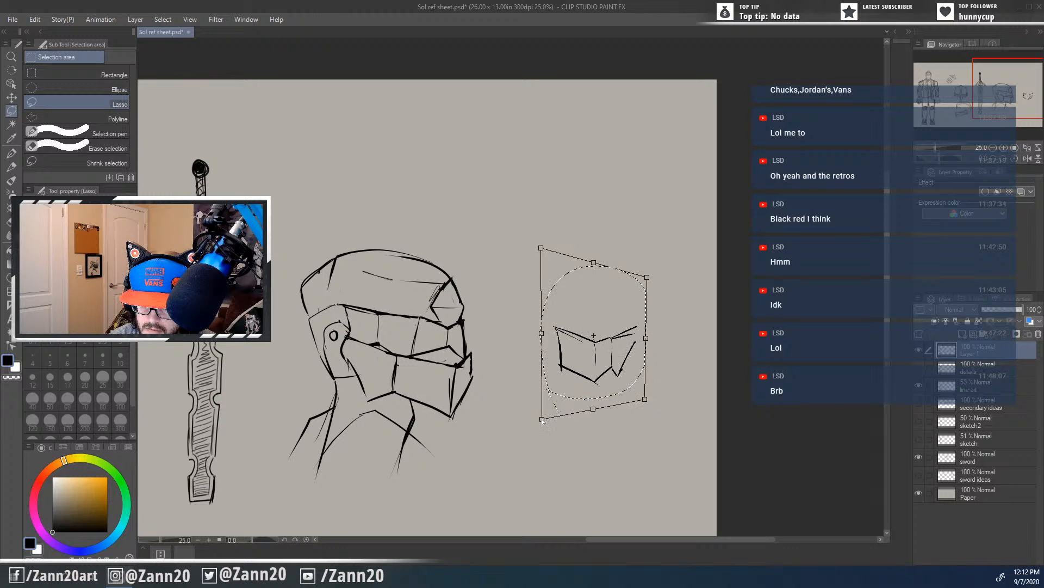
pyautogui.moveTo(552, 406); pyautogui.dragTo(567, 404)
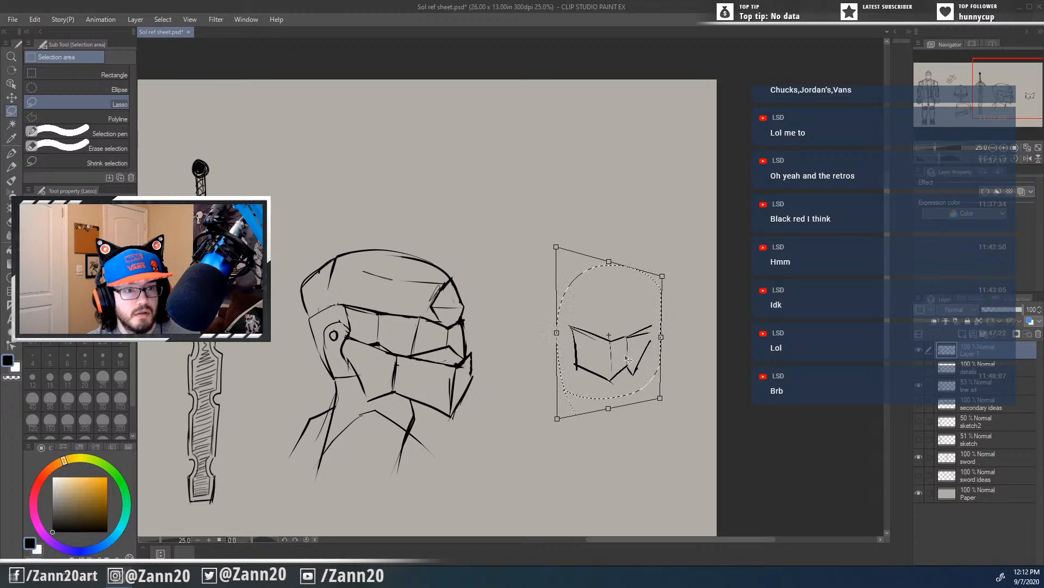
pyautogui.press('Return')
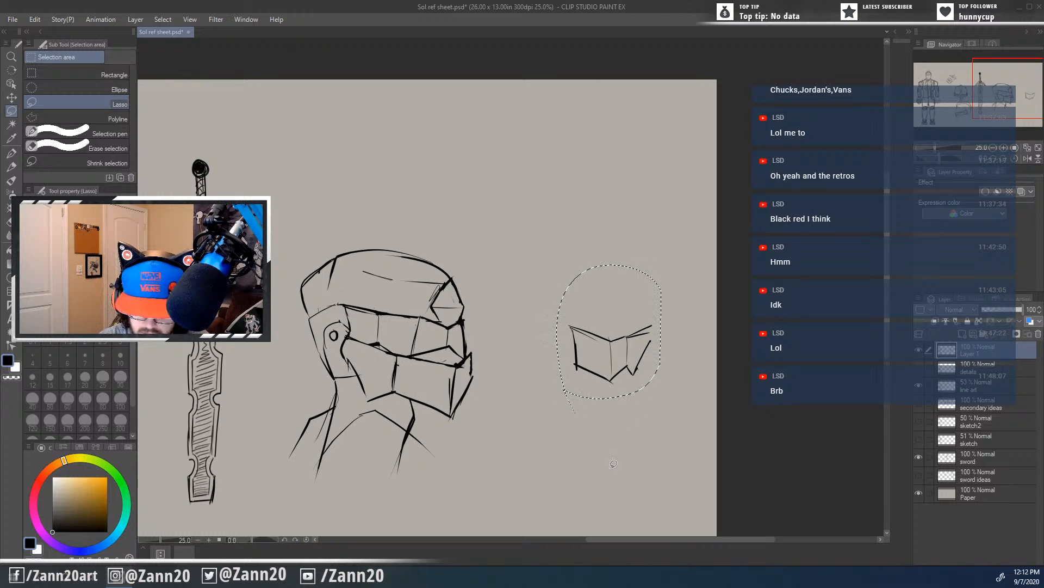
# Step: Duplicate the visor half, flip the copy horizontally, and join it to the original's inner edge as a symmetrical visor
pyautogui.hotkey('ctrl', 'v')
pyautogui.hotkey('ctrl', 't')
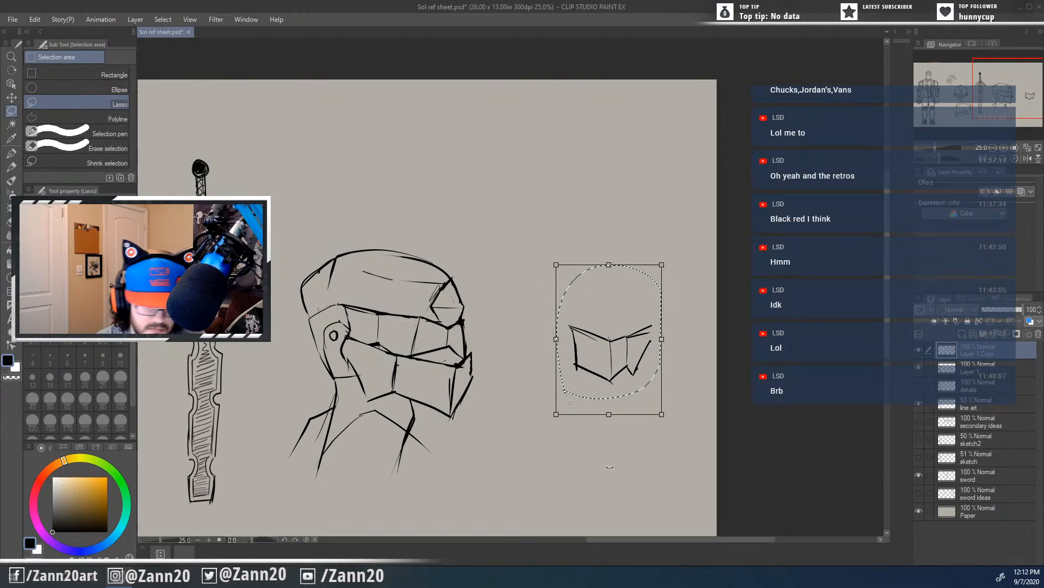
pyautogui.click(49, 294)
pyautogui.moveTo(622, 369); pyautogui.dragTo(553, 368)
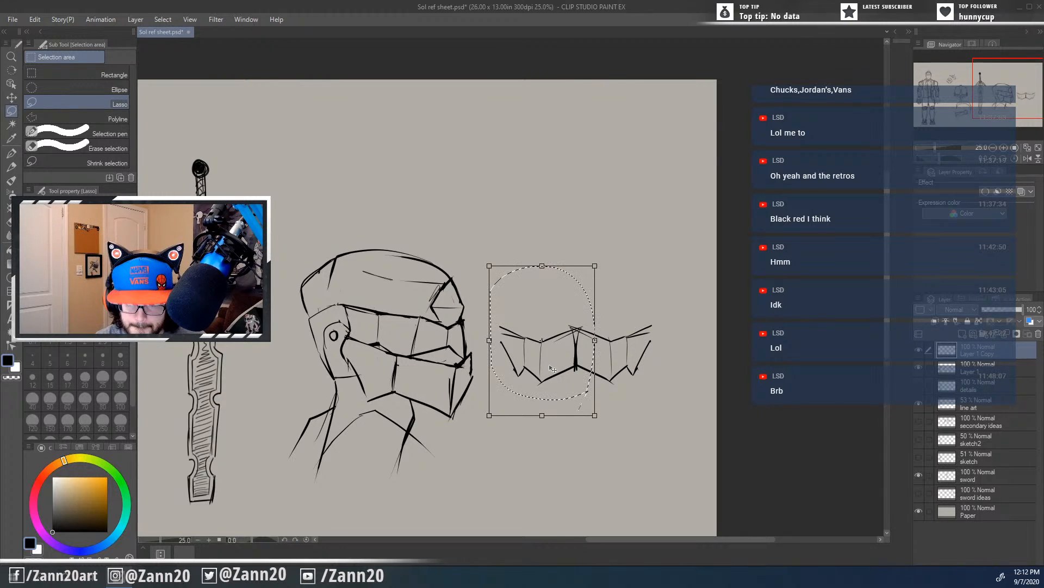
pyautogui.press('Return')
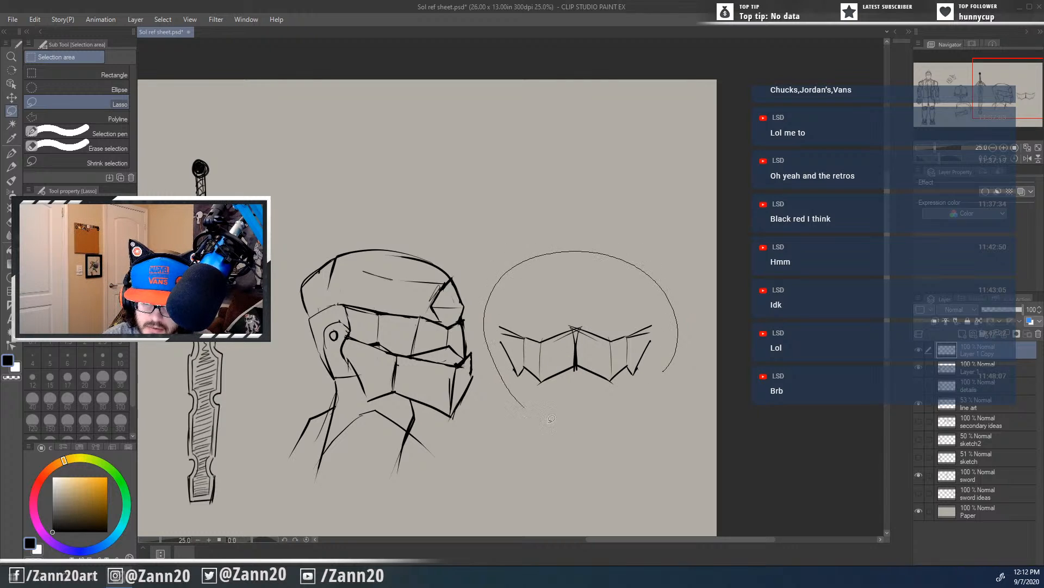
# Step: Merge Layer 1 and Layer 1 Copy into a single layer
pyautogui.click(947, 369)
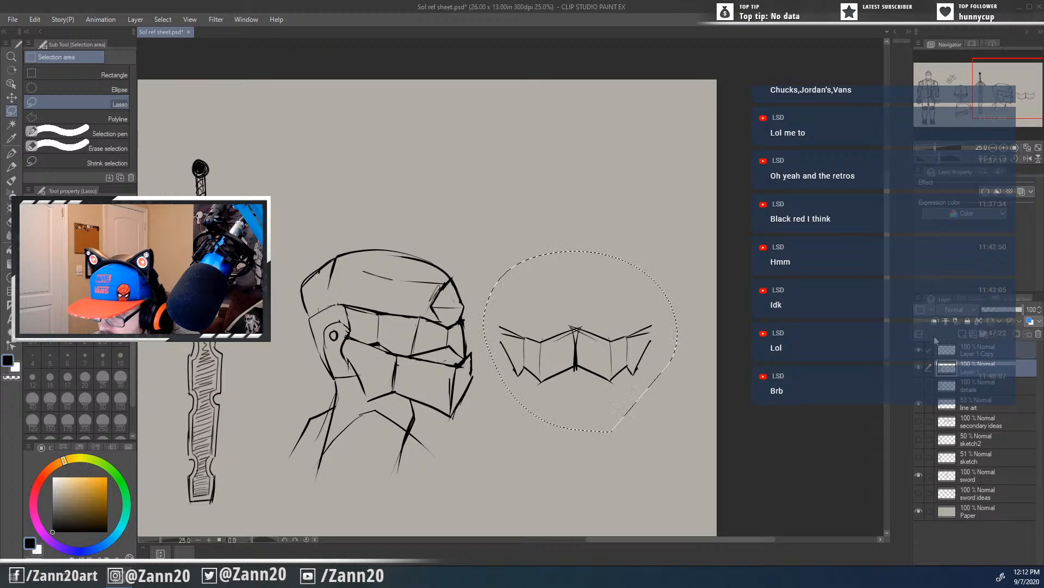
pyautogui.click(919, 298)
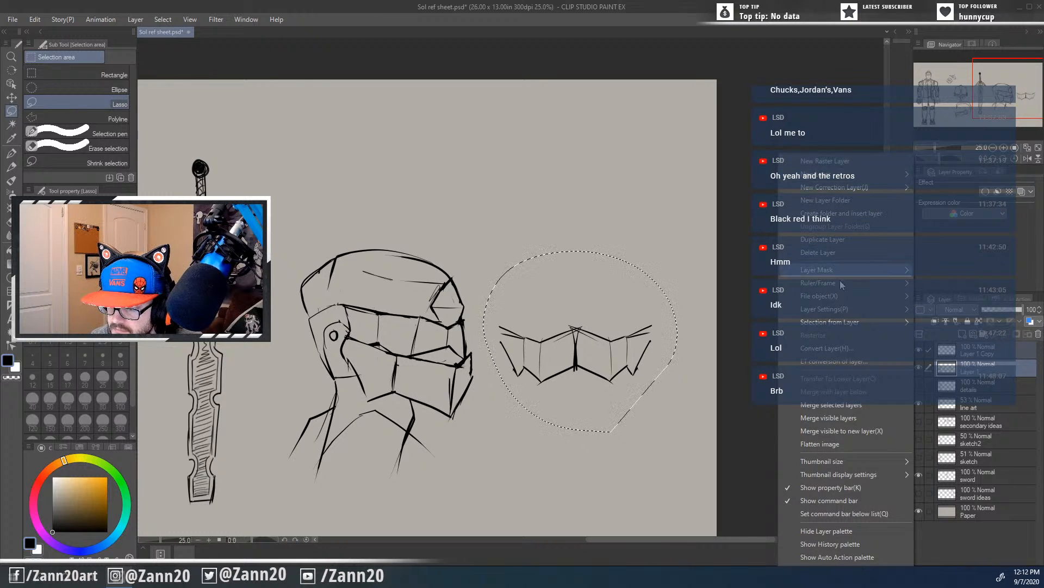
pyautogui.click(836, 405)
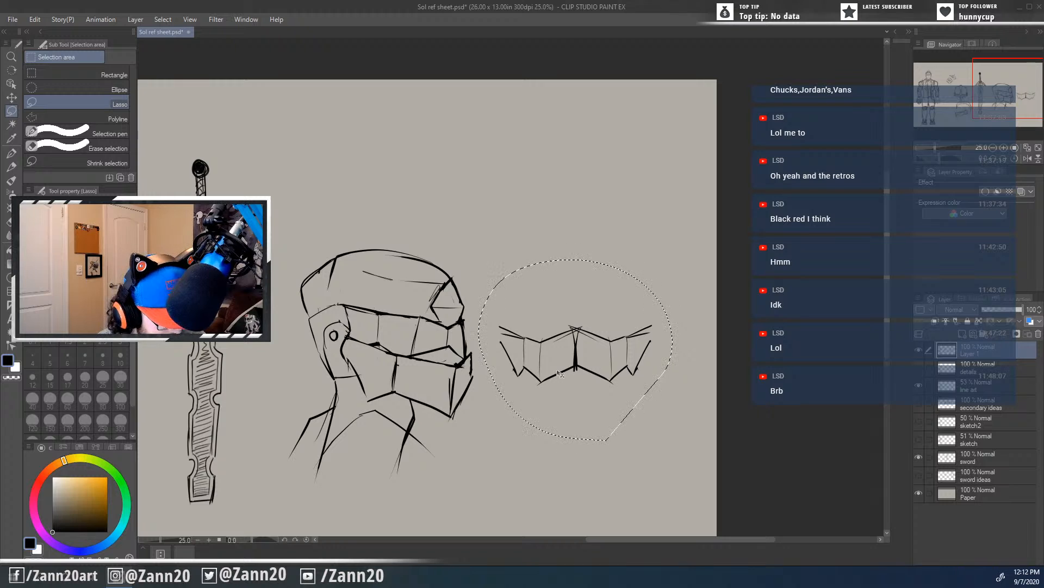
# Step: Move the joined front-view visor slightly up and away from the side-view helmet, and clear the selection
pyautogui.hotkey('ctrl', 't')
pyautogui.moveTo(571, 386); pyautogui.dragTo(587, 378)
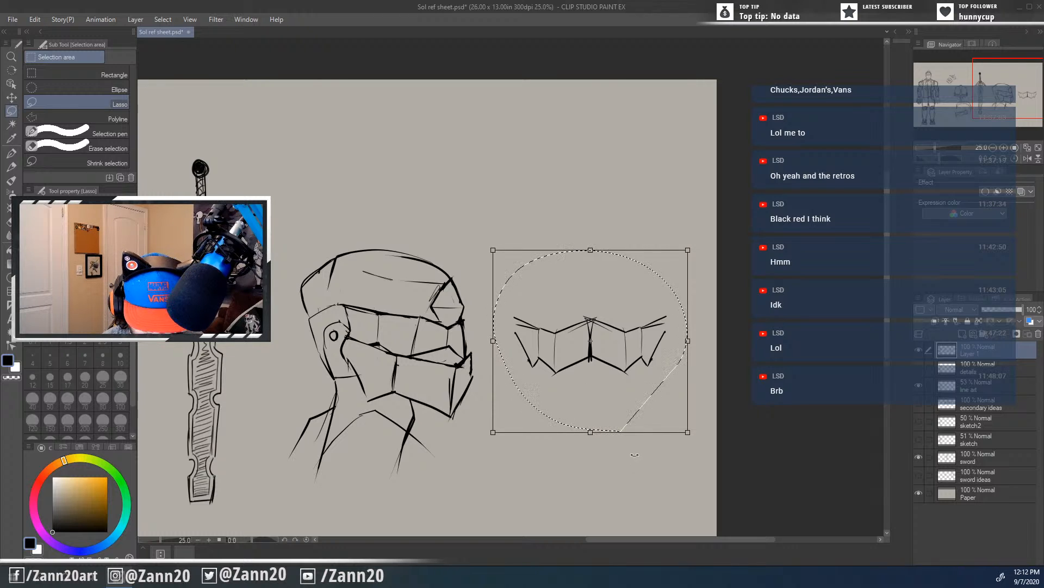
pyautogui.press('Return')
pyautogui.hotkey('ctrl', 'd')
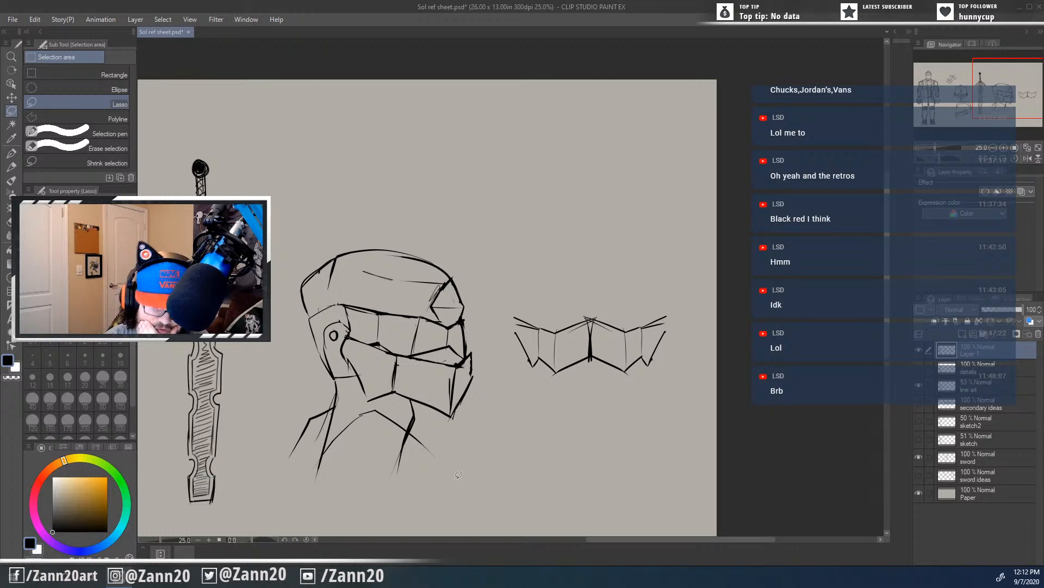
# Step: Lasso the angled-view helmet with its neck, delete it, and clear the selection
pyautogui.moveTo(456, 479)
pyautogui.mouseDown()
pyautogui.moveTo(329, 175)
pyautogui.moveTo(390, 505)
pyautogui.moveTo(457, 480)
pyautogui.mouseUp()
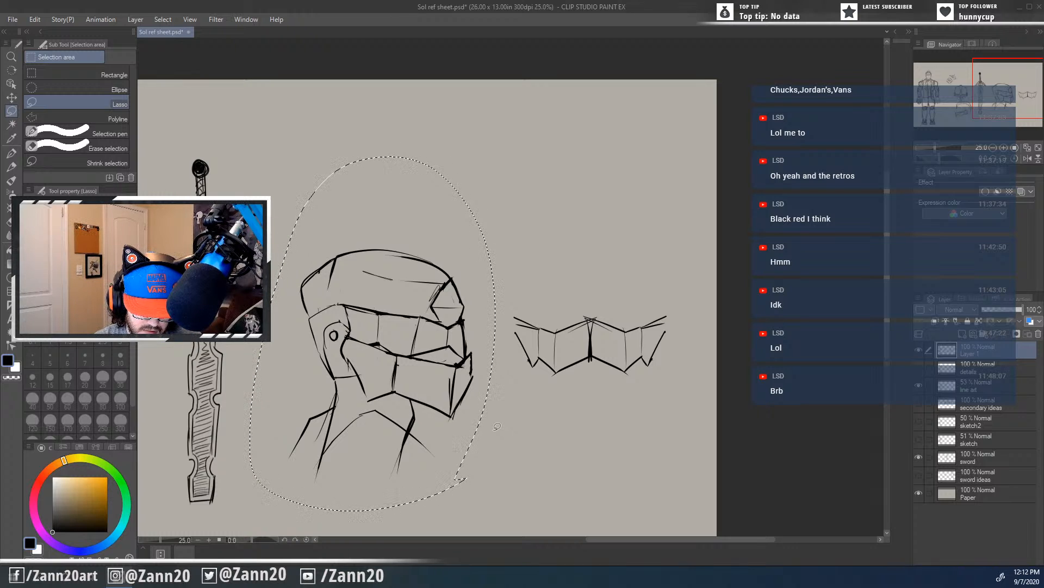
pyautogui.press('Delete')
pyautogui.hotkey('ctrl', 'd')
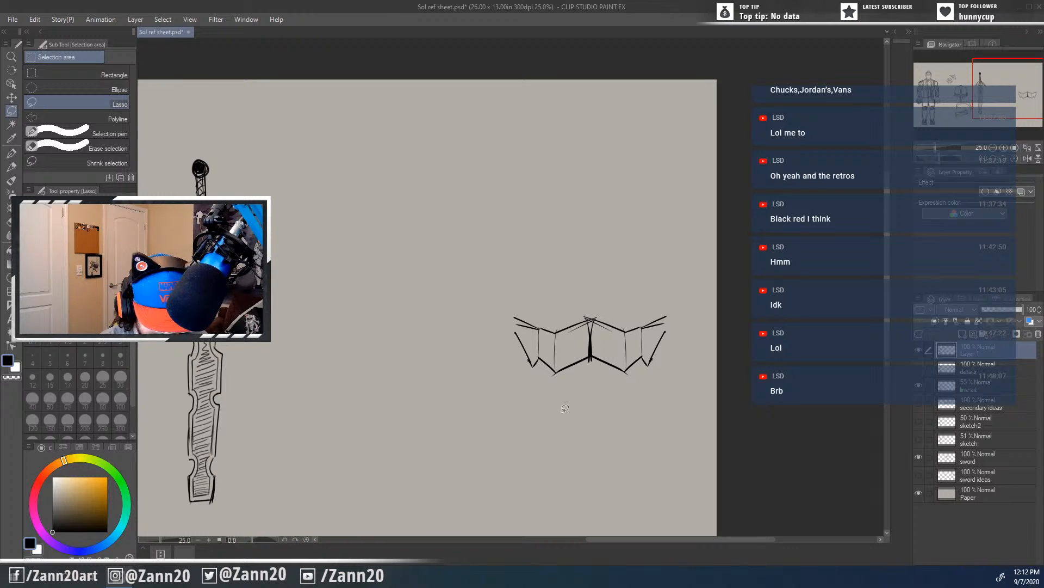
# Step: Clean up the overlapping lines at the visor's top centre and redraw the thick centre divider up to the peak
pyautogui.press('p')
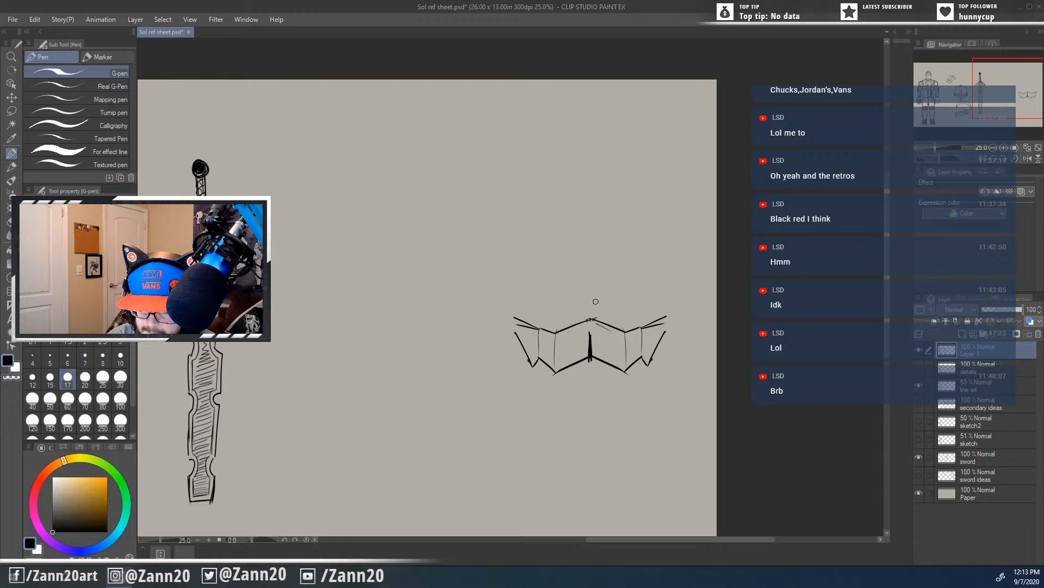
pyautogui.press('p')
pyautogui.moveTo(591, 319); pyautogui.dragTo(589, 348)
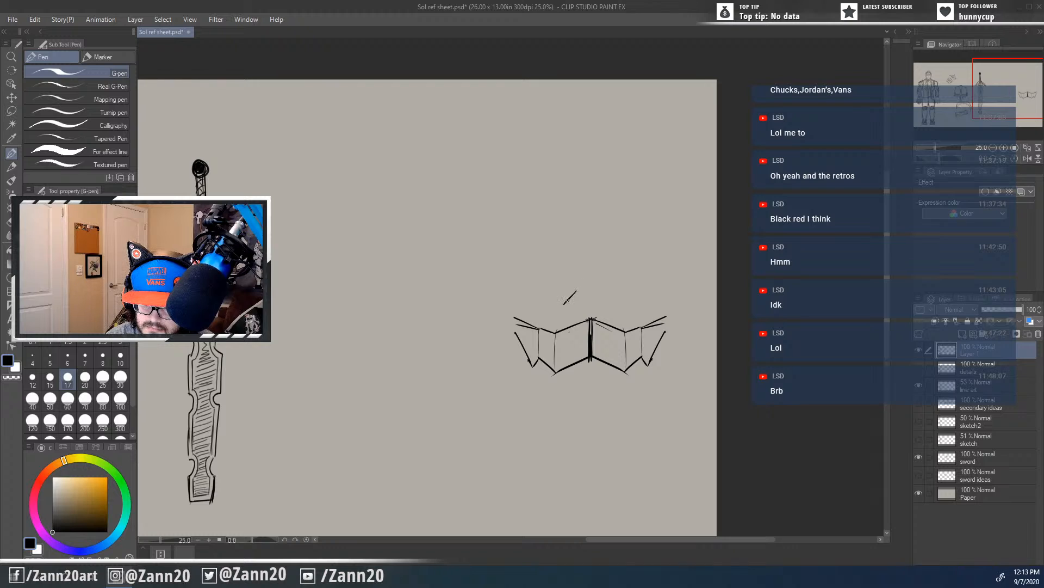
# Step: Draw an angular nose above the mirrored visor shape, with two bent side strokes and a shallow V beneath
pyautogui.moveTo(564, 302)
pyautogui.mouseDown()
pyautogui.moveTo(569, 311)
pyautogui.moveTo(625, 303)
pyautogui.moveTo(621, 313)
pyautogui.moveTo(618, 304)
pyautogui.mouseUp()
pyautogui.hotkey('ctrl', 'z')
pyautogui.hotkey('ctrl', 'z')
pyautogui.moveTo(618, 304)
pyautogui.mouseDown()
pyautogui.moveTo(590, 315)
pyautogui.moveTo(603, 308)
pyautogui.mouseUp()
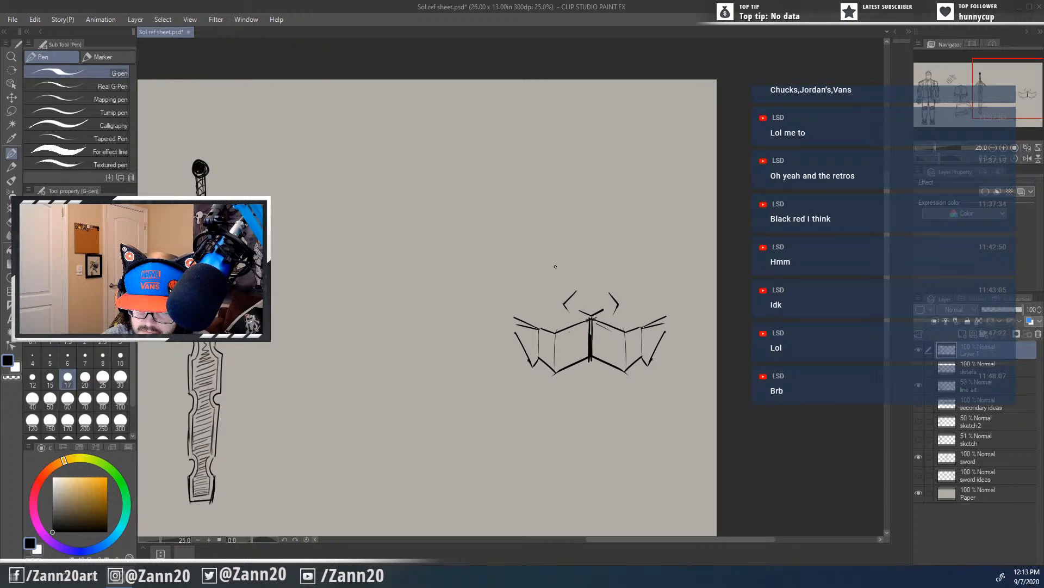
# Step: Draw two angry triangular eyes above the nose, with thick upper lids slanting down toward the centre
pyautogui.moveTo(530, 251)
pyautogui.mouseDown()
pyautogui.moveTo(573, 275)
pyautogui.moveTo(669, 250)
pyautogui.mouseUp()
pyautogui.moveTo(572, 275); pyautogui.dragTo(545, 285)
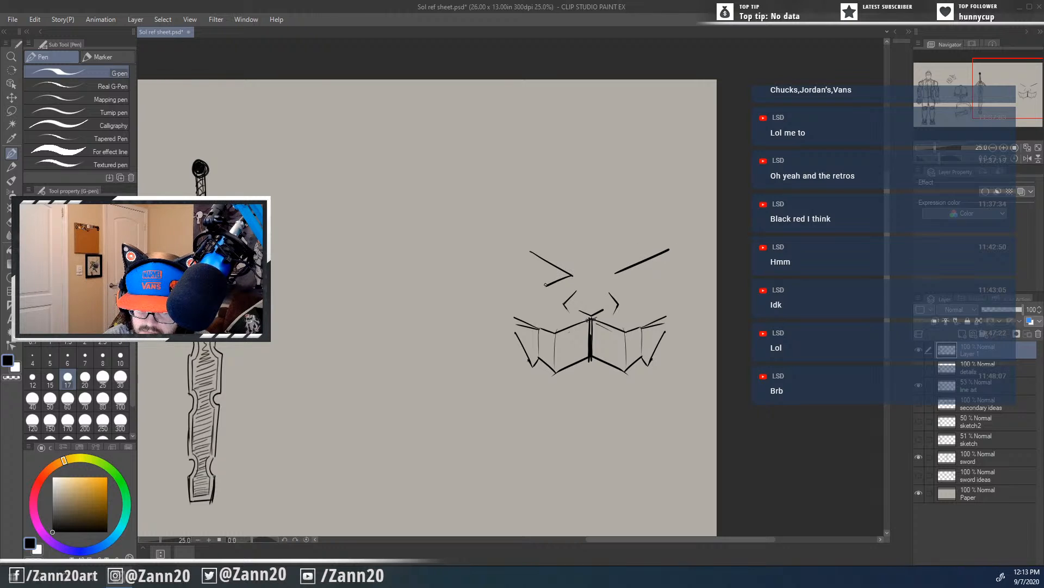
pyautogui.moveTo(524, 252); pyautogui.dragTo(549, 283)
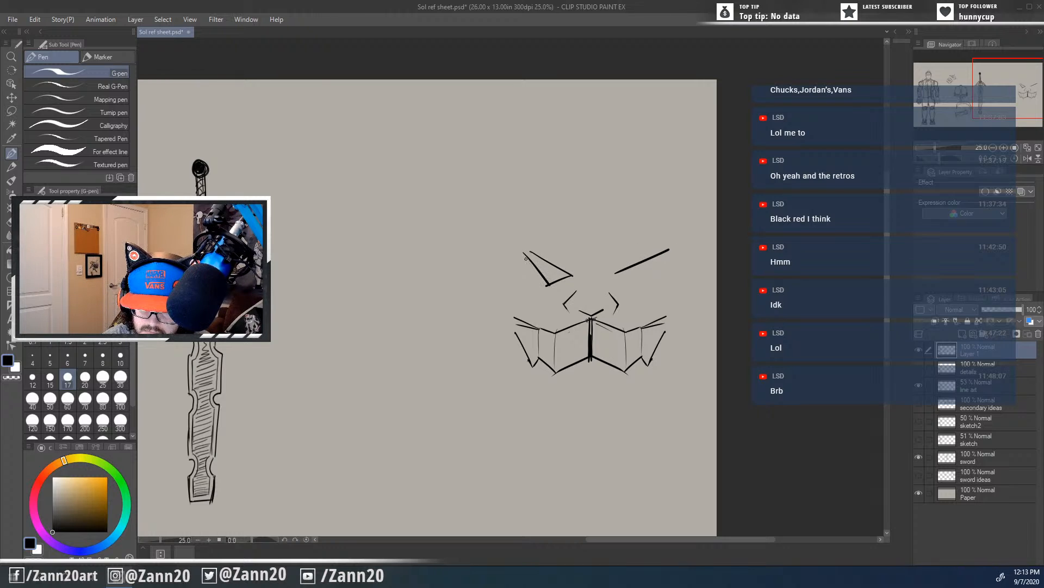
pyautogui.moveTo(515, 250)
pyautogui.mouseDown()
pyautogui.moveTo(582, 278)
pyautogui.moveTo(639, 270)
pyautogui.moveTo(618, 273)
pyautogui.moveTo(637, 285)
pyautogui.moveTo(663, 258)
pyautogui.moveTo(613, 272)
pyautogui.moveTo(674, 255)
pyautogui.moveTo(634, 287)
pyautogui.mouseUp()
pyautogui.hotkey('ctrl', 'z')
pyautogui.hotkey('ctrl', 'z')
pyautogui.hotkey('ctrl', 'z')
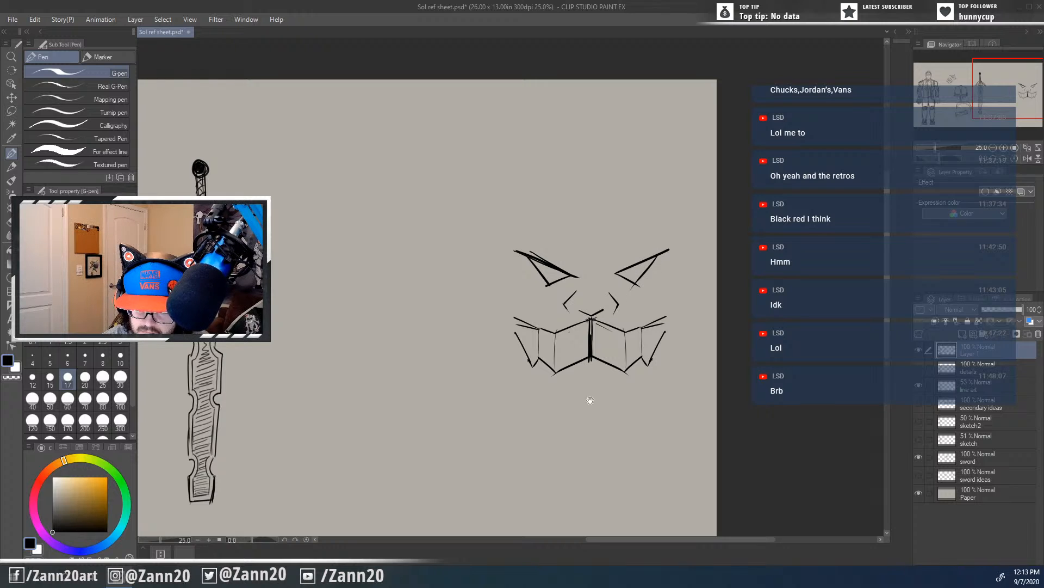
pyautogui.moveTo(591, 400); pyautogui.dragTo(546, 353)
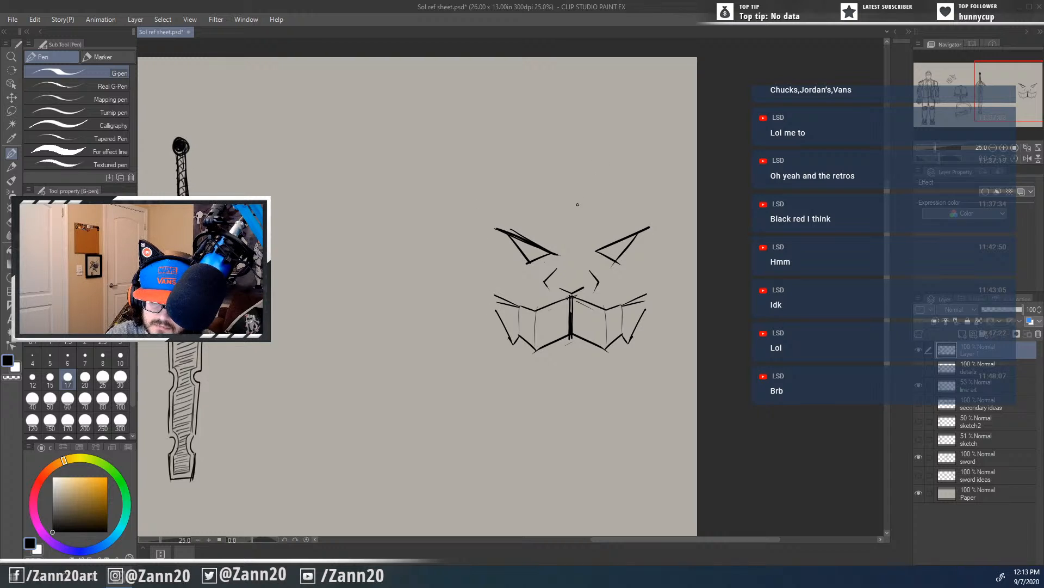
# Step: Add slanted brow lines and bridge creases above the eyes, and draw the temples and sides of the face
pyautogui.moveTo(566, 238)
pyautogui.mouseDown()
pyautogui.moveTo(589, 242)
pyautogui.moveTo(648, 203)
pyautogui.mouseUp()
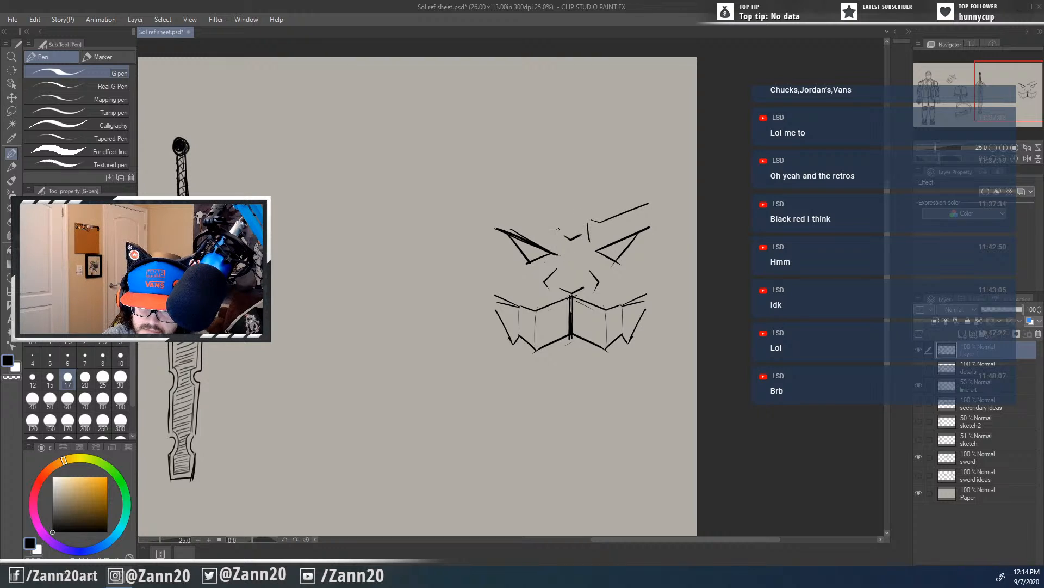
pyautogui.moveTo(562, 225)
pyautogui.mouseDown()
pyautogui.moveTo(559, 244)
pyautogui.moveTo(547, 225)
pyautogui.moveTo(500, 204)
pyautogui.mouseUp()
pyautogui.moveTo(586, 389)
pyautogui.mouseDown()
pyautogui.moveTo(540, 405)
pyautogui.moveTo(551, 366)
pyautogui.mouseUp()
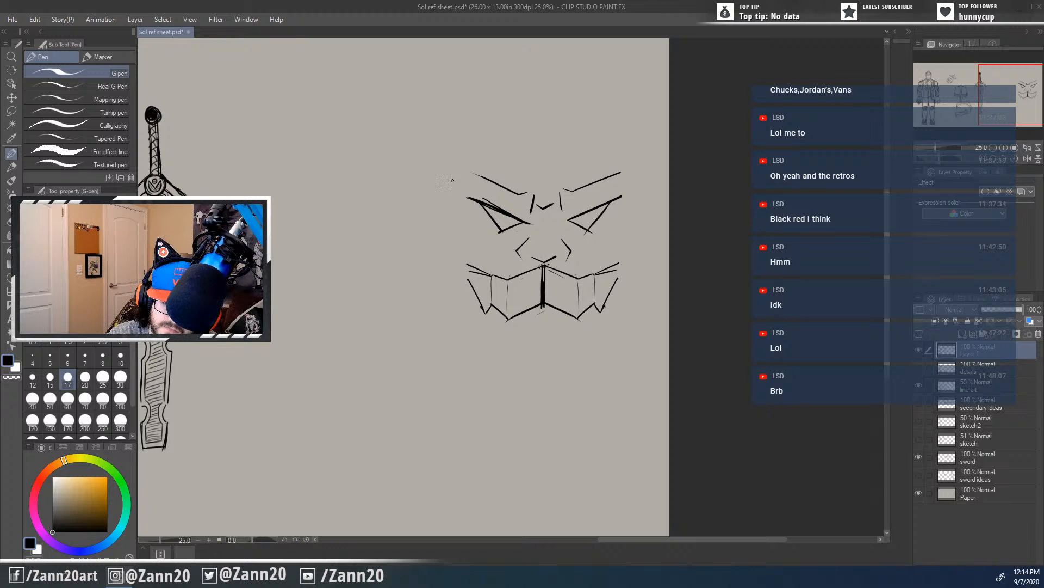
pyautogui.moveTo(450, 173); pyautogui.dragTo(447, 261)
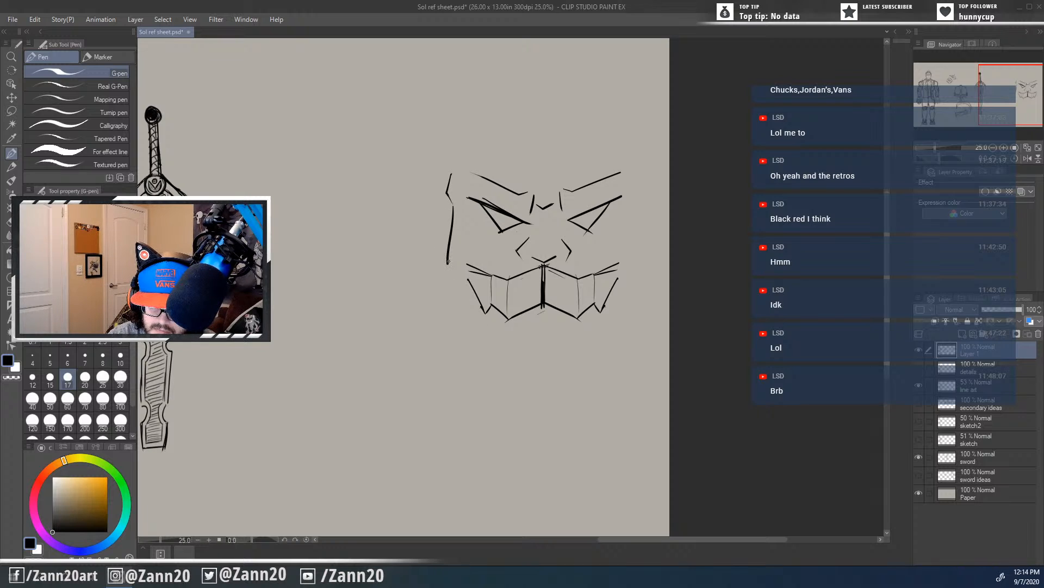
pyautogui.moveTo(634, 165); pyautogui.dragTo(629, 269)
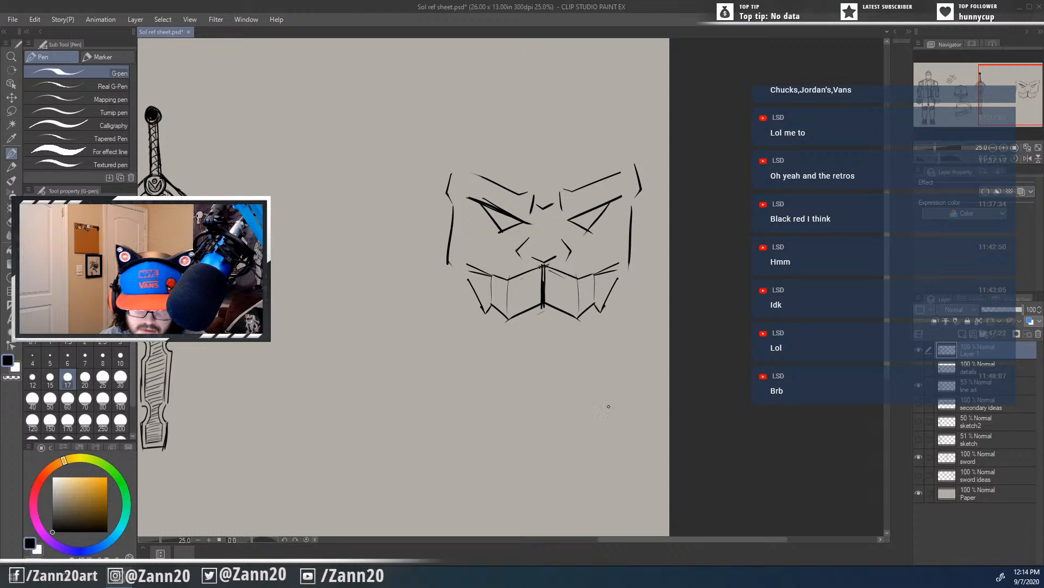
pyautogui.moveTo(554, 390); pyautogui.dragTo(609, 427)
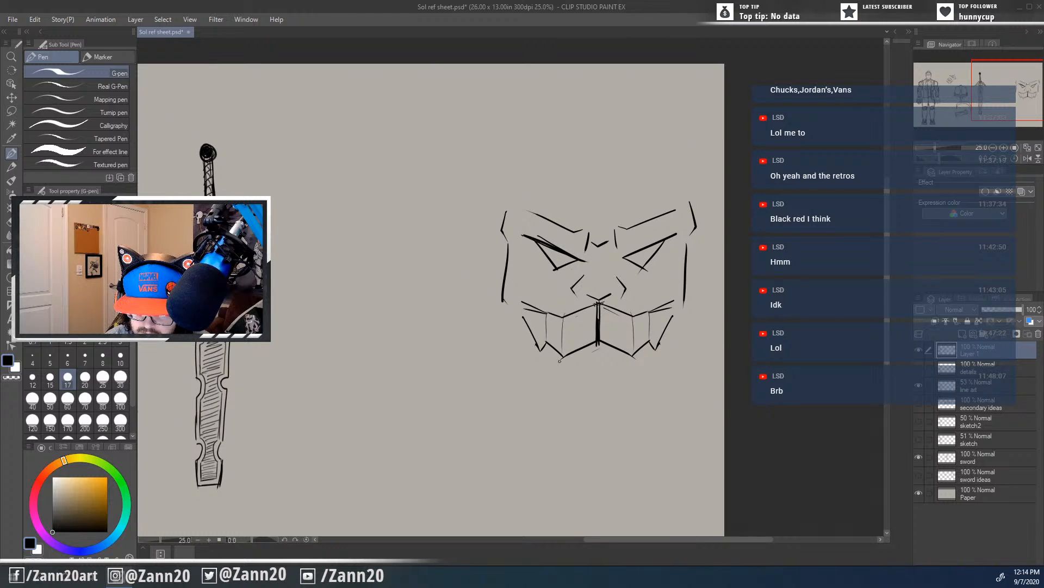
# Step: Draw a jagged zigzag row of lower teeth beneath the mouth plates and join it to pointed outer jaw corners on both sides
pyautogui.moveTo(560, 360); pyautogui.dragTo(492, 350)
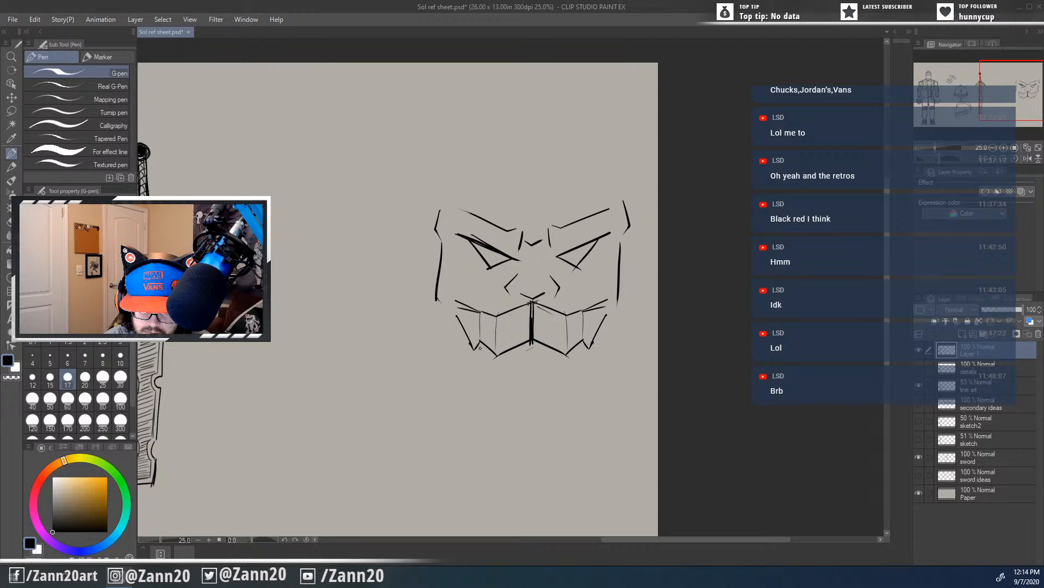
pyautogui.moveTo(480, 346)
pyautogui.mouseDown()
pyautogui.moveTo(477, 362)
pyautogui.moveTo(493, 367)
pyautogui.moveTo(526, 357)
pyautogui.moveTo(526, 368)
pyautogui.moveTo(540, 354)
pyautogui.moveTo(570, 370)
pyautogui.moveTo(581, 353)
pyautogui.moveTo(587, 370)
pyautogui.mouseUp()
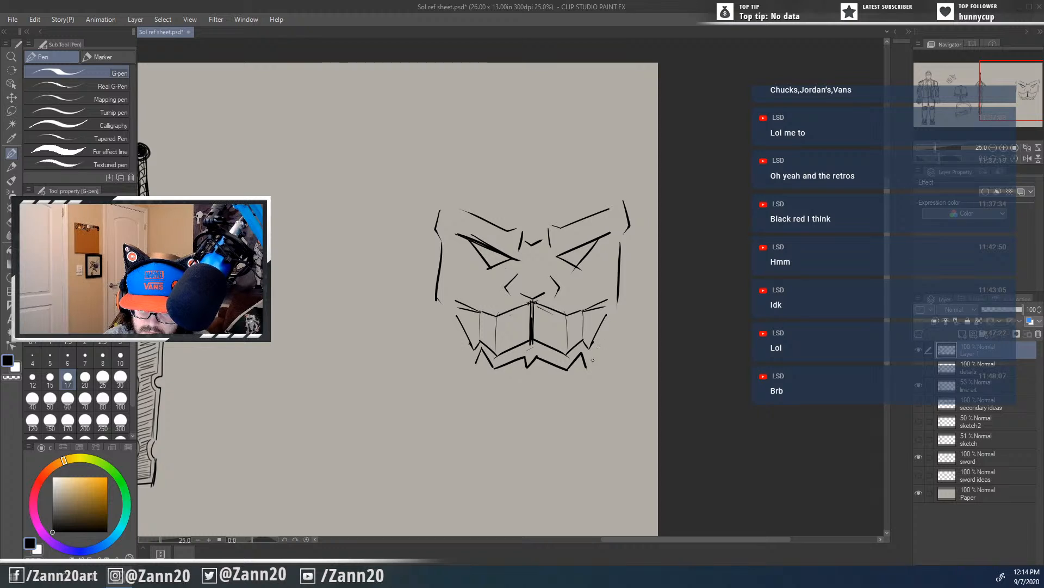
pyautogui.moveTo(586, 367)
pyautogui.mouseDown()
pyautogui.moveTo(601, 344)
pyautogui.moveTo(604, 354)
pyautogui.mouseUp()
pyautogui.moveTo(473, 363)
pyautogui.mouseDown()
pyautogui.moveTo(458, 343)
pyautogui.moveTo(455, 375)
pyautogui.mouseUp()
pyautogui.moveTo(602, 344); pyautogui.dragTo(603, 368)
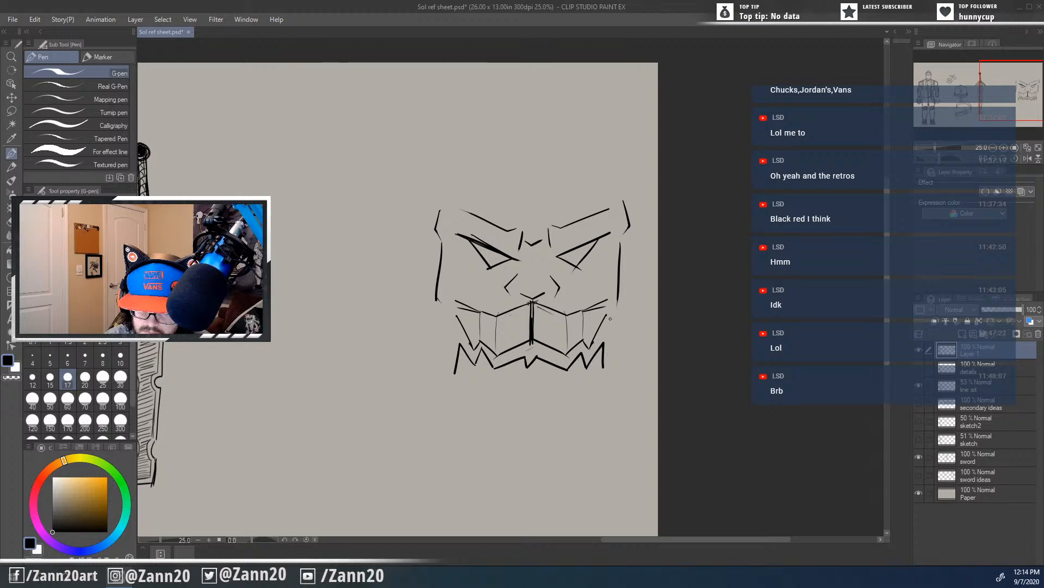
pyautogui.moveTo(611, 301); pyautogui.dragTo(597, 341)
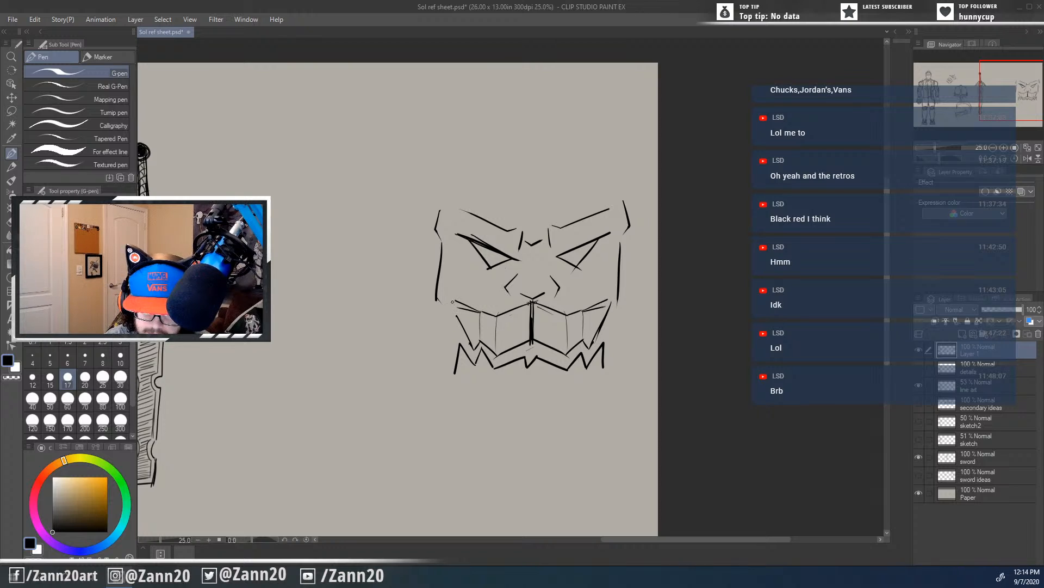
pyautogui.moveTo(452, 301)
pyautogui.mouseDown()
pyautogui.moveTo(463, 332)
pyautogui.moveTo(464, 322)
pyautogui.moveTo(457, 338)
pyautogui.moveTo(451, 298)
pyautogui.moveTo(440, 329)
pyautogui.moveTo(456, 373)
pyautogui.mouseUp()
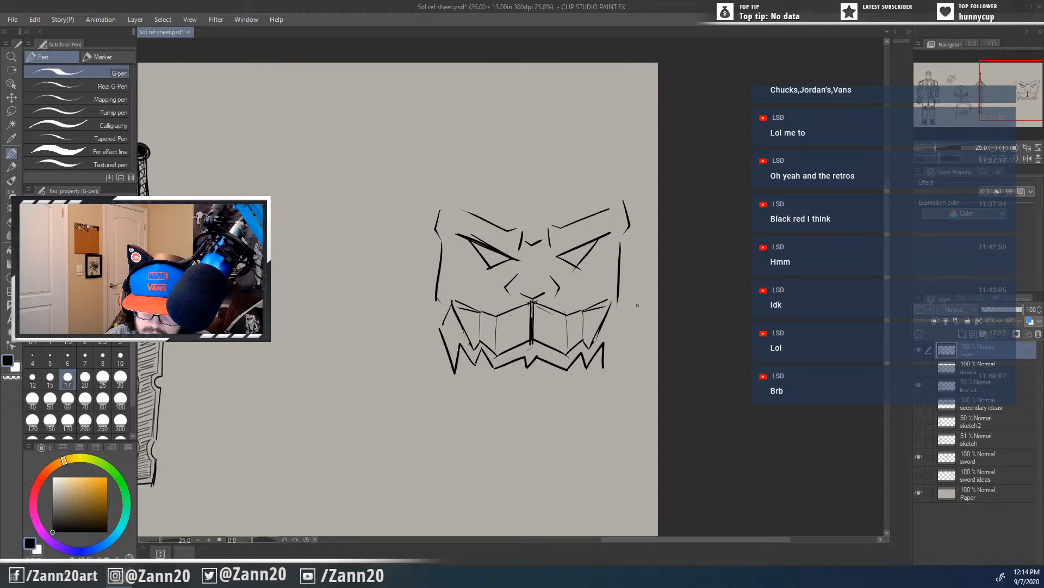
pyautogui.moveTo(609, 300)
pyautogui.mouseDown()
pyautogui.moveTo(627, 325)
pyautogui.moveTo(609, 372)
pyautogui.mouseUp()
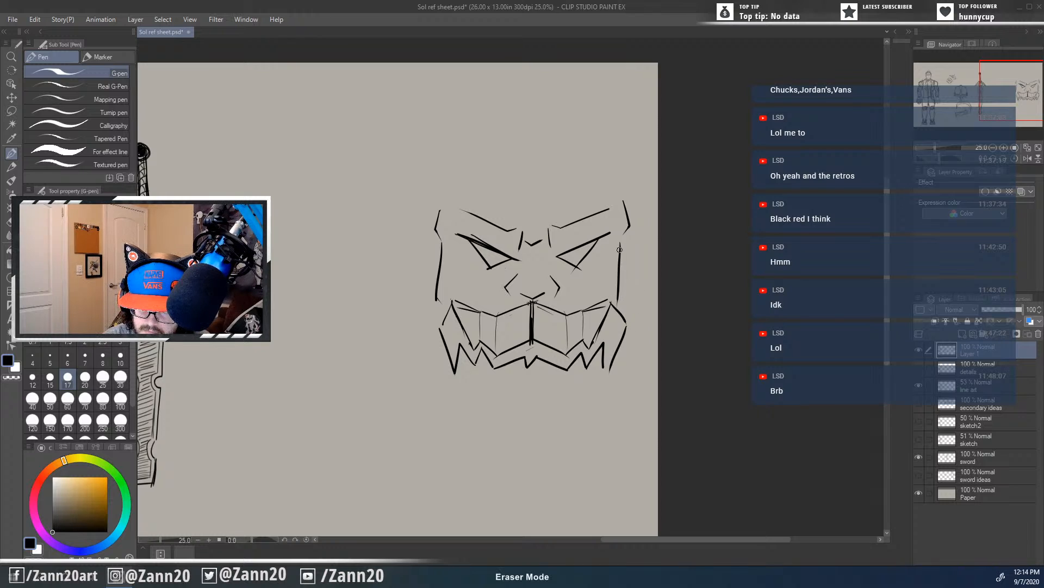
# Step: Erase the right side line of the face and redraw it slanting outward toward the jaw
pyautogui.moveTo(621, 239); pyautogui.dragTo(618, 298)
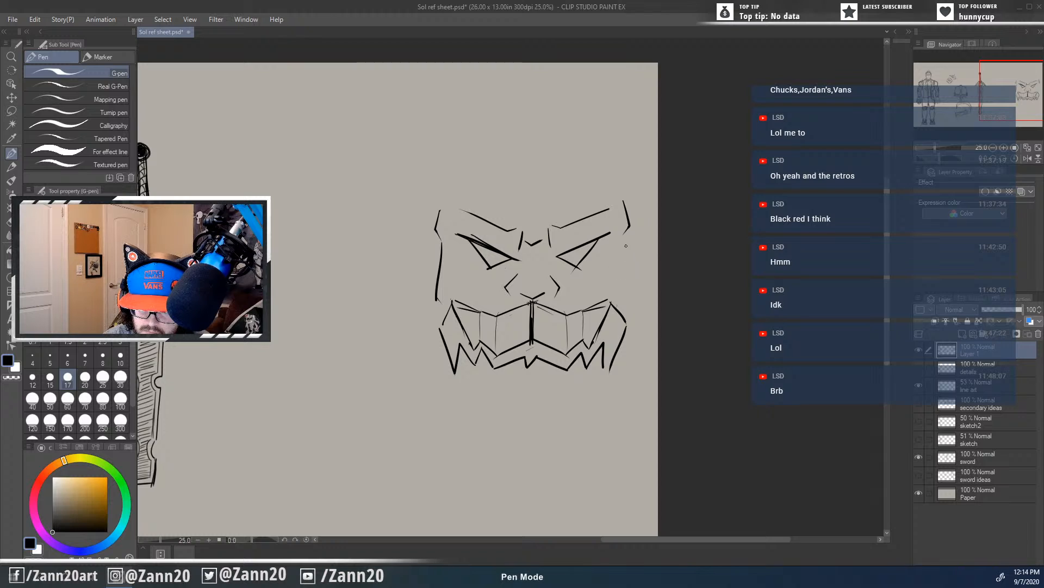
pyautogui.moveTo(624, 238); pyautogui.dragTo(636, 300)
pyautogui.moveTo(522, 429)
pyautogui.mouseDown()
pyautogui.moveTo(575, 434)
pyautogui.moveTo(563, 422)
pyautogui.moveTo(532, 430)
pyautogui.mouseUp()
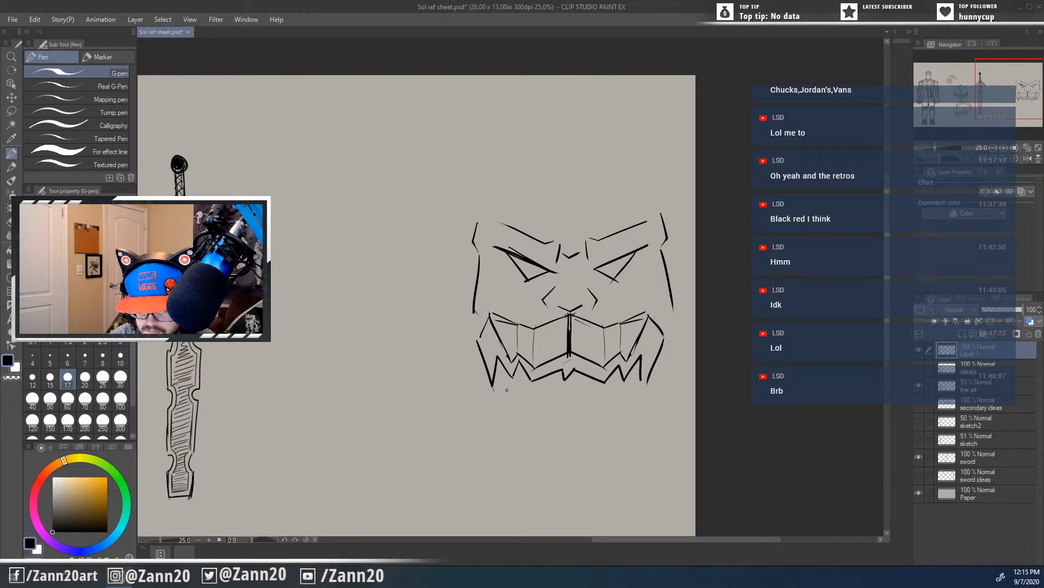
# Step: Outline the bottom of the lower teeth with short angled strokes running across the full width of the jaw
pyautogui.moveTo(492, 387); pyautogui.dragTo(543, 389)
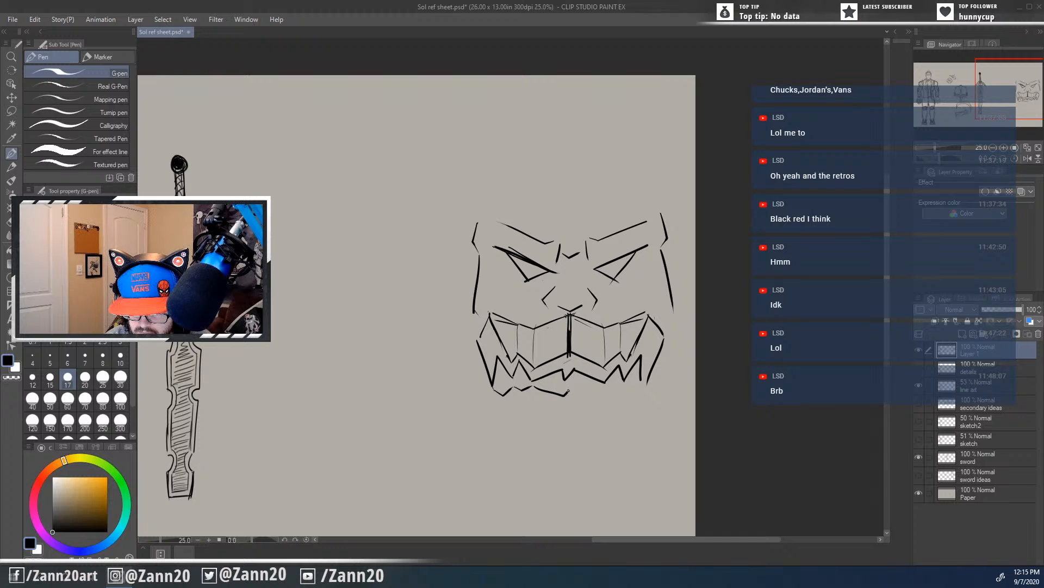
pyautogui.moveTo(569, 390); pyautogui.dragTo(587, 399)
pyautogui.hotkey('ctrl', 'z')
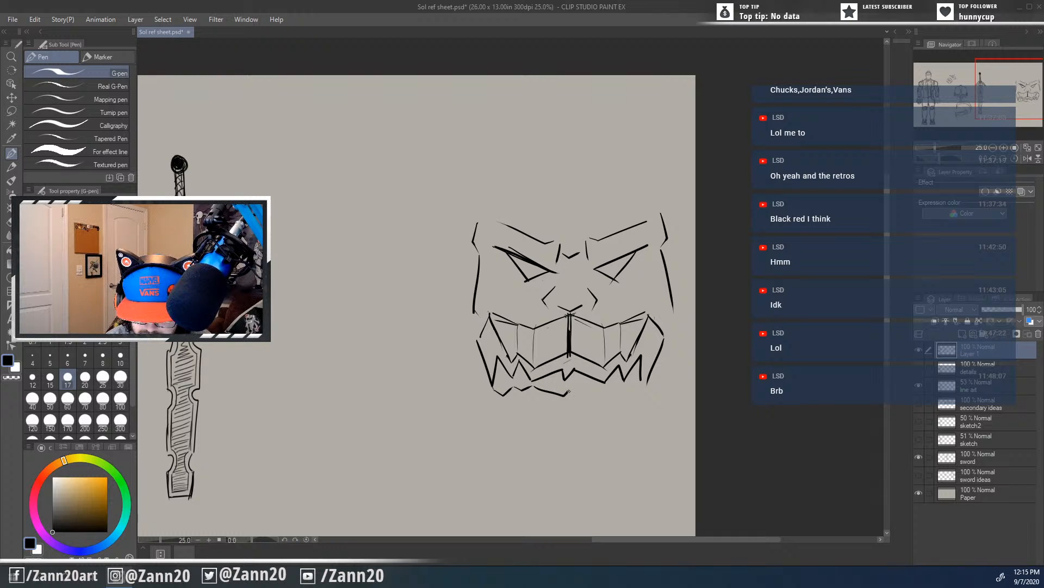
pyautogui.moveTo(574, 396)
pyautogui.mouseDown()
pyautogui.moveTo(601, 386)
pyautogui.moveTo(512, 390)
pyautogui.mouseUp()
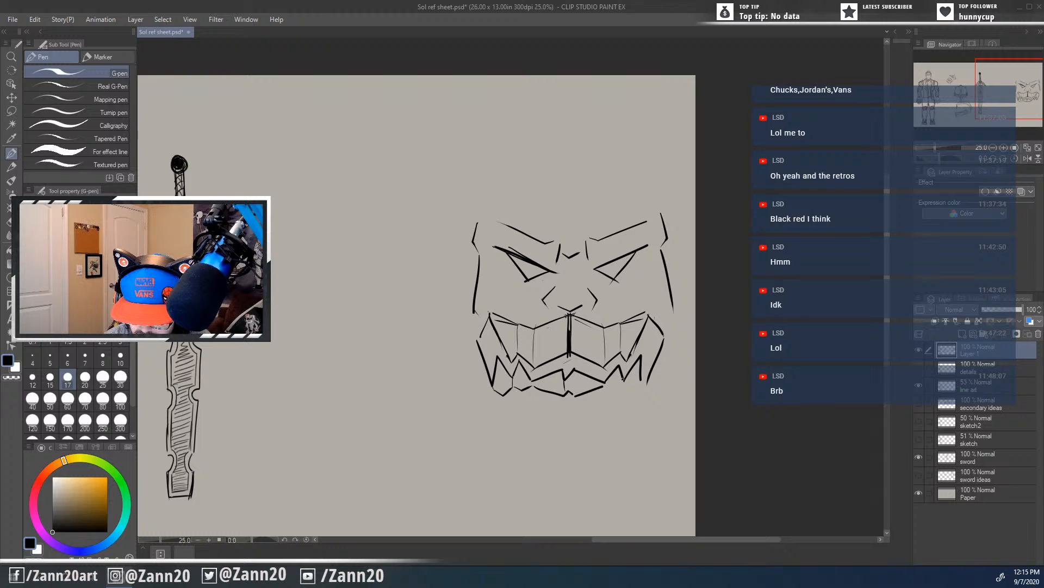
pyautogui.moveTo(623, 379); pyautogui.dragTo(623, 387)
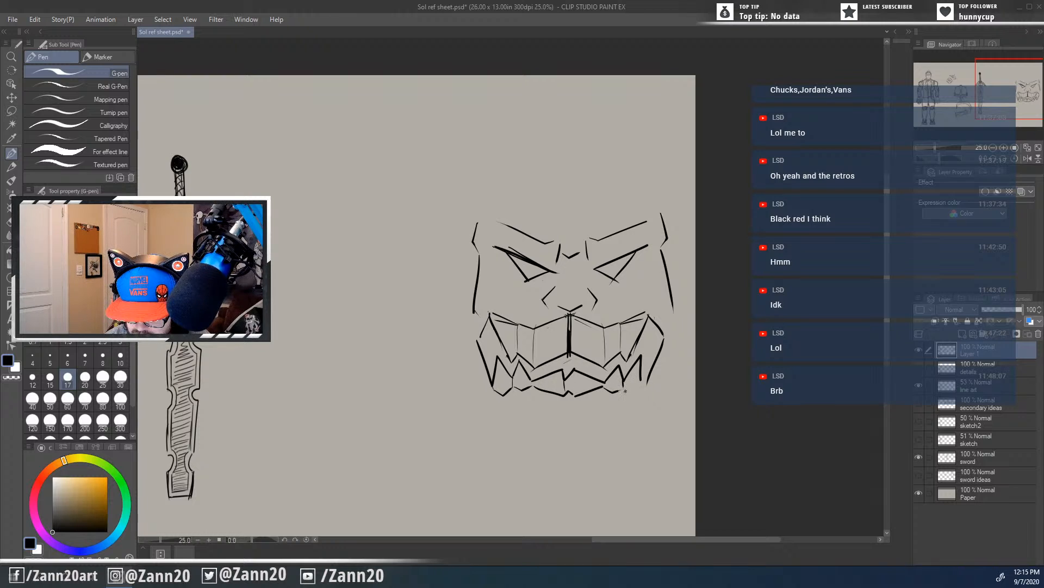
pyautogui.moveTo(625, 390); pyautogui.dragTo(646, 387)
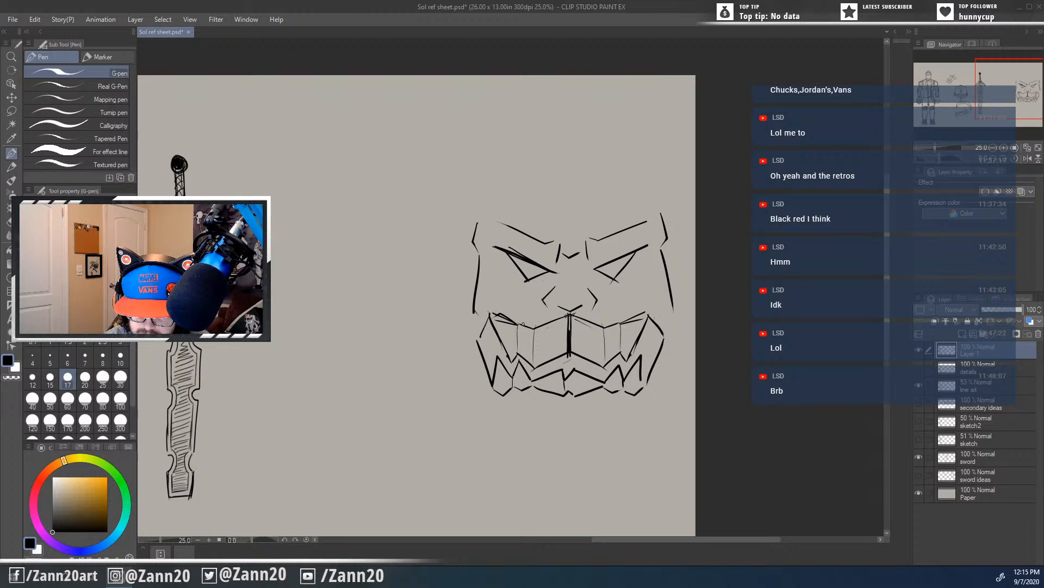
# Step: Rework the upper edge of the mouth into a notched gum line above the individual teeth, erasing the old straight lines
pyautogui.moveTo(528, 319)
pyautogui.mouseDown()
pyautogui.moveTo(550, 332)
pyautogui.moveTo(534, 326)
pyautogui.moveTo(590, 317)
pyautogui.moveTo(607, 328)
pyautogui.moveTo(651, 314)
pyautogui.moveTo(605, 330)
pyautogui.moveTo(563, 315)
pyautogui.moveTo(580, 313)
pyautogui.moveTo(567, 314)
pyautogui.moveTo(580, 317)
pyautogui.moveTo(566, 328)
pyautogui.moveTo(502, 323)
pyautogui.mouseUp()
pyautogui.press('e')
pyautogui.moveTo(612, 439); pyautogui.dragTo(565, 424)
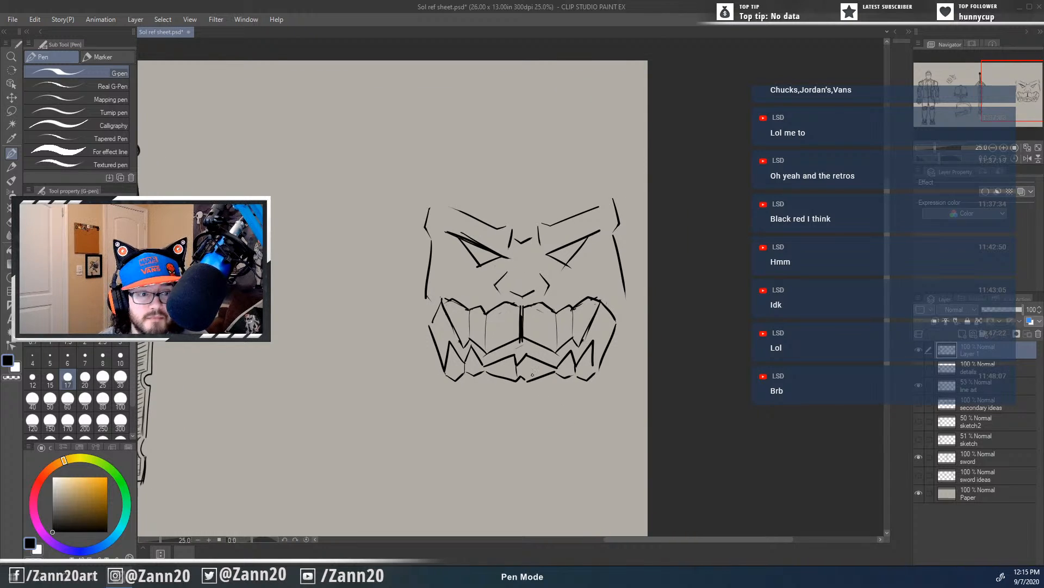
# Step: Close the head with a wide, peaked top line spanning both temples
pyautogui.moveTo(561, 406); pyautogui.dragTo(481, 447)
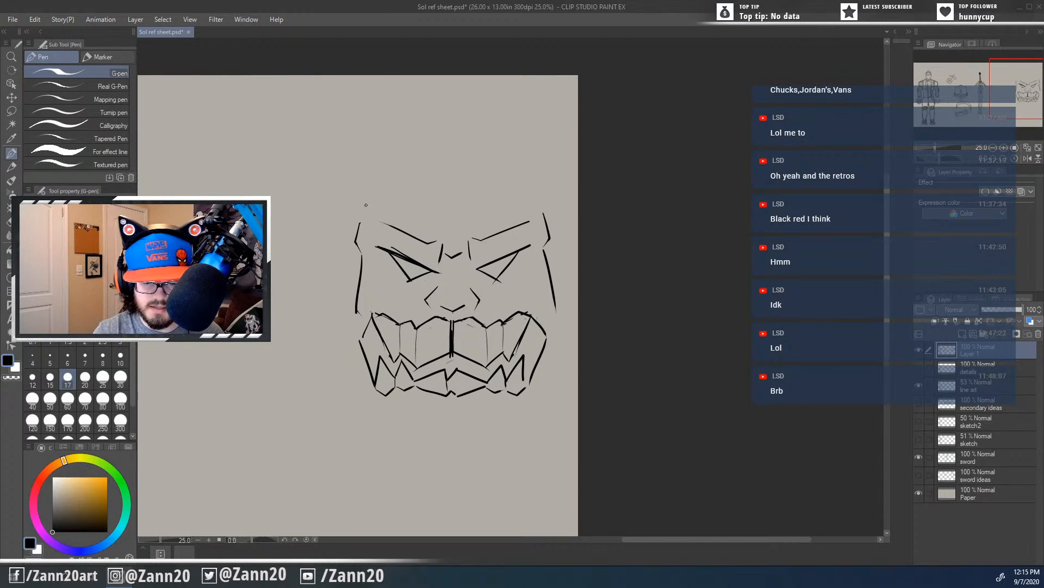
pyautogui.moveTo(364, 207)
pyautogui.mouseDown()
pyautogui.moveTo(441, 189)
pyautogui.moveTo(541, 203)
pyautogui.mouseUp()
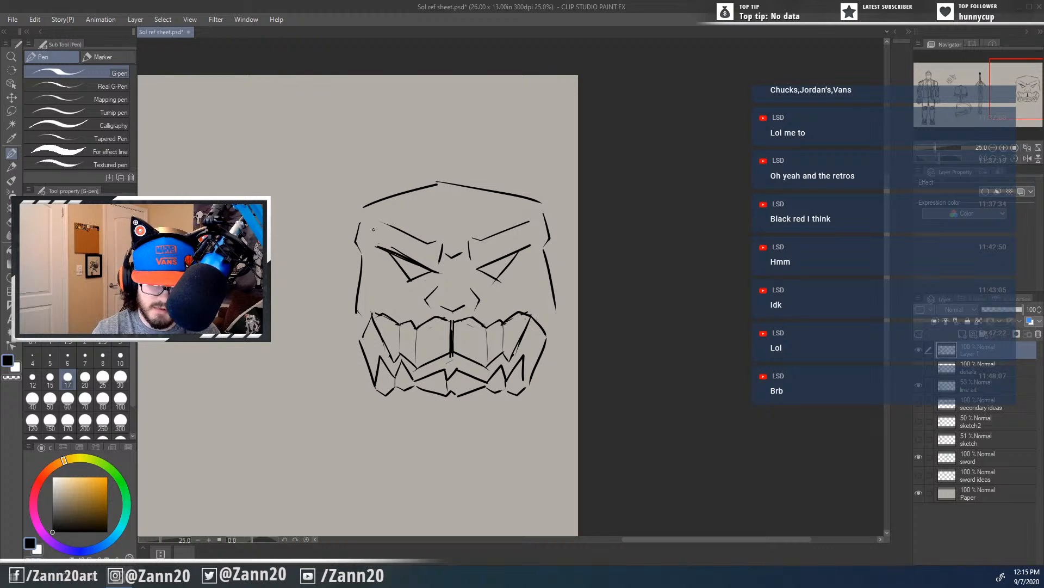
pyautogui.moveTo(466, 377); pyautogui.dragTo(671, 369)
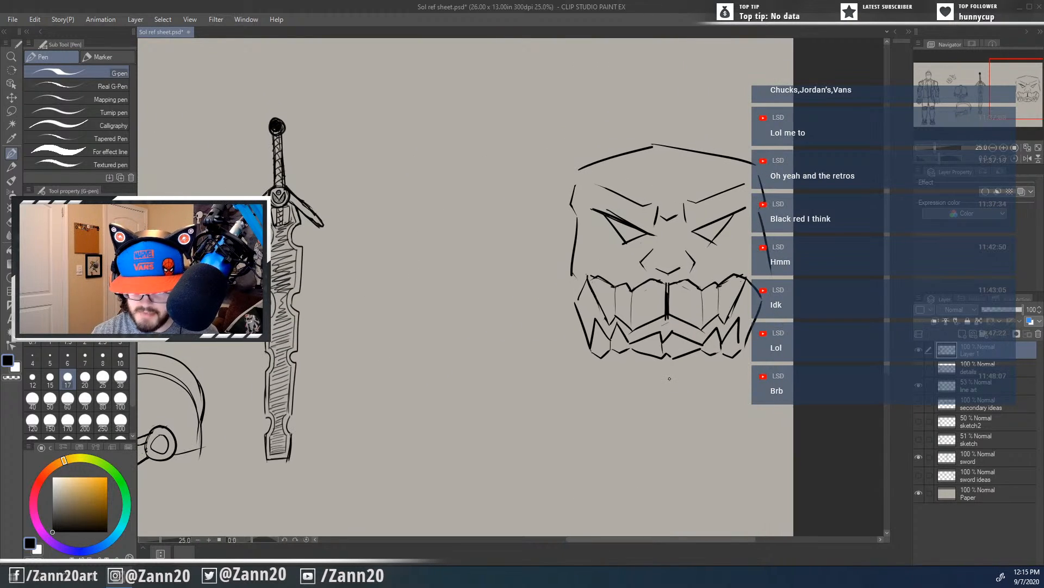
# Step: Lasso the whole face drawing, move it closer to the sword, and clear the selection
pyautogui.press('m')
pyautogui.moveTo(568, 368)
pyautogui.mouseDown()
pyautogui.moveTo(815, 244)
pyautogui.moveTo(467, 288)
pyautogui.moveTo(674, 400)
pyautogui.moveTo(687, 423)
pyautogui.mouseUp()
pyautogui.moveTo(631, 283); pyautogui.dragTo(442, 313)
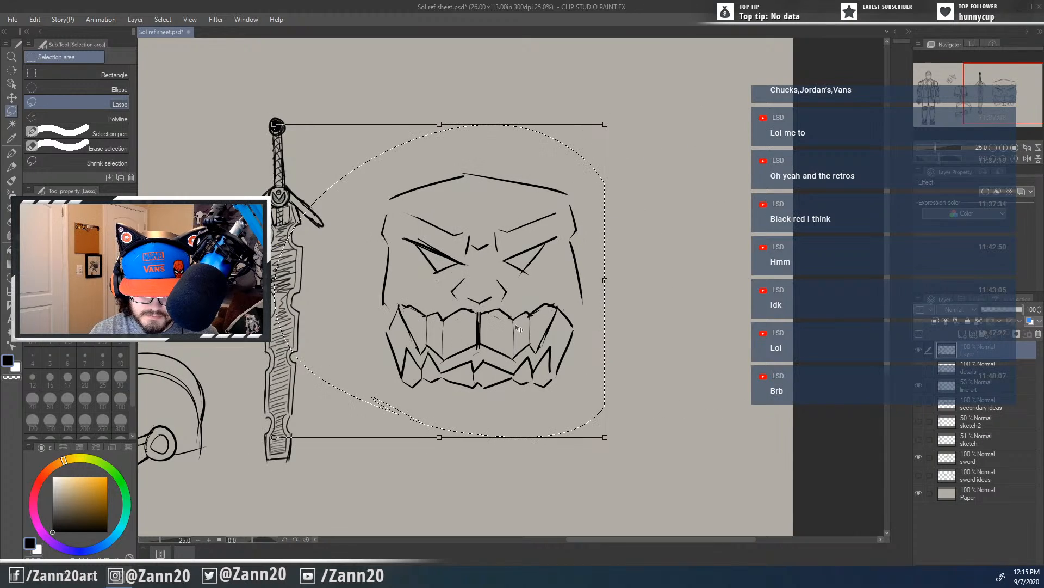
pyautogui.press('Return')
pyautogui.moveTo(556, 405); pyautogui.dragTo(622, 370)
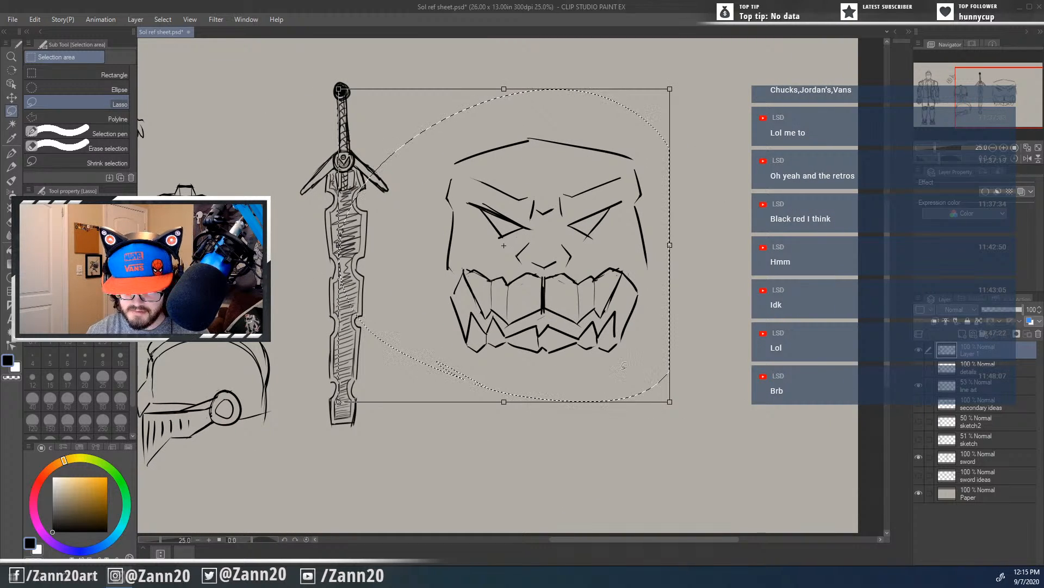
pyautogui.hotkey('ctrl', 'd')
pyautogui.moveTo(690, 326)
pyautogui.mouseDown()
pyautogui.moveTo(924, 313)
pyautogui.moveTo(945, 332)
pyautogui.moveTo(919, 313)
pyautogui.mouseUp()
pyautogui.moveTo(656, 415); pyautogui.dragTo(507, 439)
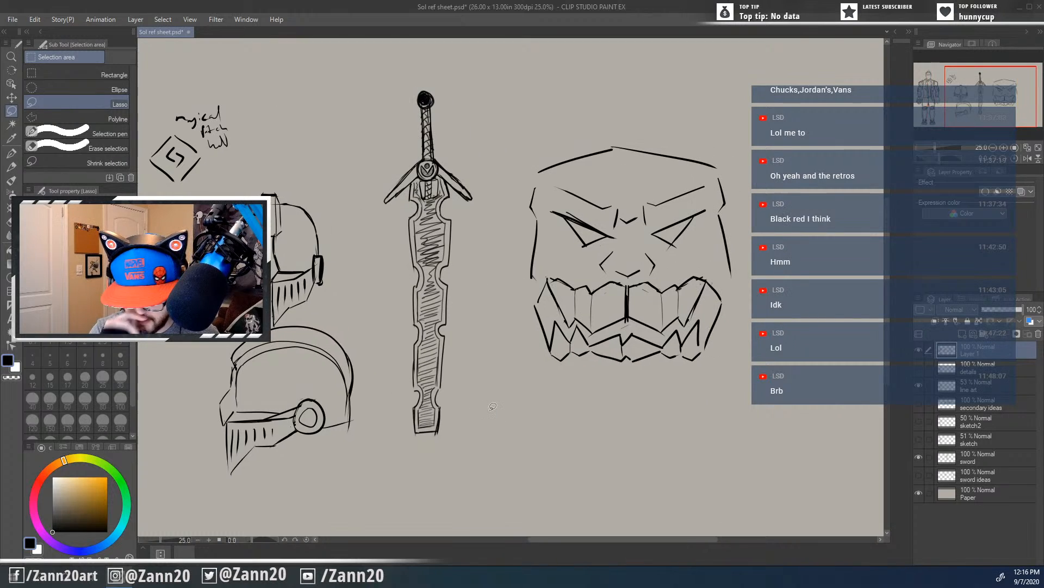
pyautogui.moveTo(608, 392); pyautogui.dragTo(529, 379)
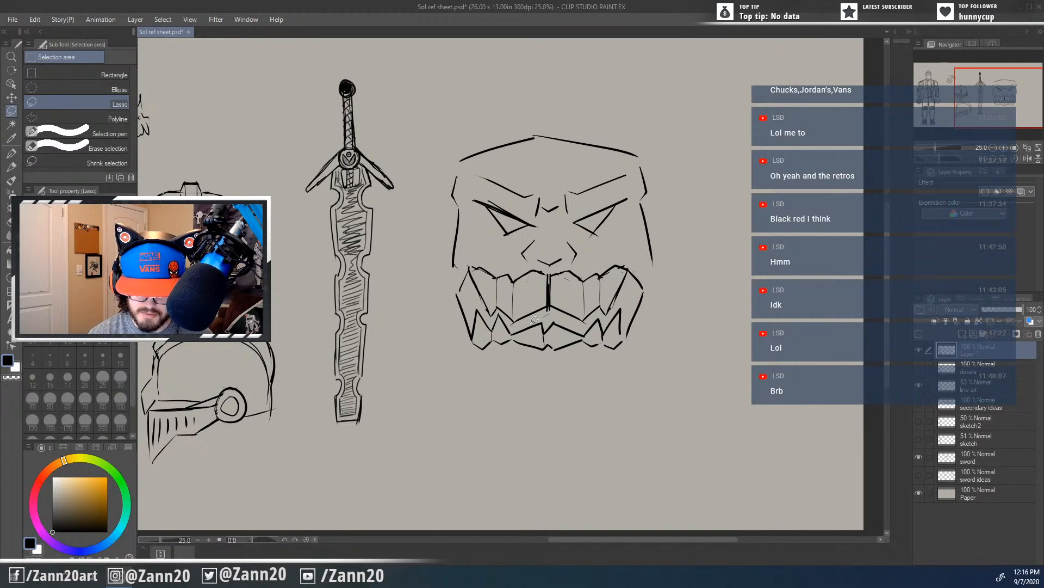
# Step: Hatch the open mouth area between the upper and lower teeth with diagonal G-pen strokes, including both outer corners
pyautogui.press('p')
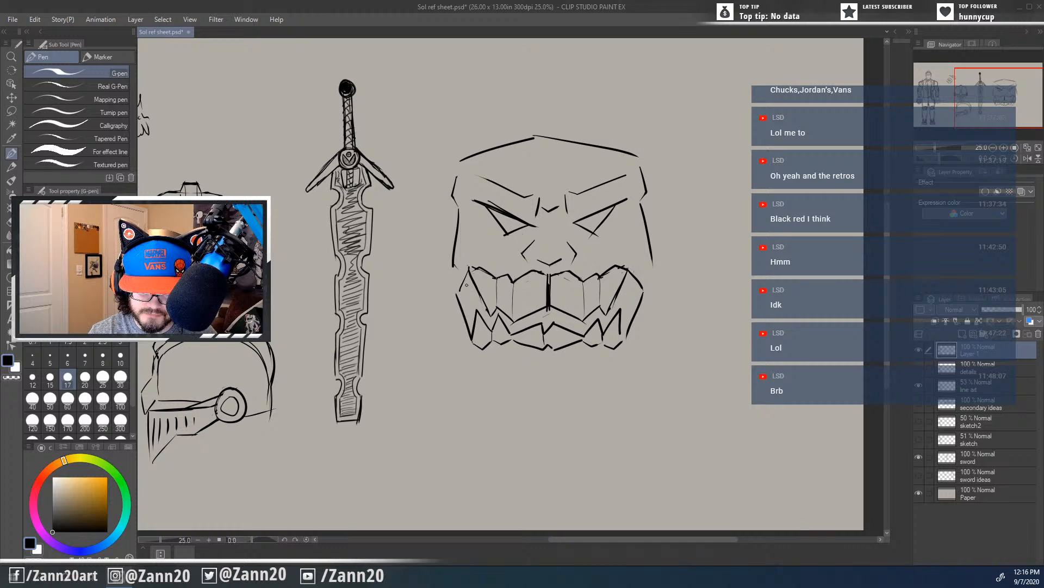
pyautogui.moveTo(471, 274)
pyautogui.mouseDown()
pyautogui.moveTo(467, 328)
pyautogui.moveTo(486, 306)
pyautogui.moveTo(503, 328)
pyautogui.mouseUp()
pyautogui.moveTo(514, 319)
pyautogui.mouseDown()
pyautogui.moveTo(506, 329)
pyautogui.moveTo(514, 332)
pyautogui.moveTo(538, 323)
pyautogui.mouseUp()
pyautogui.moveTo(551, 309)
pyautogui.mouseDown()
pyautogui.moveTo(539, 327)
pyautogui.moveTo(565, 327)
pyautogui.mouseUp()
pyautogui.moveTo(576, 317)
pyautogui.mouseDown()
pyautogui.moveTo(568, 333)
pyautogui.moveTo(579, 332)
pyautogui.mouseUp()
pyautogui.moveTo(595, 313)
pyautogui.mouseDown()
pyautogui.moveTo(582, 334)
pyautogui.moveTo(604, 324)
pyautogui.mouseUp()
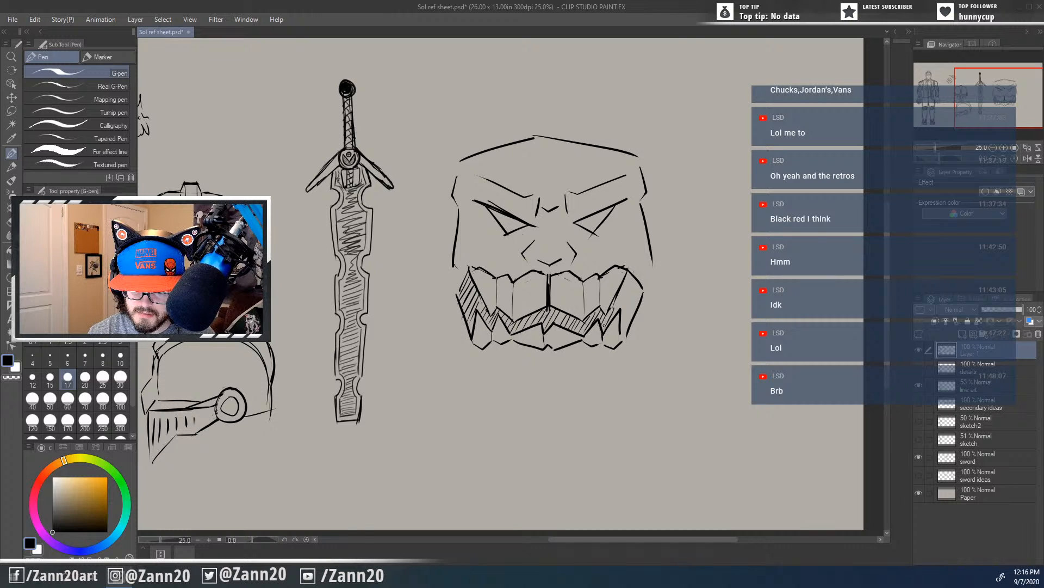
pyautogui.moveTo(627, 277); pyautogui.dragTo(617, 312)
pyautogui.moveTo(637, 283)
pyautogui.mouseDown()
pyautogui.moveTo(621, 328)
pyautogui.moveTo(630, 312)
pyautogui.mouseUp()
pyautogui.moveTo(636, 307); pyautogui.dragTo(624, 331)
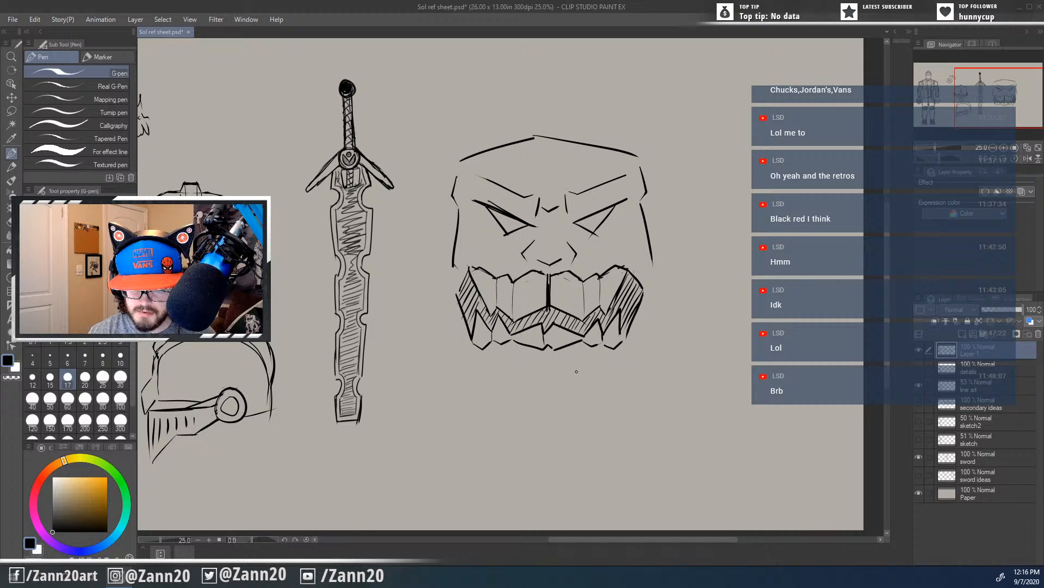
pyautogui.moveTo(527, 404); pyautogui.dragTo(526, 350)
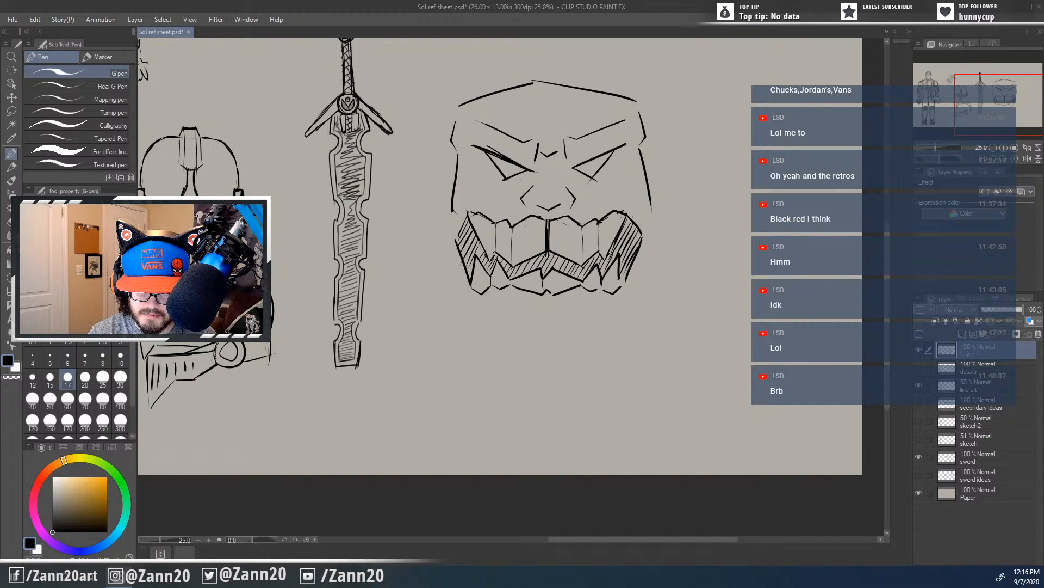
# Step: Redraw the upper teeth on the left half of the mouth with jagged, pointed tips and dividing lines between them
pyautogui.moveTo(495, 226)
pyautogui.mouseDown()
pyautogui.moveTo(508, 263)
pyautogui.moveTo(519, 238)
pyautogui.moveTo(508, 256)
pyautogui.moveTo(515, 242)
pyautogui.moveTo(524, 255)
pyautogui.moveTo(517, 241)
pyautogui.moveTo(542, 239)
pyautogui.mouseUp()
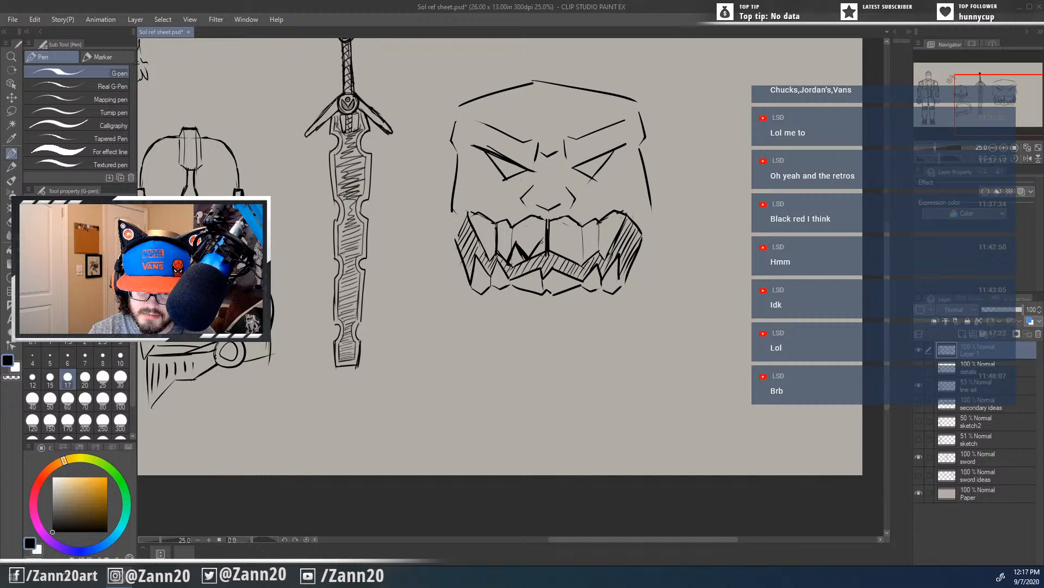
pyautogui.moveTo(537, 240); pyautogui.dragTo(543, 259)
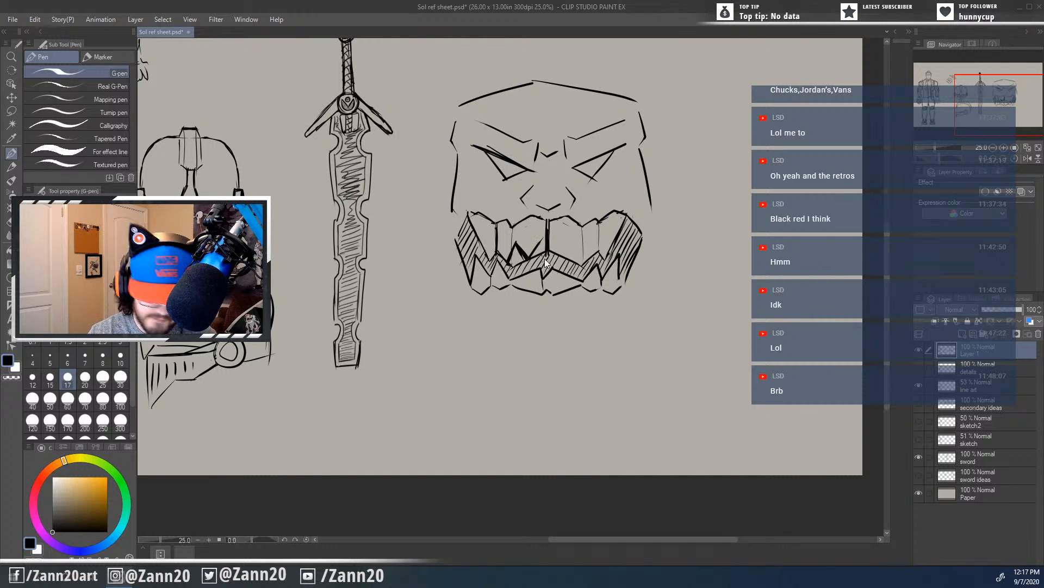
pyautogui.moveTo(541, 246)
pyautogui.mouseDown()
pyautogui.moveTo(546, 257)
pyautogui.moveTo(537, 248)
pyautogui.moveTo(545, 221)
pyautogui.mouseUp()
pyautogui.press('e')
pyautogui.press('p')
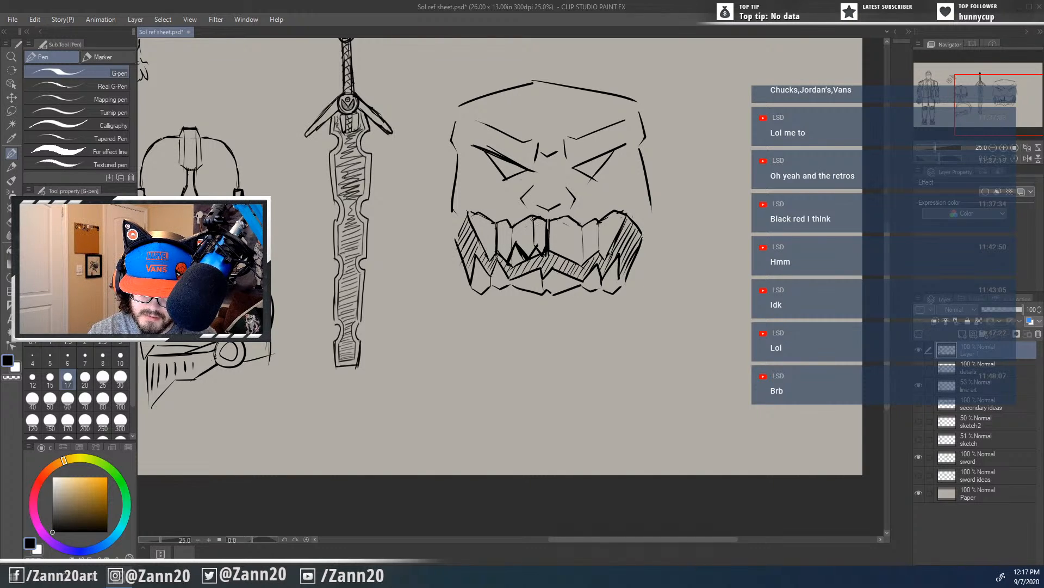
pyautogui.press('e')
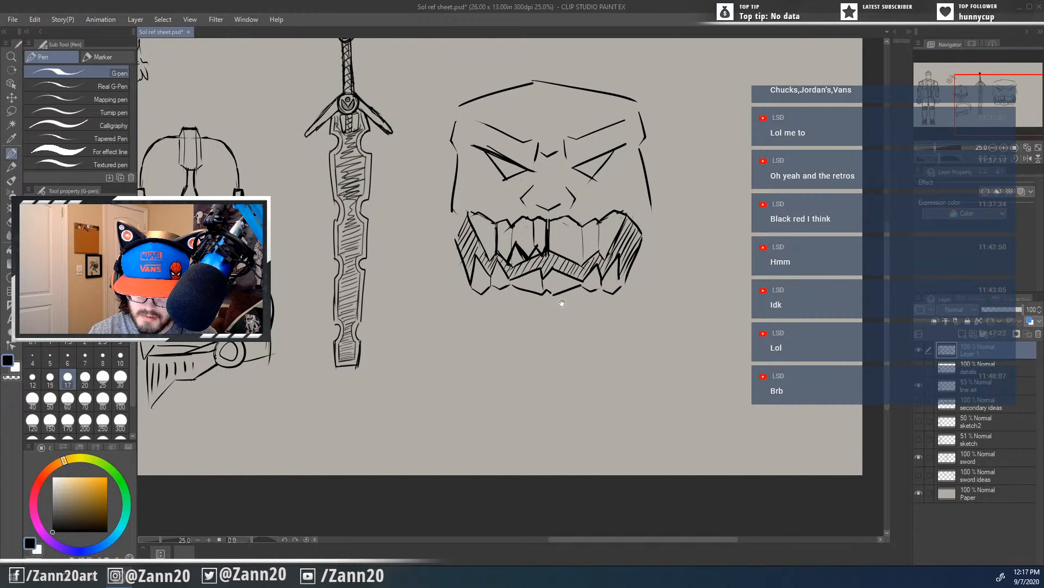
pyautogui.moveTo(562, 303); pyautogui.dragTo(549, 285)
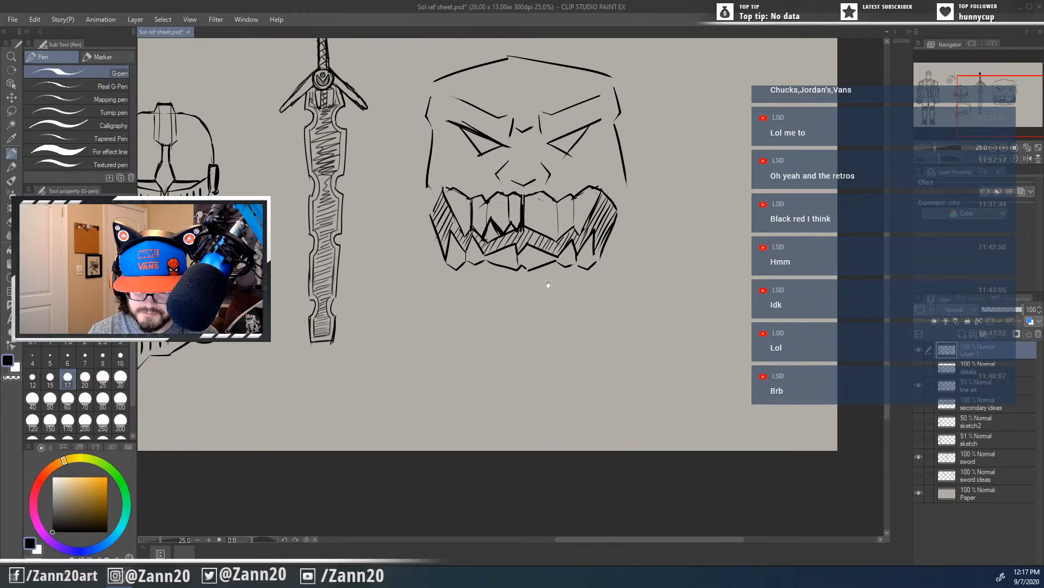
pyautogui.moveTo(496, 232)
pyautogui.mouseDown()
pyautogui.moveTo(489, 241)
pyautogui.moveTo(498, 237)
pyautogui.mouseUp()
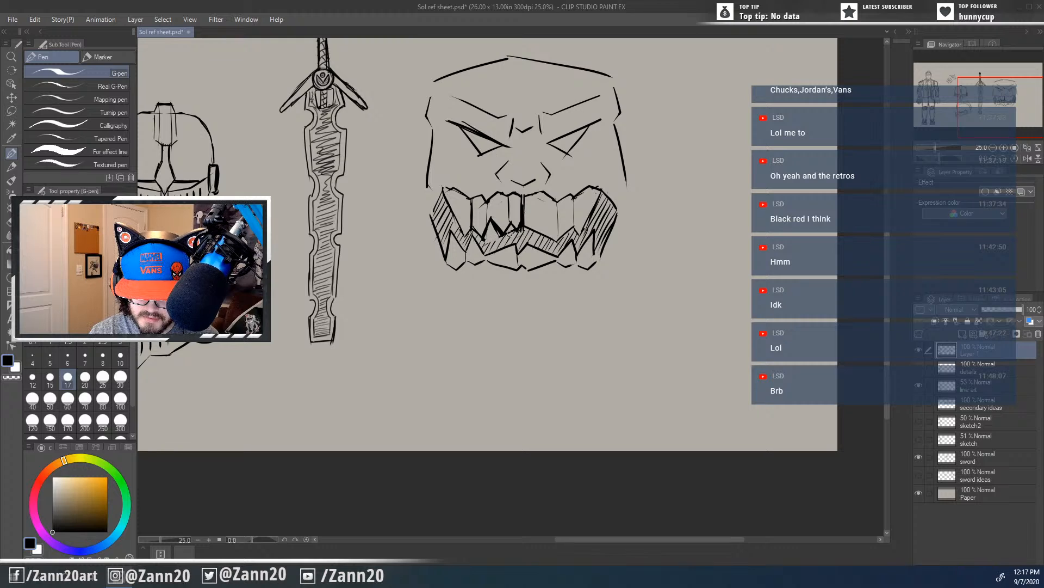
pyautogui.press('p')
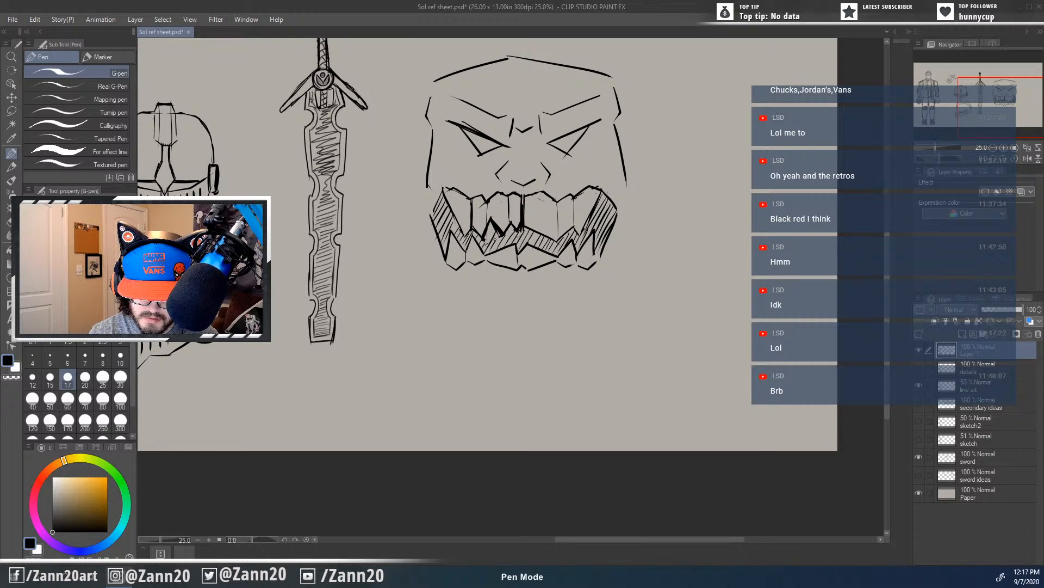
pyautogui.moveTo(492, 220)
pyautogui.mouseDown()
pyautogui.moveTo(487, 237)
pyautogui.moveTo(502, 242)
pyautogui.mouseUp()
# Step: Draw pointed lower teeth with dividing lines on the left half of the mouth, cleaning up the overlapping strokes
pyautogui.moveTo(566, 357)
pyautogui.mouseDown()
pyautogui.moveTo(557, 376)
pyautogui.moveTo(529, 372)
pyautogui.moveTo(523, 382)
pyautogui.mouseUp()
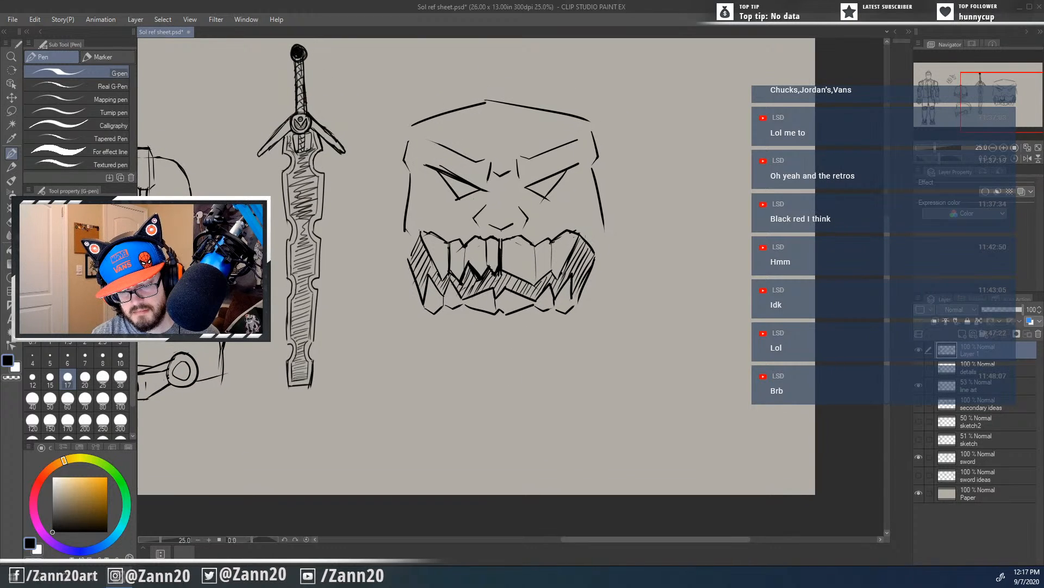
pyautogui.moveTo(463, 296)
pyautogui.mouseDown()
pyautogui.moveTo(470, 284)
pyautogui.moveTo(498, 285)
pyautogui.moveTo(467, 296)
pyautogui.moveTo(480, 312)
pyautogui.mouseUp()
pyautogui.press('e')
pyautogui.press('p')
pyautogui.press('e')
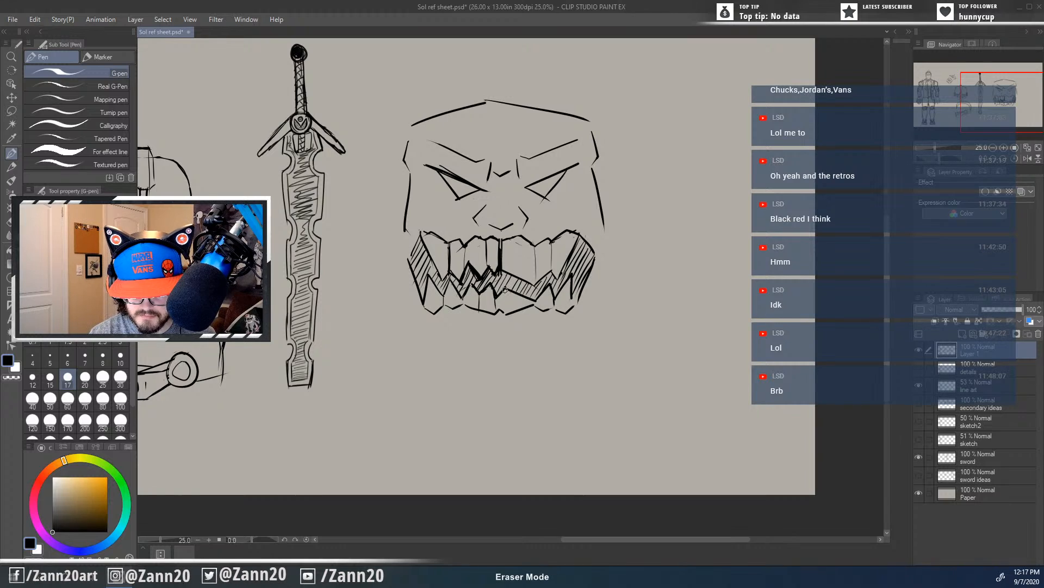
# Step: Give the upper teeth on the right half of the mouth jagged tips and notched gum tops
pyautogui.press('p')
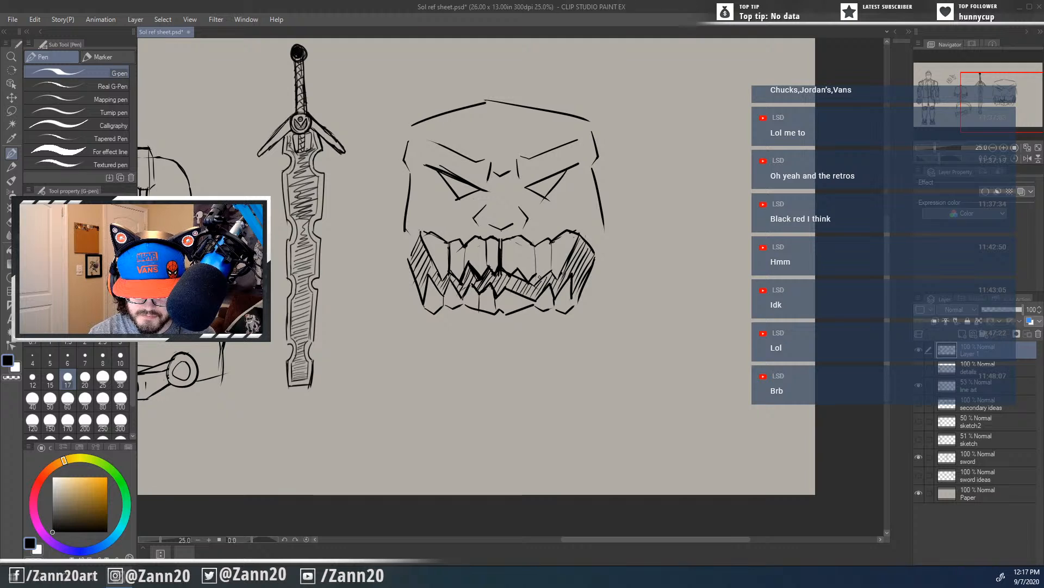
pyautogui.press('e')
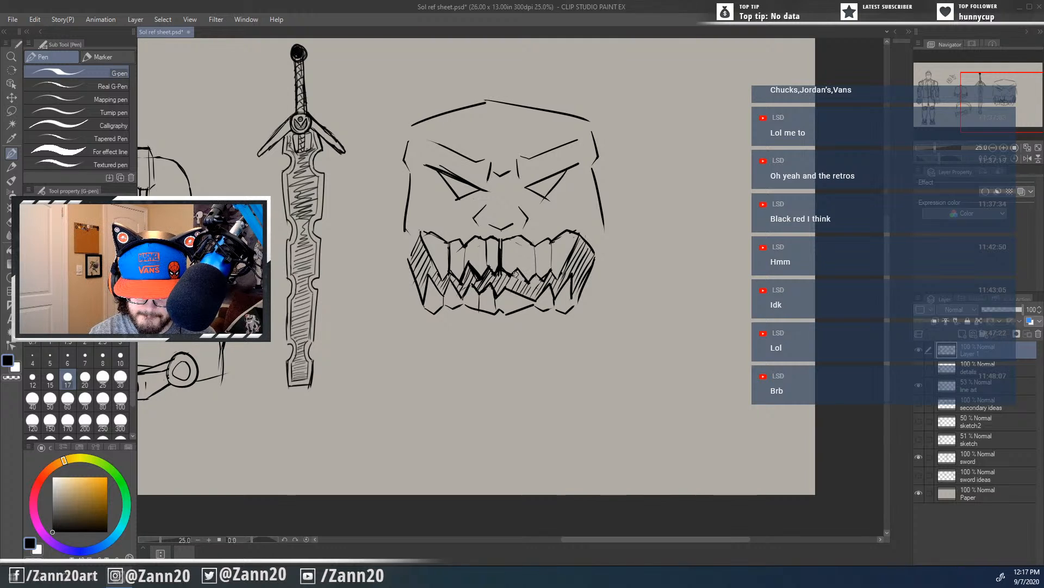
pyautogui.press('p')
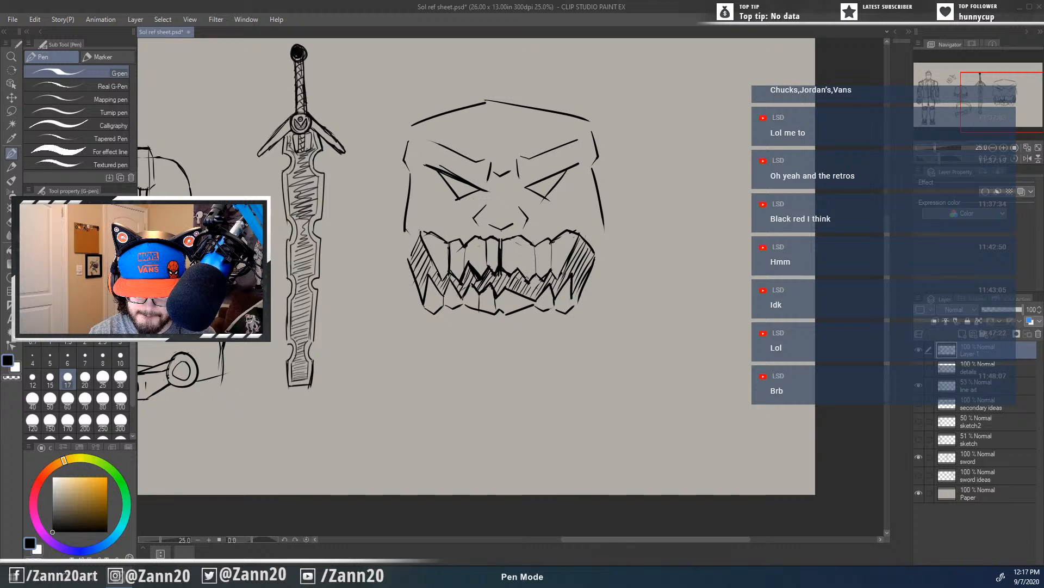
pyautogui.scroll(-2, 568, 324)
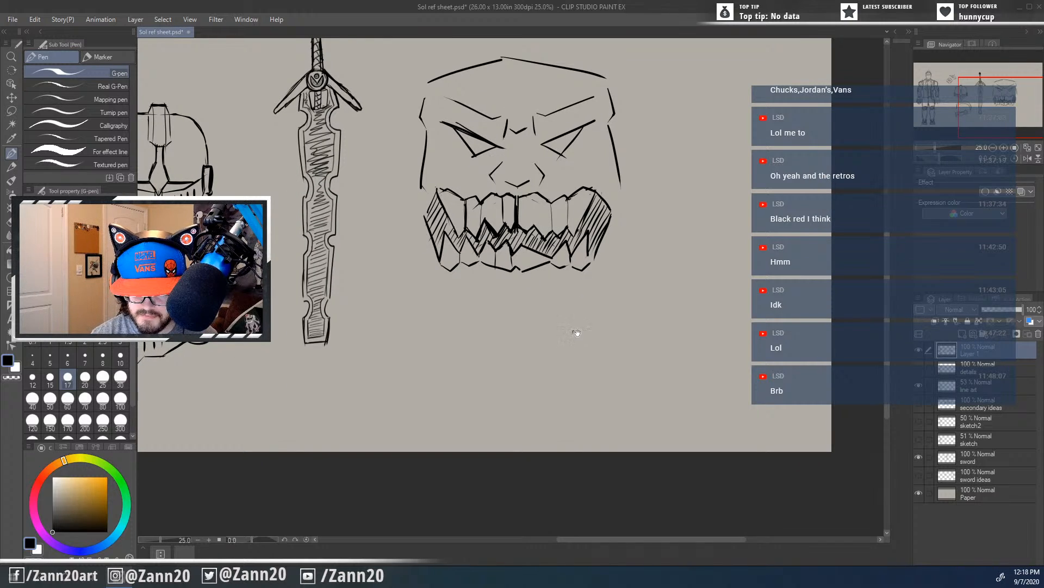
pyautogui.moveTo(569, 331); pyautogui.dragTo(523, 378)
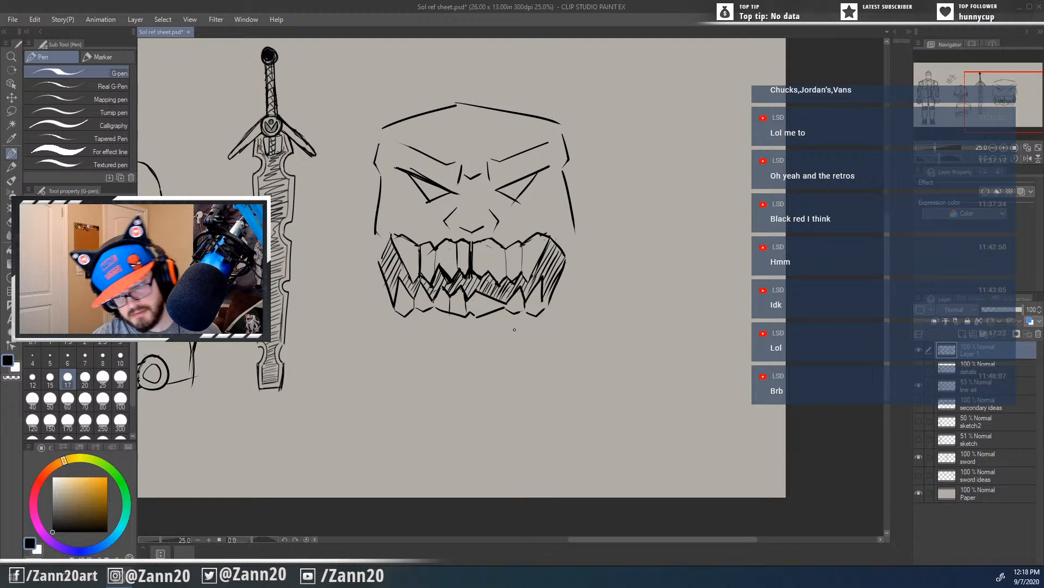
pyautogui.moveTo(489, 240)
pyautogui.mouseDown()
pyautogui.moveTo(487, 272)
pyautogui.moveTo(486, 238)
pyautogui.moveTo(499, 238)
pyautogui.mouseUp()
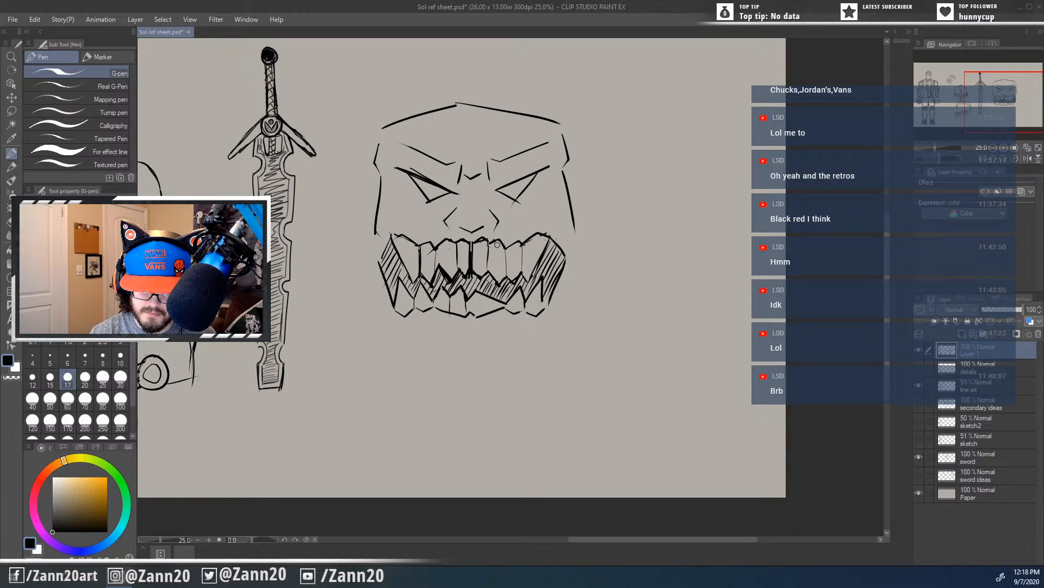
pyautogui.moveTo(531, 387); pyautogui.dragTo(568, 341)
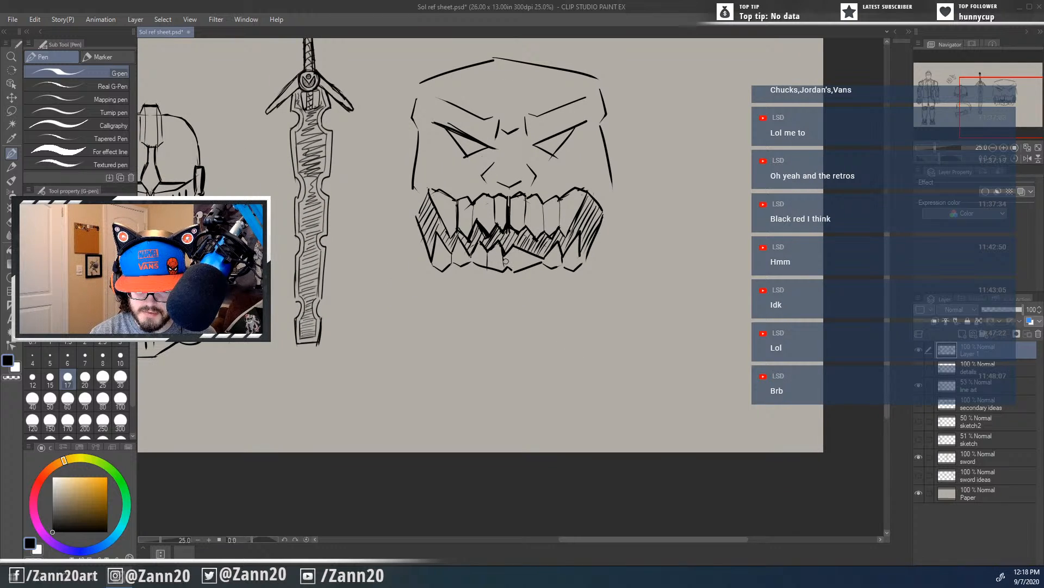
pyautogui.moveTo(515, 270); pyautogui.dragTo(511, 292)
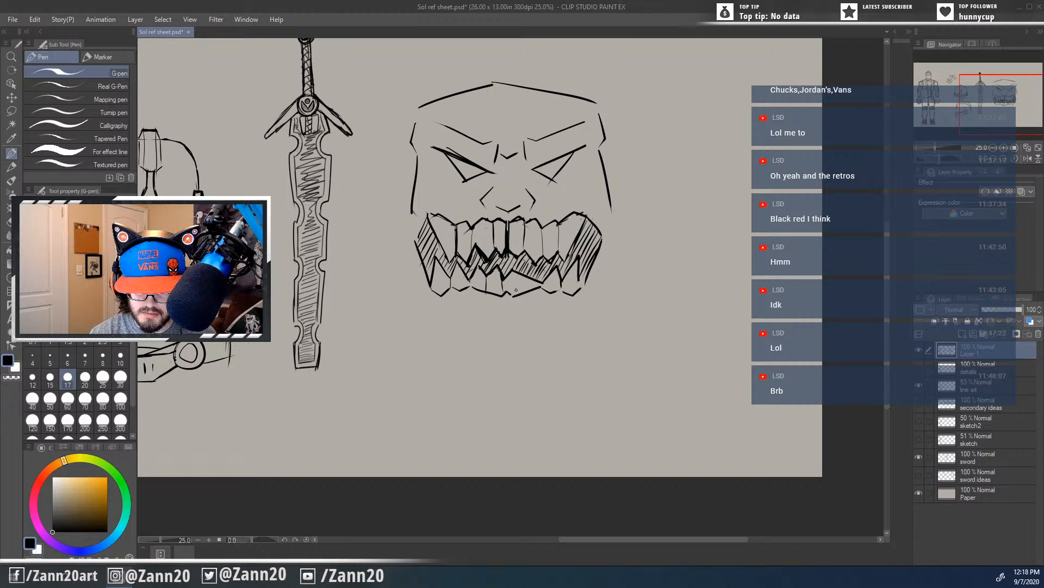
# Step: Lasso the left half of the face, copy and paste it, flip it horizontally, and align it over the right half
pyautogui.press('m')
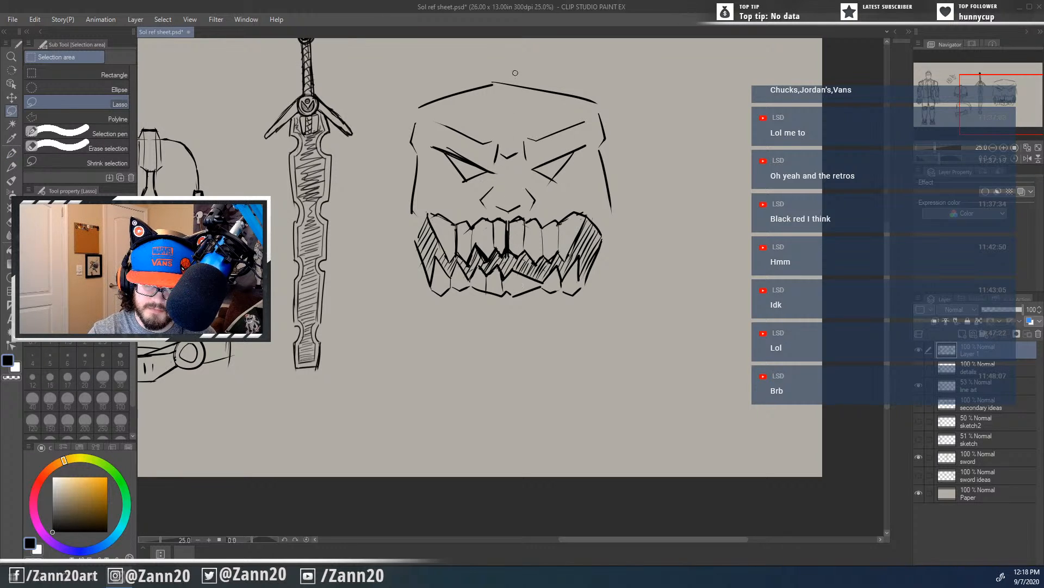
pyautogui.moveTo(508, 65)
pyautogui.mouseDown()
pyautogui.moveTo(509, 281)
pyautogui.moveTo(489, 327)
pyautogui.moveTo(369, 134)
pyautogui.moveTo(508, 59)
pyautogui.mouseUp()
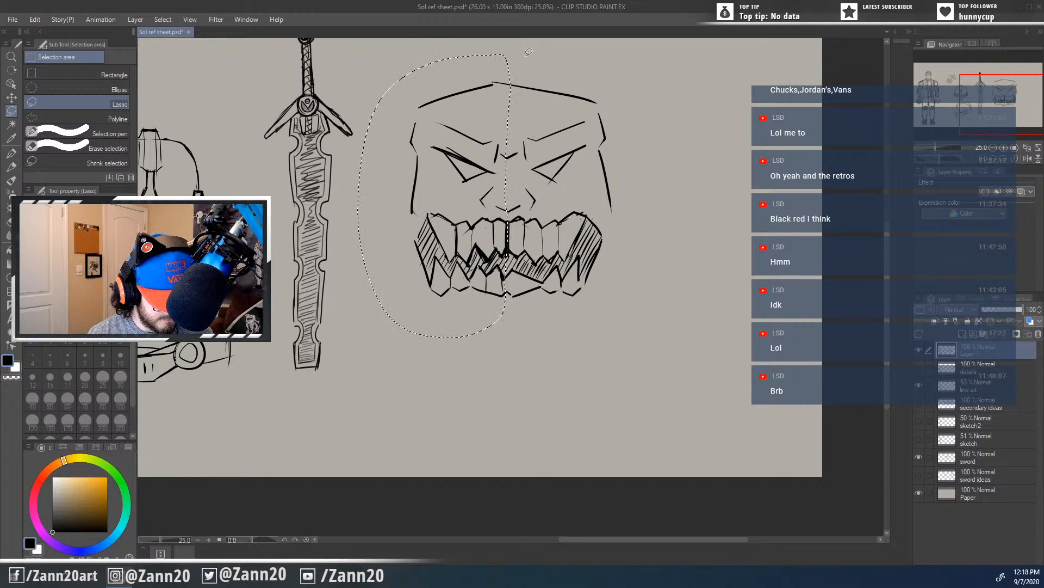
pyautogui.hotkey('ctrl', 'c')
pyautogui.hotkey('ctrl', 'v')
pyautogui.hotkey('ctrl', 't')
pyautogui.press('h')
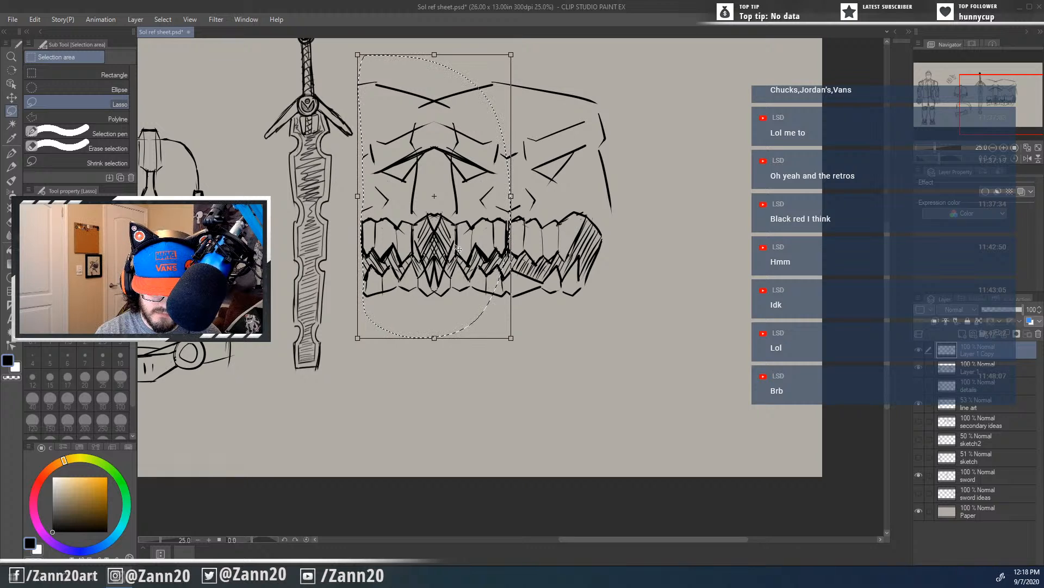
pyautogui.moveTo(460, 247); pyautogui.dragTo(585, 247)
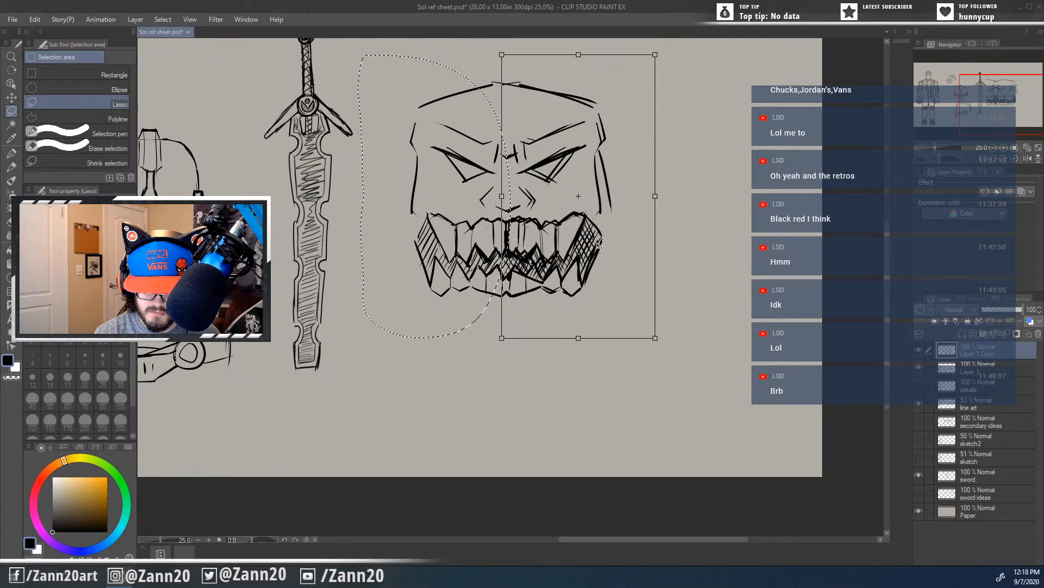
pyautogui.moveTo(591, 246); pyautogui.dragTo(598, 247)
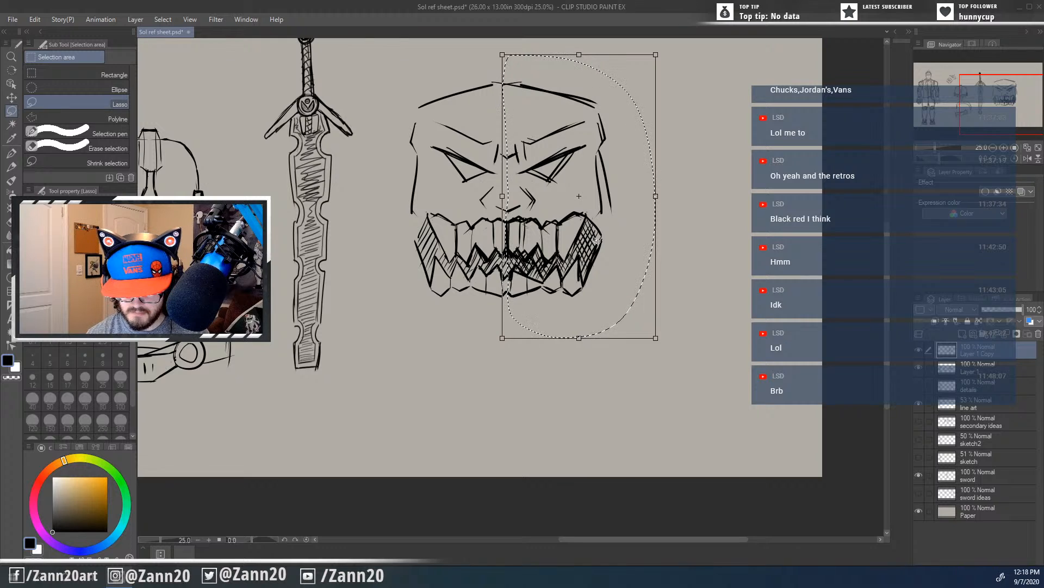
pyautogui.press('Return')
# Step: Delete the old right half of the face from the original layer and clear the selection
pyautogui.hotkey('alt', '[')
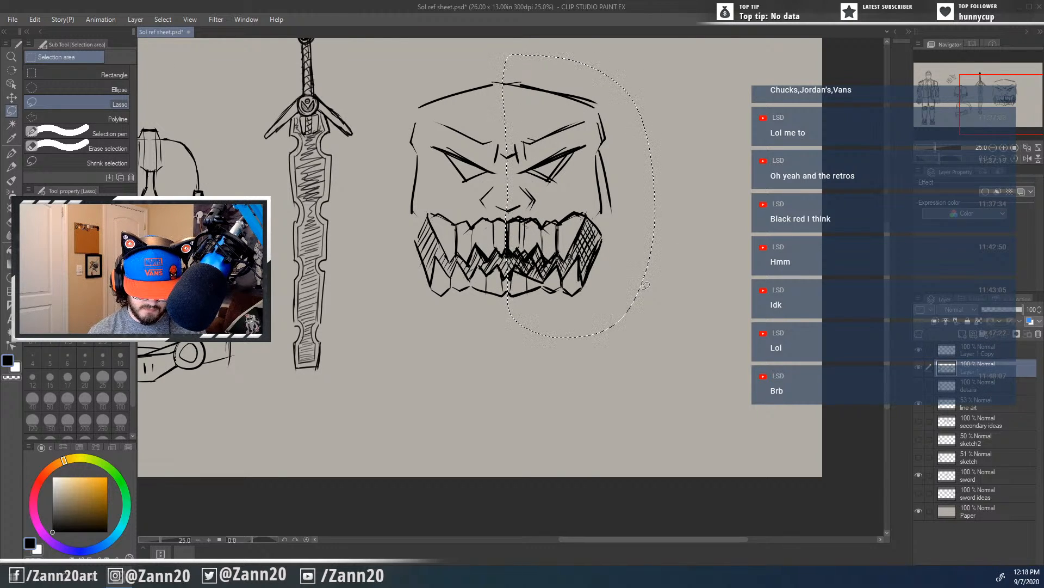
pyautogui.press('Delete')
pyautogui.hotkey('ctrl', 'd')
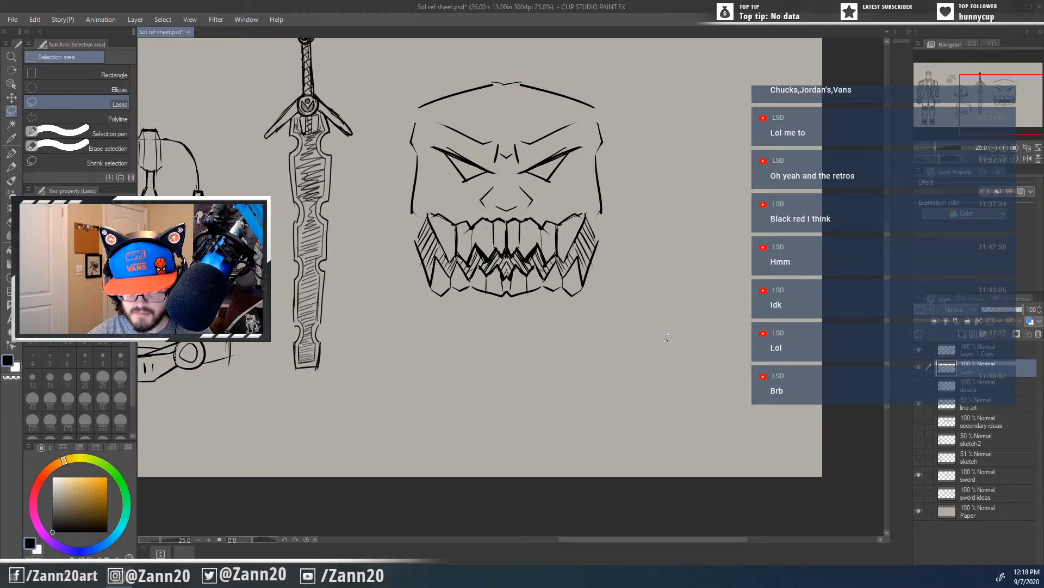
# Step: Merge the mirrored half's layer with Layer 1 into a single face layer
pyautogui.keyDown('ctrl'); pyautogui.click(947, 352); pyautogui.keyUp('ctrl')
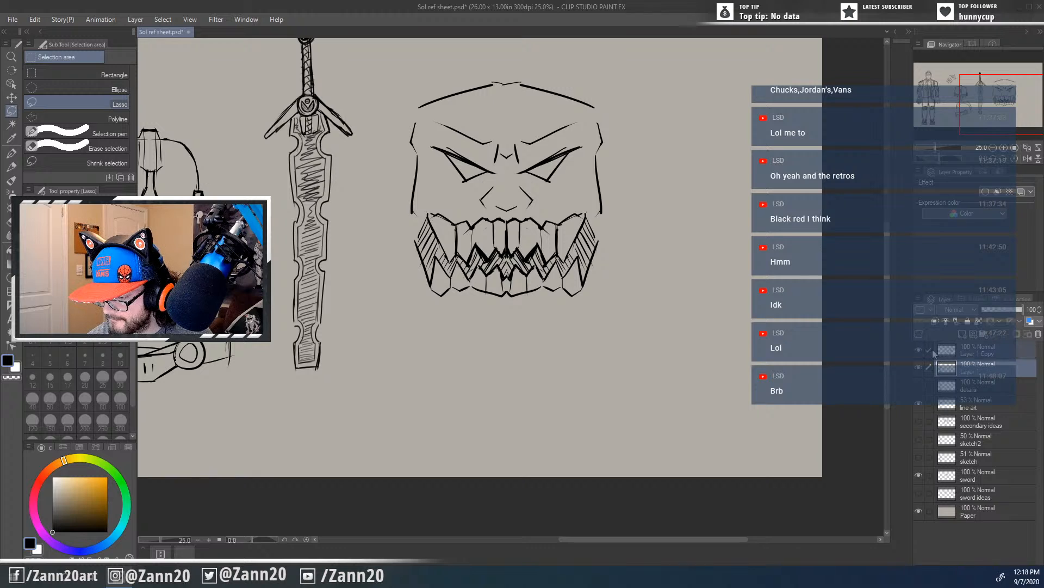
pyautogui.click(919, 299)
pyautogui.click(827, 405)
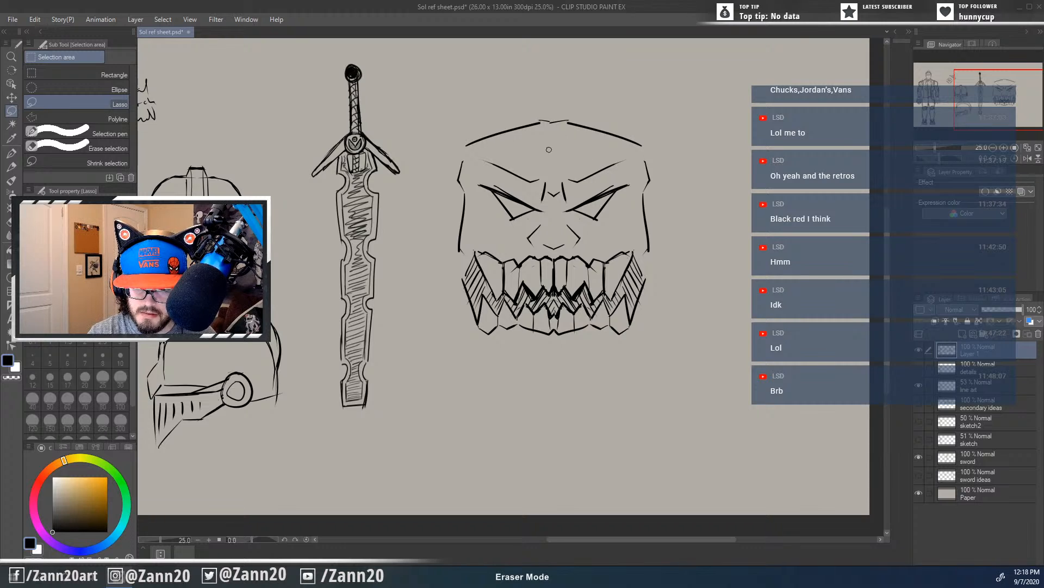
# Step: Erase the V-shaped crease between the brows and draw a small notched line lower down, at the top of the nose
pyautogui.press('p')
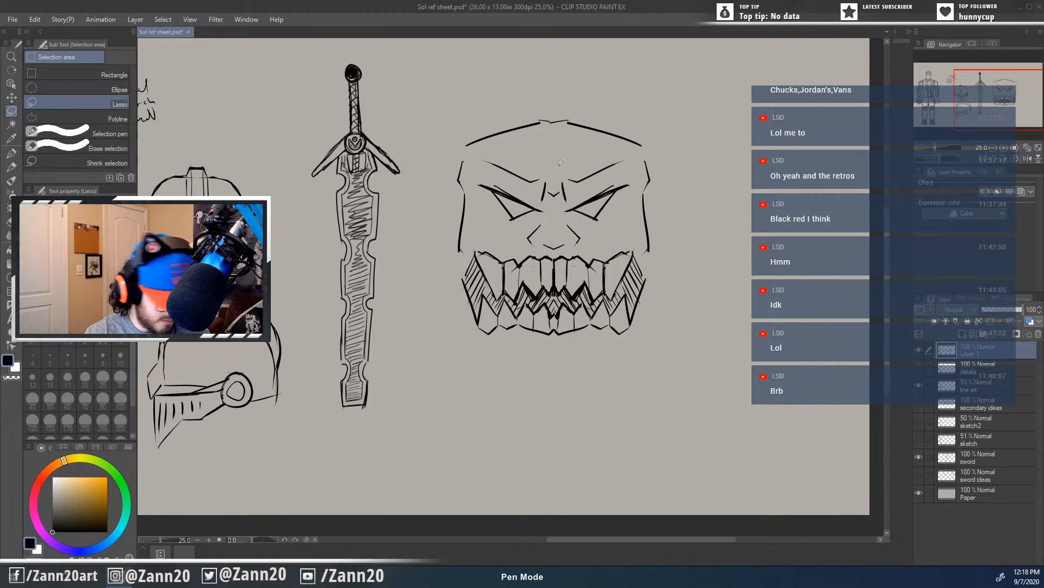
pyautogui.moveTo(546, 165); pyautogui.dragTo(552, 166)
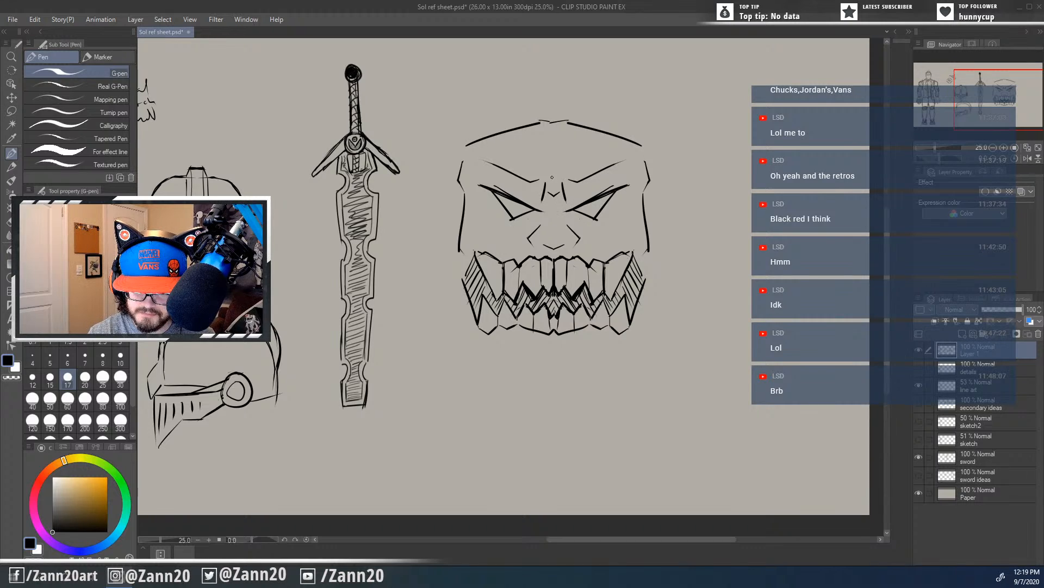
pyautogui.press('e')
pyautogui.moveTo(560, 191); pyautogui.dragTo(549, 197)
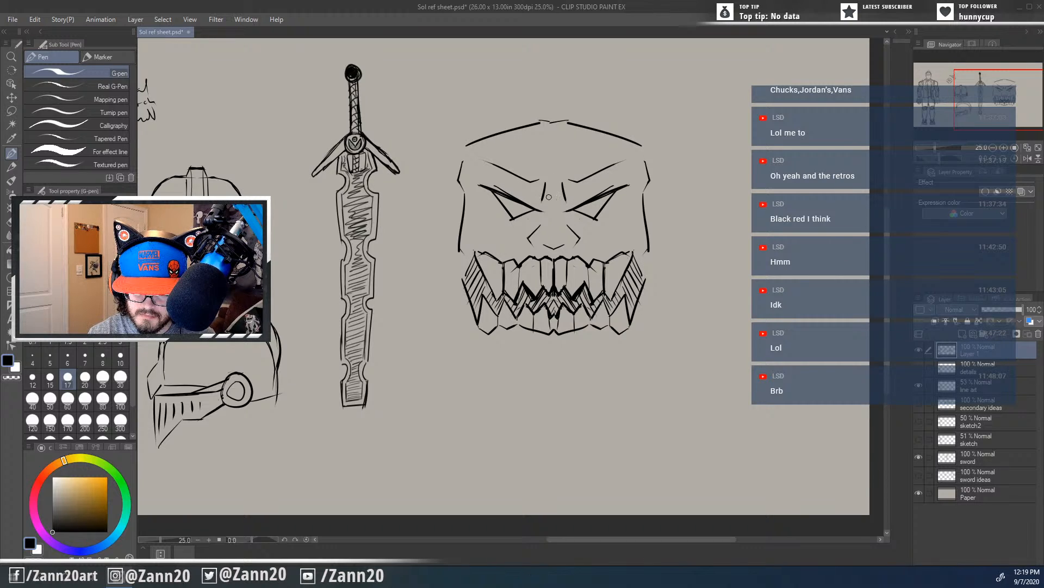
pyautogui.press('p')
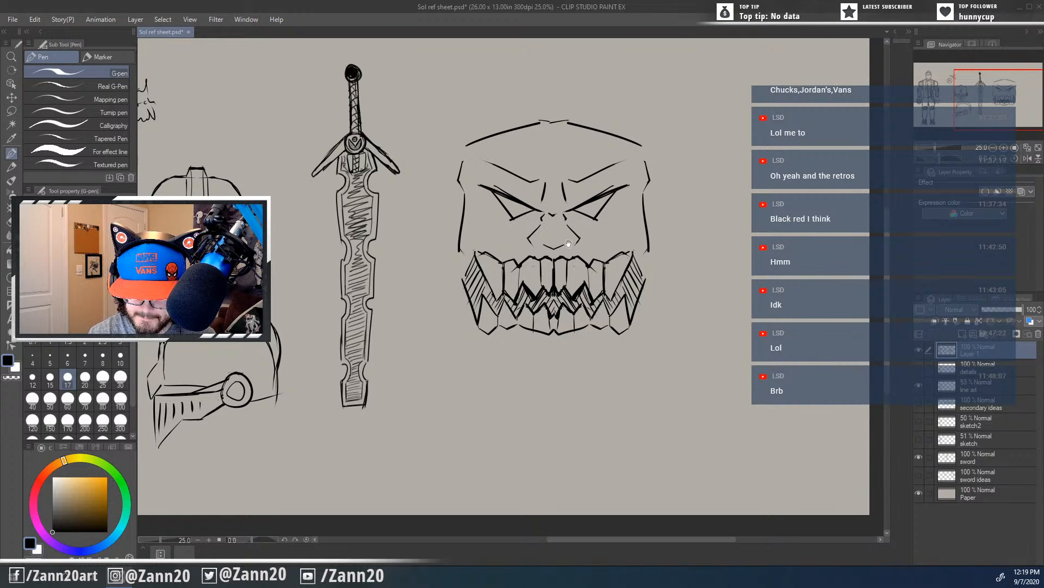
pyautogui.moveTo(542, 235); pyautogui.dragTo(546, 262)
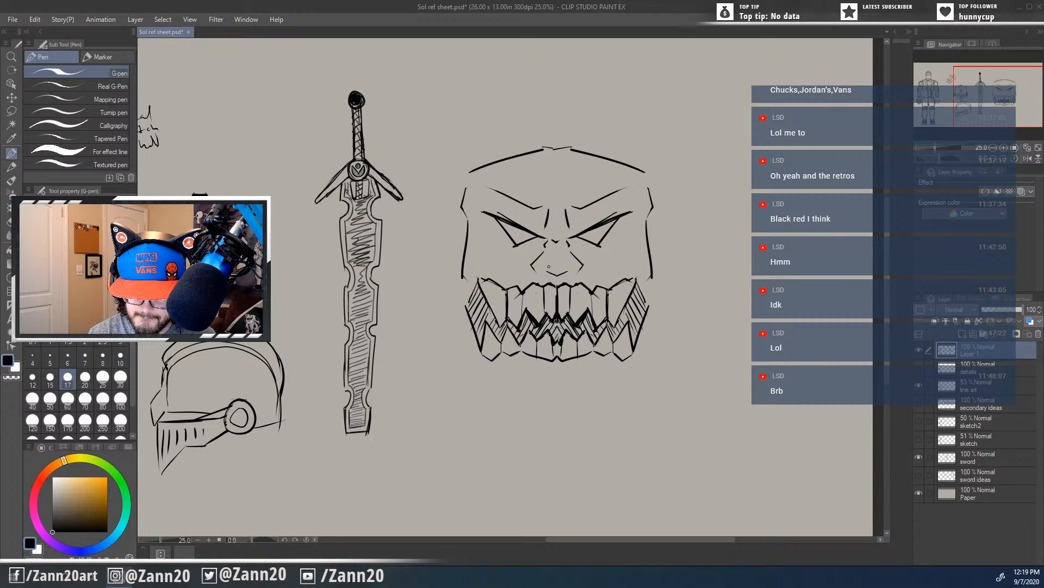
pyautogui.moveTo(549, 267); pyautogui.dragTo(542, 269)
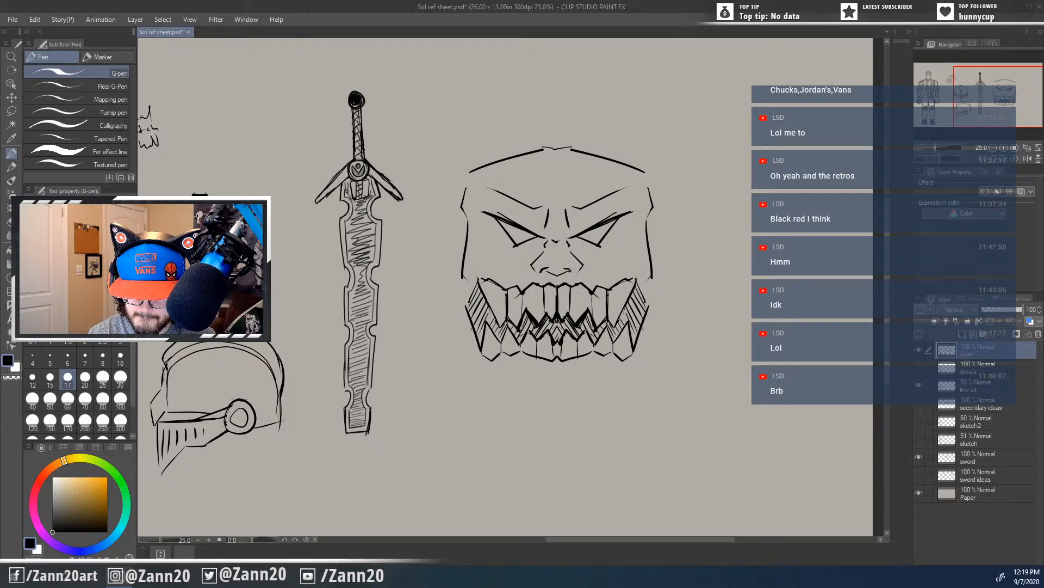
pyautogui.hotkey('ctrl', 'z')
pyautogui.hotkey('ctrl', 'z')
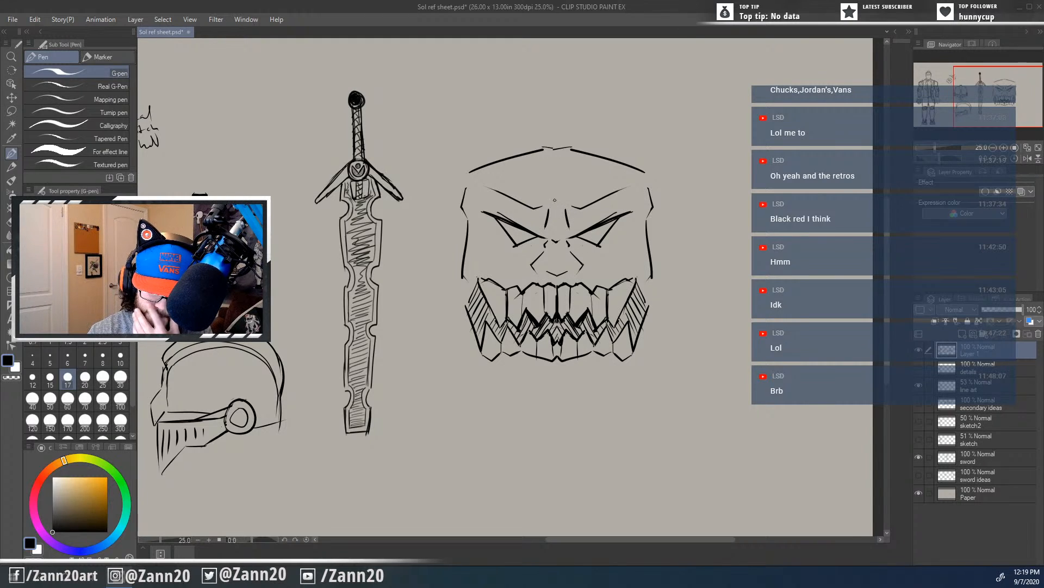
# Step: Draw a small V-shaped crease between the inner ends of the brows, above the two short frown lines
pyautogui.moveTo(551, 204); pyautogui.dragTo(561, 205)
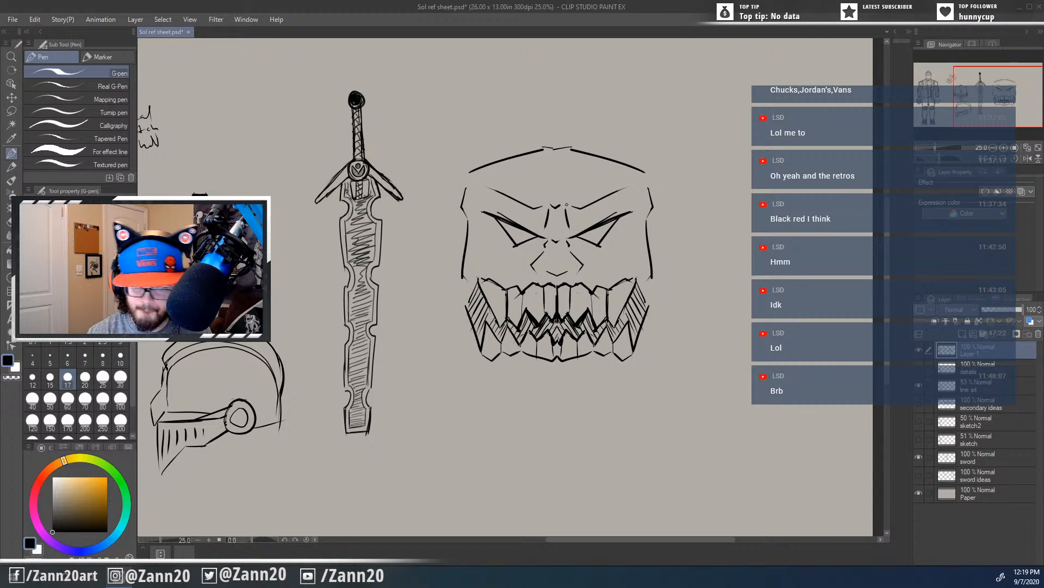
pyautogui.moveTo(568, 334); pyautogui.dragTo(575, 377)
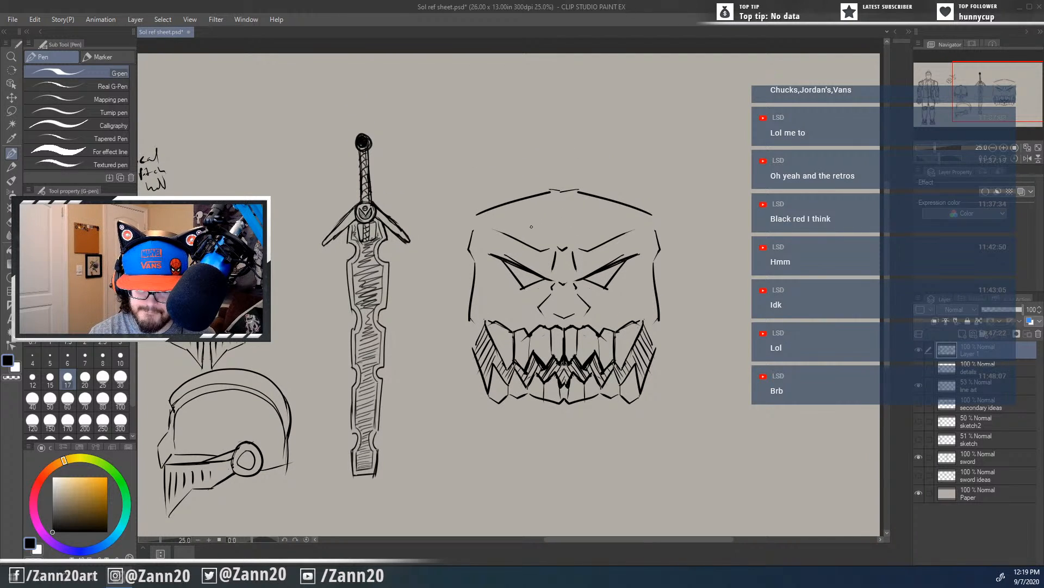
pyautogui.moveTo(565, 354); pyautogui.dragTo(560, 293)
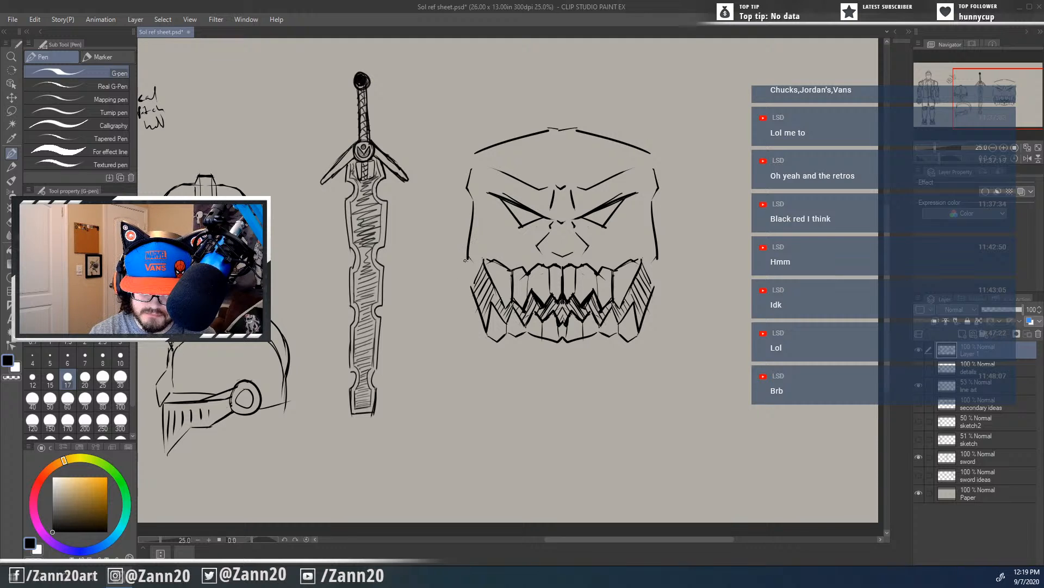
pyautogui.moveTo(574, 381); pyautogui.dragTo(556, 356)
pyautogui.moveTo(450, 228)
pyautogui.mouseDown()
pyautogui.moveTo(419, 243)
pyautogui.moveTo(435, 300)
pyautogui.moveTo(451, 325)
pyautogui.moveTo(464, 315)
pyautogui.mouseUp()
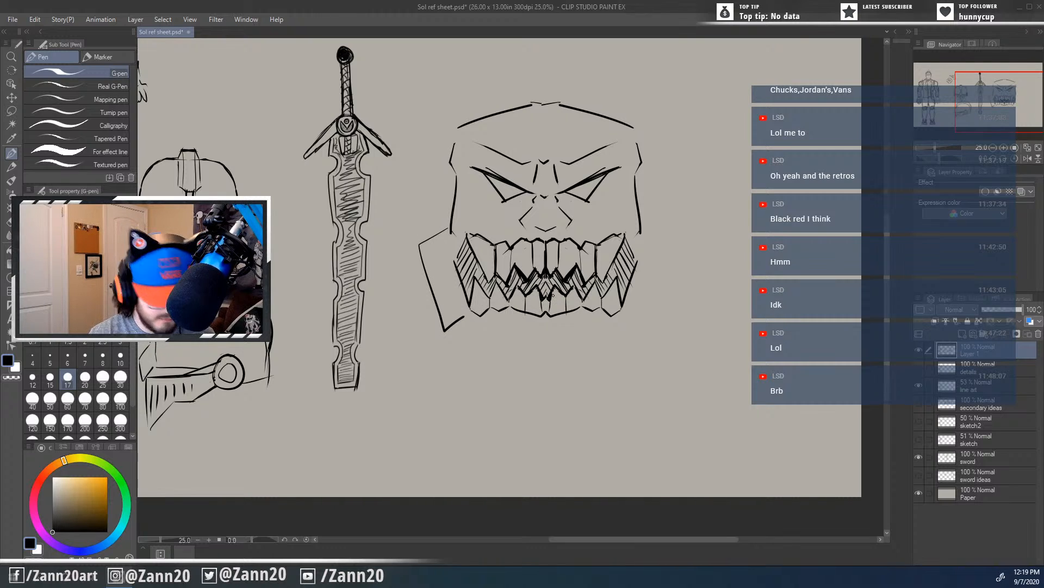
pyautogui.hotkey('ctrl', 'z')
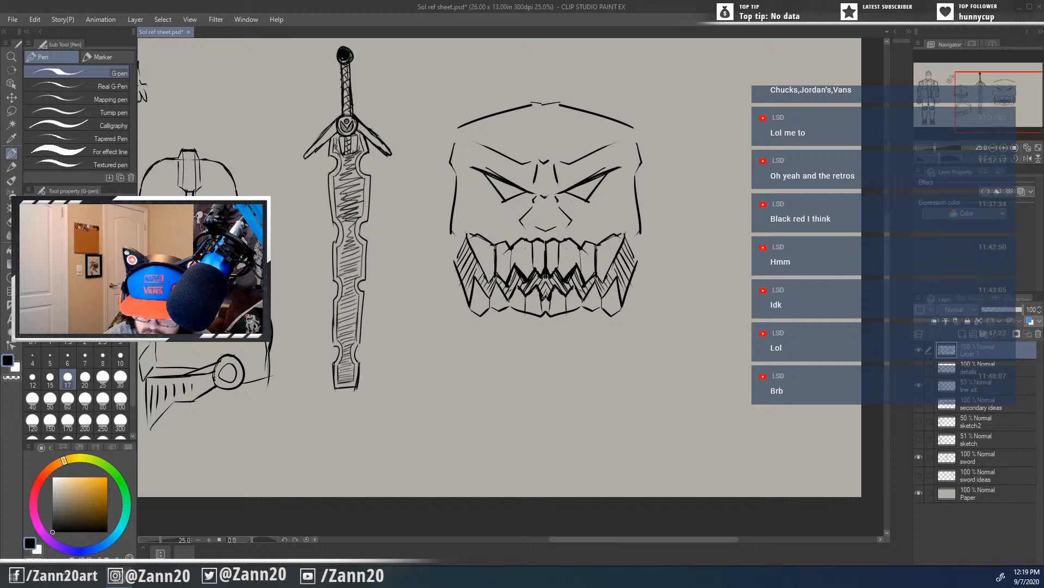
pyautogui.moveTo(543, 293); pyautogui.dragTo(550, 311)
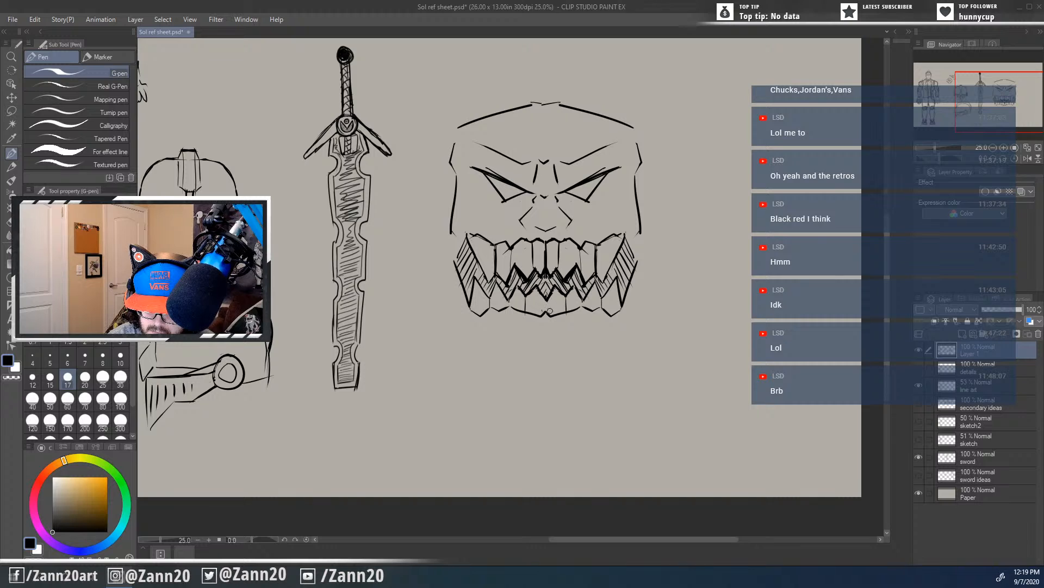
pyautogui.press('p')
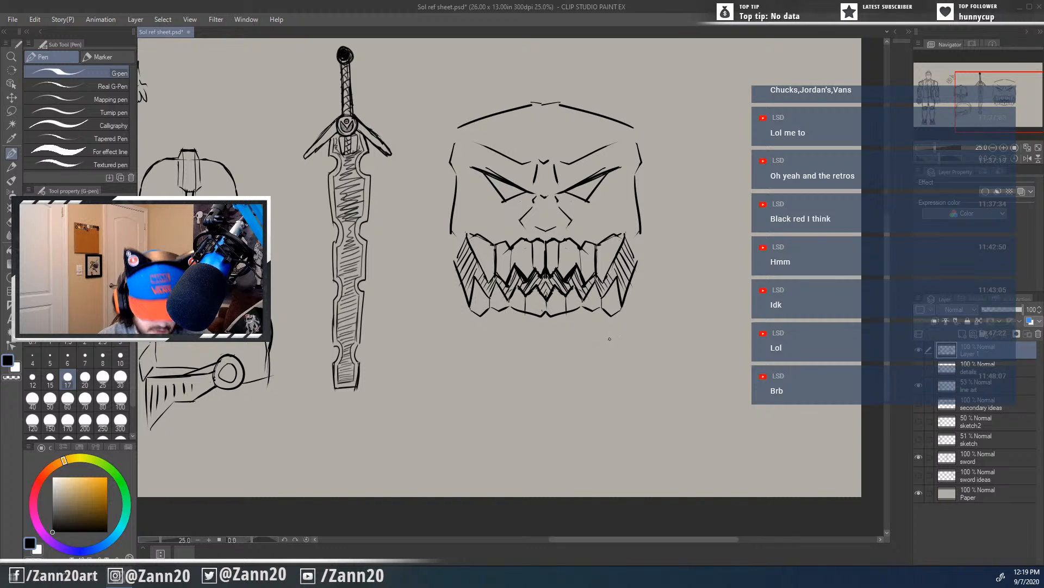
# Step: Lasso the mask's teeth, scale them down, centre them below the nose, and clear the selection
pyautogui.press('m')
pyautogui.moveTo(617, 218)
pyautogui.mouseDown()
pyautogui.moveTo(646, 257)
pyautogui.moveTo(632, 325)
pyautogui.moveTo(479, 356)
pyautogui.moveTo(426, 272)
pyautogui.moveTo(465, 224)
pyautogui.moveTo(571, 234)
pyautogui.moveTo(625, 220)
pyautogui.moveTo(612, 239)
pyautogui.mouseUp()
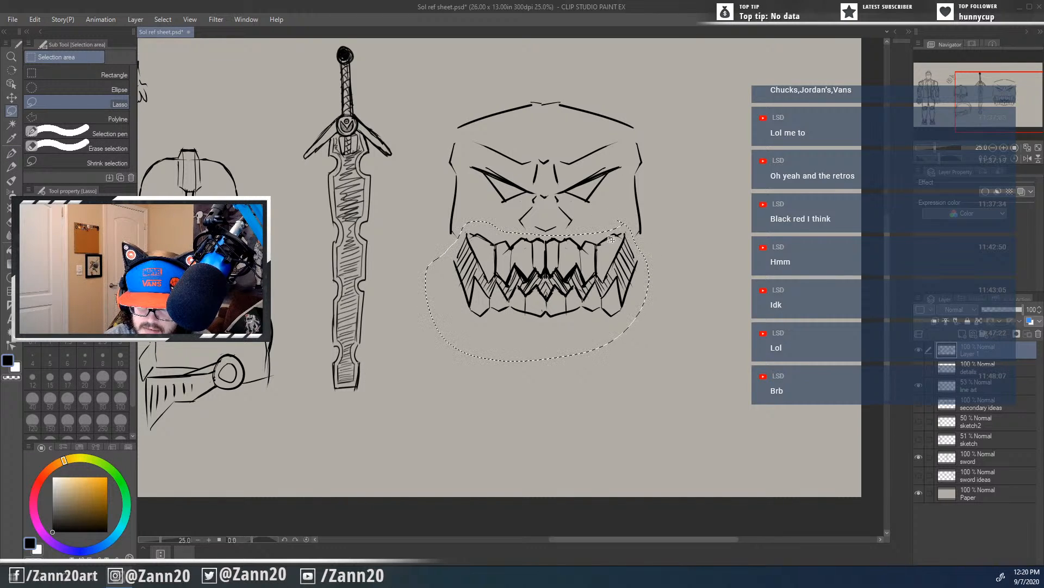
pyautogui.hotkey('ctrl', 't')
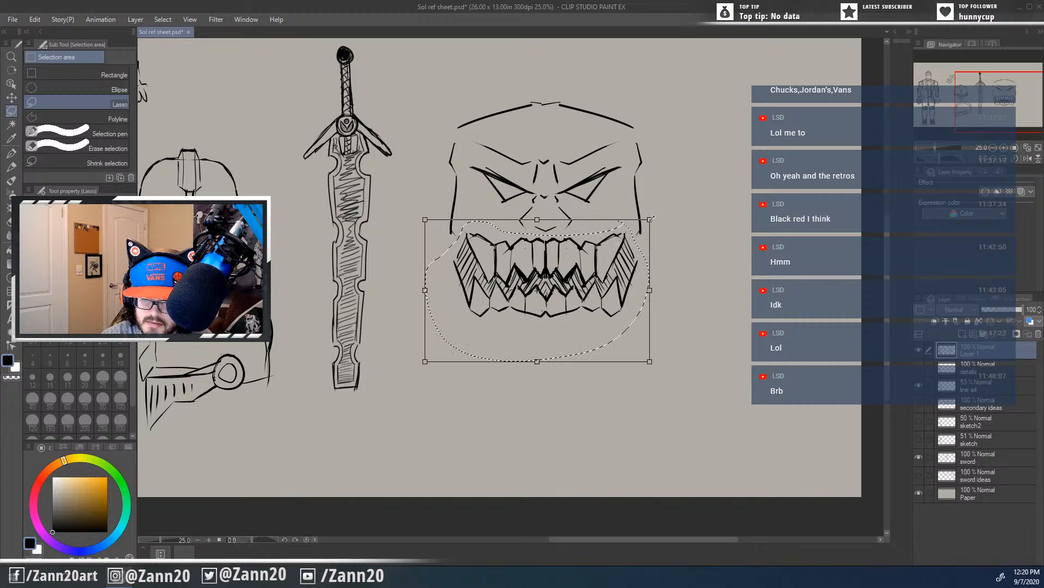
pyautogui.moveTo(651, 219); pyautogui.dragTo(623, 237)
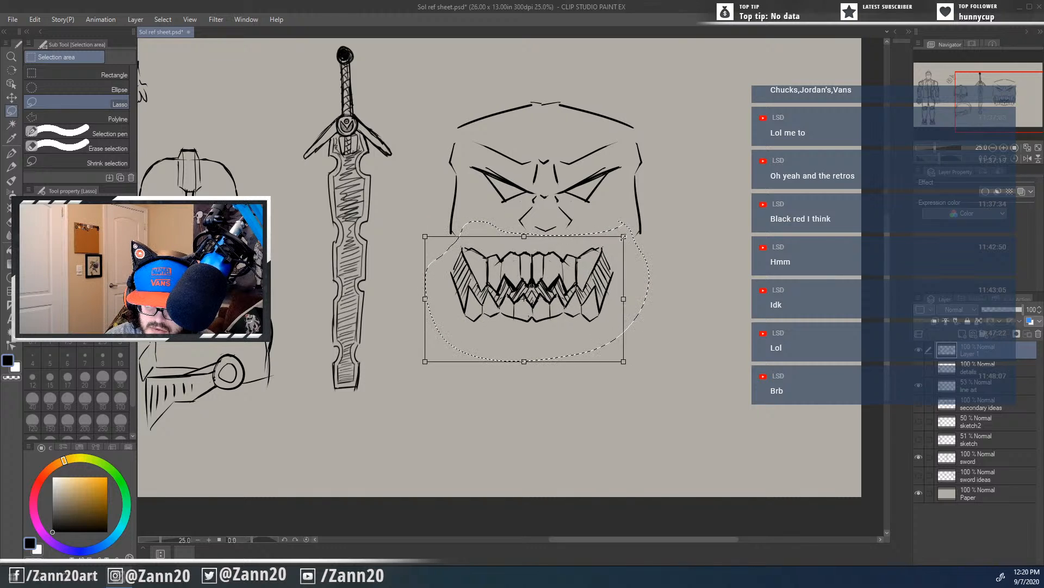
pyautogui.moveTo(573, 305); pyautogui.dragTo(563, 313)
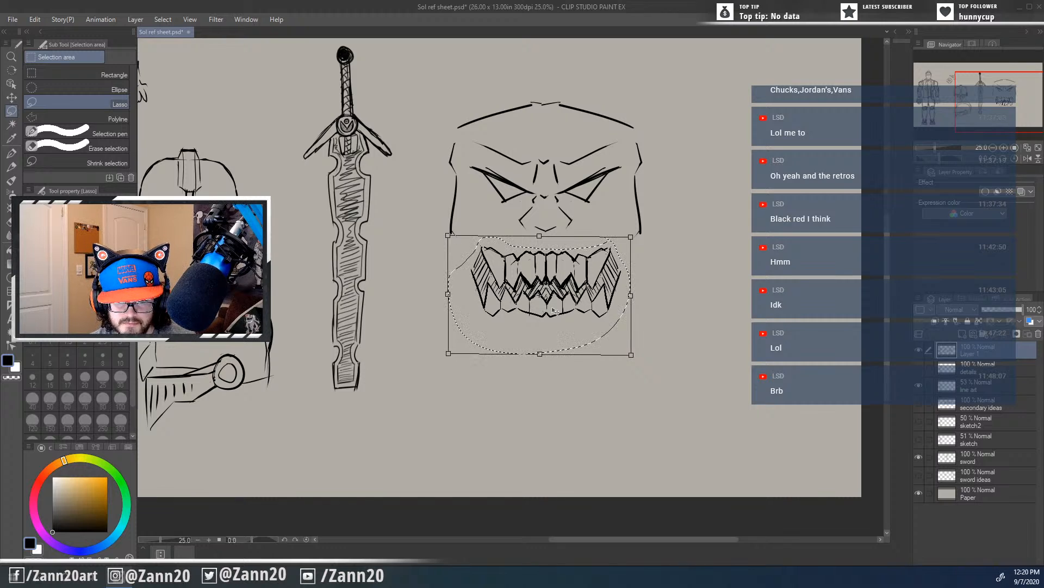
pyautogui.press('Return')
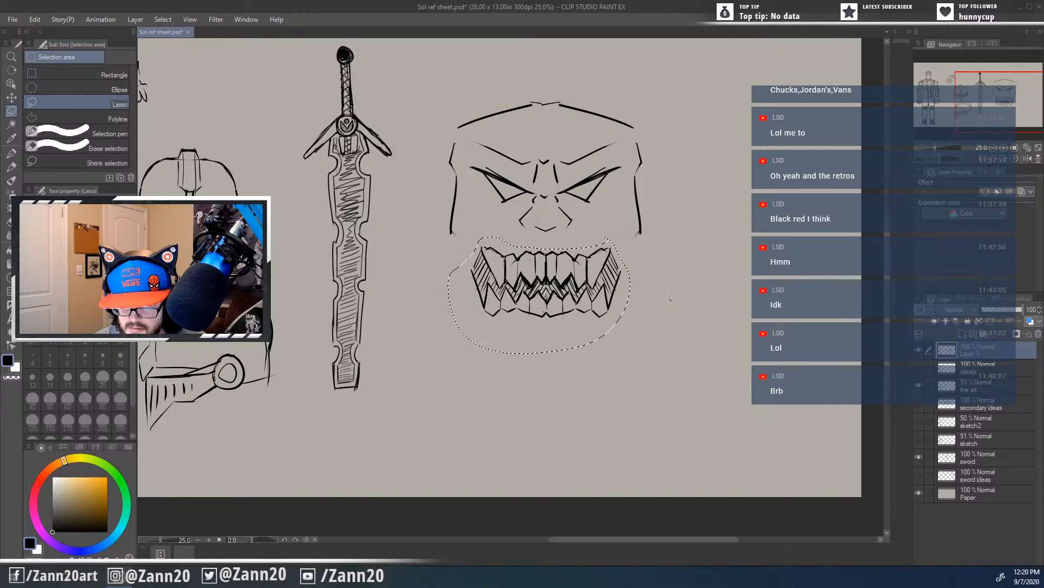
pyautogui.click(668, 299)
# Step: Draw the lower jaw around the teeth with slanted sides, a notched line below the teeth, and a broken chin line
pyautogui.press('p')
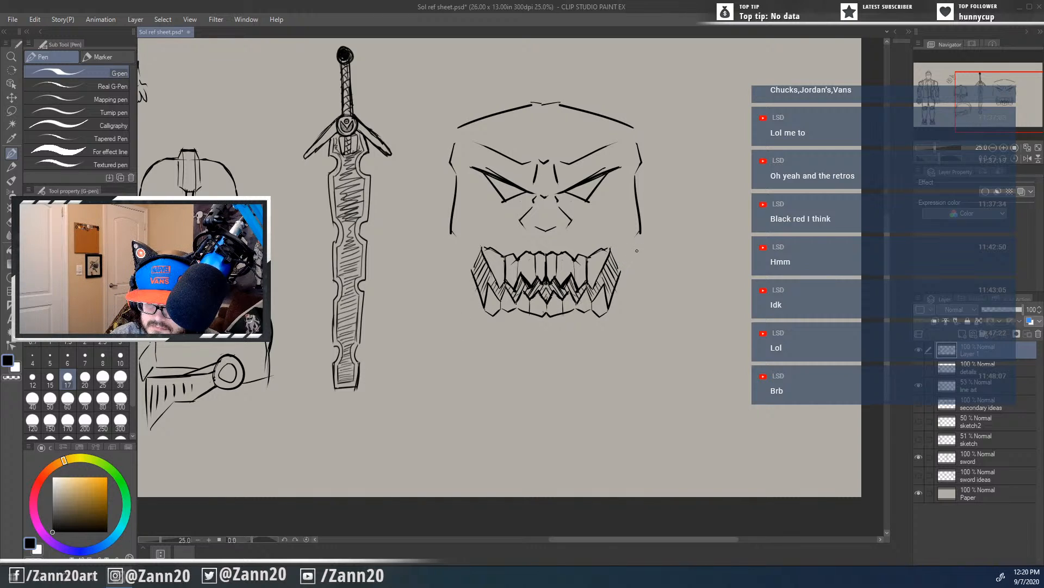
pyautogui.moveTo(637, 251)
pyautogui.mouseDown()
pyautogui.moveTo(605, 334)
pyautogui.moveTo(515, 341)
pyautogui.mouseUp()
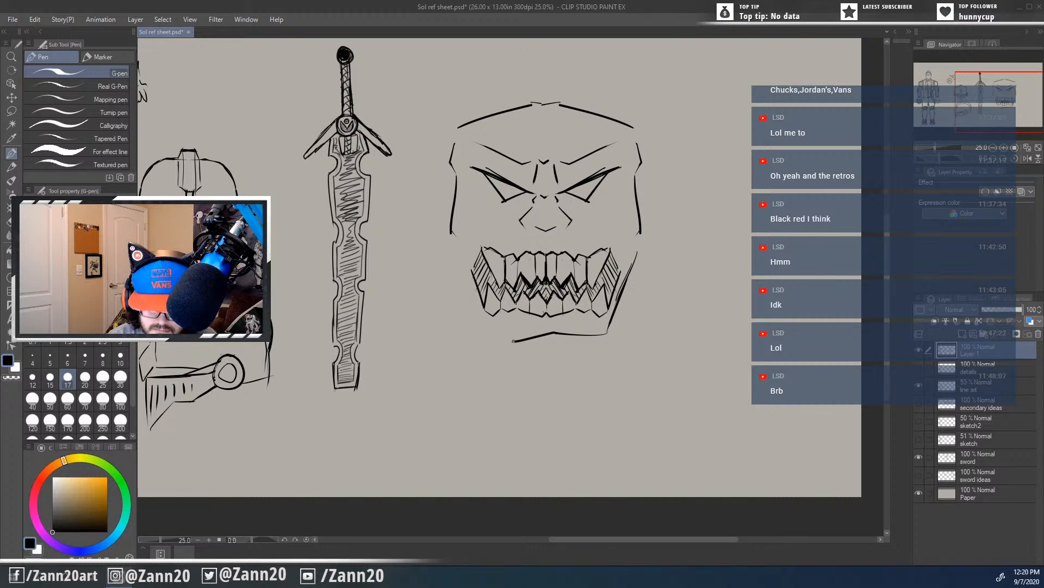
pyautogui.hotkey('ctrl', 'z')
pyautogui.hotkey('ctrl', 'z')
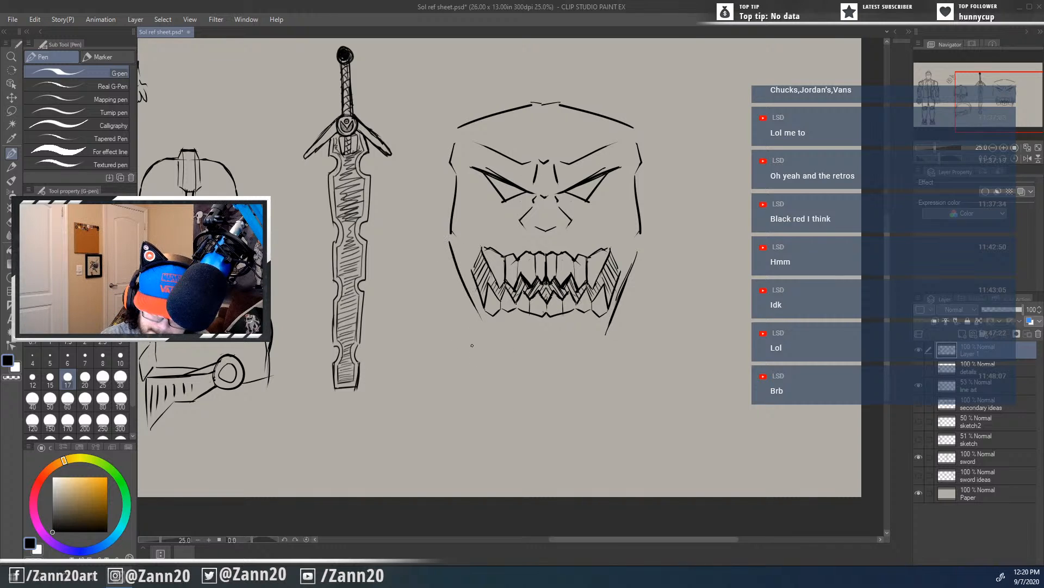
pyautogui.moveTo(448, 249); pyautogui.dragTo(478, 348)
pyautogui.hotkey('ctrl', 'z')
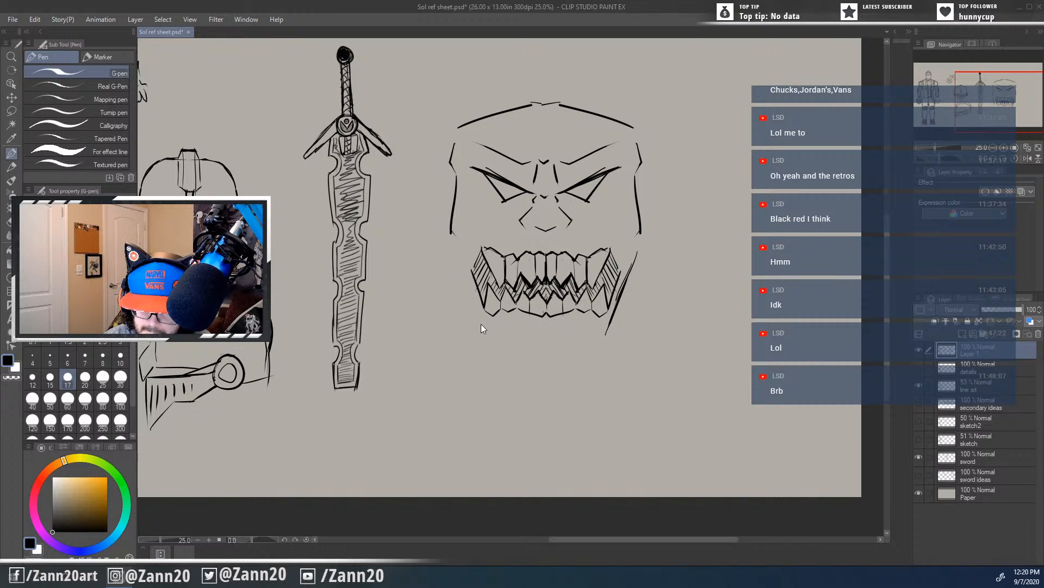
pyautogui.moveTo(448, 247)
pyautogui.mouseDown()
pyautogui.moveTo(481, 344)
pyautogui.moveTo(459, 262)
pyautogui.moveTo(482, 341)
pyautogui.moveTo(606, 340)
pyautogui.moveTo(537, 390)
pyautogui.moveTo(456, 359)
pyautogui.moveTo(565, 356)
pyautogui.mouseUp()
pyautogui.hotkey('ctrl', 'z')
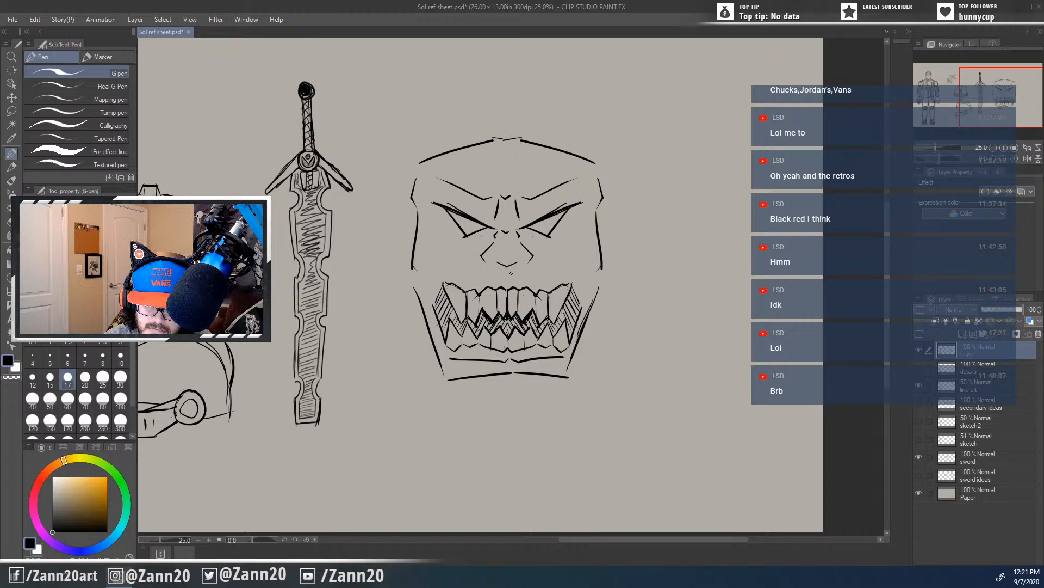
# Step: Draw a notched, nearly horizontal upper-lip line between the nose and the upper teeth
pyautogui.moveTo(507, 278); pyautogui.dragTo(436, 271)
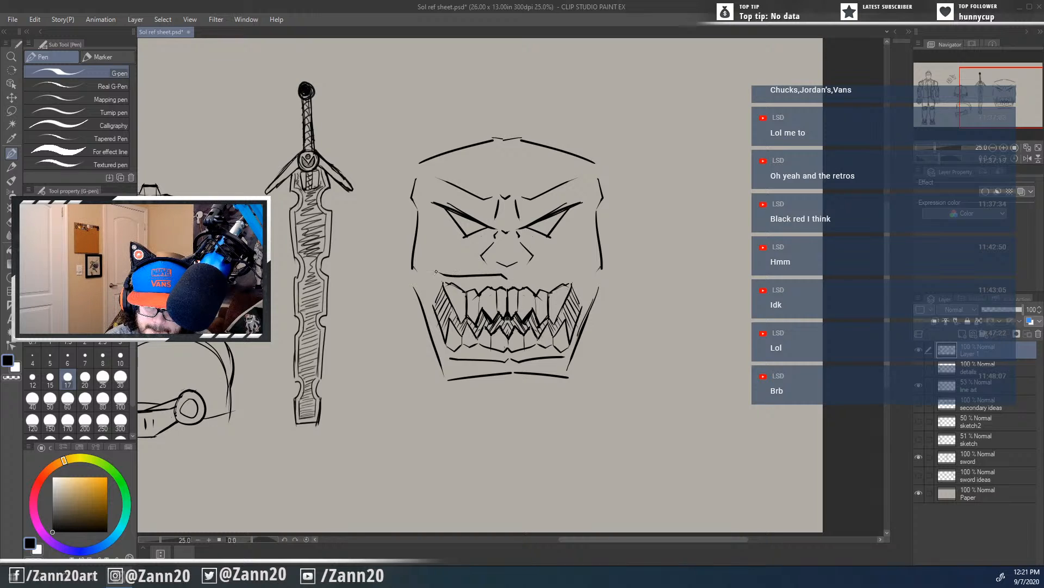
pyautogui.moveTo(510, 279); pyautogui.dragTo(587, 275)
pyautogui.hotkey('ctrl', 'z')
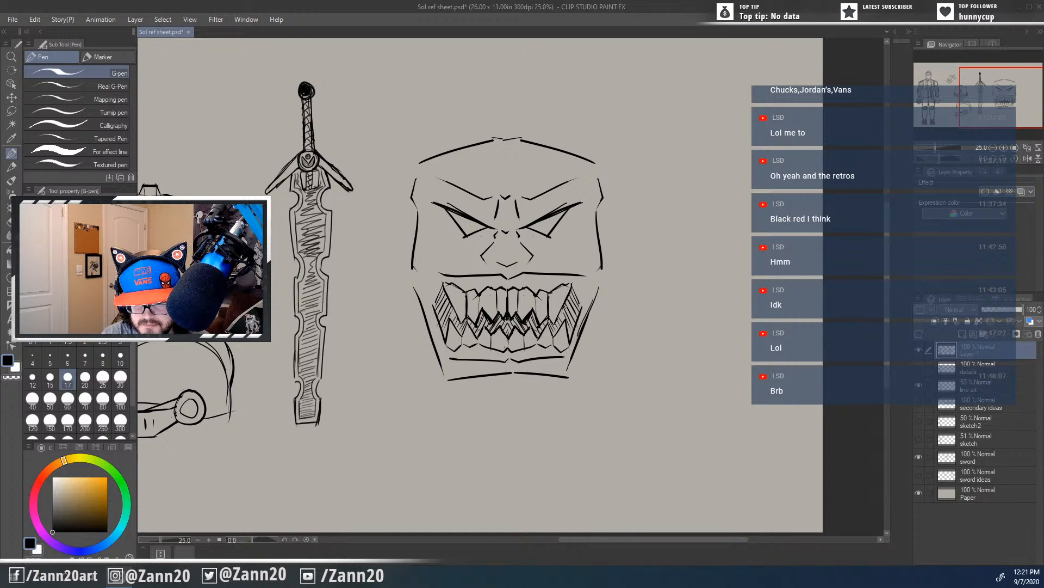
pyautogui.moveTo(565, 306)
pyautogui.mouseDown()
pyautogui.moveTo(637, 415)
pyautogui.moveTo(683, 399)
pyautogui.moveTo(718, 441)
pyautogui.moveTo(685, 427)
pyautogui.mouseUp()
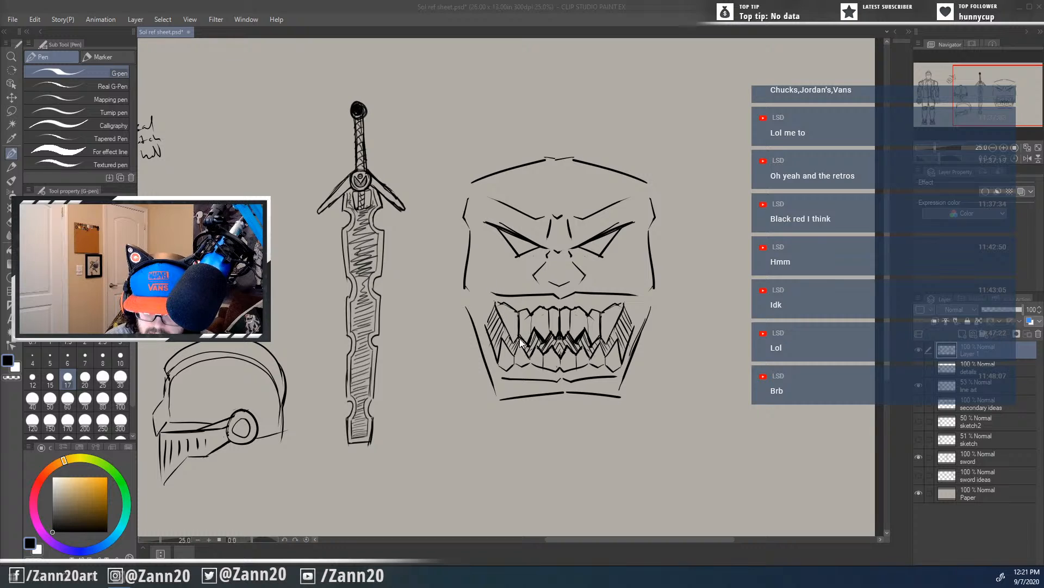
# Step: Erase both halves of the upper-lip line between the nose and the teeth
pyautogui.press('e')
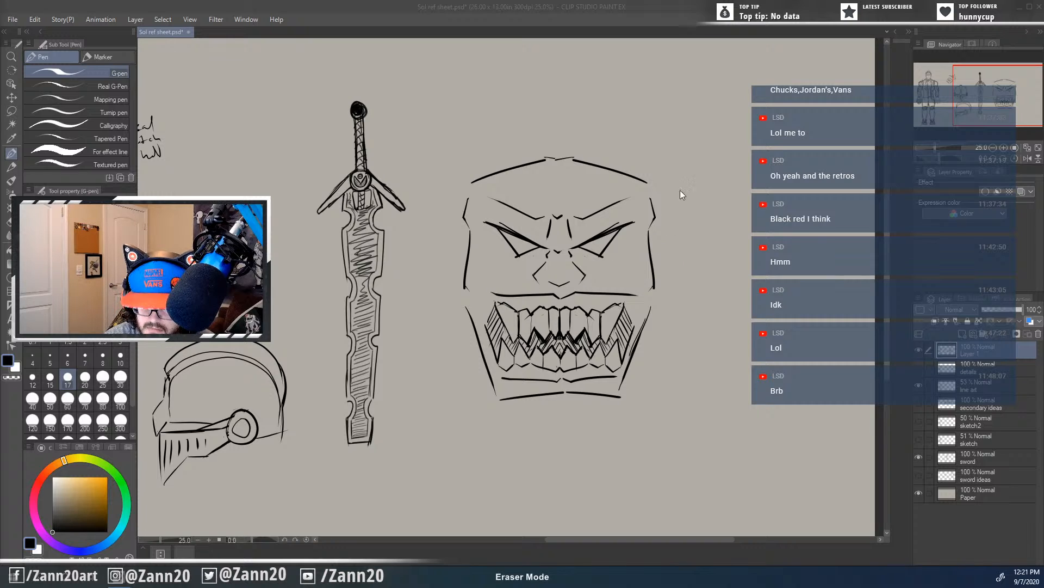
pyautogui.moveTo(578, 294); pyautogui.dragTo(639, 294)
pyautogui.moveTo(557, 294); pyautogui.dragTo(489, 293)
# Step: Draw a straight line across the tops of the upper teeth and erase the jagged tooth tops above it
pyautogui.press('c')
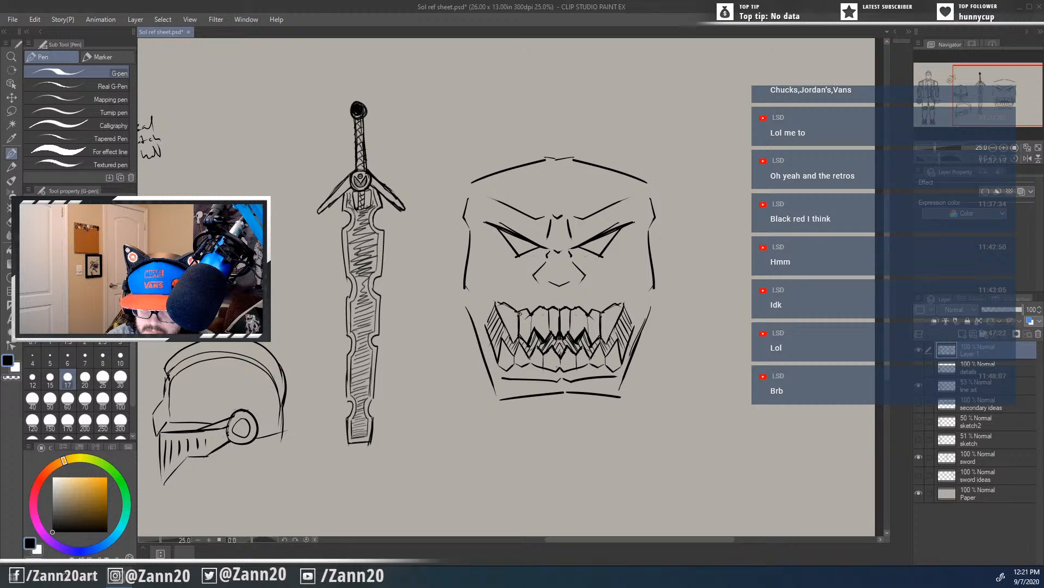
pyautogui.moveTo(520, 315); pyautogui.dragTo(605, 315)
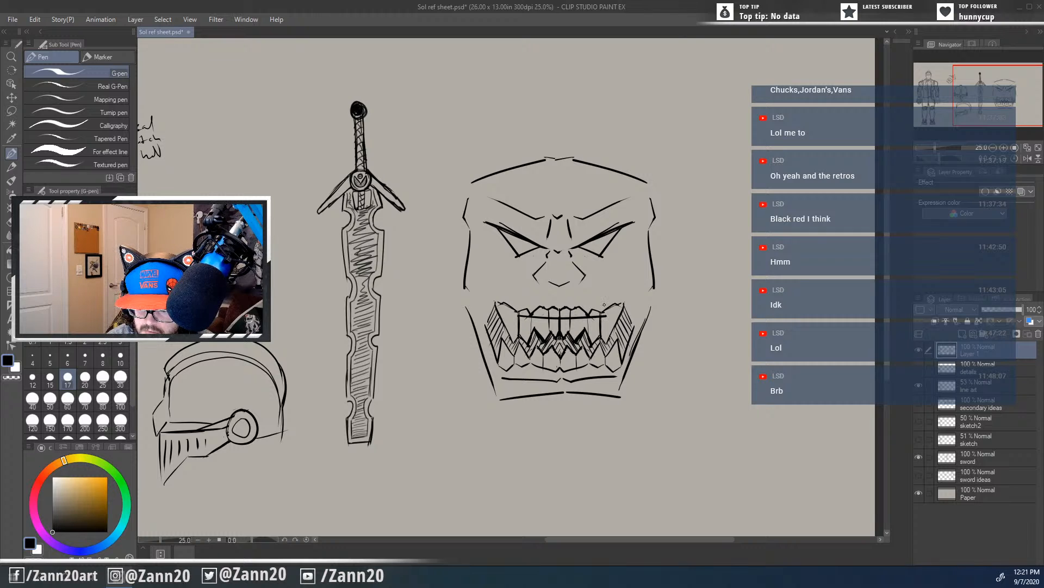
pyautogui.press('e')
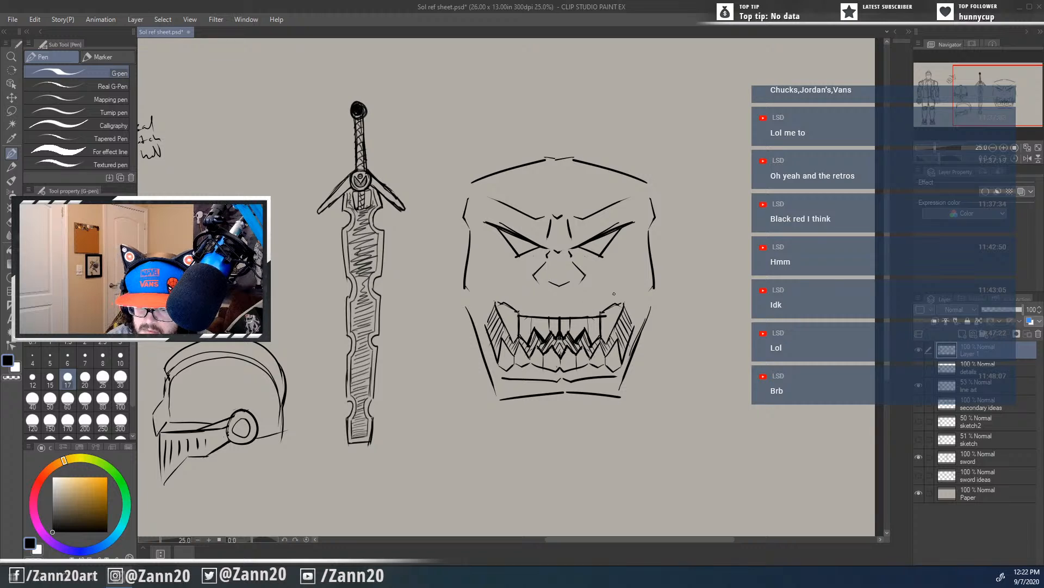
# Step: Extend the upper tooth line diagonally up to both mouth corners and erase the leftover jagged edges there
pyautogui.press('p')
pyautogui.moveTo(601, 316); pyautogui.dragTo(625, 296)
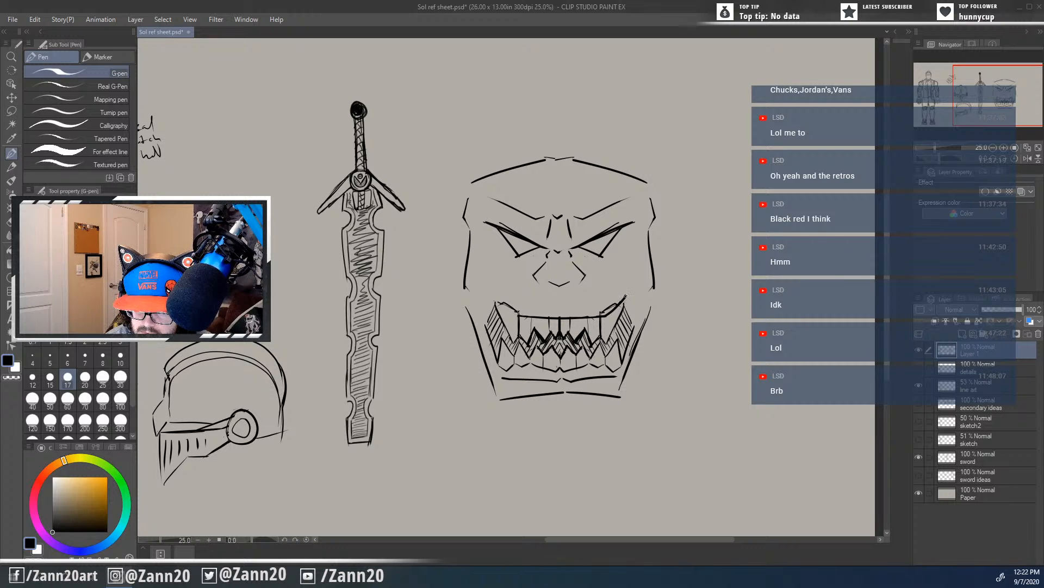
pyautogui.moveTo(523, 315); pyautogui.dragTo(493, 296)
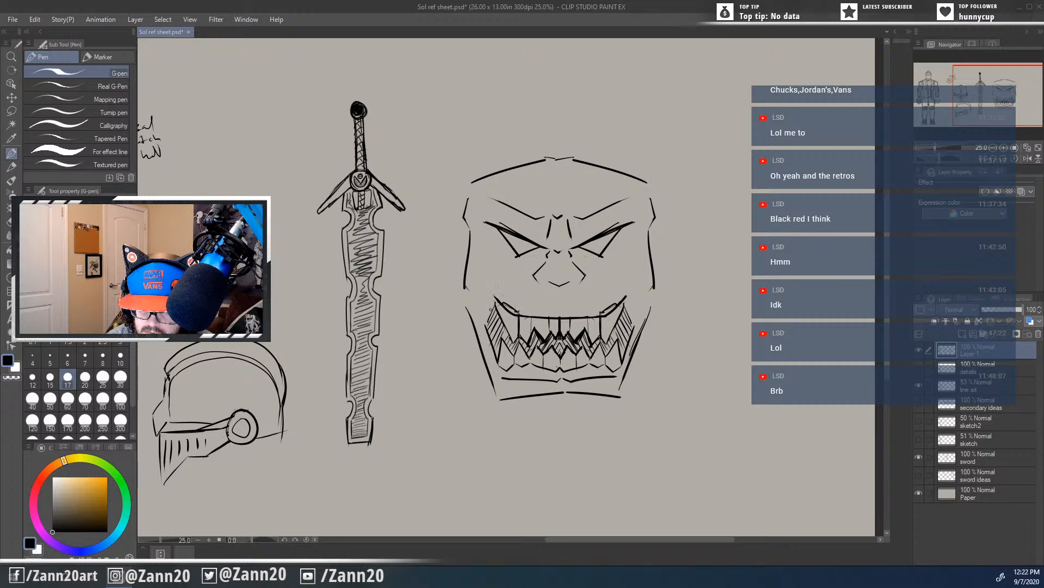
pyautogui.press('e')
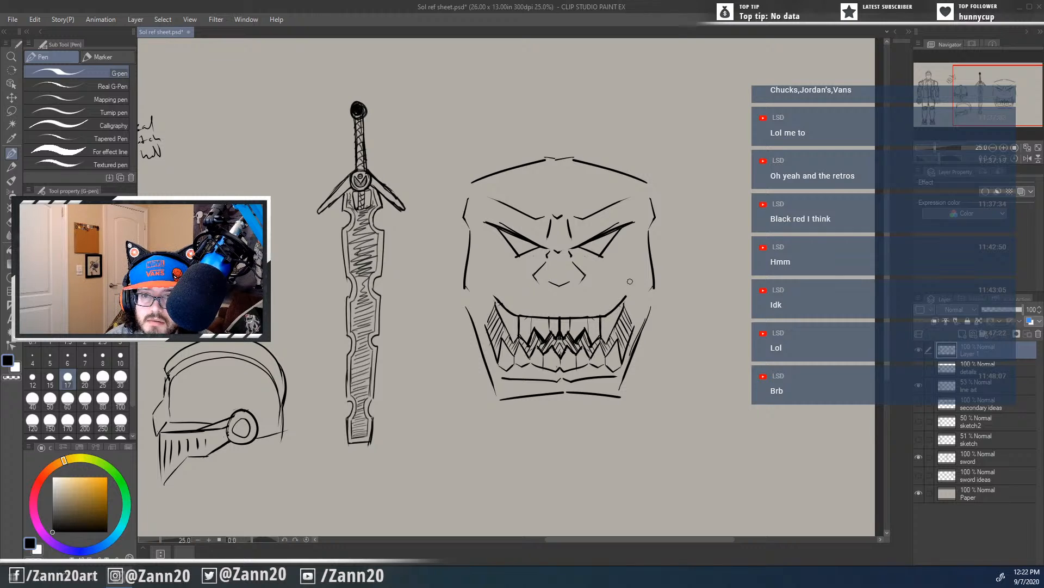
# Step: Thicken the line along the top of the upper teeth out to both raised mouth corners
pyautogui.press('p')
pyautogui.moveTo(520, 317)
pyautogui.mouseDown()
pyautogui.moveTo(605, 317)
pyautogui.moveTo(625, 298)
pyautogui.mouseUp()
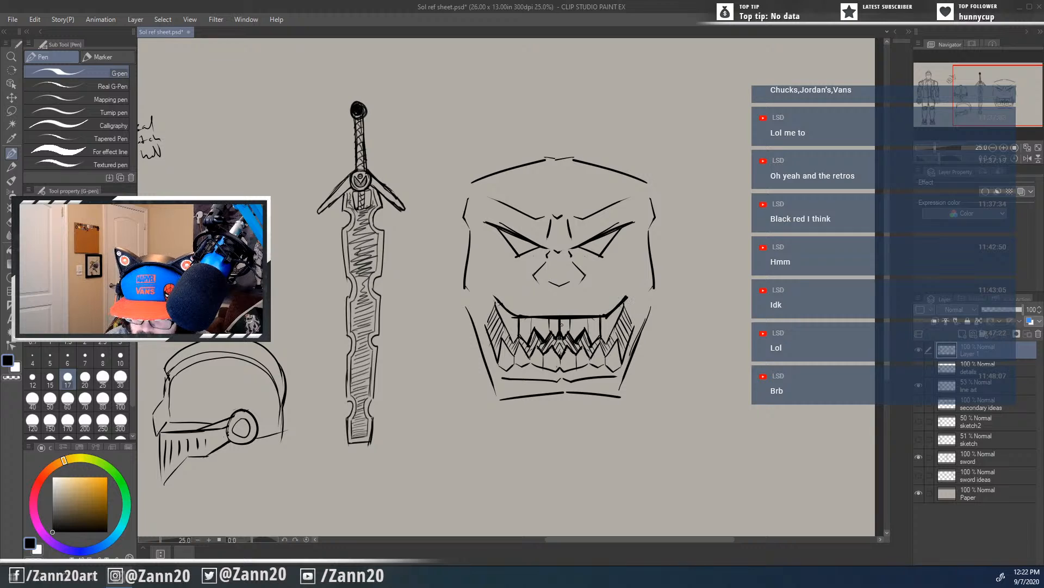
pyautogui.moveTo(516, 316)
pyautogui.mouseDown()
pyautogui.moveTo(492, 296)
pyautogui.moveTo(514, 318)
pyautogui.mouseUp()
pyautogui.moveTo(604, 316)
pyautogui.mouseDown()
pyautogui.moveTo(632, 294)
pyautogui.moveTo(620, 236)
pyautogui.mouseUp()
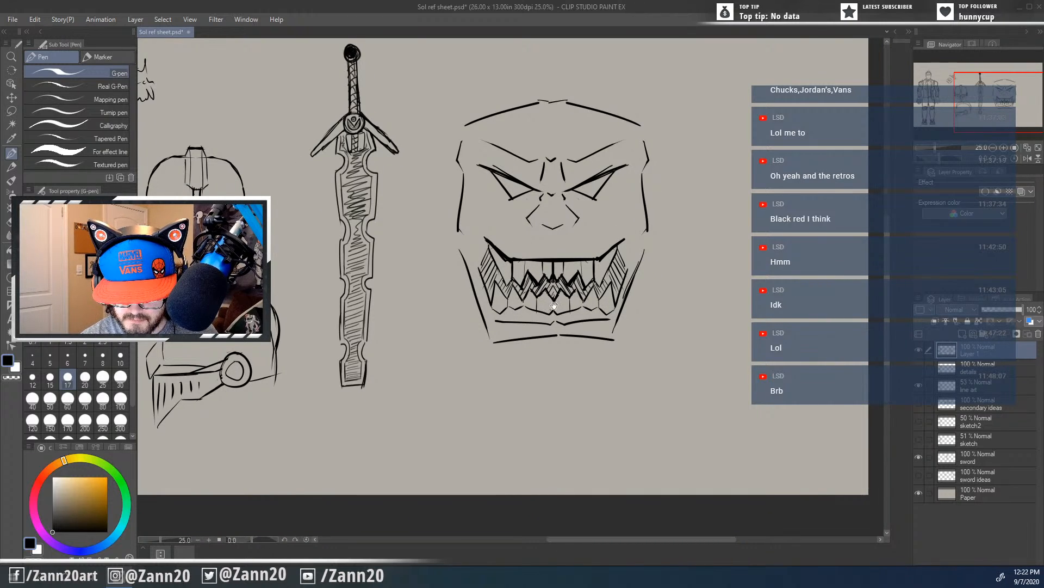
# Step: Draw a bold outer edge down the right side of the teeth, from the mouth corner to the lower teeth
pyautogui.moveTo(556, 304); pyautogui.dragTo(542, 262)
pyautogui.press('p')
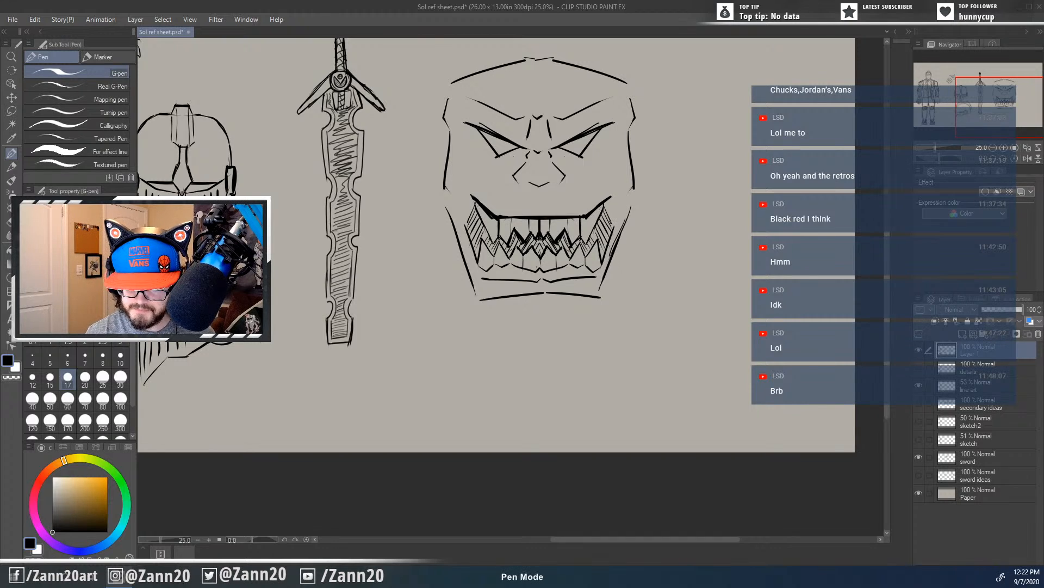
pyautogui.moveTo(613, 196); pyautogui.dragTo(599, 268)
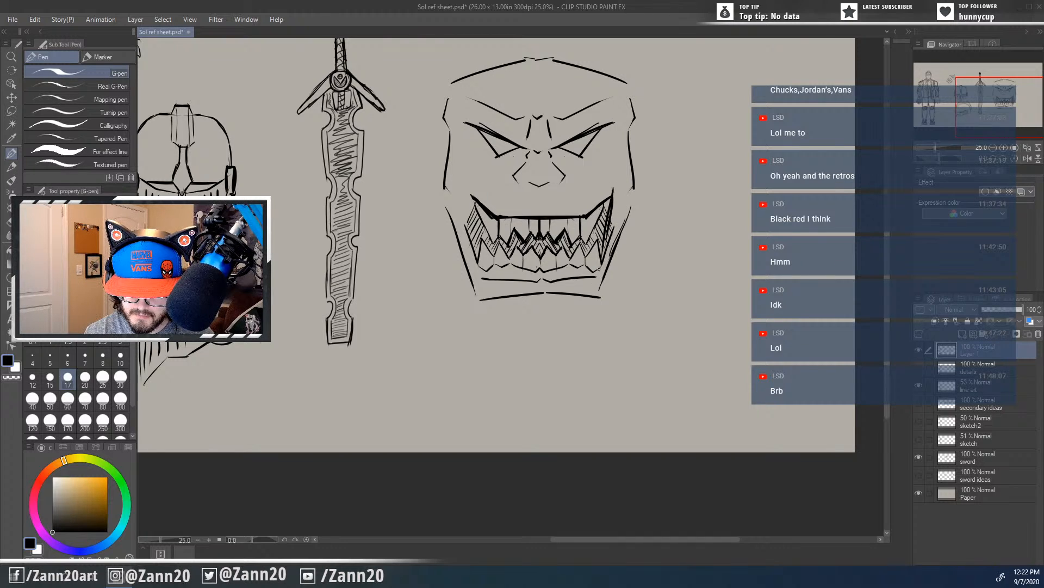
pyautogui.moveTo(612, 208); pyautogui.dragTo(598, 274)
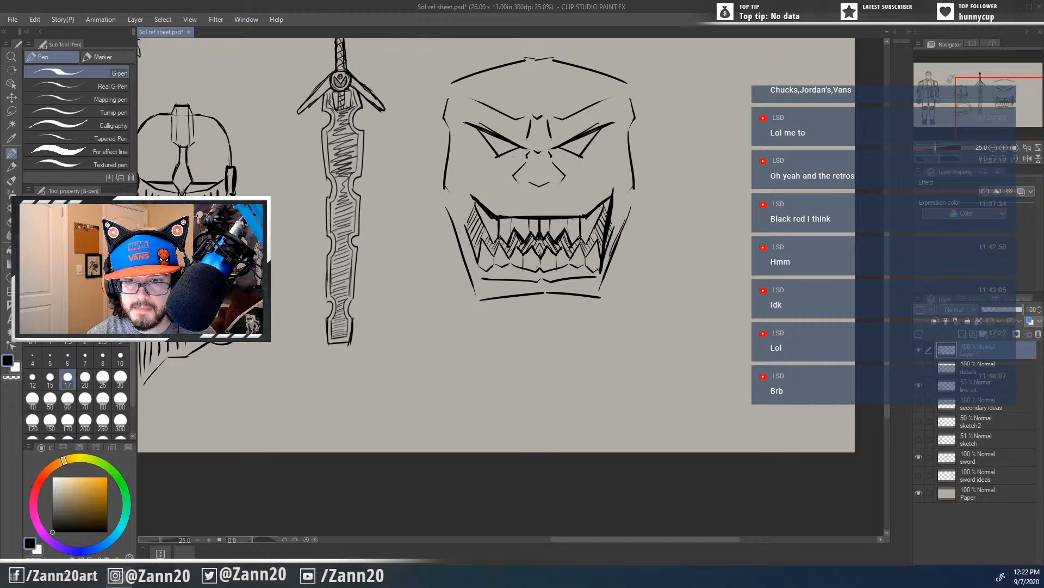
pyautogui.moveTo(600, 269); pyautogui.dragTo(478, 274)
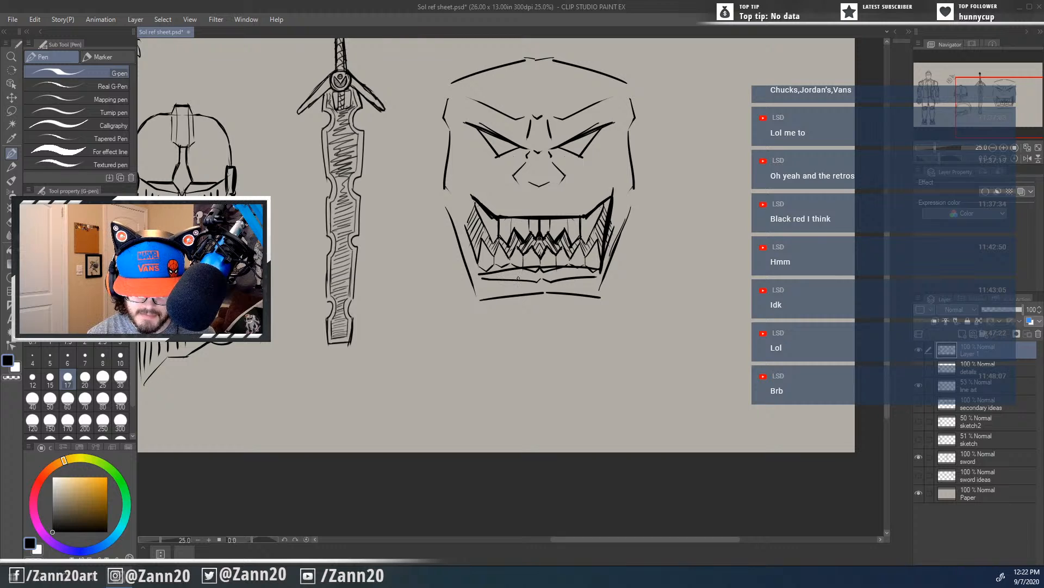
pyautogui.hotkey('ctrl', 'z')
pyautogui.hotkey('ctrl', 'z')
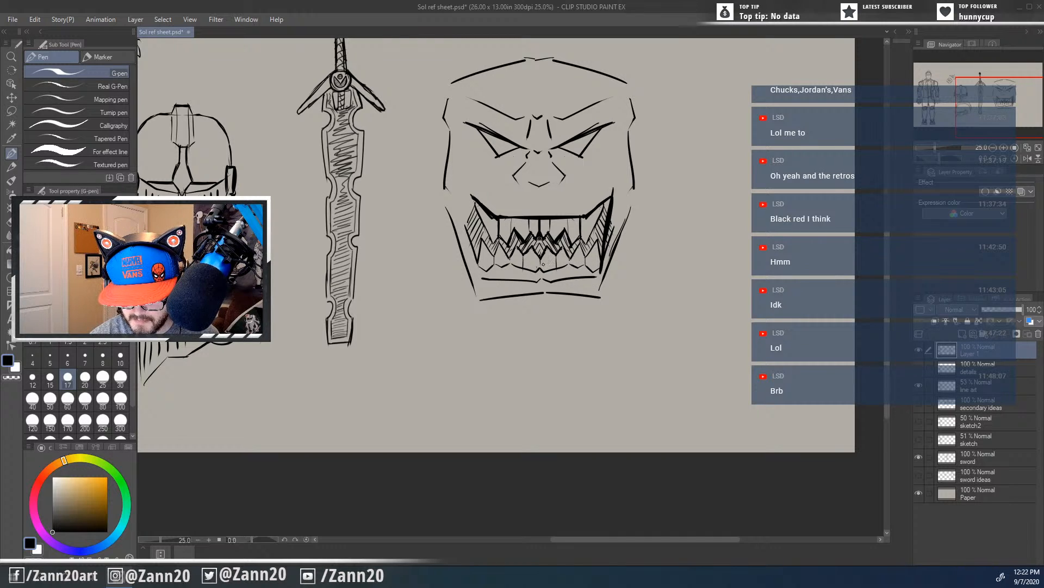
# Step: Outline the base of the right half of the lower teeth and draw a bold outer edge down the left side
pyautogui.moveTo(543, 265); pyautogui.dragTo(602, 271)
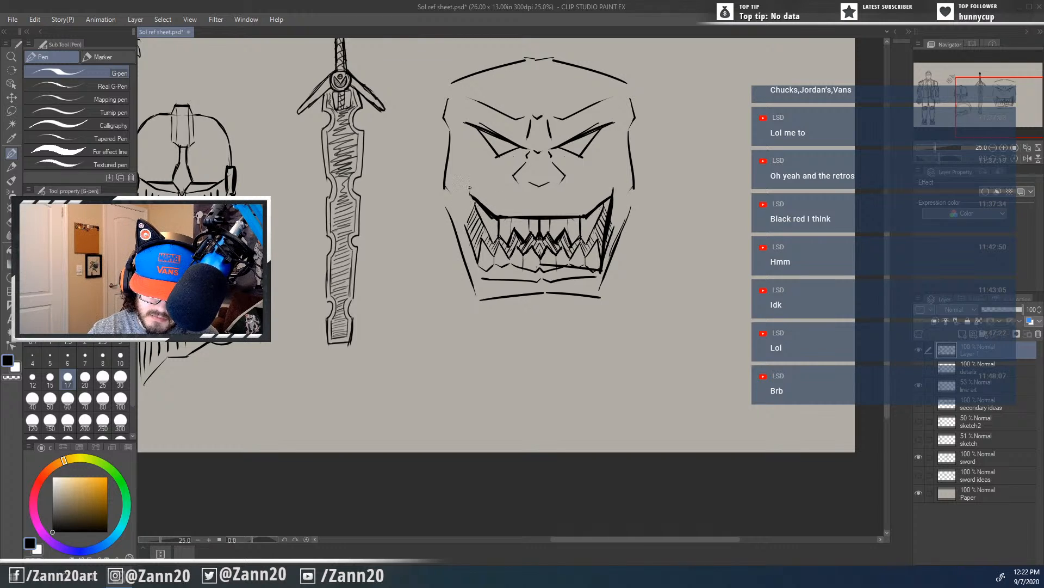
pyautogui.moveTo(470, 184); pyautogui.dragTo(477, 256)
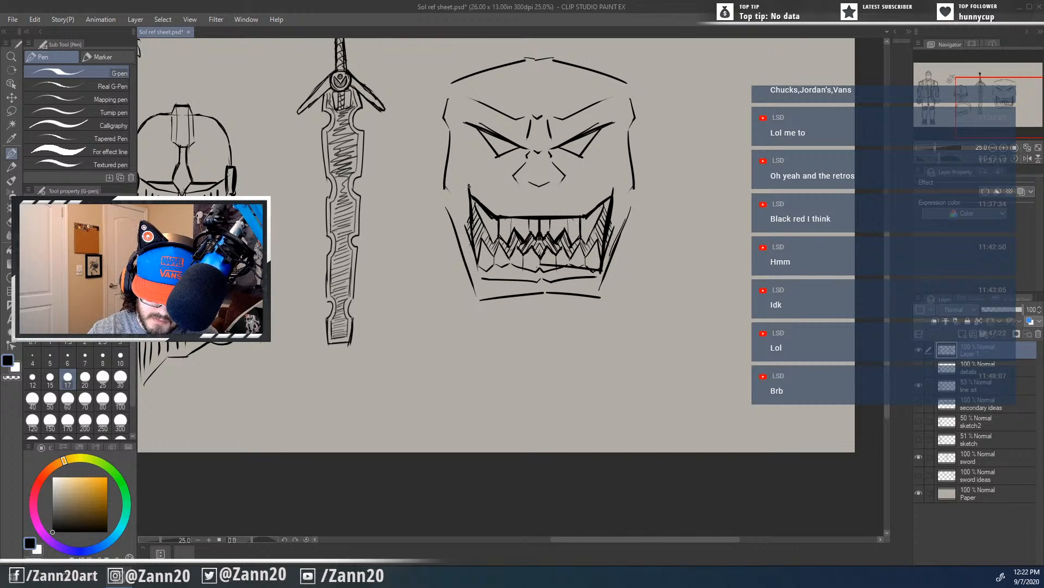
pyautogui.moveTo(469, 186); pyautogui.dragTo(475, 268)
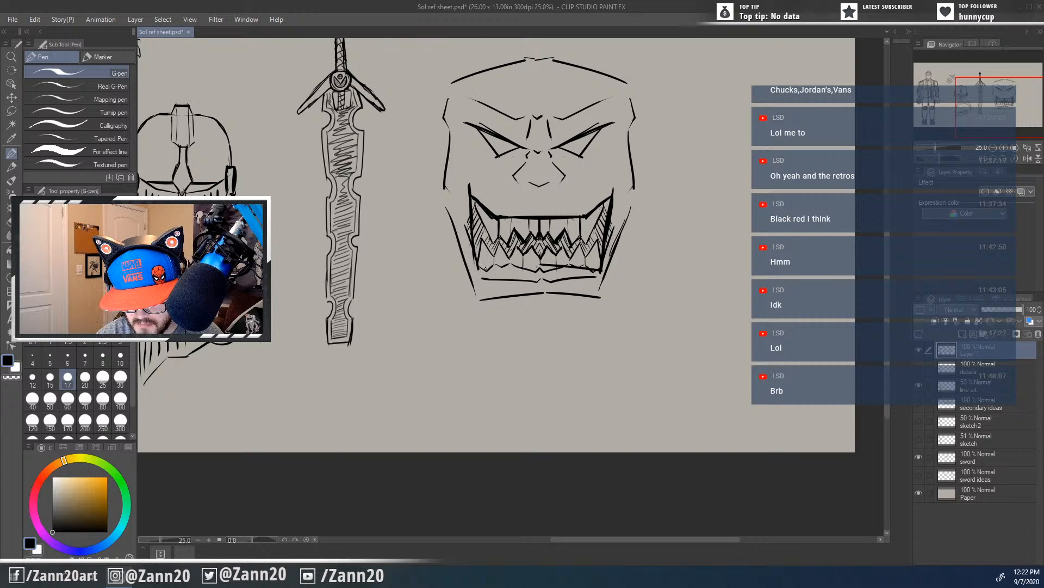
# Step: Finish the bold base outline beneath the lower teeth and erase the stray sketch lines just below it
pyautogui.moveTo(540, 263)
pyautogui.mouseDown()
pyautogui.moveTo(480, 267)
pyautogui.moveTo(528, 271)
pyautogui.moveTo(487, 279)
pyautogui.moveTo(599, 277)
pyautogui.moveTo(562, 279)
pyautogui.mouseUp()
pyautogui.press('e')
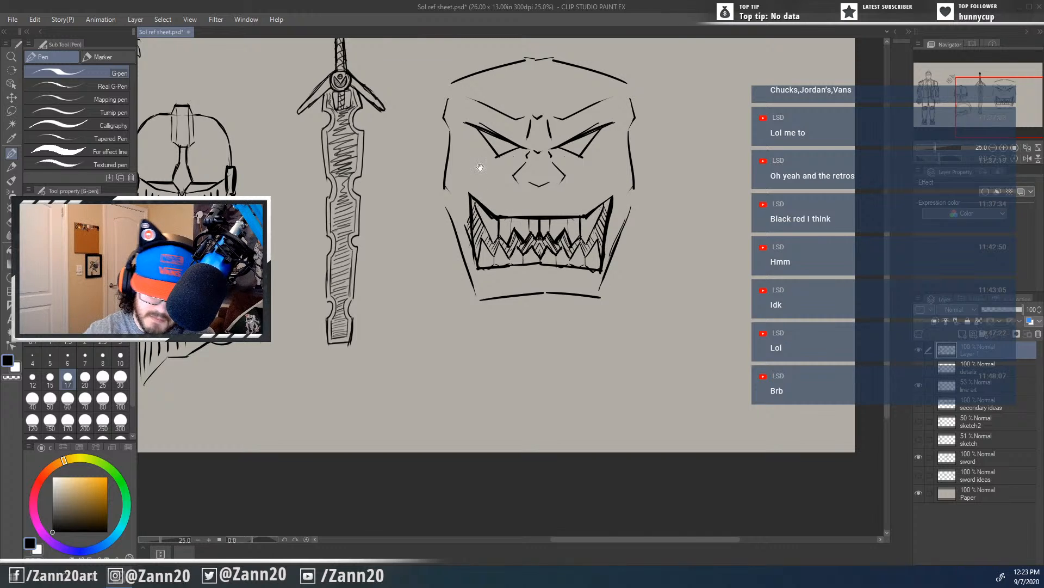
# Step: Draw a bold, wider angular nose outline on the mask, with short bridge lines running up from both nostrils
pyautogui.moveTo(575, 336)
pyautogui.mouseDown()
pyautogui.moveTo(581, 306)
pyautogui.moveTo(580, 386)
pyautogui.mouseUp()
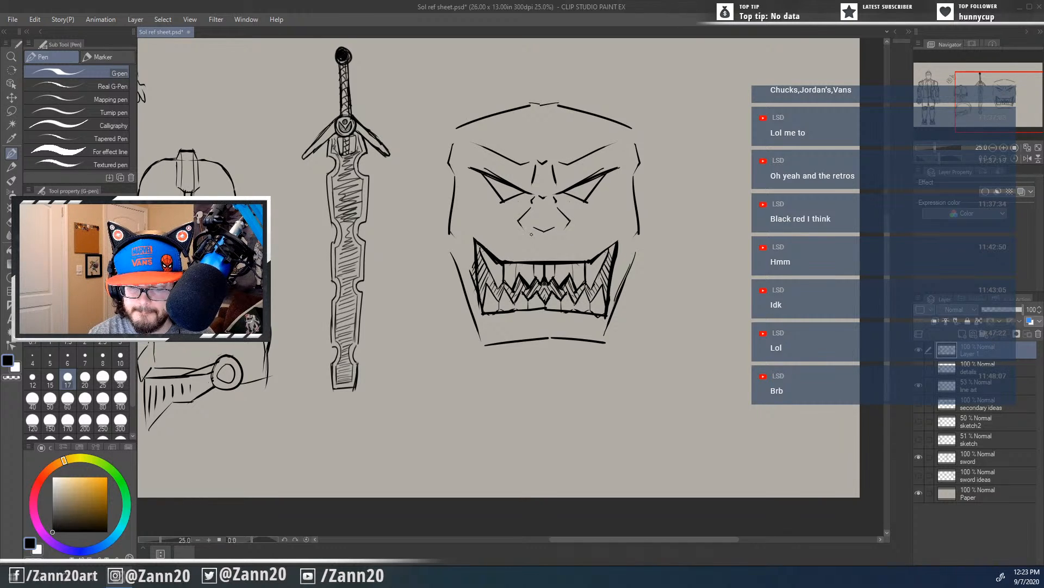
pyautogui.moveTo(520, 232)
pyautogui.mouseDown()
pyautogui.moveTo(547, 249)
pyautogui.moveTo(574, 230)
pyautogui.moveTo(565, 215)
pyautogui.moveTo(570, 227)
pyautogui.moveTo(518, 227)
pyautogui.moveTo(536, 217)
pyautogui.moveTo(540, 226)
pyautogui.moveTo(523, 212)
pyautogui.moveTo(519, 223)
pyautogui.moveTo(559, 207)
pyautogui.moveTo(554, 228)
pyautogui.moveTo(534, 230)
pyautogui.mouseUp()
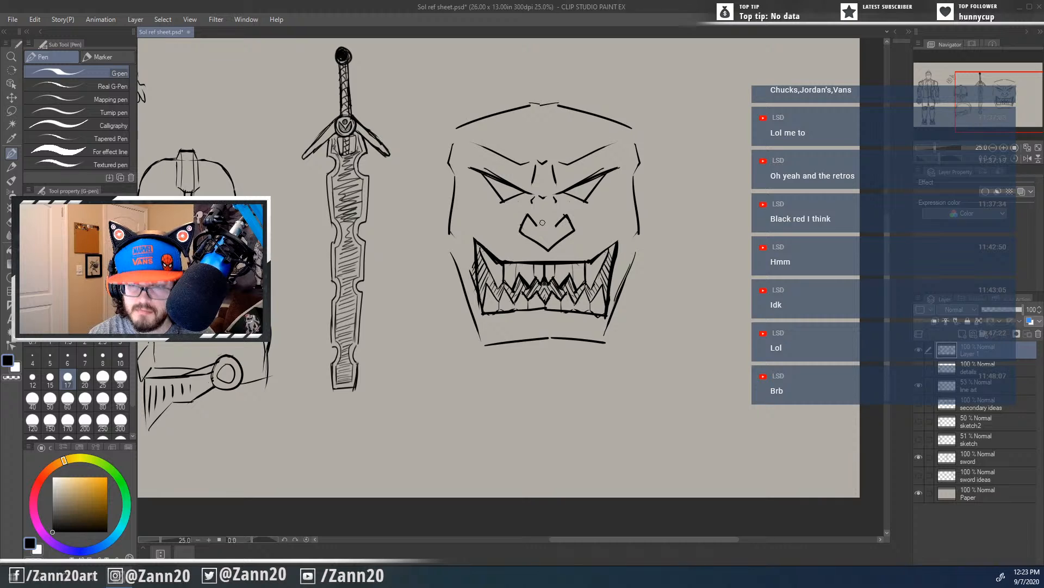
pyautogui.press('p')
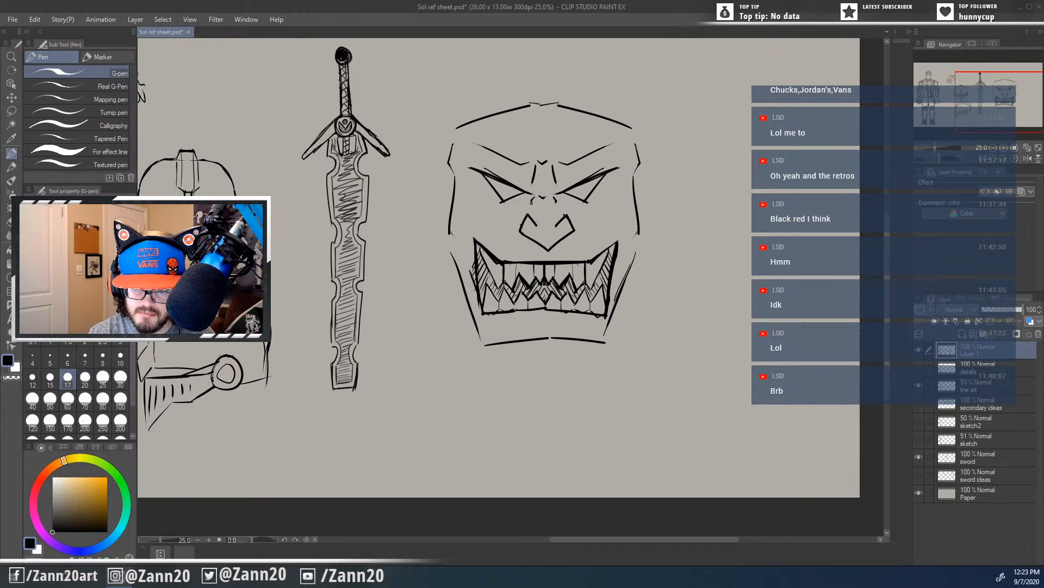
pyautogui.moveTo(532, 205)
pyautogui.mouseDown()
pyautogui.moveTo(533, 216)
pyautogui.moveTo(558, 220)
pyautogui.moveTo(529, 212)
pyautogui.mouseUp()
pyautogui.hotkey('ctrl', 'z')
pyautogui.press('e')
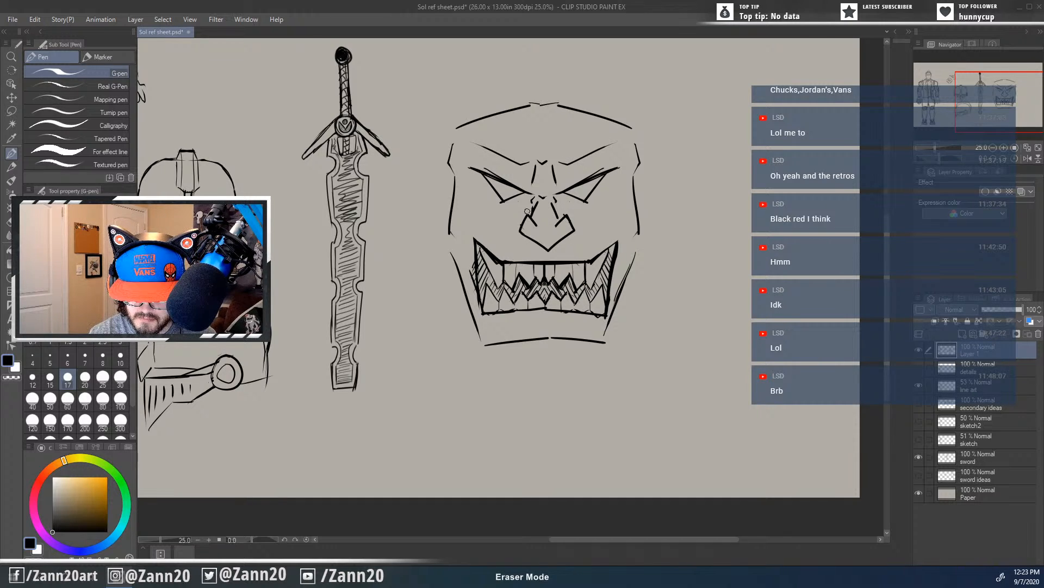
# Step: Thicken the frown lines between the brows and the upper edges of the angry eyes
pyautogui.moveTo(552, 296)
pyautogui.mouseDown()
pyautogui.moveTo(521, 296)
pyautogui.moveTo(546, 282)
pyautogui.moveTo(562, 310)
pyautogui.mouseUp()
pyautogui.press('p')
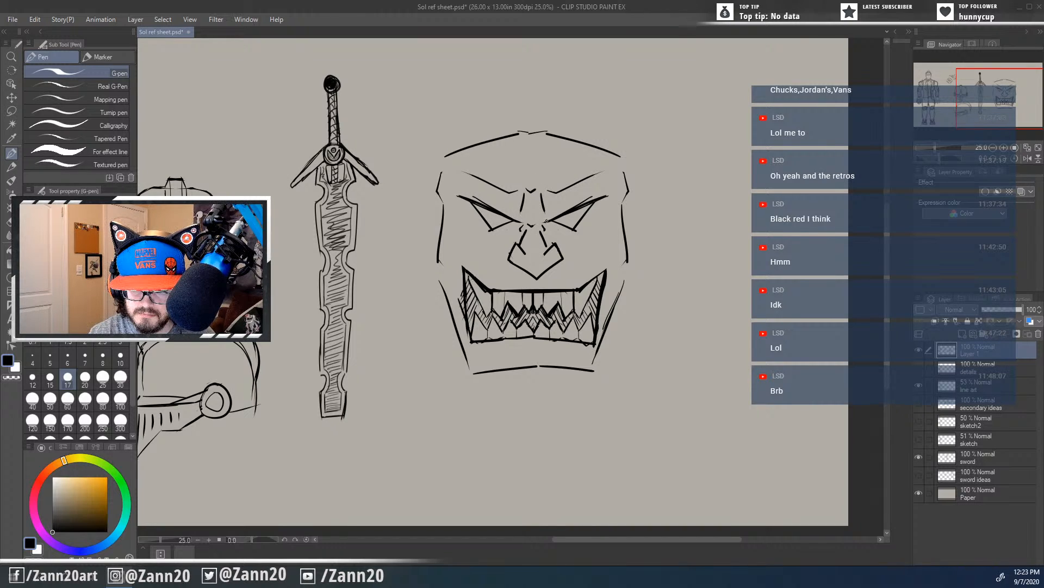
pyautogui.moveTo(539, 194)
pyautogui.mouseDown()
pyautogui.moveTo(554, 222)
pyautogui.moveTo(521, 205)
pyautogui.moveTo(525, 196)
pyautogui.moveTo(520, 222)
pyautogui.moveTo(523, 197)
pyautogui.moveTo(553, 219)
pyautogui.moveTo(608, 196)
pyautogui.mouseUp()
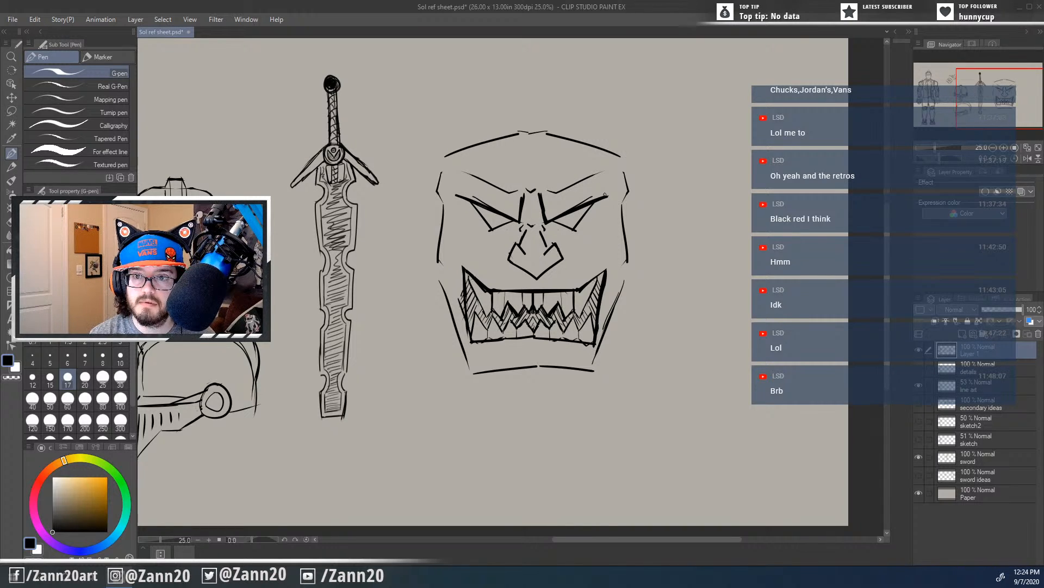
# Step: Darken the hatched shading around the tall fangs at the left and right mouth corners
pyautogui.moveTo(534, 399)
pyautogui.mouseDown()
pyautogui.moveTo(587, 376)
pyautogui.moveTo(588, 350)
pyautogui.moveTo(600, 384)
pyautogui.moveTo(586, 333)
pyautogui.moveTo(580, 349)
pyautogui.moveTo(569, 344)
pyautogui.moveTo(552, 318)
pyautogui.mouseUp()
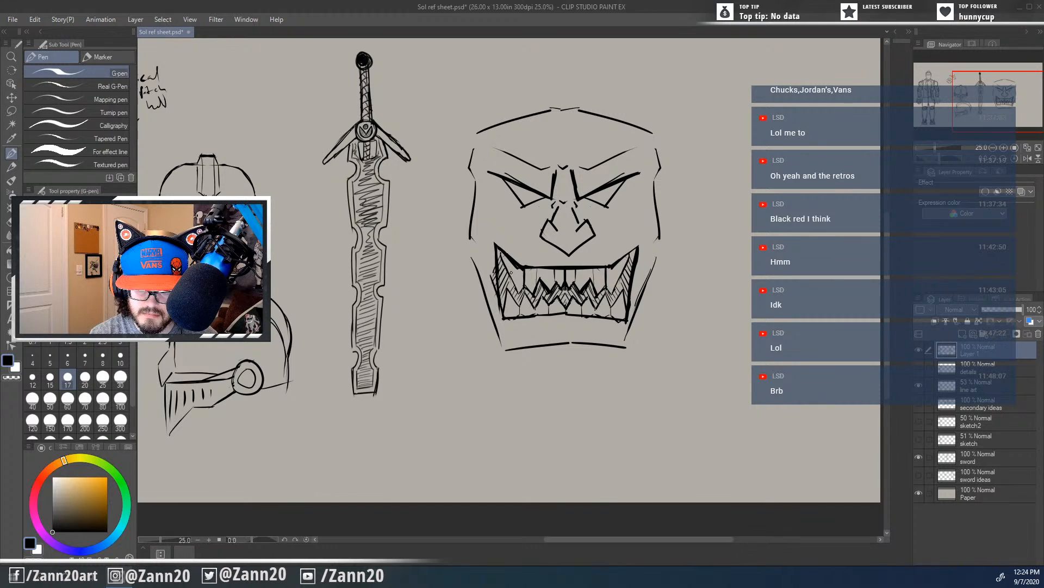
pyautogui.moveTo(513, 262); pyautogui.dragTo(499, 274)
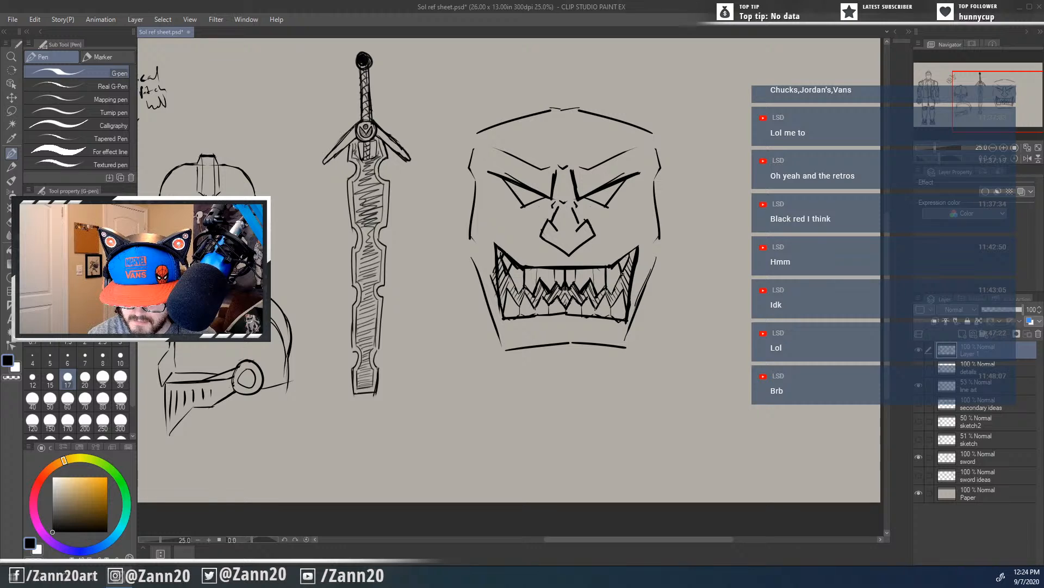
pyautogui.moveTo(621, 275); pyautogui.dragTo(635, 247)
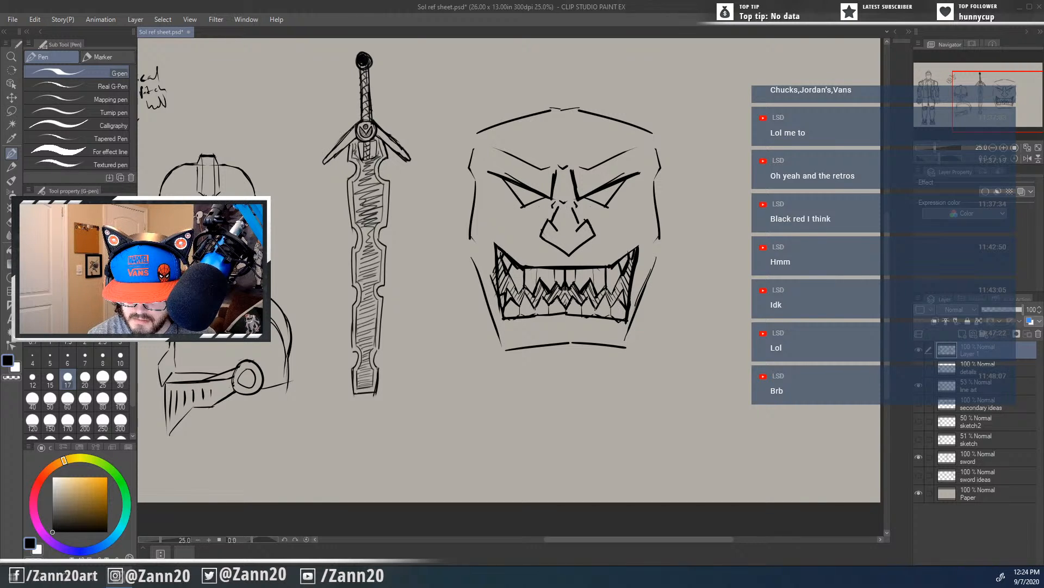
pyautogui.moveTo(619, 299)
pyautogui.mouseDown()
pyautogui.moveTo(610, 306)
pyautogui.moveTo(624, 294)
pyautogui.mouseUp()
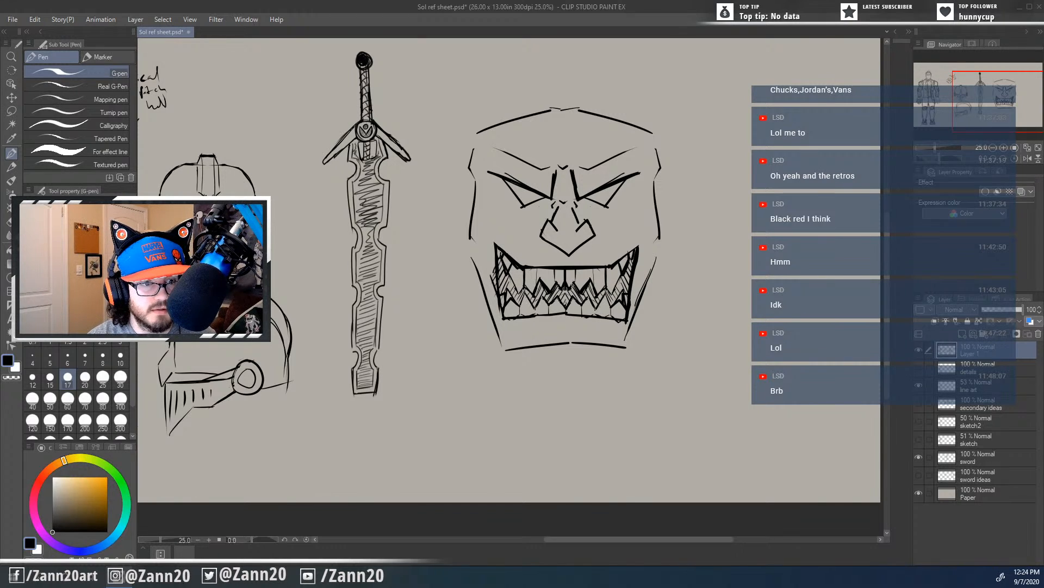
pyautogui.scroll(-2, 525, 293)
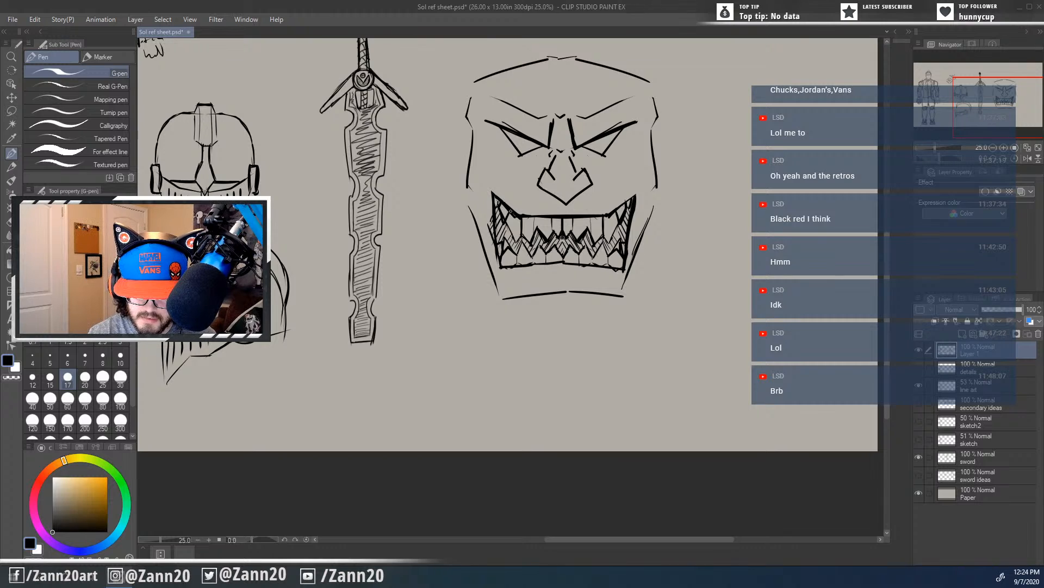
pyautogui.moveTo(504, 221); pyautogui.dragTo(517, 238)
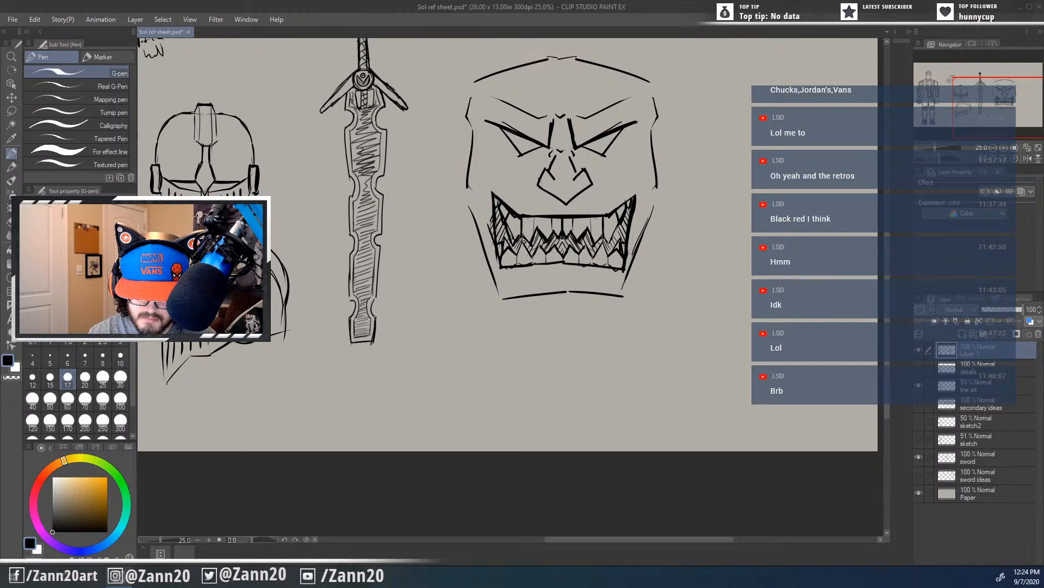
pyautogui.hotkey('ctrl', 'z')
pyautogui.hotkey('ctrl', 'z')
pyautogui.hotkey('ctrl', 'z')
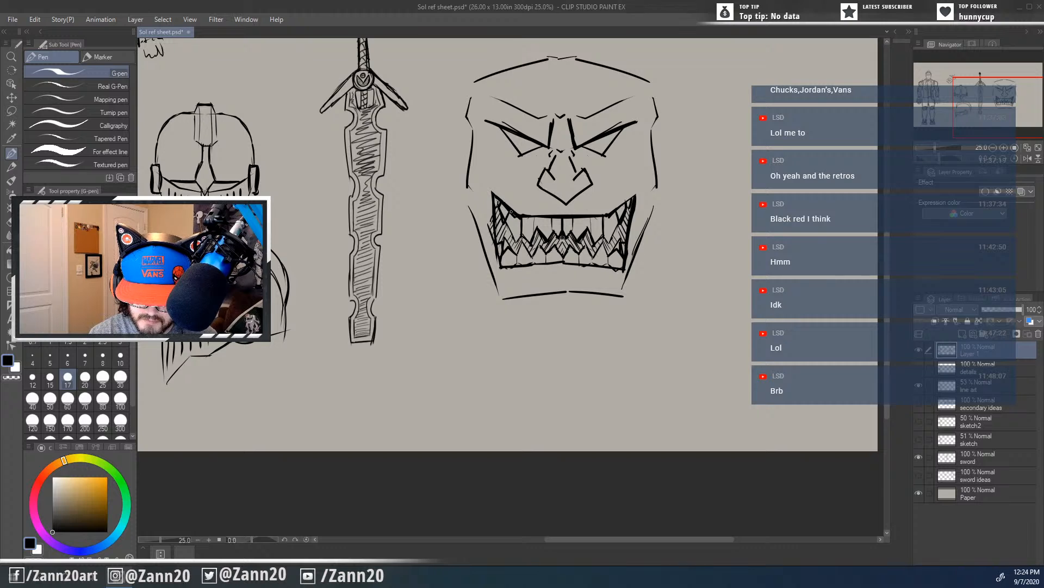
pyautogui.moveTo(511, 212)
pyautogui.mouseDown()
pyautogui.moveTo(502, 238)
pyautogui.moveTo(513, 232)
pyautogui.moveTo(510, 210)
pyautogui.moveTo(499, 256)
pyautogui.mouseUp()
pyautogui.hotkey('ctrl', 'z')
pyautogui.hotkey('ctrl', 'z')
pyautogui.hotkey('ctrl', 'z')
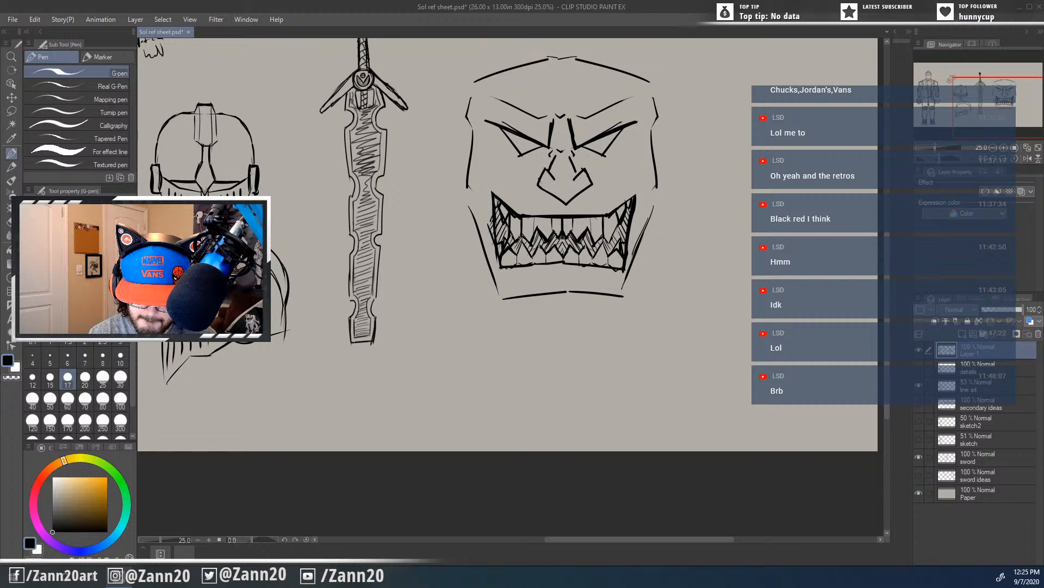
# Step: Clean up and redraw the outermost lower teeth beside the shaded fangs on both sides of the mouth
pyautogui.press('e')
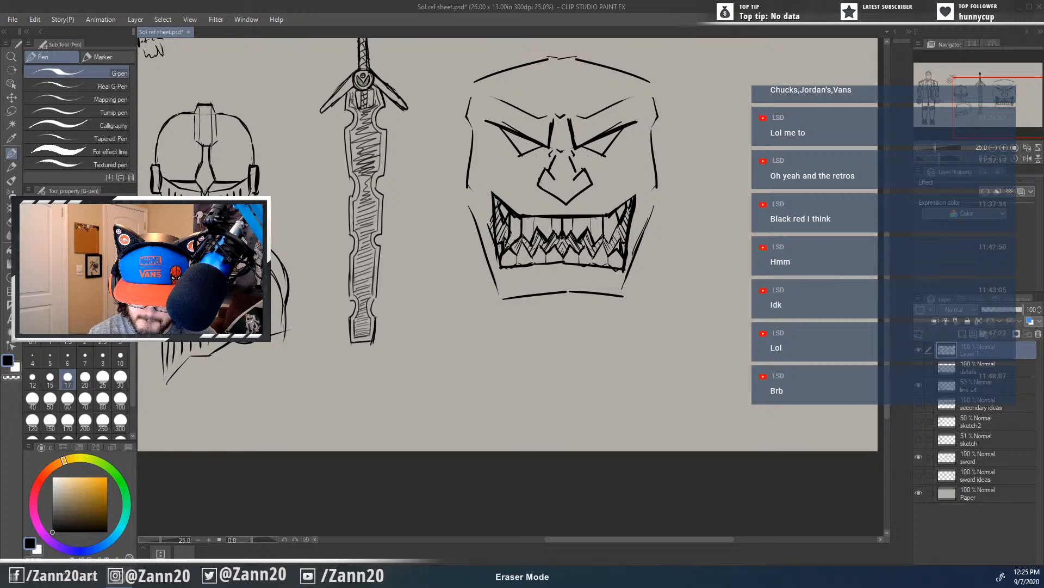
pyautogui.moveTo(563, 281); pyautogui.dragTo(493, 293)
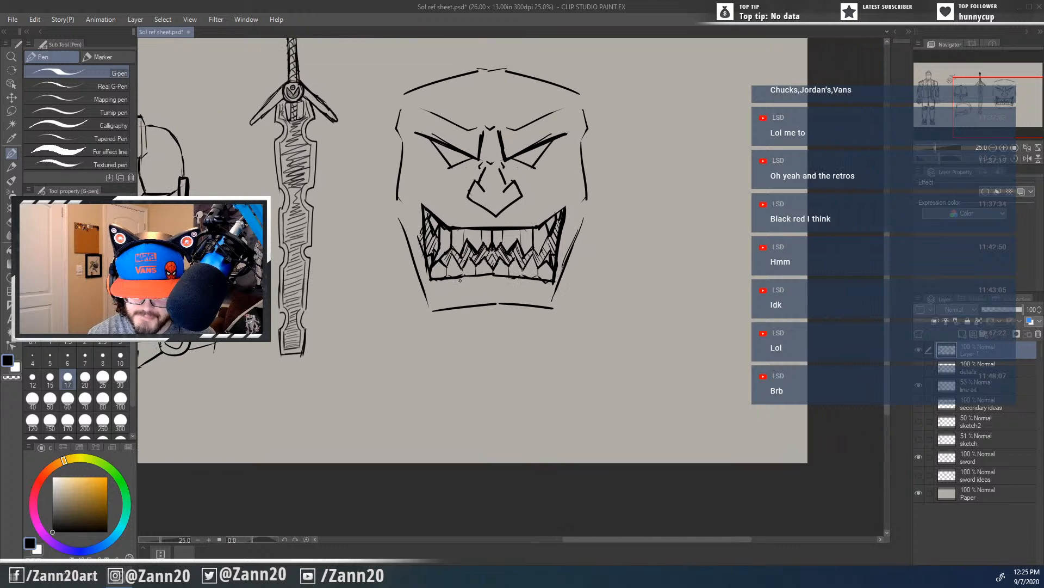
pyautogui.press('p')
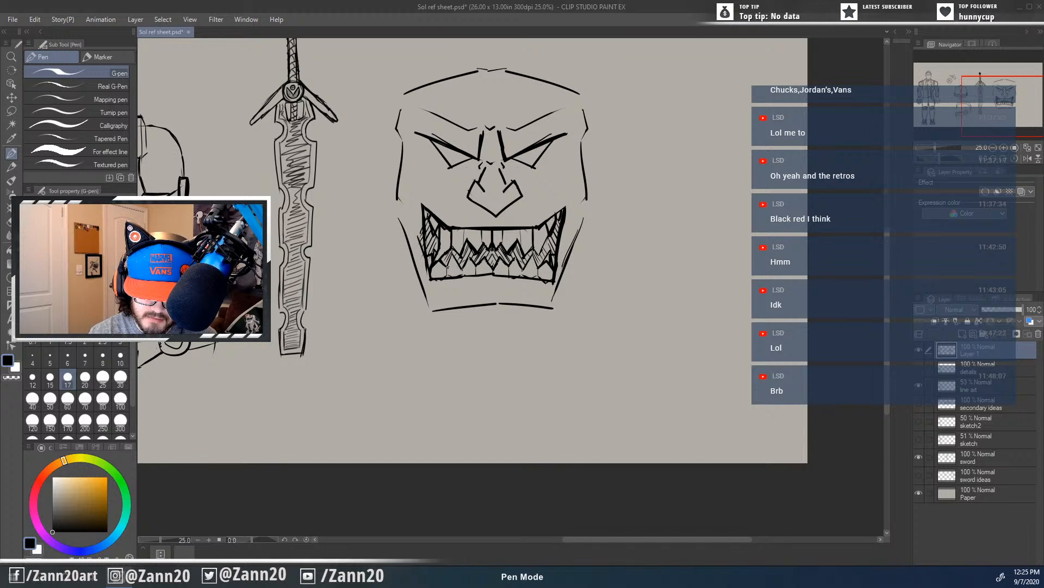
pyautogui.moveTo(449, 268); pyautogui.dragTo(450, 250)
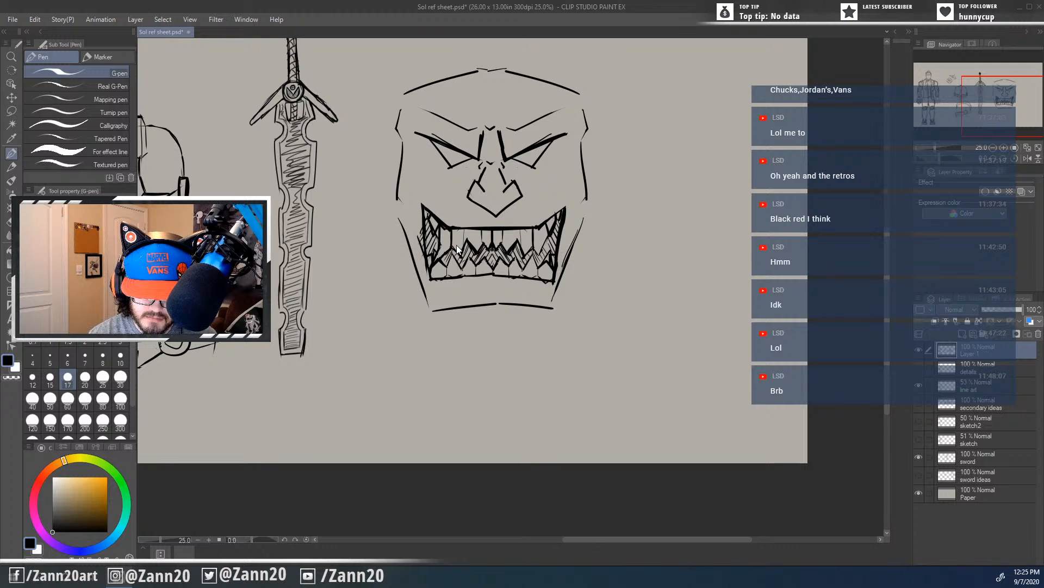
pyautogui.moveTo(456, 245)
pyautogui.mouseDown()
pyautogui.moveTo(433, 255)
pyautogui.moveTo(444, 274)
pyautogui.mouseUp()
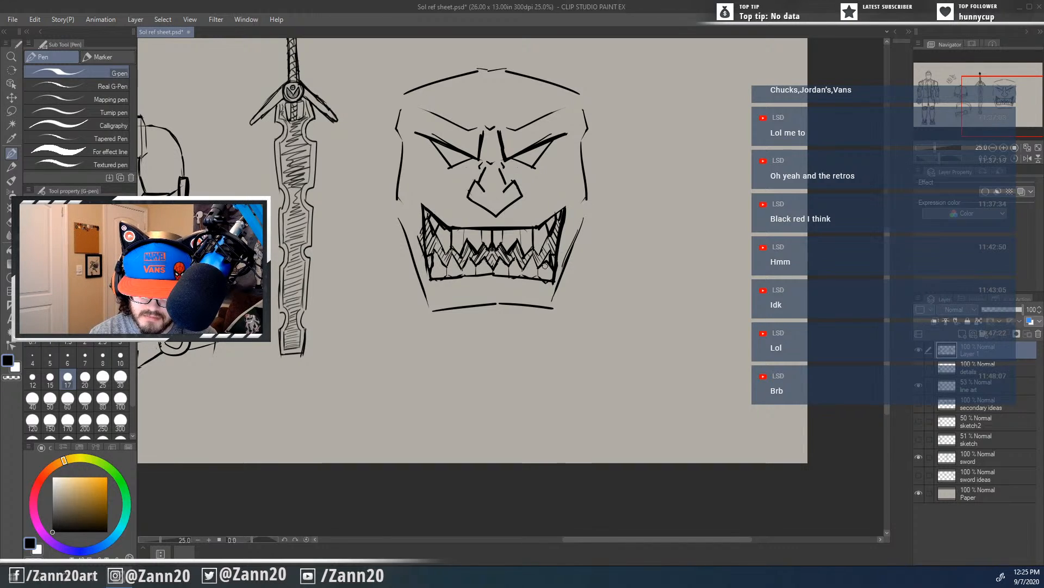
pyautogui.moveTo(545, 266); pyautogui.dragTo(526, 259)
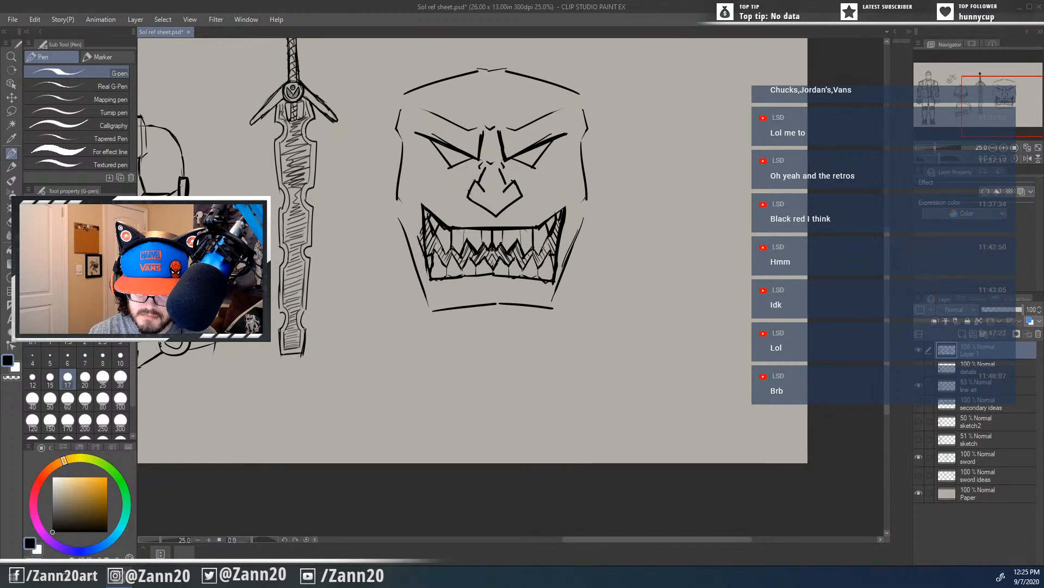
# Step: Draw a bold vertical edge at the right end of the tooth rows, separating them from the right corner fang
pyautogui.moveTo(533, 234)
pyautogui.mouseDown()
pyautogui.moveTo(533, 271)
pyautogui.moveTo(552, 244)
pyautogui.moveTo(534, 279)
pyautogui.moveTo(537, 262)
pyautogui.mouseUp()
pyautogui.hotkey('ctrl', 'z')
pyautogui.press('e')
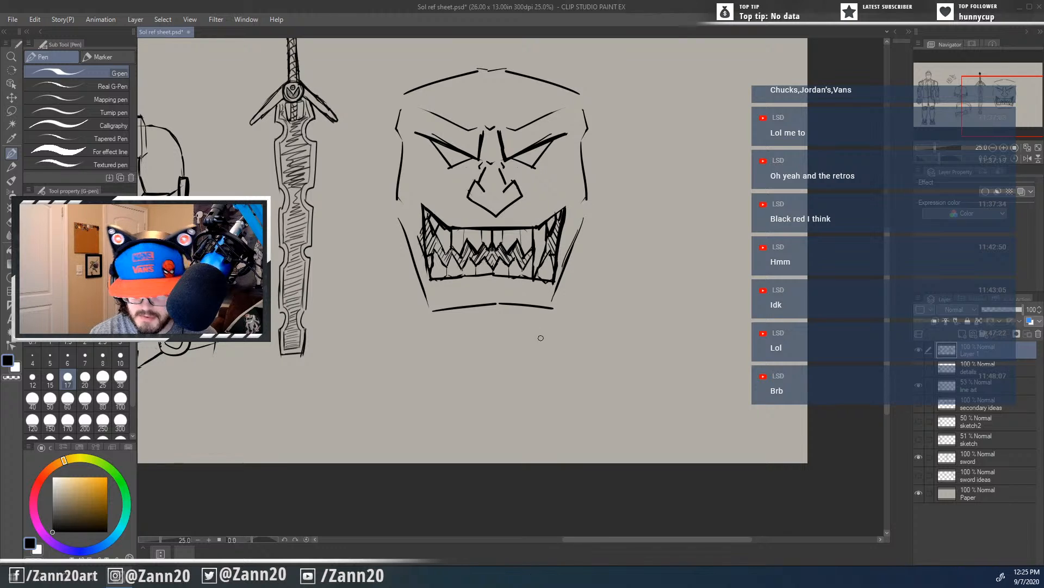
# Step: Draw a matching bold vertical edge and slanted fang edge at the left end of the tooth rows
pyautogui.moveTo(515, 386); pyautogui.dragTo(511, 347)
pyautogui.press('p')
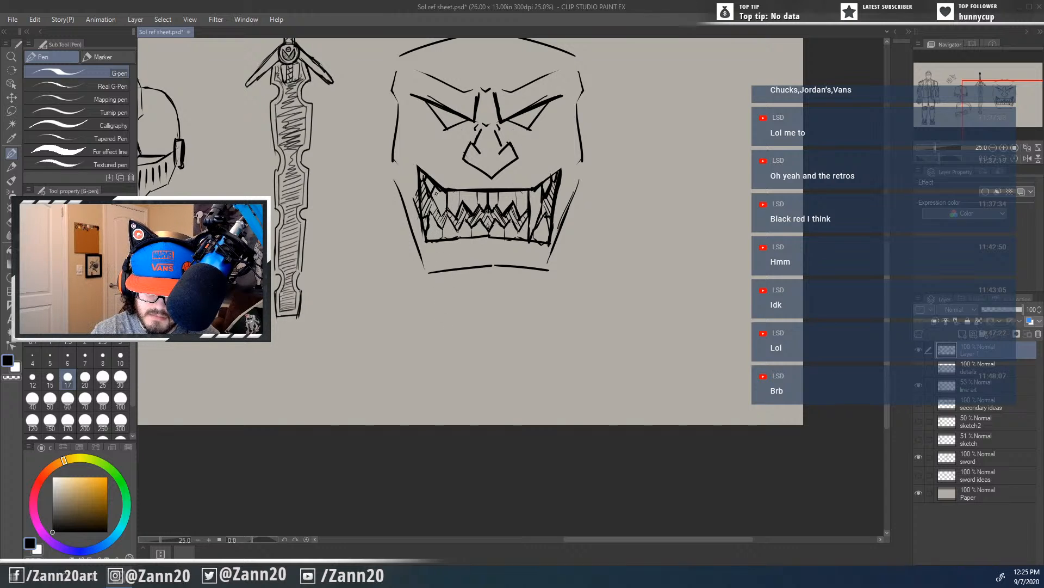
pyautogui.moveTo(434, 185); pyautogui.dragTo(443, 238)
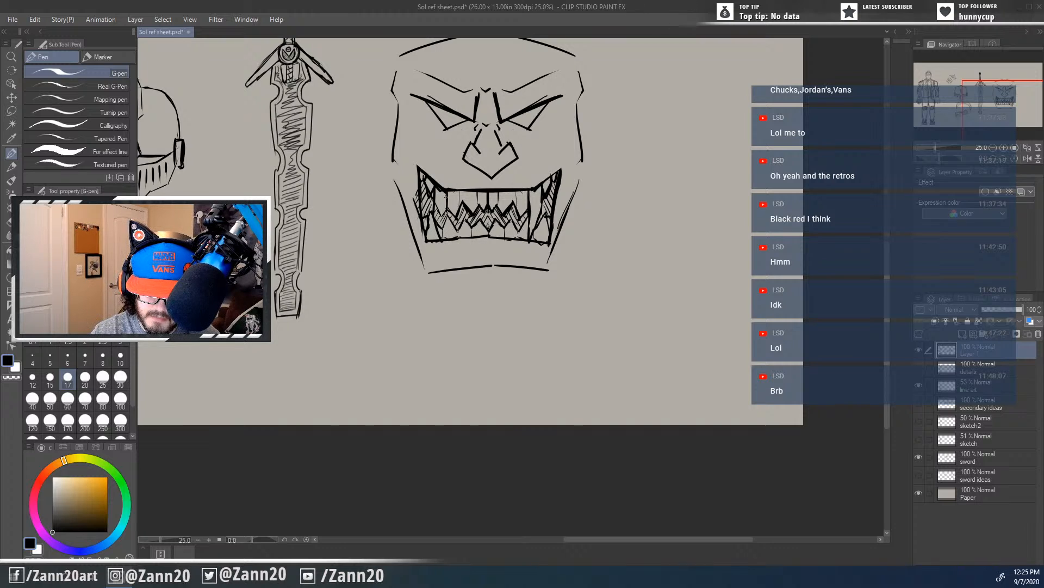
pyautogui.moveTo(446, 187); pyautogui.dragTo(443, 244)
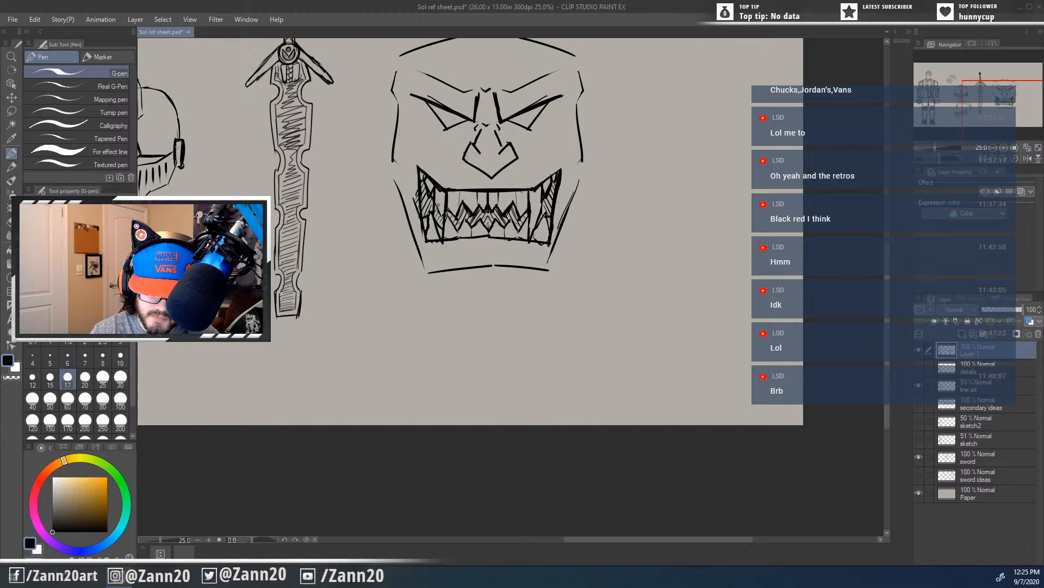
pyautogui.moveTo(437, 206); pyautogui.dragTo(441, 232)
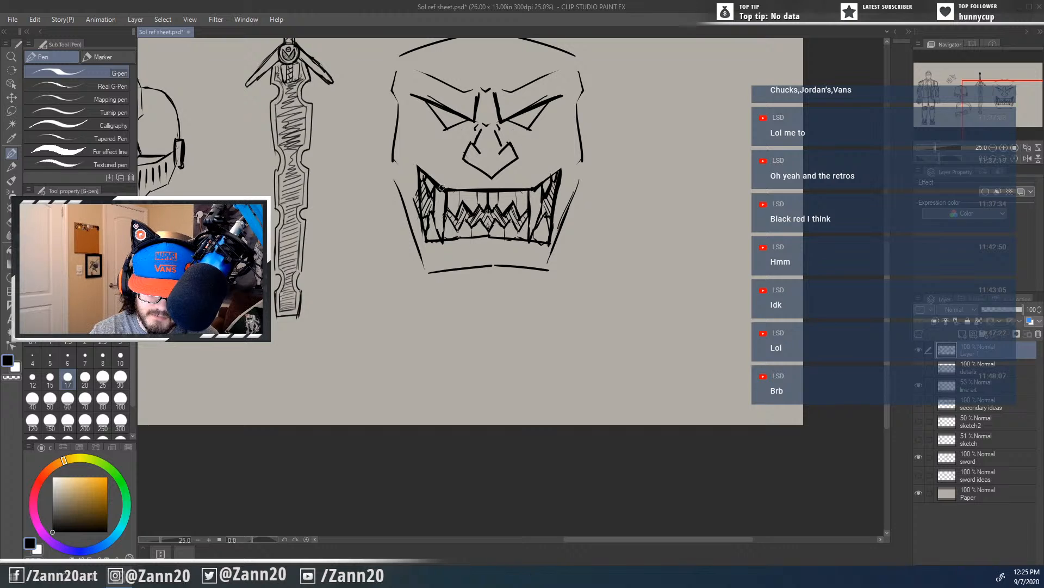
pyautogui.moveTo(442, 188); pyautogui.dragTo(442, 237)
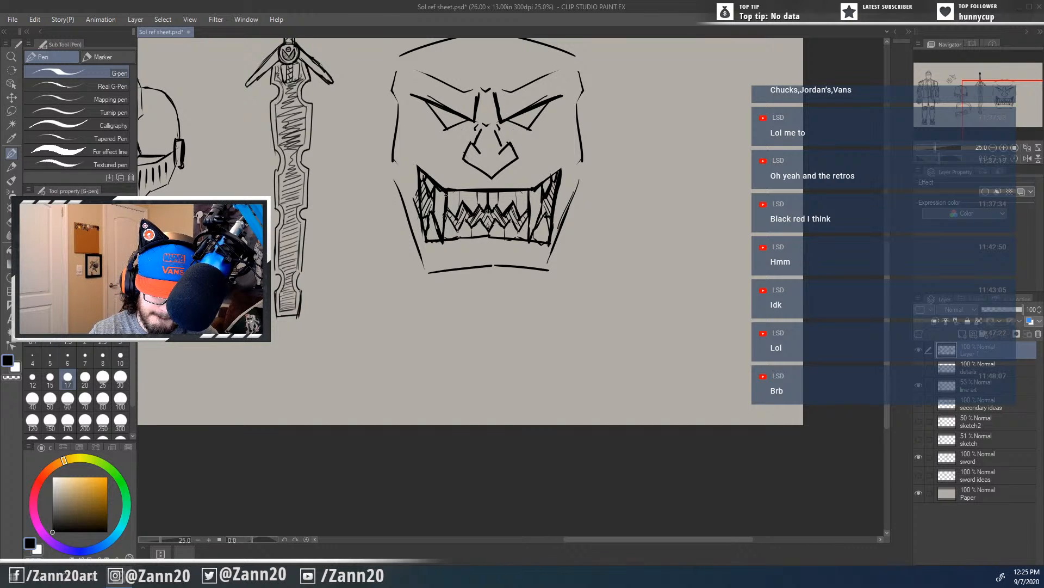
# Step: Rework the dark hatching inside the left mouth corner and clean up the fang's edges there
pyautogui.moveTo(543, 340); pyautogui.dragTo(546, 387)
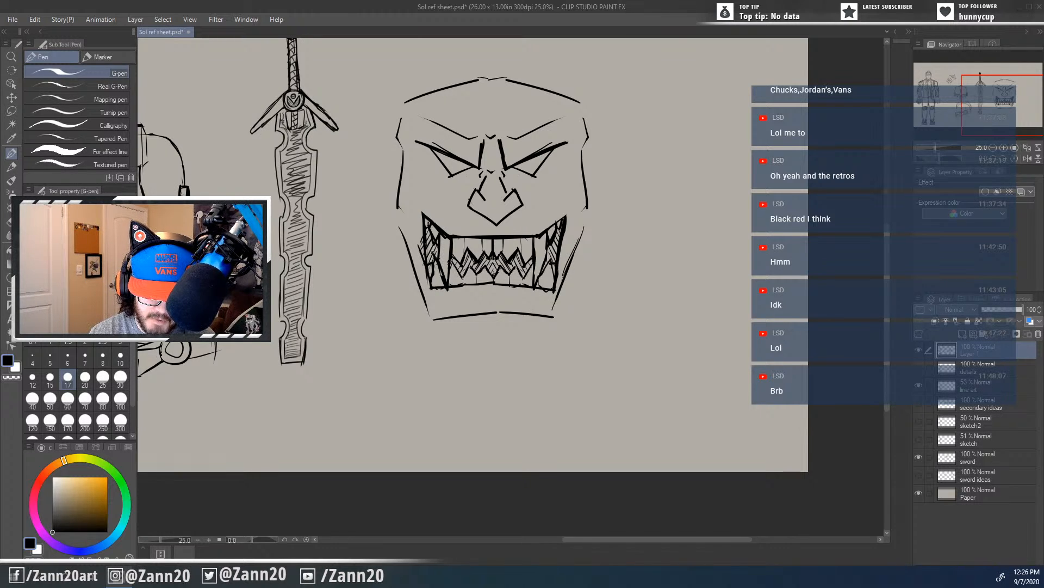
pyautogui.moveTo(432, 252)
pyautogui.mouseDown()
pyautogui.moveTo(418, 245)
pyautogui.moveTo(429, 261)
pyautogui.moveTo(425, 248)
pyautogui.mouseUp()
pyautogui.hotkey('ctrl', 'z')
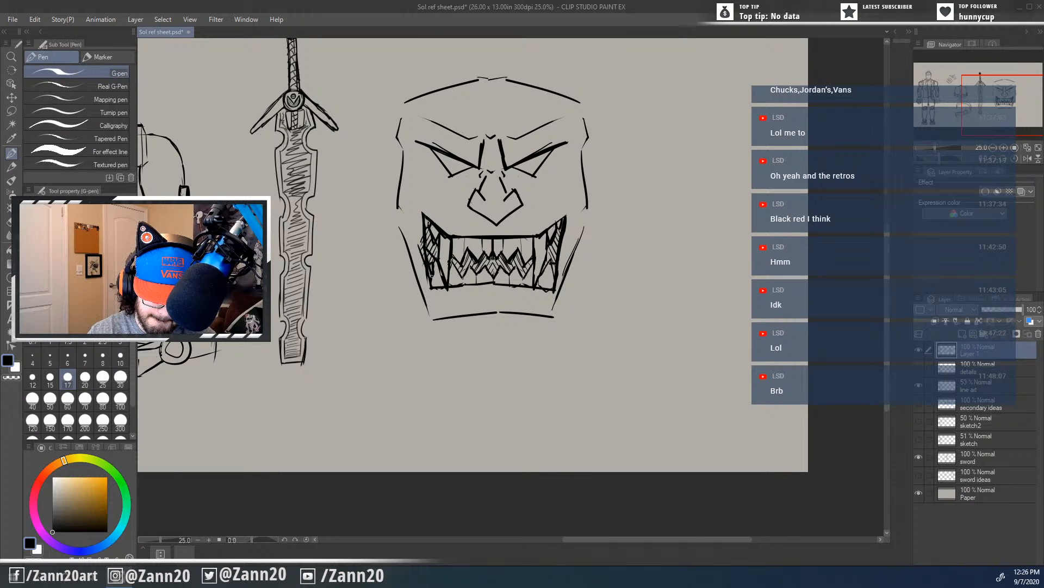
pyautogui.hotkey('ctrl', 'z')
pyautogui.moveTo(436, 259); pyautogui.dragTo(427, 250)
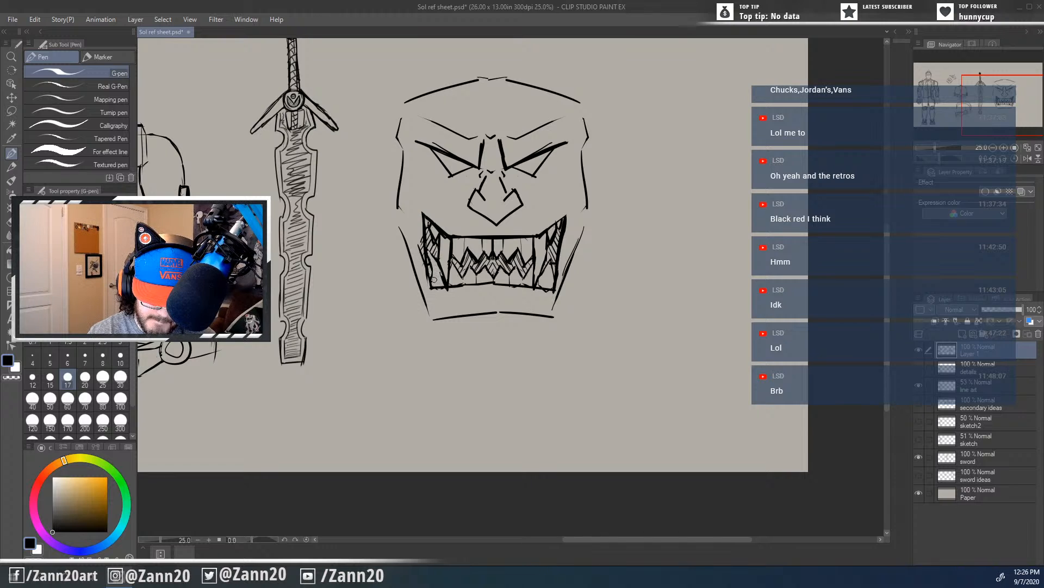
pyautogui.press('p')
pyautogui.press('e')
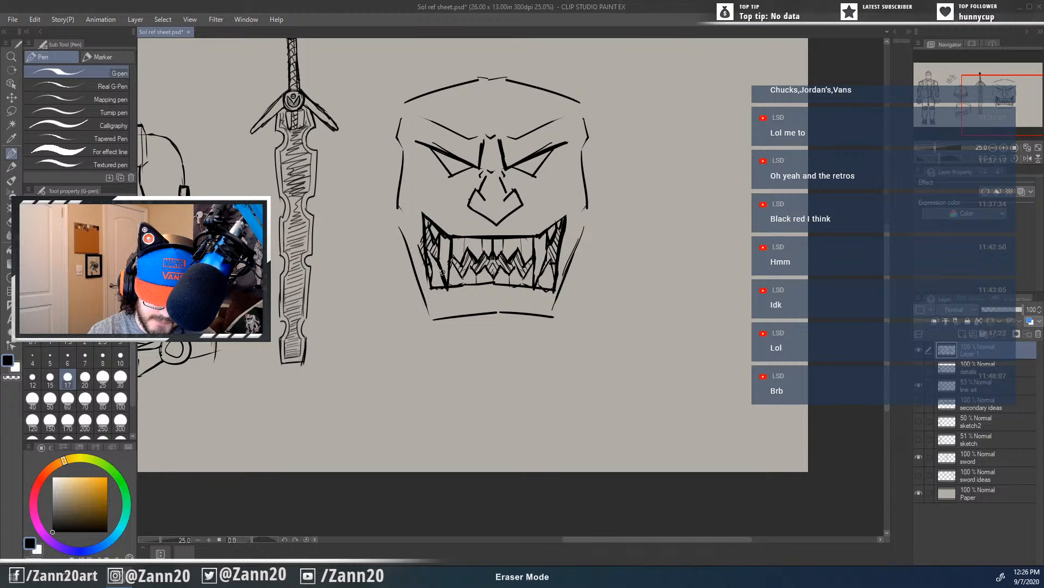
pyautogui.press('p')
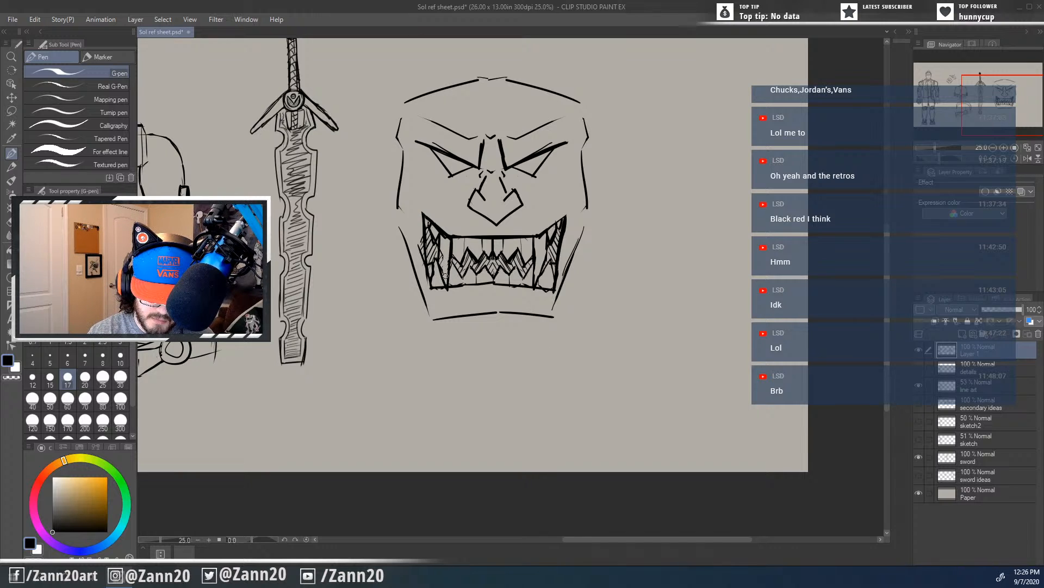
# Step: Strengthen the inner fang lines at the left mouth corner and touch up the matching lines at the right corner
pyautogui.moveTo(442, 250)
pyautogui.mouseDown()
pyautogui.moveTo(442, 268)
pyautogui.moveTo(442, 254)
pyautogui.mouseUp()
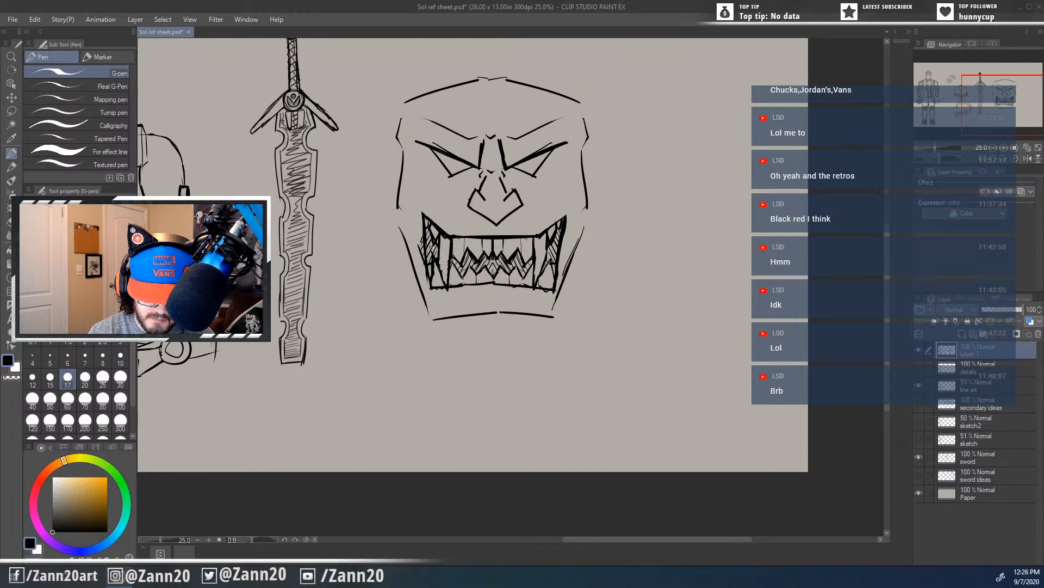
pyautogui.moveTo(430, 246); pyautogui.dragTo(438, 278)
pyautogui.press('p')
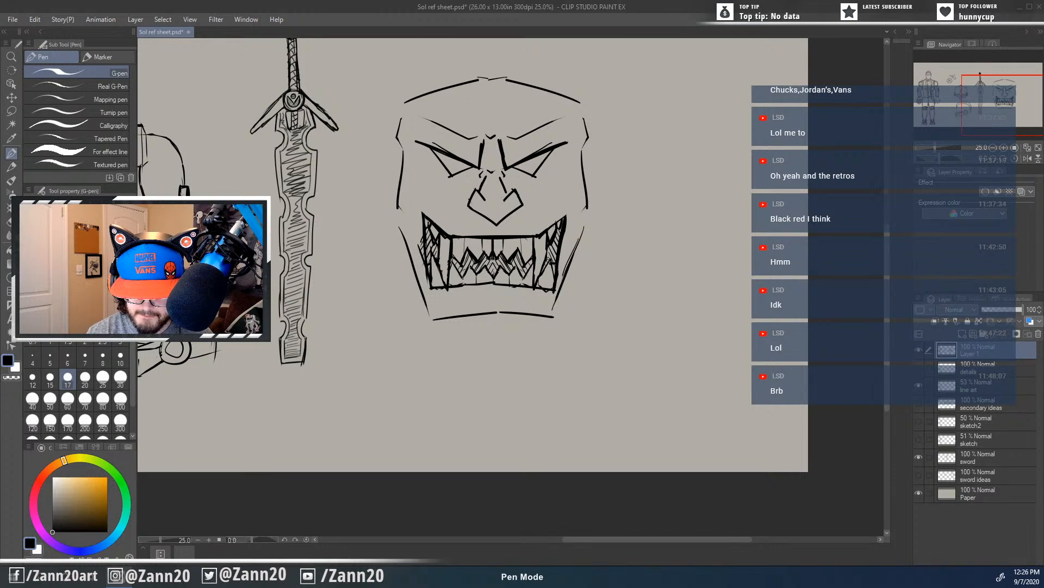
pyautogui.moveTo(549, 249)
pyautogui.mouseDown()
pyautogui.moveTo(553, 281)
pyautogui.moveTo(551, 261)
pyautogui.mouseUp()
pyautogui.press('e')
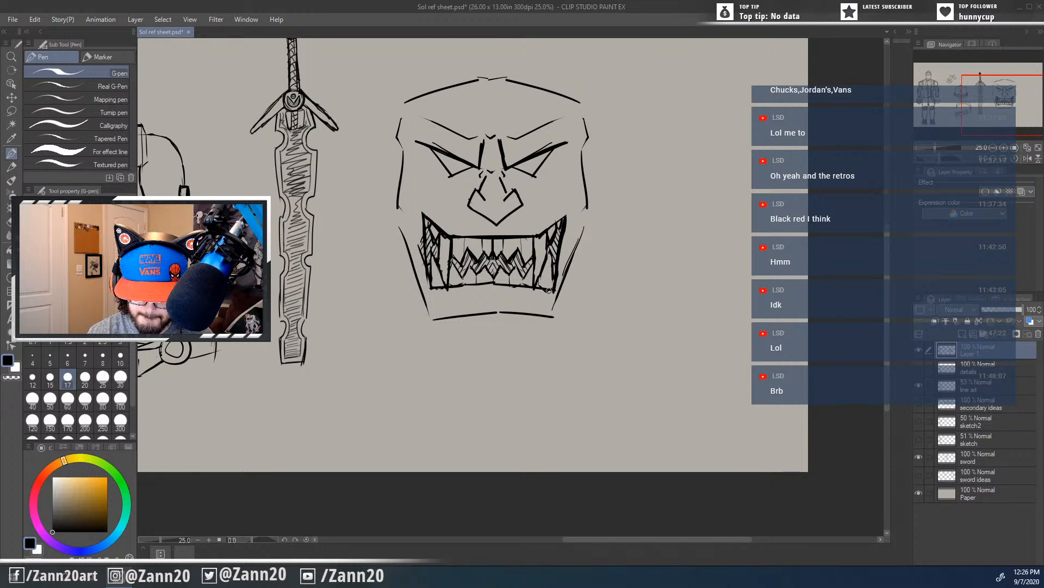
pyautogui.moveTo(522, 350); pyautogui.dragTo(586, 390)
pyautogui.press('p')
pyautogui.moveTo(583, 446); pyautogui.dragTo(554, 385)
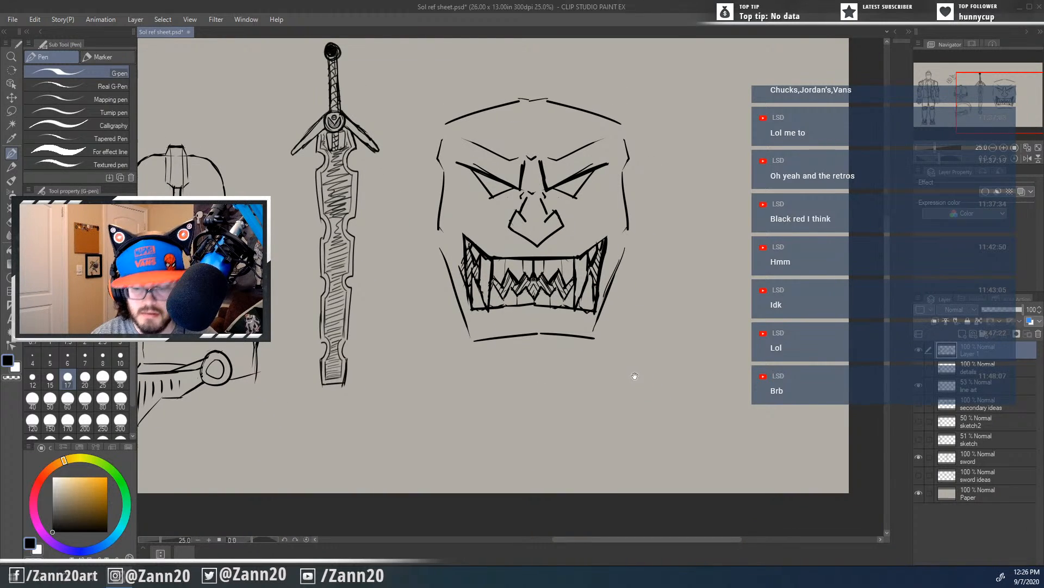
pyautogui.moveTo(628, 360); pyautogui.dragTo(671, 451)
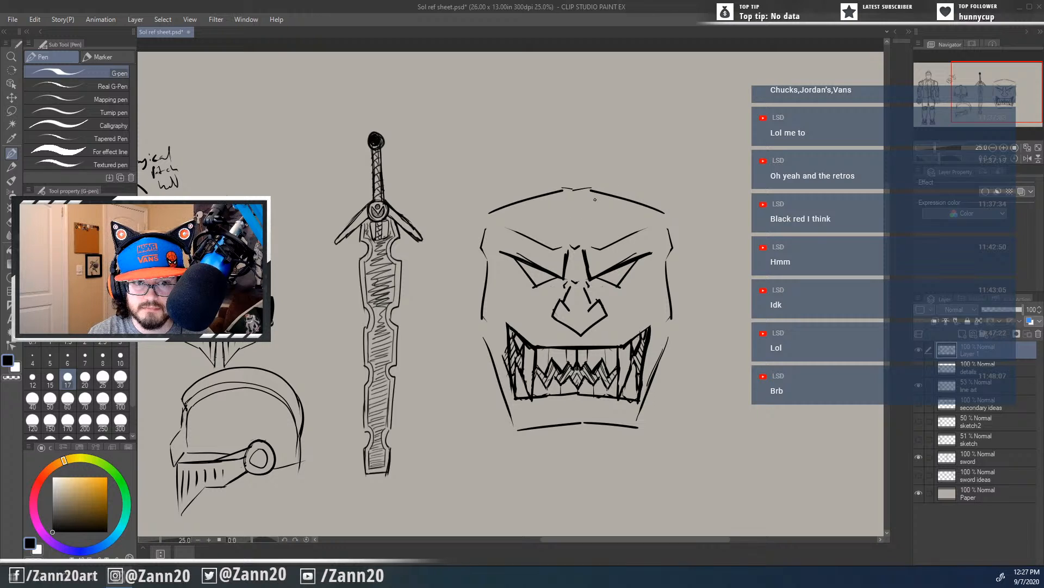
pyautogui.moveTo(595, 199)
pyautogui.mouseDown()
pyautogui.moveTo(642, 214)
pyautogui.moveTo(606, 188)
pyautogui.moveTo(637, 161)
pyautogui.moveTo(622, 114)
pyautogui.moveTo(677, 158)
pyautogui.moveTo(653, 214)
pyautogui.mouseUp()
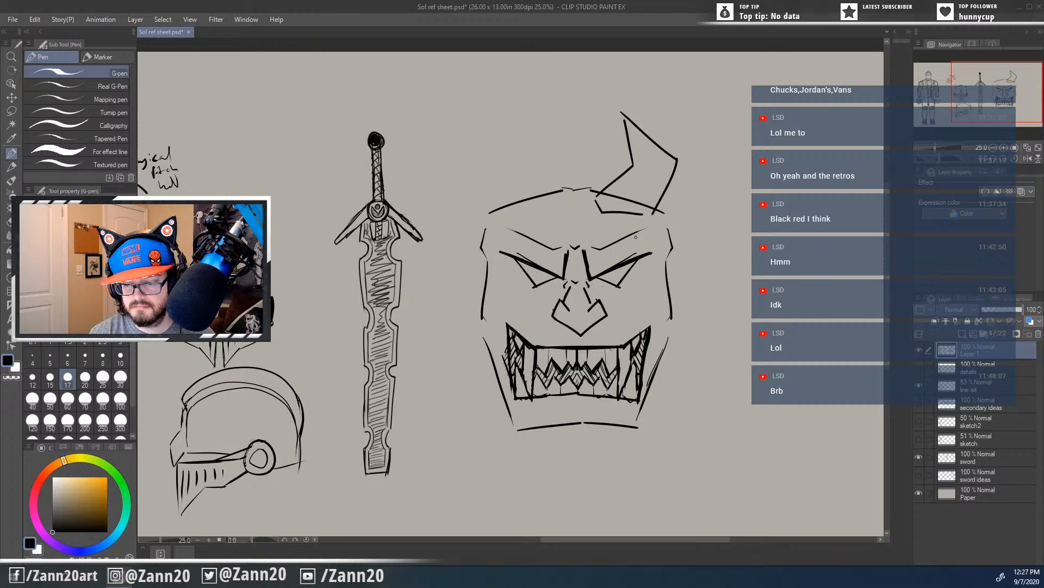
pyautogui.hotkey('ctrl', 'z')
pyautogui.hotkey('ctrl', 'z')
pyautogui.hotkey('ctrl', 'z')
pyautogui.hotkey('ctrl', 'z')
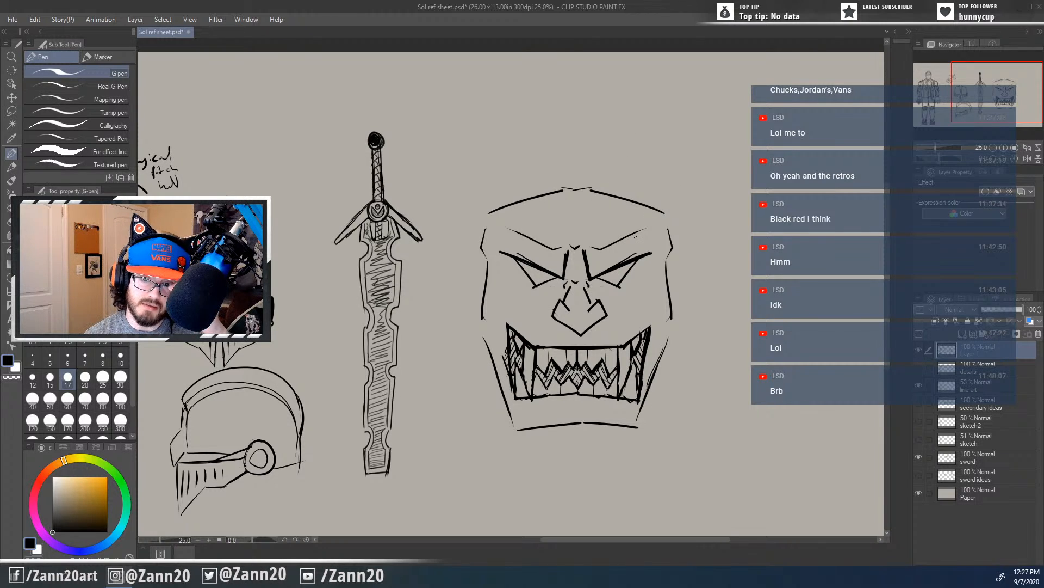
pyautogui.moveTo(636, 237); pyautogui.dragTo(663, 269)
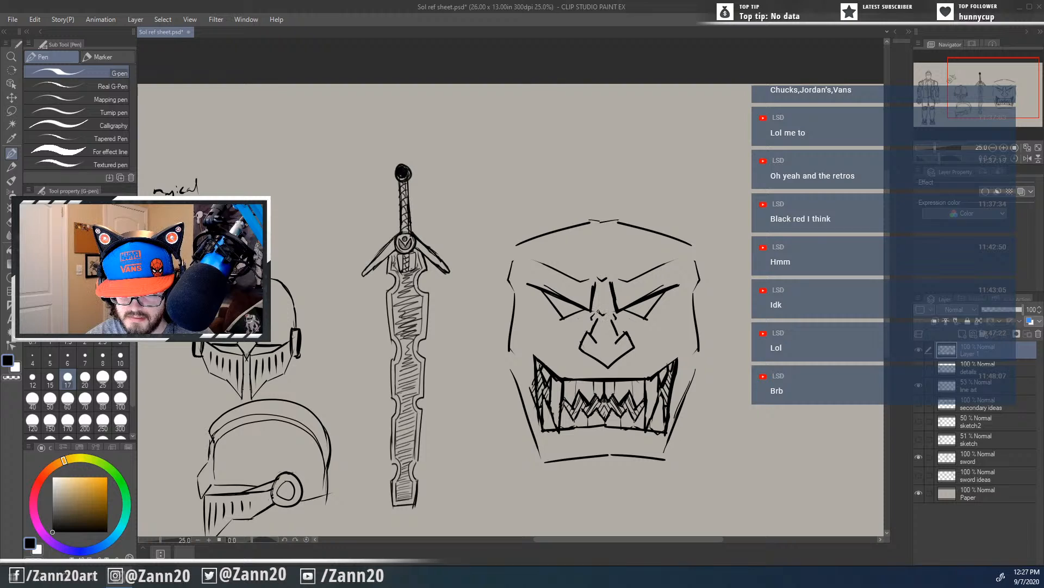
pyautogui.moveTo(588, 310); pyautogui.dragTo(561, 326)
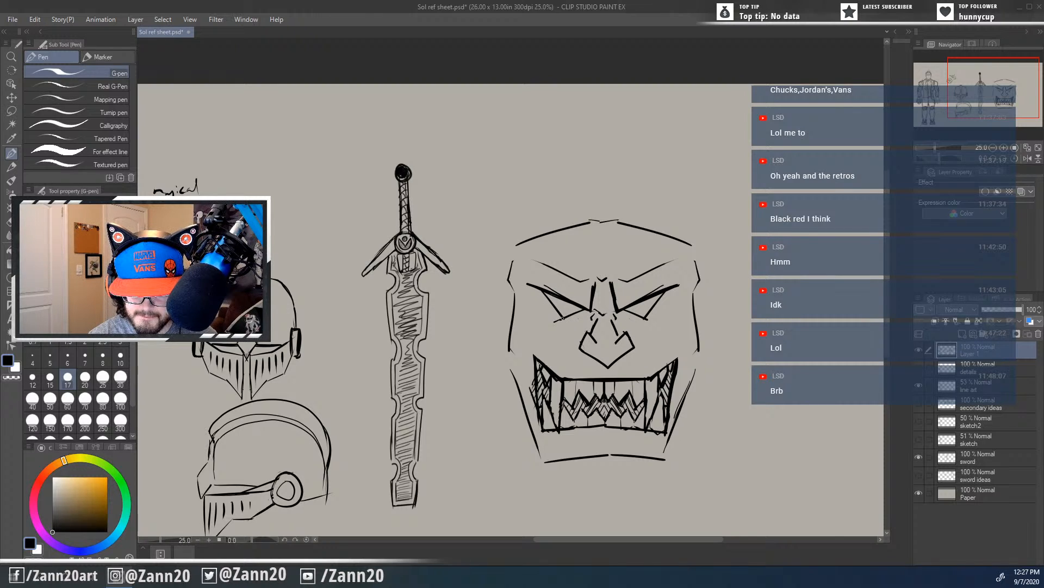
pyautogui.moveTo(562, 318); pyautogui.dragTo(512, 313)
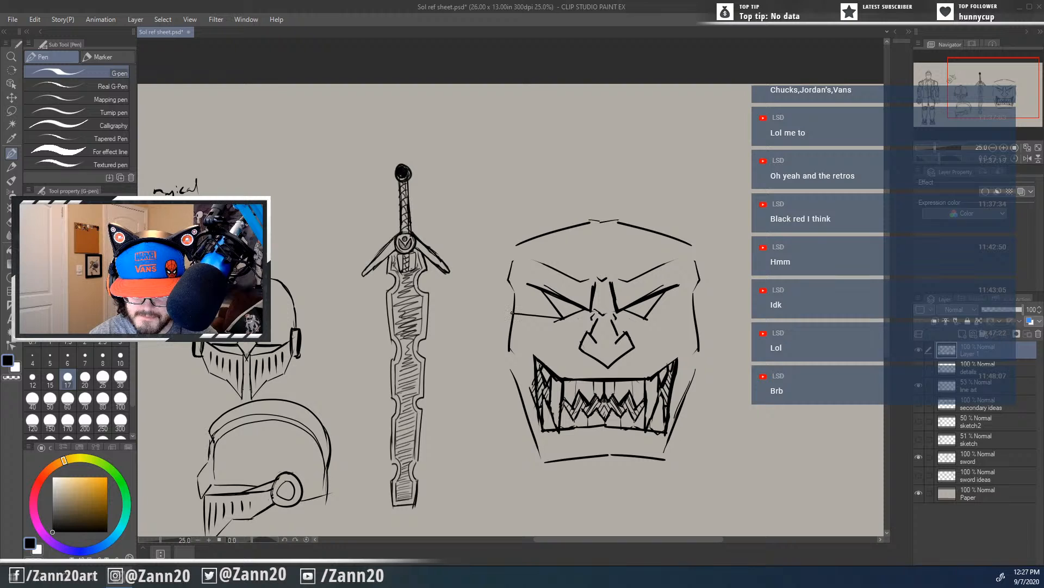
pyautogui.moveTo(645, 318); pyautogui.dragTo(698, 310)
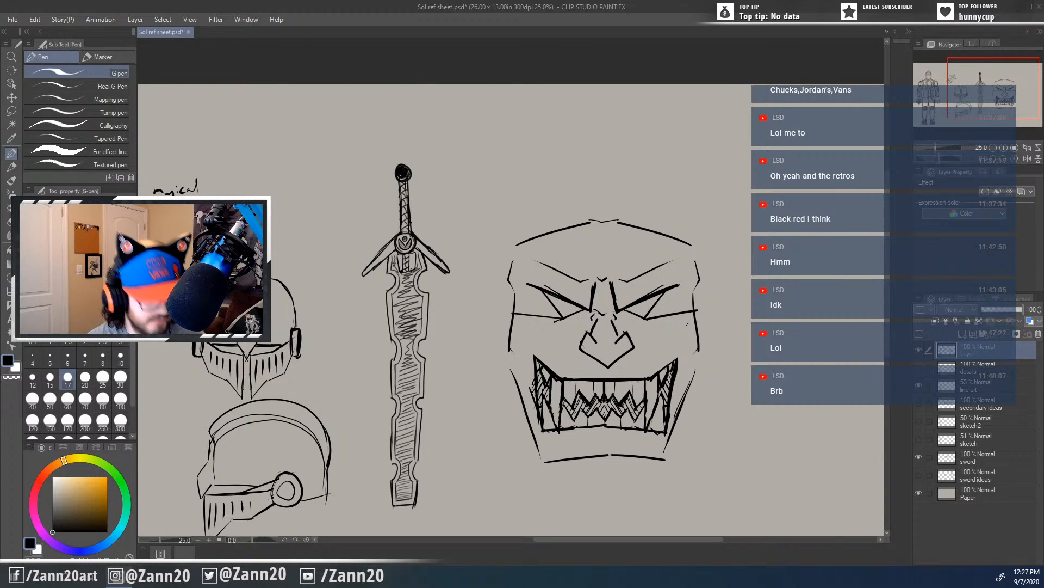
pyautogui.hotkey('ctrl', 'z')
pyautogui.hotkey('ctrl', 'z')
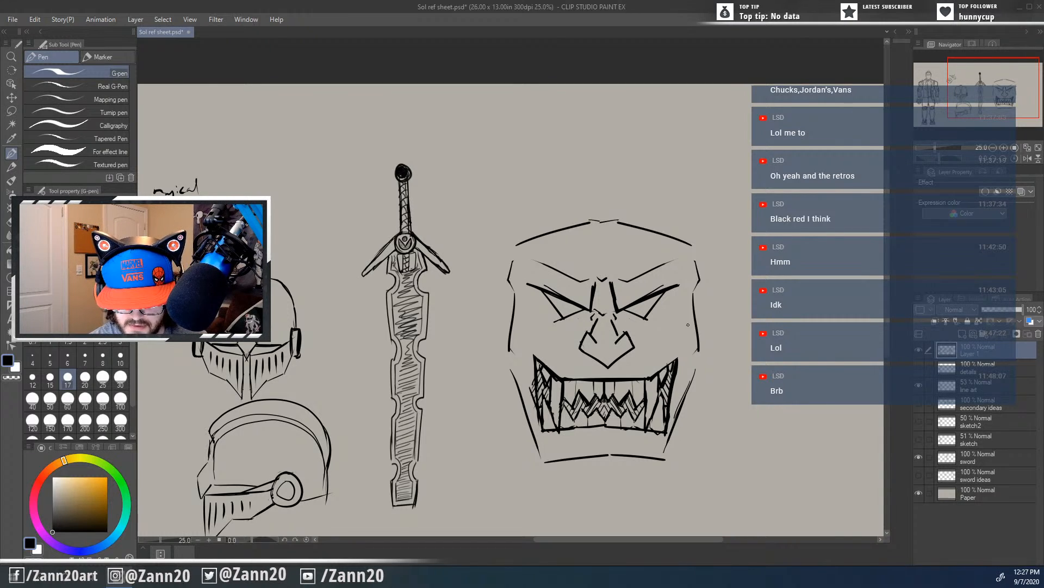
# Step: Draw a tall pointed horn and a smaller one beside it on the right side of the mask's forehead, clearing the overlapping head line
pyautogui.scroll(-1, 512, 368)
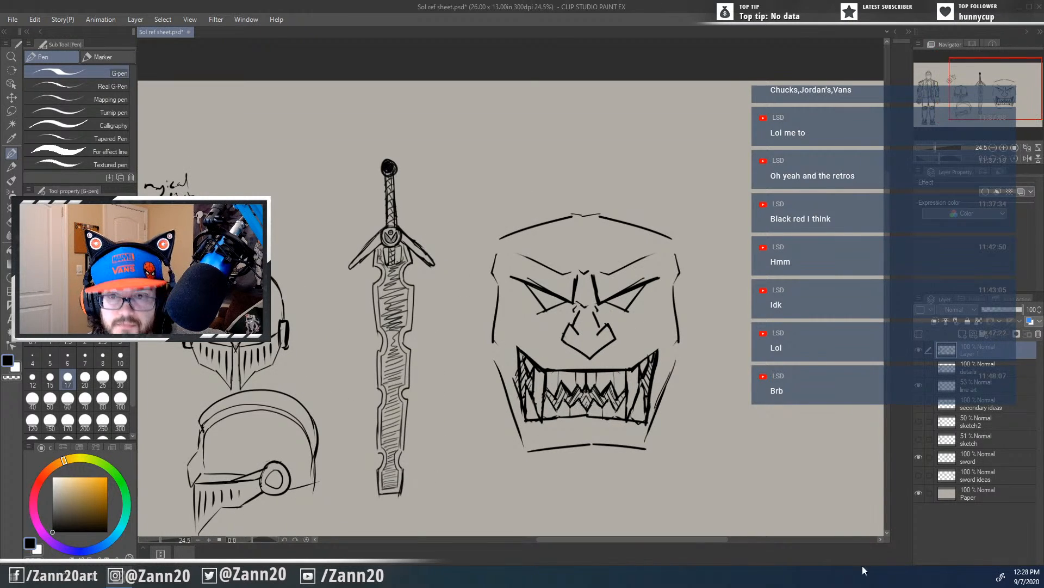
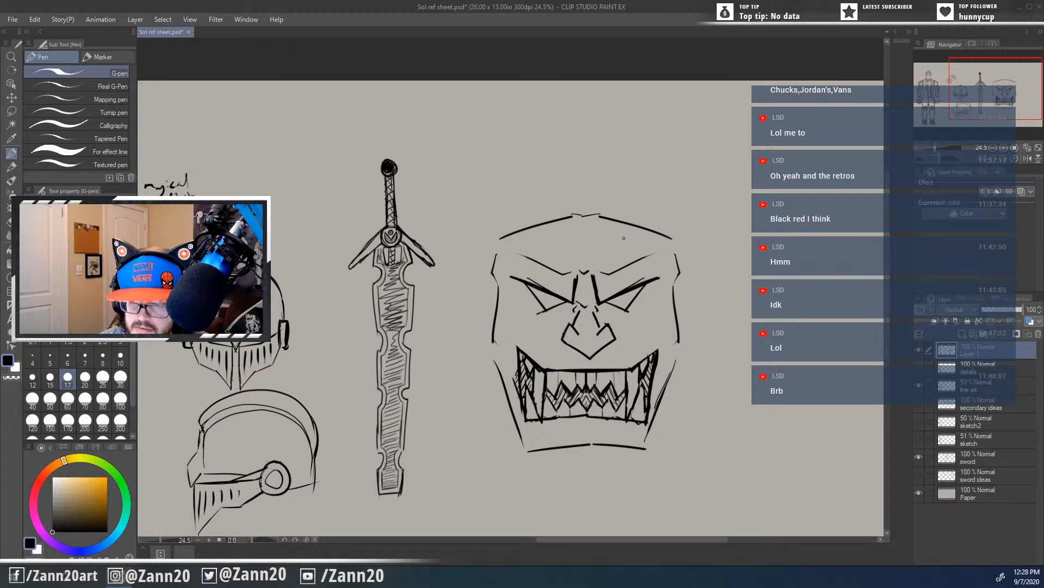
pyautogui.moveTo(618, 233)
pyautogui.mouseDown()
pyautogui.moveTo(649, 236)
pyautogui.moveTo(652, 187)
pyautogui.moveTo(663, 218)
pyautogui.moveTo(627, 243)
pyautogui.moveTo(657, 209)
pyautogui.moveTo(649, 192)
pyautogui.moveTo(649, 234)
pyautogui.mouseUp()
pyautogui.hotkey('ctrl', 'z')
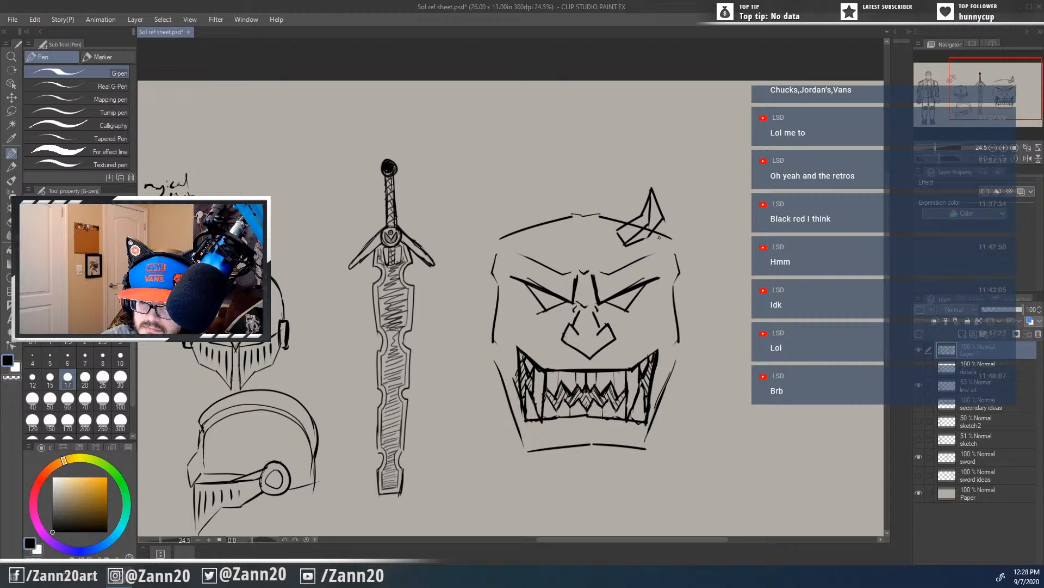
pyautogui.moveTo(664, 246)
pyautogui.mouseDown()
pyautogui.moveTo(684, 219)
pyautogui.moveTo(671, 236)
pyautogui.mouseUp()
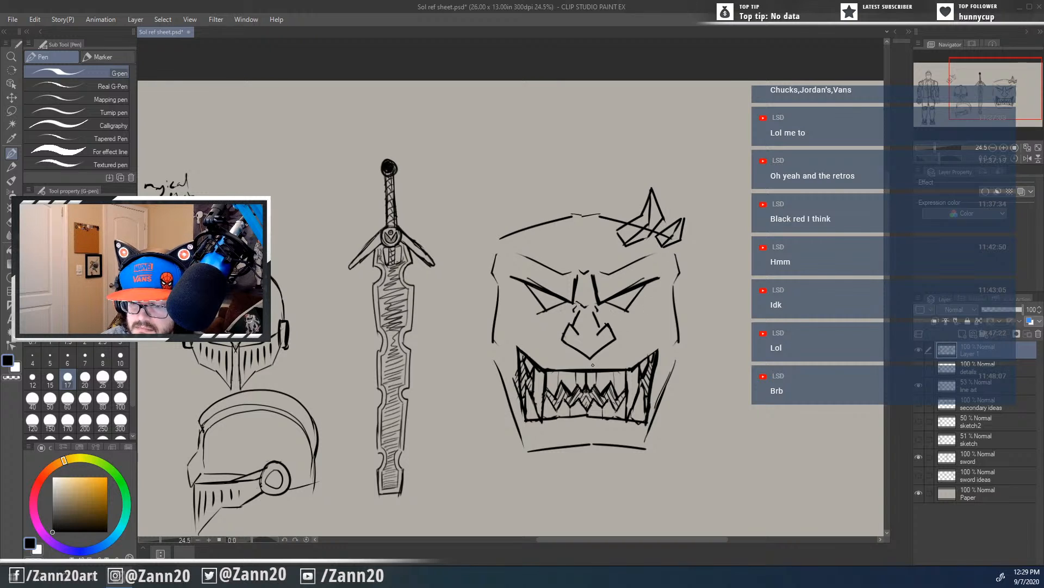
pyautogui.moveTo(579, 347); pyautogui.dragTo(669, 359)
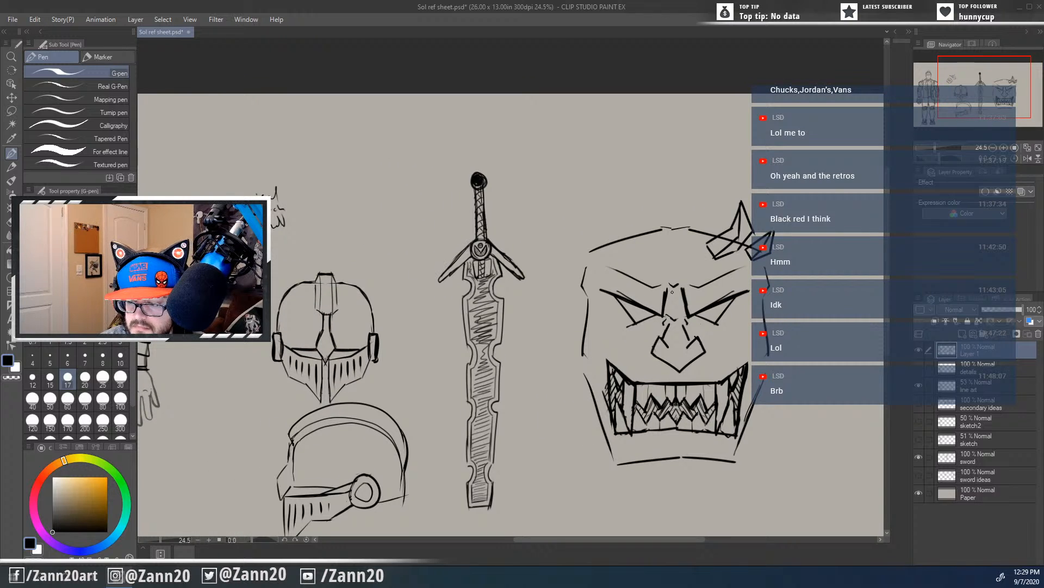
pyautogui.moveTo(672, 291); pyautogui.dragTo(565, 308)
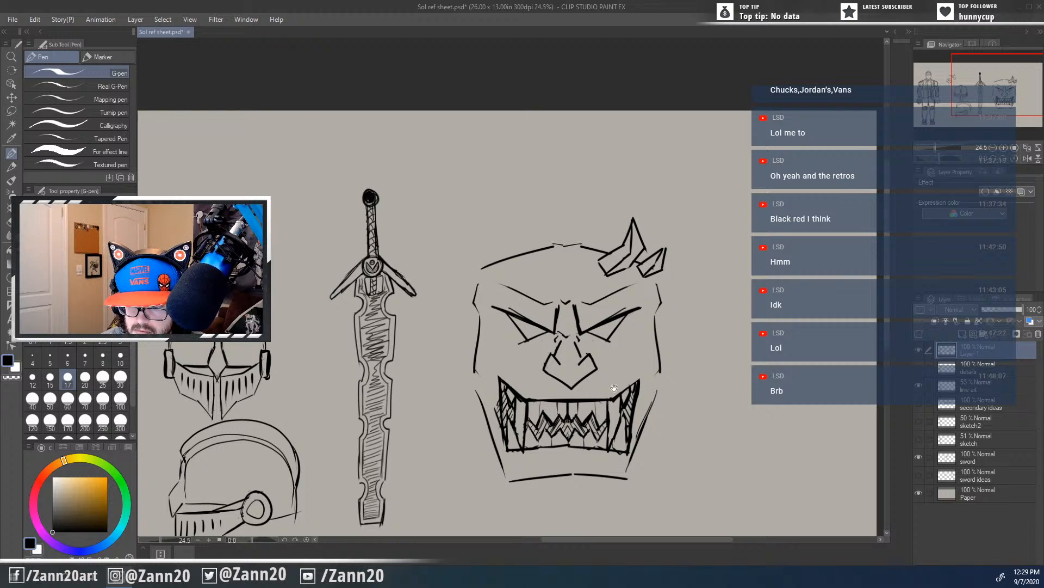
pyautogui.moveTo(614, 388); pyautogui.dragTo(610, 316)
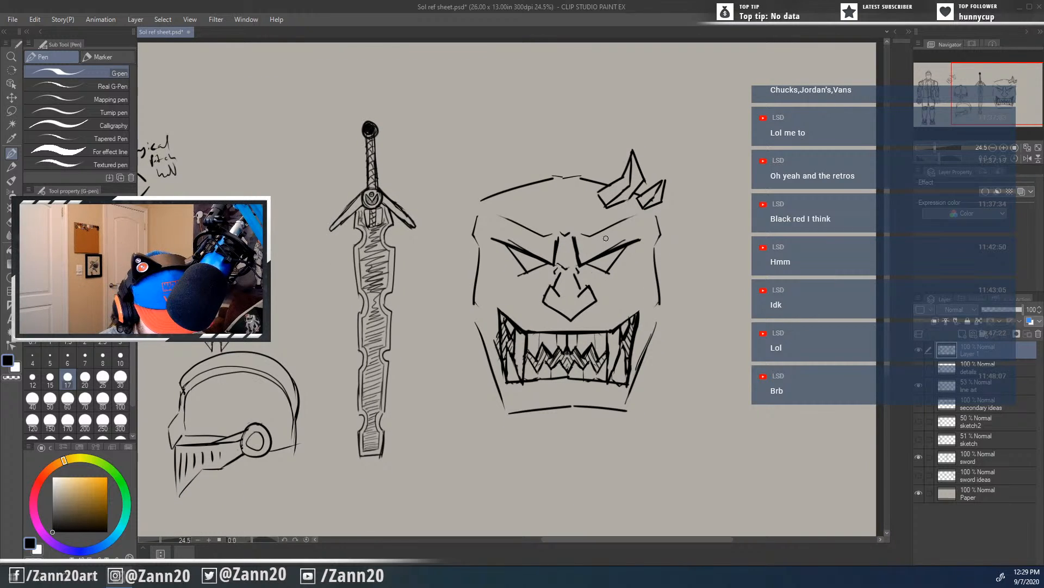
# Step: Lasso the two horns and move them slightly higher on the mask's head
pyautogui.press('m')
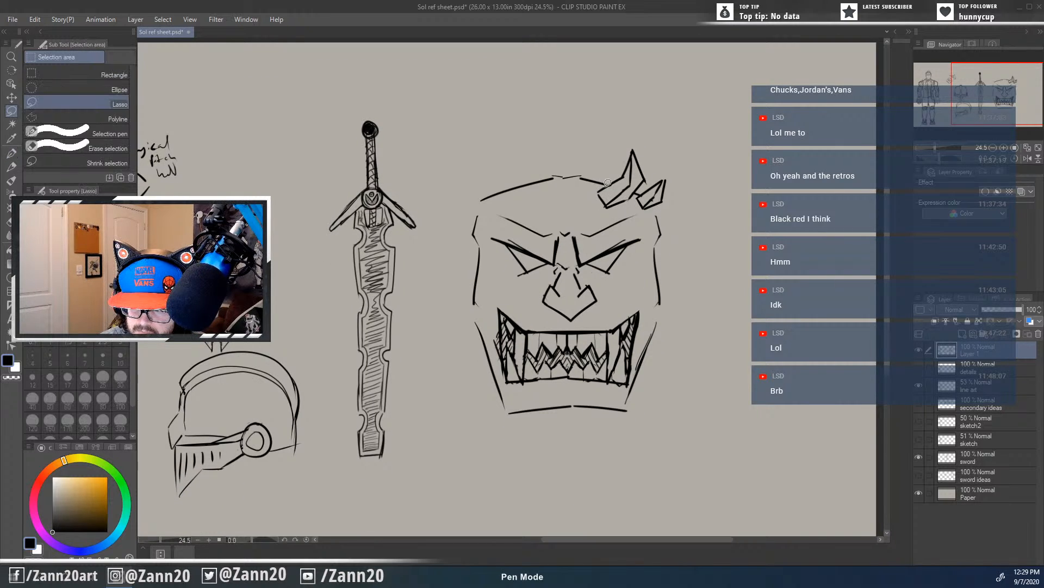
pyautogui.moveTo(611, 181)
pyautogui.mouseDown()
pyautogui.moveTo(605, 206)
pyautogui.moveTo(638, 193)
pyautogui.moveTo(648, 206)
pyautogui.moveTo(673, 198)
pyautogui.moveTo(672, 171)
pyautogui.moveTo(638, 192)
pyautogui.moveTo(654, 169)
pyautogui.moveTo(646, 147)
pyautogui.moveTo(625, 136)
pyautogui.moveTo(610, 181)
pyautogui.mouseUp()
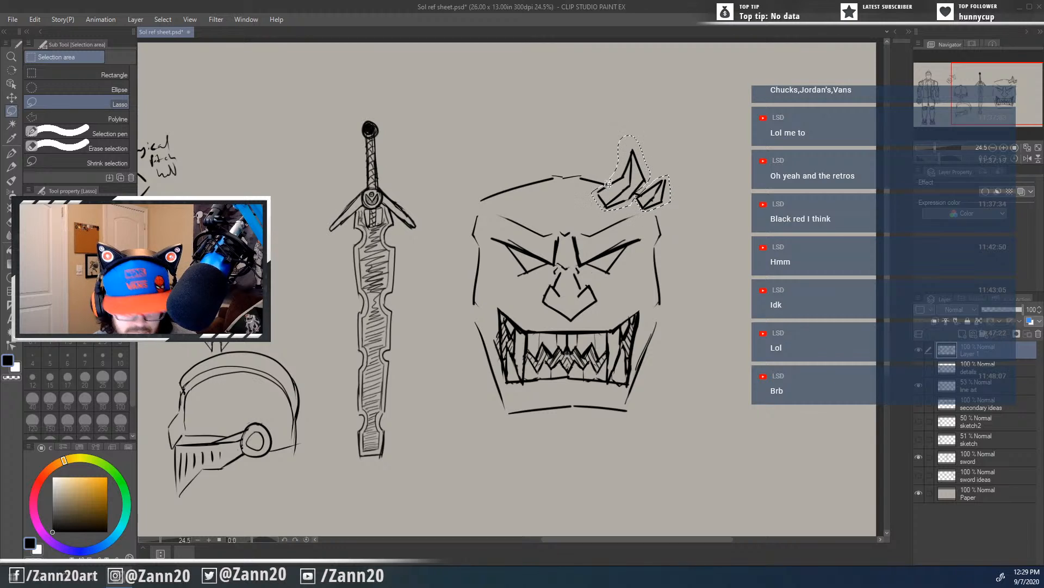
pyautogui.hotkey('ctrl', 't')
pyautogui.moveTo(653, 202)
pyautogui.mouseDown()
pyautogui.moveTo(666, 191)
pyautogui.moveTo(654, 183)
pyautogui.mouseUp()
pyautogui.hotkey('ctrl', 'd')
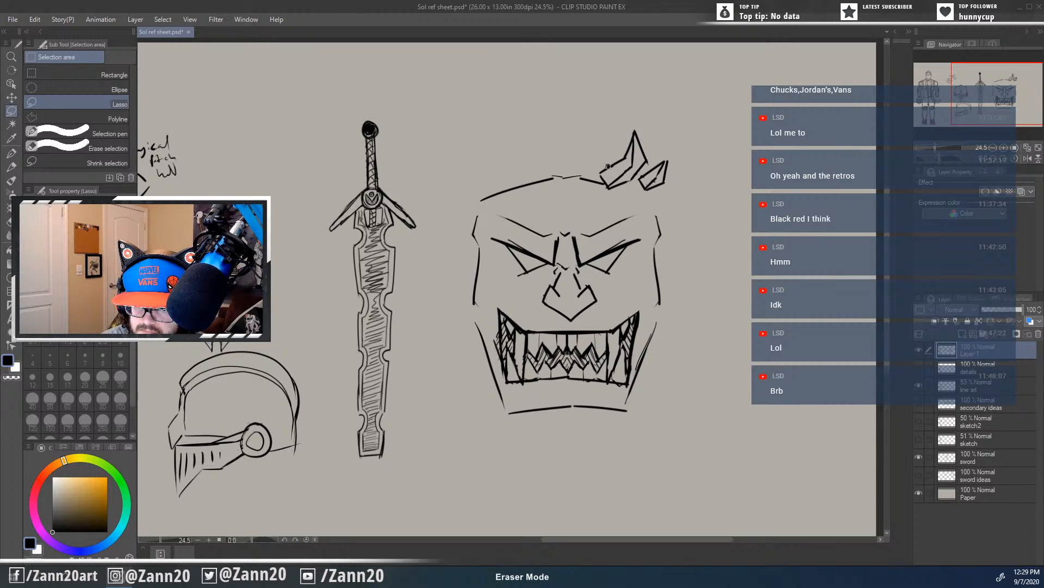
# Step: Redraw the mask's outline higher across the top of the head and wider down the right side, and erase the old forehead arc
pyautogui.press('p')
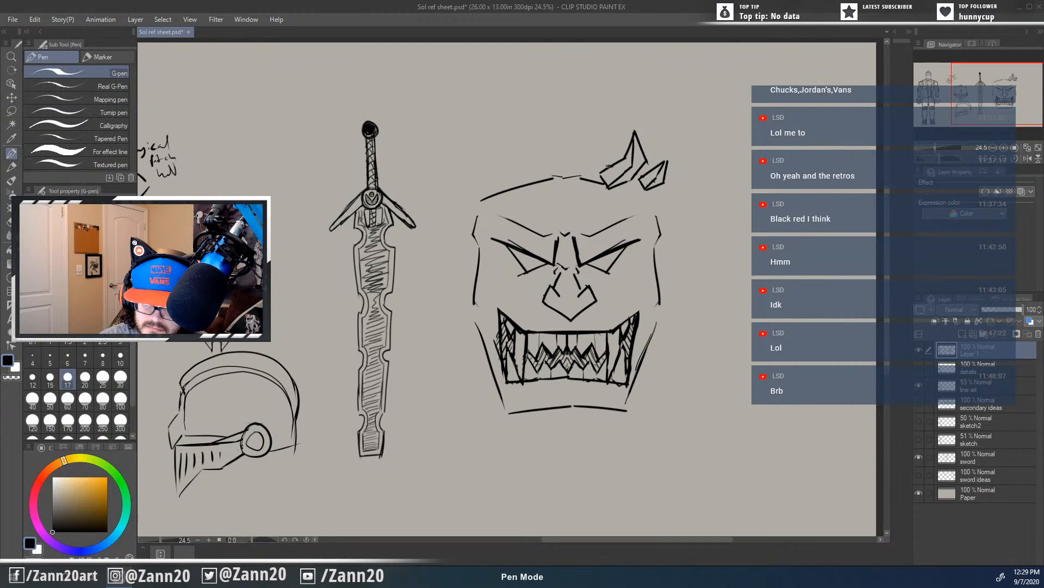
pyautogui.moveTo(612, 167)
pyautogui.mouseDown()
pyautogui.moveTo(573, 157)
pyautogui.moveTo(499, 174)
pyautogui.mouseUp()
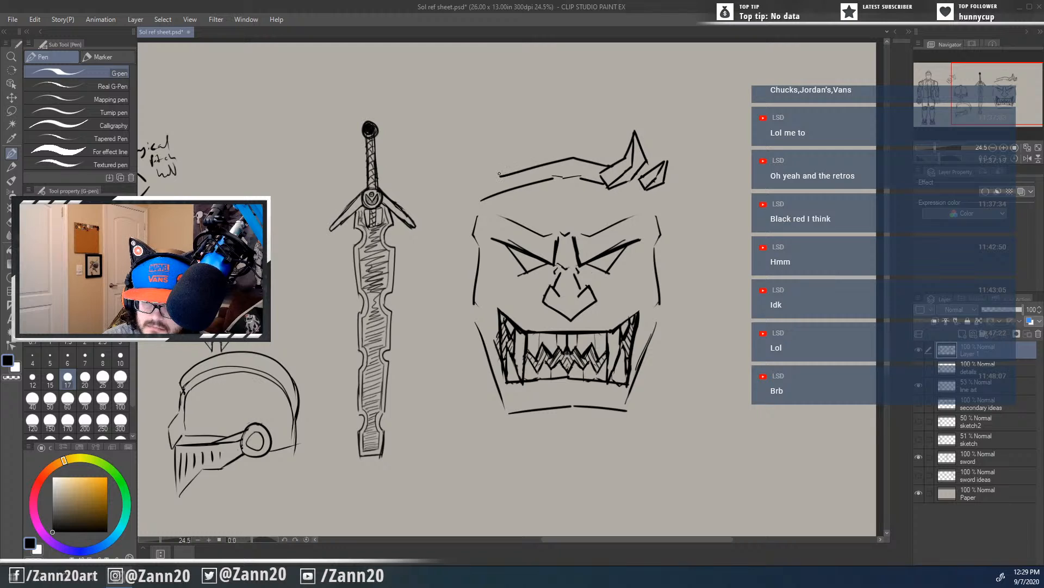
pyautogui.moveTo(632, 176)
pyautogui.mouseDown()
pyautogui.moveTo(667, 186)
pyautogui.moveTo(662, 252)
pyautogui.mouseUp()
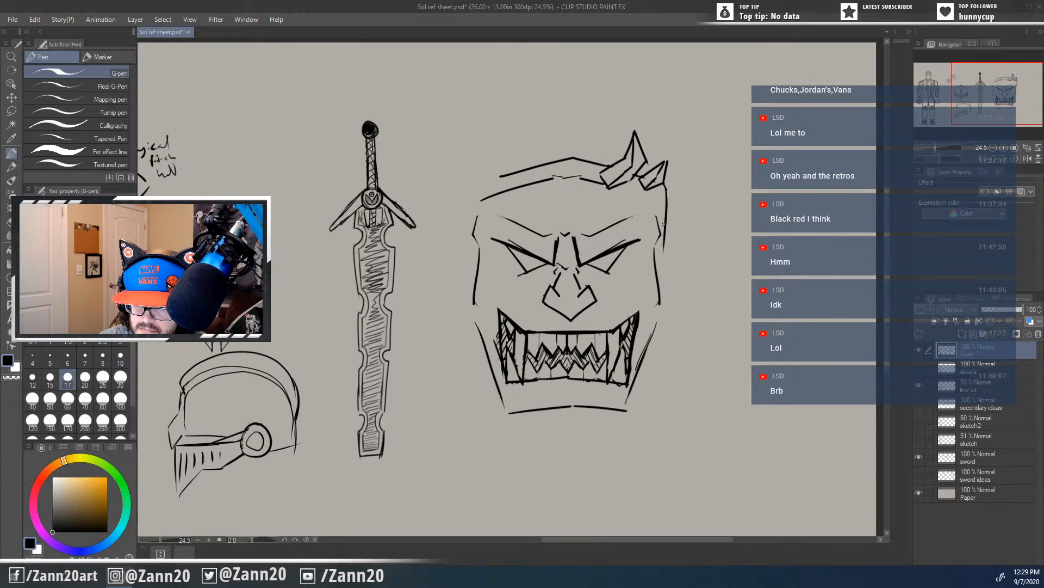
pyautogui.hotkey('ctrl', 'z')
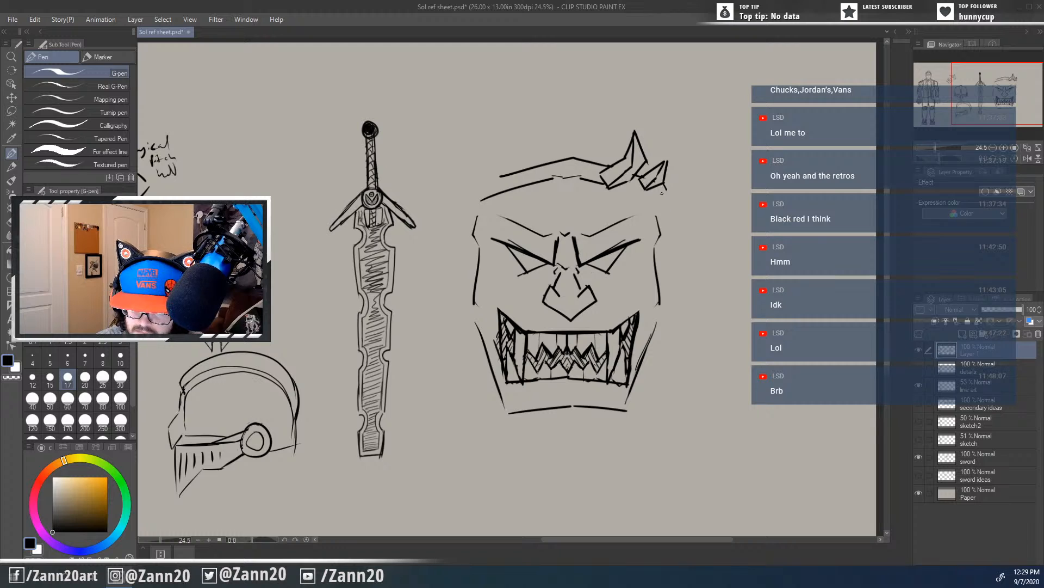
pyautogui.moveTo(657, 187)
pyautogui.mouseDown()
pyautogui.moveTo(668, 205)
pyautogui.moveTo(657, 250)
pyautogui.mouseUp()
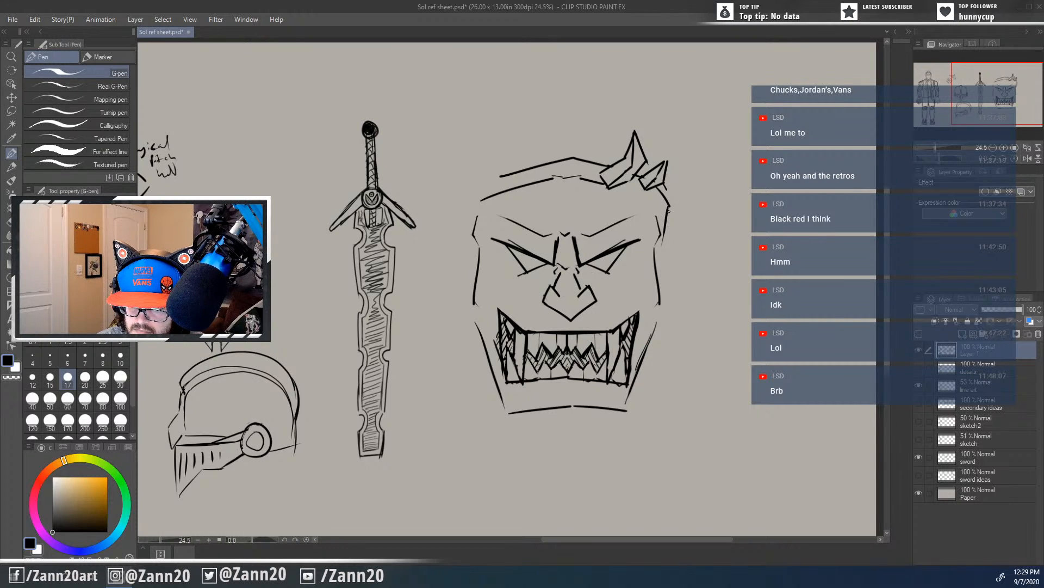
pyautogui.moveTo(669, 211)
pyautogui.mouseDown()
pyautogui.moveTo(657, 247)
pyautogui.moveTo(667, 290)
pyautogui.mouseUp()
pyautogui.moveTo(659, 247)
pyautogui.mouseDown()
pyautogui.moveTo(668, 290)
pyautogui.moveTo(656, 328)
pyautogui.mouseUp()
pyautogui.moveTo(660, 410); pyautogui.dragTo(653, 397)
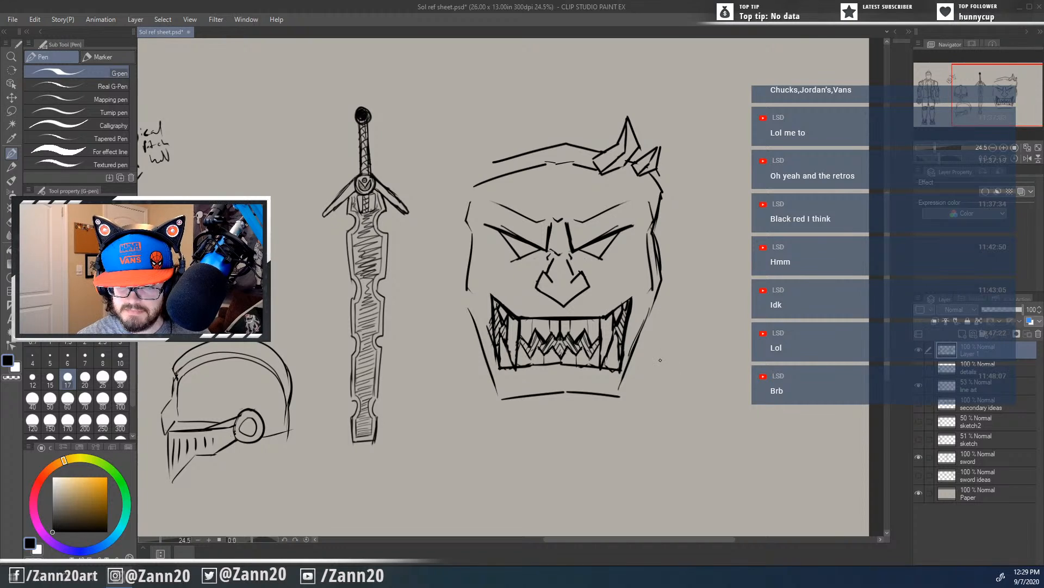
pyautogui.moveTo(597, 158); pyautogui.dragTo(493, 179)
pyautogui.press('p')
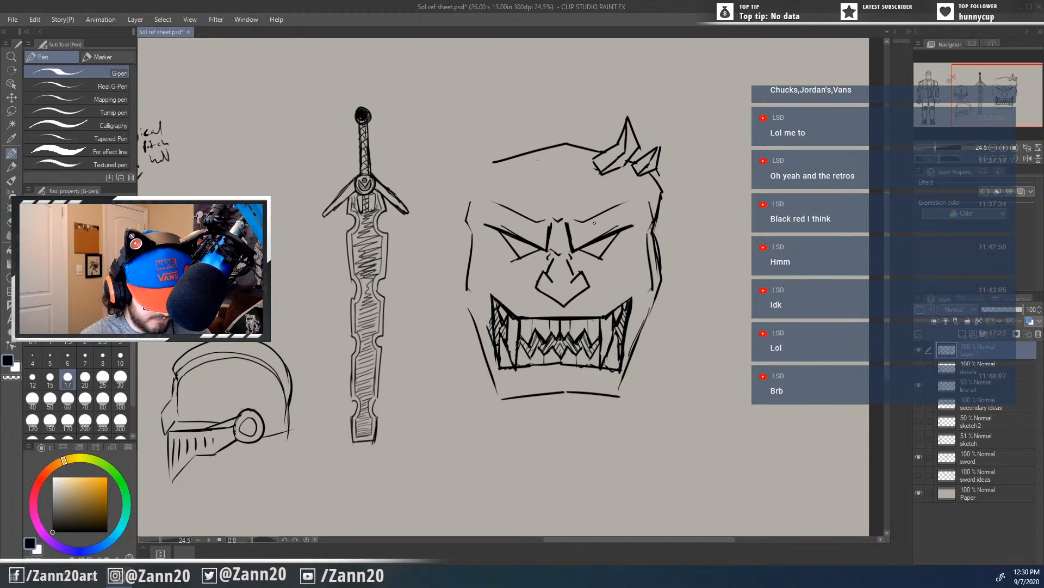
# Step: Lasso the right horns with the adjoining head outline and paste a copy onto a new layer
pyautogui.press('m')
pyautogui.moveTo(571, 106)
pyautogui.mouseDown()
pyautogui.moveTo(629, 189)
pyautogui.moveTo(682, 99)
pyautogui.moveTo(557, 107)
pyautogui.mouseUp()
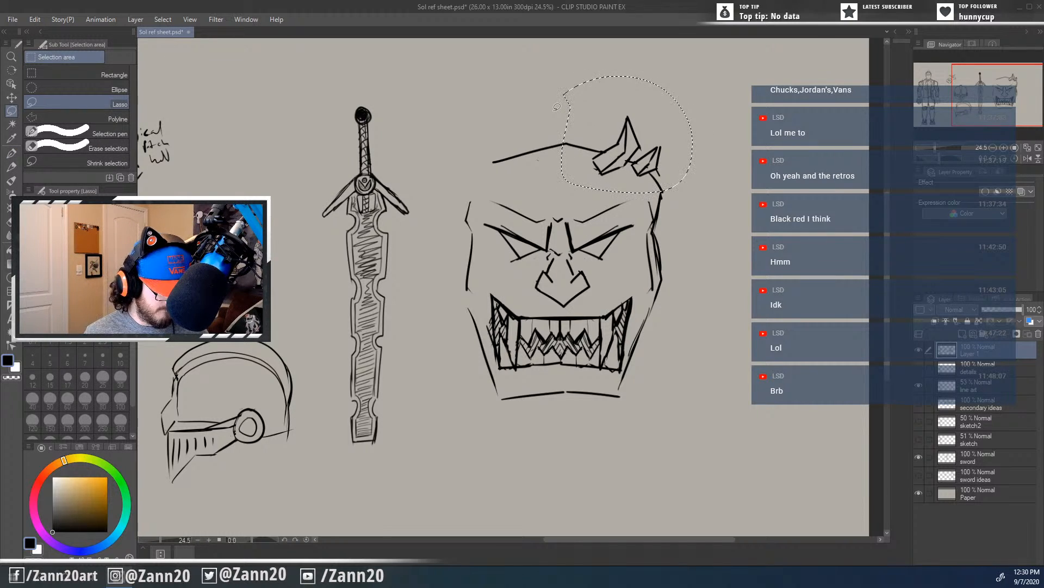
pyautogui.hotkey('ctrl', 't')
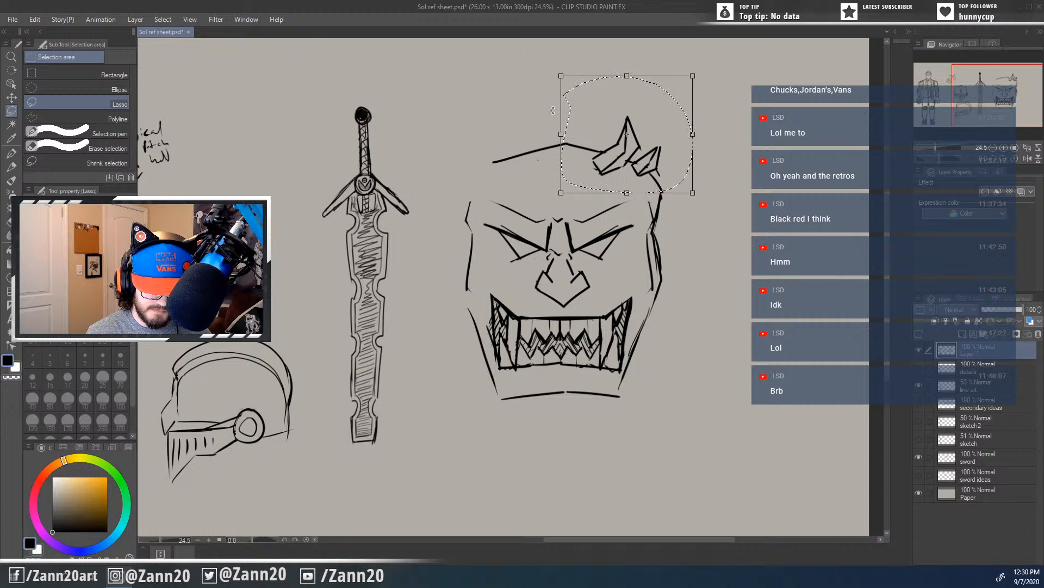
pyautogui.press('Escape')
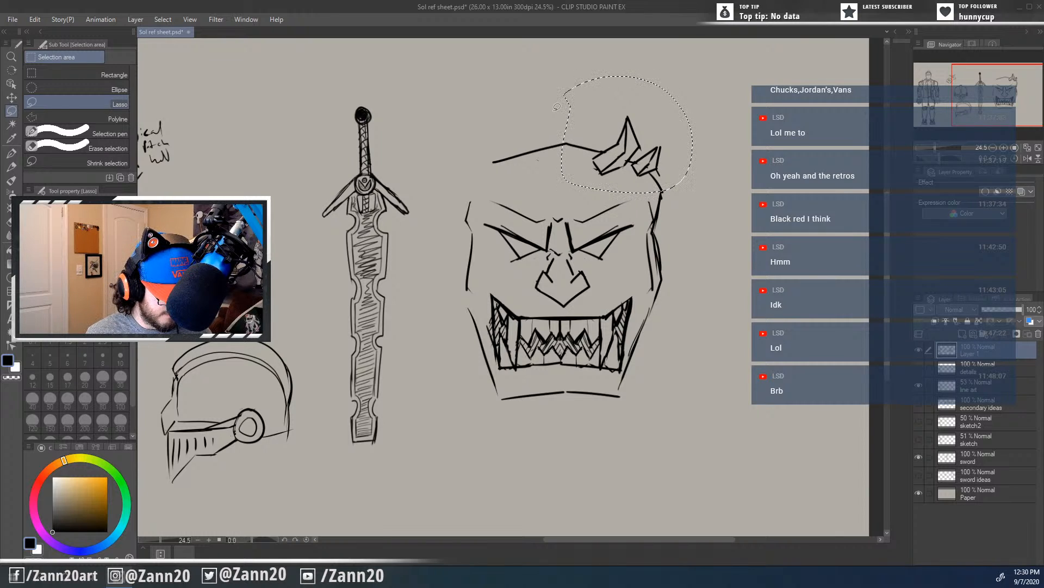
pyautogui.hotkey('ctrl', 'c')
pyautogui.hotkey('ctrl', 'v')
# Step: Flip the copied horns horizontally and place them on the left side of the head to mirror the right pair
pyautogui.hotkey('ctrl', 't')
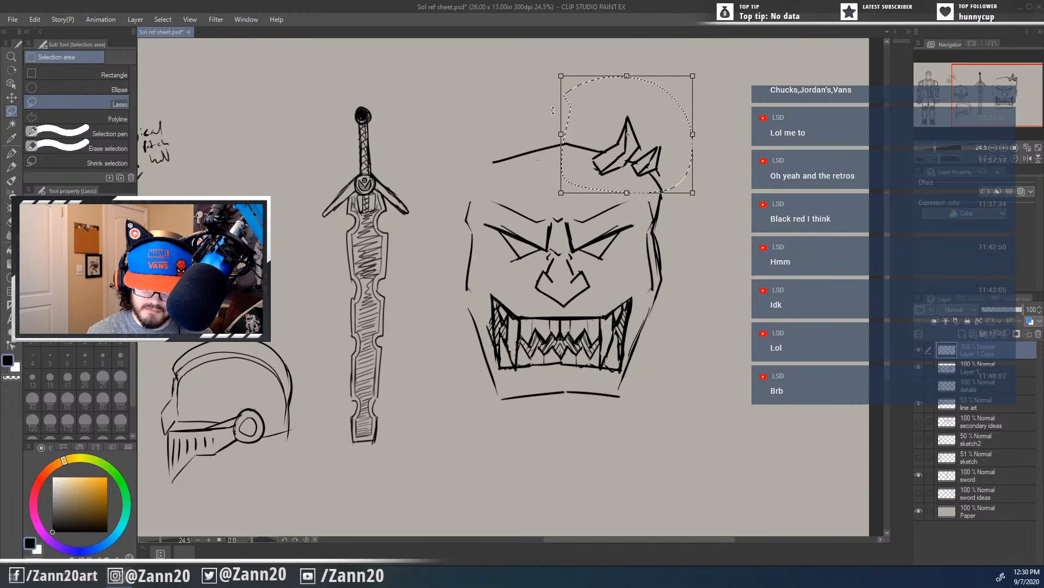
pyautogui.click(71, 261)
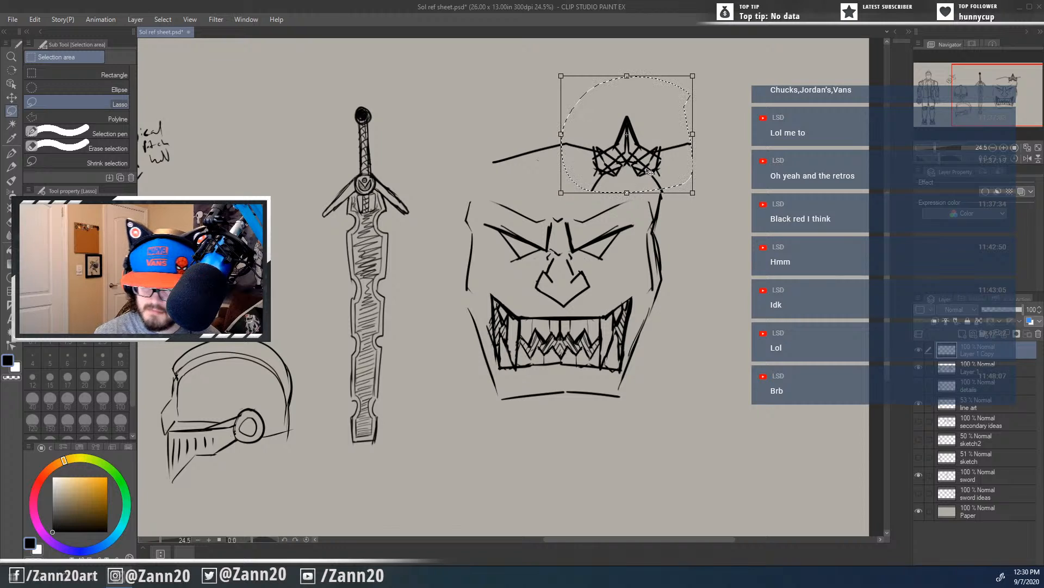
pyautogui.moveTo(649, 171); pyautogui.dragTo(528, 169)
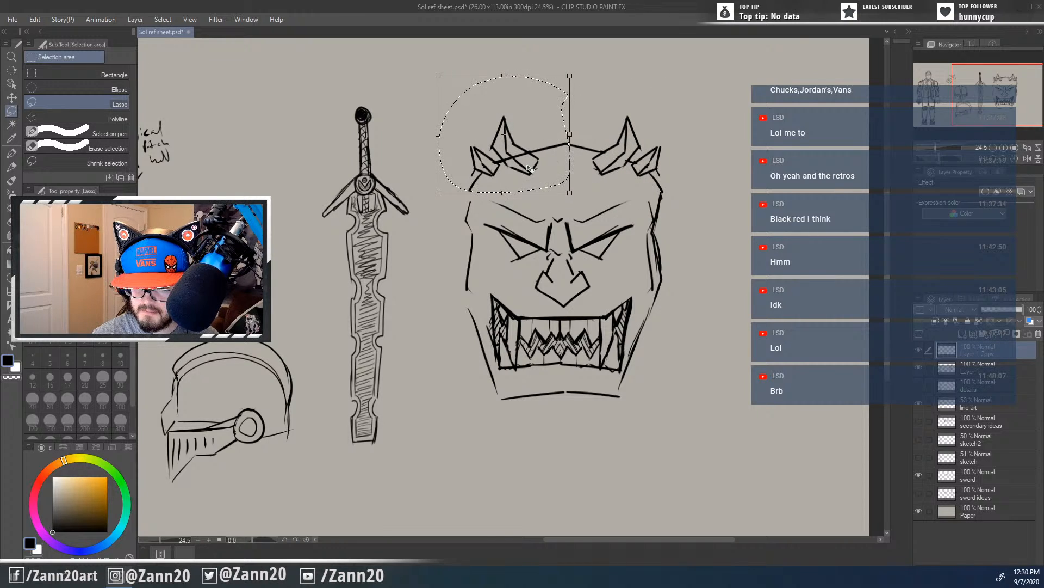
pyautogui.press('Return')
pyautogui.hotkey('ctrl', 'd')
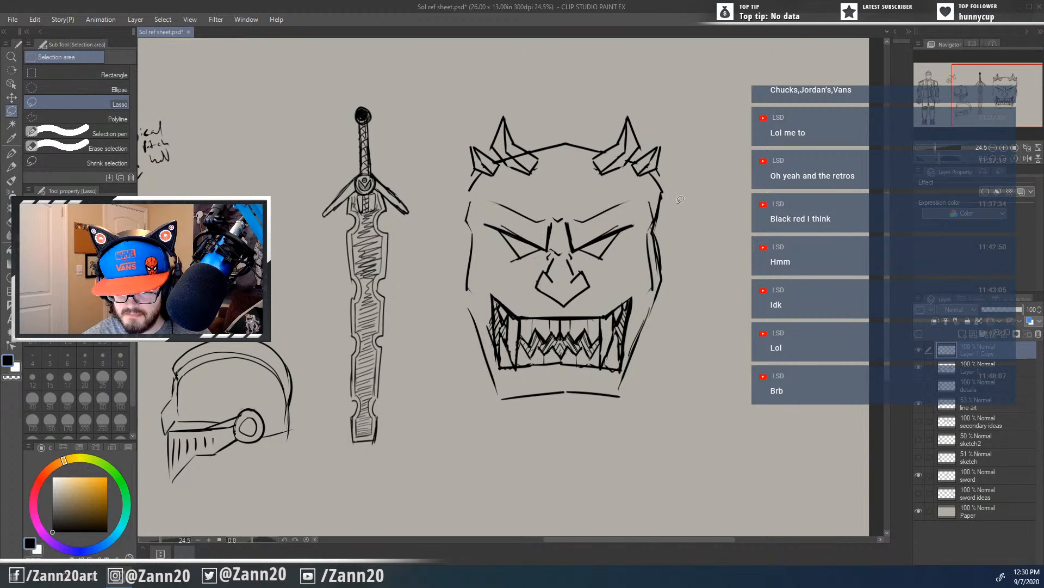
# Step: Erase the part of the forehead line that crosses the large left horn on Layer 1
pyautogui.click(947, 370)
pyautogui.press('e')
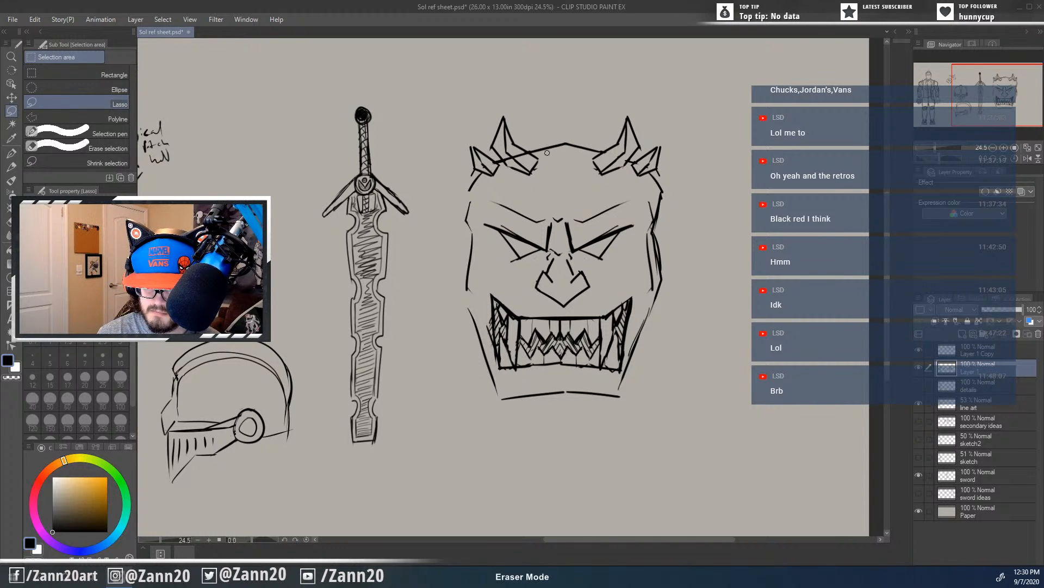
pyautogui.moveTo(526, 155); pyautogui.dragTo(506, 161)
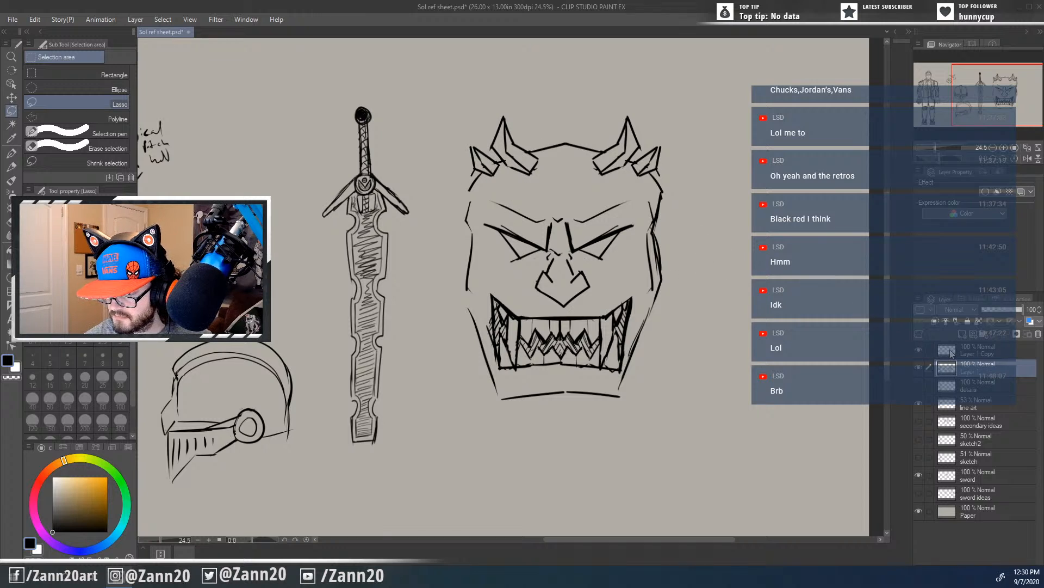
# Step: Merge Layer 1 Copy with Layer 1 and switch to the G-pen
pyautogui.click(920, 302)
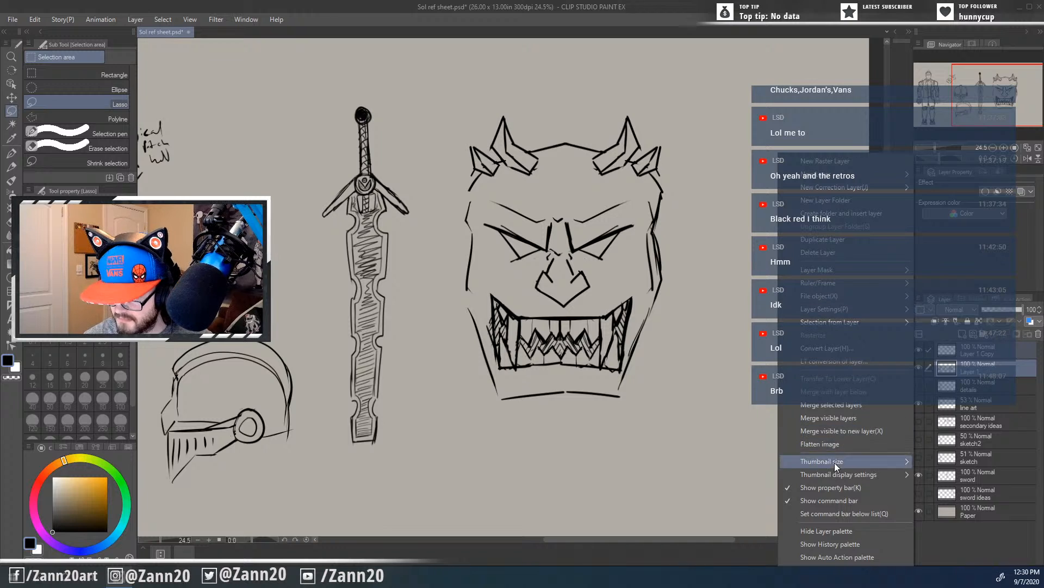
pyautogui.click(840, 404)
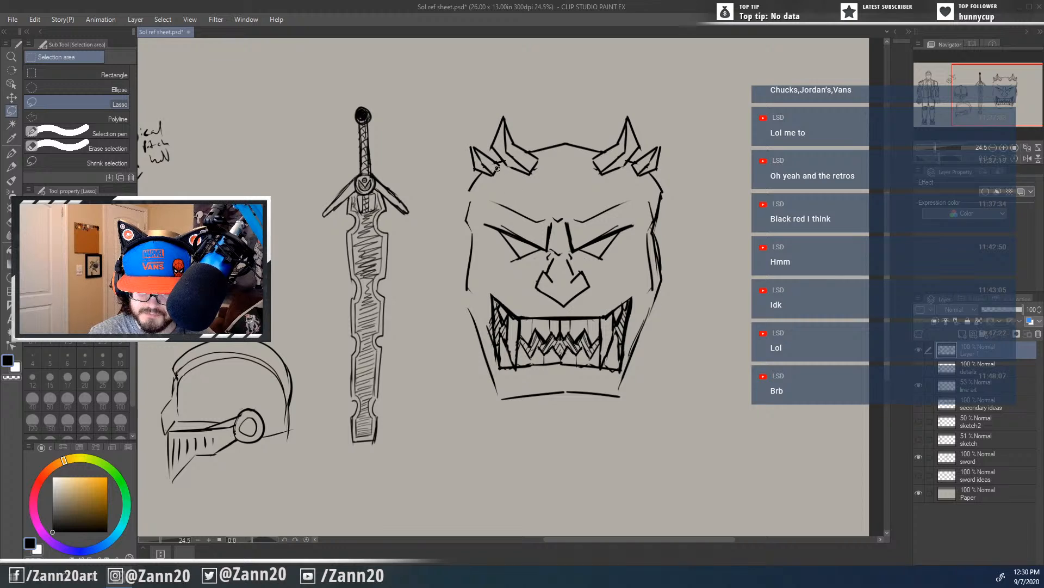
pyautogui.moveTo(615, 457); pyautogui.dragTo(578, 433)
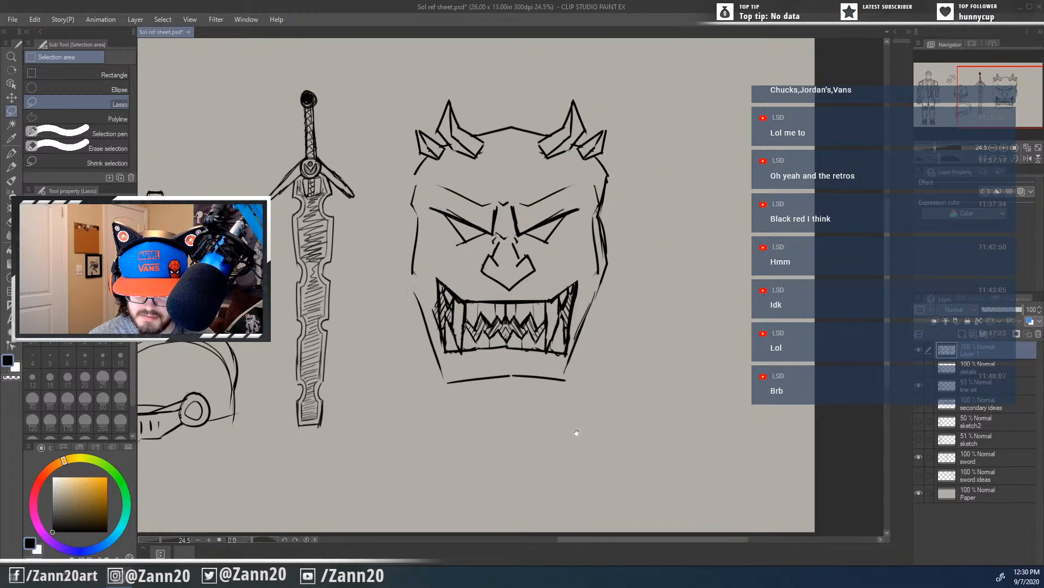
pyautogui.moveTo(552, 351); pyautogui.dragTo(586, 376)
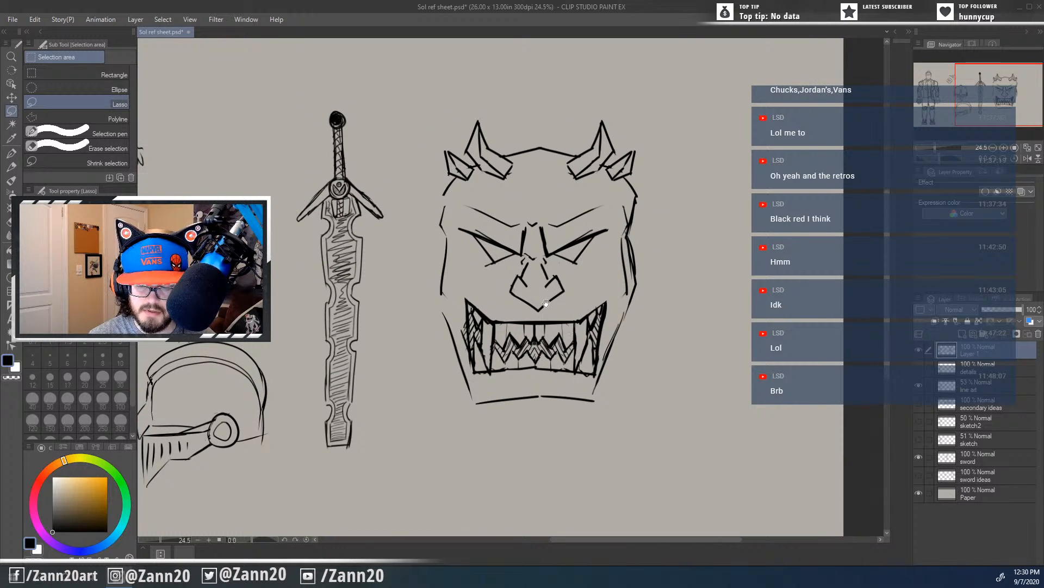
pyautogui.moveTo(547, 304); pyautogui.dragTo(619, 300)
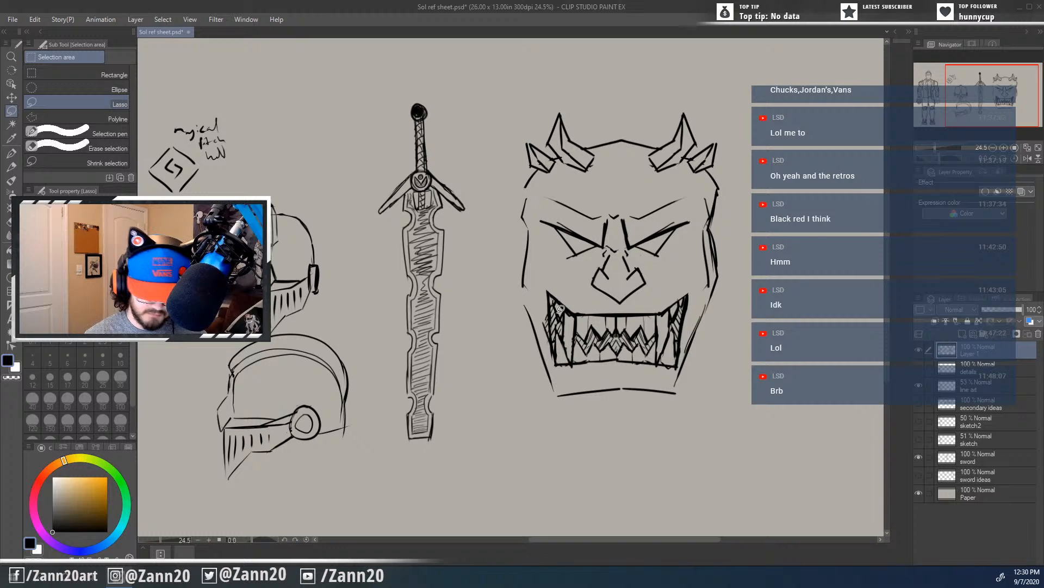
pyautogui.press('p')
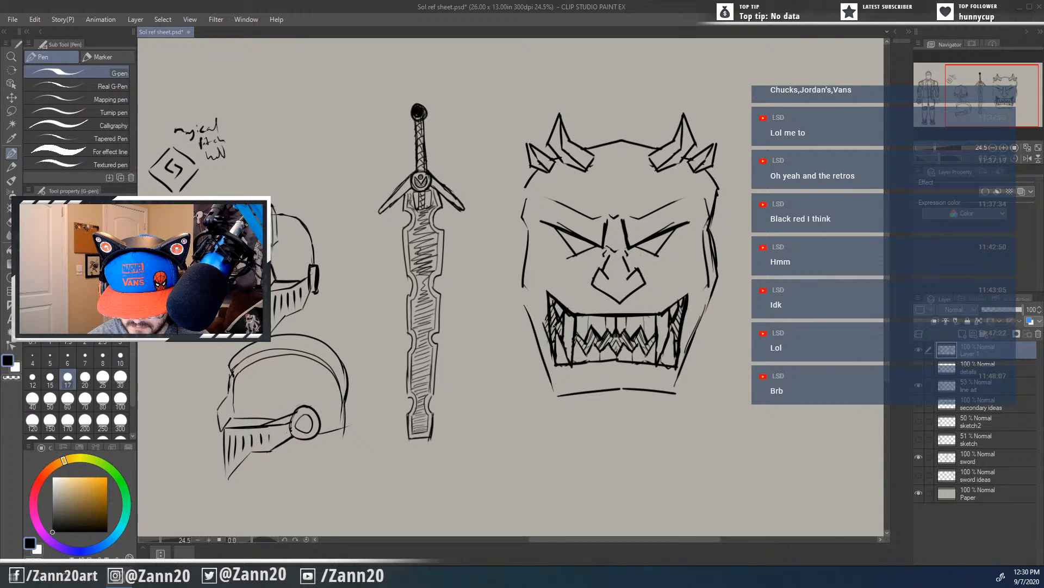
pyautogui.moveTo(555, 326)
pyautogui.mouseDown()
pyautogui.moveTo(525, 339)
pyautogui.moveTo(571, 342)
pyautogui.moveTo(581, 319)
pyautogui.mouseUp()
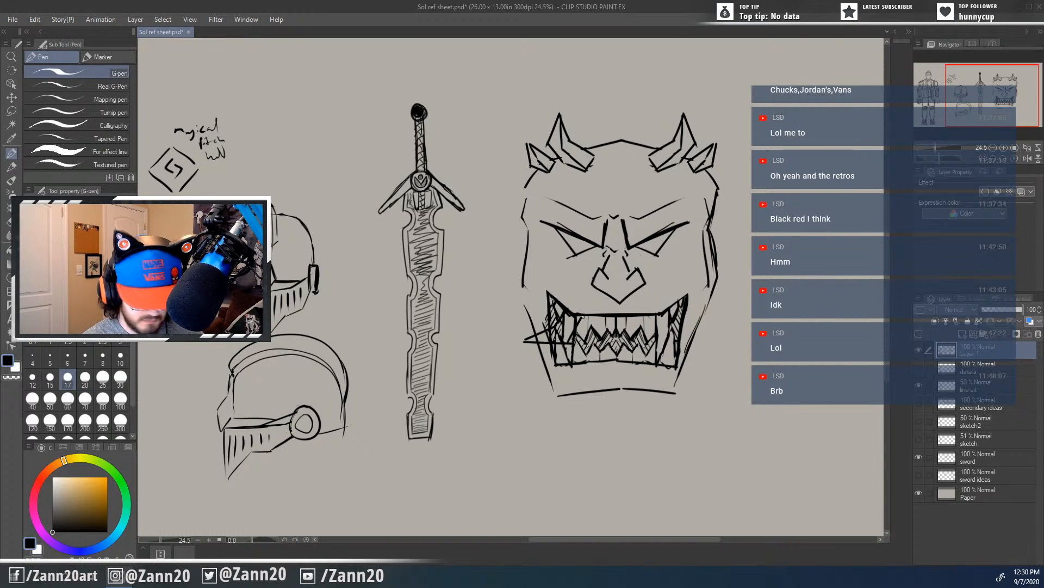
pyautogui.hotkey('ctrl', 'z')
pyautogui.hotkey('ctrl', 'z')
pyautogui.hotkey('ctrl', 'z')
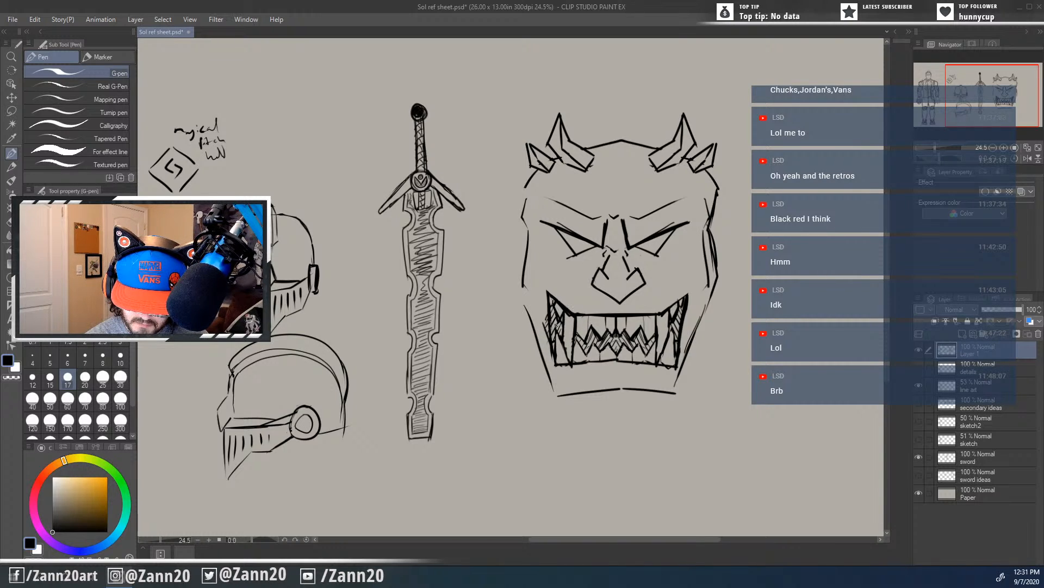
pyautogui.moveTo(556, 325)
pyautogui.mouseDown()
pyautogui.moveTo(525, 353)
pyautogui.moveTo(575, 330)
pyautogui.mouseUp()
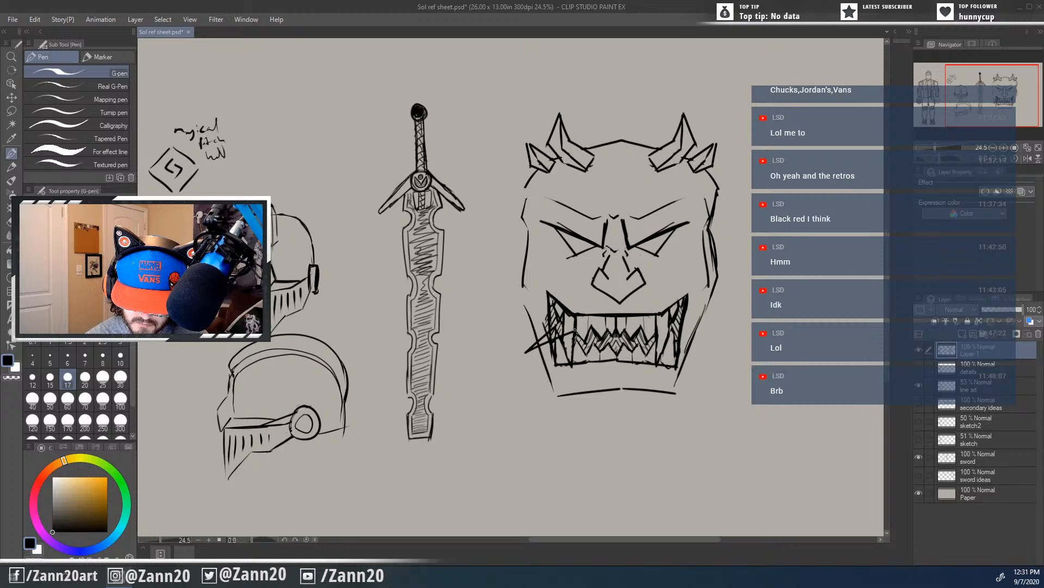
pyautogui.hotkey('ctrl', 'z')
pyautogui.hotkey('ctrl', 'z')
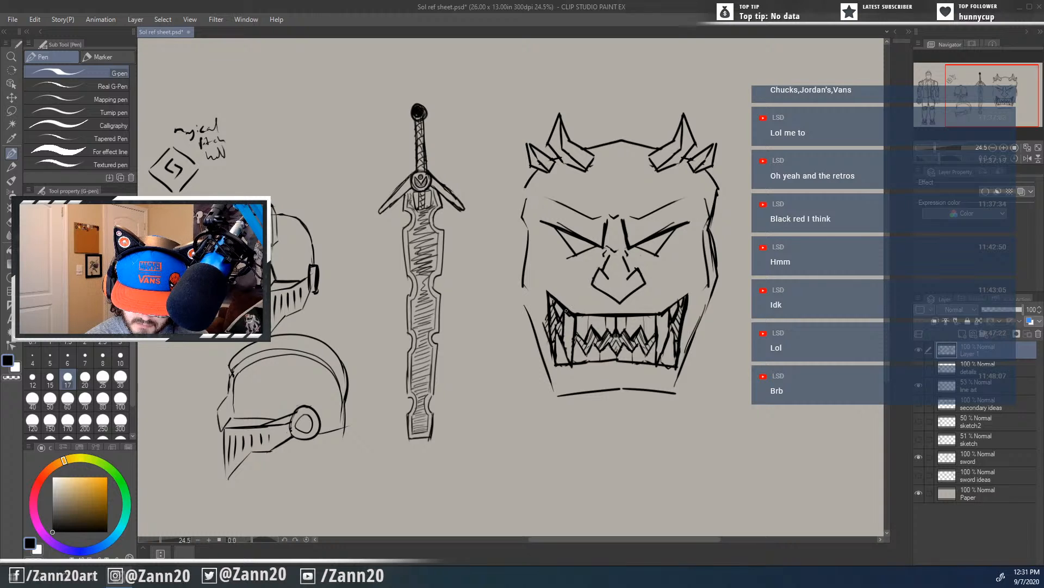
pyautogui.moveTo(550, 336)
pyautogui.mouseDown()
pyautogui.moveTo(523, 353)
pyautogui.moveTo(572, 335)
pyautogui.moveTo(585, 312)
pyautogui.mouseUp()
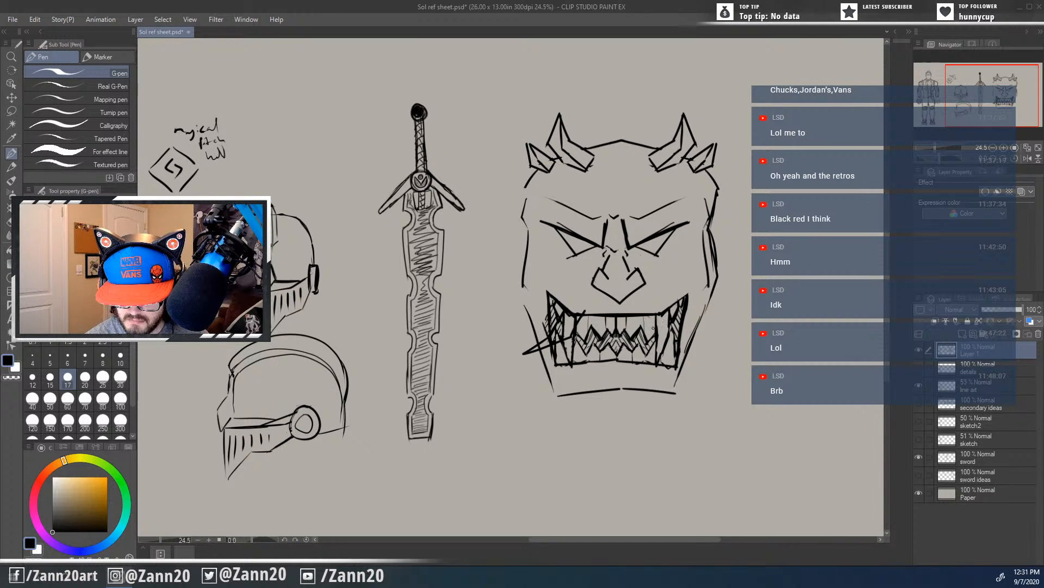
pyautogui.moveTo(598, 392); pyautogui.dragTo(595, 338)
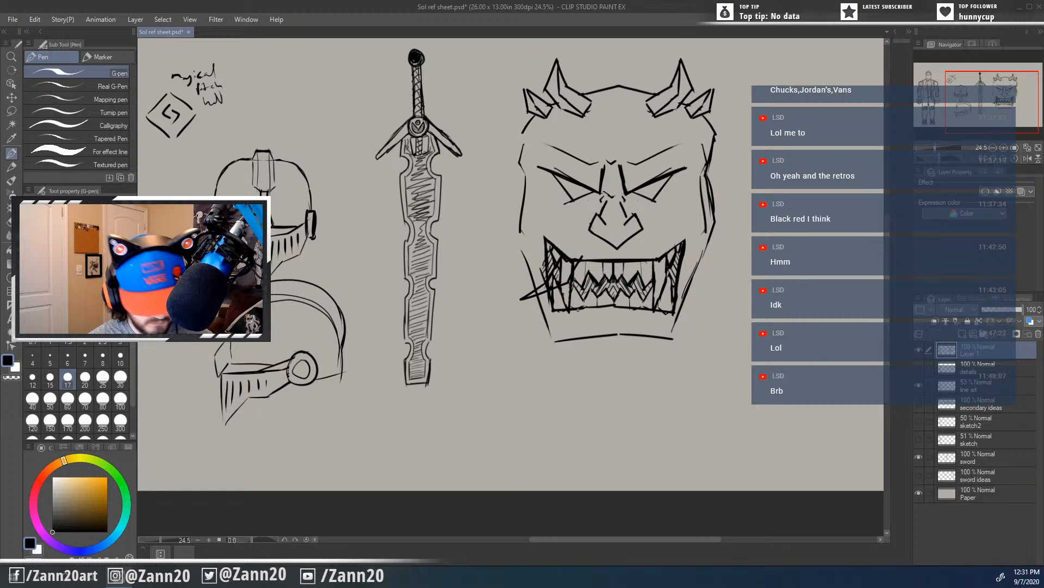
pyautogui.moveTo(657, 306); pyautogui.dragTo(602, 386)
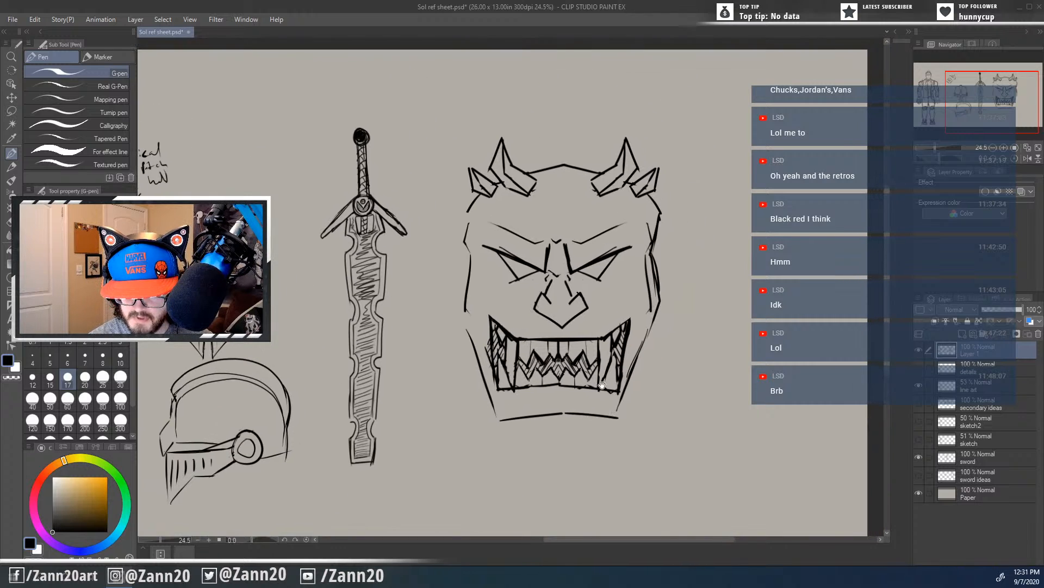
# Step: Thicken the forehead line between the horns and draw a bolder outer contour down the left side of the demon face to the jaw
pyautogui.moveTo(591, 268); pyautogui.dragTo(615, 320)
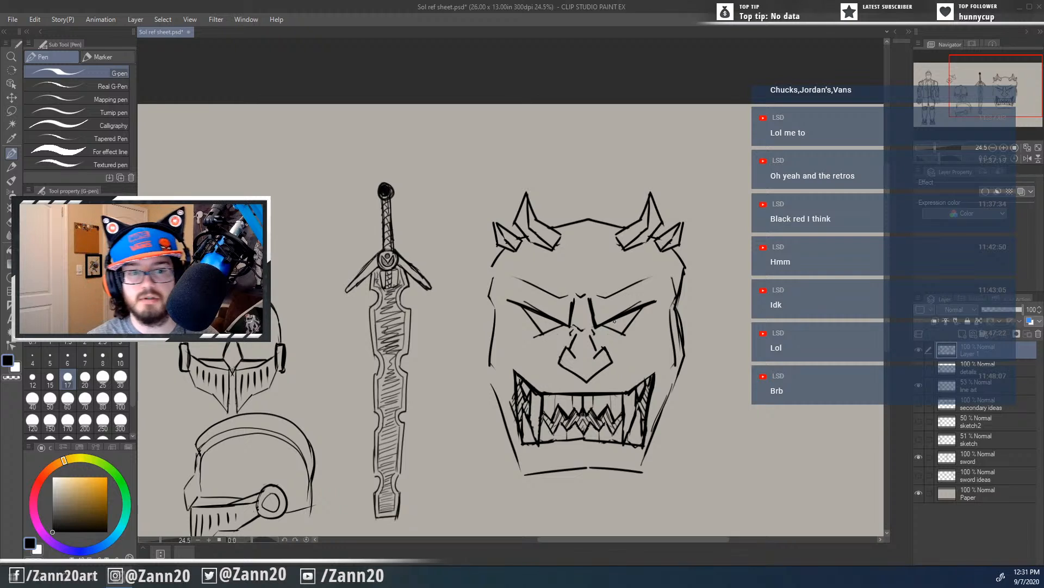
pyautogui.moveTo(691, 333); pyautogui.dragTo(691, 254)
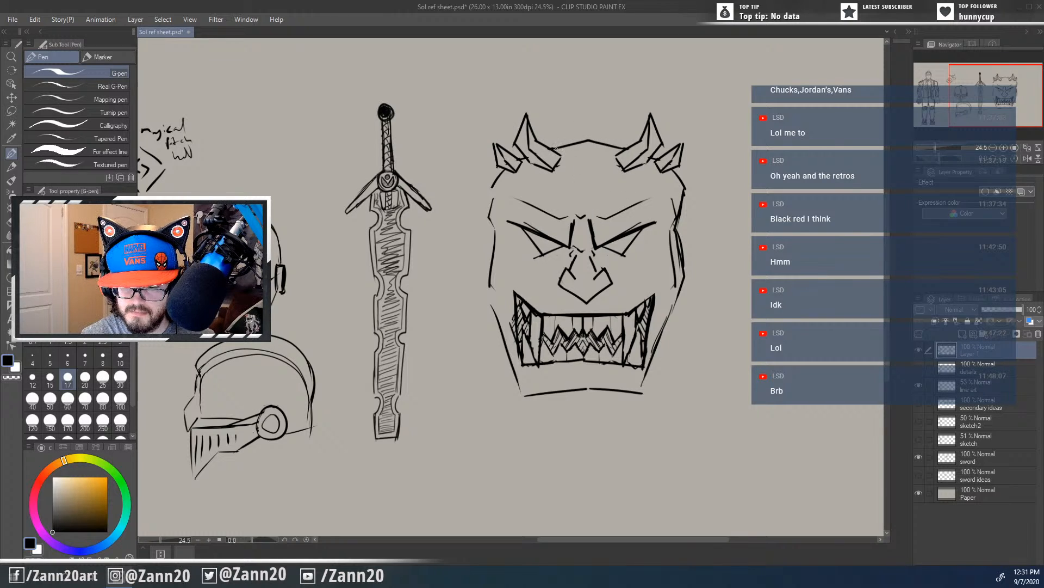
pyautogui.moveTo(556, 147)
pyautogui.mouseDown()
pyautogui.moveTo(581, 137)
pyautogui.moveTo(616, 149)
pyautogui.moveTo(550, 146)
pyautogui.moveTo(578, 137)
pyautogui.moveTo(620, 150)
pyautogui.mouseUp()
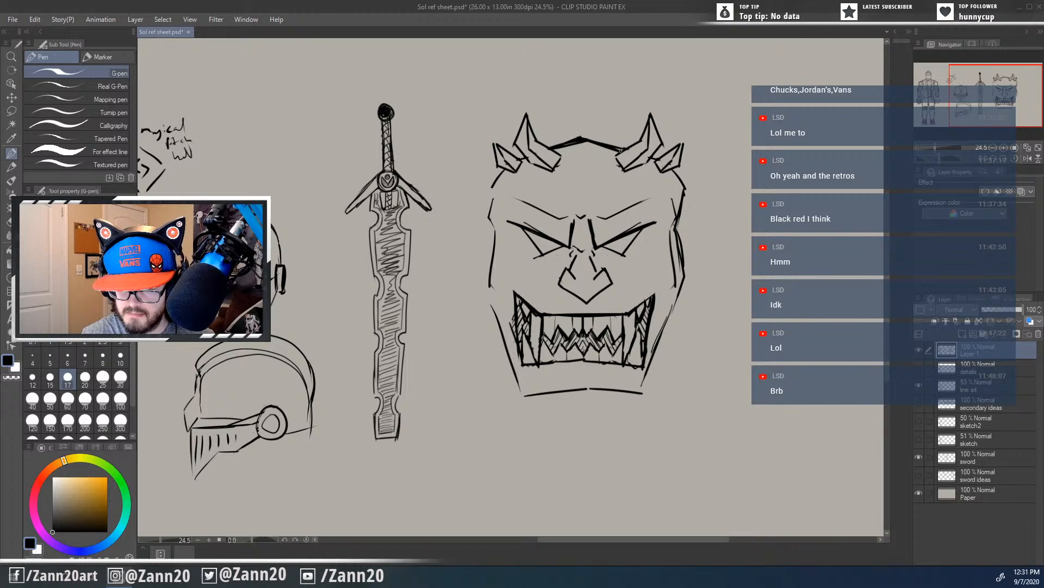
pyautogui.moveTo(500, 170)
pyautogui.mouseDown()
pyautogui.moveTo(475, 195)
pyautogui.moveTo(495, 310)
pyautogui.mouseUp()
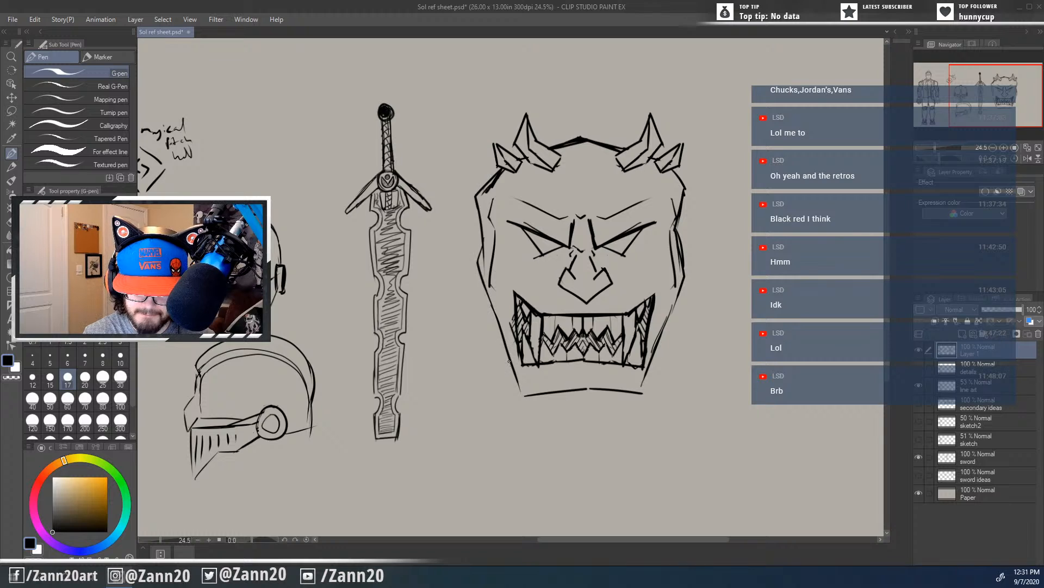
pyautogui.moveTo(487, 214); pyautogui.dragTo(481, 299)
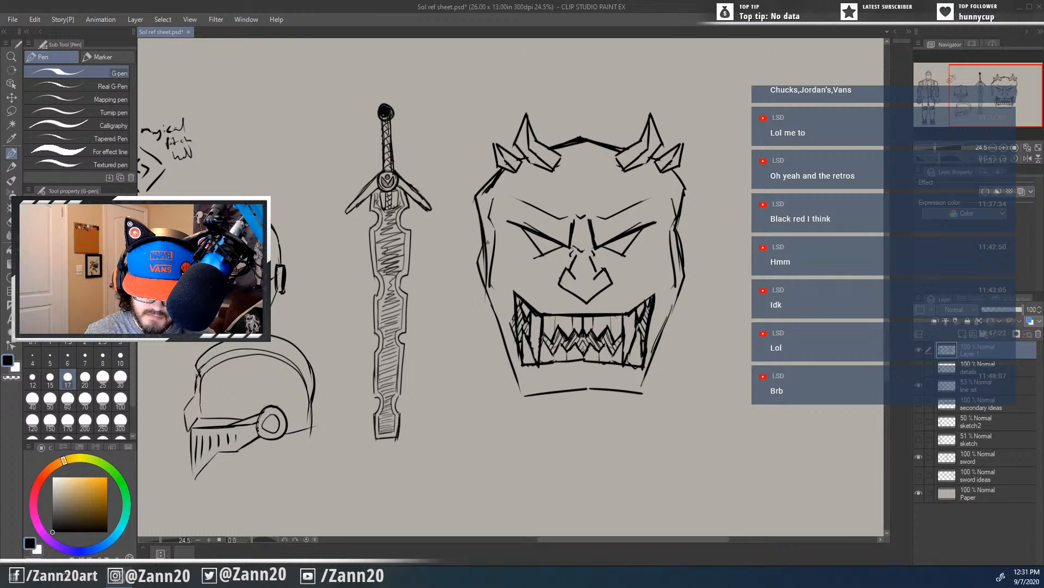
pyautogui.moveTo(488, 244)
pyautogui.mouseDown()
pyautogui.moveTo(479, 296)
pyautogui.moveTo(501, 342)
pyautogui.mouseUp()
pyautogui.moveTo(509, 355); pyautogui.dragTo(519, 381)
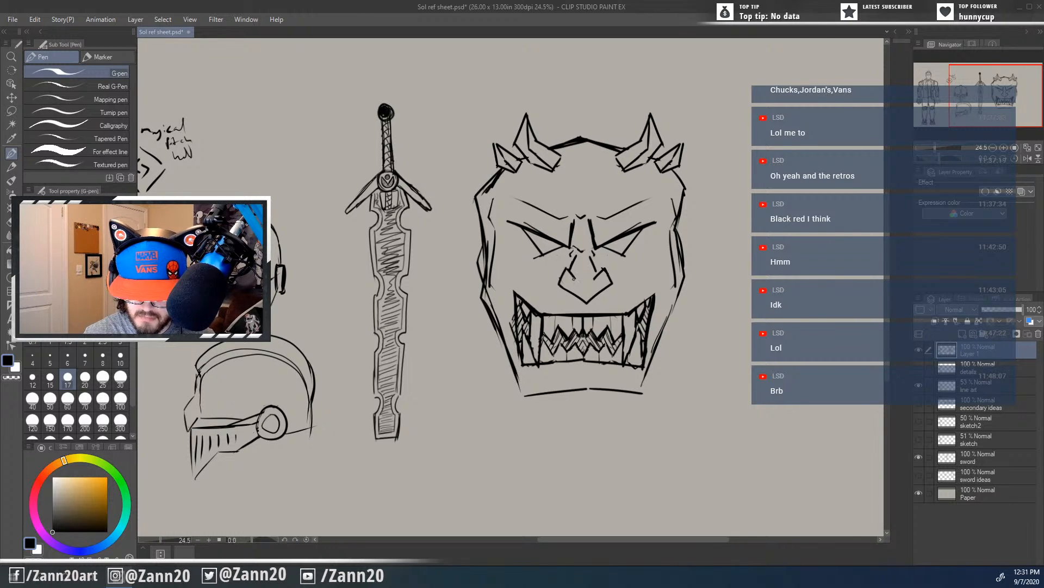
# Step: Thicken the right side of the face down to the jaw and draw an angular chin crease below the teeth
pyautogui.moveTo(675, 220); pyautogui.dragTo(678, 313)
pyautogui.moveTo(679, 205); pyautogui.dragTo(681, 302)
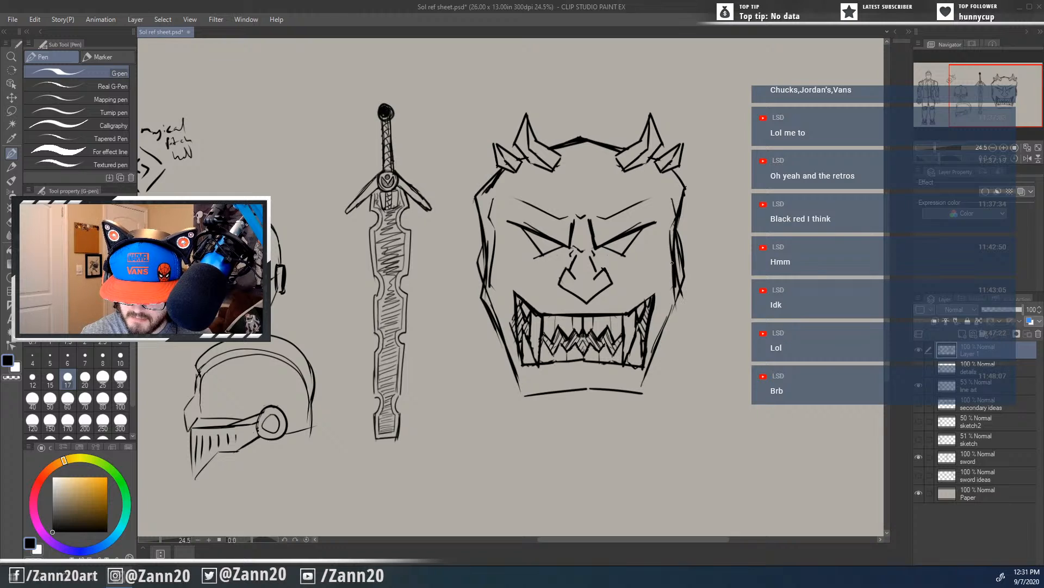
pyautogui.moveTo(671, 255)
pyautogui.mouseDown()
pyautogui.moveTo(683, 294)
pyautogui.moveTo(673, 277)
pyautogui.moveTo(683, 294)
pyautogui.moveTo(643, 394)
pyautogui.moveTo(631, 367)
pyautogui.moveTo(530, 378)
pyautogui.mouseUp()
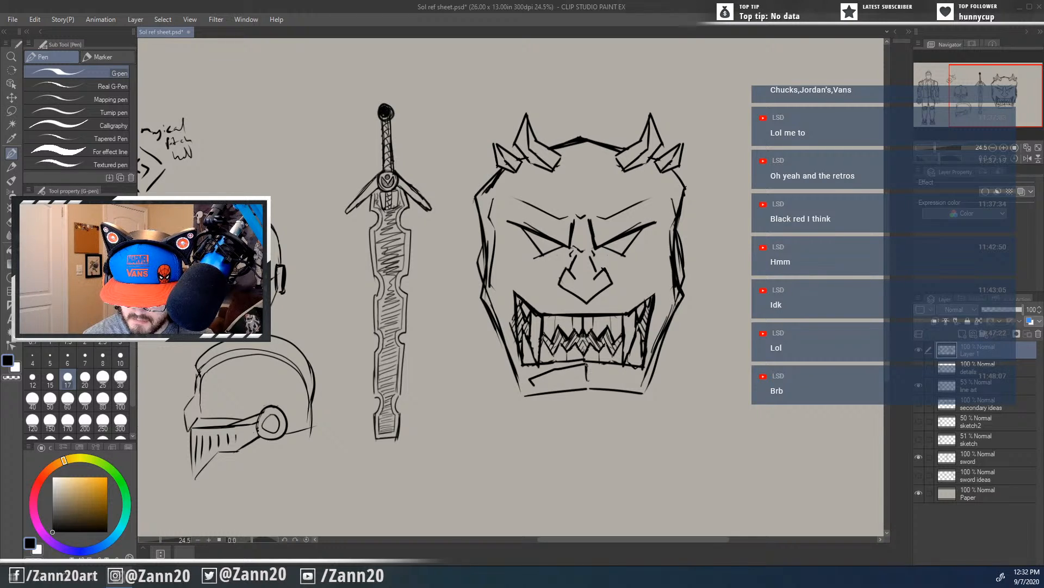
# Step: Add inner lines to both eyes and short crease strokes beside their lower outer corners
pyautogui.moveTo(610, 412); pyautogui.dragTo(591, 360)
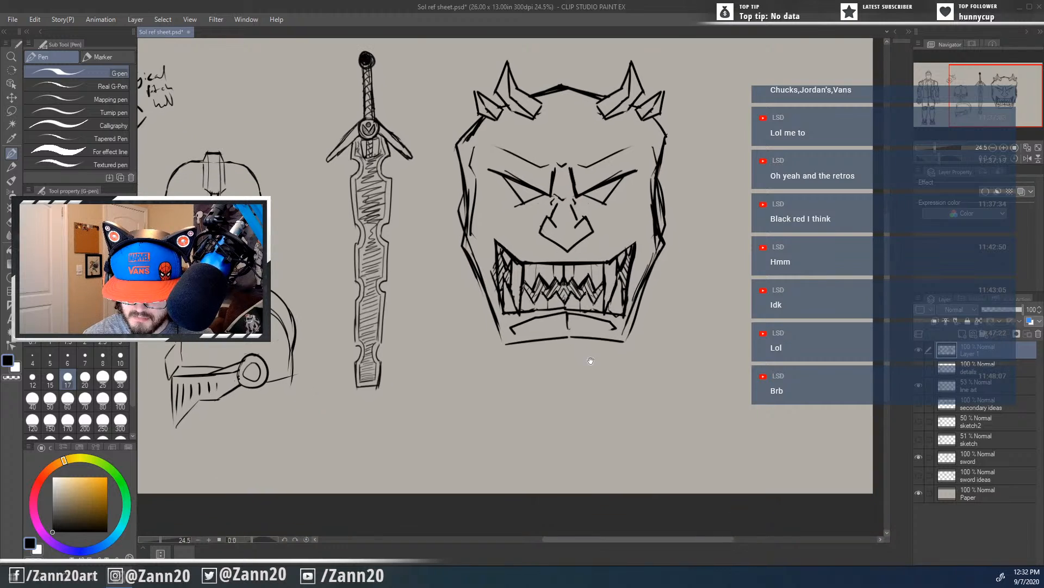
pyautogui.moveTo(590, 202); pyautogui.dragTo(606, 236)
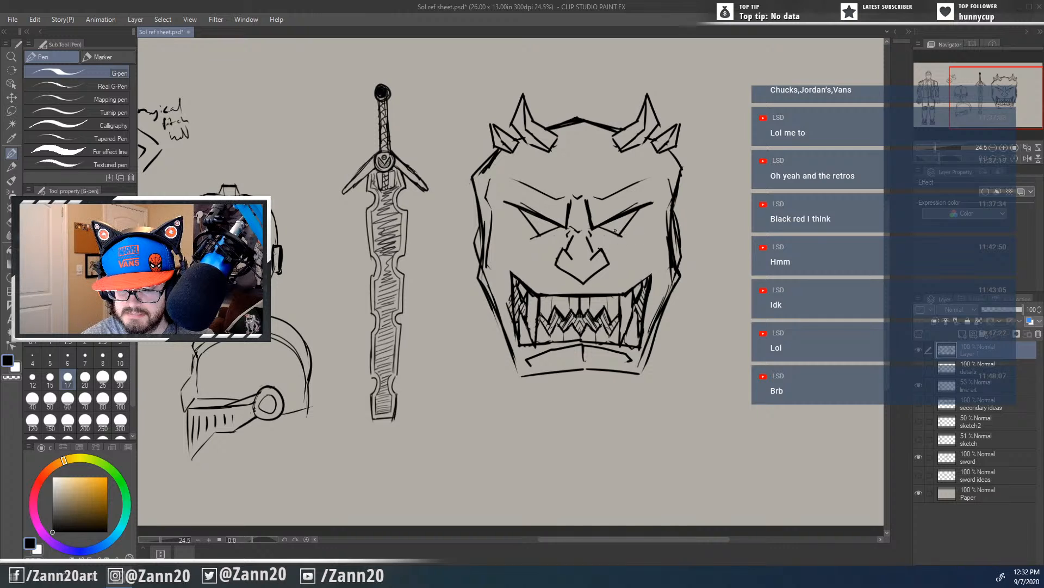
pyautogui.moveTo(595, 229)
pyautogui.mouseDown()
pyautogui.moveTo(637, 227)
pyautogui.moveTo(648, 207)
pyautogui.mouseUp()
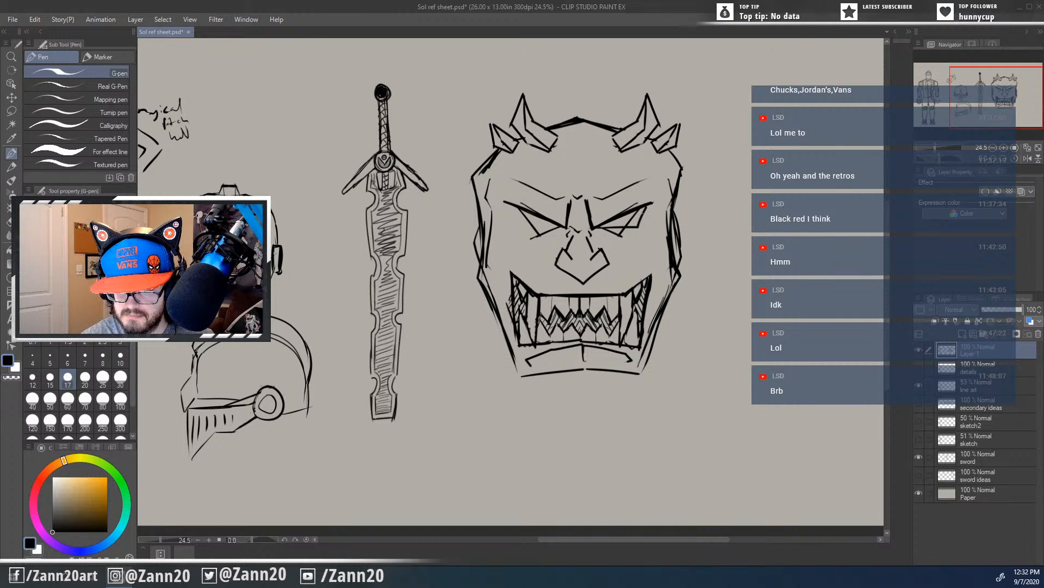
pyautogui.moveTo(561, 225)
pyautogui.mouseDown()
pyautogui.moveTo(524, 227)
pyautogui.moveTo(508, 202)
pyautogui.mouseUp()
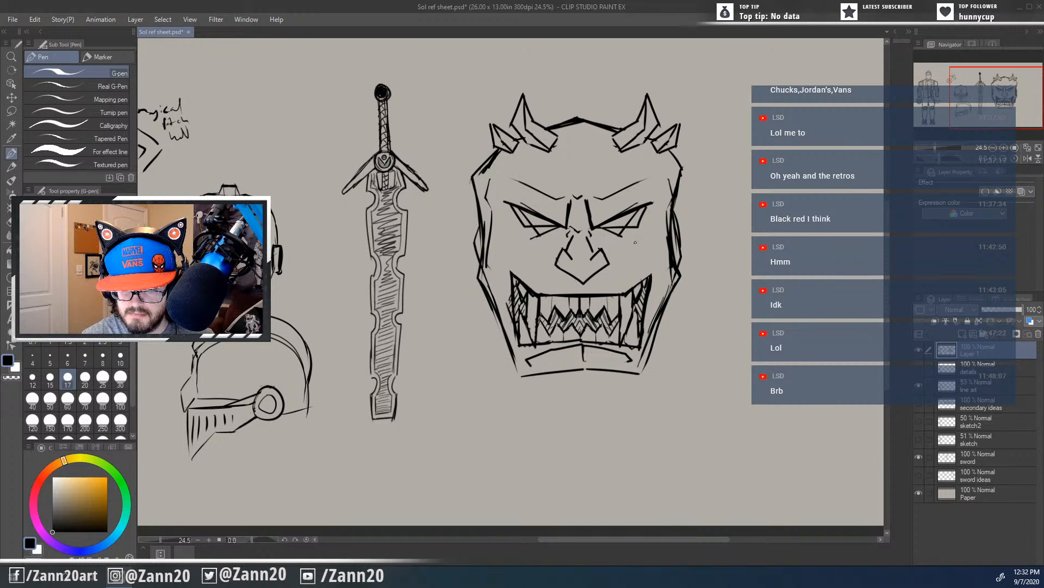
pyautogui.moveTo(641, 229)
pyautogui.mouseDown()
pyautogui.moveTo(654, 240)
pyautogui.moveTo(657, 226)
pyautogui.mouseUp()
pyautogui.moveTo(521, 227)
pyautogui.mouseDown()
pyautogui.moveTo(498, 240)
pyautogui.moveTo(514, 234)
pyautogui.moveTo(504, 227)
pyautogui.mouseUp()
pyautogui.hotkey('ctrl', 'z')
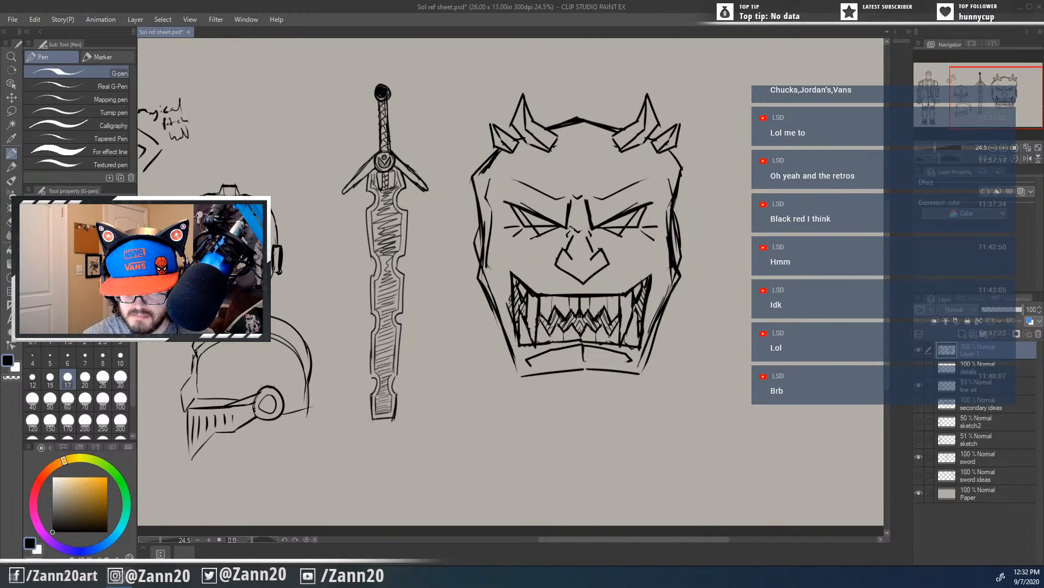
# Step: Erase the stray line ends beneath both eyes
pyautogui.scroll(-3, 598, 313)
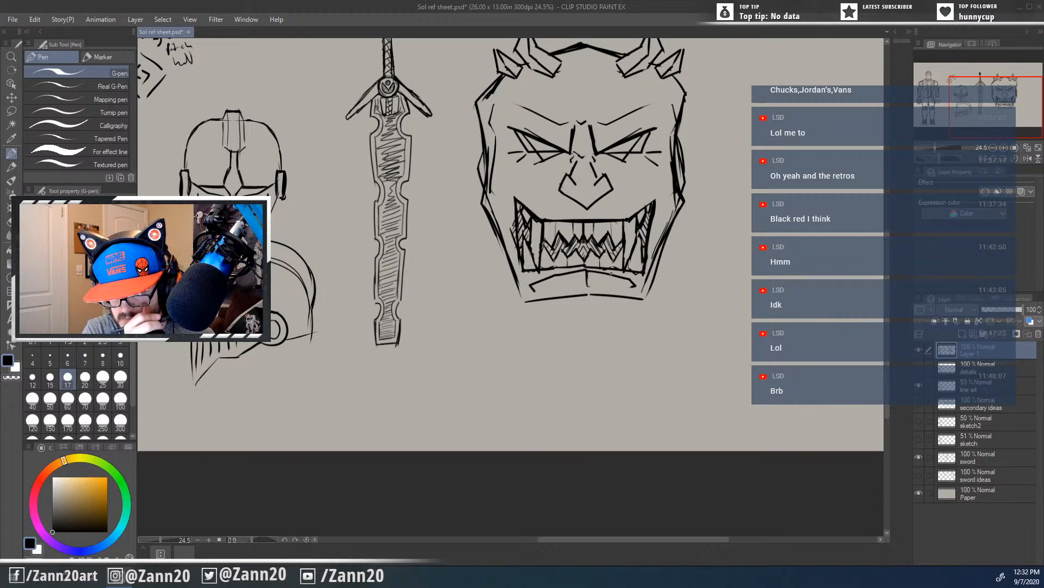
pyautogui.moveTo(538, 163); pyautogui.dragTo(554, 157)
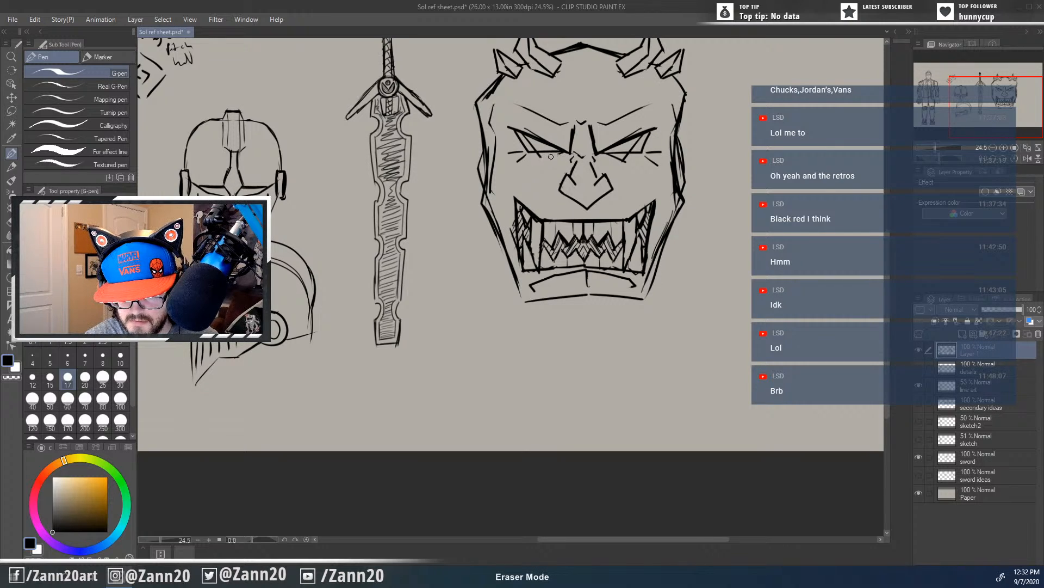
pyautogui.moveTo(628, 156); pyautogui.dragTo(611, 156)
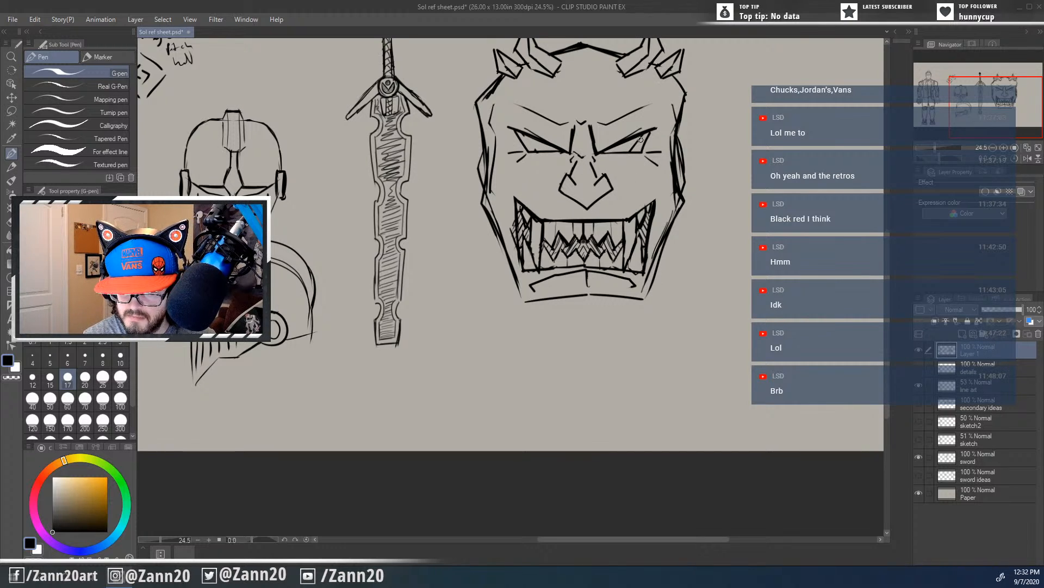
# Step: Clean up the doubled contour lines along the left temple and cheek of the demon face
pyautogui.moveTo(608, 260); pyautogui.dragTo(595, 275)
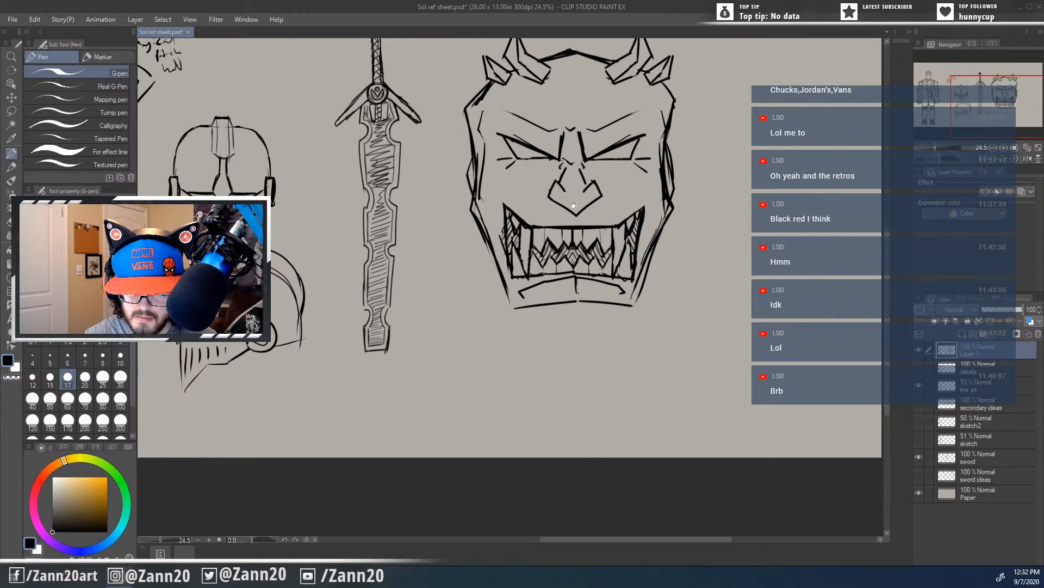
pyautogui.moveTo(574, 205); pyautogui.dragTo(575, 238)
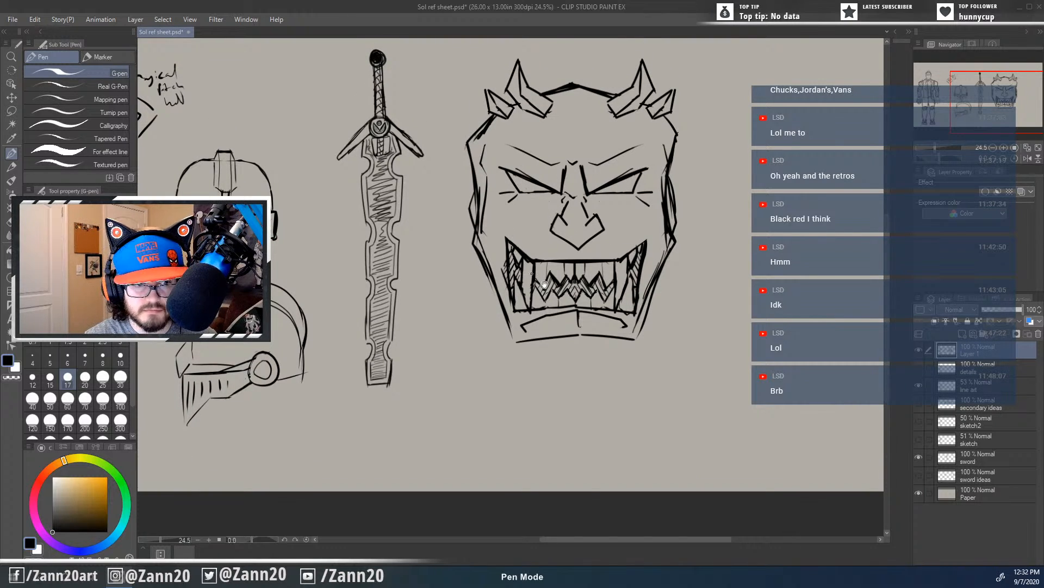
pyautogui.moveTo(545, 283); pyautogui.dragTo(534, 265)
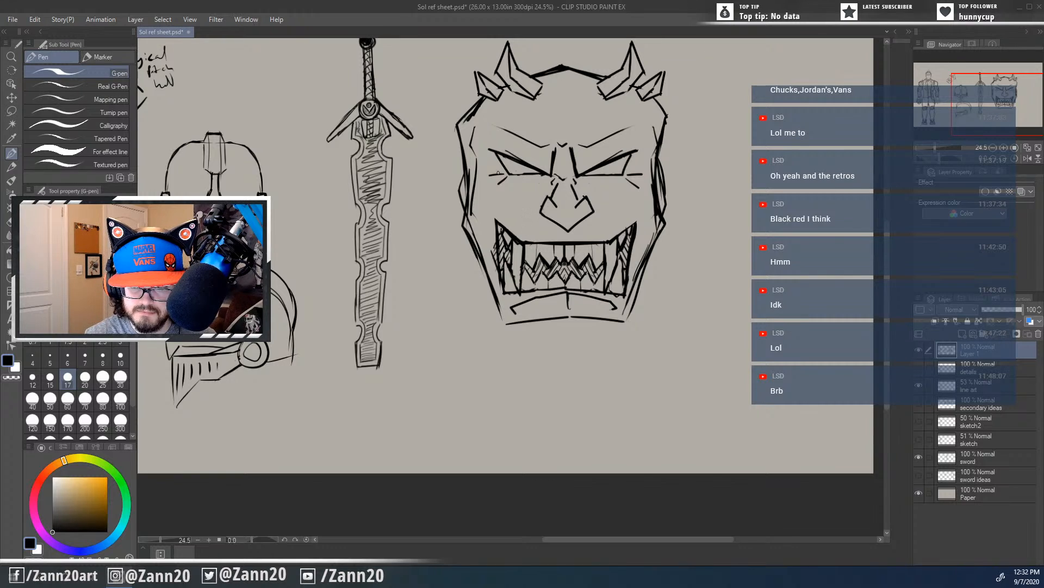
pyautogui.moveTo(474, 128)
pyautogui.mouseDown()
pyautogui.moveTo(474, 212)
pyautogui.moveTo(472, 217)
pyautogui.mouseUp()
pyautogui.moveTo(463, 175)
pyautogui.mouseDown()
pyautogui.moveTo(459, 214)
pyautogui.moveTo(479, 249)
pyautogui.mouseUp()
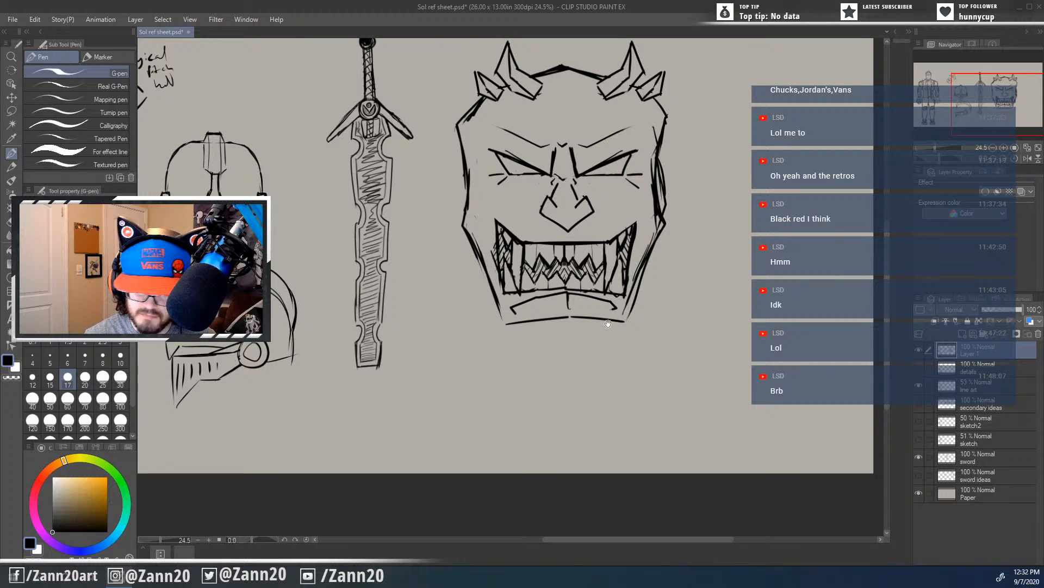
# Step: Strengthen the contour along the right temple and cheek of the demon face
pyautogui.moveTo(609, 323); pyautogui.dragTo(535, 338)
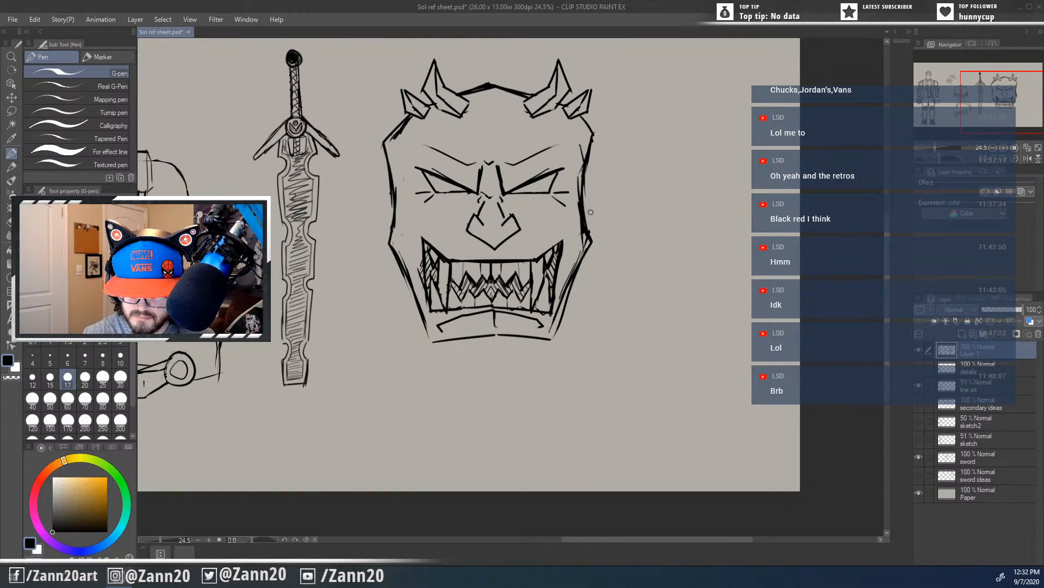
pyautogui.moveTo(580, 143); pyautogui.dragTo(581, 260)
pyautogui.moveTo(536, 355); pyautogui.dragTo(595, 321)
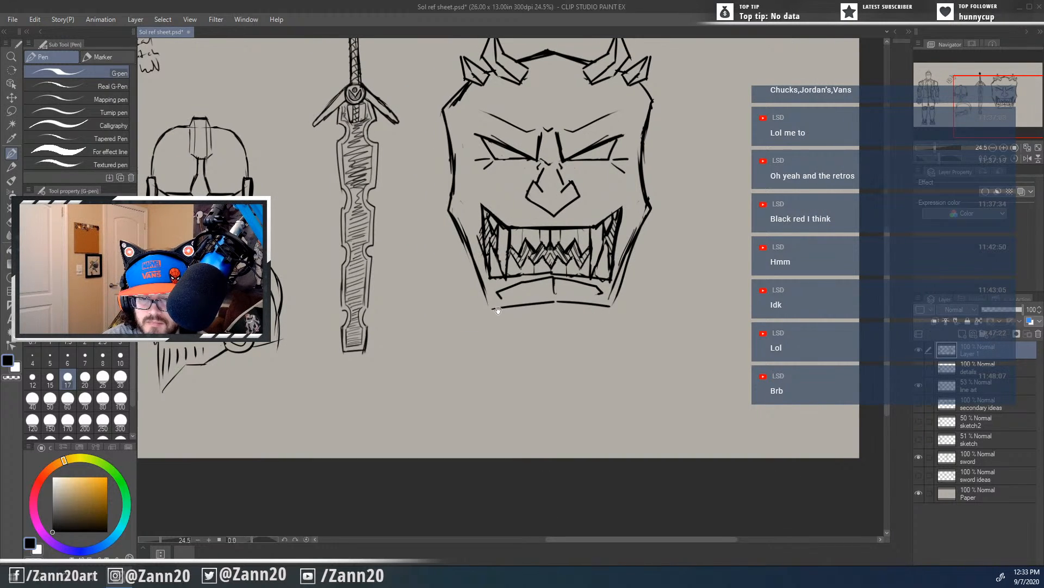
# Step: Lasso the whole demon face, scale it down proportionally, place it to the right of the sword, and clear the selection
pyautogui.hotkey('ctrl', '-')
pyautogui.hotkey('ctrl', '-')
pyautogui.hotkey('ctrl', '-')
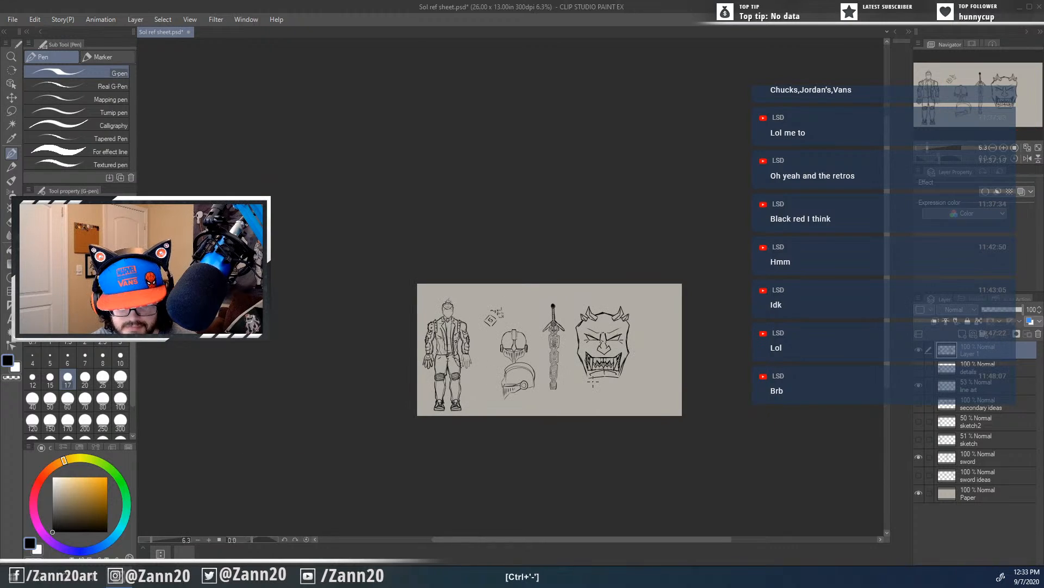
pyautogui.moveTo(620, 401); pyautogui.dragTo(611, 338)
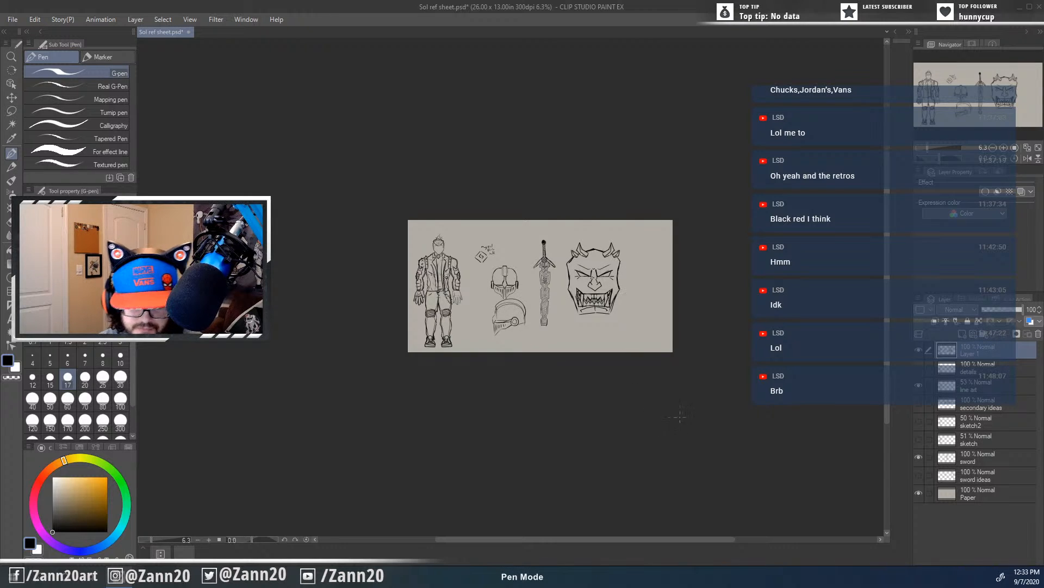
pyautogui.hotkey('ctrl', '+')
pyautogui.hotkey('ctrl', '+')
pyautogui.moveTo(476, 292); pyautogui.dragTo(753, 457)
pyautogui.press('m')
pyautogui.moveTo(584, 411)
pyautogui.mouseDown()
pyautogui.moveTo(566, 422)
pyautogui.moveTo(789, 234)
pyautogui.moveTo(521, 215)
pyautogui.moveTo(566, 430)
pyautogui.mouseUp()
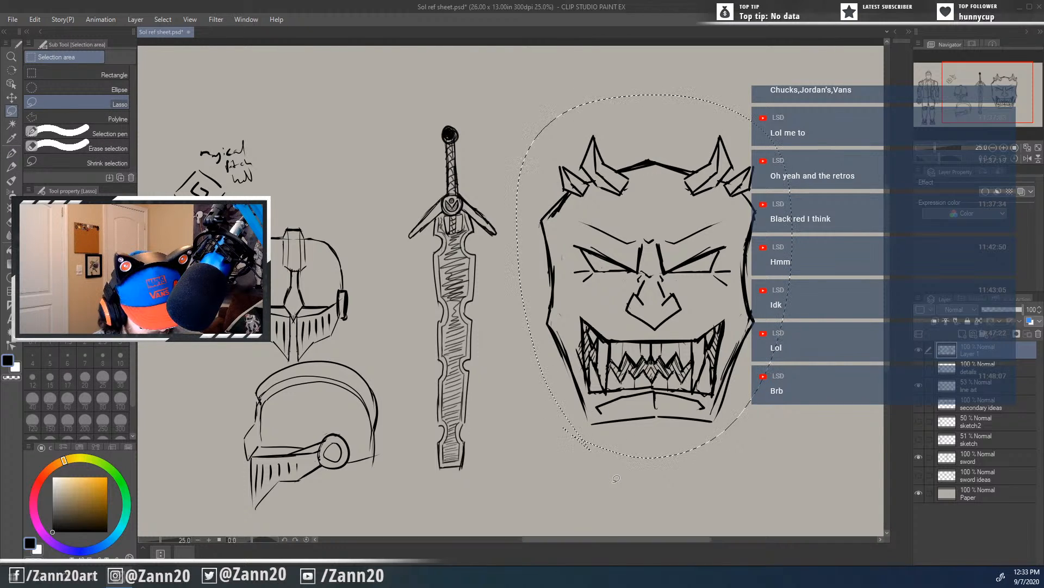
pyautogui.hotkey('ctrl', 't')
pyautogui.moveTo(793, 94); pyautogui.dragTo(694, 224)
pyautogui.moveTo(634, 364); pyautogui.dragTo(671, 281)
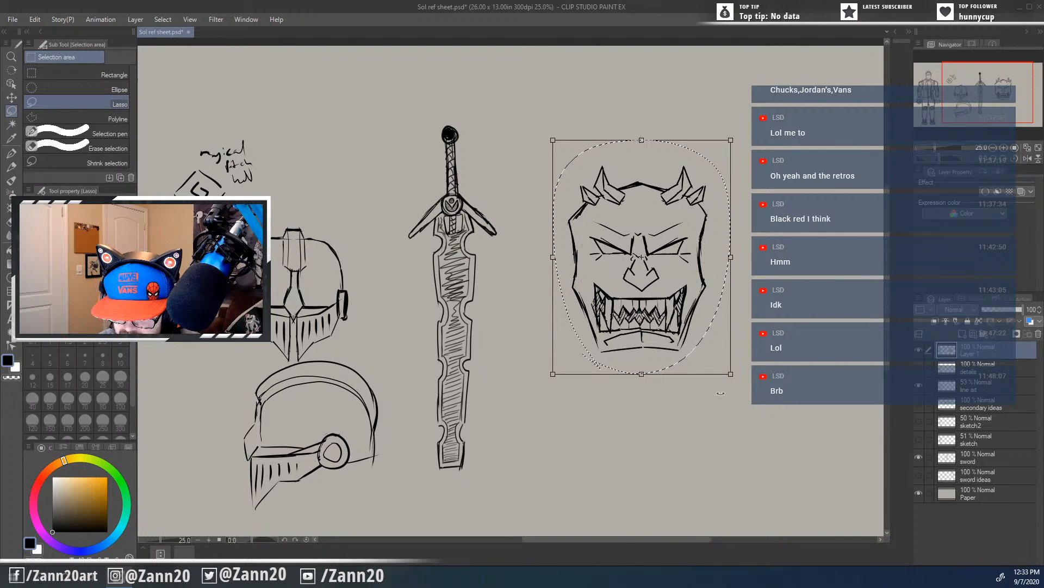
pyautogui.press('Return')
pyautogui.hotkey('ctrl', 'd')
# Step: Sketch the angular forehead, brow ridge and narrowed eye of a left-facing side view to the right of the front mask
pyautogui.moveTo(712, 396)
pyautogui.mouseDown()
pyautogui.moveTo(672, 403)
pyautogui.moveTo(514, 376)
pyautogui.mouseUp()
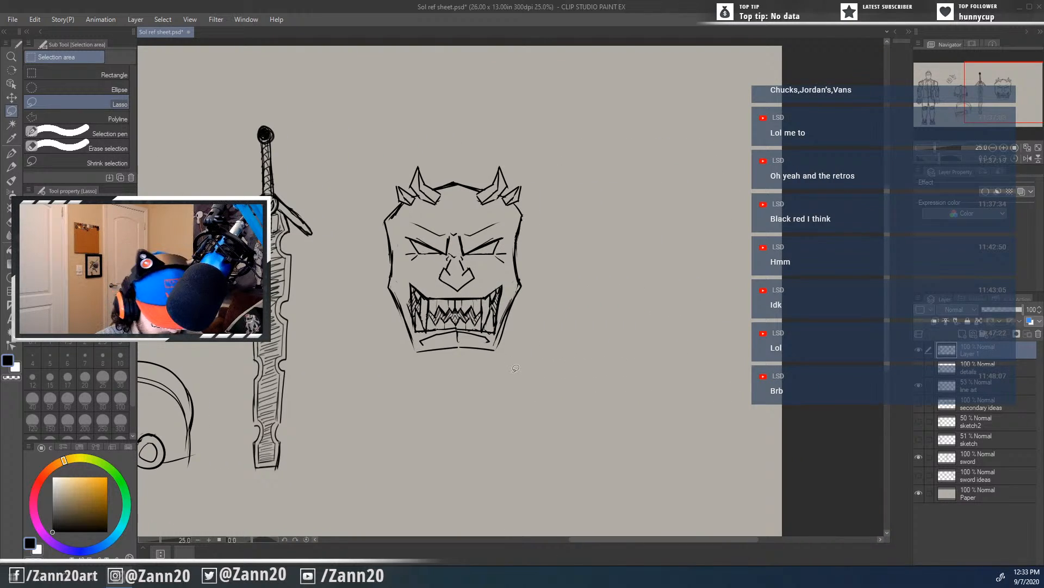
pyautogui.press('p')
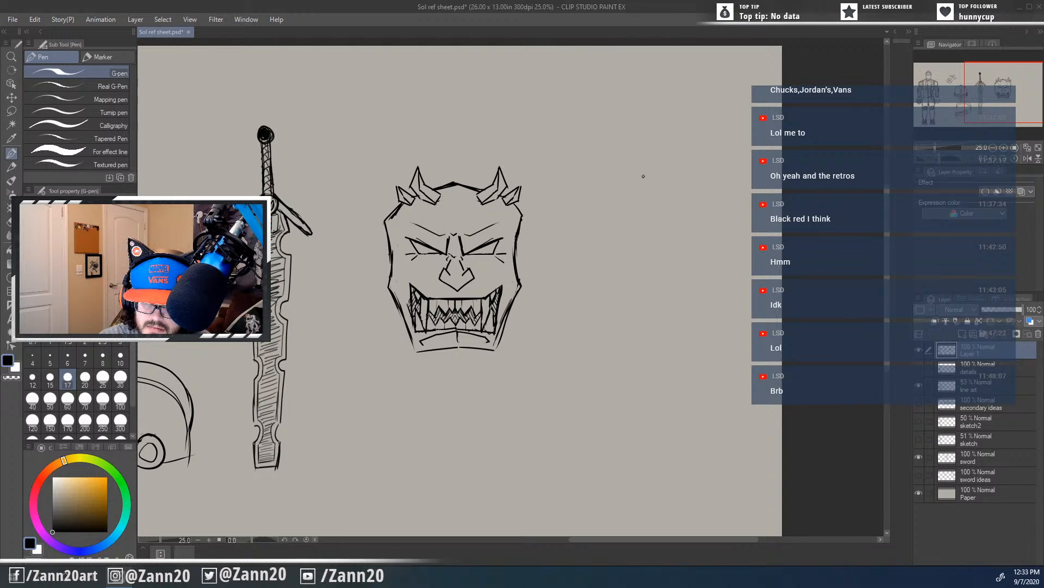
pyautogui.moveTo(644, 177); pyautogui.dragTo(633, 233)
pyautogui.moveTo(643, 176)
pyautogui.mouseDown()
pyautogui.moveTo(602, 185)
pyautogui.moveTo(587, 226)
pyautogui.moveTo(623, 212)
pyautogui.moveTo(595, 236)
pyautogui.mouseUp()
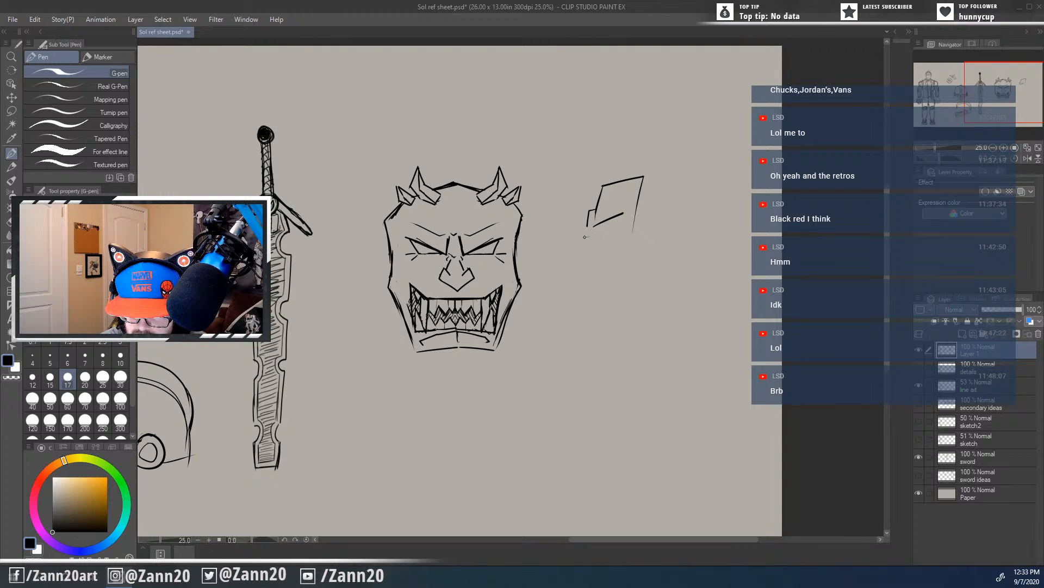
pyautogui.moveTo(585, 237)
pyautogui.mouseDown()
pyautogui.moveTo(617, 236)
pyautogui.moveTo(622, 223)
pyautogui.moveTo(583, 238)
pyautogui.mouseUp()
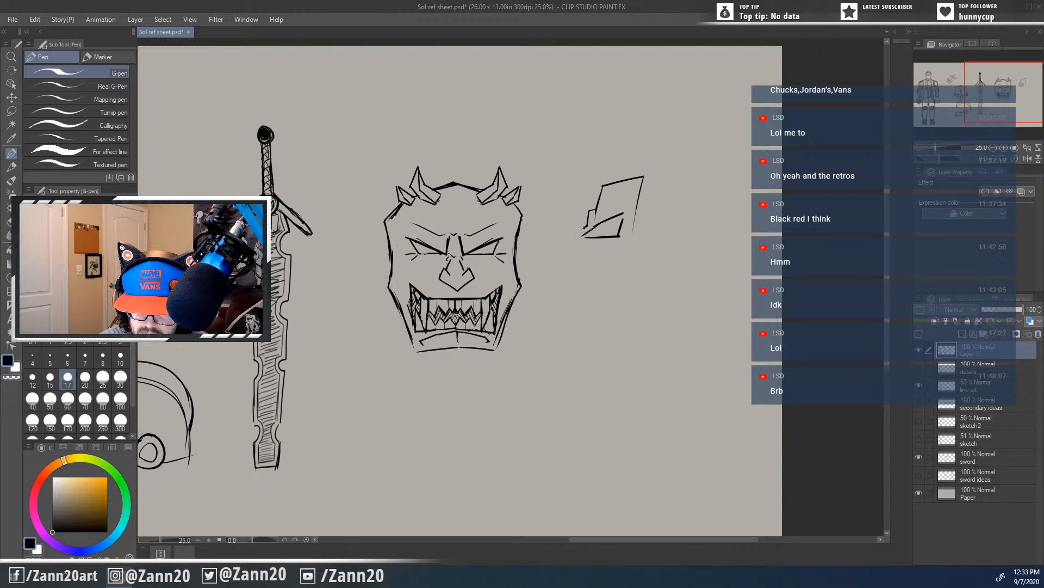
pyautogui.moveTo(593, 210); pyautogui.dragTo(580, 232)
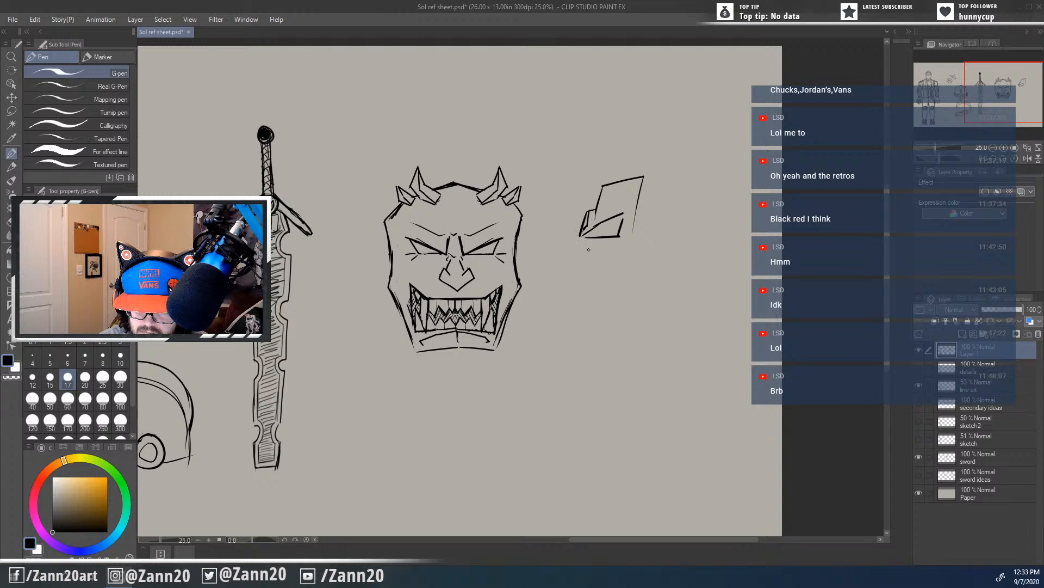
pyautogui.moveTo(584, 274); pyautogui.dragTo(592, 256)
pyautogui.moveTo(626, 221); pyautogui.dragTo(637, 227)
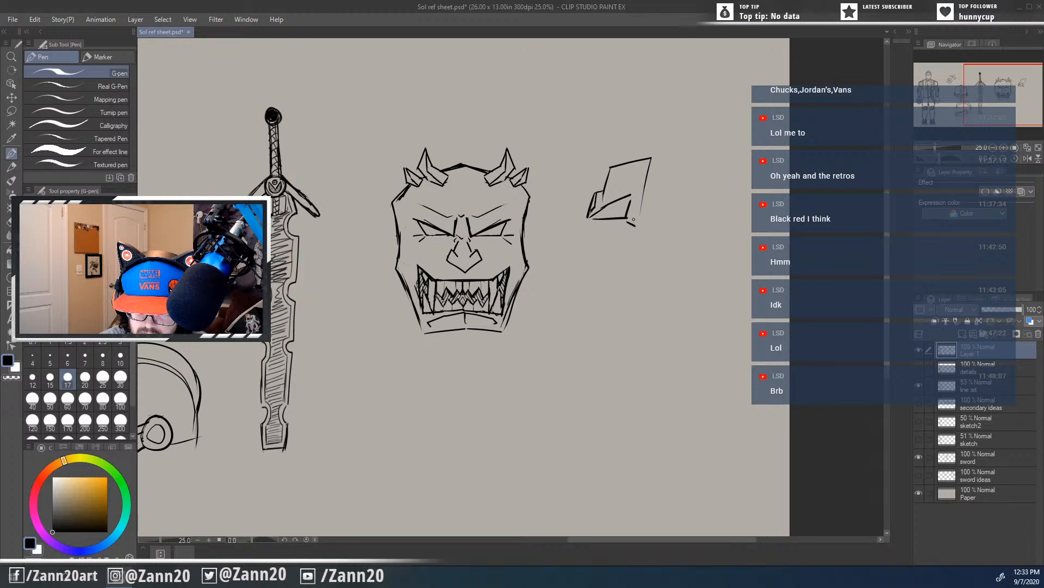
# Step: Draw the rear contour of the profile mask from the top of the forehead down to the jaw
pyautogui.moveTo(652, 158); pyautogui.dragTo(675, 208)
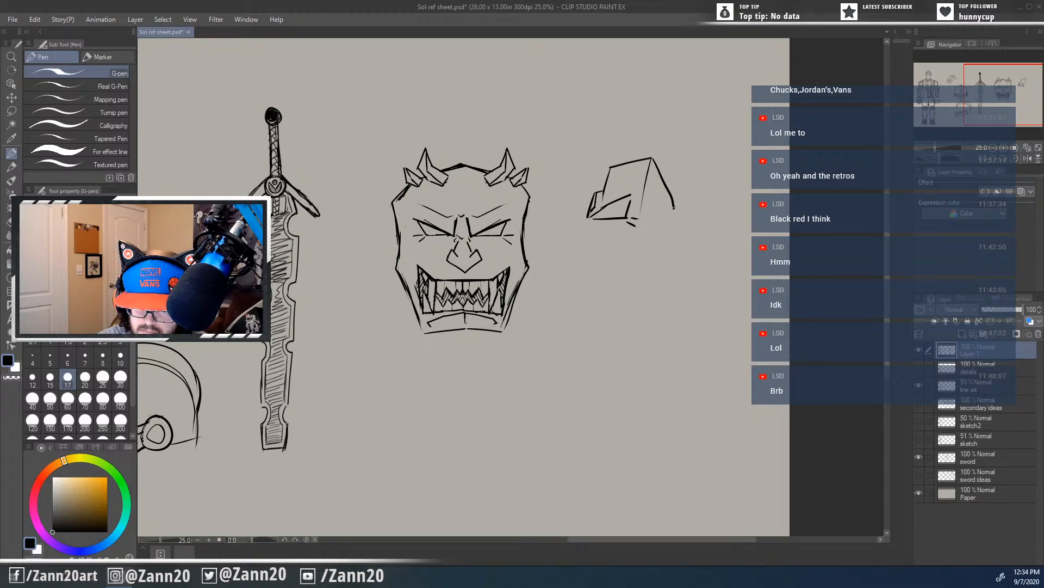
pyautogui.moveTo(652, 158)
pyautogui.mouseDown()
pyautogui.moveTo(678, 219)
pyautogui.moveTo(649, 268)
pyautogui.mouseUp()
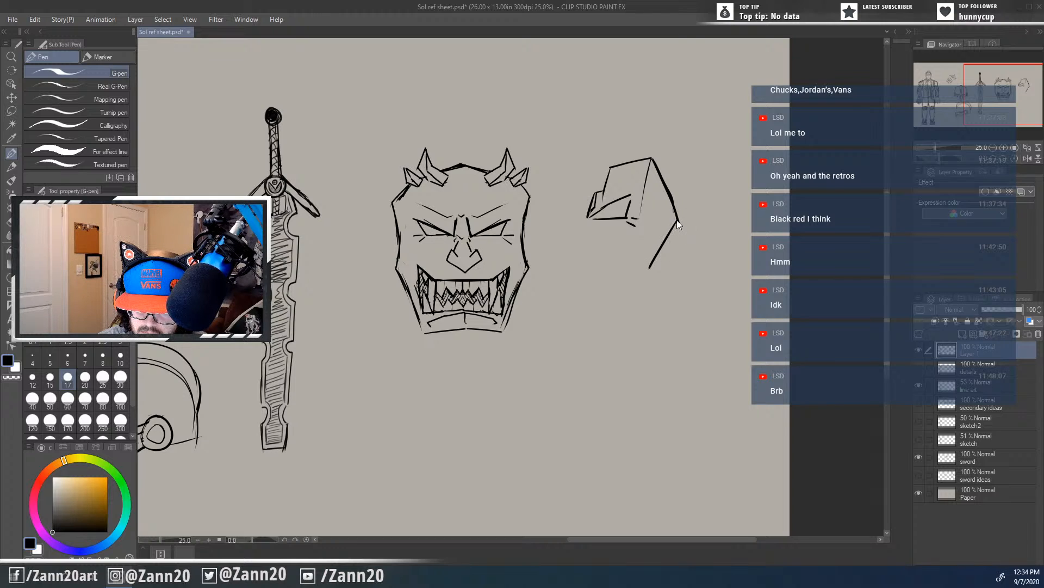
pyautogui.hotkey('ctrl', 'z')
pyautogui.moveTo(678, 221)
pyautogui.mouseDown()
pyautogui.moveTo(674, 275)
pyautogui.moveTo(635, 339)
pyautogui.moveTo(621, 336)
pyautogui.mouseUp()
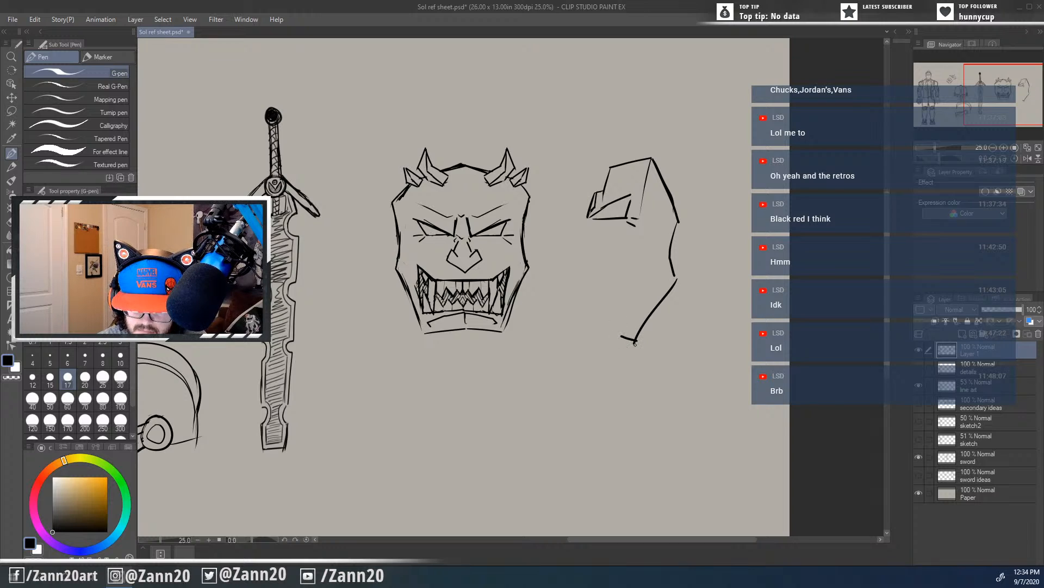
# Step: Replace the short jaw tick with a squared chin and lower lip, and draw the profile's upper lip and hooked nose
pyautogui.hotkey('ctrl', 'z')
pyautogui.moveTo(632, 344)
pyautogui.mouseDown()
pyautogui.moveTo(596, 352)
pyautogui.moveTo(594, 336)
pyautogui.moveTo(608, 328)
pyautogui.moveTo(620, 337)
pyautogui.moveTo(585, 322)
pyautogui.moveTo(591, 261)
pyautogui.mouseUp()
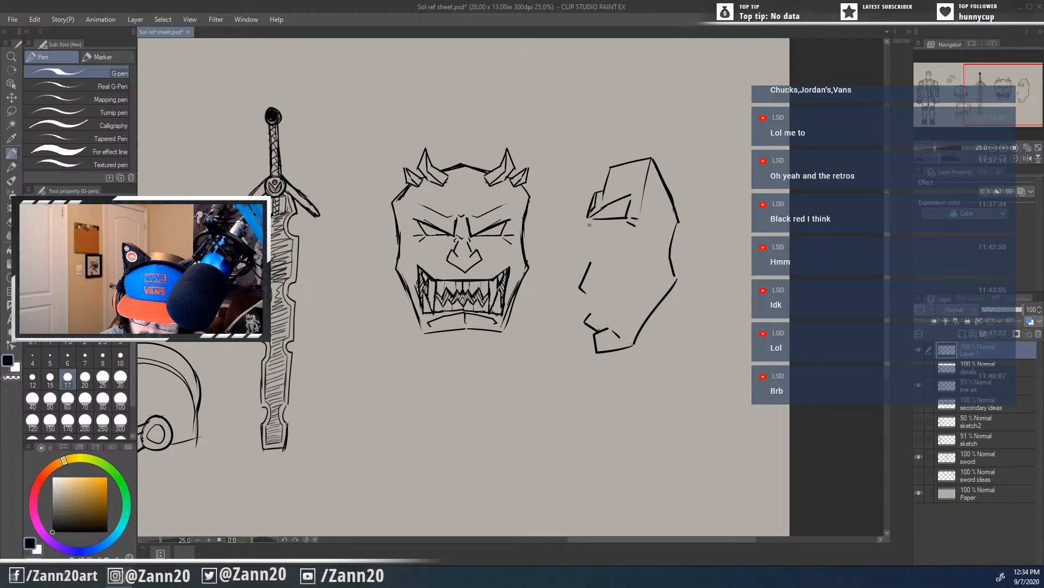
pyautogui.moveTo(590, 229); pyautogui.dragTo(583, 244)
pyautogui.moveTo(576, 240)
pyautogui.mouseDown()
pyautogui.moveTo(593, 226)
pyautogui.moveTo(573, 296)
pyautogui.mouseUp()
pyautogui.press('e')
pyautogui.press('p')
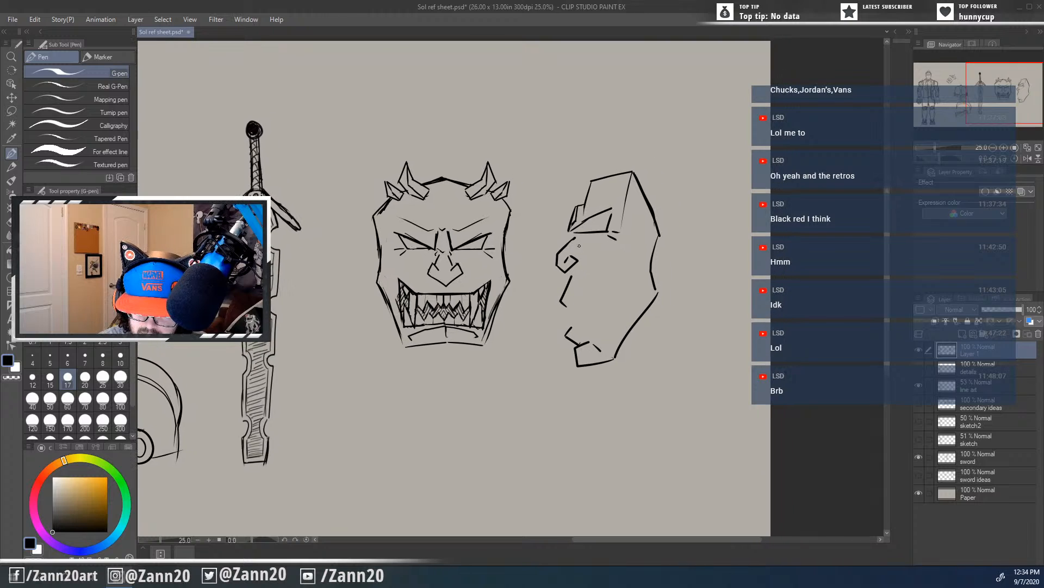
# Step: Connect the nose bridge to the brow and redraw the profile's upper lip further forward, erasing the old lip line
pyautogui.press('e')
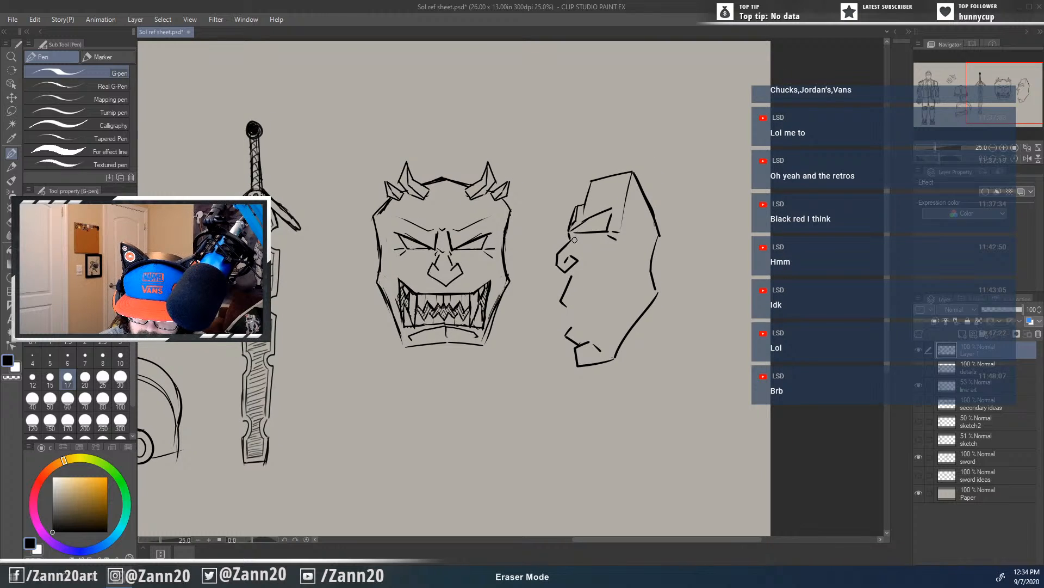
pyautogui.press('p')
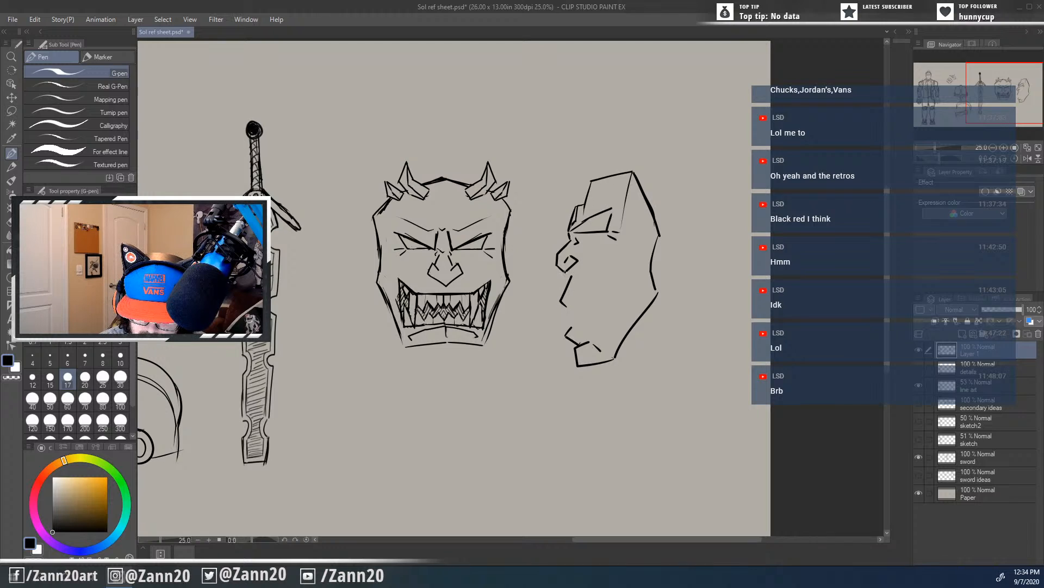
pyautogui.moveTo(566, 271)
pyautogui.mouseDown()
pyautogui.moveTo(556, 288)
pyautogui.moveTo(570, 309)
pyautogui.mouseUp()
pyautogui.press('e')
pyautogui.moveTo(573, 272); pyautogui.dragTo(562, 295)
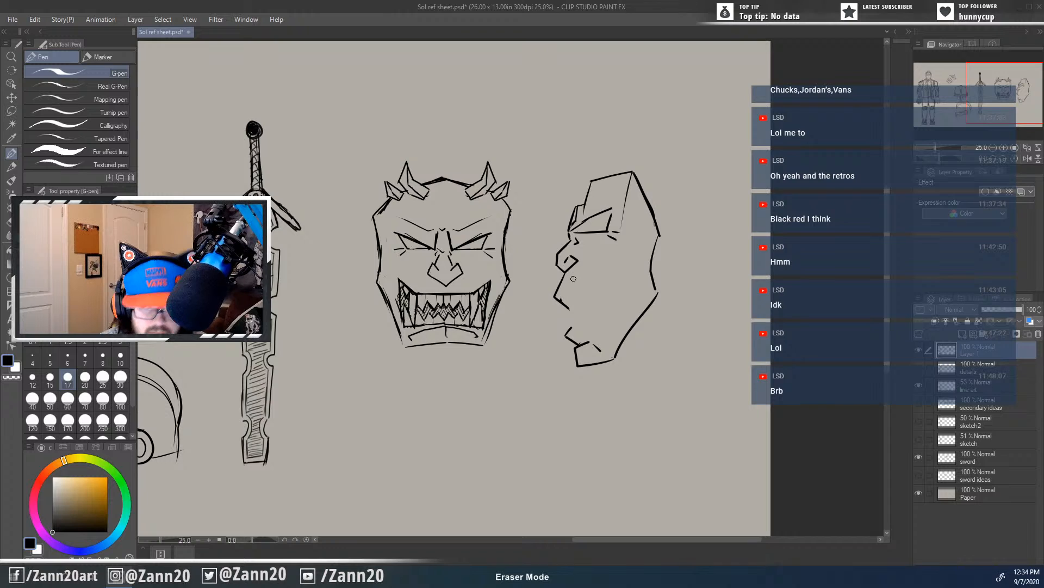
# Step: Draw the profile's open mouth with its slanted upper edge, rear fang and jagged pointed teeth
pyautogui.press('p')
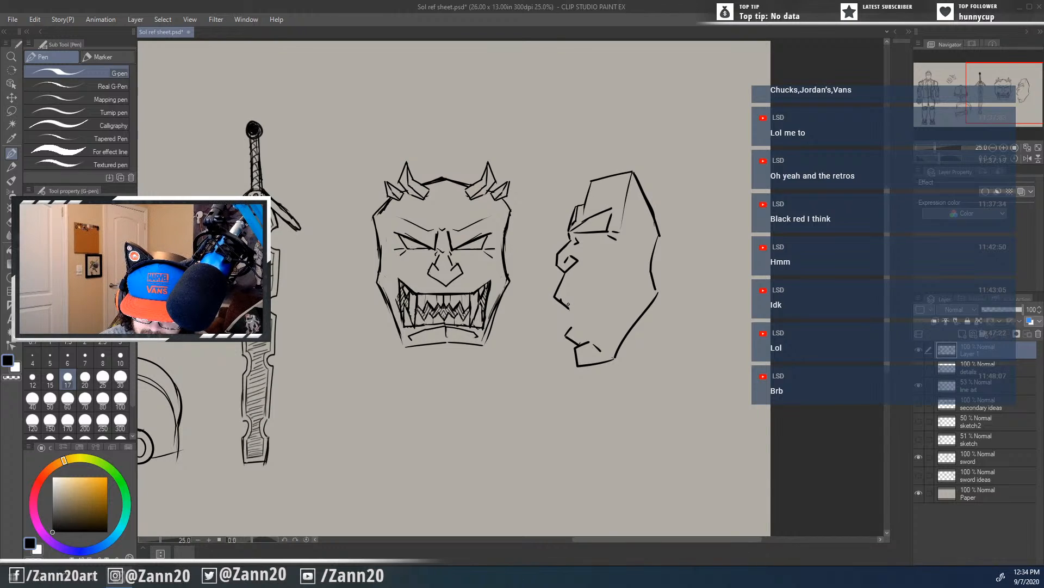
pyautogui.moveTo(569, 307)
pyautogui.mouseDown()
pyautogui.moveTo(602, 266)
pyautogui.moveTo(604, 327)
pyautogui.moveTo(577, 323)
pyautogui.moveTo(575, 301)
pyautogui.moveTo(592, 296)
pyautogui.moveTo(603, 272)
pyautogui.mouseUp()
pyautogui.moveTo(573, 320)
pyautogui.mouseDown()
pyautogui.moveTo(578, 311)
pyautogui.moveTo(590, 321)
pyautogui.moveTo(593, 307)
pyautogui.moveTo(595, 325)
pyautogui.moveTo(599, 293)
pyautogui.mouseUp()
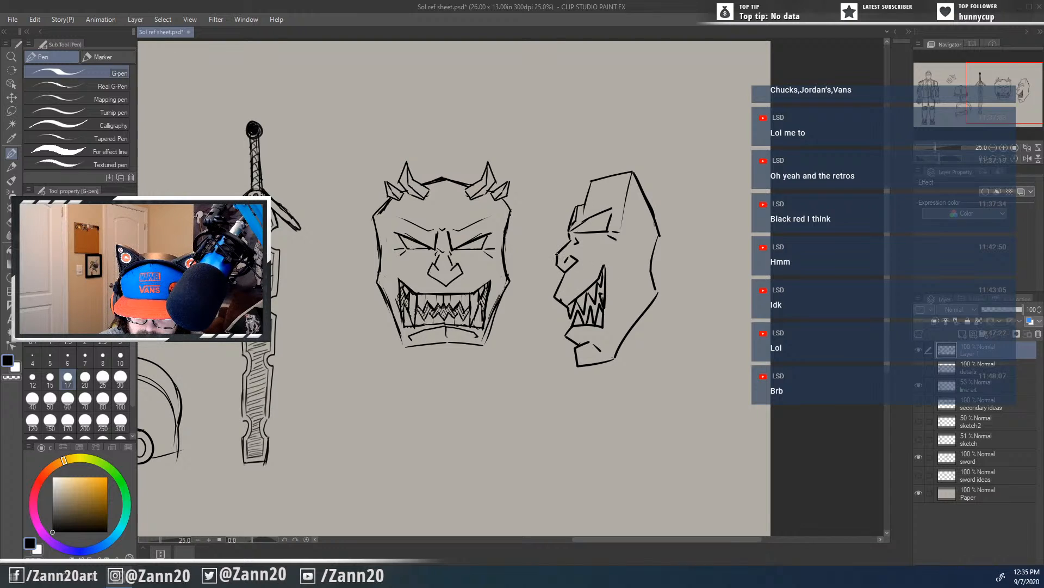
# Step: Redraw the profile's nose longer and more pointed, erase the old nose lines, and add a crease running above the mouth
pyautogui.moveTo(565, 247); pyautogui.dragTo(550, 267)
pyautogui.moveTo(569, 242)
pyautogui.mouseDown()
pyautogui.moveTo(548, 271)
pyautogui.moveTo(553, 284)
pyautogui.moveTo(575, 273)
pyautogui.moveTo(570, 262)
pyautogui.moveTo(562, 270)
pyautogui.moveTo(570, 245)
pyautogui.moveTo(568, 274)
pyautogui.moveTo(558, 275)
pyautogui.moveTo(575, 265)
pyautogui.moveTo(569, 256)
pyautogui.moveTo(555, 278)
pyautogui.moveTo(571, 260)
pyautogui.mouseUp()
pyautogui.press('e')
pyautogui.press('p')
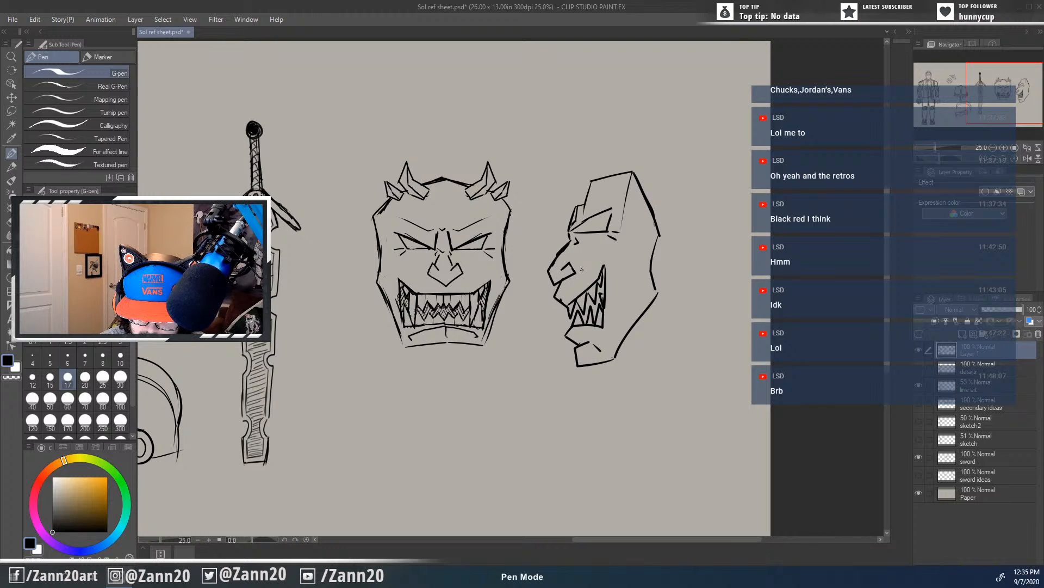
pyautogui.moveTo(578, 273); pyautogui.dragTo(596, 266)
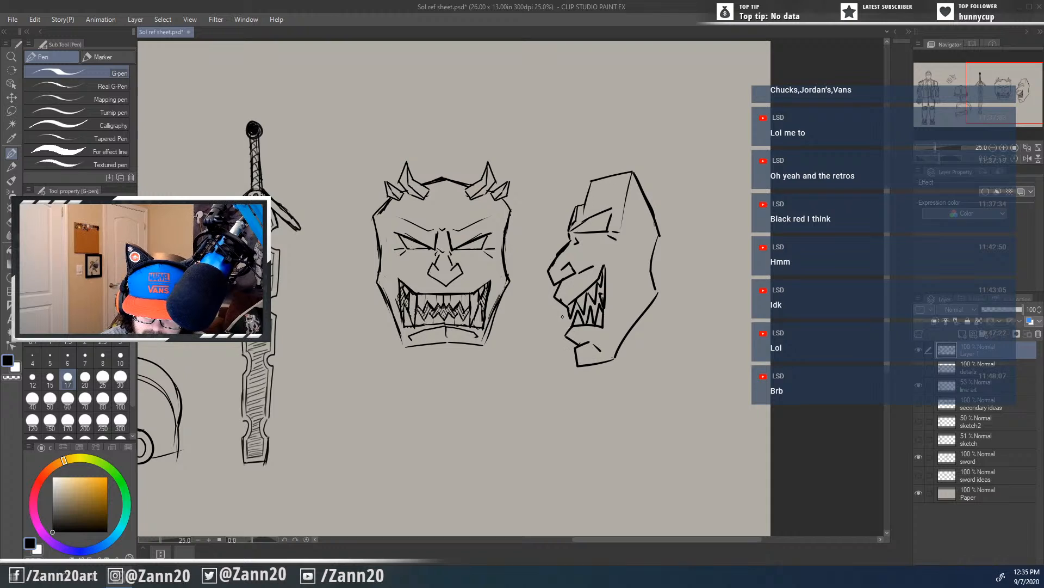
# Step: Draw angled cheek creases on both sides of the front mask's nose and rework the profile's cheek crease to match
pyautogui.moveTo(468, 274)
pyautogui.mouseDown()
pyautogui.moveTo(489, 272)
pyautogui.moveTo(398, 275)
pyautogui.mouseUp()
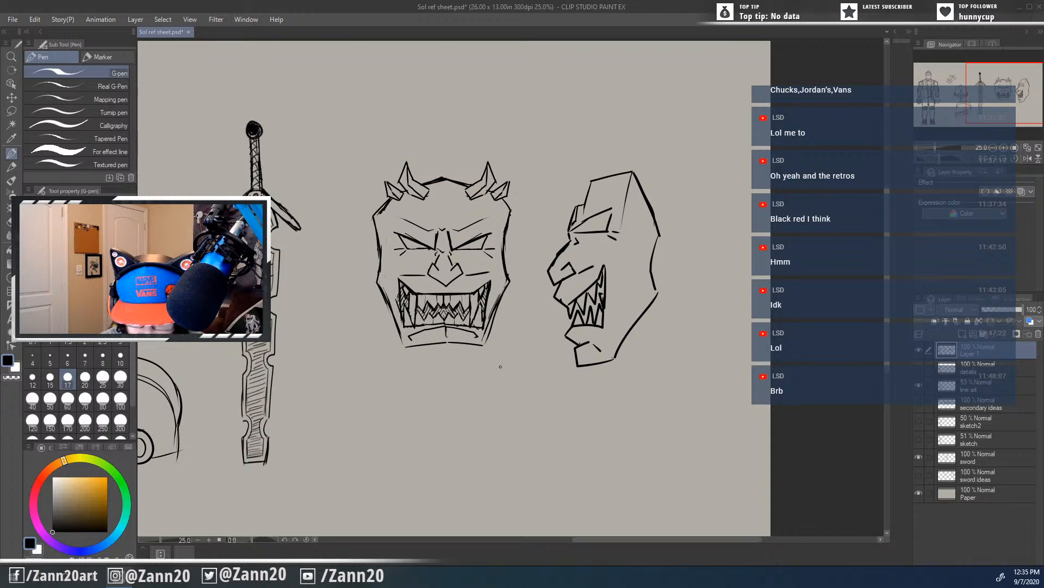
pyautogui.hotkey('ctrl', 'z')
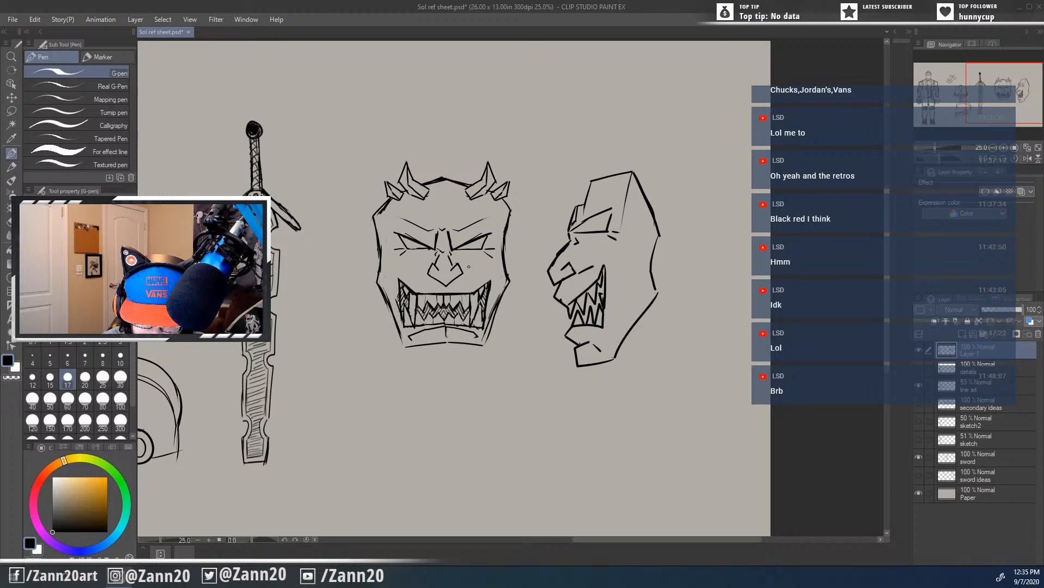
pyautogui.moveTo(460, 264)
pyautogui.mouseDown()
pyautogui.moveTo(484, 273)
pyautogui.moveTo(409, 276)
pyautogui.mouseUp()
pyautogui.moveTo(576, 259)
pyautogui.mouseDown()
pyautogui.moveTo(599, 261)
pyautogui.moveTo(585, 276)
pyautogui.mouseUp()
pyautogui.press('e')
pyautogui.press('p')
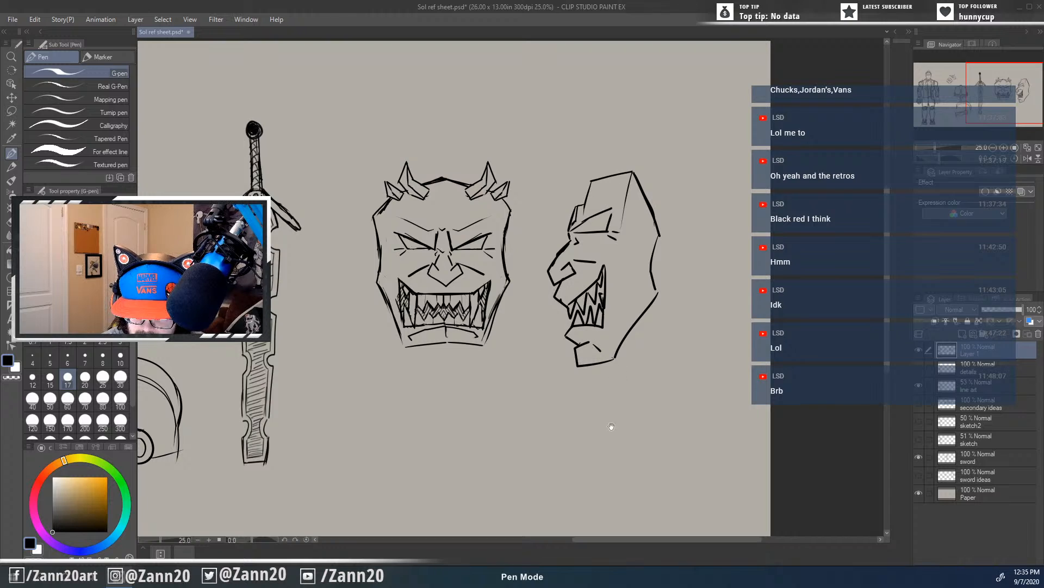
# Step: Erase the blocky brow step on the profile mask and redraw it as a smooth forehead with a slanted brow crease above the eye
pyautogui.moveTo(611, 427); pyautogui.dragTo(565, 399)
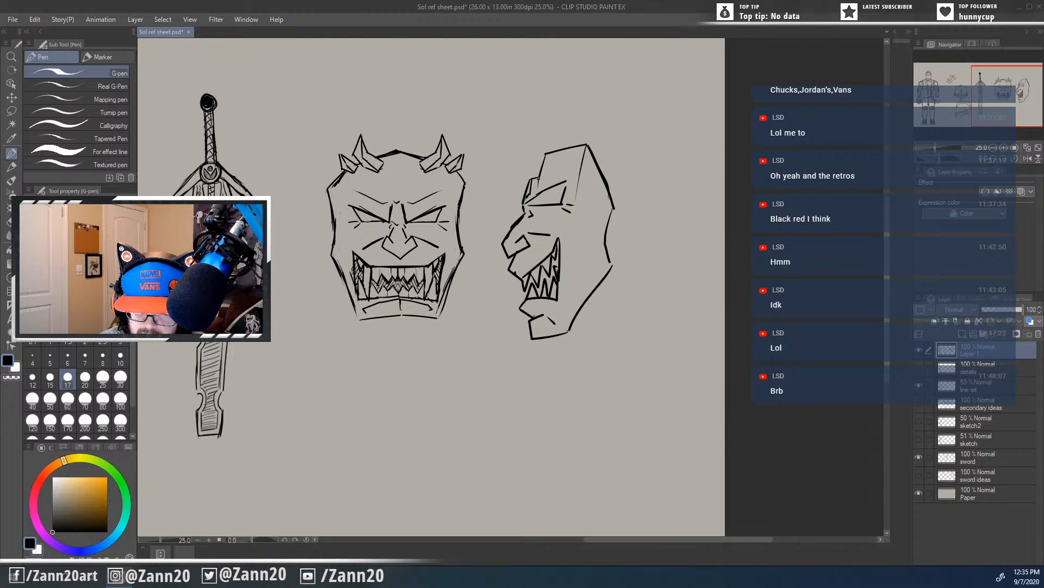
pyautogui.moveTo(534, 179)
pyautogui.mouseDown()
pyautogui.moveTo(562, 172)
pyautogui.moveTo(529, 199)
pyautogui.moveTo(549, 188)
pyautogui.mouseUp()
pyautogui.press('e')
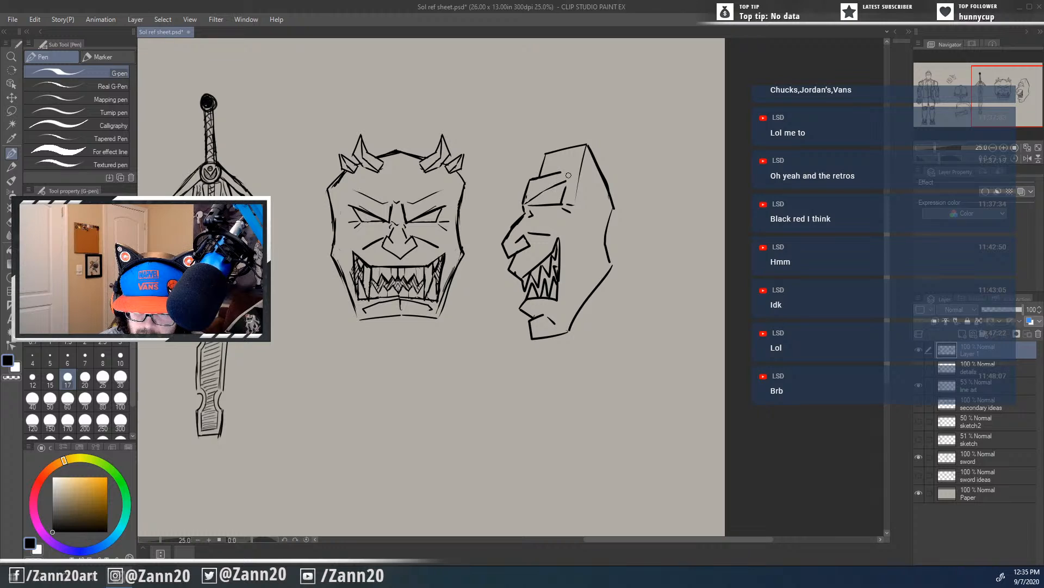
pyautogui.press('p')
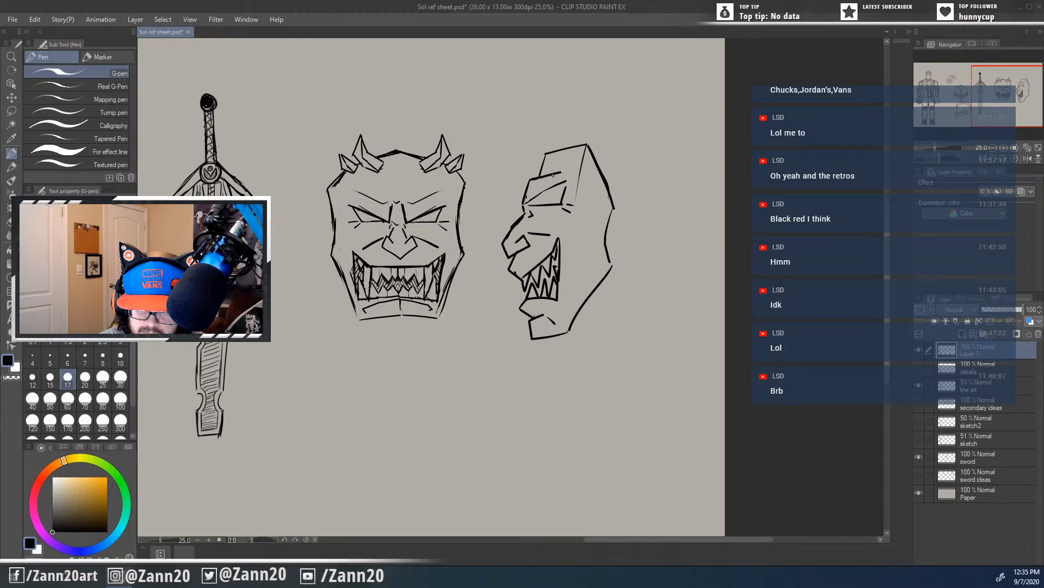
pyautogui.press('e')
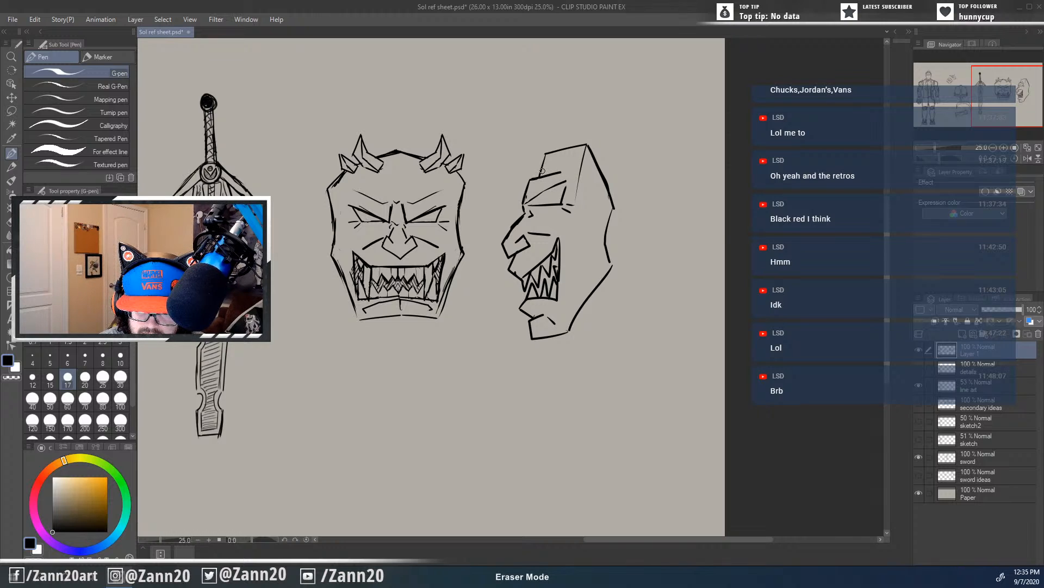
pyautogui.press('p')
pyautogui.press('e')
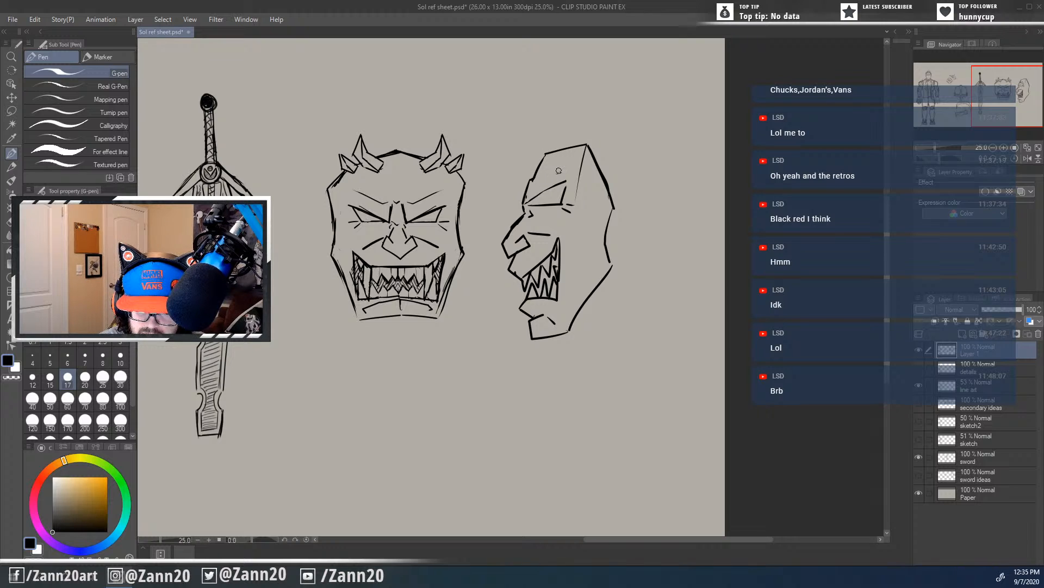
pyautogui.press('p')
pyautogui.moveTo(537, 180); pyautogui.dragTo(565, 175)
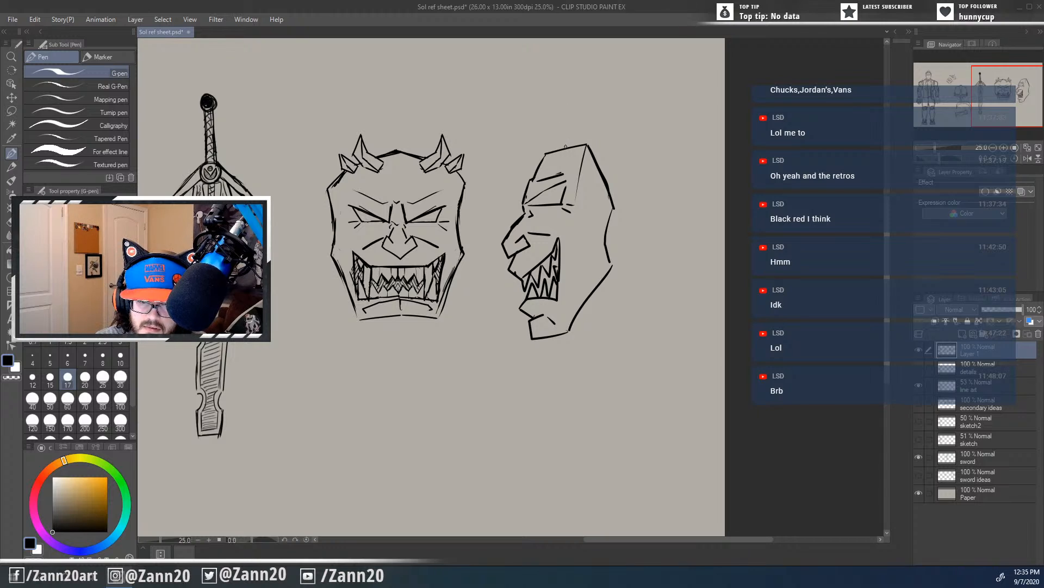
# Step: Undo the oversized horn line and draw a large curved horn and a smaller one behind it on the profile's forehead
pyautogui.moveTo(562, 150)
pyautogui.mouseDown()
pyautogui.moveTo(543, 121)
pyautogui.moveTo(559, 92)
pyautogui.mouseUp()
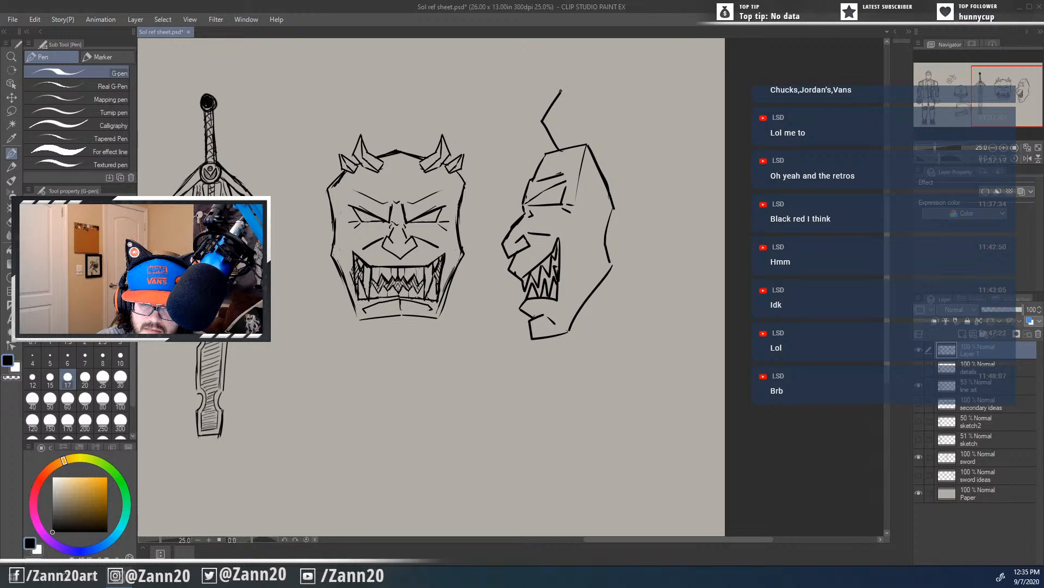
pyautogui.hotkey('ctrl', 'z')
pyautogui.moveTo(555, 153)
pyautogui.mouseDown()
pyautogui.moveTo(543, 137)
pyautogui.moveTo(568, 107)
pyautogui.moveTo(572, 148)
pyautogui.moveTo(596, 125)
pyautogui.moveTo(595, 147)
pyautogui.moveTo(580, 158)
pyautogui.mouseUp()
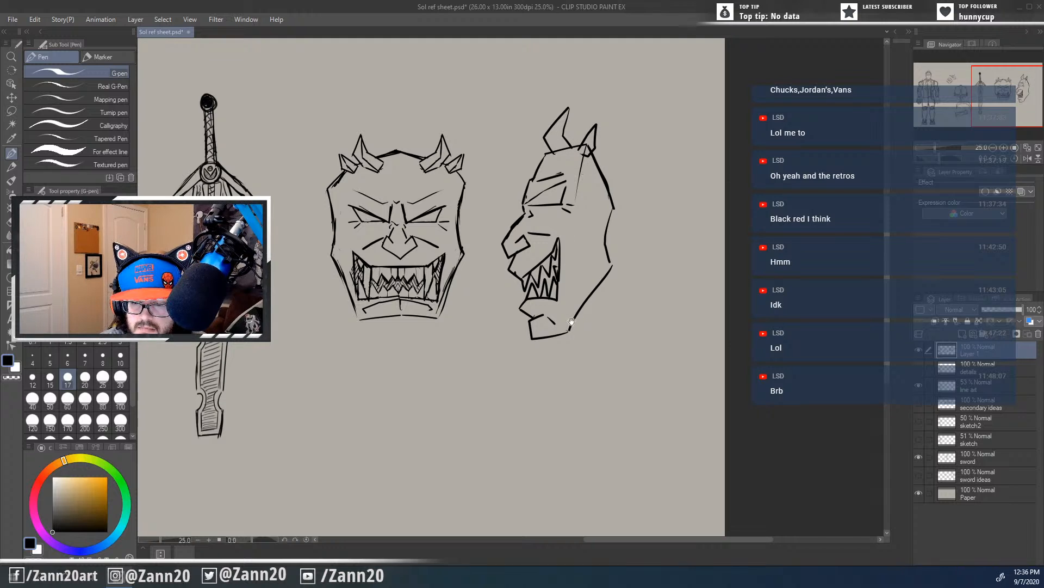
# Step: Sketch the swept-back hair with a raised tuft behind the profile mask and a pointed ear against its rear edge
pyautogui.moveTo(565, 240); pyautogui.dragTo(616, 234)
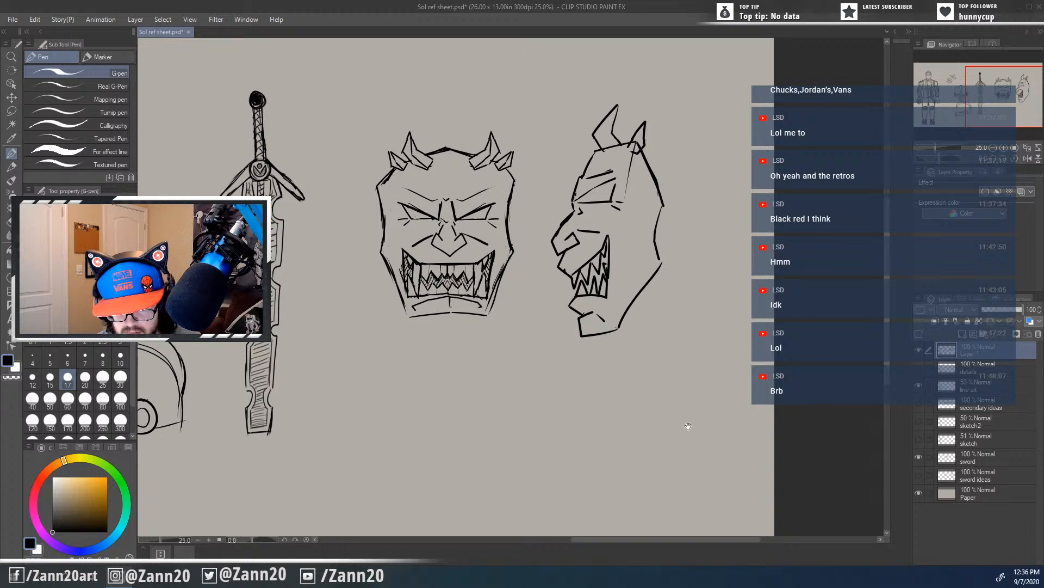
pyautogui.moveTo(689, 427); pyautogui.dragTo(667, 431)
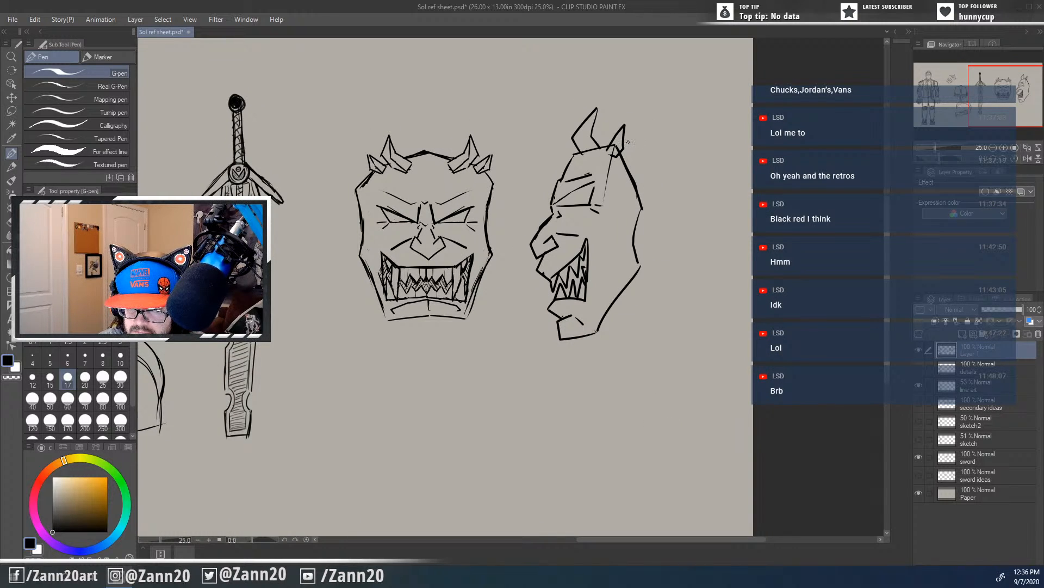
pyautogui.moveTo(625, 140)
pyautogui.mouseDown()
pyautogui.moveTo(698, 135)
pyautogui.moveTo(721, 146)
pyautogui.moveTo(718, 174)
pyautogui.mouseUp()
pyautogui.moveTo(643, 205)
pyautogui.mouseDown()
pyautogui.moveTo(720, 176)
pyautogui.moveTo(740, 125)
pyautogui.moveTo(750, 189)
pyautogui.mouseUp()
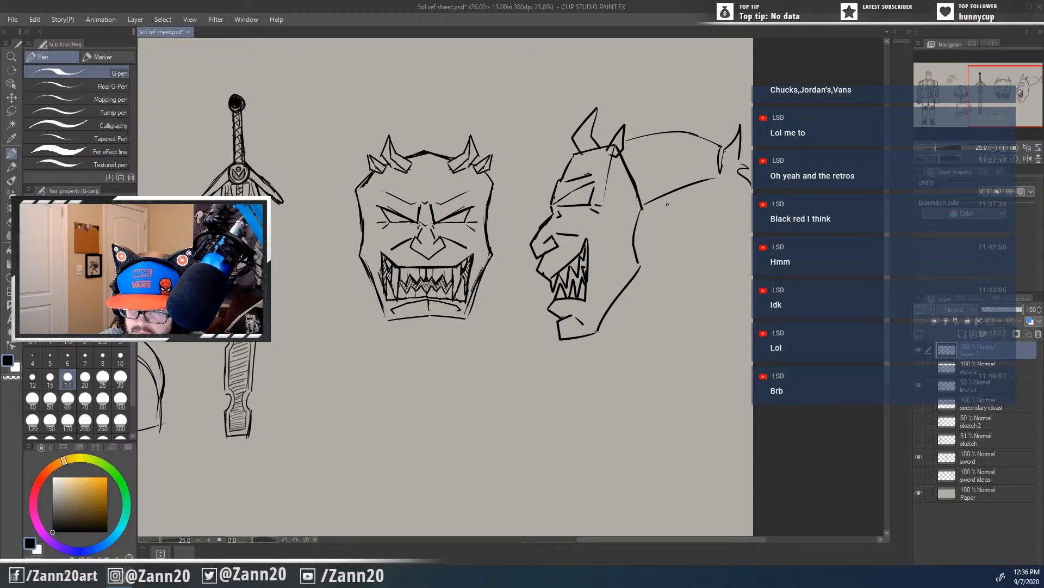
pyautogui.moveTo(647, 217)
pyautogui.mouseDown()
pyautogui.moveTo(693, 195)
pyautogui.moveTo(675, 236)
pyautogui.mouseUp()
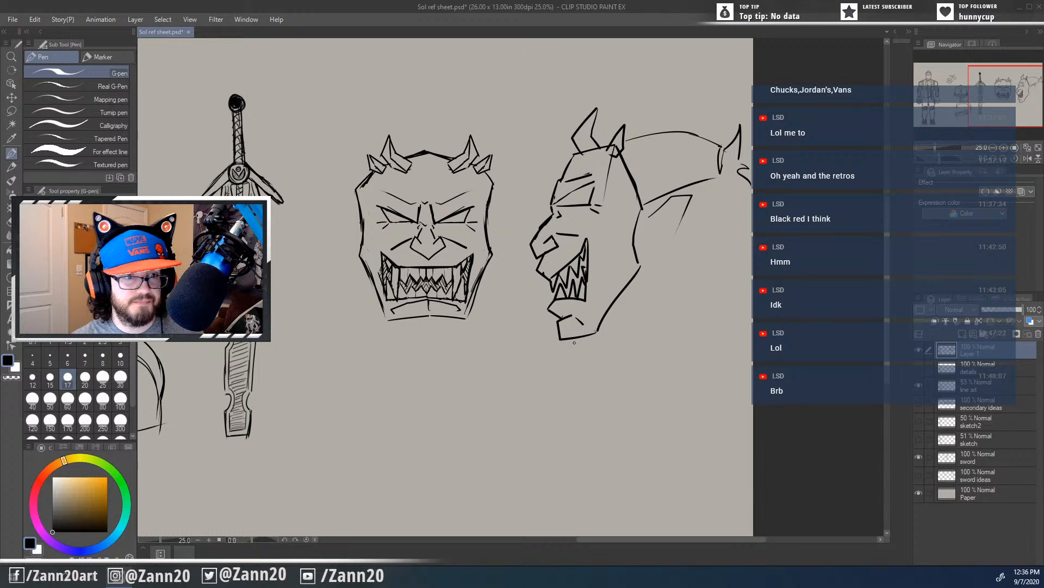
pyautogui.moveTo(653, 244)
pyautogui.mouseDown()
pyautogui.moveTo(677, 233)
pyautogui.moveTo(659, 225)
pyautogui.moveTo(656, 234)
pyautogui.moveTo(681, 201)
pyautogui.moveTo(662, 237)
pyautogui.moveTo(665, 226)
pyautogui.mouseUp()
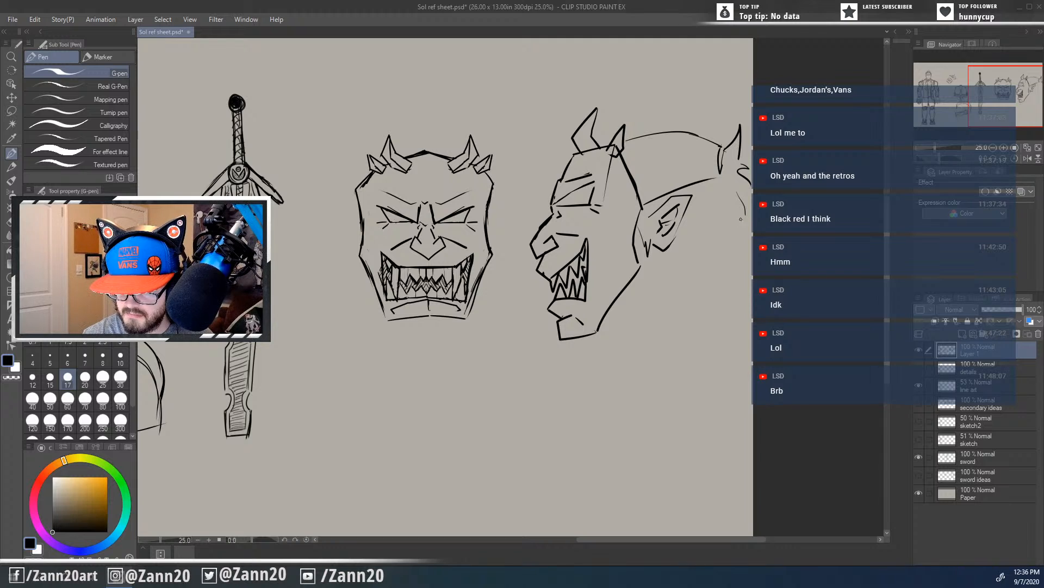
# Step: Draw the jagged hairline at the back of the profile's head and add flowing hair strands above the ear
pyautogui.moveTo(741, 218); pyautogui.dragTo(726, 241)
pyautogui.moveTo(725, 244); pyautogui.dragTo(698, 259)
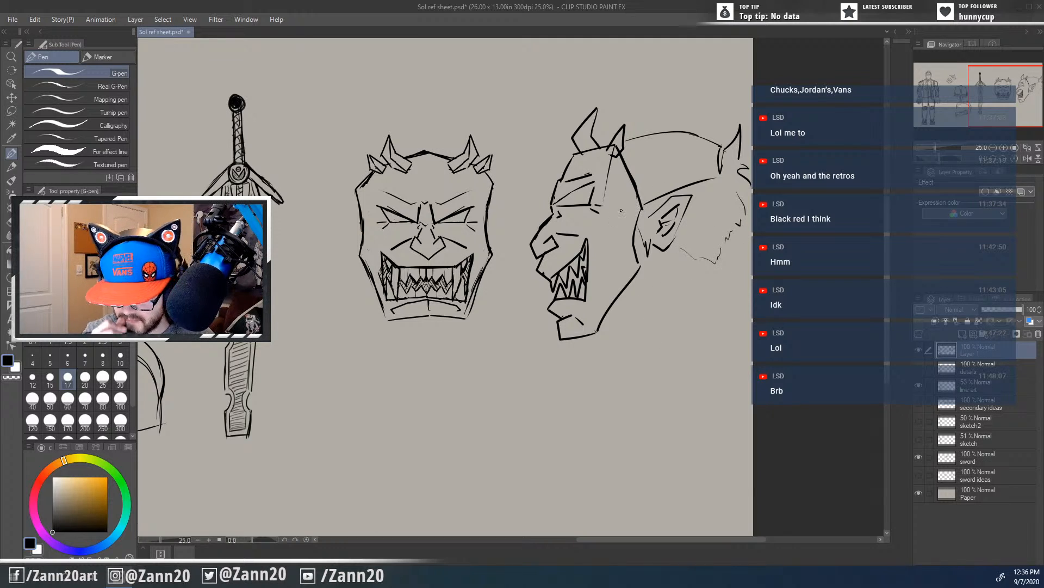
pyautogui.moveTo(639, 190); pyautogui.dragTo(711, 169)
pyautogui.moveTo(636, 173)
pyautogui.mouseDown()
pyautogui.moveTo(705, 159)
pyautogui.moveTo(627, 162)
pyautogui.moveTo(706, 144)
pyautogui.moveTo(629, 146)
pyautogui.moveTo(713, 150)
pyautogui.mouseUp()
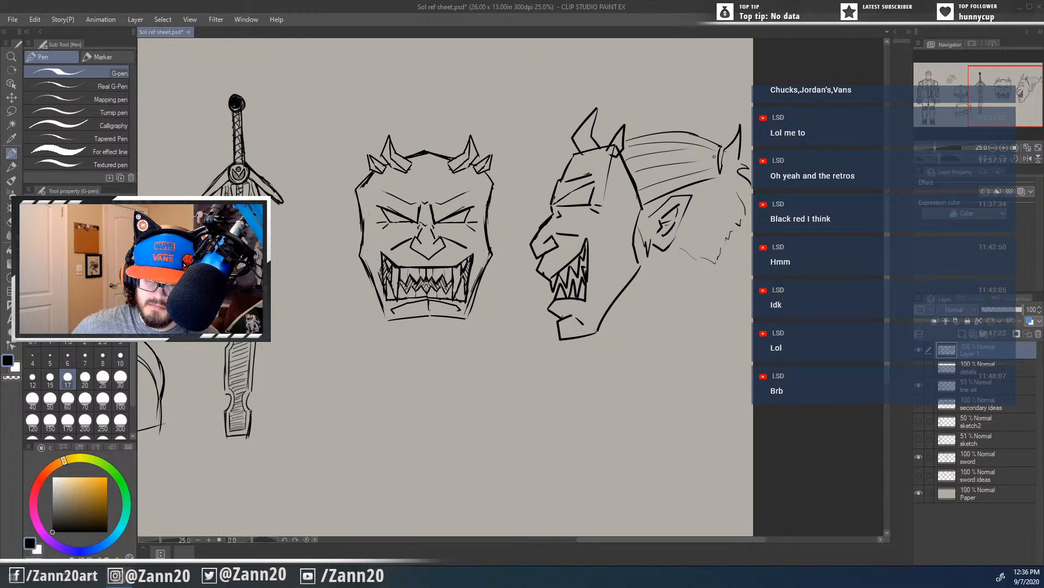
# Step: Draw the profile's jaw behind the mask's chin and the front and back lines of the neck
pyautogui.moveTo(598, 330)
pyautogui.mouseDown()
pyautogui.moveTo(632, 318)
pyautogui.moveTo(646, 337)
pyautogui.moveTo(663, 296)
pyautogui.moveTo(659, 270)
pyautogui.mouseUp()
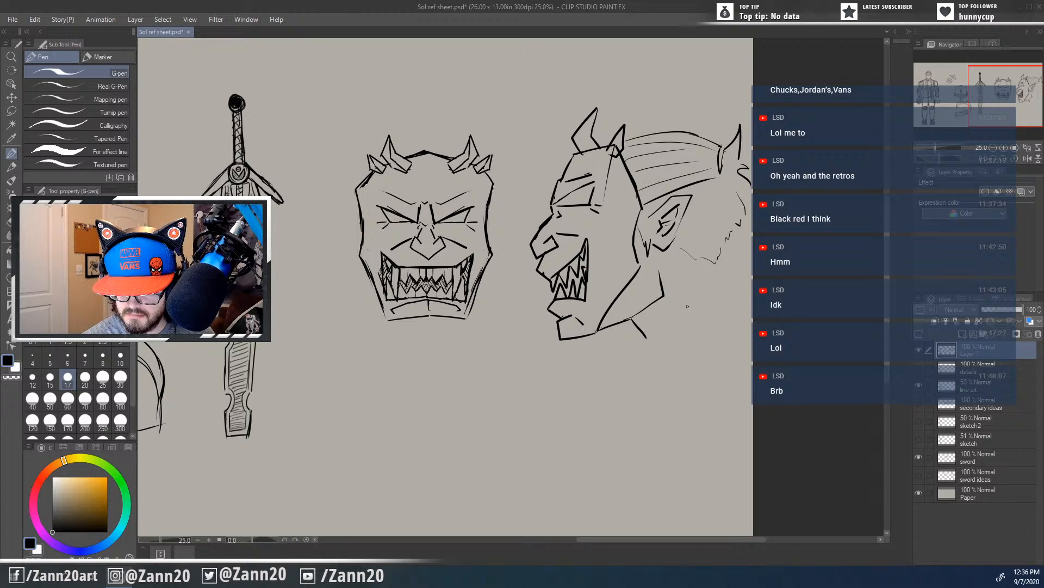
pyautogui.moveTo(728, 245); pyautogui.dragTo(735, 259)
pyautogui.moveTo(731, 254); pyautogui.dragTo(739, 300)
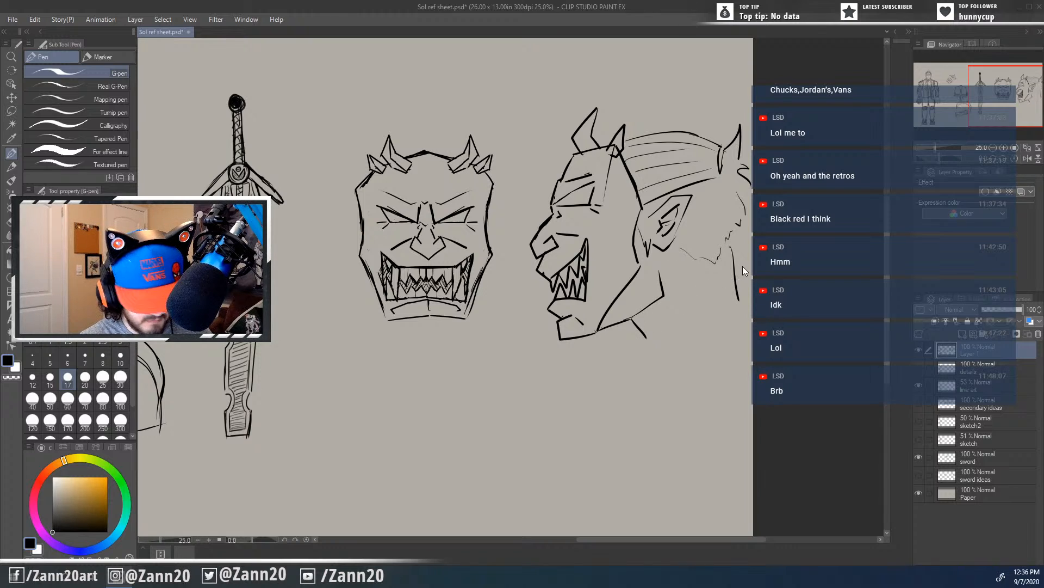
pyautogui.moveTo(721, 254); pyautogui.dragTo(734, 334)
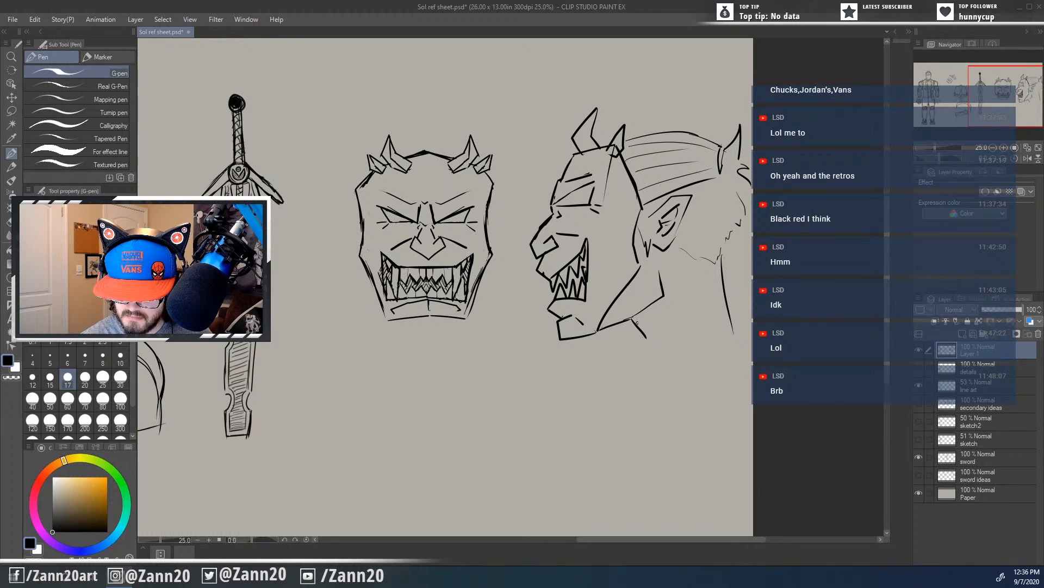
pyautogui.moveTo(635, 314)
pyautogui.mouseDown()
pyautogui.moveTo(633, 348)
pyautogui.moveTo(637, 320)
pyautogui.moveTo(659, 340)
pyautogui.moveTo(610, 357)
pyautogui.moveTo(564, 327)
pyautogui.moveTo(562, 310)
pyautogui.mouseUp()
# Step: Raise the crown outline behind the profile's horns and draw a straight lower head edge from the back to the chin
pyautogui.moveTo(493, 144)
pyautogui.mouseDown()
pyautogui.moveTo(585, 112)
pyautogui.moveTo(622, 136)
pyautogui.mouseUp()
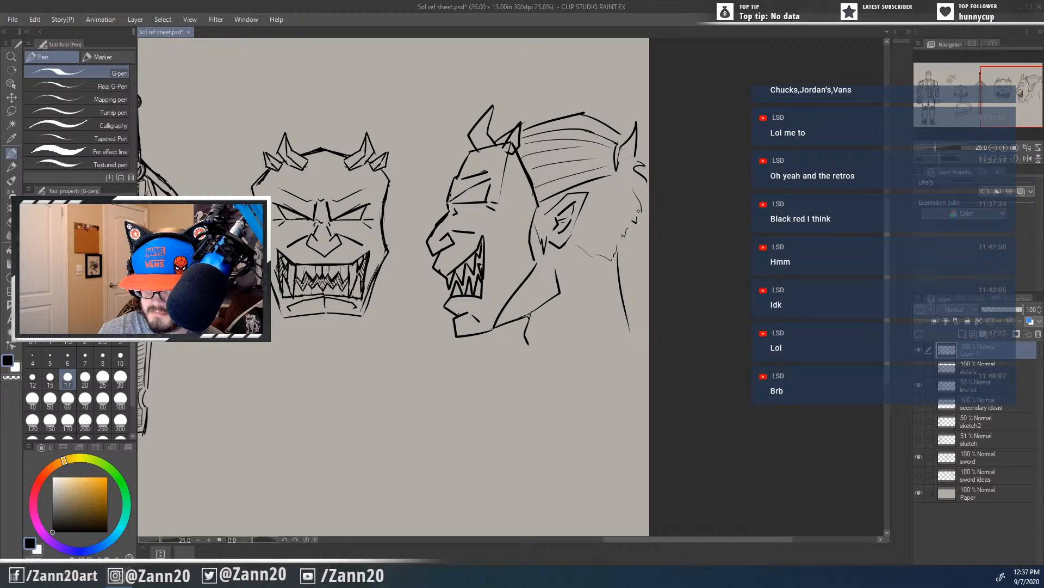
pyautogui.moveTo(643, 226)
pyautogui.mouseDown()
pyautogui.moveTo(645, 250)
pyautogui.moveTo(561, 294)
pyautogui.mouseUp()
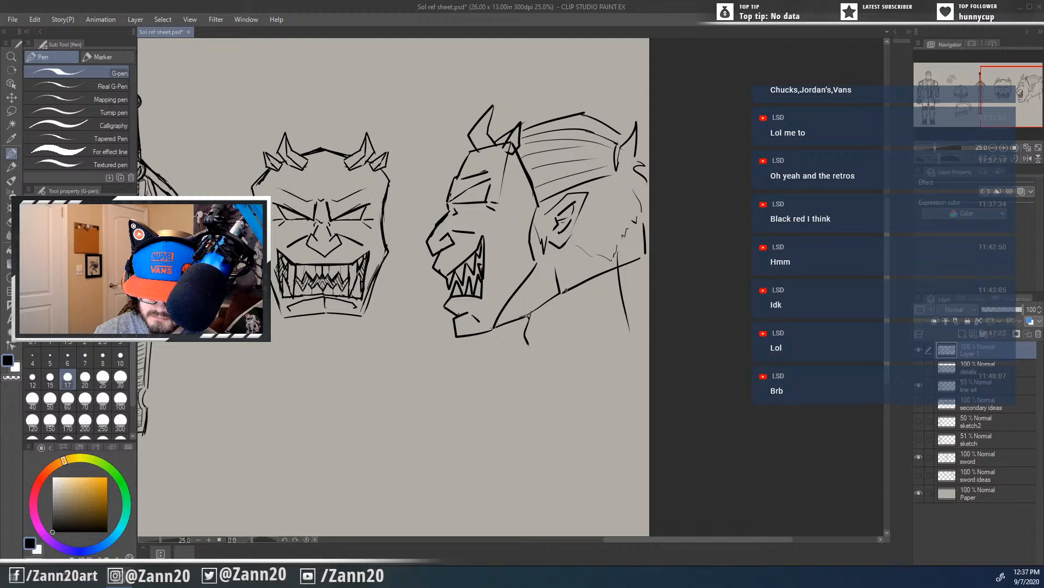
pyautogui.moveTo(557, 293)
pyautogui.mouseDown()
pyautogui.moveTo(492, 326)
pyautogui.moveTo(570, 286)
pyautogui.mouseUp()
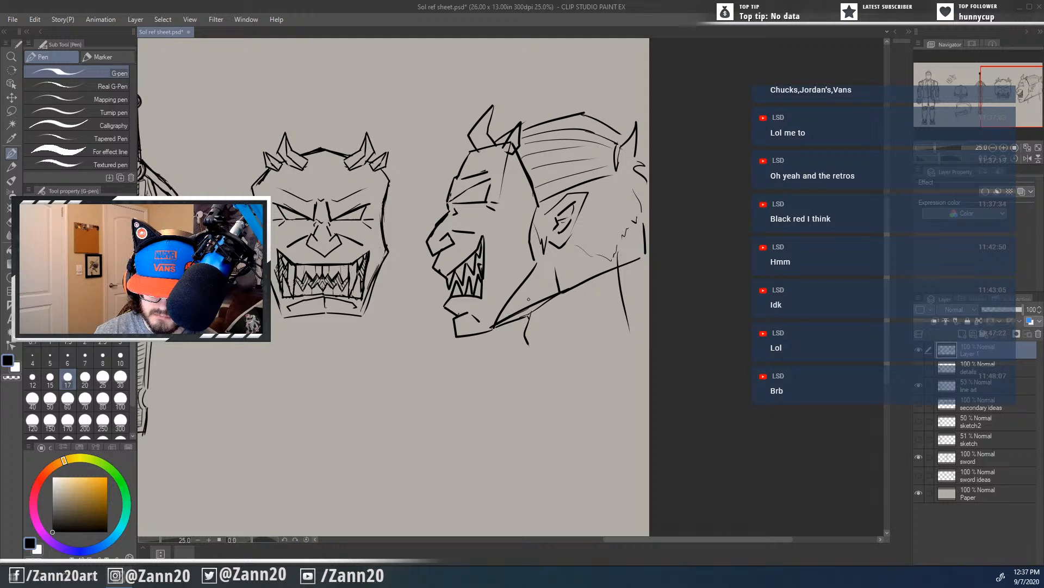
# Step: Draw a dark pupil in the profile mask's eye and shade around it under the brow
pyautogui.moveTo(419, 343); pyautogui.dragTo(469, 340)
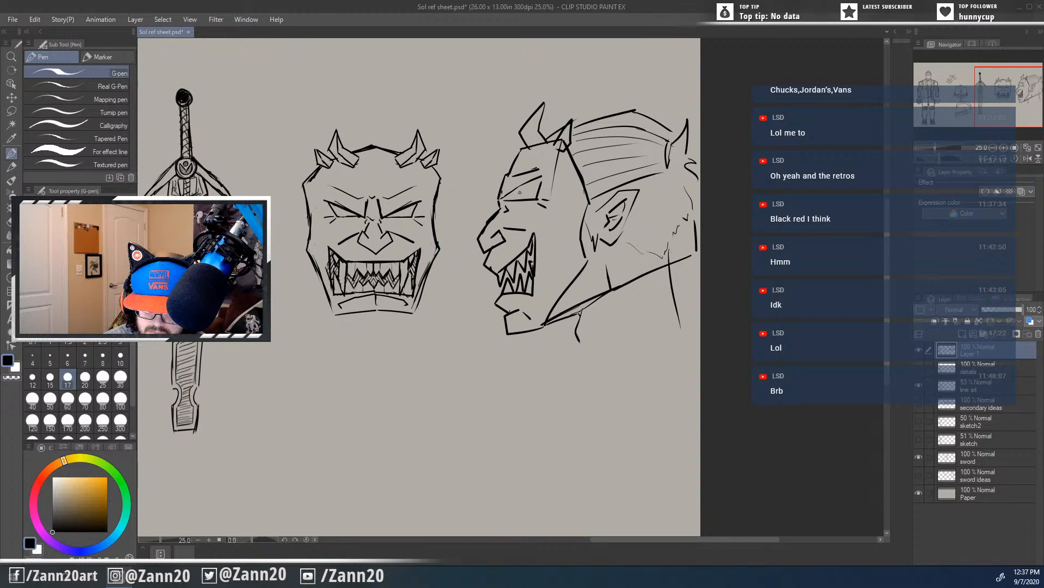
pyautogui.moveTo(517, 192); pyautogui.dragTo(519, 198)
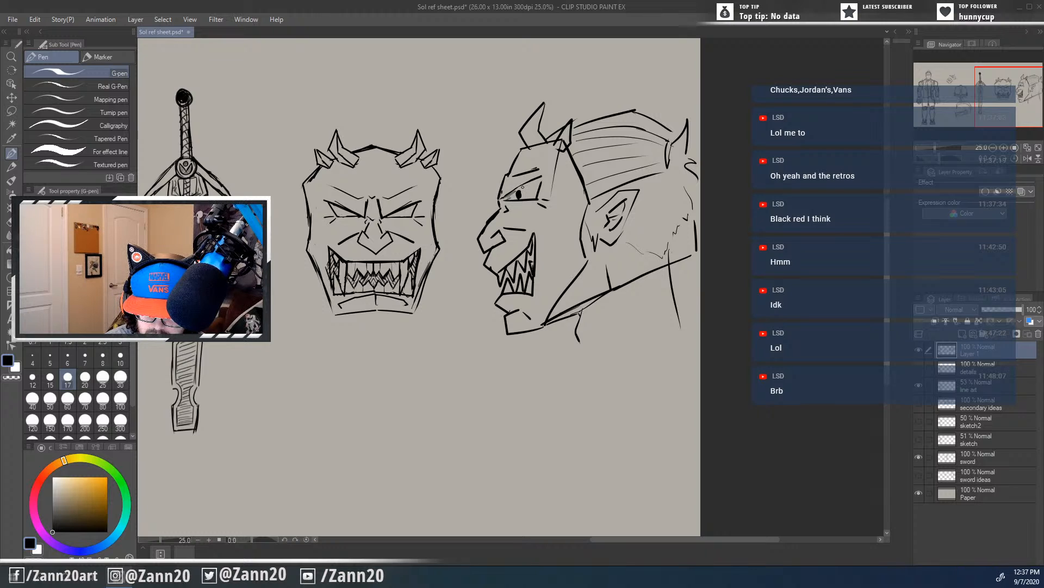
pyautogui.moveTo(521, 190)
pyautogui.mouseDown()
pyautogui.moveTo(533, 181)
pyautogui.moveTo(526, 196)
pyautogui.mouseUp()
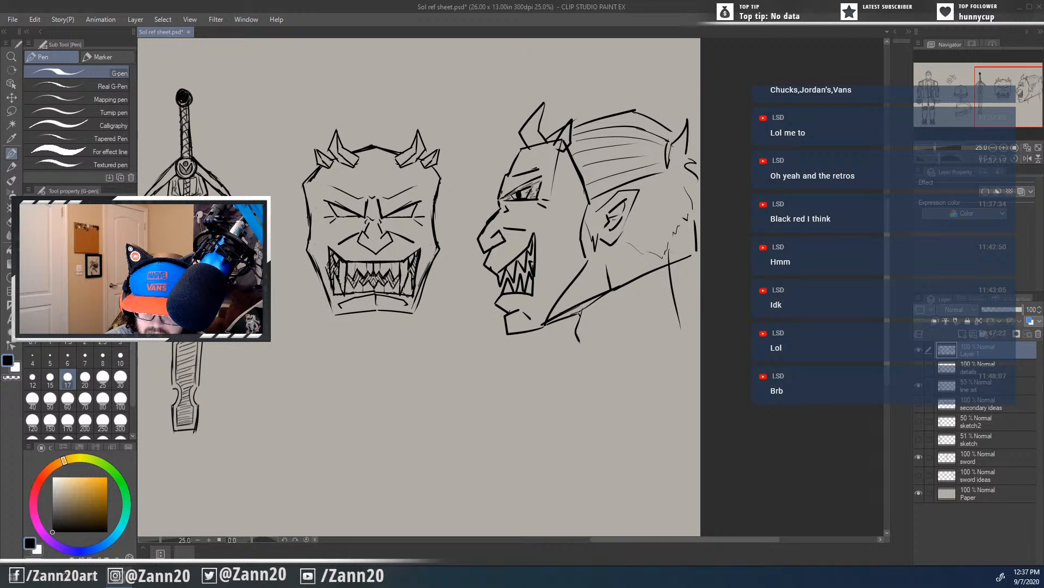
# Step: Draw a tilted square earpiece with a smaller inner square over the profile's ear and a strut down to the jaw
pyautogui.moveTo(524, 400); pyautogui.dragTo(498, 384)
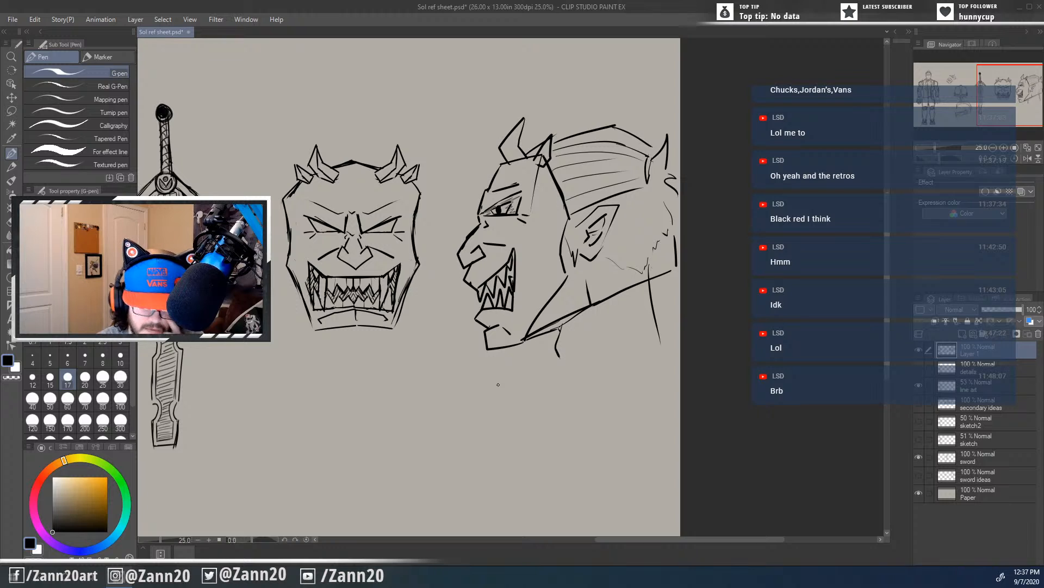
pyautogui.moveTo(583, 324); pyautogui.dragTo(473, 362)
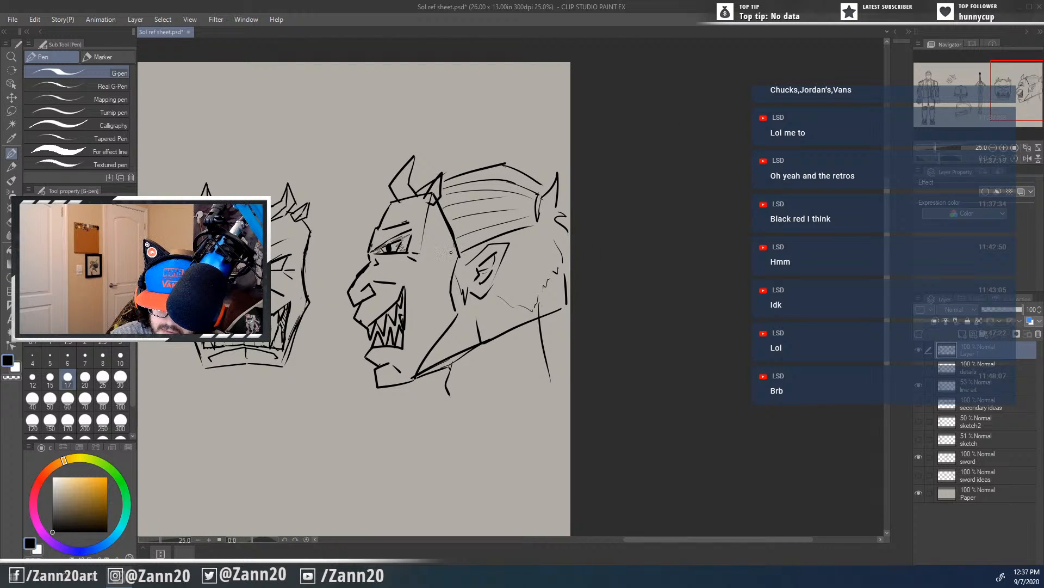
pyautogui.moveTo(493, 238)
pyautogui.mouseDown()
pyautogui.moveTo(505, 284)
pyautogui.moveTo(460, 304)
pyautogui.moveTo(444, 255)
pyautogui.moveTo(504, 231)
pyautogui.mouseUp()
pyautogui.moveTo(461, 259)
pyautogui.mouseDown()
pyautogui.moveTo(466, 284)
pyautogui.moveTo(493, 268)
pyautogui.moveTo(496, 283)
pyautogui.moveTo(465, 283)
pyautogui.moveTo(485, 273)
pyautogui.moveTo(467, 264)
pyautogui.moveTo(475, 258)
pyautogui.moveTo(460, 295)
pyautogui.moveTo(491, 285)
pyautogui.moveTo(466, 295)
pyautogui.moveTo(496, 258)
pyautogui.moveTo(489, 241)
pyautogui.moveTo(451, 253)
pyautogui.moveTo(492, 237)
pyautogui.moveTo(505, 283)
pyautogui.moveTo(460, 309)
pyautogui.moveTo(456, 298)
pyautogui.moveTo(507, 288)
pyautogui.moveTo(500, 255)
pyautogui.mouseUp()
pyautogui.press('p')
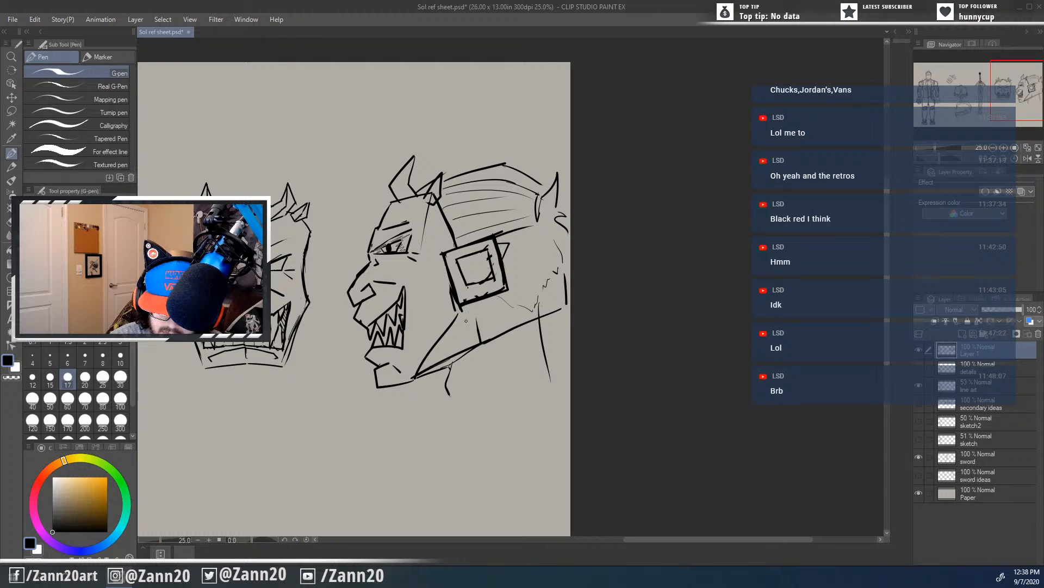
pyautogui.moveTo(473, 299); pyautogui.dragTo(480, 338)
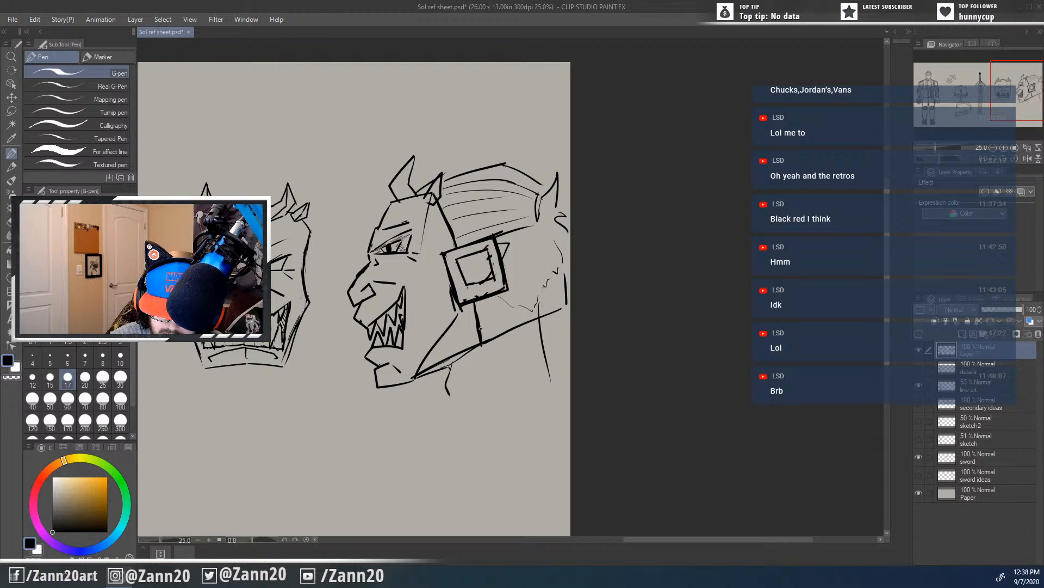
# Step: Rework the profile mask's lower jaw lines, opening the rear edge, and add a curved cheek contour in front of the earpiece
pyautogui.moveTo(401, 383)
pyautogui.mouseDown()
pyautogui.moveTo(482, 337)
pyautogui.moveTo(418, 375)
pyautogui.moveTo(454, 333)
pyautogui.mouseUp()
pyautogui.press('c')
pyautogui.press('c')
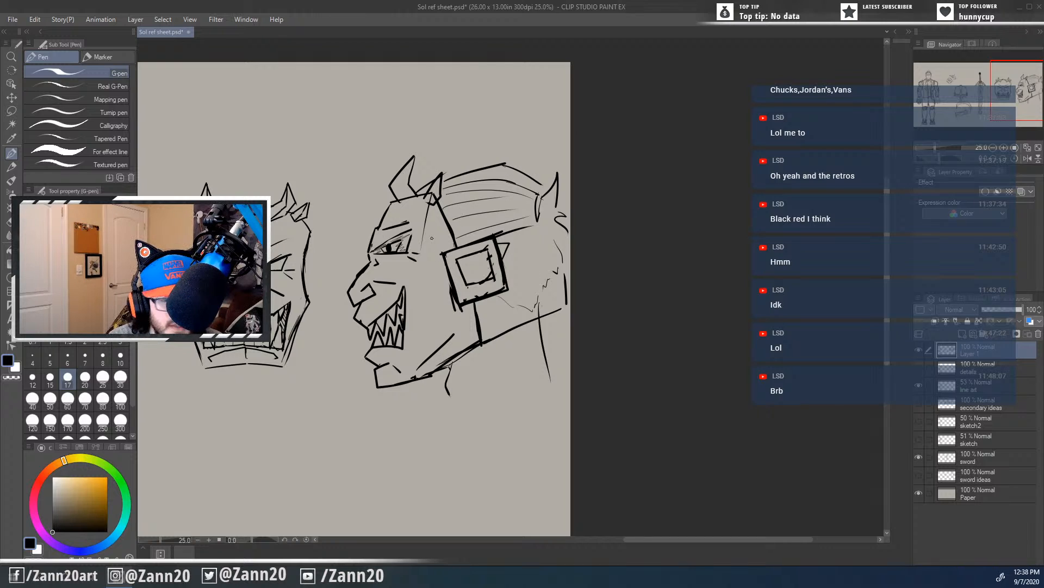
pyautogui.moveTo(424, 259); pyautogui.dragTo(440, 294)
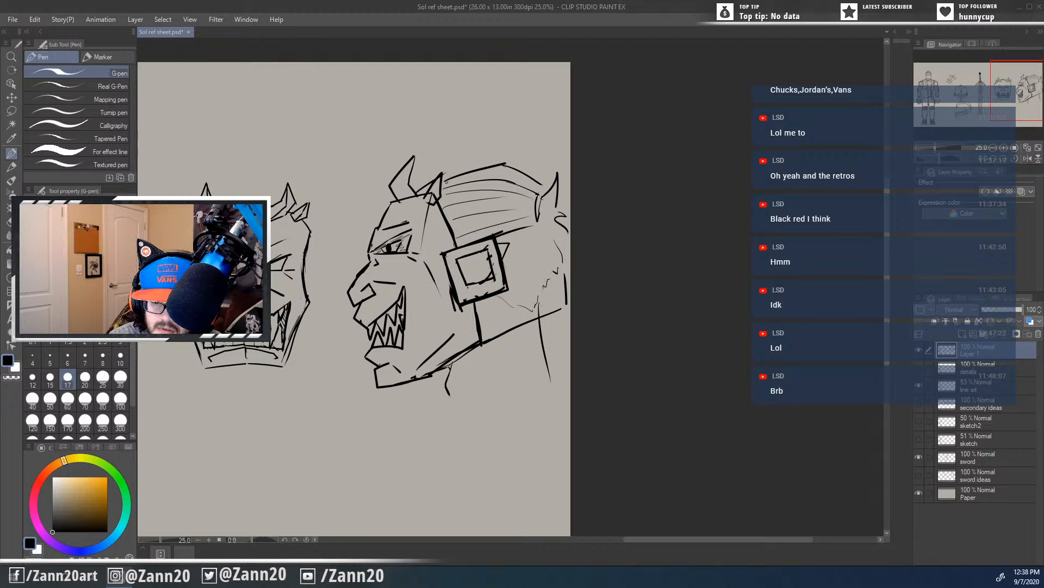
# Step: Outline the helmet's crown and back in bolder lines and erase the hair, tuft and ear remnants inside it
pyautogui.moveTo(446, 181)
pyautogui.mouseDown()
pyautogui.moveTo(506, 166)
pyautogui.moveTo(556, 202)
pyautogui.mouseUp()
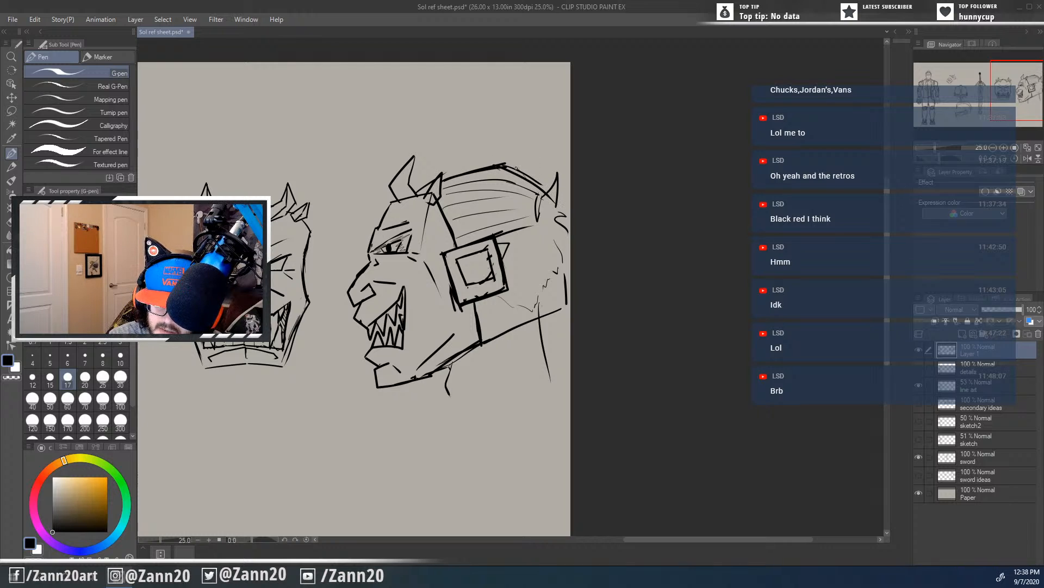
pyautogui.moveTo(504, 164)
pyautogui.mouseDown()
pyautogui.moveTo(559, 205)
pyautogui.moveTo(568, 319)
pyautogui.mouseUp()
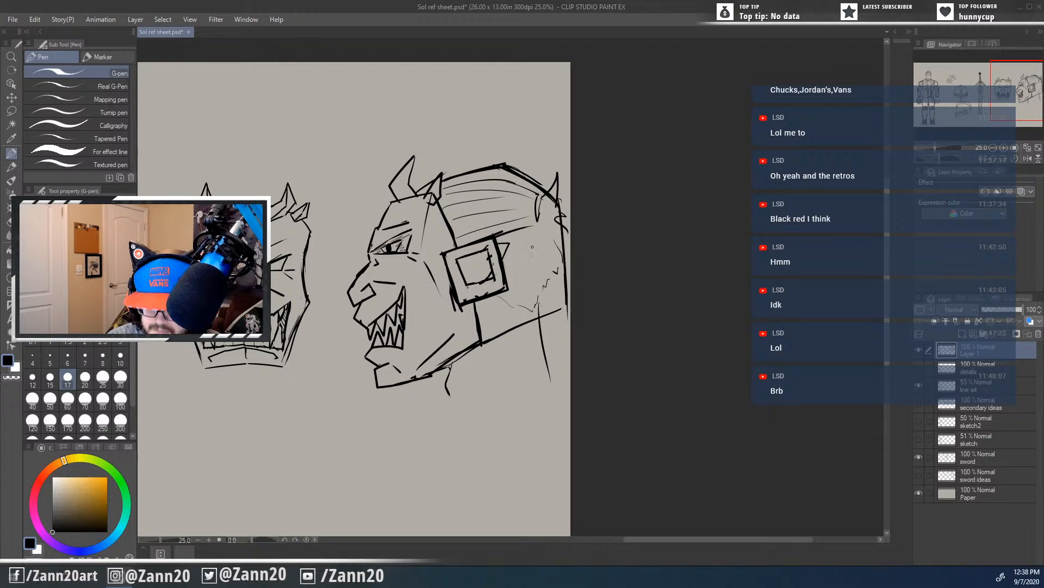
pyautogui.press('e')
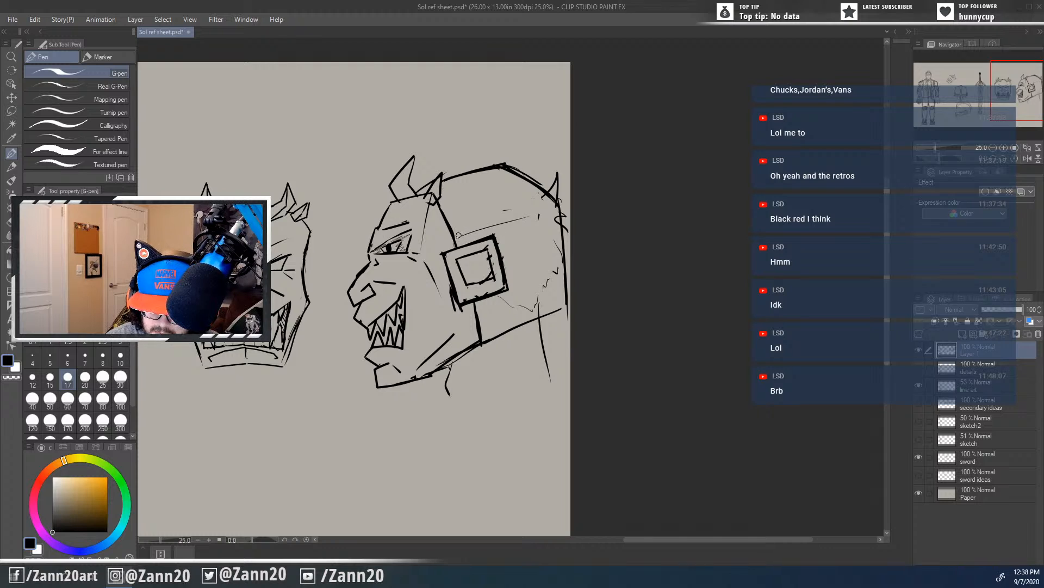
pyautogui.hotkey('ctrl', 'z')
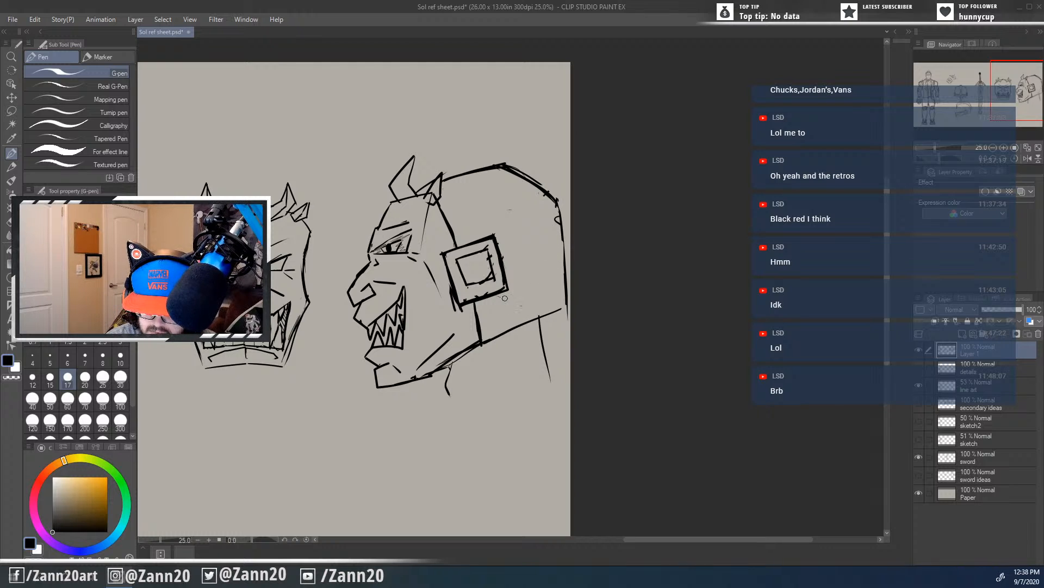
# Step: Add a second large horn beside the profile's front horn and a small spike between the horns on the forehead
pyautogui.moveTo(573, 450); pyautogui.dragTo(581, 436)
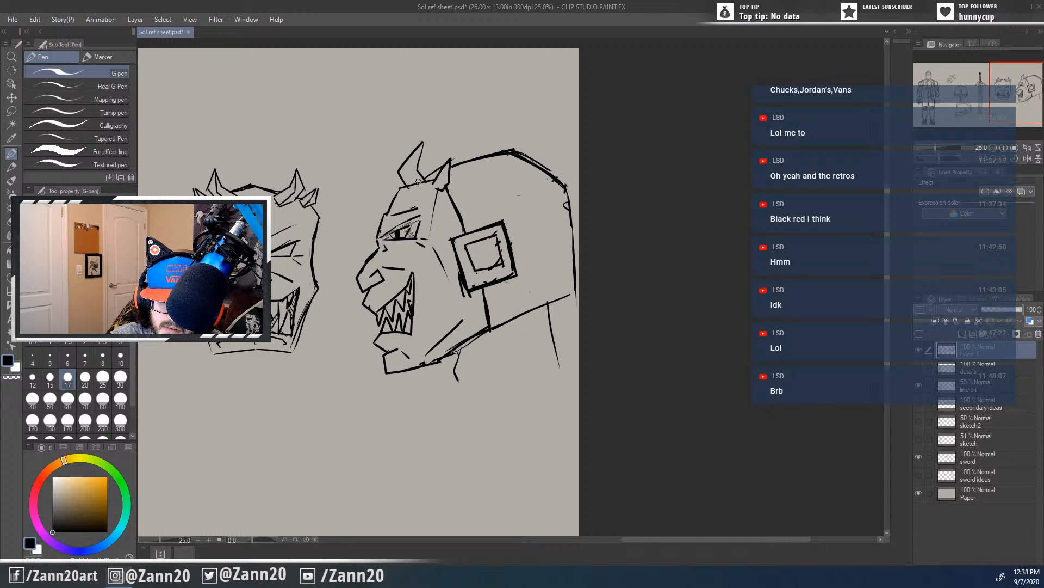
pyautogui.press('p')
pyautogui.moveTo(407, 188)
pyautogui.mouseDown()
pyautogui.moveTo(427, 185)
pyautogui.moveTo(411, 182)
pyautogui.moveTo(406, 142)
pyautogui.mouseUp()
pyautogui.press('e')
pyautogui.press('p')
pyautogui.moveTo(407, 144); pyautogui.dragTo(425, 177)
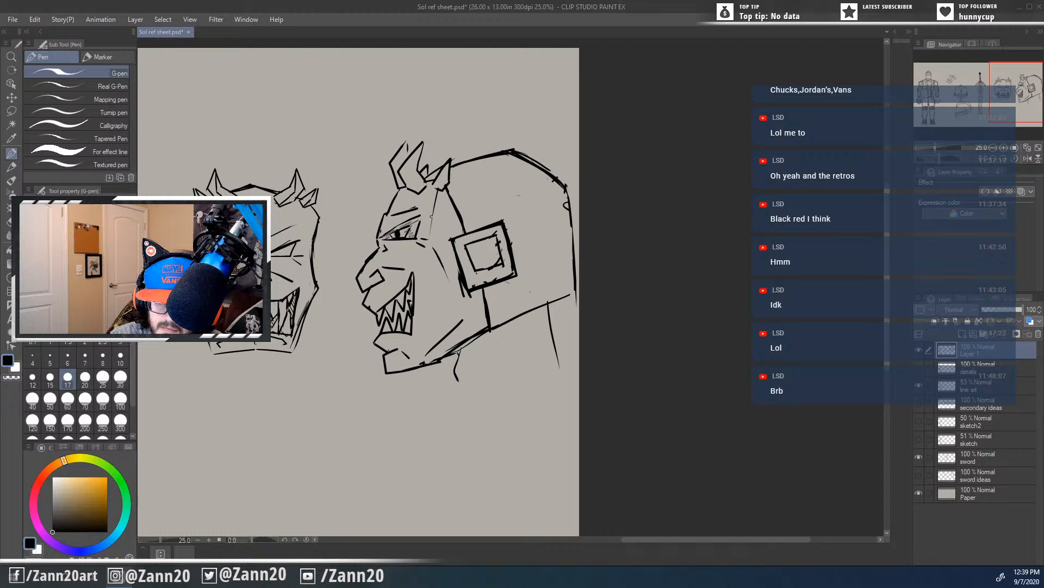
# Step: Redraw the profile mask's upper rear edge as a line from the small horn to the earpiece and erase the old edge
pyautogui.moveTo(447, 184); pyautogui.dragTo(485, 221)
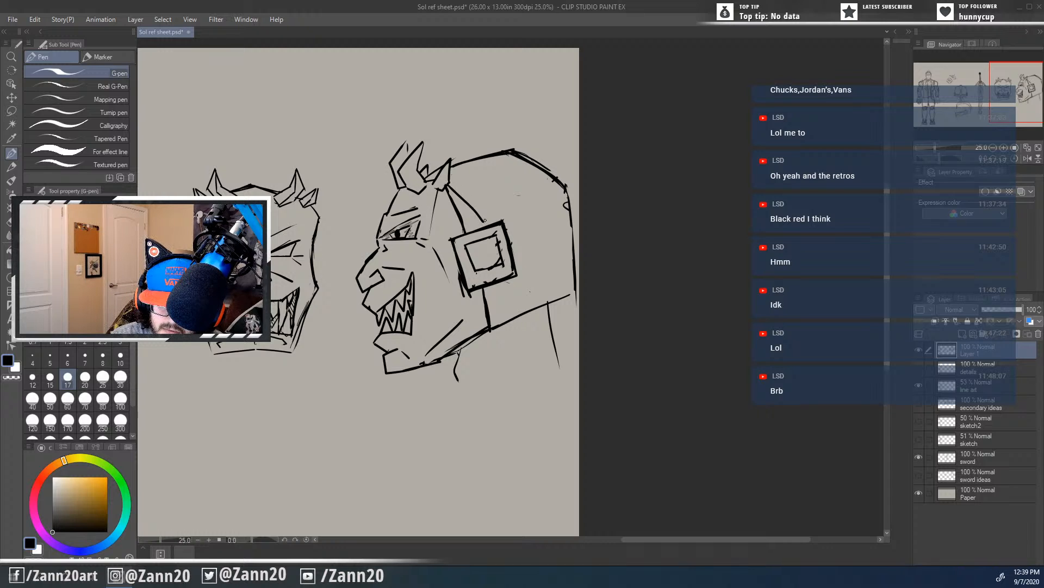
pyautogui.press('e')
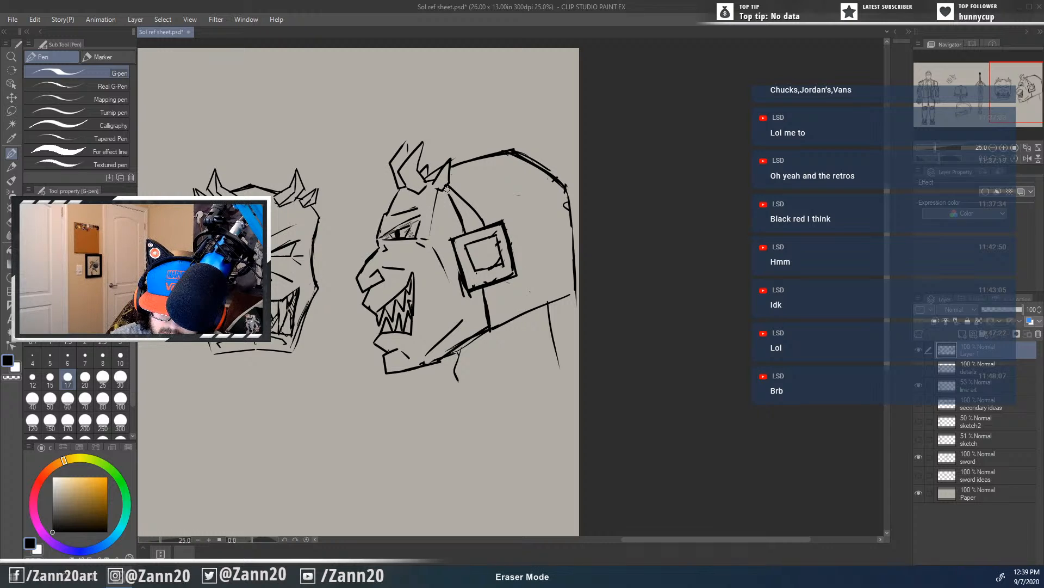
pyautogui.moveTo(446, 190); pyautogui.dragTo(462, 227)
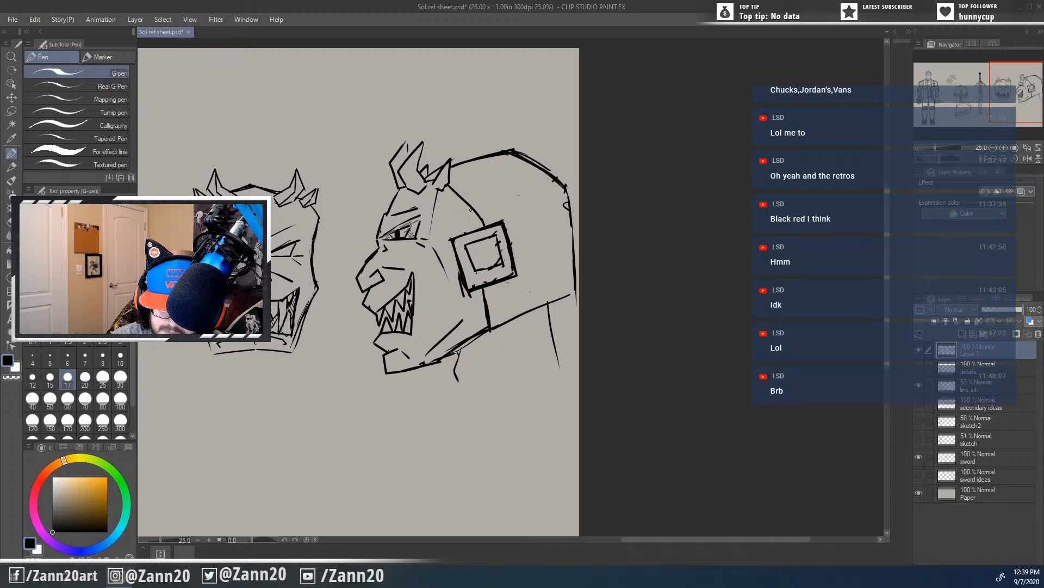
# Step: Redraw the strut from beneath the square earpiece to the jaw edge and touch up the front of the helmet's crown
pyautogui.press('p')
pyautogui.moveTo(489, 283); pyautogui.dragTo(487, 324)
pyautogui.press('e')
pyautogui.press('p')
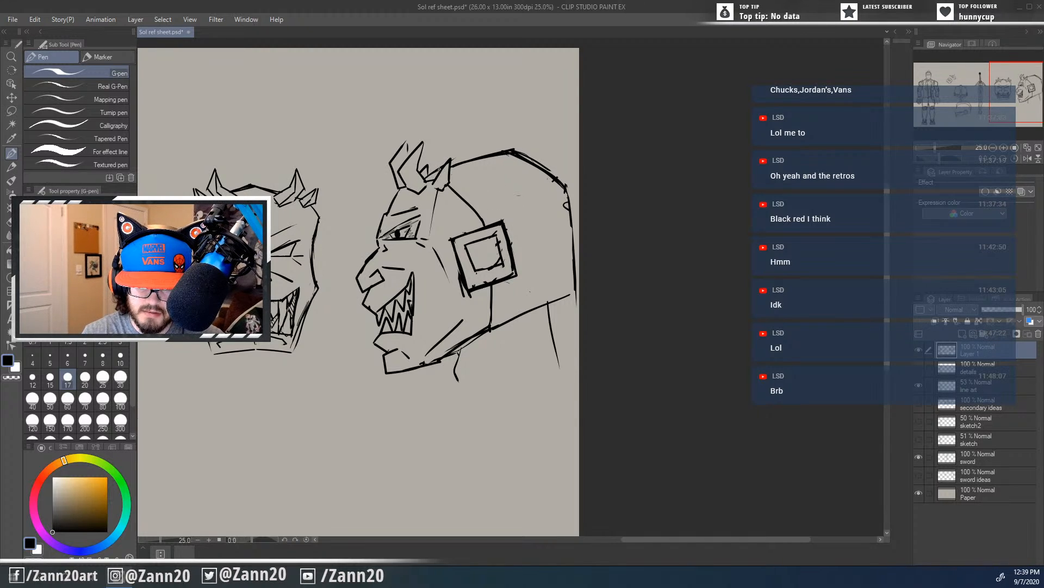
pyautogui.moveTo(450, 166); pyautogui.dragTo(473, 159)
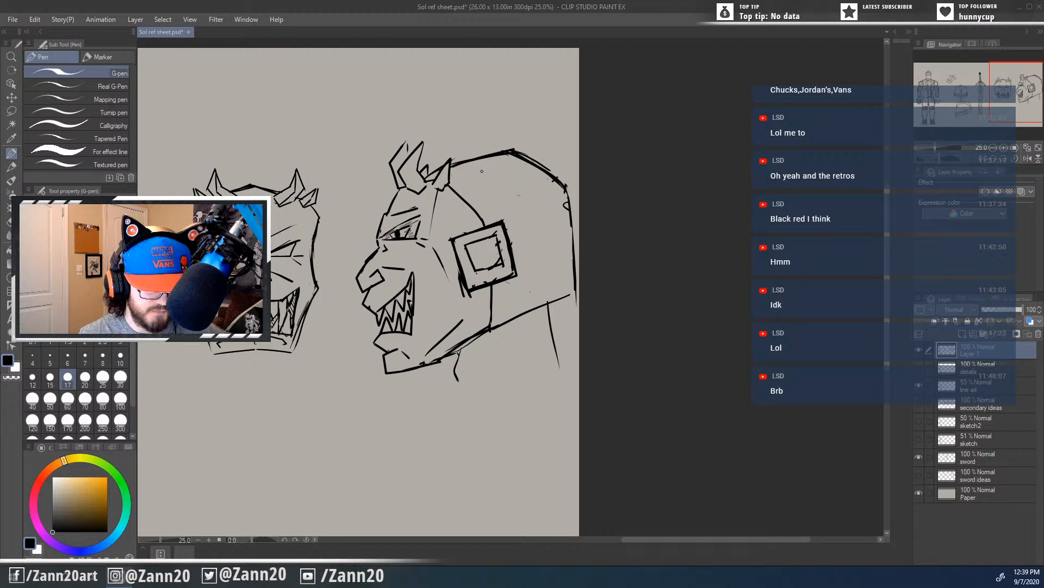
# Step: Review the whole reference sheet and undo the stray line drawn below the demon masks
pyautogui.hotkey('ctrl', '-')
pyautogui.hotkey('ctrl', '-')
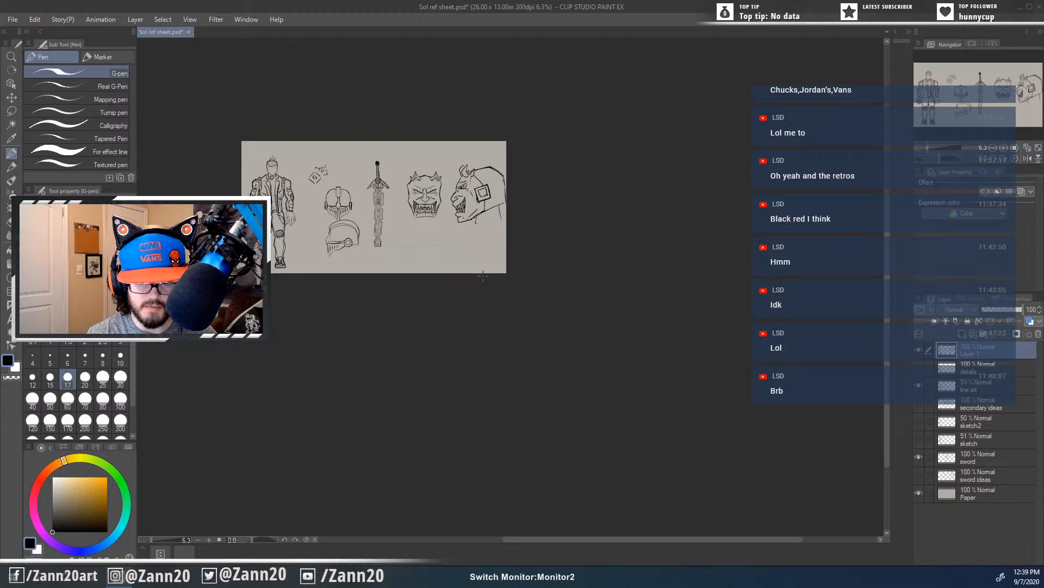
pyautogui.hotkey('ctrl', '+')
pyautogui.moveTo(402, 217); pyautogui.dragTo(498, 272)
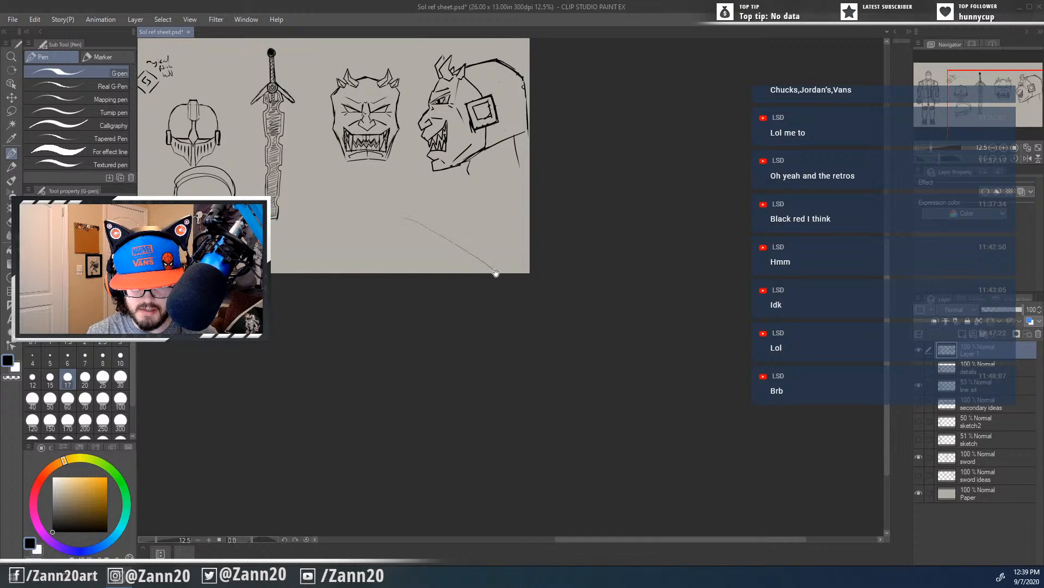
pyautogui.hotkey('alt', 'Tab')
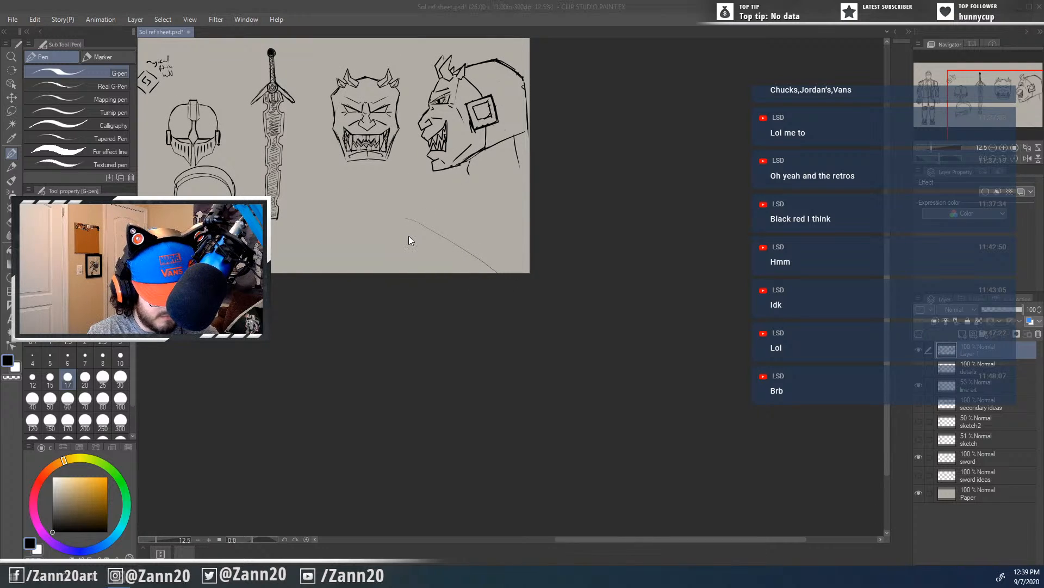
pyautogui.hotkey('alt', 'Tab')
pyautogui.hotkey('ctrl', 'z')
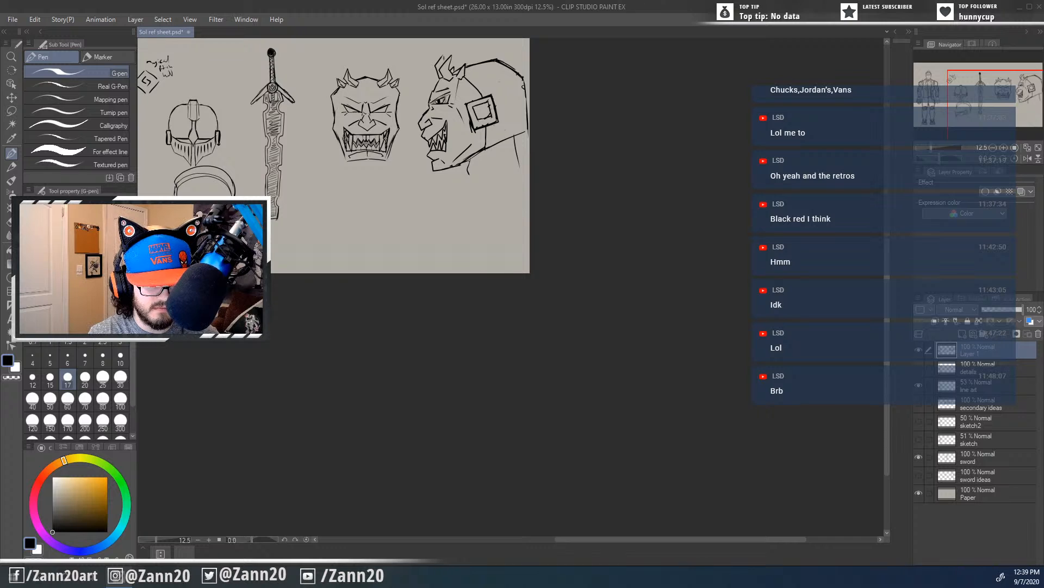
pyautogui.moveTo(396, 226); pyautogui.dragTo(575, 358)
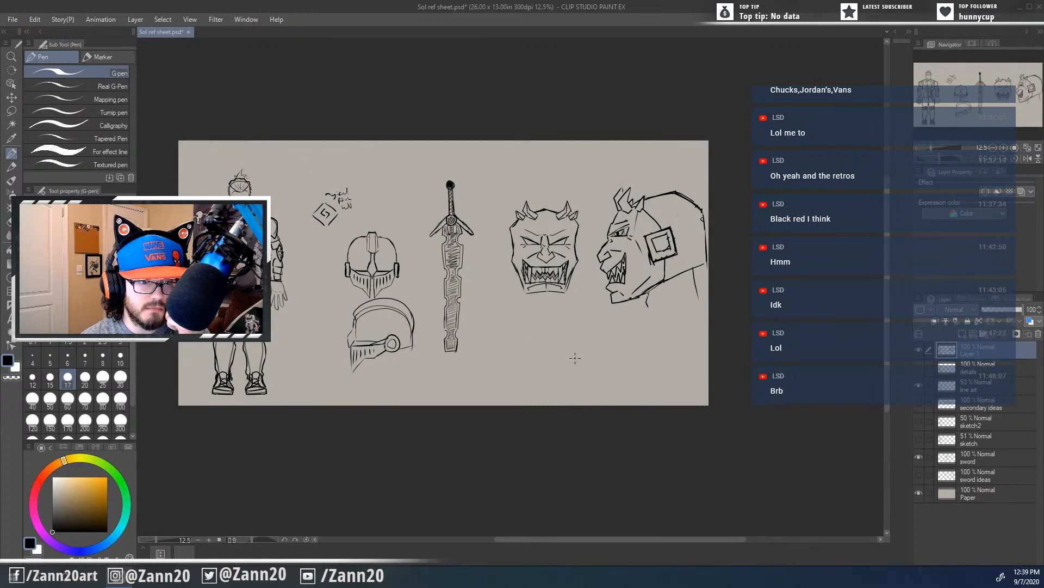
pyautogui.moveTo(575, 358); pyautogui.dragTo(609, 304)
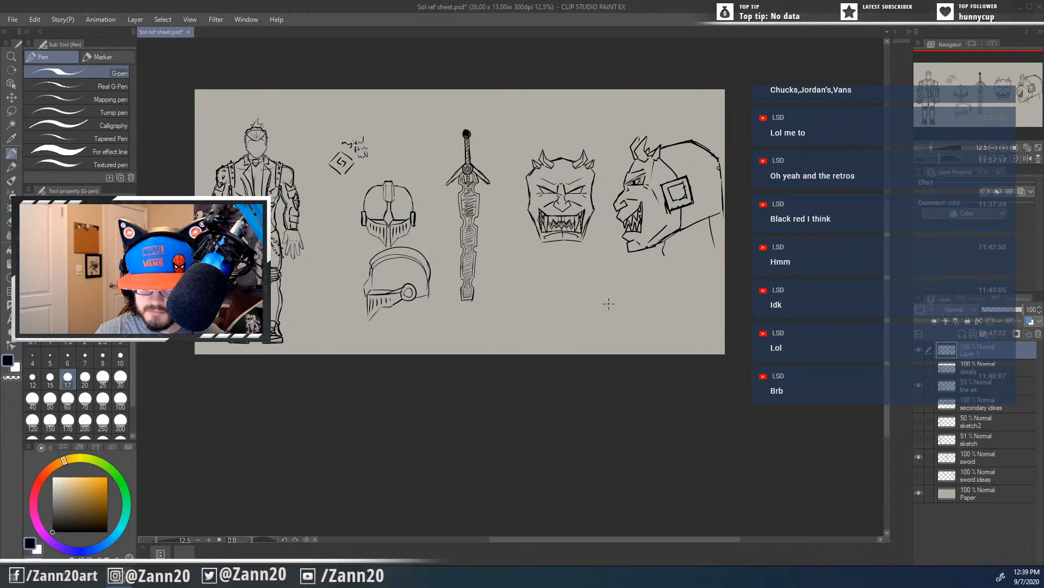
pyautogui.moveTo(581, 303); pyautogui.dragTo(553, 318)
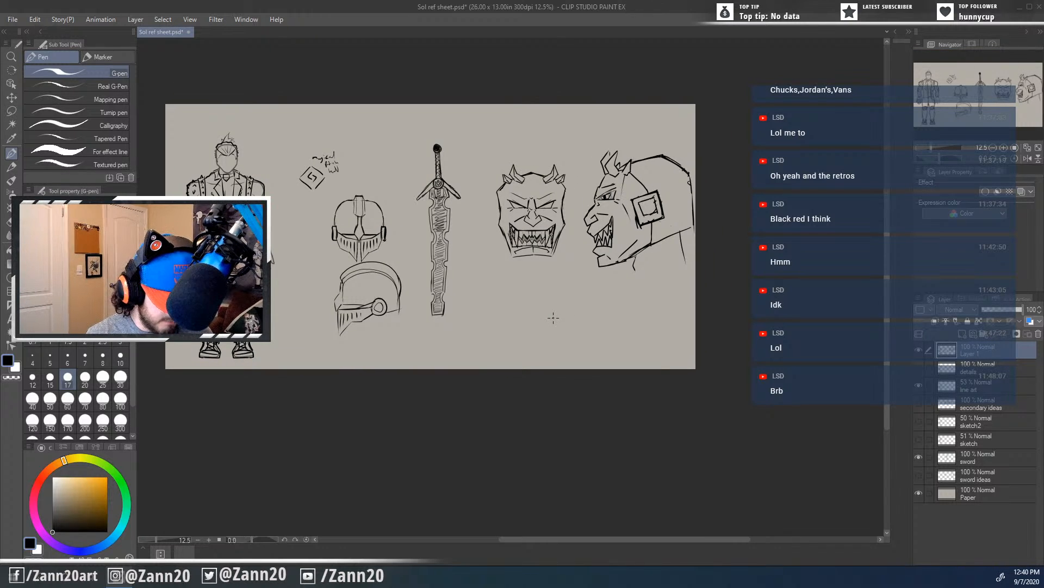
# Step: Lasso the profile demon mask, shift it slightly away from the sheet's edge and clear the selection
pyautogui.press('m')
pyautogui.moveTo(687, 125)
pyautogui.mouseDown()
pyautogui.moveTo(571, 196)
pyautogui.moveTo(726, 156)
pyautogui.moveTo(710, 127)
pyautogui.mouseUp()
pyautogui.hotkey('ctrl', 't')
pyautogui.moveTo(655, 271); pyautogui.dragTo(647, 273)
pyautogui.press('Return')
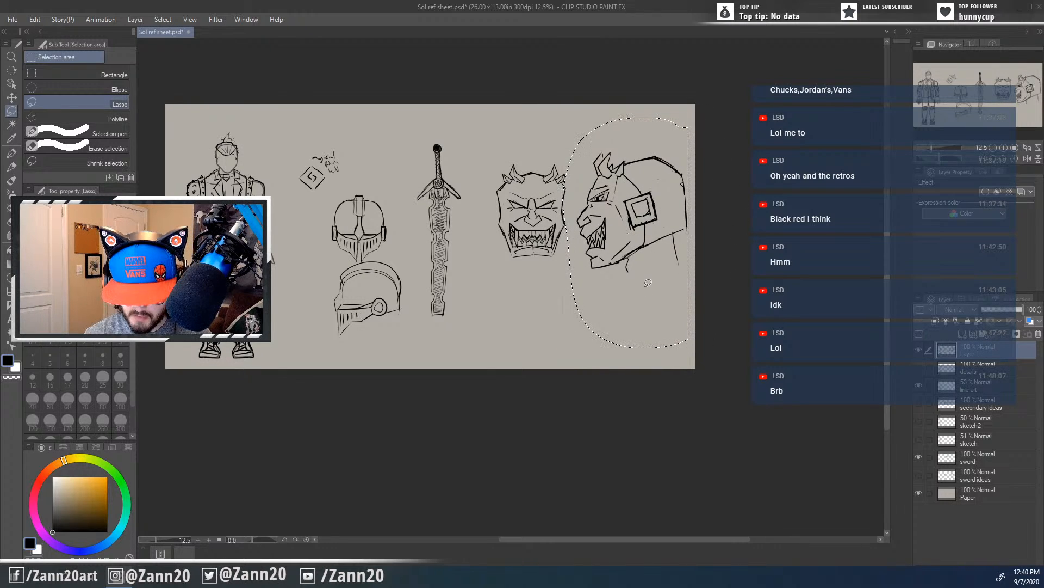
pyautogui.hotkey('ctrl', 'd')
# Step: Lasso the front-view demon mask, move it closer to the sword and clear the selection
pyautogui.moveTo(552, 282)
pyautogui.mouseDown()
pyautogui.moveTo(578, 167)
pyautogui.moveTo(472, 217)
pyautogui.moveTo(536, 292)
pyautogui.mouseUp()
pyautogui.hotkey('ctrl', 't')
pyautogui.moveTo(537, 255); pyautogui.dragTo(514, 261)
pyautogui.press('Return')
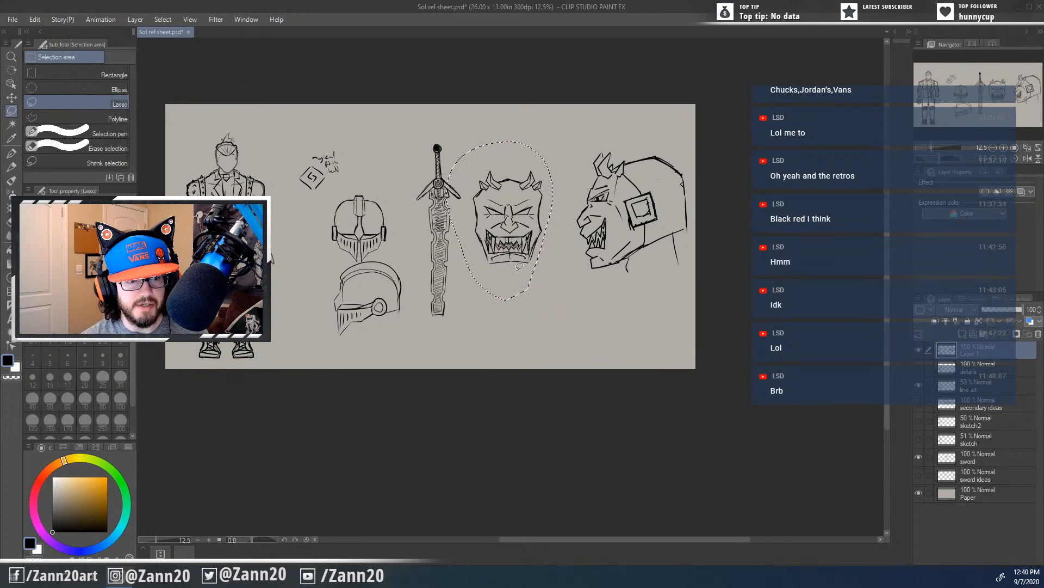
pyautogui.hotkey('ctrl', 'd')
# Step: Lasso the profile demon mask again, move it closer to the front-view mask and deselect it
pyautogui.moveTo(681, 142)
pyautogui.mouseDown()
pyautogui.moveTo(658, 321)
pyautogui.moveTo(686, 84)
pyautogui.mouseUp()
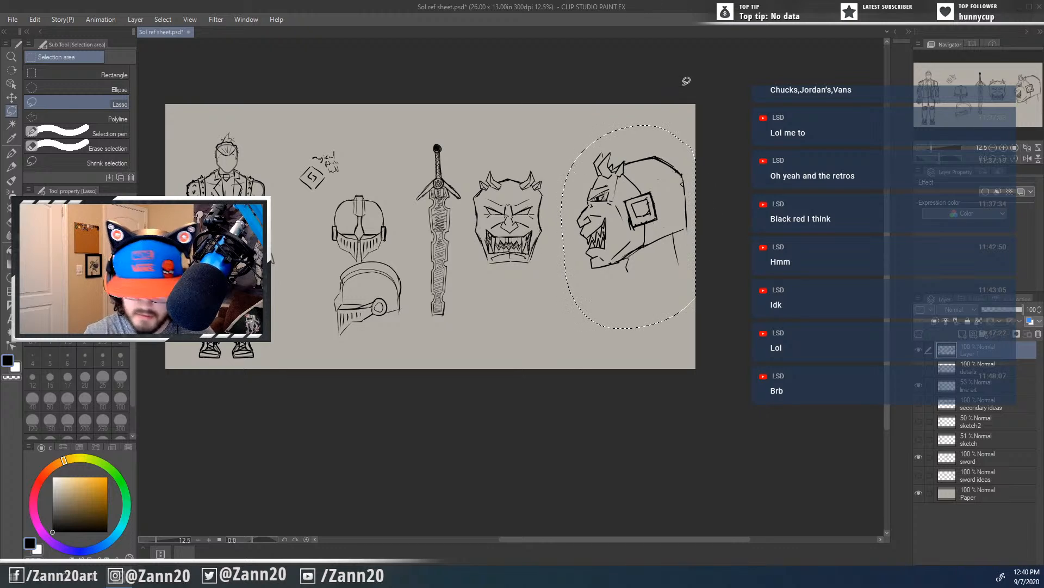
pyautogui.hotkey('ctrl', 't')
pyautogui.moveTo(627, 261); pyautogui.dragTo(610, 263)
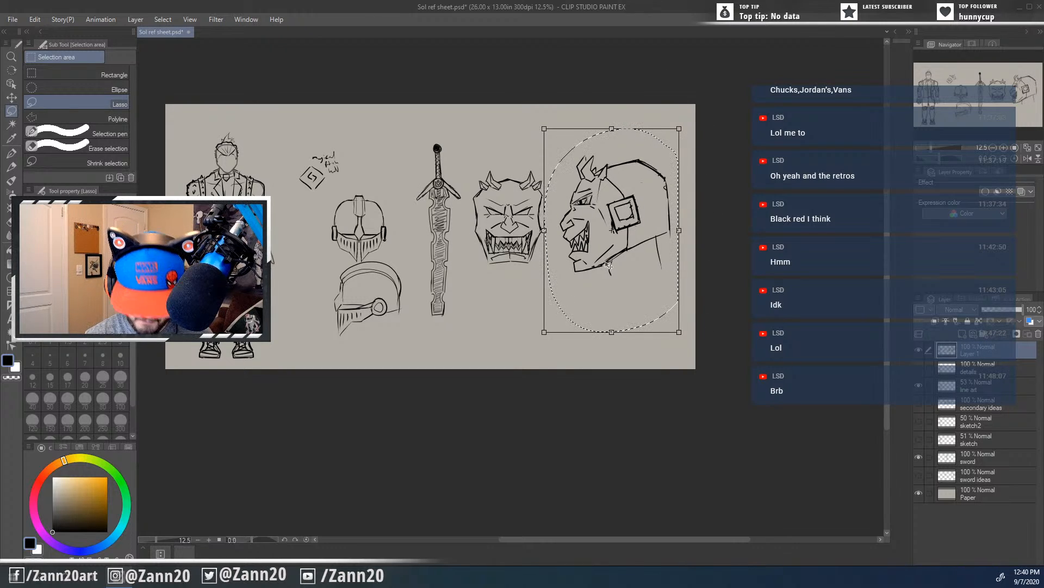
pyautogui.press('Return')
pyautogui.hotkey('ctrl', 'd')
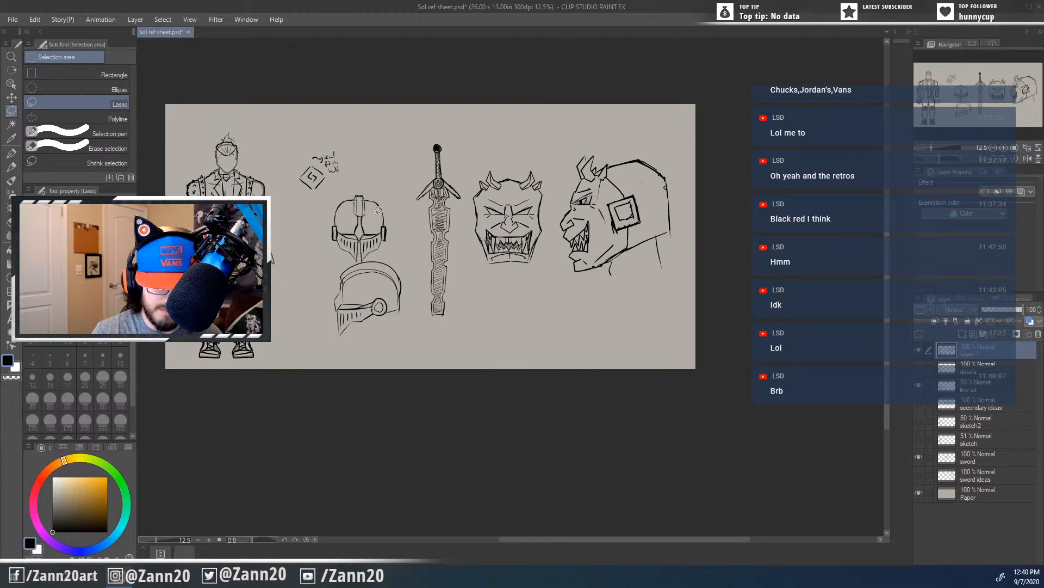
# Step: Add a new raster layer above Layer 1 for drawing with the G-pen
pyautogui.press('p')
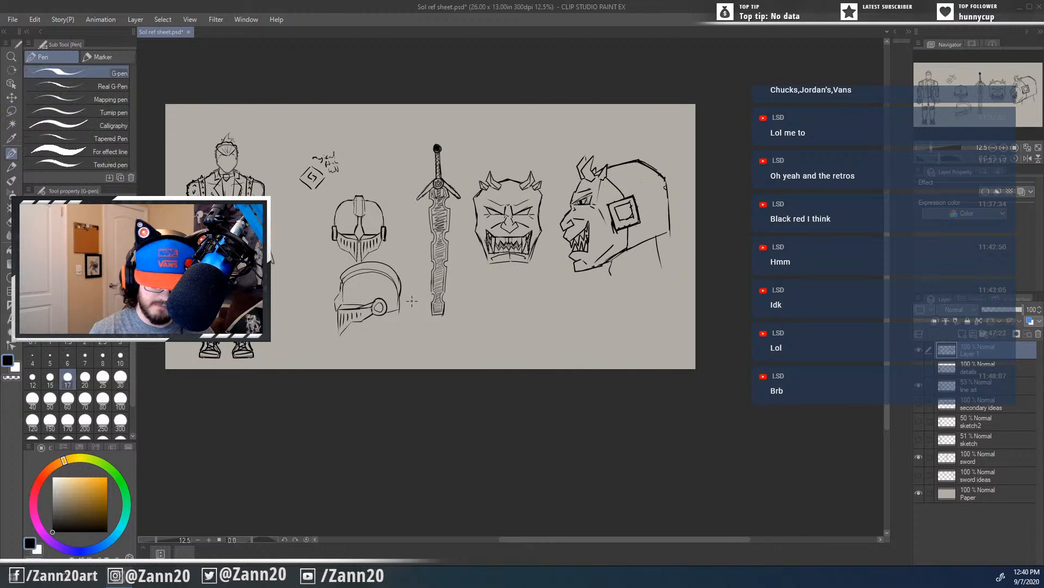
pyautogui.click(919, 299)
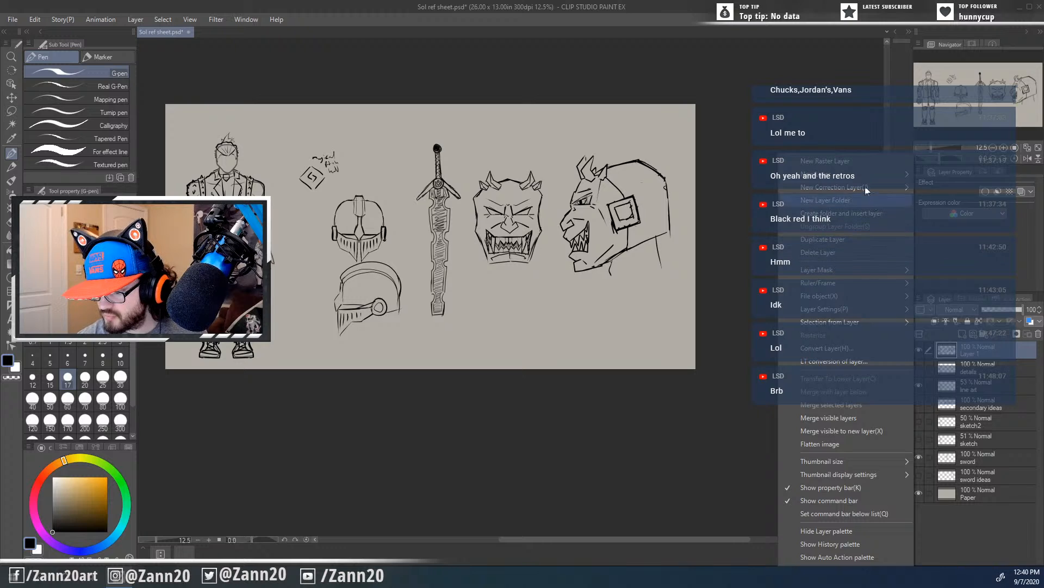
pyautogui.click(852, 166)
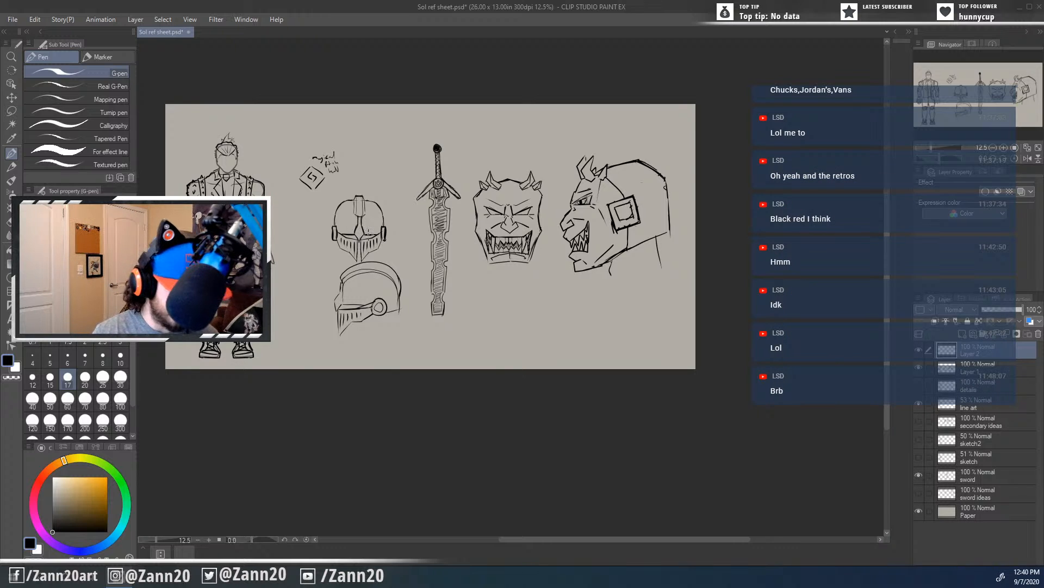
# Step: Draw a matching pair of small horns on the forehead of the front-view knight helmet, undoing the unsatisfactory strokes
pyautogui.hotkey('ctrl', '+')
pyautogui.hotkey('ctrl', '+')
pyautogui.moveTo(369, 233); pyautogui.dragTo(457, 167)
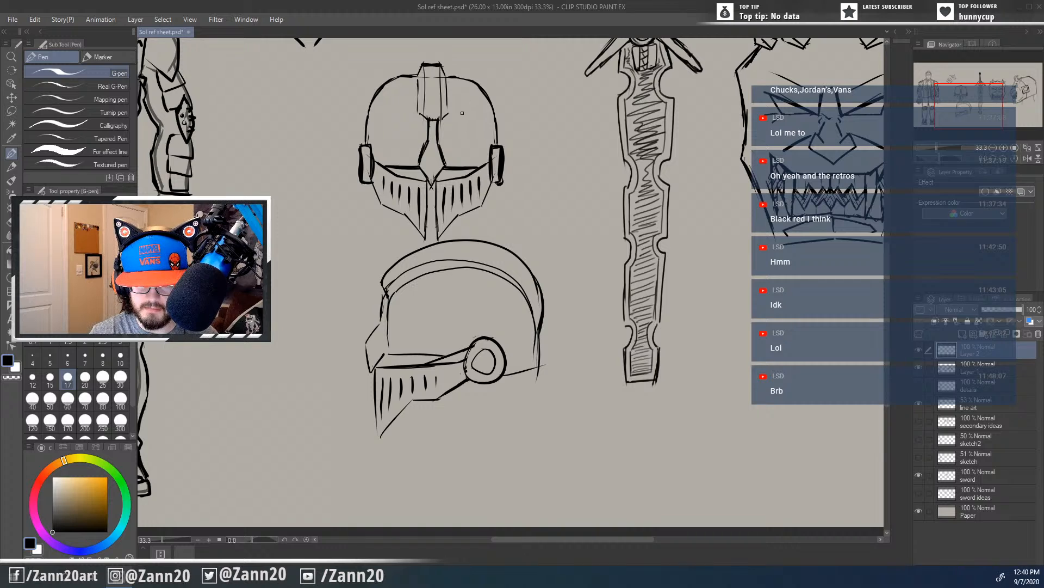
pyautogui.moveTo(456, 121)
pyautogui.mouseDown()
pyautogui.moveTo(475, 93)
pyautogui.moveTo(461, 131)
pyautogui.mouseUp()
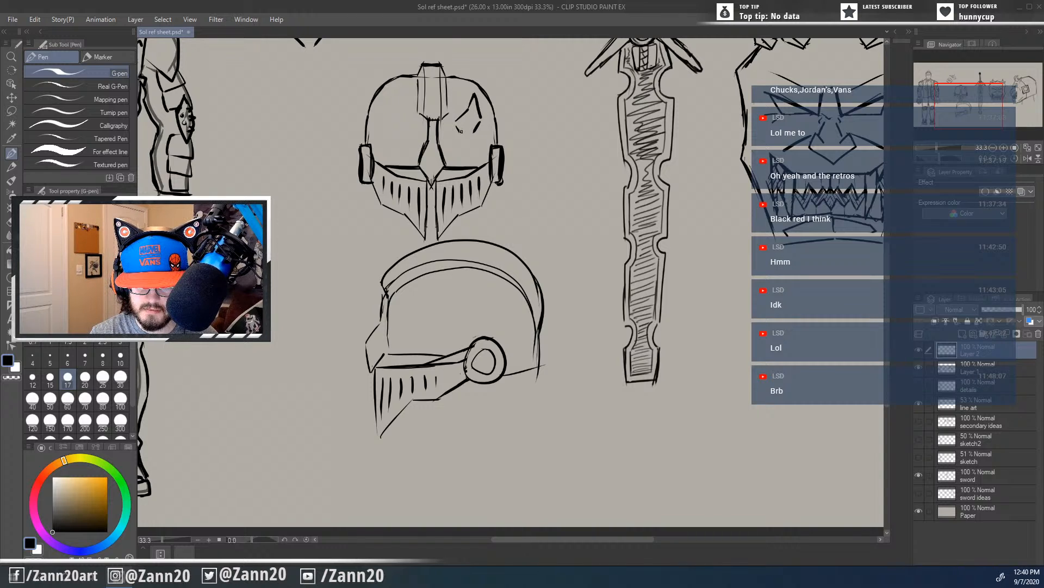
pyautogui.moveTo(395, 105); pyautogui.dragTo(402, 116)
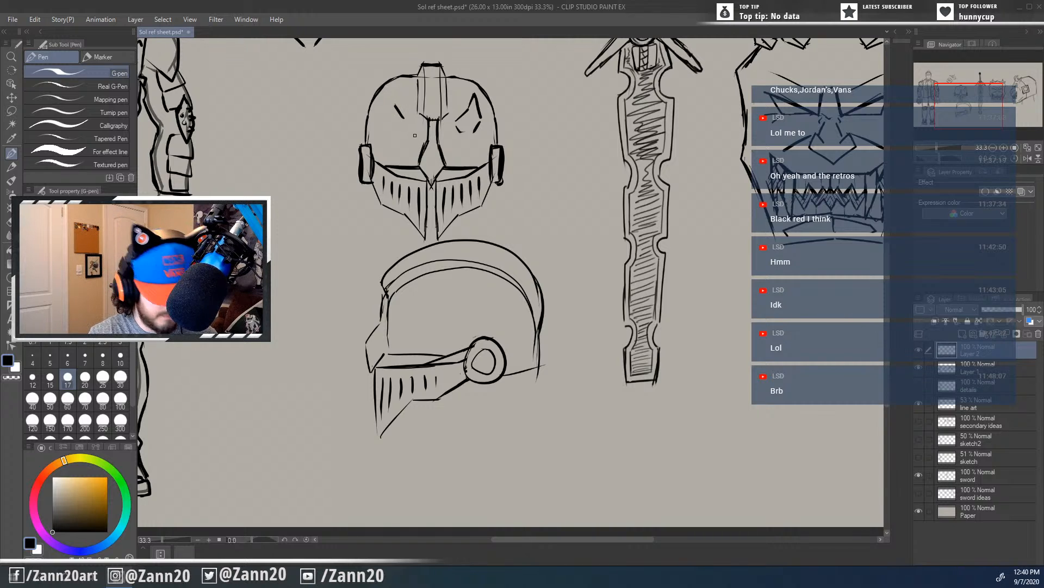
pyautogui.hotkey('ctrl', 'z')
pyautogui.moveTo(407, 121)
pyautogui.mouseDown()
pyautogui.moveTo(394, 99)
pyautogui.moveTo(388, 116)
pyautogui.moveTo(398, 128)
pyautogui.moveTo(390, 129)
pyautogui.moveTo(409, 128)
pyautogui.mouseUp()
pyautogui.hotkey('ctrl', 'z')
pyautogui.hotkey('ctrl', 'z')
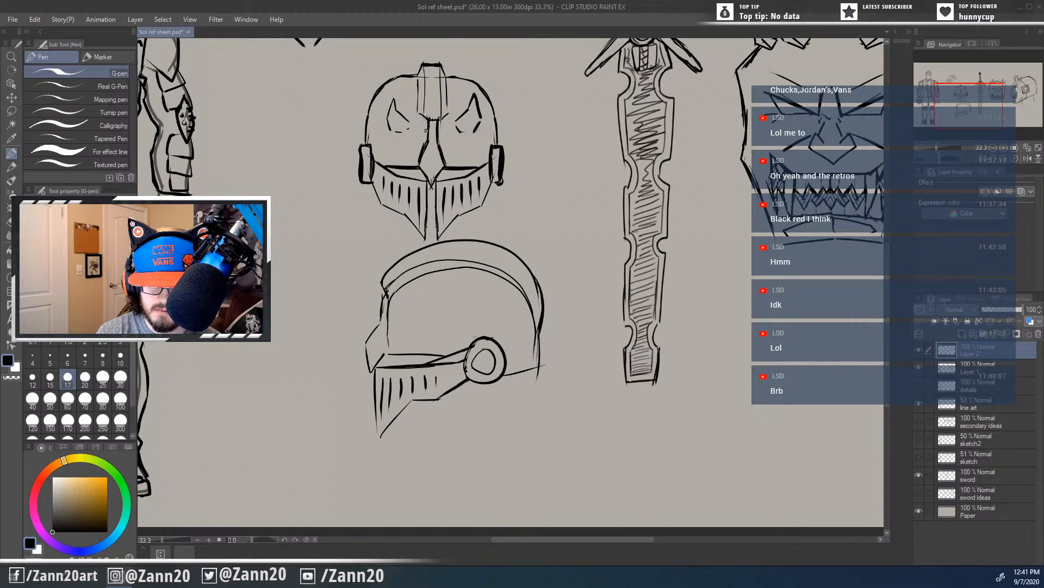
# Step: Draw a bold nose bridge down the middle of the front-view helmet with an angular nose at the visor
pyautogui.moveTo(428, 127); pyautogui.dragTo(424, 172)
pyautogui.moveTo(438, 129)
pyautogui.mouseDown()
pyautogui.moveTo(439, 157)
pyautogui.moveTo(436, 145)
pyautogui.moveTo(429, 160)
pyautogui.moveTo(426, 132)
pyautogui.moveTo(424, 175)
pyautogui.mouseUp()
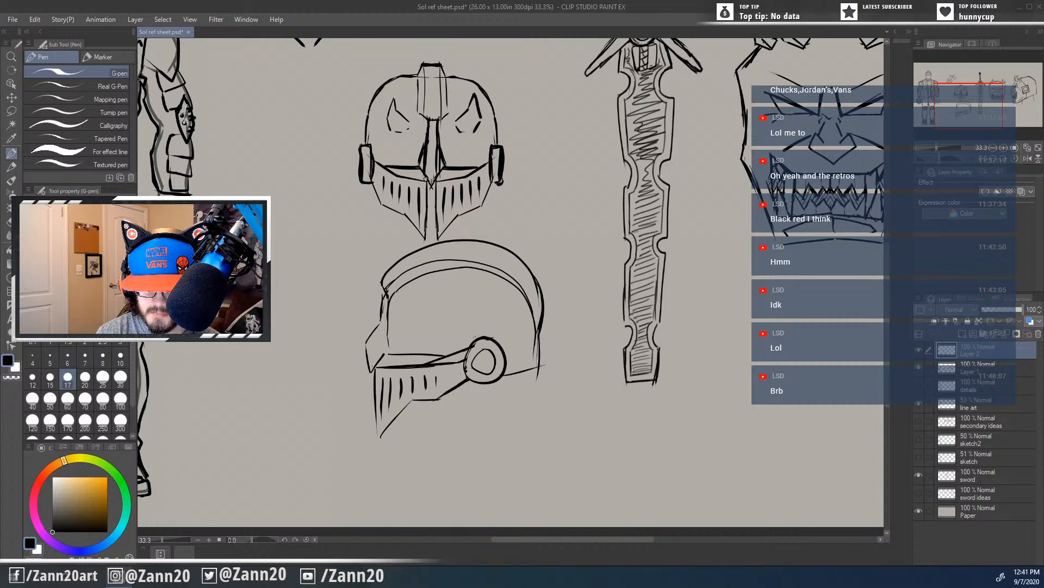
pyautogui.moveTo(414, 176)
pyautogui.mouseDown()
pyautogui.moveTo(433, 204)
pyautogui.moveTo(450, 190)
pyautogui.moveTo(444, 178)
pyautogui.moveTo(429, 192)
pyautogui.moveTo(416, 177)
pyautogui.moveTo(425, 186)
pyautogui.moveTo(425, 155)
pyautogui.moveTo(439, 182)
pyautogui.mouseUp()
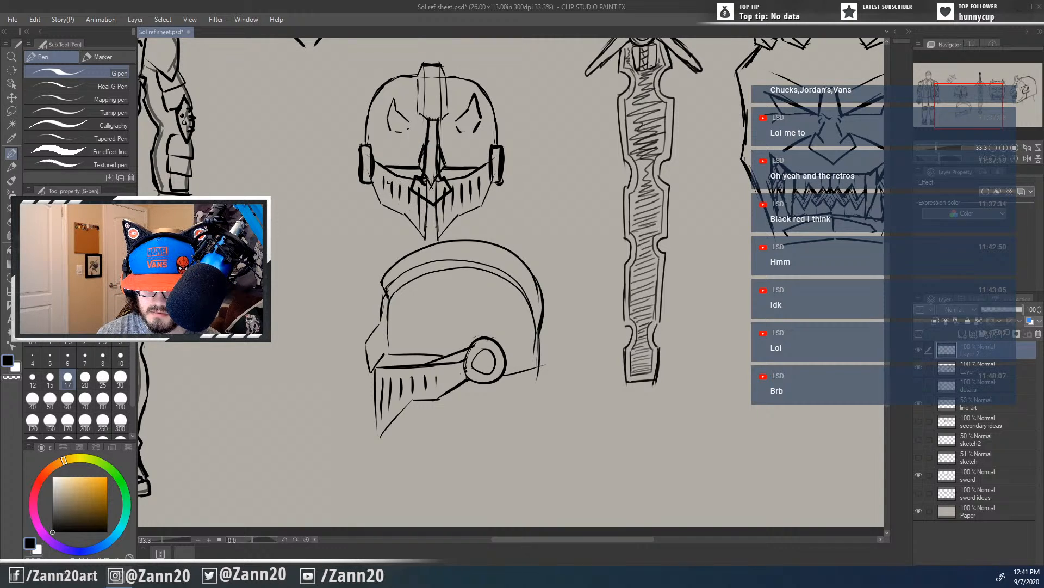
# Step: Fill the front-view helmet's visor with jagged upper and lower fangs and outline a pointed jaw around them
pyautogui.moveTo(389, 175)
pyautogui.mouseDown()
pyautogui.moveTo(397, 217)
pyautogui.moveTo(405, 190)
pyautogui.moveTo(407, 203)
pyautogui.moveTo(454, 210)
pyautogui.mouseUp()
pyautogui.moveTo(451, 196)
pyautogui.mouseDown()
pyautogui.moveTo(458, 207)
pyautogui.moveTo(464, 199)
pyautogui.mouseUp()
pyautogui.moveTo(457, 195); pyautogui.dragTo(478, 216)
pyautogui.moveTo(477, 190)
pyautogui.mouseDown()
pyautogui.moveTo(488, 170)
pyautogui.moveTo(482, 200)
pyautogui.mouseUp()
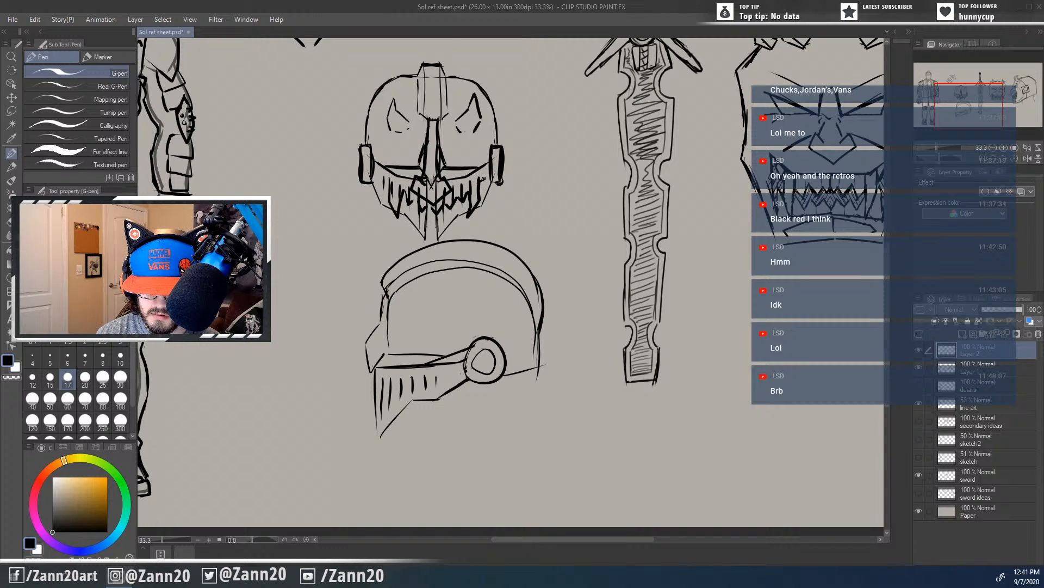
pyautogui.moveTo(486, 179)
pyautogui.mouseDown()
pyautogui.moveTo(479, 216)
pyautogui.moveTo(462, 228)
pyautogui.moveTo(461, 206)
pyautogui.moveTo(454, 235)
pyautogui.moveTo(413, 233)
pyautogui.moveTo(408, 206)
pyautogui.moveTo(404, 233)
pyautogui.moveTo(391, 226)
pyautogui.moveTo(381, 216)
pyautogui.moveTo(385, 177)
pyautogui.mouseUp()
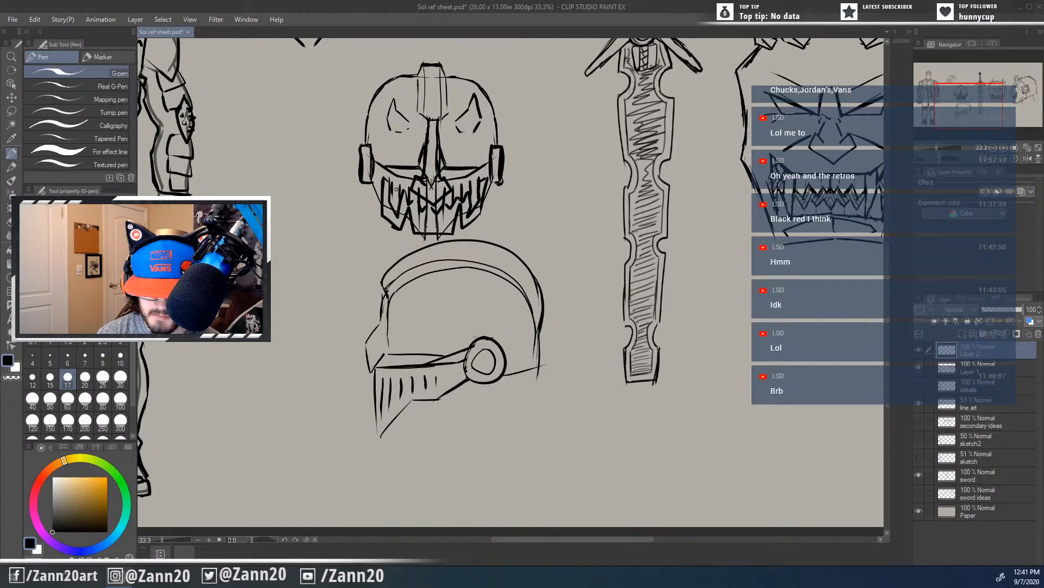
pyautogui.moveTo(383, 216)
pyautogui.mouseDown()
pyautogui.moveTo(419, 233)
pyautogui.moveTo(479, 213)
pyautogui.mouseUp()
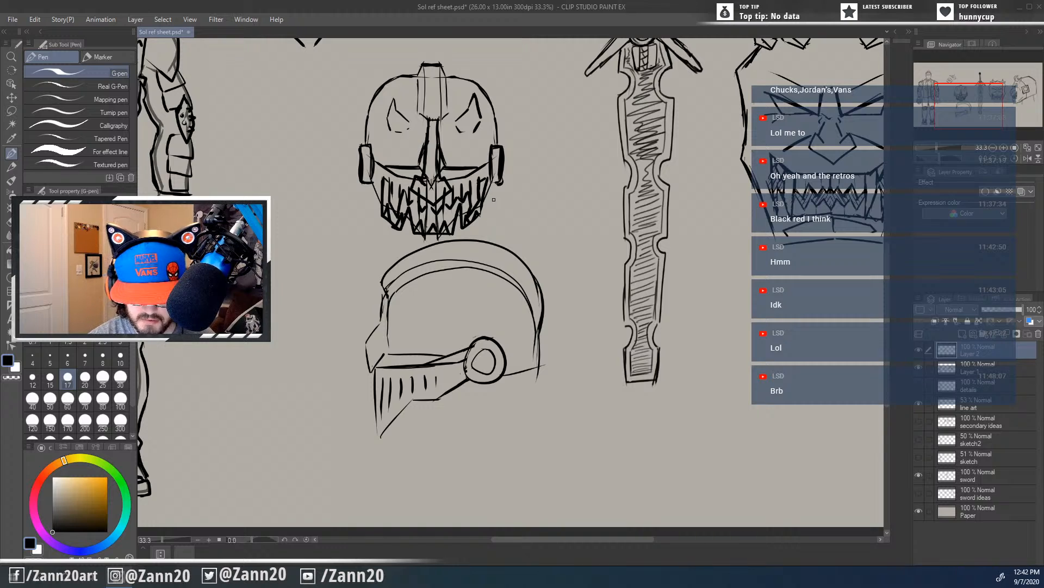
pyautogui.moveTo(493, 180)
pyautogui.mouseDown()
pyautogui.moveTo(485, 217)
pyautogui.moveTo(435, 243)
pyautogui.moveTo(375, 224)
pyautogui.mouseUp()
pyautogui.moveTo(369, 182); pyautogui.dragTo(379, 224)
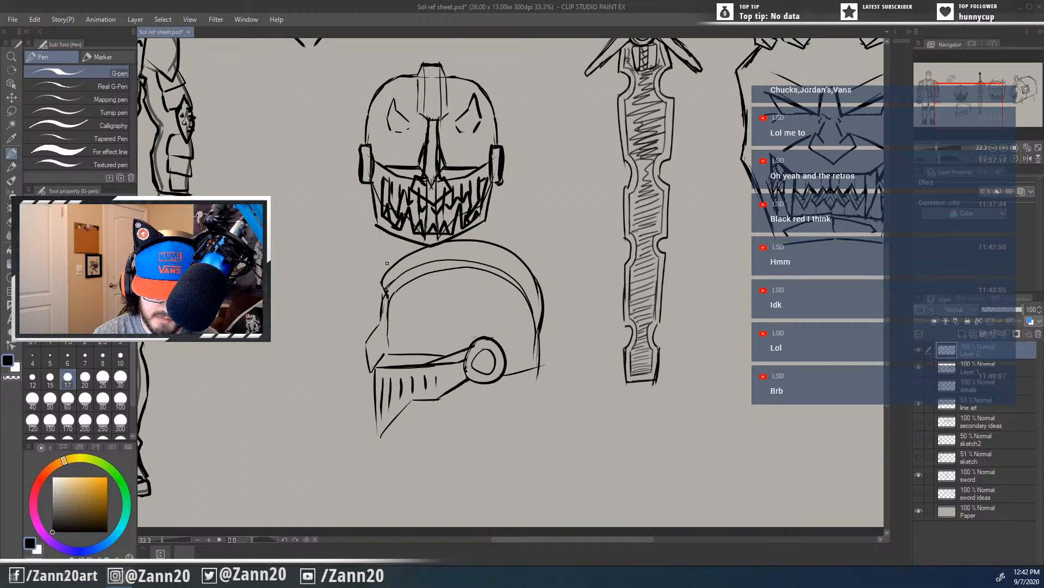
# Step: Lower the opacity of Layer 1 to 49% and make Layer 2 the active layer again
pyautogui.moveTo(503, 369)
pyautogui.mouseDown()
pyautogui.moveTo(547, 334)
pyautogui.moveTo(539, 378)
pyautogui.mouseUp()
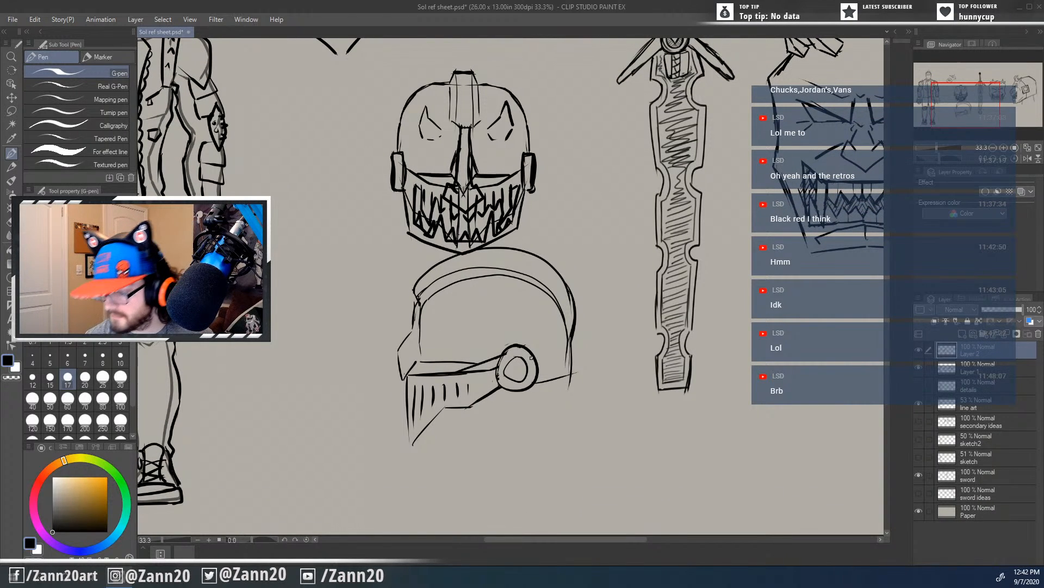
pyautogui.click(973, 367)
pyautogui.click(1002, 308)
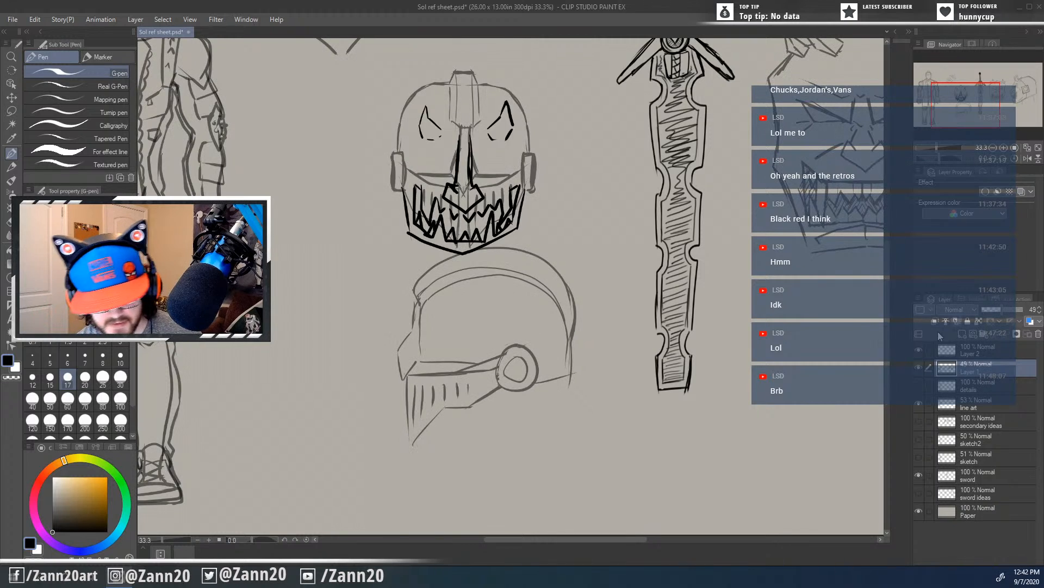
pyautogui.moveTo(493, 305); pyautogui.dragTo(517, 250)
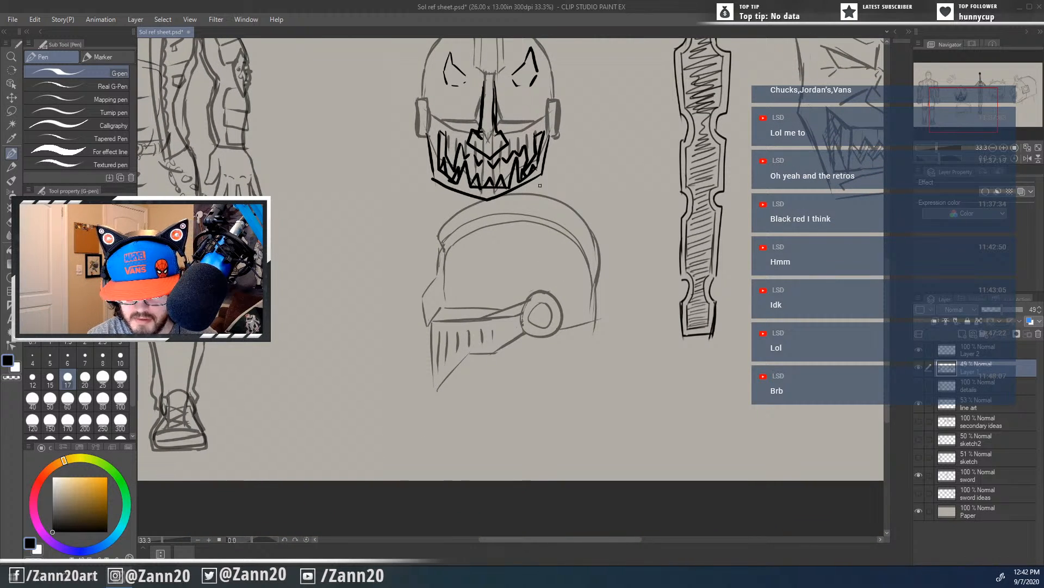
pyautogui.click(954, 353)
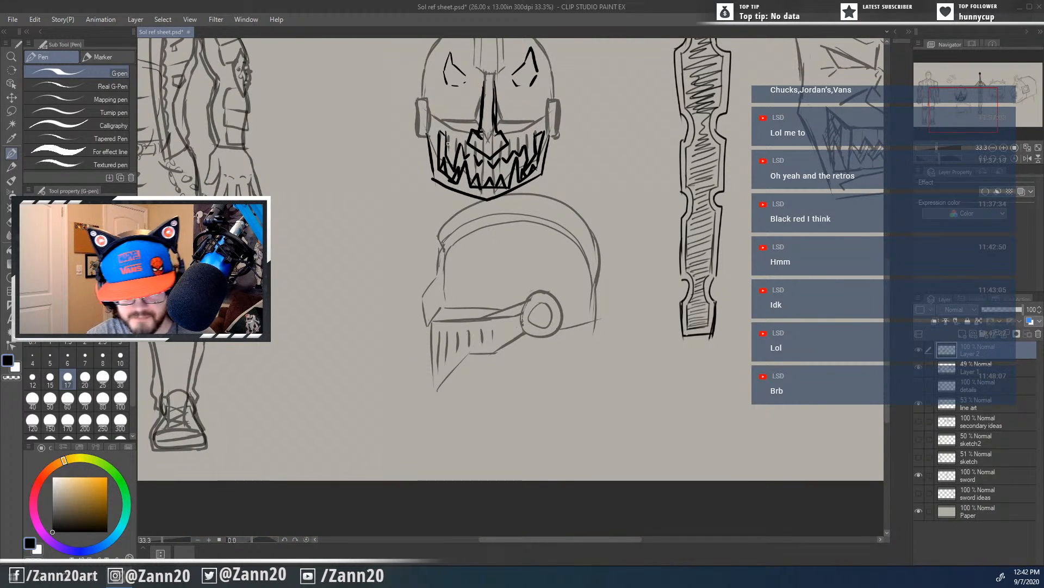
# Step: Redraw the fanged mouth and jaw outline of the front-view helmet in bolder lines
pyautogui.moveTo(441, 134)
pyautogui.mouseDown()
pyautogui.moveTo(503, 160)
pyautogui.moveTo(471, 155)
pyautogui.moveTo(506, 159)
pyautogui.moveTo(541, 134)
pyautogui.mouseUp()
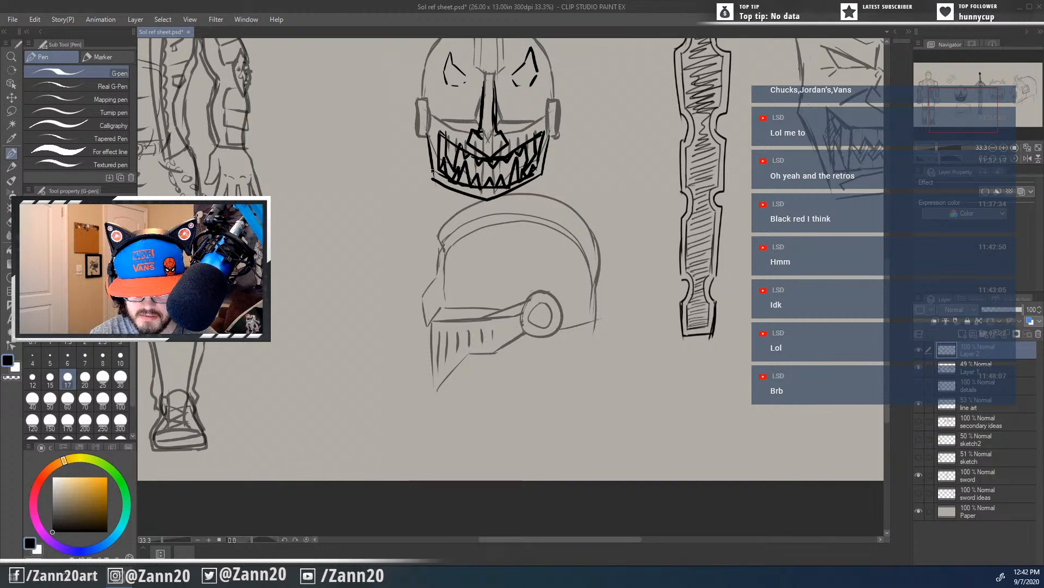
pyautogui.moveTo(427, 153)
pyautogui.mouseDown()
pyautogui.moveTo(434, 179)
pyautogui.moveTo(462, 193)
pyautogui.moveTo(547, 175)
pyautogui.moveTo(547, 142)
pyautogui.mouseUp()
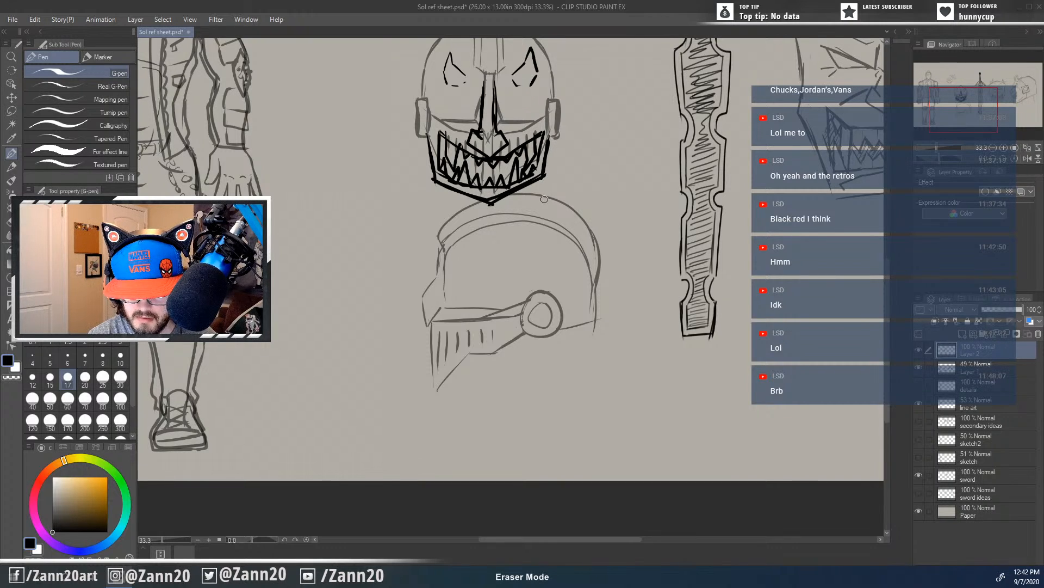
# Step: Add a smaller horn on the outer side of each forehead horn on the front-view helmet
pyautogui.moveTo(514, 246); pyautogui.dragTo(521, 325)
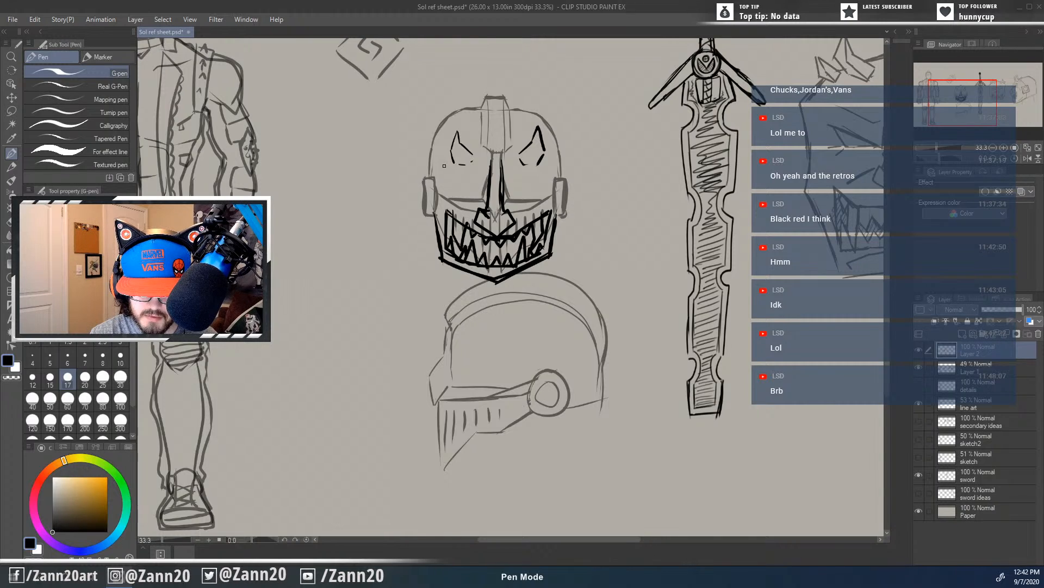
pyautogui.moveTo(444, 163); pyautogui.dragTo(438, 173)
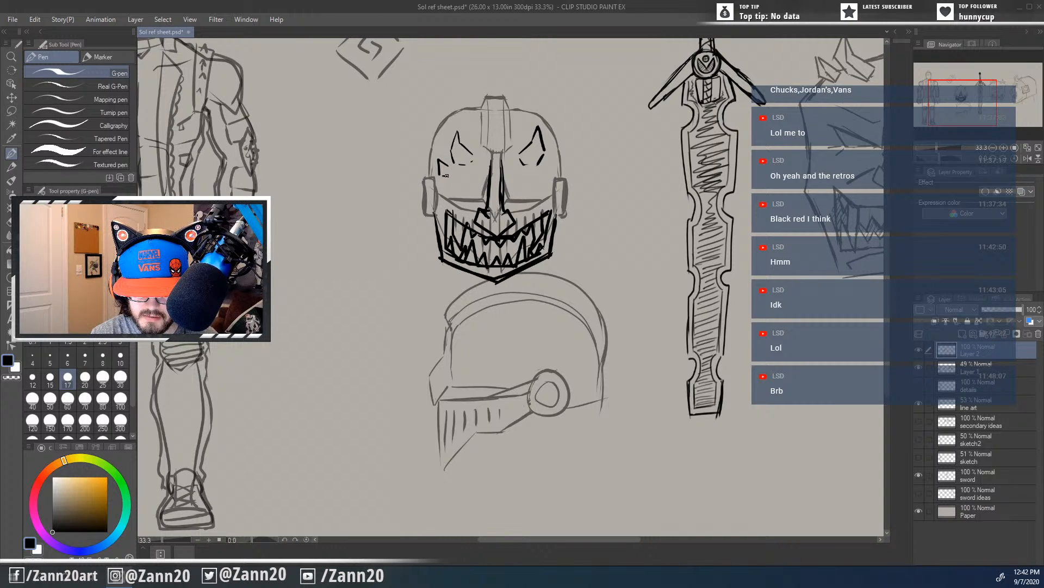
pyautogui.moveTo(545, 166); pyautogui.dragTo(555, 172)
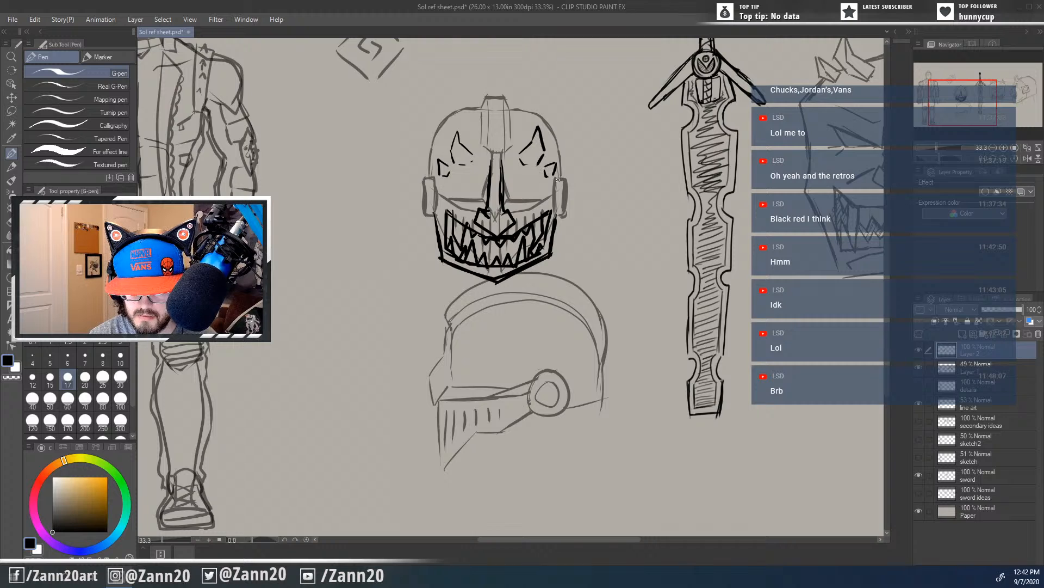
pyautogui.moveTo(544, 276); pyautogui.dragTo(563, 259)
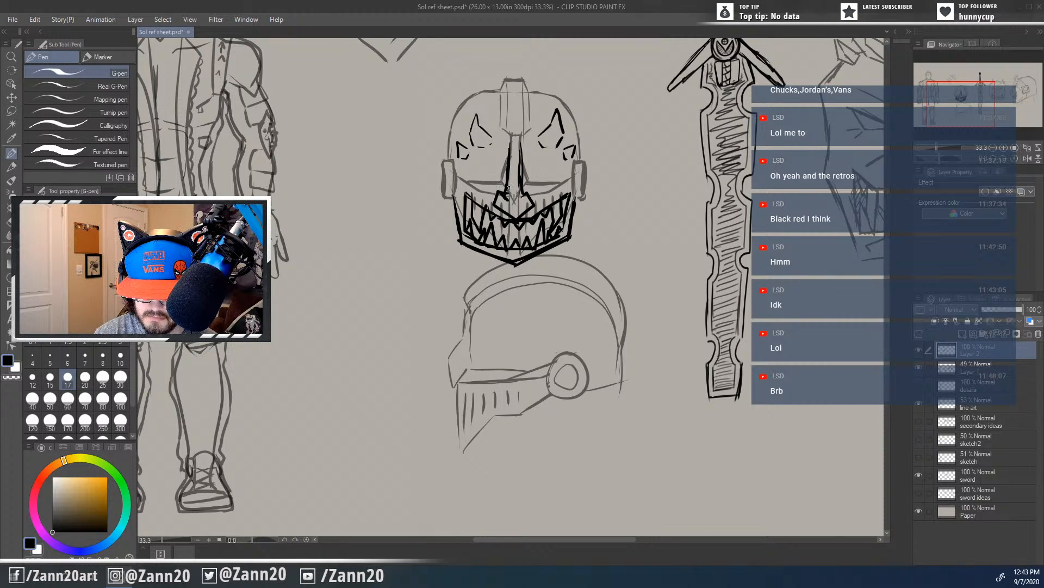
# Step: Draw bold, narrow eye slits on both sides of the front-view helmet's nose and thicken their outlines
pyautogui.moveTo(503, 181); pyautogui.dragTo(458, 182)
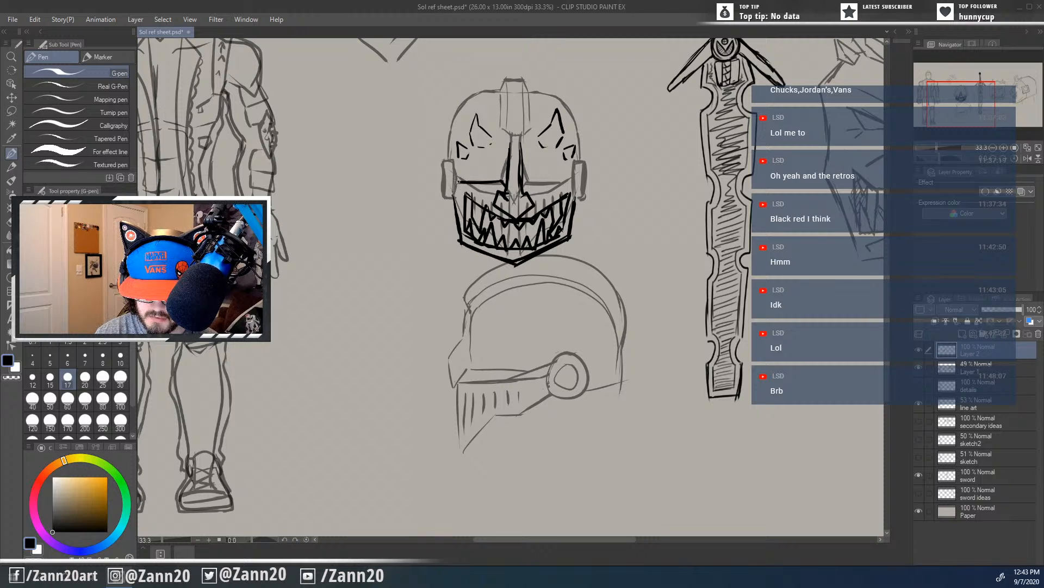
pyautogui.moveTo(524, 182)
pyautogui.mouseDown()
pyautogui.moveTo(569, 179)
pyautogui.moveTo(528, 195)
pyautogui.moveTo(547, 197)
pyautogui.mouseUp()
pyautogui.press('e')
pyautogui.press('p')
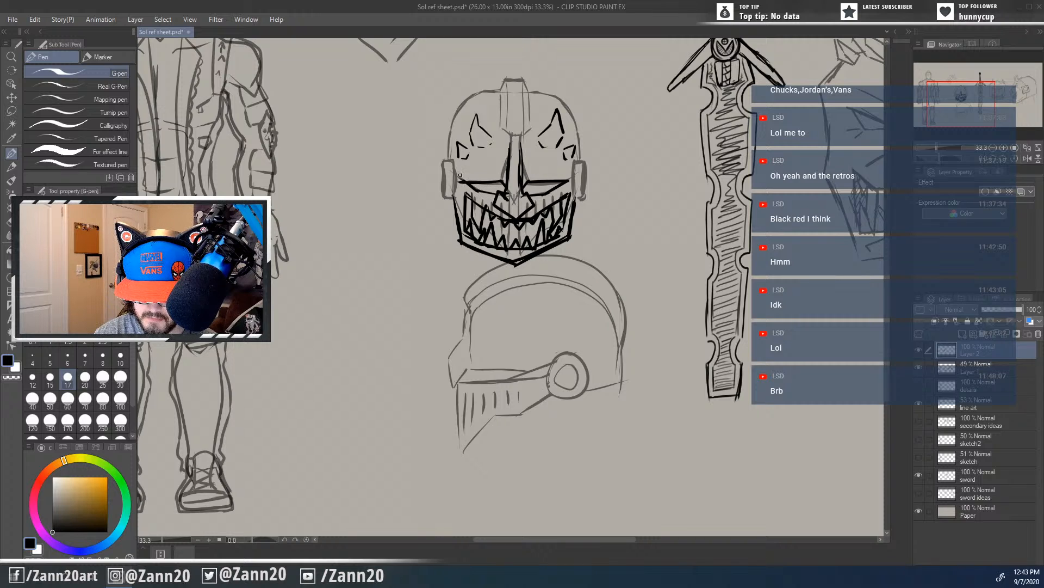
pyautogui.press('e')
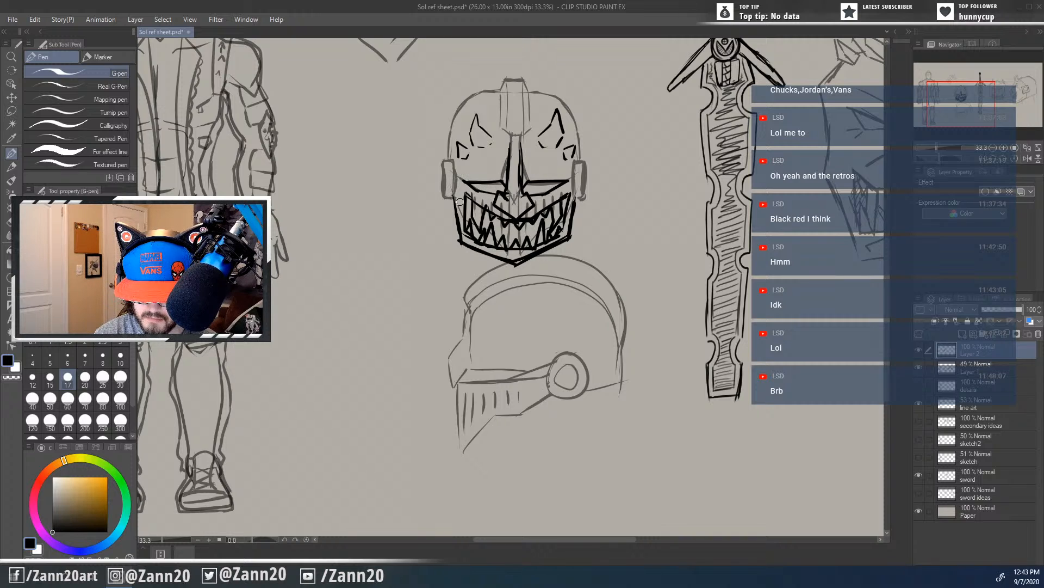
pyautogui.press('p')
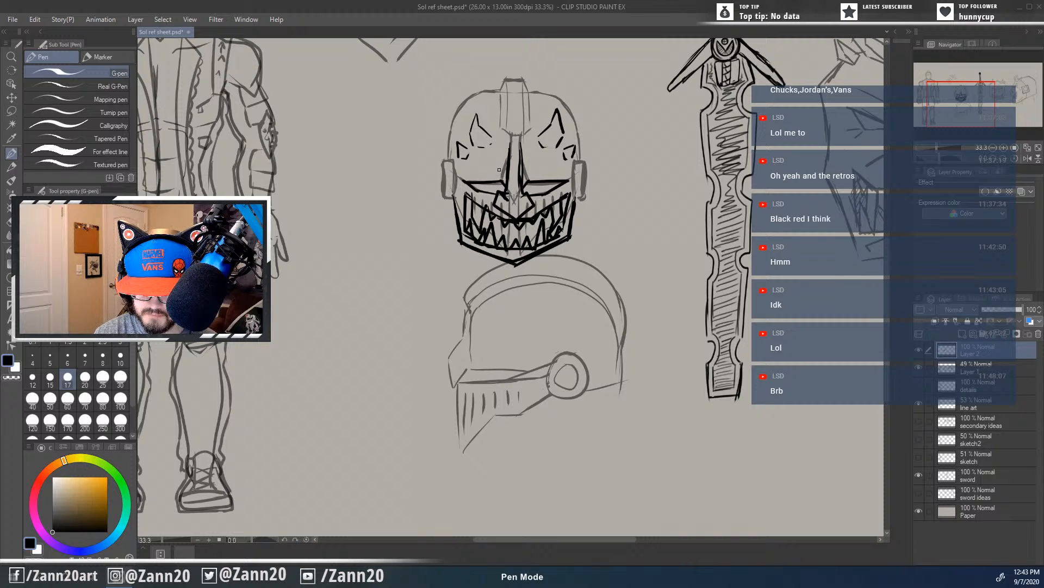
# Step: Add a short angled crease mark above each eye slit, close to the nose bridge of the front-view helmet
pyautogui.moveTo(499, 175); pyautogui.dragTo(471, 171)
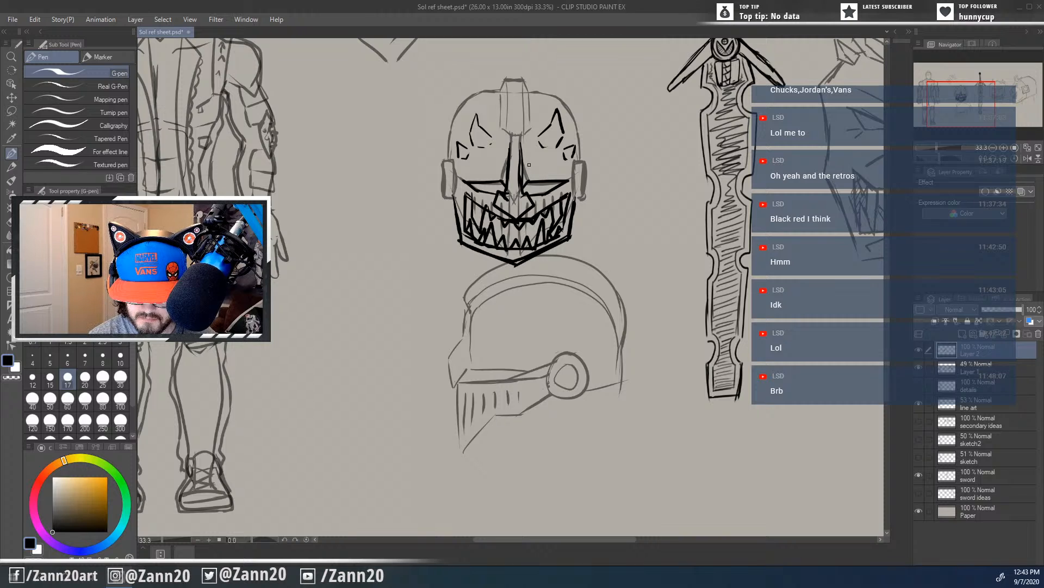
pyautogui.moveTo(529, 166)
pyautogui.mouseDown()
pyautogui.moveTo(559, 168)
pyautogui.moveTo(469, 175)
pyautogui.mouseUp()
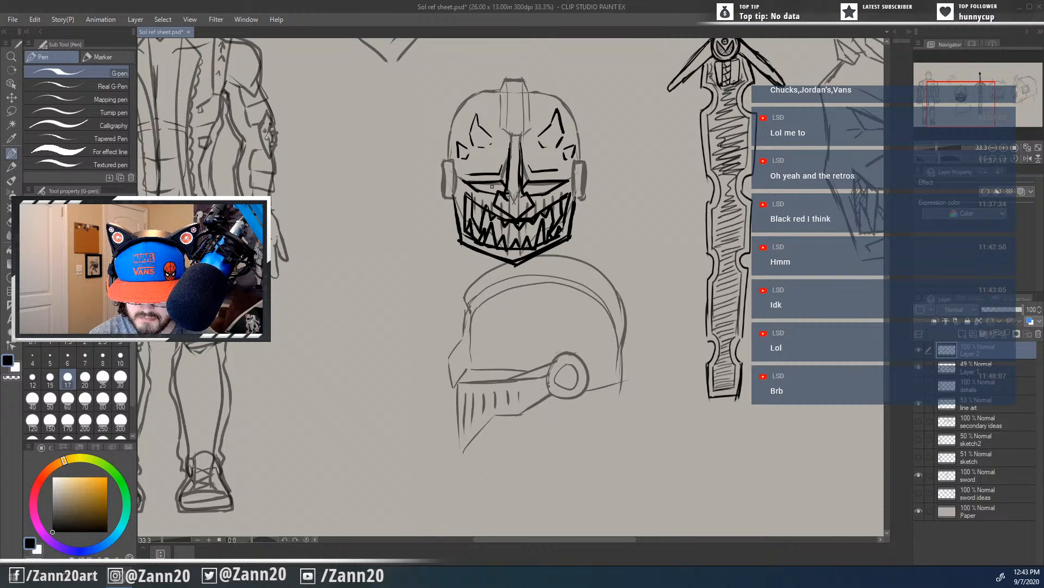
pyautogui.hotkey('ctrl', 'z')
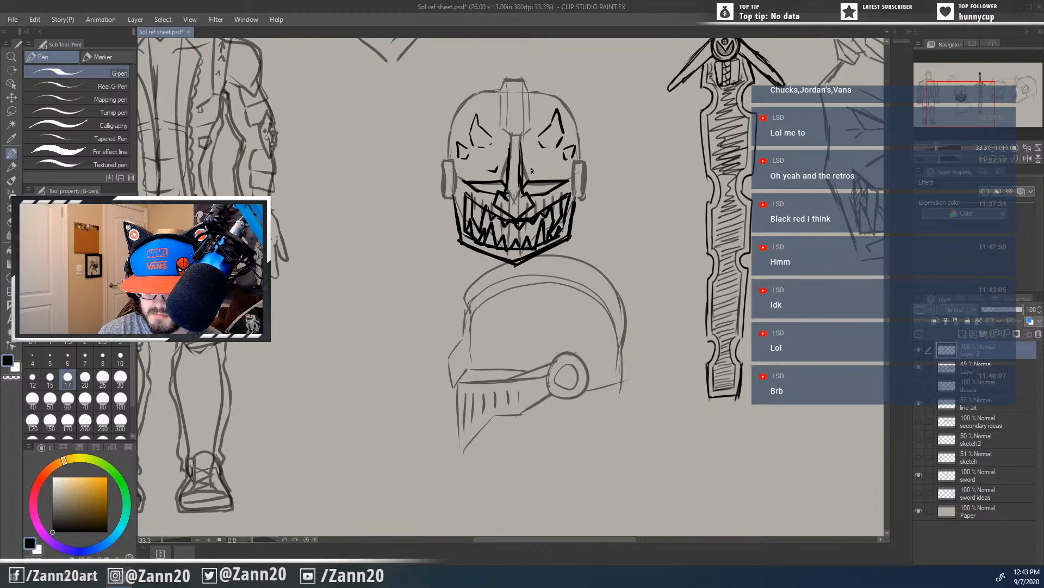
pyautogui.moveTo(532, 170); pyautogui.dragTo(543, 169)
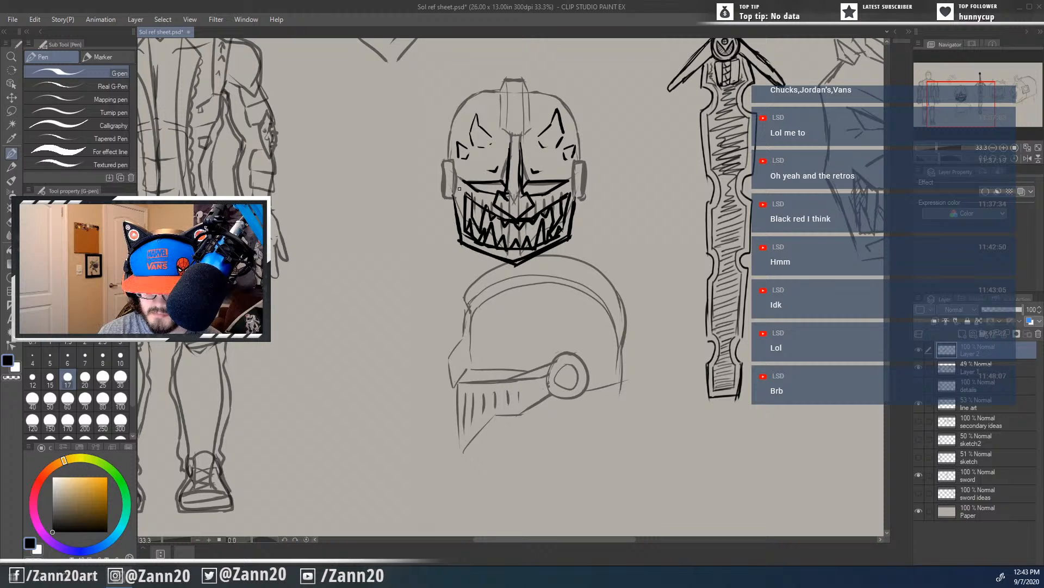
# Step: Redraw the rectangular ear pieces on both sides of the front-view helmet in bold lines, trimming the excess thickness
pyautogui.moveTo(451, 161)
pyautogui.mouseDown()
pyautogui.moveTo(440, 161)
pyautogui.moveTo(441, 199)
pyautogui.moveTo(458, 199)
pyautogui.mouseUp()
pyautogui.moveTo(453, 162); pyautogui.dragTo(447, 202)
pyautogui.moveTo(443, 163); pyautogui.dragTo(440, 202)
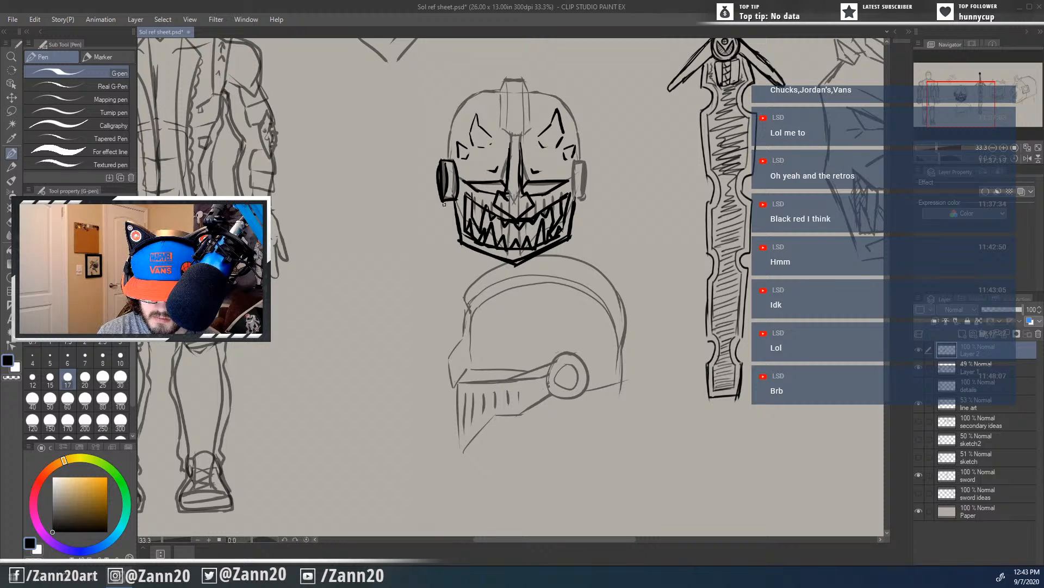
pyautogui.press('e')
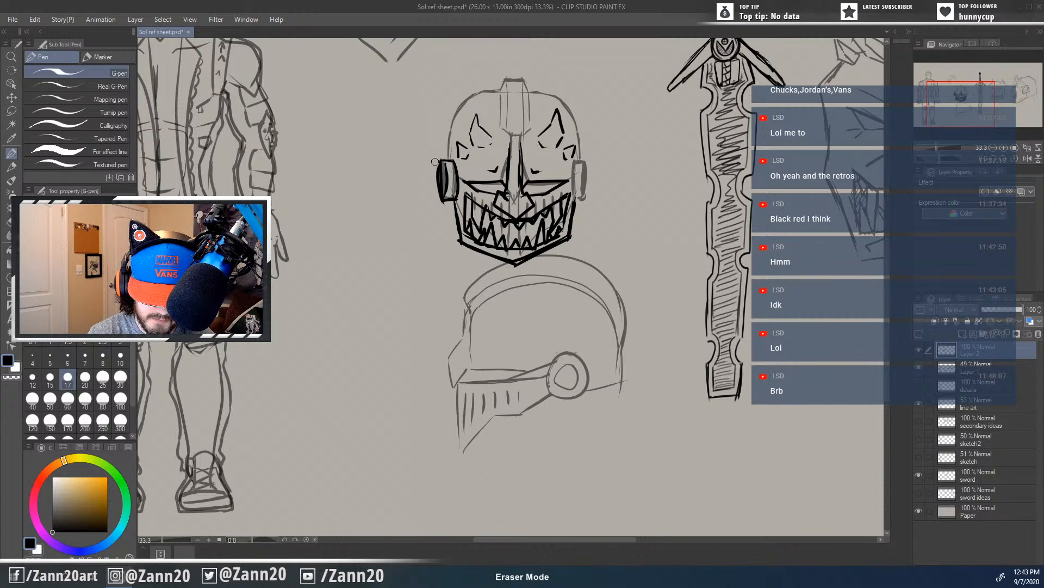
pyautogui.moveTo(435, 162); pyautogui.dragTo(446, 200)
pyautogui.press('p')
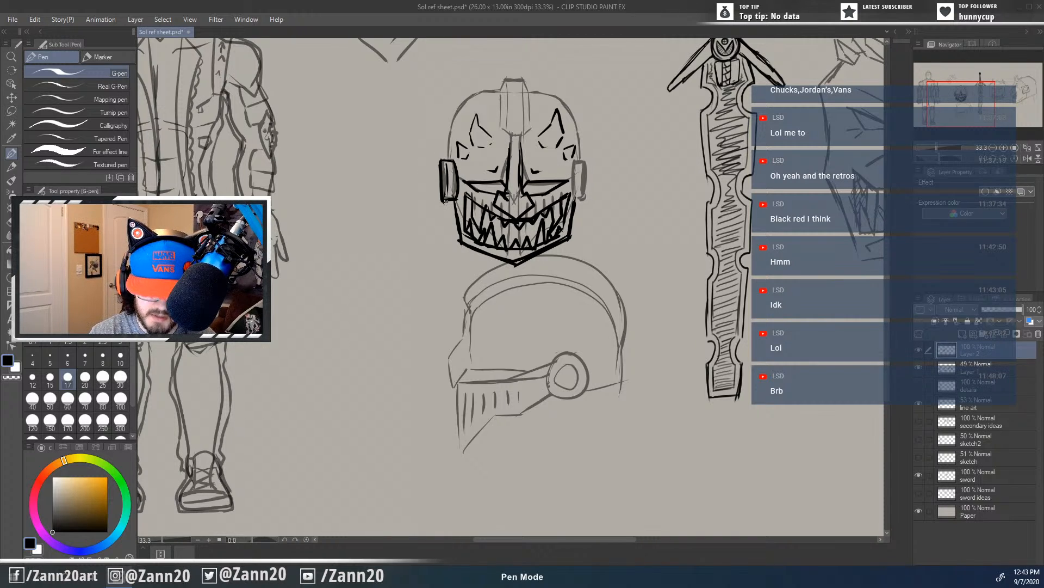
pyautogui.moveTo(517, 207); pyautogui.dragTo(469, 200)
pyautogui.moveTo(526, 154); pyautogui.dragTo(526, 191)
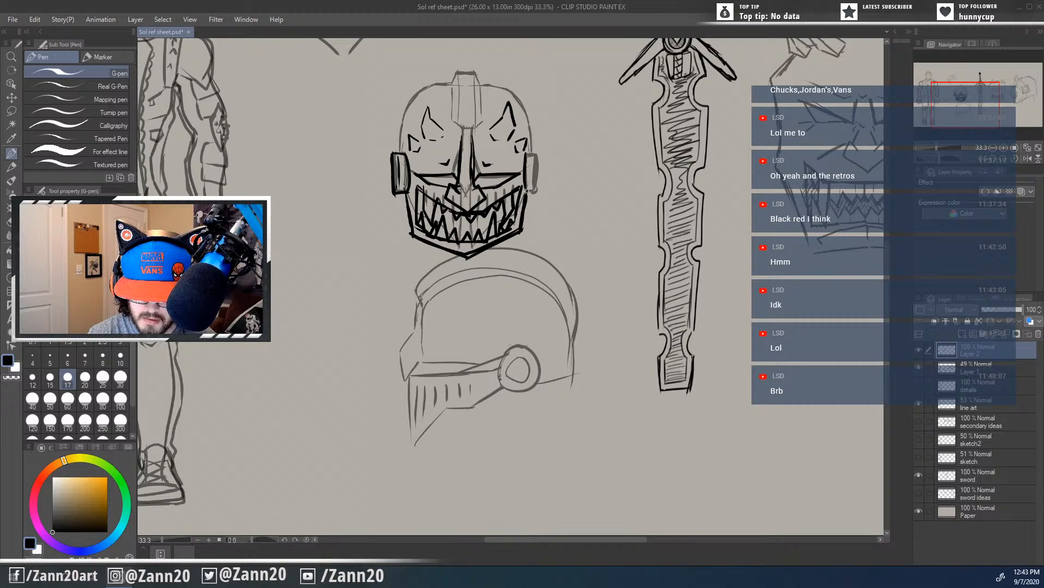
pyautogui.moveTo(525, 152)
pyautogui.mouseDown()
pyautogui.moveTo(541, 156)
pyautogui.moveTo(532, 189)
pyautogui.mouseUp()
pyautogui.hotkey('ctrl', 'z')
# Step: Outline the front-view helmet's dome and its central crest in bold lines
pyautogui.moveTo(532, 148)
pyautogui.mouseDown()
pyautogui.moveTo(514, 94)
pyautogui.moveTo(477, 82)
pyautogui.mouseUp()
pyautogui.moveTo(400, 154)
pyautogui.mouseDown()
pyautogui.moveTo(412, 96)
pyautogui.moveTo(455, 82)
pyautogui.mouseUp()
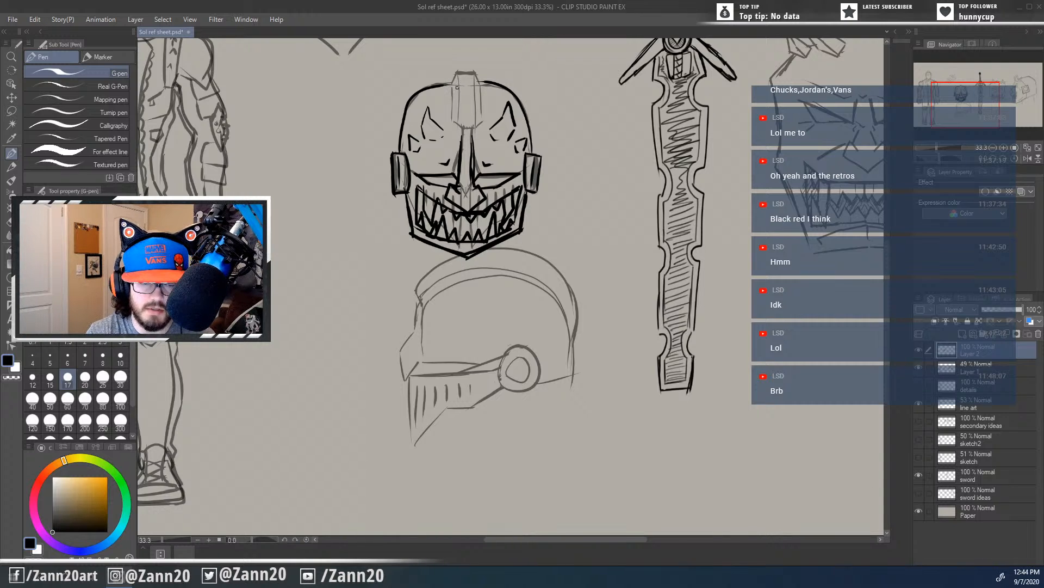
pyautogui.moveTo(449, 86)
pyautogui.mouseDown()
pyautogui.moveTo(480, 73)
pyautogui.moveTo(483, 87)
pyautogui.moveTo(456, 72)
pyautogui.moveTo(461, 129)
pyautogui.mouseUp()
pyautogui.moveTo(474, 72); pyautogui.dragTo(471, 128)
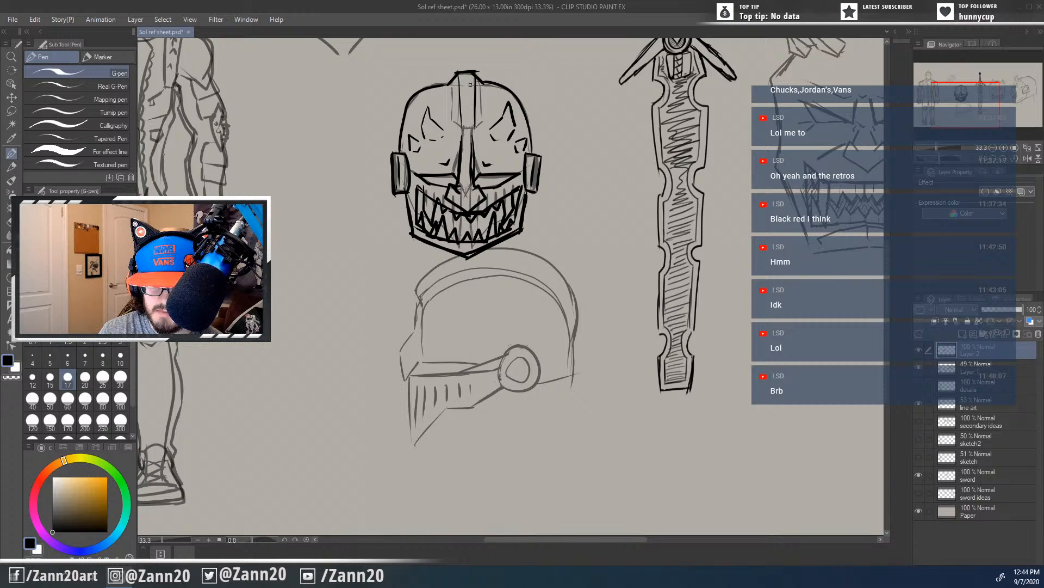
pyautogui.moveTo(449, 84)
pyautogui.mouseDown()
pyautogui.moveTo(458, 132)
pyautogui.moveTo(450, 123)
pyautogui.moveTo(472, 136)
pyautogui.moveTo(464, 129)
pyautogui.moveTo(483, 123)
pyautogui.moveTo(478, 76)
pyautogui.mouseUp()
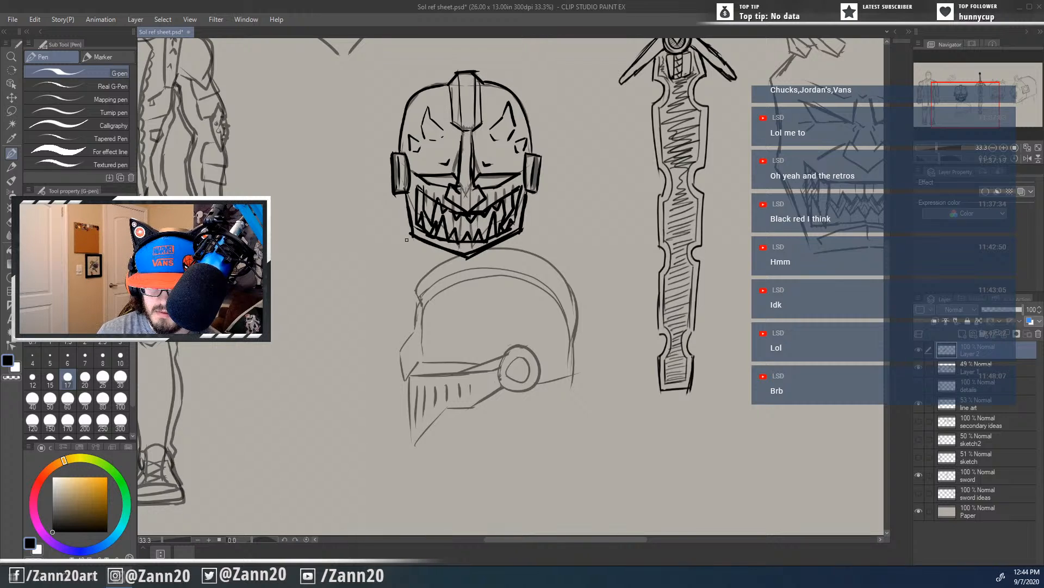
# Step: Erase stray marks at the nose and thin the pointed jaw outline of the front-view helmet
pyautogui.press('e')
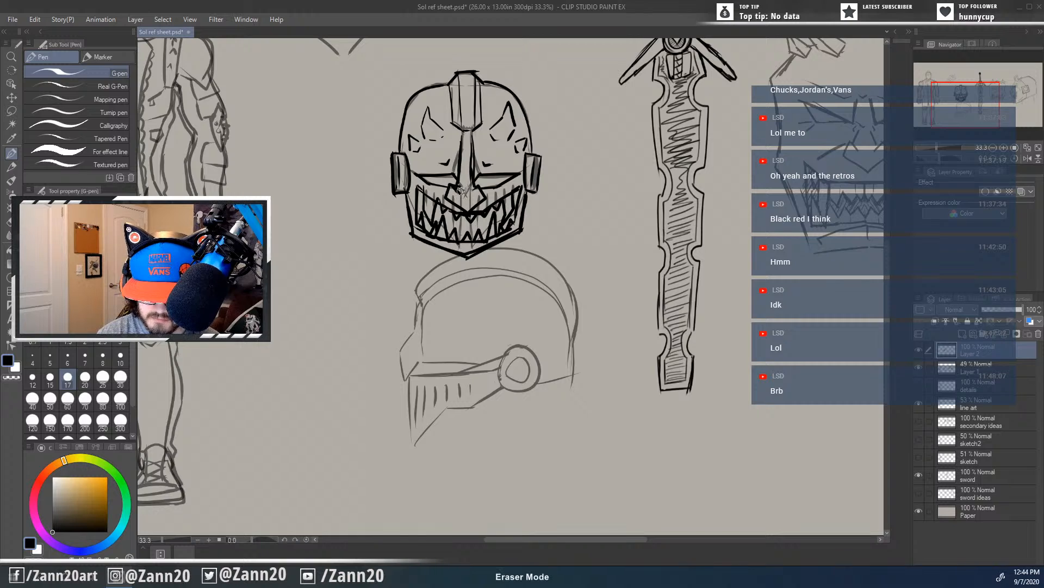
pyautogui.moveTo(462, 191); pyautogui.dragTo(457, 191)
pyautogui.press('p')
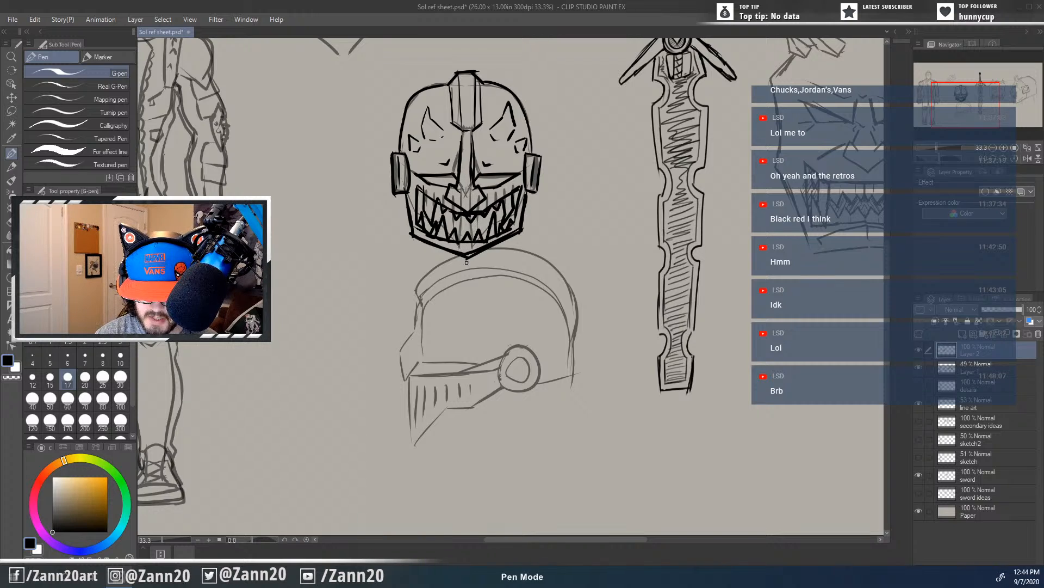
pyautogui.press('e')
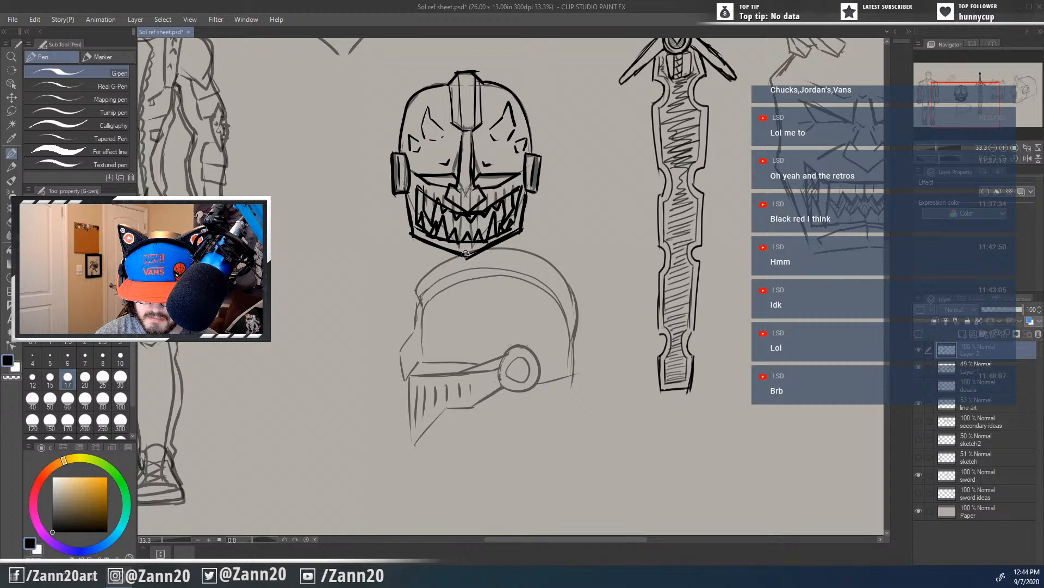
pyautogui.moveTo(466, 254); pyautogui.dragTo(512, 229)
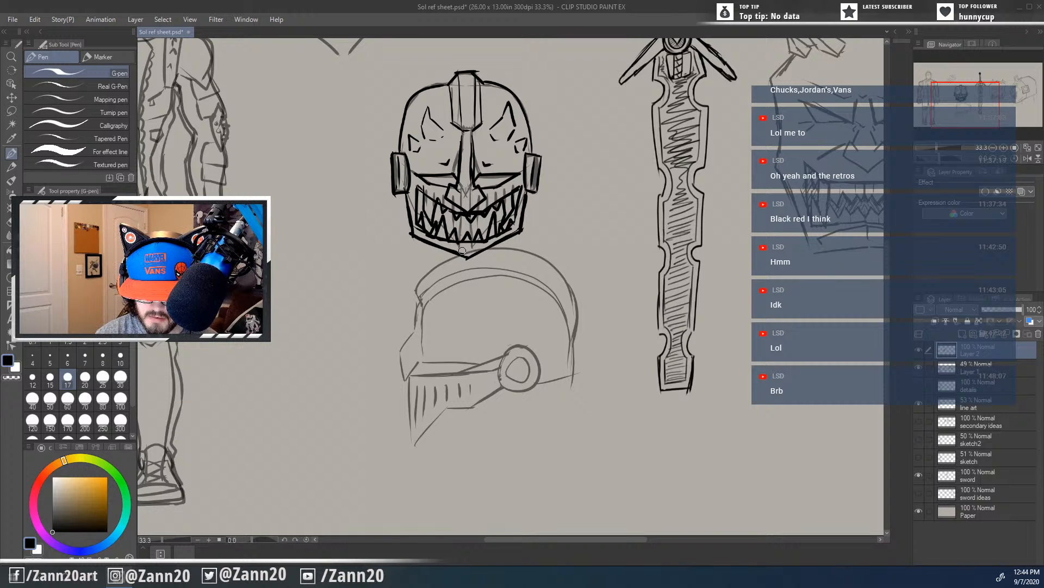
pyautogui.moveTo(405, 228); pyautogui.dragTo(414, 256)
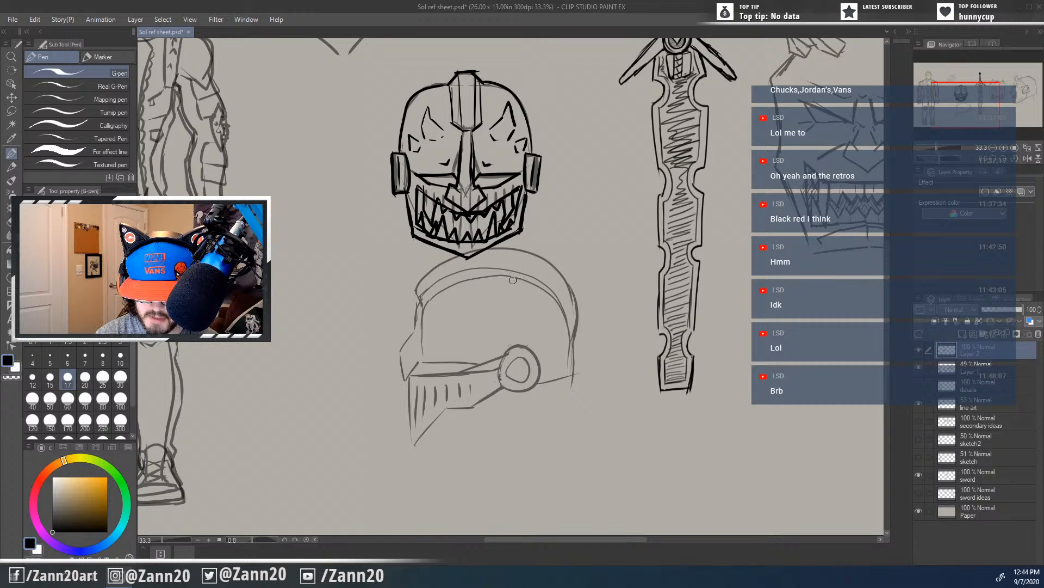
pyautogui.moveTo(587, 321); pyautogui.dragTo(612, 368)
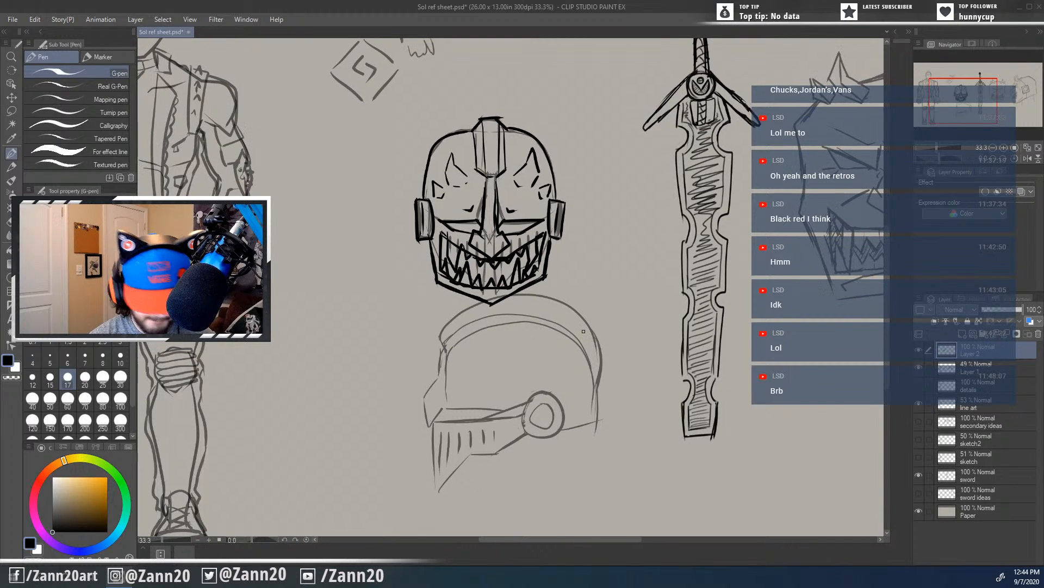
# Step: Lasso the redrawn demon helmet, move it to the left of the faded helmet sketch, and retouch its lower jaw line
pyautogui.press('m')
pyautogui.moveTo(454, 325)
pyautogui.mouseDown()
pyautogui.moveTo(550, 318)
pyautogui.moveTo(418, 318)
pyautogui.moveTo(426, 346)
pyautogui.mouseUp()
pyautogui.moveTo(503, 246)
pyautogui.mouseDown()
pyautogui.moveTo(467, 250)
pyautogui.moveTo(358, 324)
pyautogui.moveTo(363, 389)
pyautogui.mouseUp()
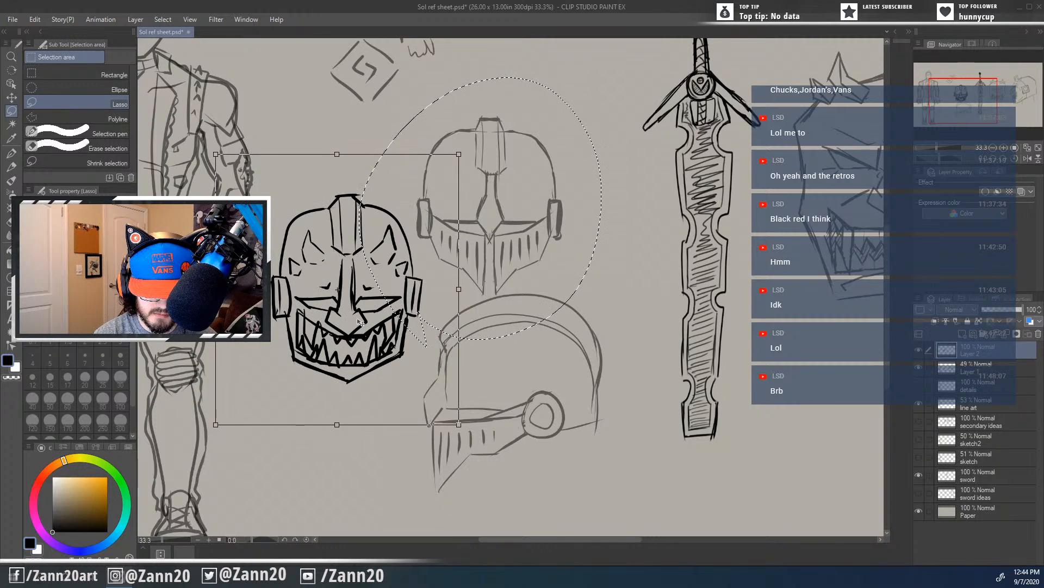
pyautogui.scroll(-5, 568, 357)
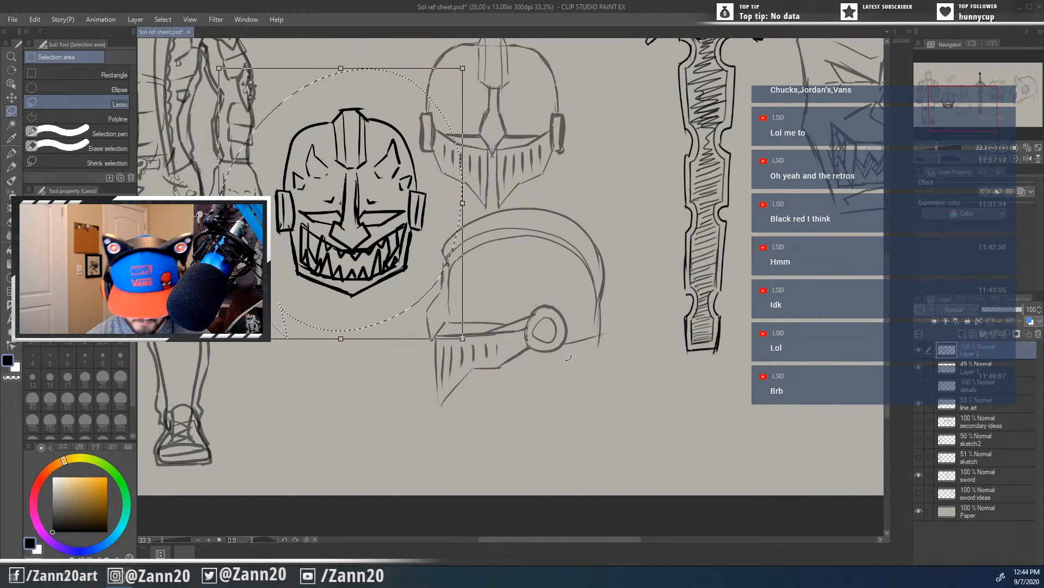
pyautogui.press('Return')
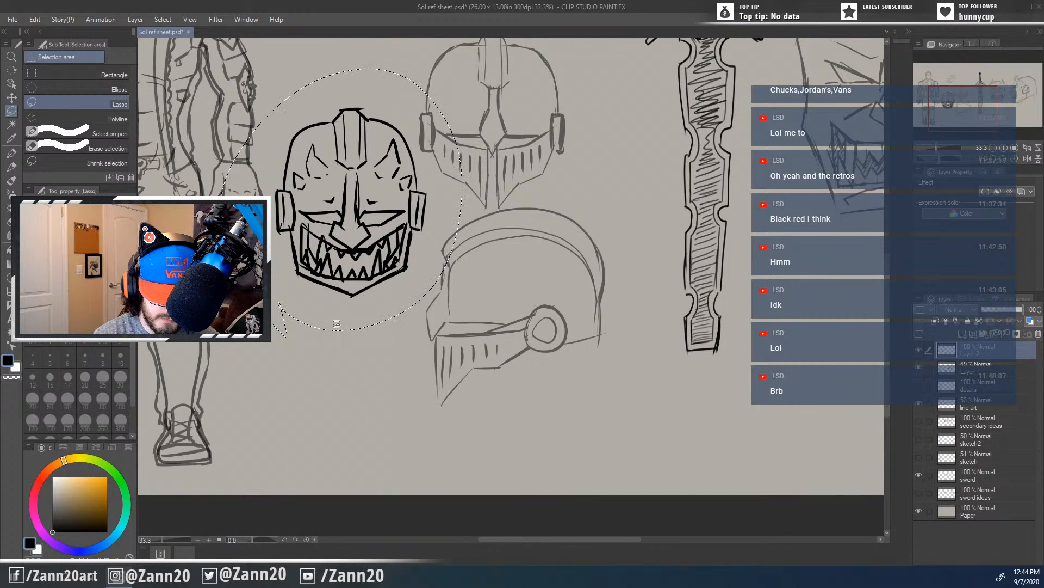
pyautogui.hotkey('ctrl', 'd')
pyautogui.press('p')
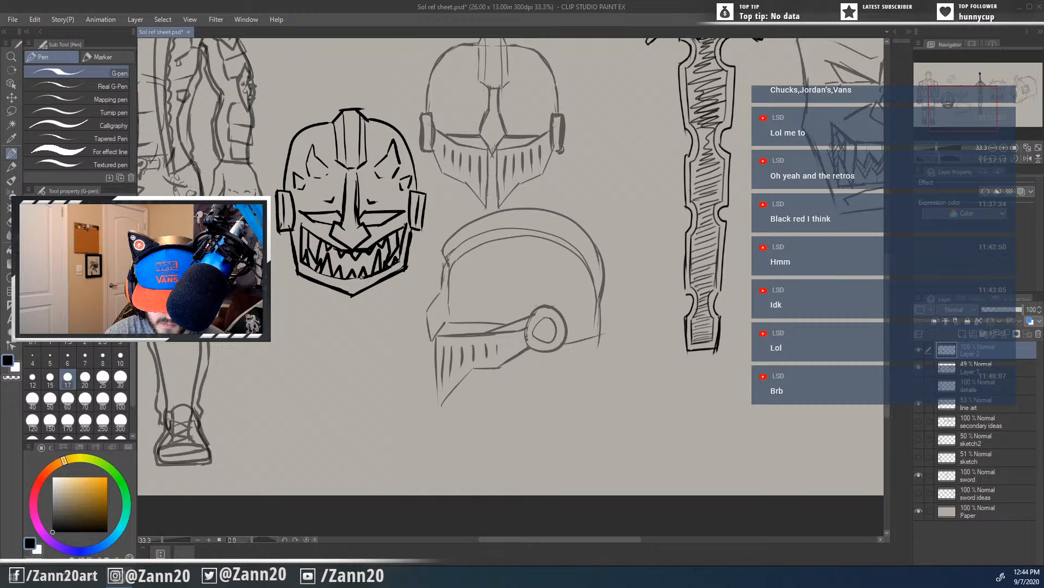
pyautogui.moveTo(331, 278)
pyautogui.mouseDown()
pyautogui.moveTo(374, 278)
pyautogui.moveTo(304, 265)
pyautogui.mouseUp()
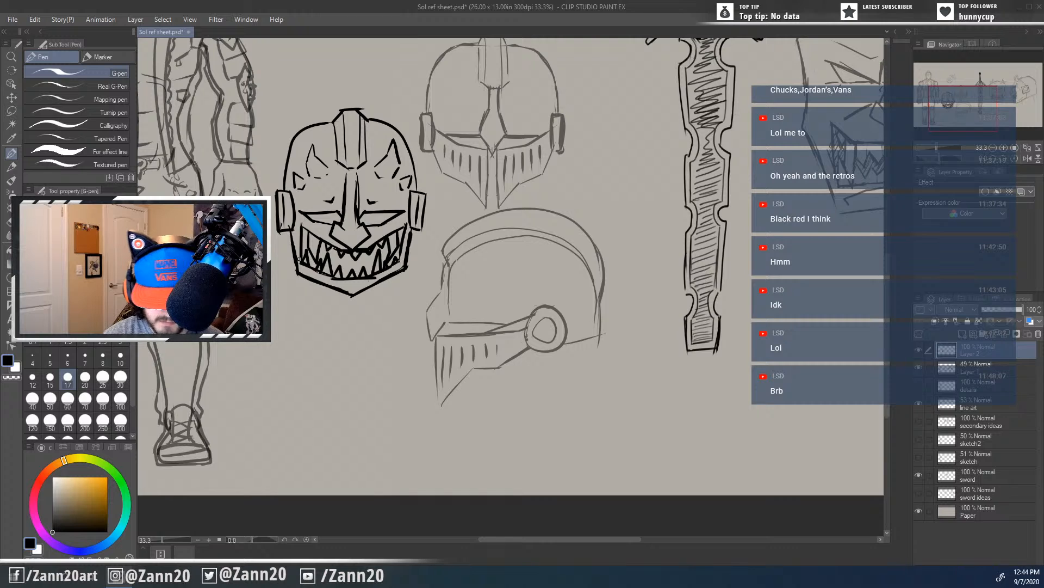
# Step: Lasso the redrawn demon helmet and move it directly below the front-view demon mask, then deselect it
pyautogui.moveTo(512, 376); pyautogui.dragTo(572, 346)
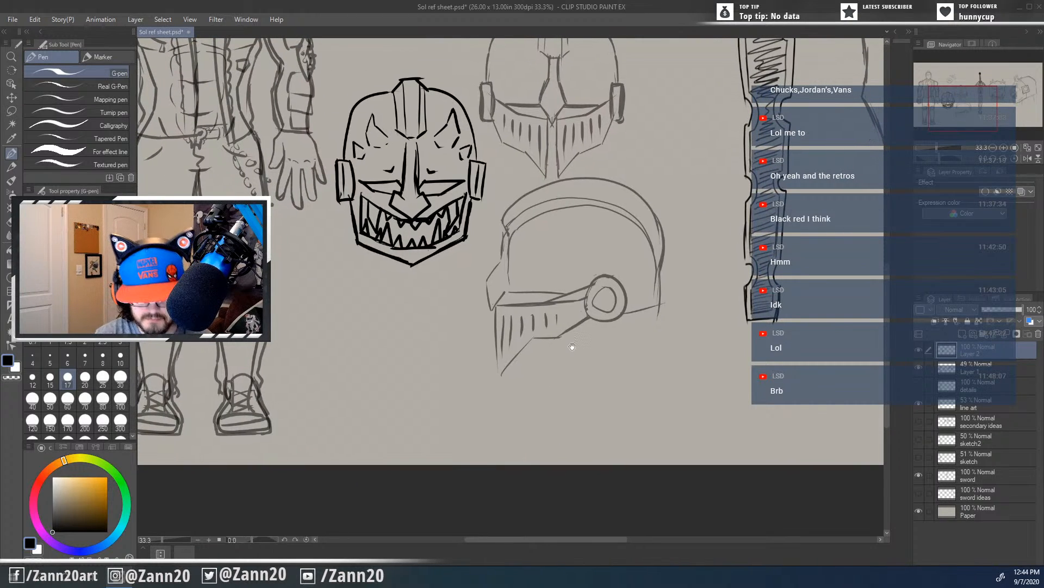
pyautogui.moveTo(709, 424)
pyautogui.mouseDown()
pyautogui.moveTo(709, 454)
pyautogui.moveTo(713, 445)
pyautogui.moveTo(718, 423)
pyautogui.moveTo(686, 478)
pyautogui.mouseUp()
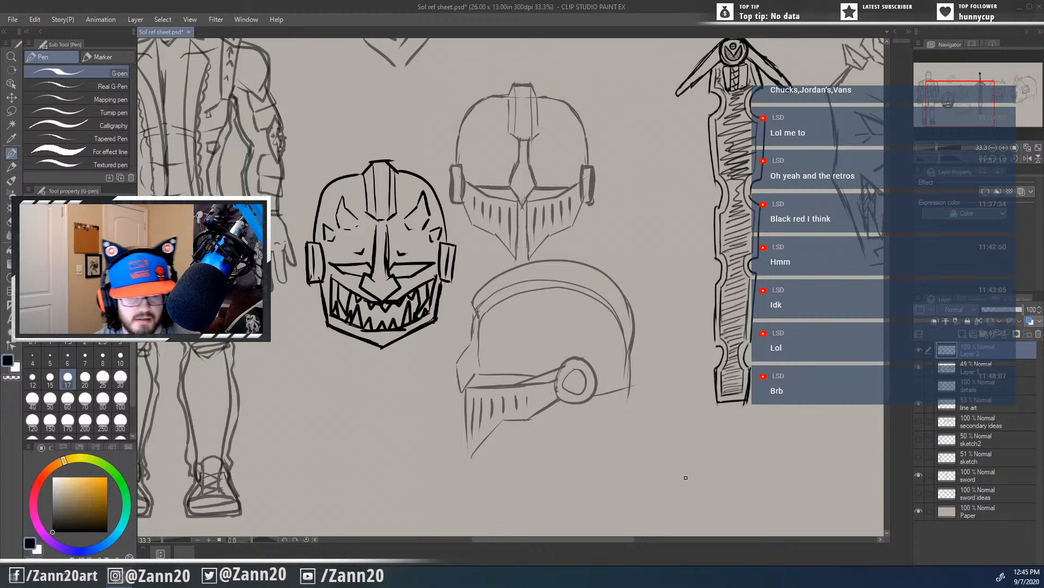
pyautogui.hotkey('ctrl', '-')
pyautogui.hotkey('ctrl', '-')
pyautogui.hotkey('ctrl', '-')
pyautogui.moveTo(757, 450); pyautogui.dragTo(612, 316)
pyautogui.press('m')
pyautogui.moveTo(412, 313)
pyautogui.mouseDown()
pyautogui.moveTo(458, 184)
pyautogui.moveTo(451, 333)
pyautogui.mouseUp()
pyautogui.moveTo(431, 279); pyautogui.dragTo(631, 315)
pyautogui.hotkey('ctrl', 'd')
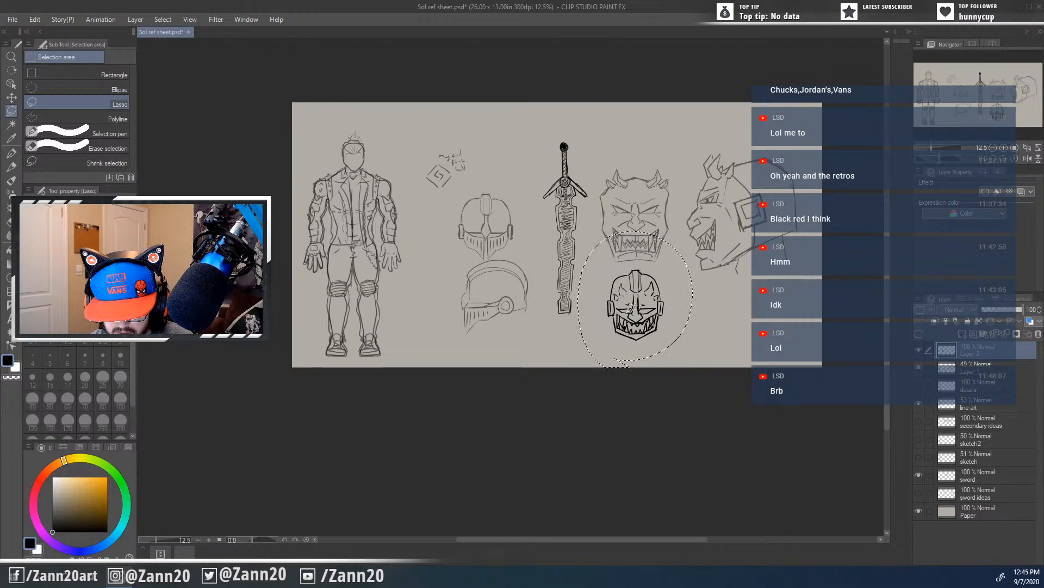
pyautogui.moveTo(704, 355); pyautogui.dragTo(637, 342)
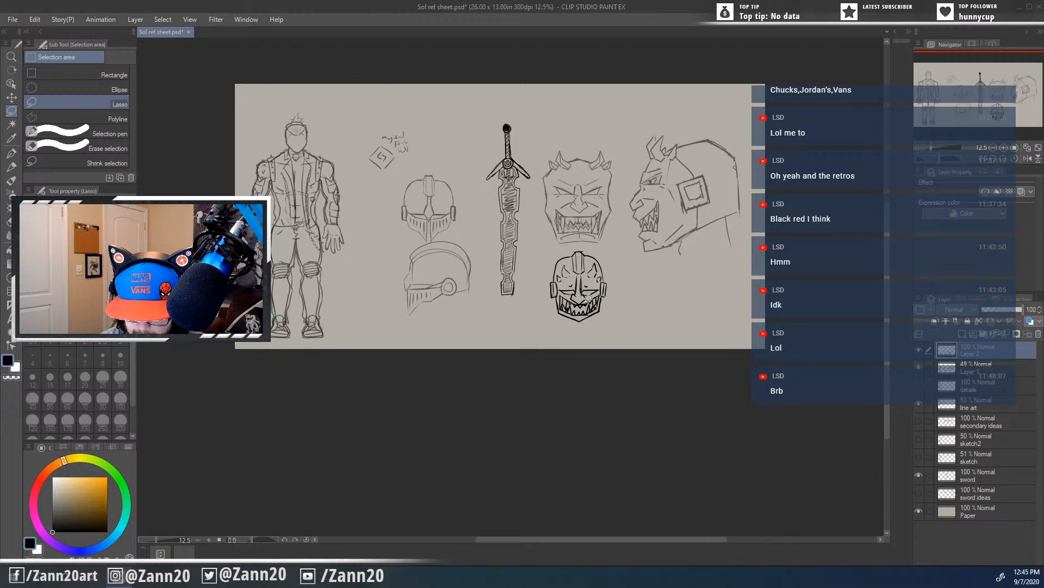
pyautogui.moveTo(573, 298); pyautogui.dragTo(566, 329)
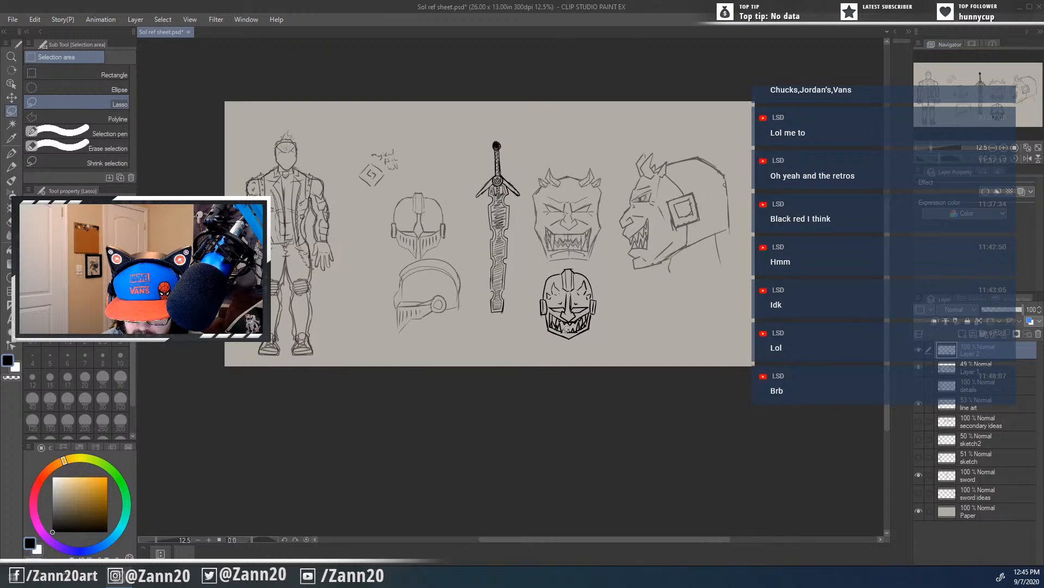
# Step: Draw cheek lines from both ear guards down to the nose above the teeth of the demon helmet, and clean them up
pyautogui.scroll(3, 566, 329)
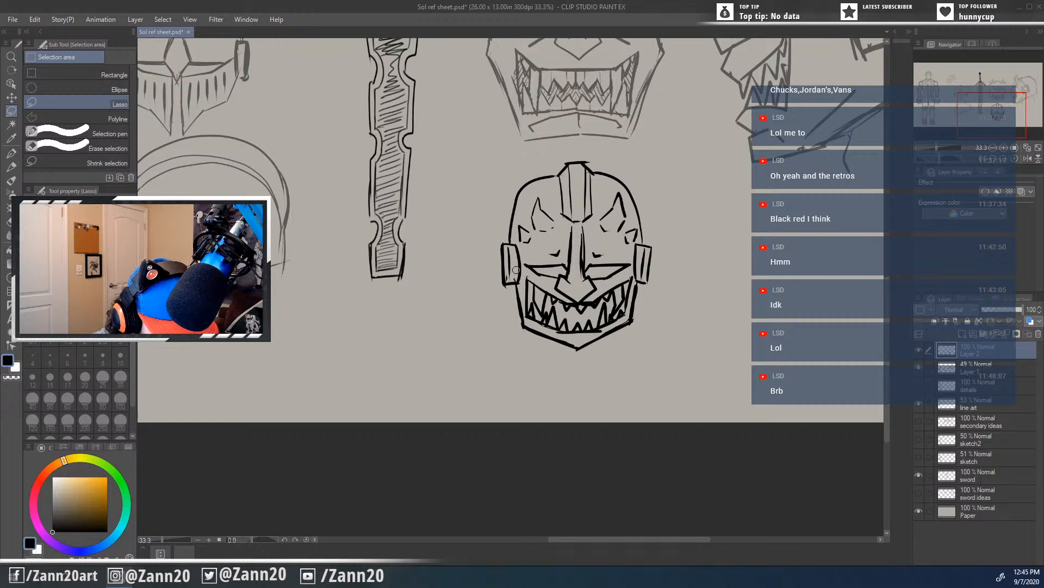
pyautogui.press('p')
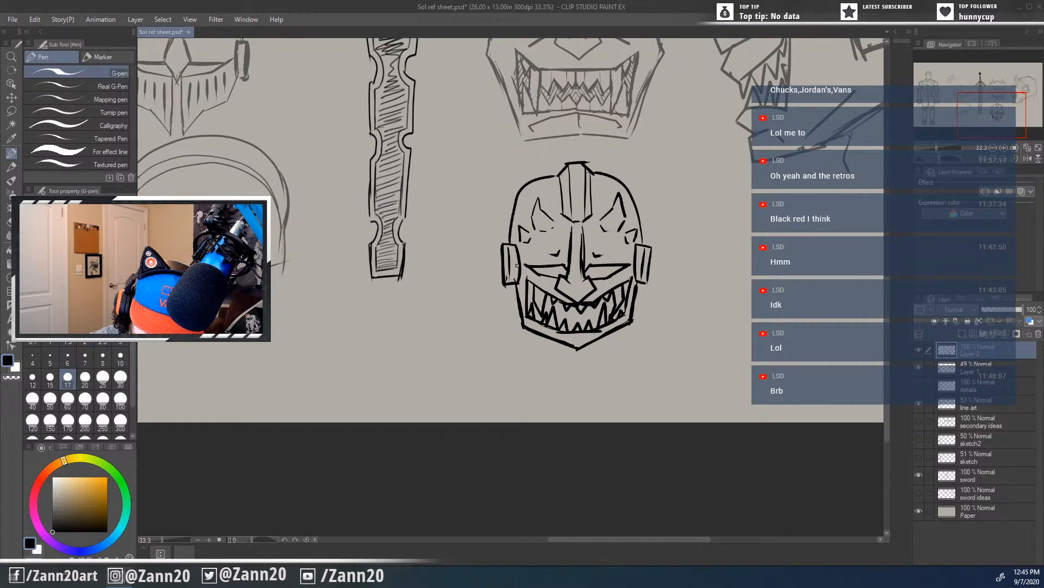
pyautogui.moveTo(514, 261); pyautogui.dragTo(548, 292)
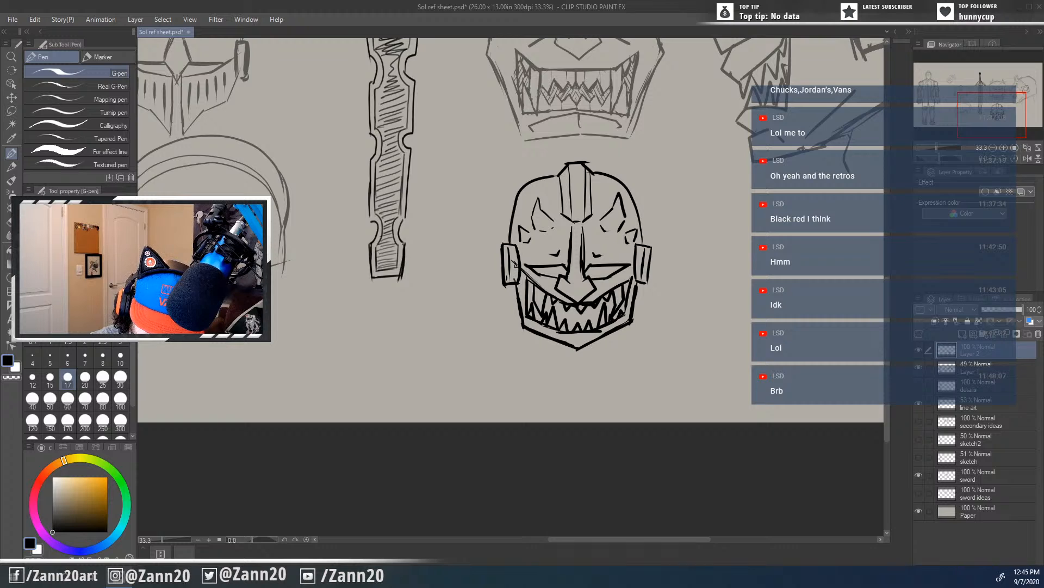
pyautogui.moveTo(612, 287); pyautogui.dragTo(634, 271)
pyautogui.press('e')
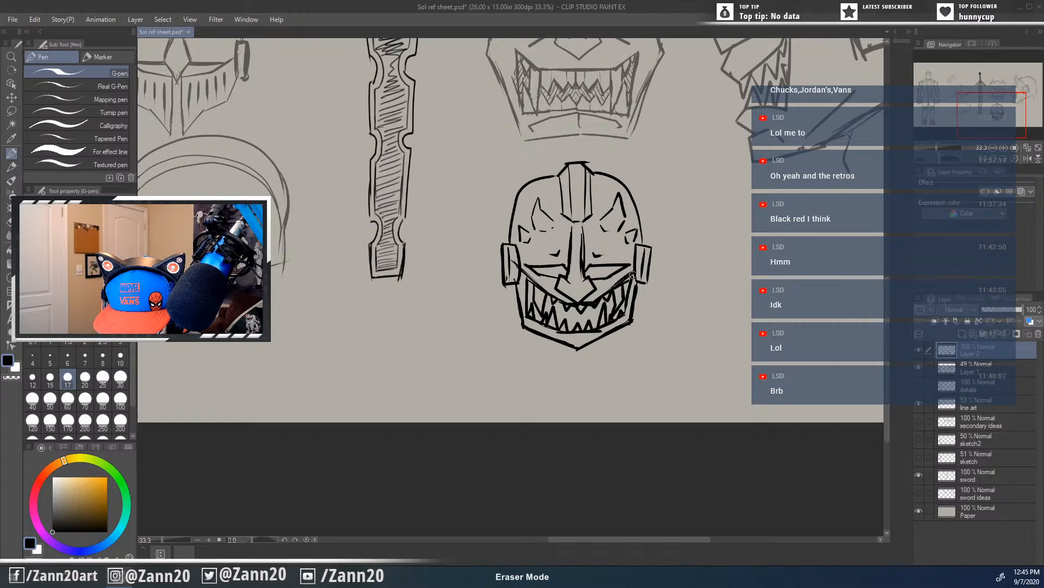
pyautogui.press('p')
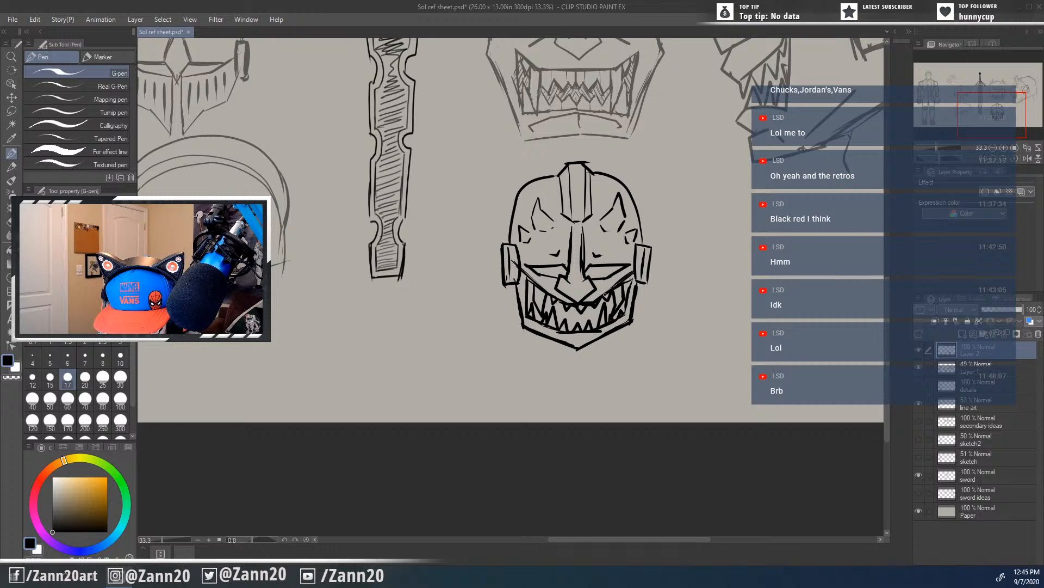
pyautogui.press('e')
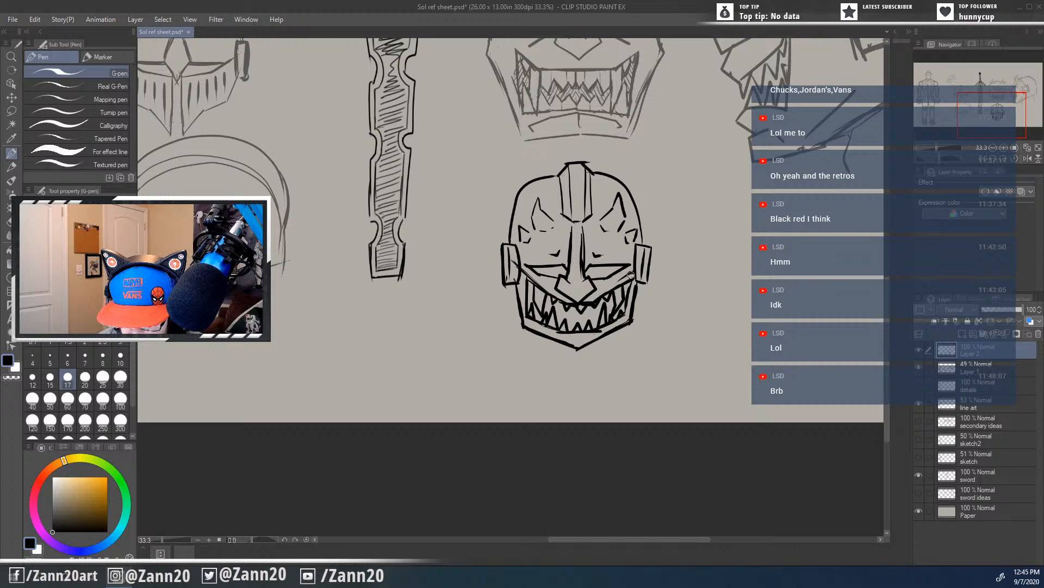
pyautogui.press('p')
pyautogui.press('e')
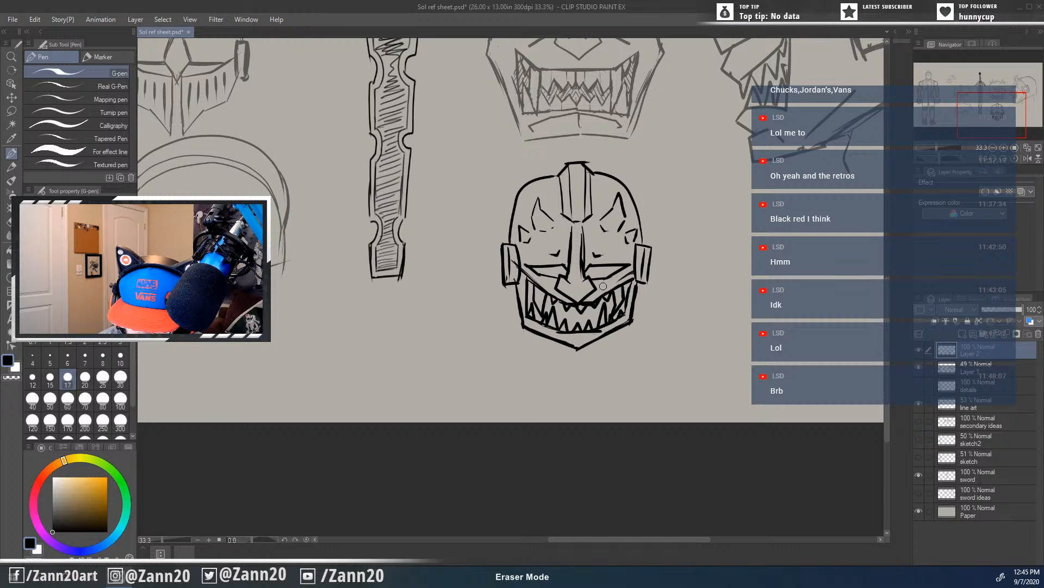
pyautogui.press('p')
pyautogui.moveTo(596, 289)
pyautogui.mouseDown()
pyautogui.moveTo(635, 270)
pyautogui.moveTo(547, 281)
pyautogui.moveTo(561, 288)
pyautogui.moveTo(517, 263)
pyautogui.moveTo(561, 292)
pyautogui.mouseUp()
pyautogui.hotkey('ctrl', 'z')
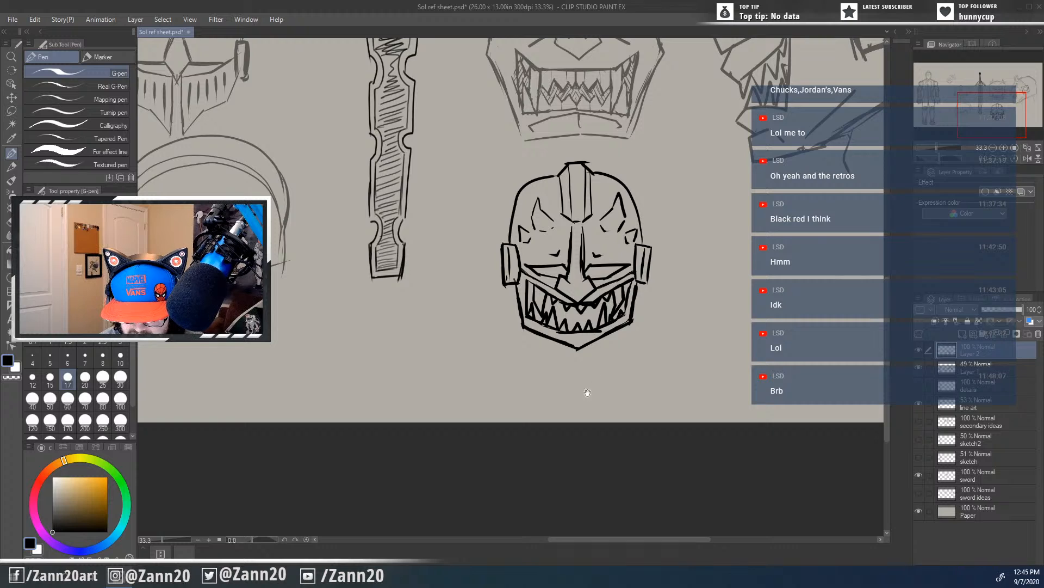
# Step: Lasso the horns on both sides of the demon helmet's forehead, shift them slightly upward with a transform, and deselect
pyautogui.moveTo(567, 401)
pyautogui.mouseDown()
pyautogui.moveTo(565, 388)
pyautogui.moveTo(563, 400)
pyautogui.mouseUp()
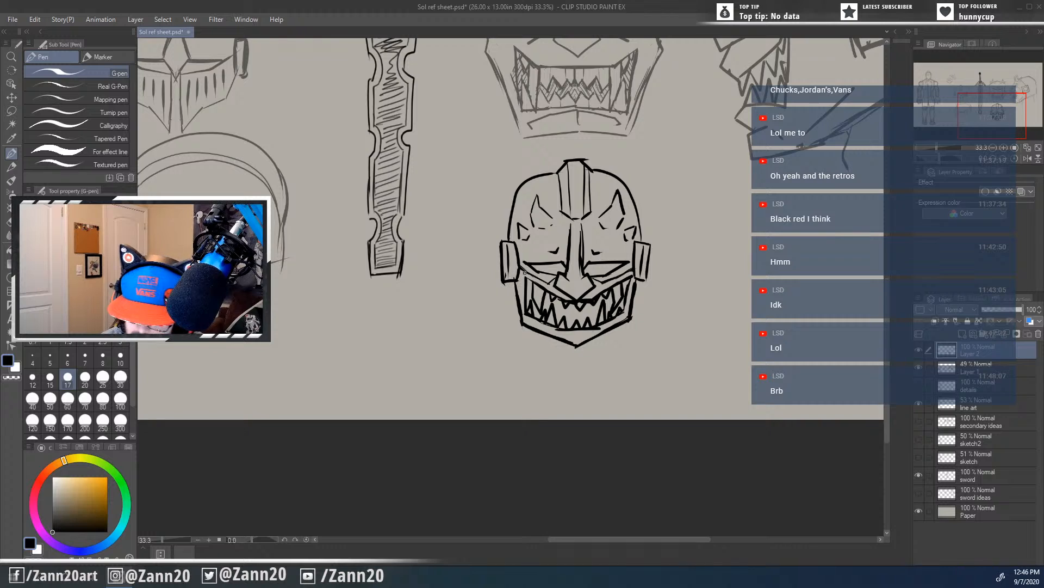
pyautogui.moveTo(690, 349); pyautogui.dragTo(624, 374)
pyautogui.hotkey('ctrl', '-')
pyautogui.hotkey('ctrl', '-')
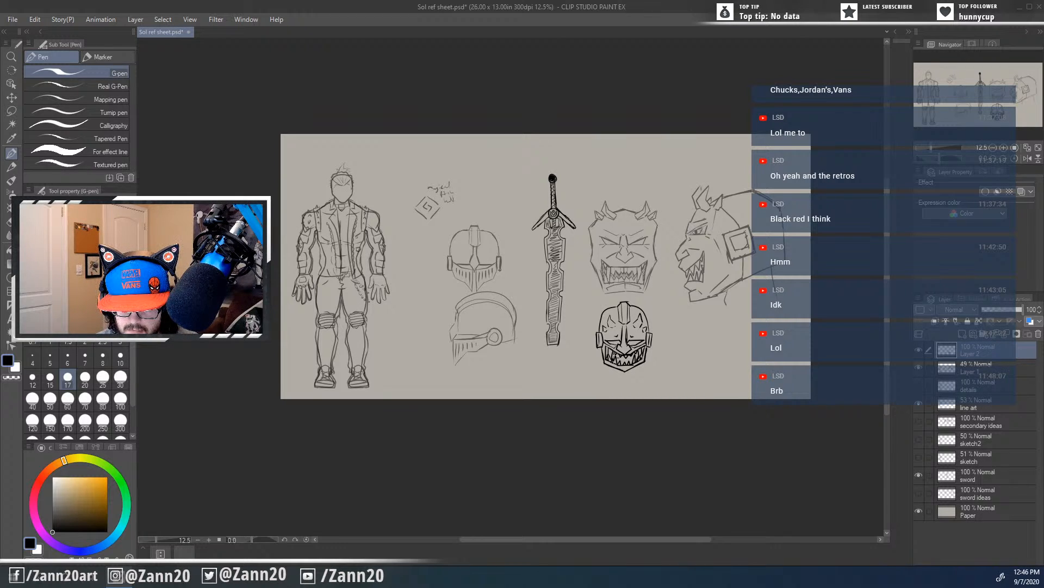
pyautogui.hotkey('ctrl', '+')
pyautogui.hotkey('ctrl', '+')
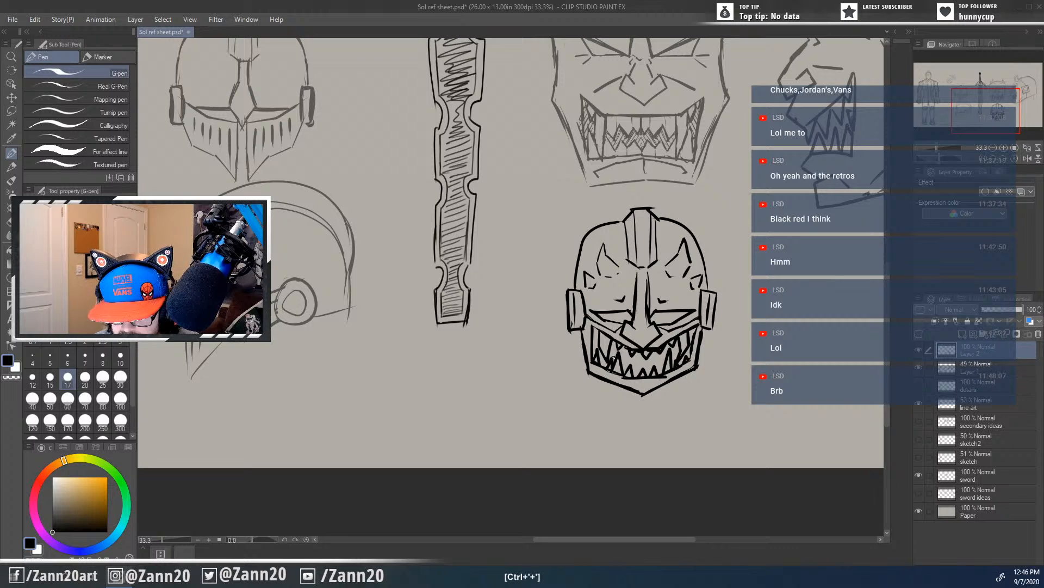
pyautogui.moveTo(660, 307); pyautogui.dragTo(637, 364)
pyautogui.press('m')
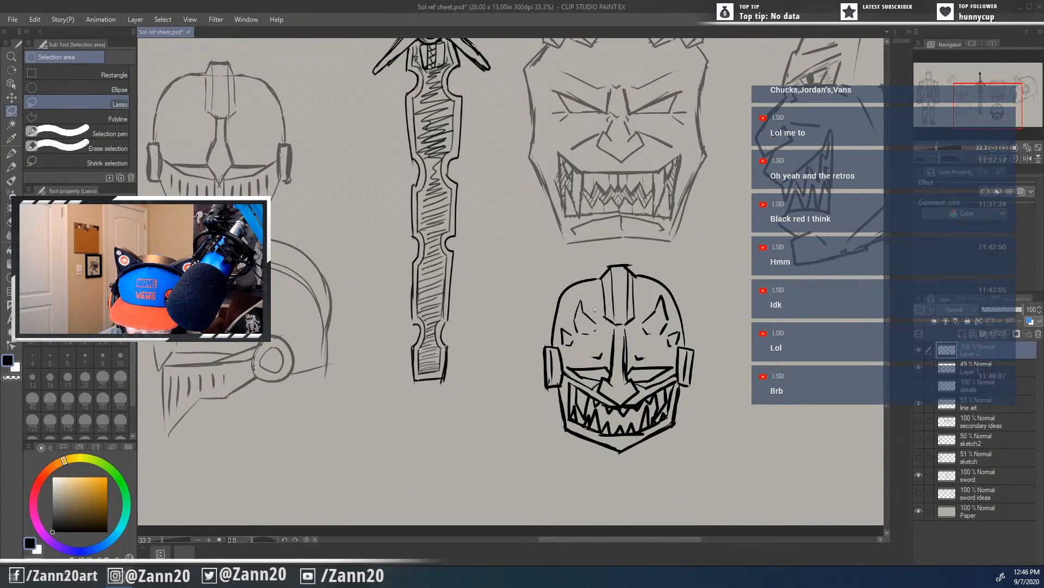
pyautogui.moveTo(601, 327); pyautogui.dragTo(567, 310)
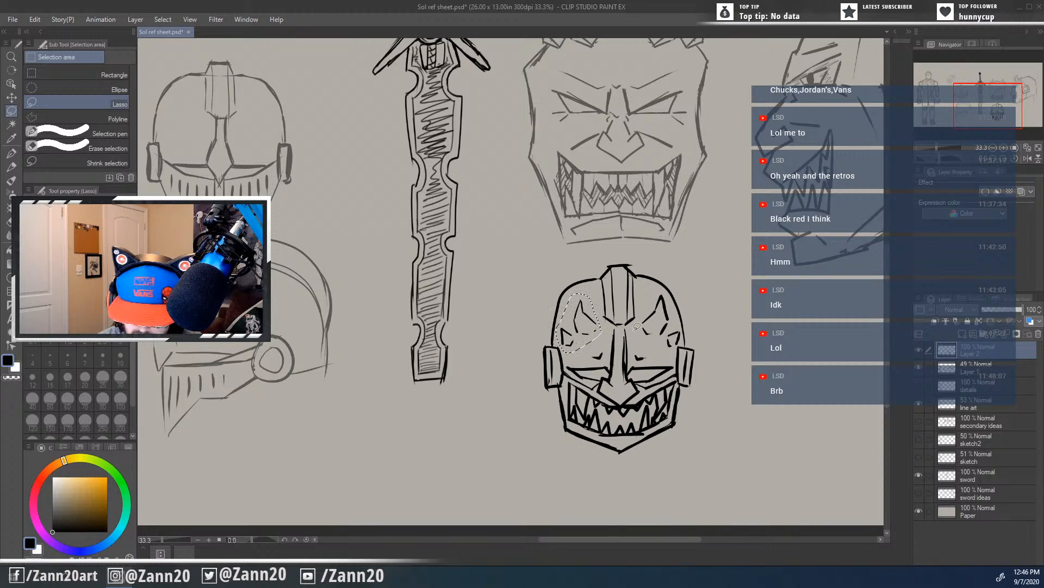
pyautogui.moveTo(658, 294); pyautogui.dragTo(640, 327)
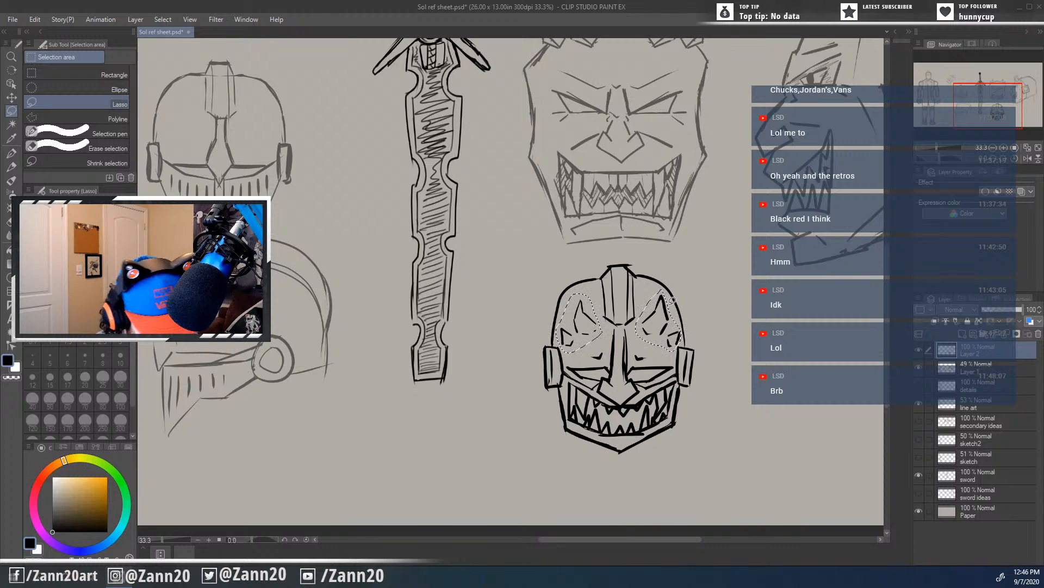
pyautogui.press('t')
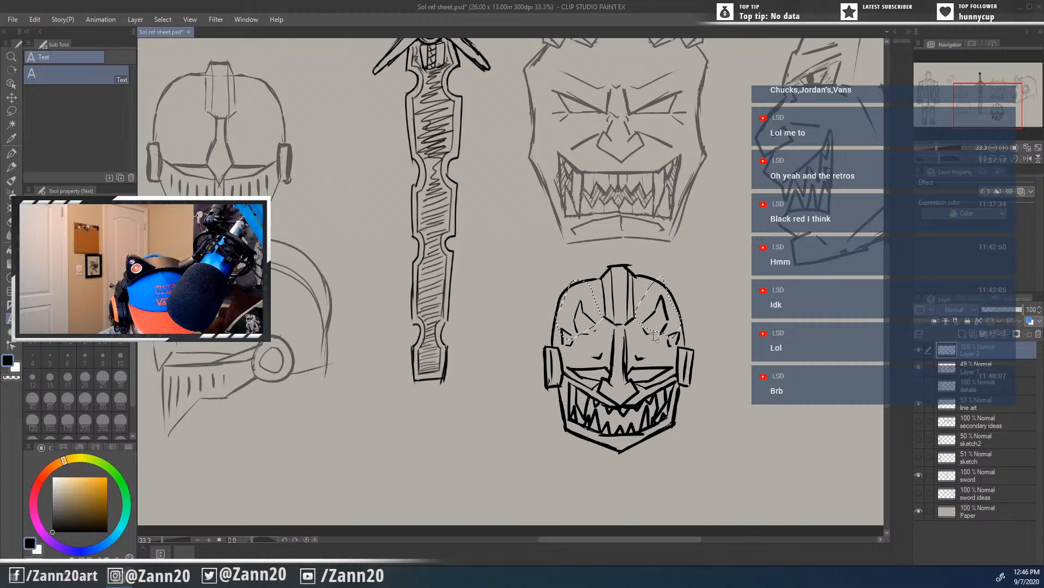
pyautogui.press('p')
pyautogui.press('m')
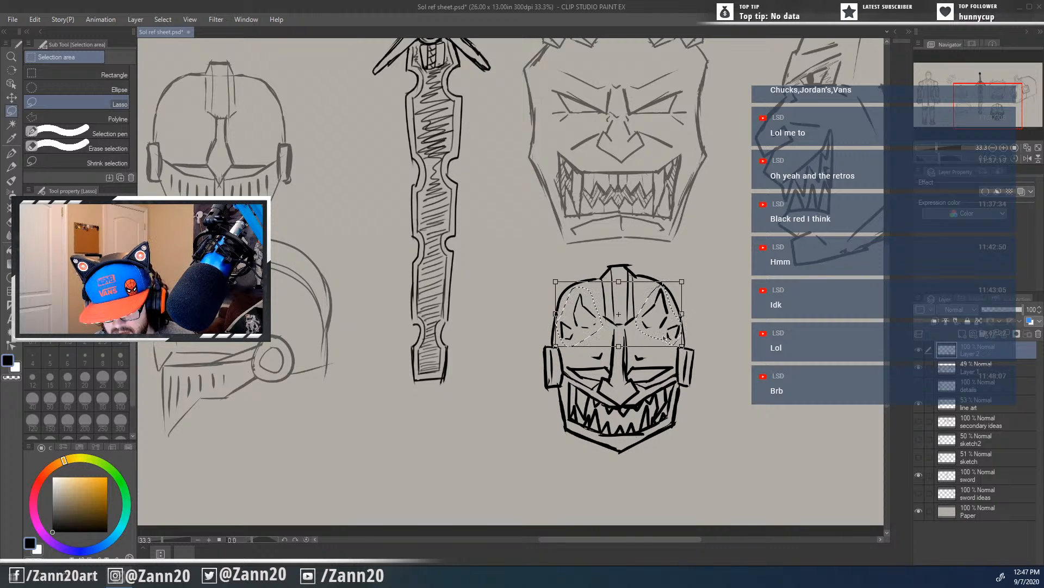
pyautogui.hotkey('ctrl', 'd')
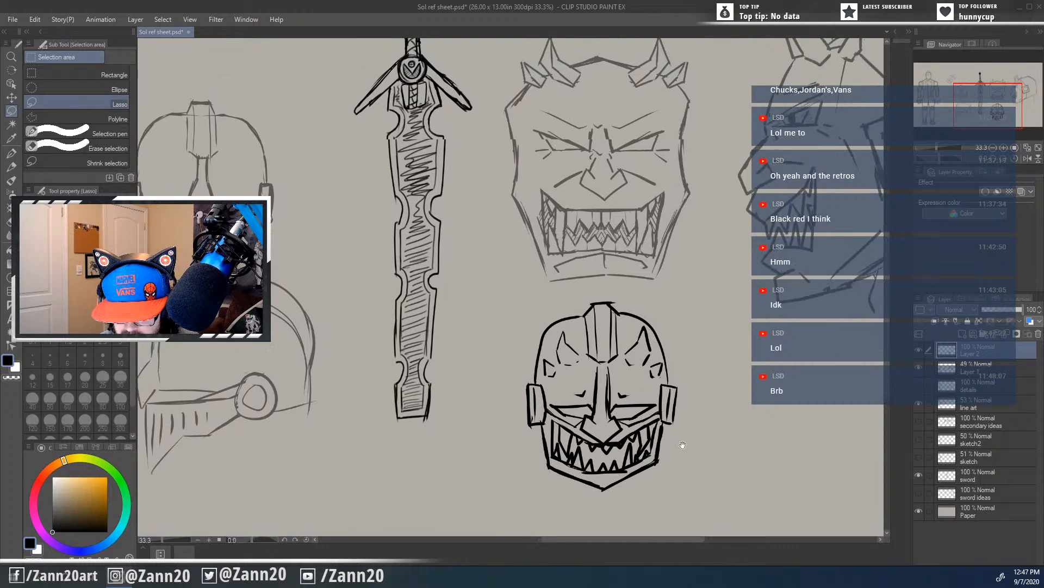
# Step: Set the opacity of Layer 1, which holds the helmet and demon mask sketches, to 100%
pyautogui.hotkey('ctrl', '-')
pyautogui.hotkey('ctrl', '-')
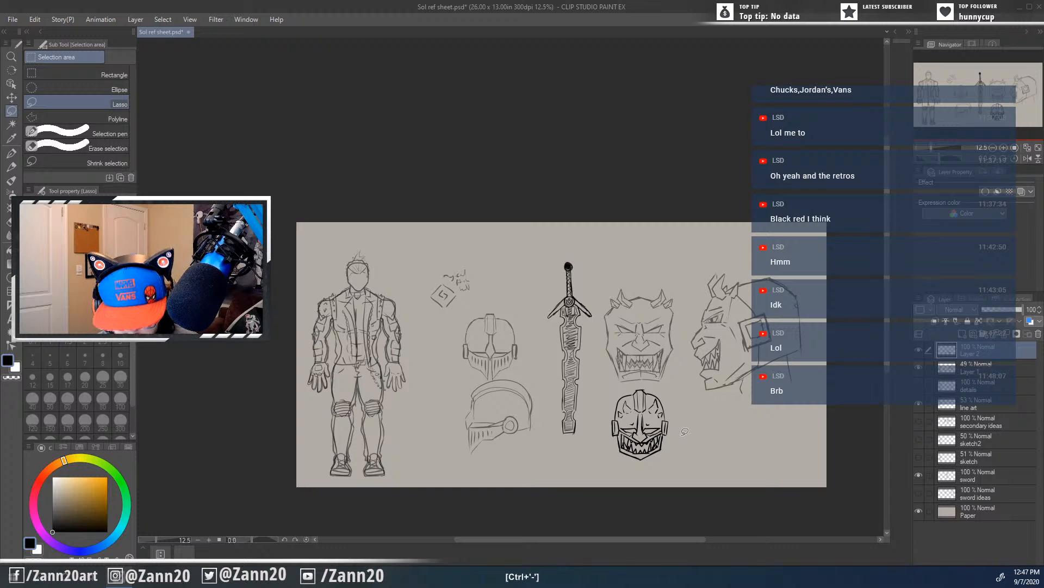
pyautogui.moveTo(681, 430); pyautogui.dragTo(651, 368)
pyautogui.click(949, 368)
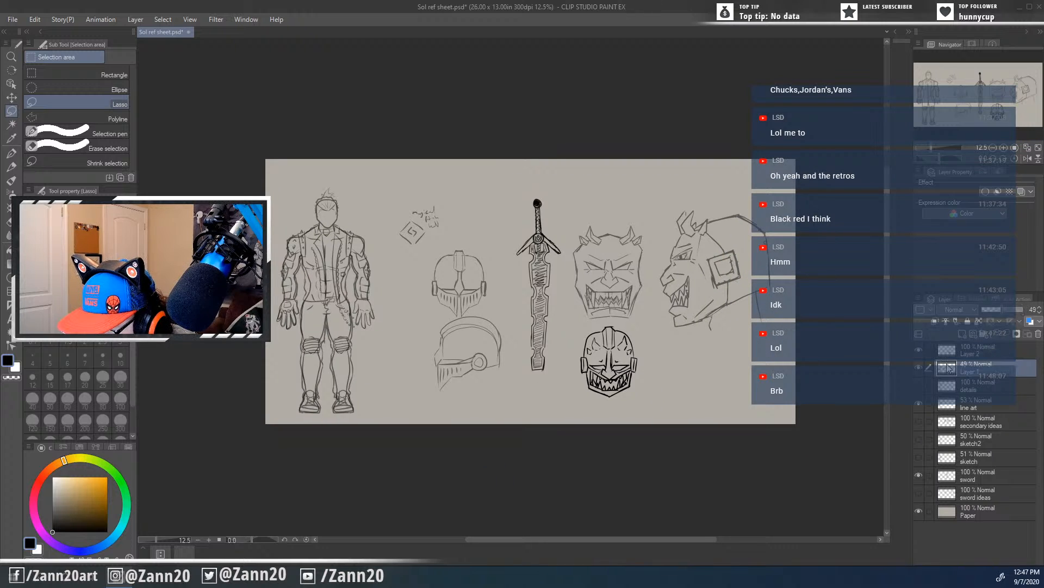
pyautogui.moveTo(1005, 314); pyautogui.dragTo(1041, 313)
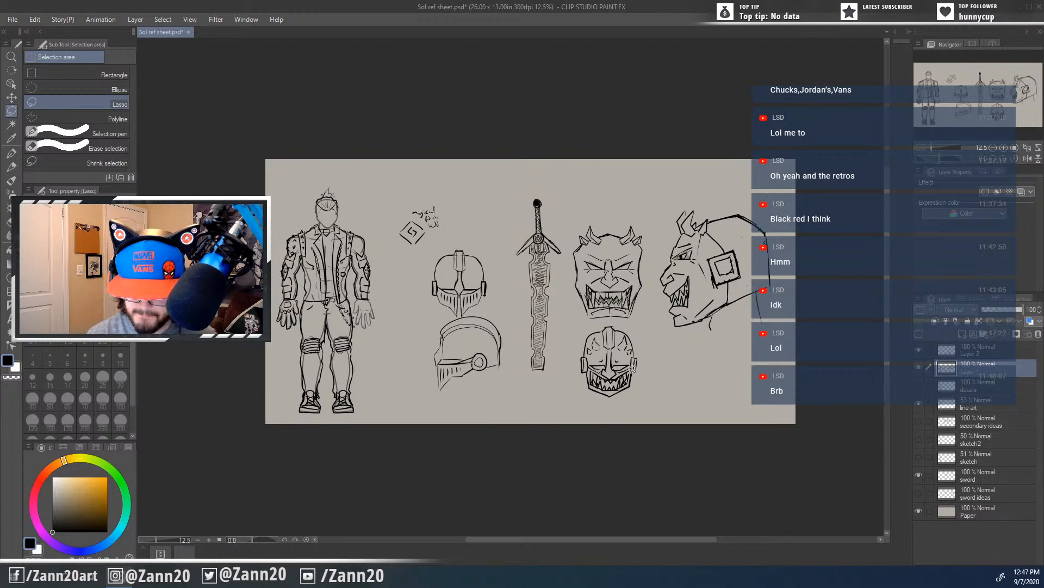
# Step: Erase the stray lines between the visor and ear disc and at the lower back edge of the side-view knight helmet
pyautogui.moveTo(636, 392)
pyautogui.mouseDown()
pyautogui.moveTo(603, 342)
pyautogui.moveTo(546, 336)
pyautogui.mouseUp()
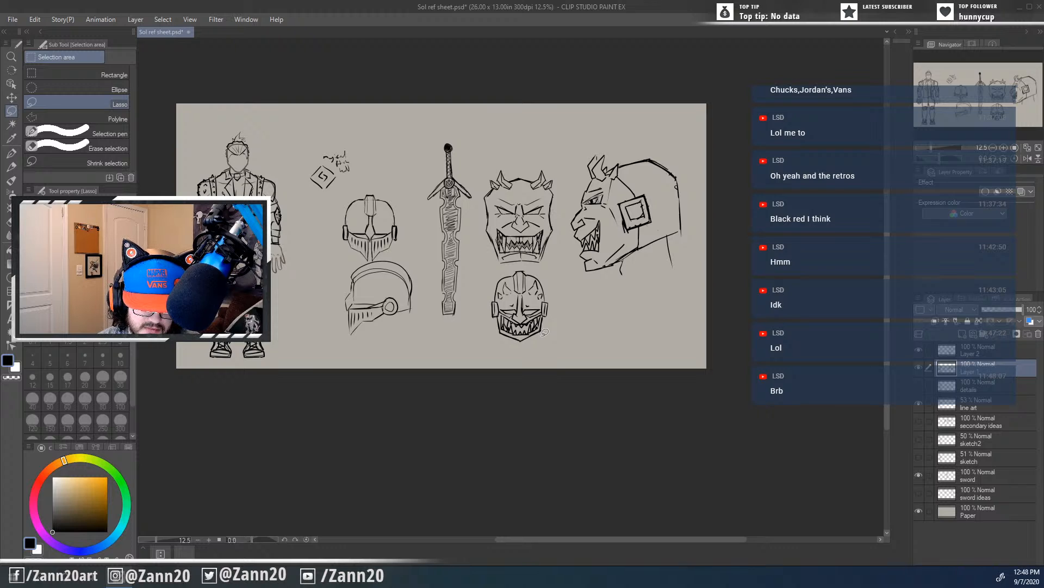
pyautogui.hotkey('ctrl', '+')
pyautogui.hotkey('ctrl', '+')
pyautogui.hotkey('ctrl', '+')
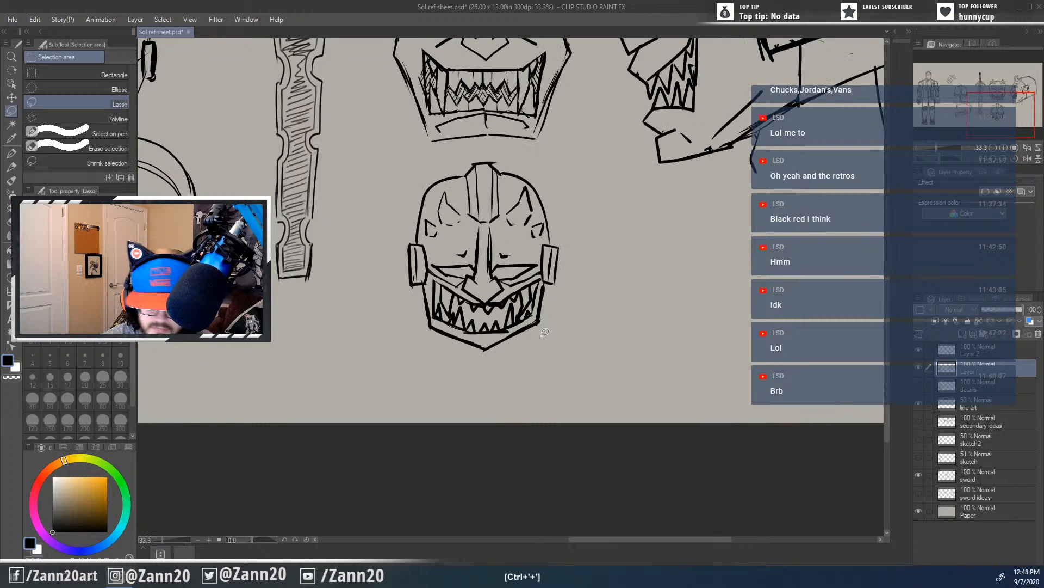
pyautogui.moveTo(545, 332)
pyautogui.mouseDown()
pyautogui.moveTo(903, 413)
pyautogui.moveTo(947, 369)
pyautogui.mouseUp()
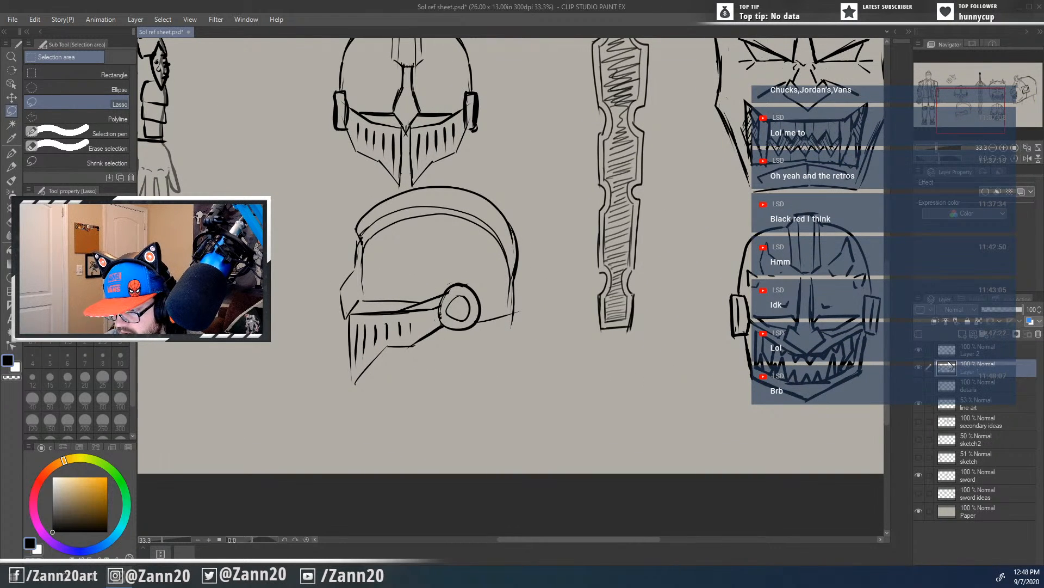
pyautogui.press('e')
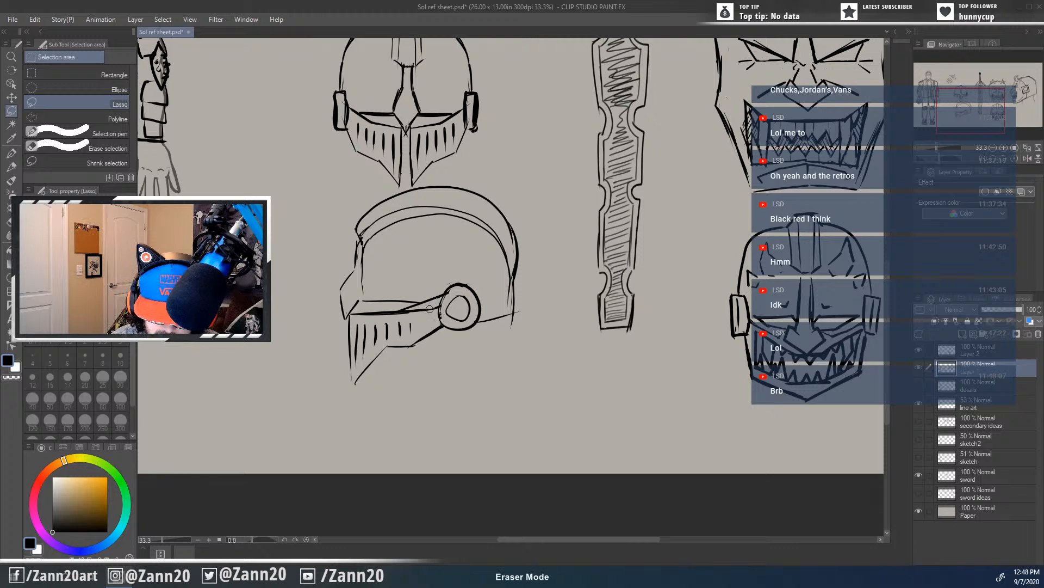
pyautogui.moveTo(432, 304); pyautogui.dragTo(397, 316)
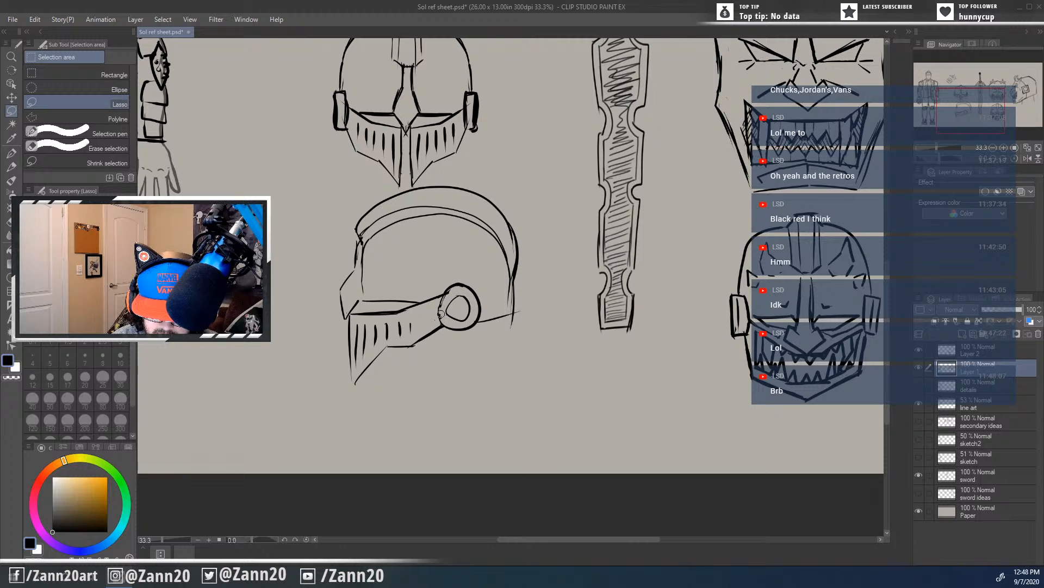
pyautogui.moveTo(520, 308); pyautogui.dragTo(507, 339)
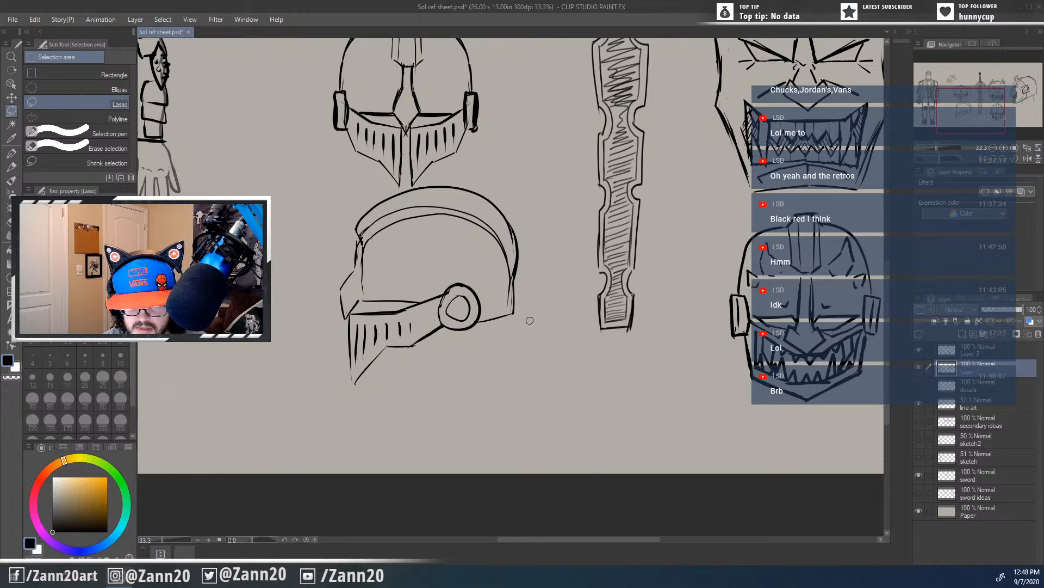
# Step: Select Layer 2 together with Layer 1 and merge them into a single layer
pyautogui.moveTo(629, 401); pyautogui.dragTo(490, 426)
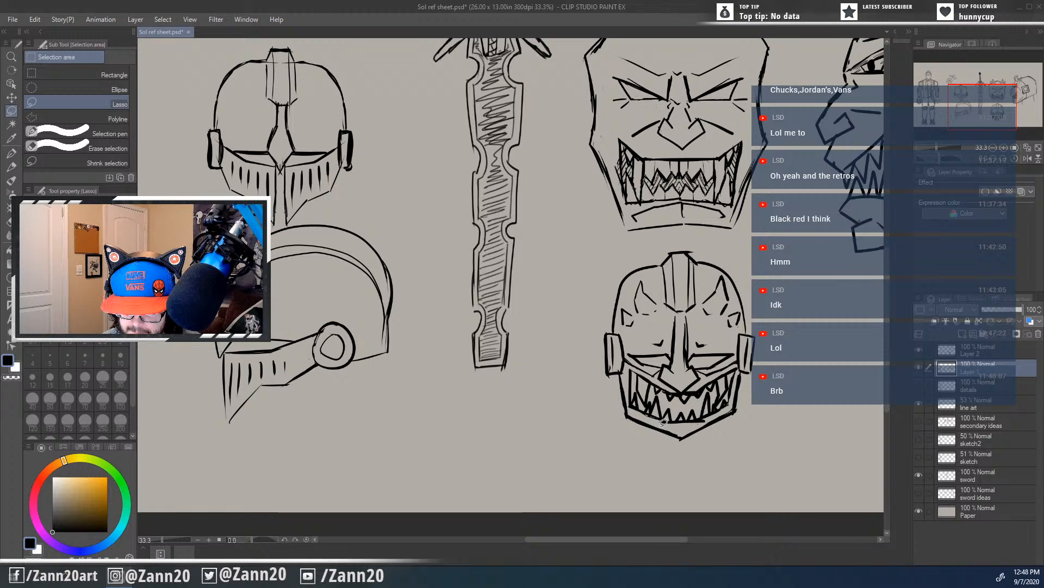
pyautogui.hotkey('ctrl', '-')
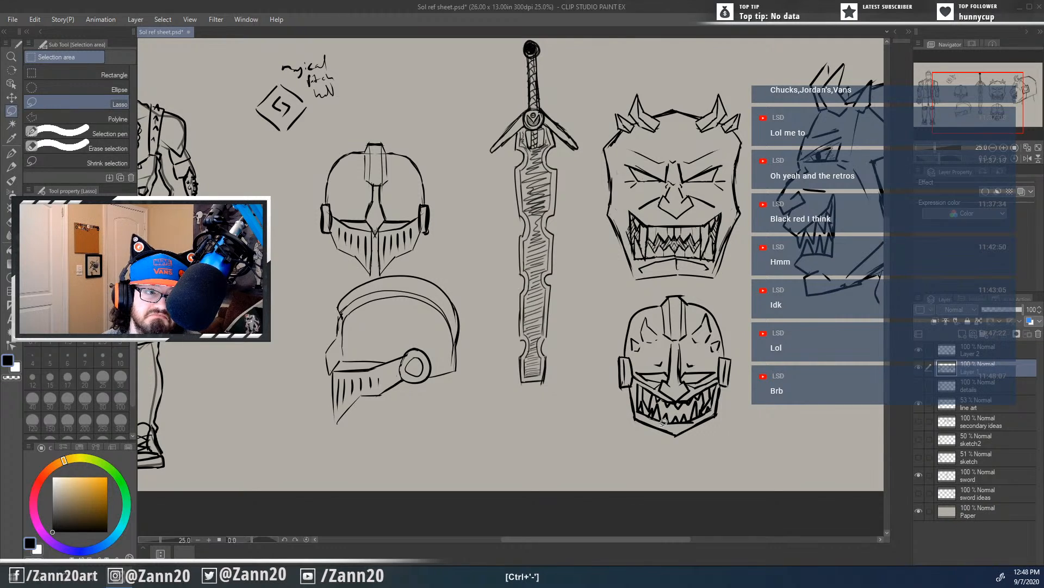
pyautogui.hotkey('ctrl', '-')
pyautogui.hotkey('ctrl', '-')
pyautogui.hotkey('ctrl', '+')
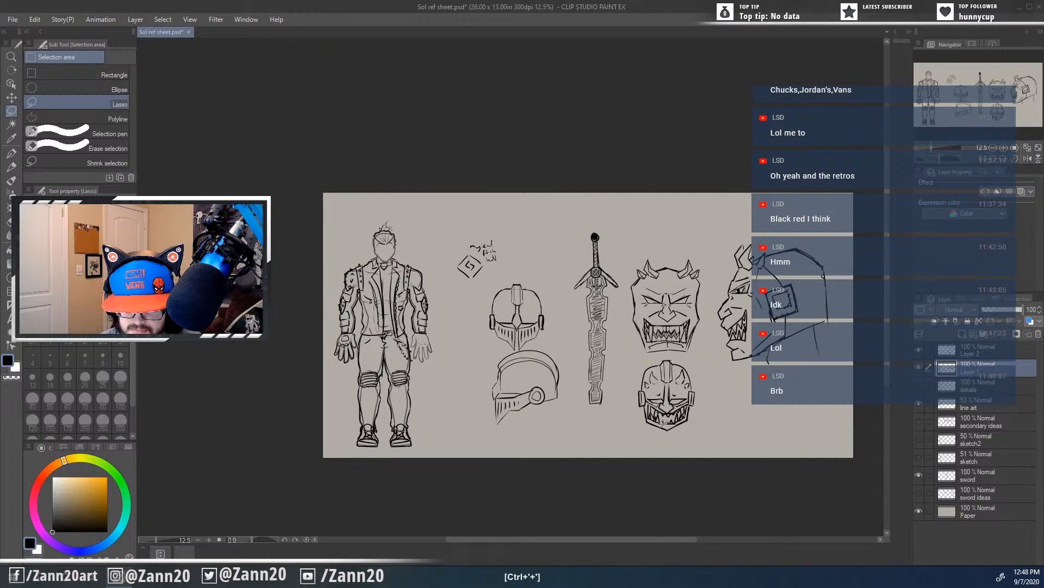
pyautogui.moveTo(700, 431); pyautogui.dragTo(659, 366)
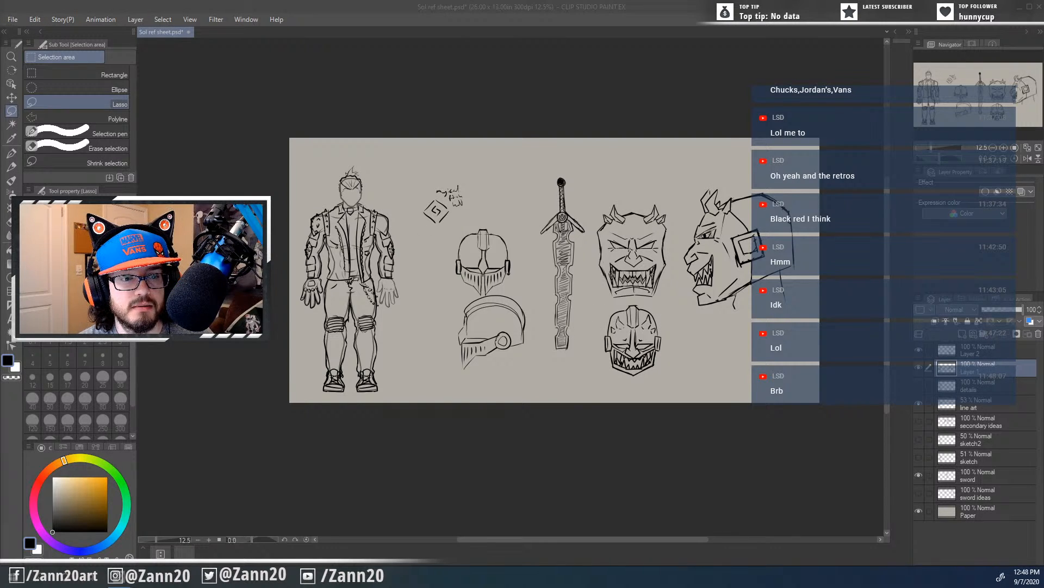
pyautogui.click(423, 10)
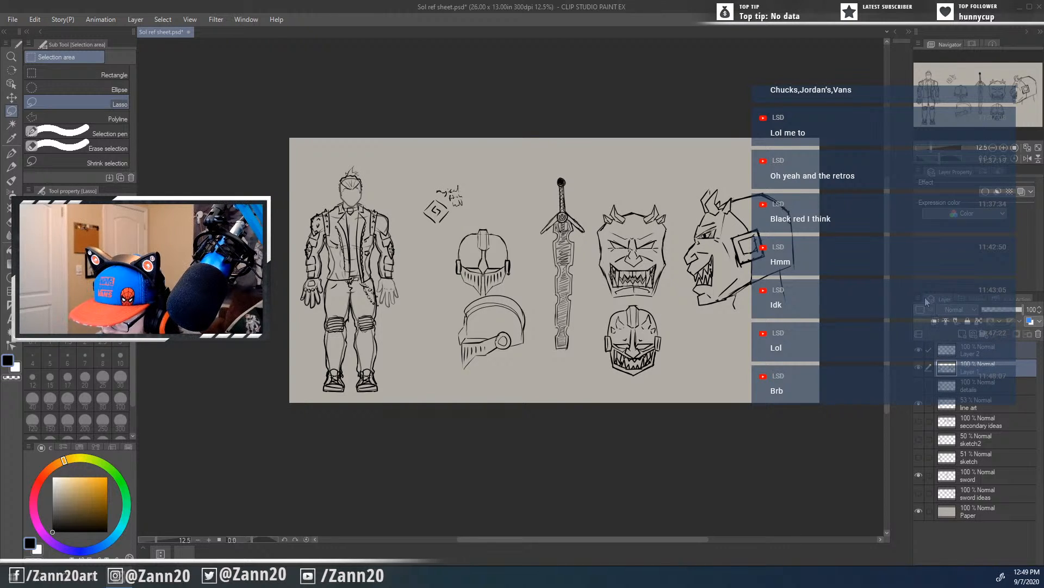
pyautogui.rightClick(948, 354)
pyautogui.click(822, 405)
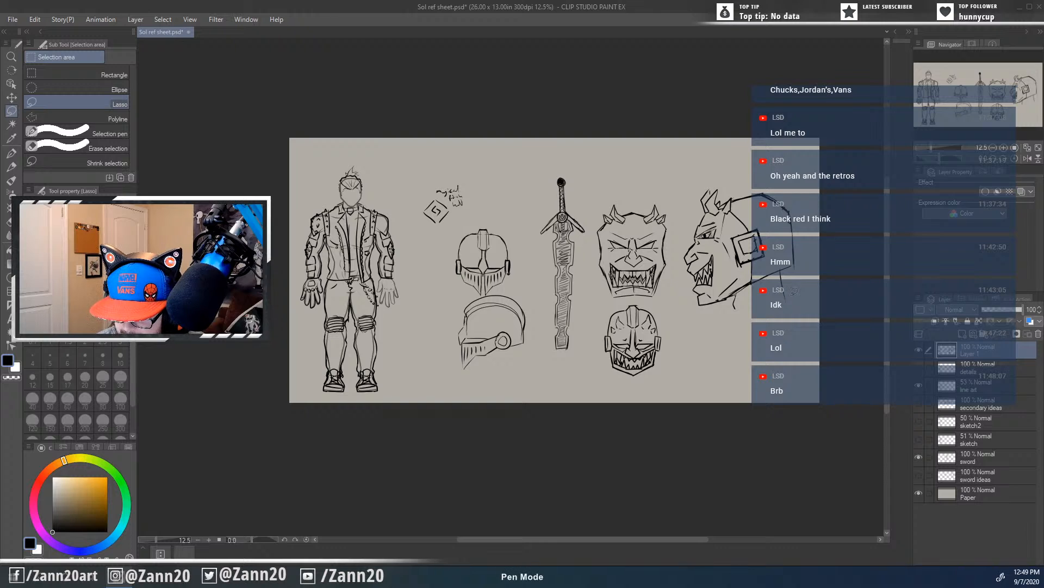
# Step: Lasso the side-view demon mask, delete it from the sheet, and clear the selection
pyautogui.moveTo(806, 268)
pyautogui.mouseDown()
pyautogui.moveTo(723, 163)
pyautogui.moveTo(675, 280)
pyautogui.moveTo(762, 336)
pyautogui.mouseUp()
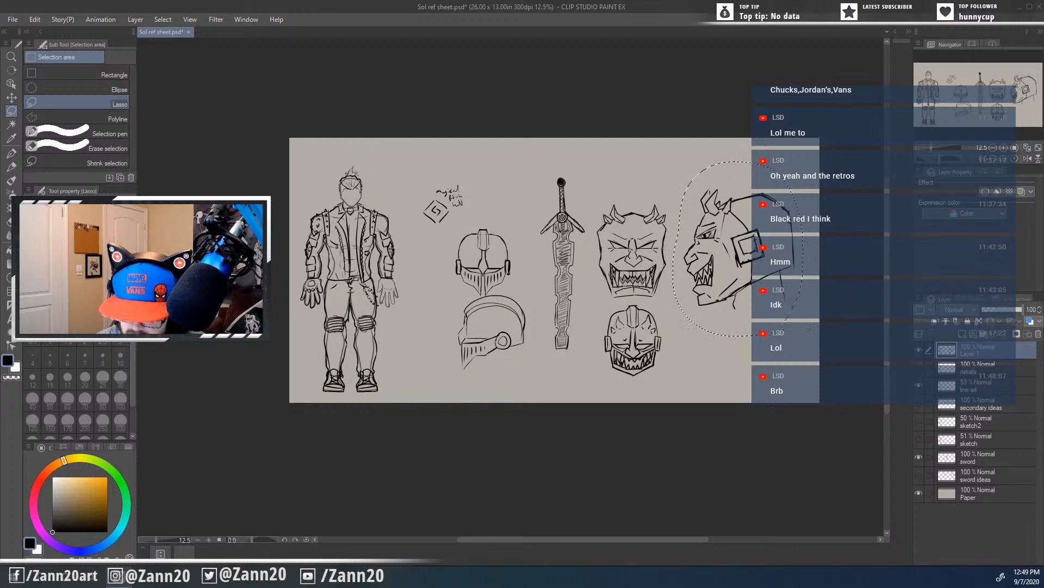
pyautogui.press('Delete')
pyautogui.hotkey('ctrl', 'd')
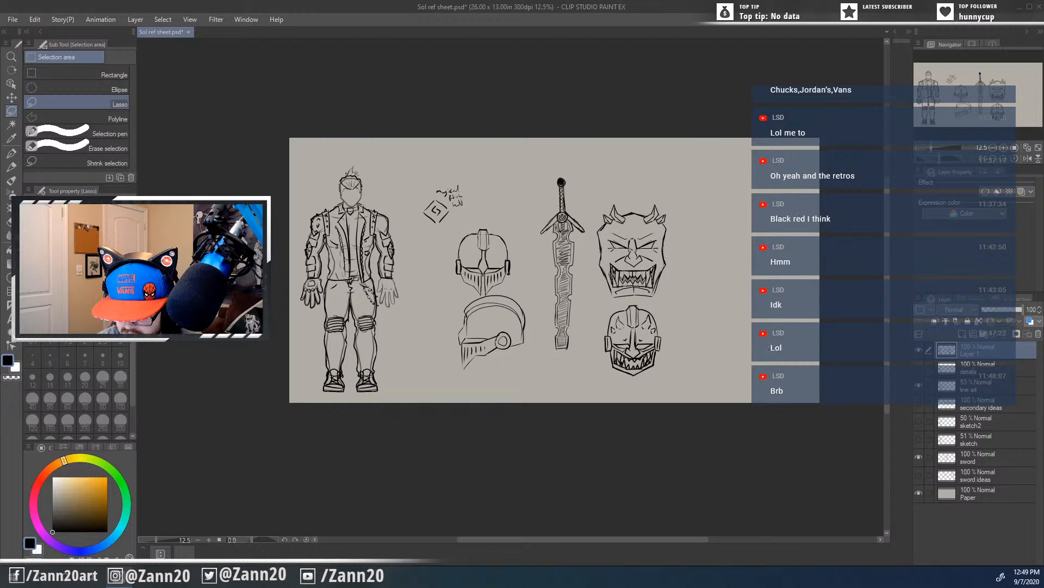
pyautogui.press('p')
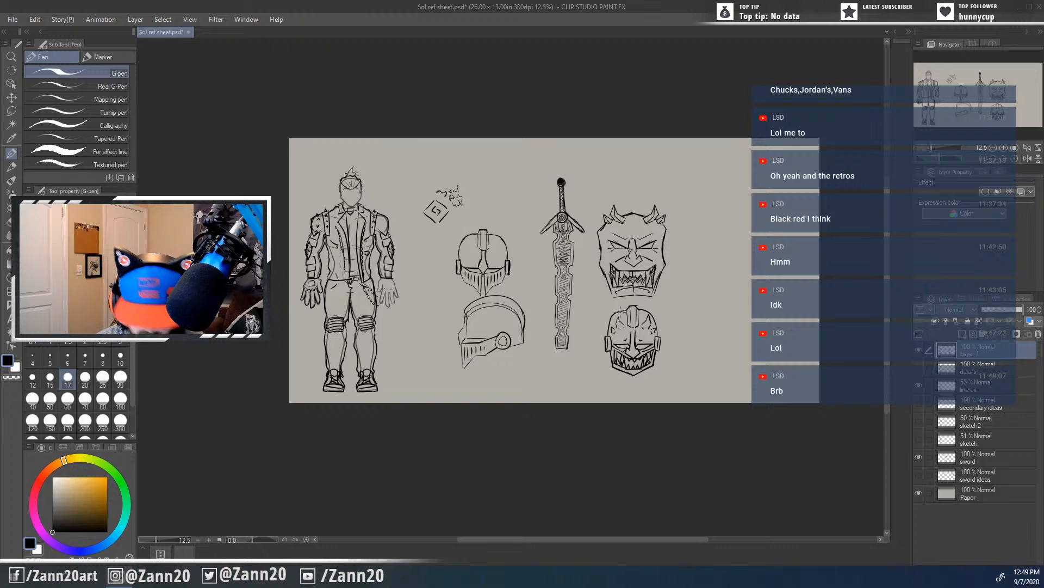
# Step: Lasso the horned demon mask and move it to the far right side of the reference sheet
pyautogui.press('m')
pyautogui.moveTo(598, 301)
pyautogui.mouseDown()
pyautogui.moveTo(667, 299)
pyautogui.moveTo(686, 217)
pyautogui.moveTo(602, 181)
pyautogui.moveTo(595, 299)
pyautogui.mouseUp()
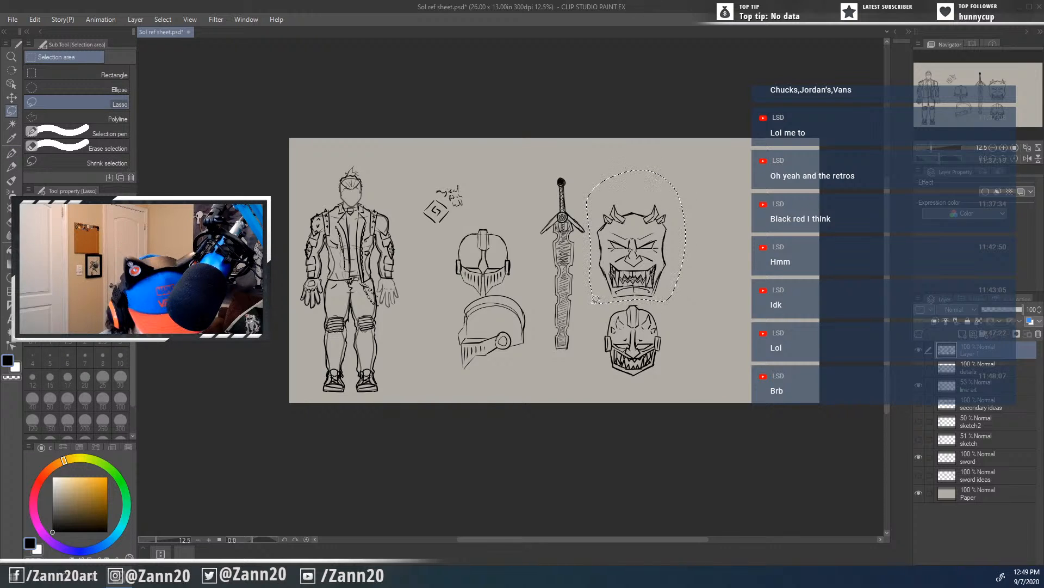
pyautogui.hotkey('ctrl', 't')
pyautogui.moveTo(645, 272); pyautogui.dragTo(766, 239)
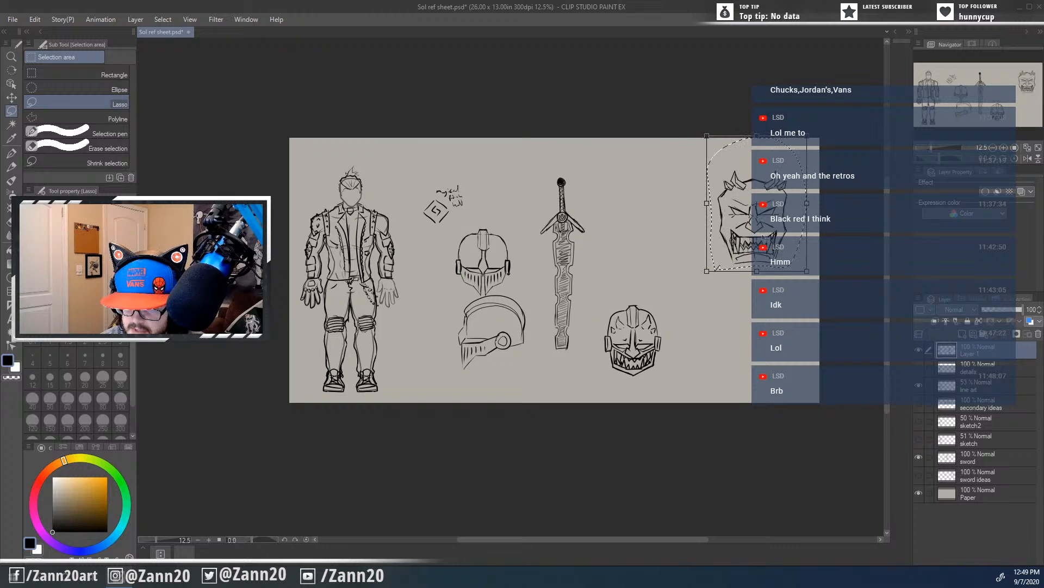
pyautogui.press('Return')
# Step: Lasso the front-view and side-view knight helmets together and move them between the sword and the horned demon mask
pyautogui.moveTo(517, 278)
pyautogui.mouseDown()
pyautogui.moveTo(514, 209)
pyautogui.moveTo(429, 294)
pyautogui.moveTo(518, 377)
pyautogui.moveTo(535, 268)
pyautogui.moveTo(511, 199)
pyautogui.mouseUp()
pyautogui.hotkey('ctrl', 't')
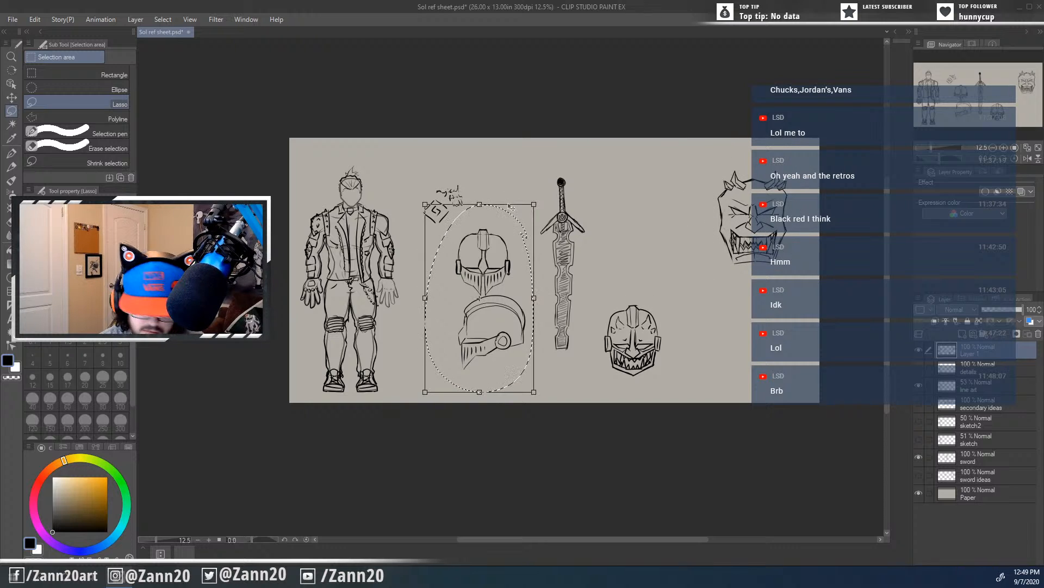
pyautogui.moveTo(502, 346); pyautogui.dragTo(691, 275)
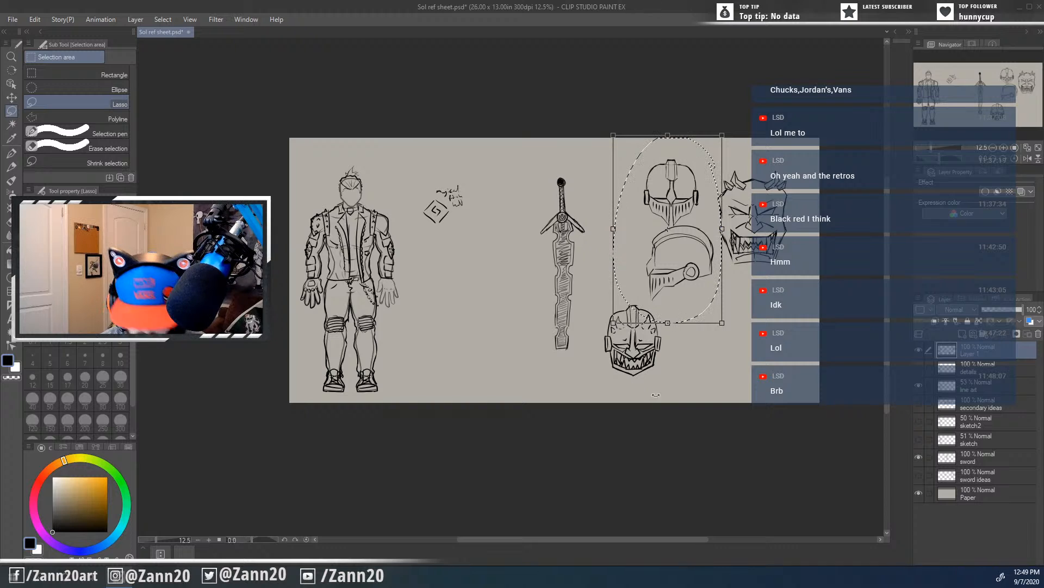
pyautogui.press('Return')
# Step: Lasso the demon-faced helmet, move it between the full-body figure and the sword, and clear the selection
pyautogui.moveTo(684, 381)
pyautogui.mouseDown()
pyautogui.moveTo(680, 330)
pyautogui.moveTo(655, 301)
pyautogui.moveTo(613, 290)
pyautogui.moveTo(609, 386)
pyautogui.moveTo(648, 361)
pyautogui.moveTo(630, 374)
pyautogui.moveTo(496, 317)
pyautogui.mouseUp()
pyautogui.hotkey('ctrl', 't')
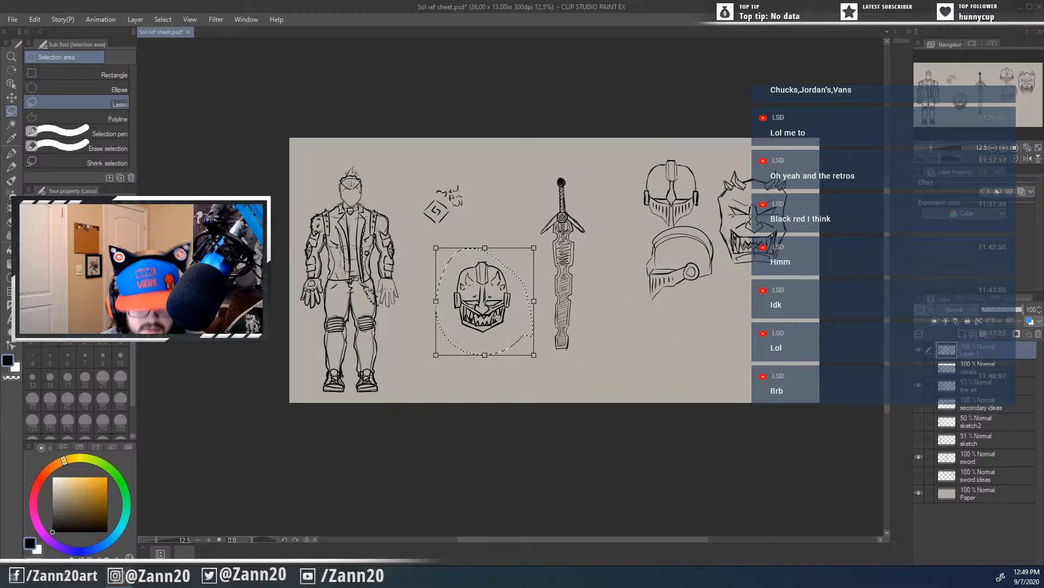
pyautogui.press('Return')
pyautogui.hotkey('ctrl', 'd')
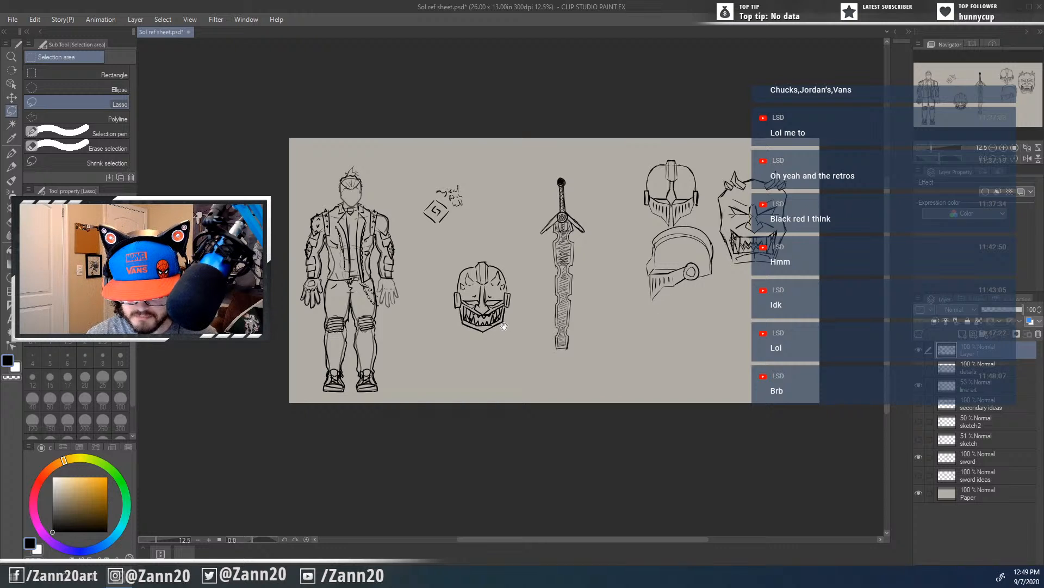
# Step: Add a new raster layer directly above the sword layer
pyautogui.moveTo(505, 325); pyautogui.dragTo(553, 317)
pyautogui.moveTo(639, 357); pyautogui.dragTo(541, 360)
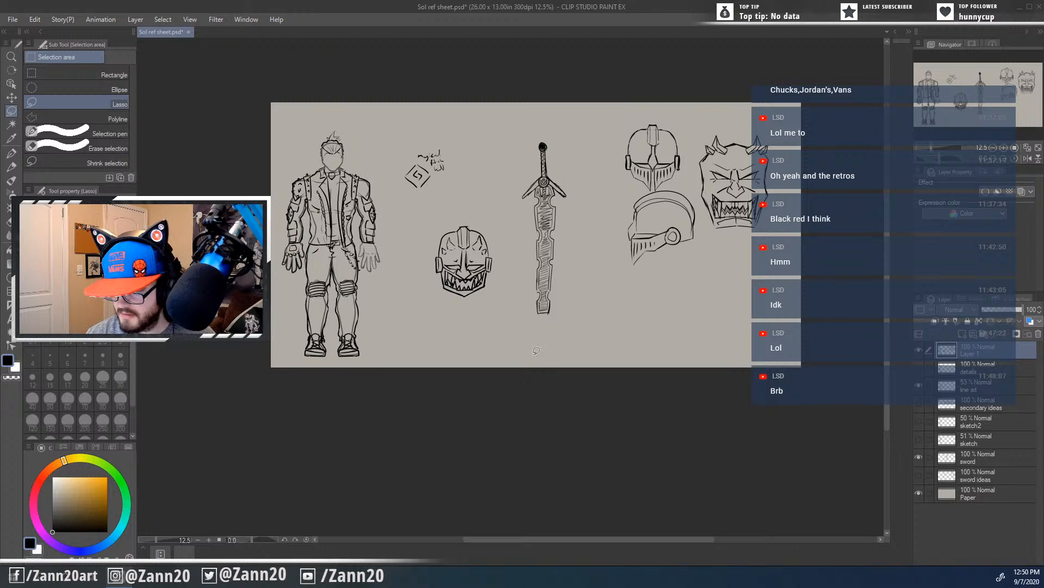
pyautogui.click(949, 459)
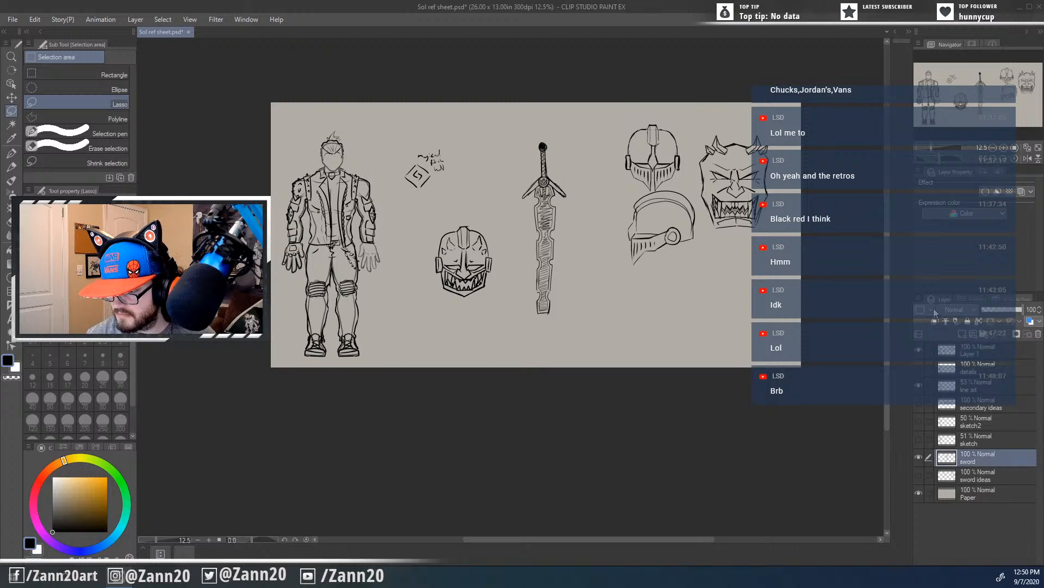
pyautogui.click(918, 299)
pyautogui.click(833, 162)
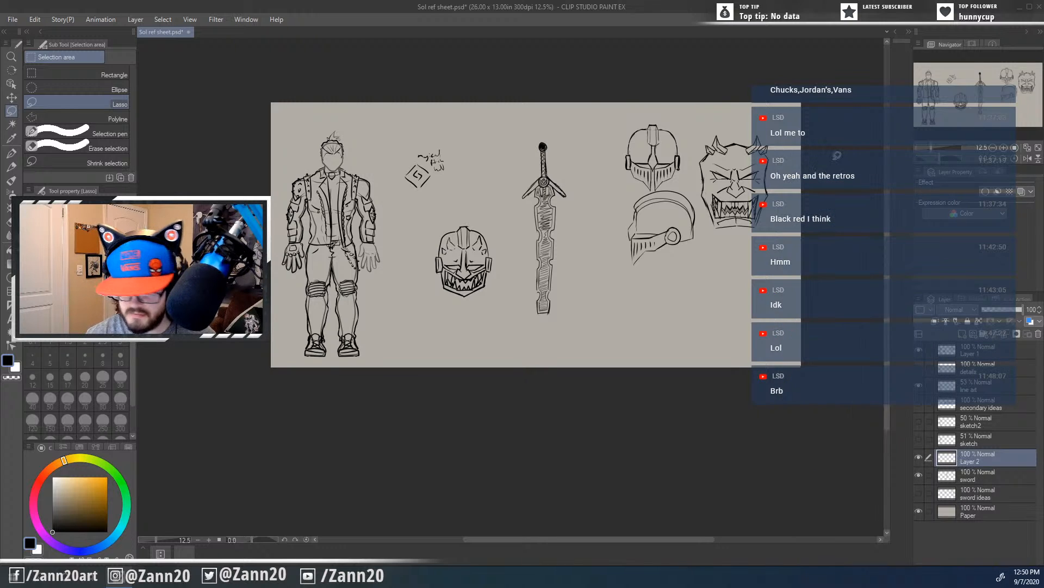
# Step: Lower the opacity of the sword layer to 51%
pyautogui.hotkey('ctrl', '+')
pyautogui.hotkey('ctrl', '+')
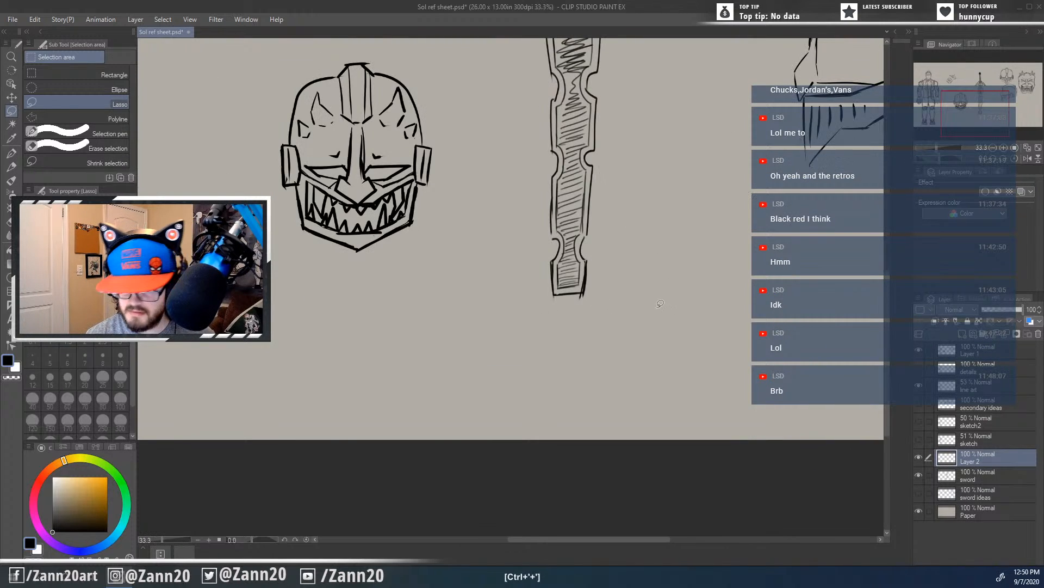
pyautogui.moveTo(657, 294); pyautogui.dragTo(626, 350)
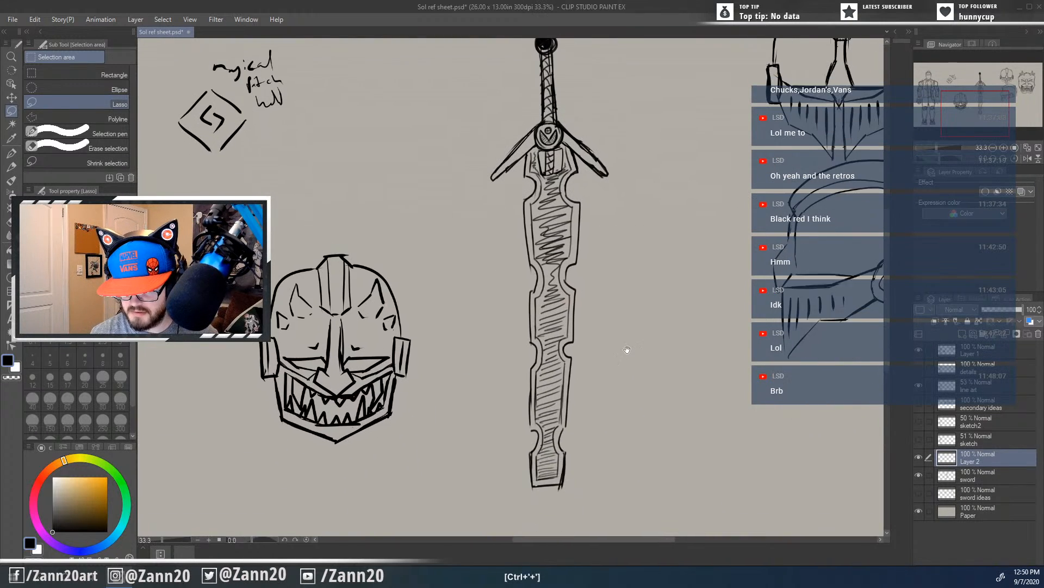
pyautogui.click(949, 474)
pyautogui.click(1001, 309)
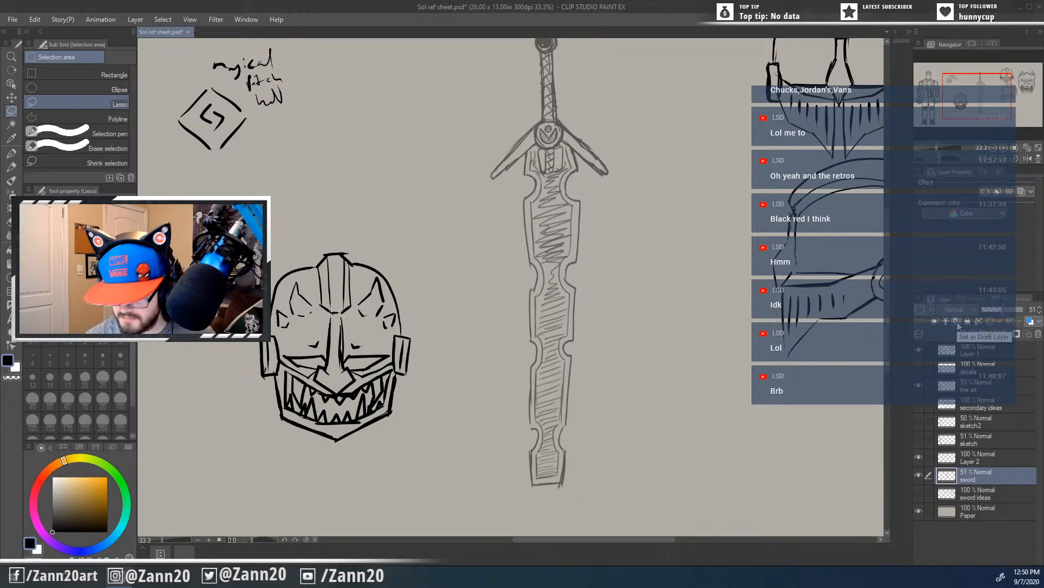
# Step: Rename the new Layer 2 above the sword layer as sword2
pyautogui.click(949, 462)
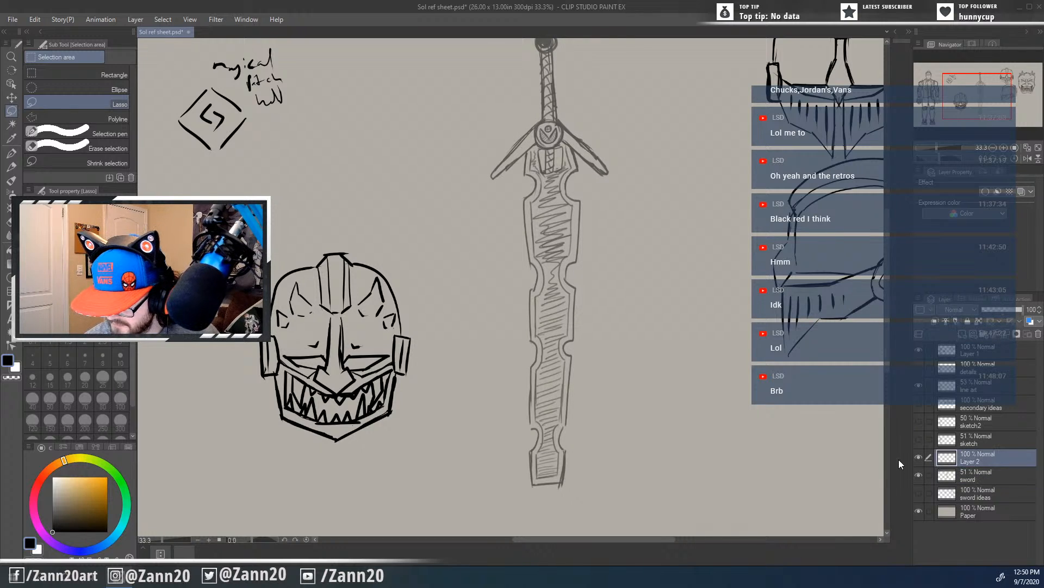
pyautogui.doubleClick(971, 461)
pyautogui.write('sword')
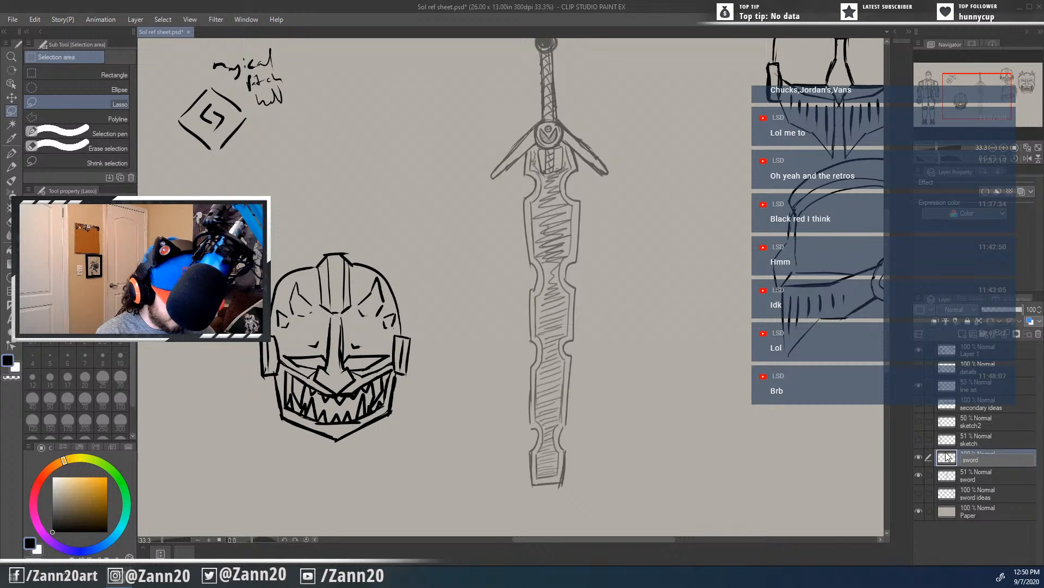
pyautogui.write('2')
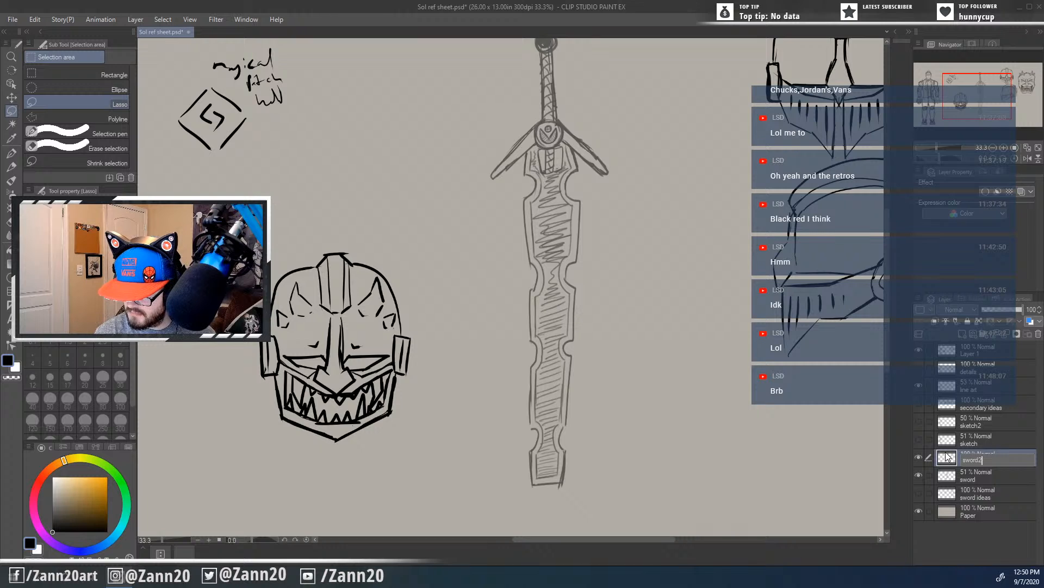
pyautogui.press('Return')
# Step: Draw two long parallel vertical lines with the G-pen from the sword's pommel down to the blade's end
pyautogui.moveTo(601, 341); pyautogui.dragTo(573, 399)
pyautogui.press('p')
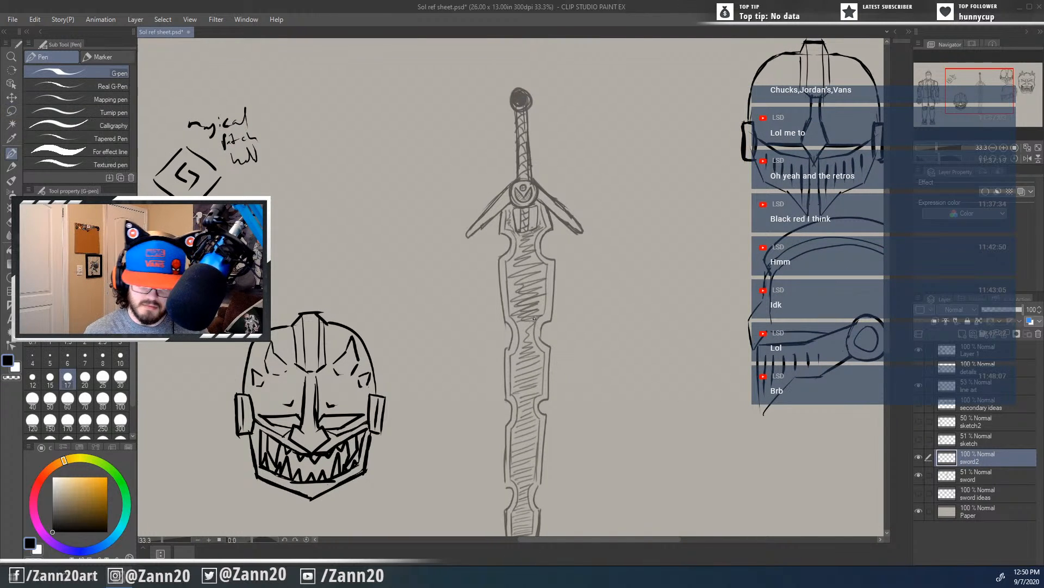
pyautogui.moveTo(559, 300)
pyautogui.mouseDown()
pyautogui.moveTo(587, 251)
pyautogui.moveTo(576, 284)
pyautogui.moveTo(558, 282)
pyautogui.mouseUp()
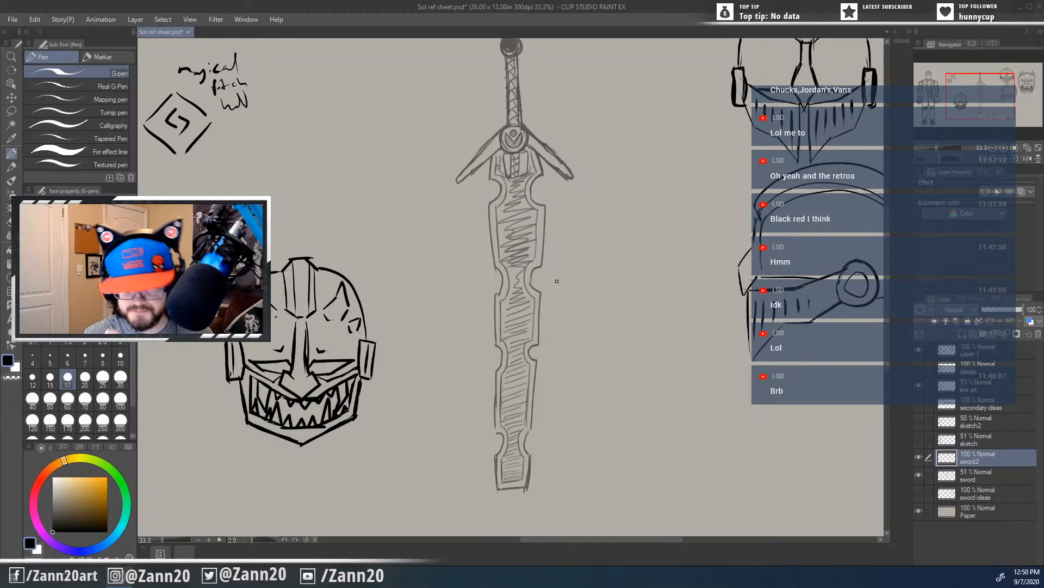
pyautogui.moveTo(543, 345); pyautogui.dragTo(545, 356)
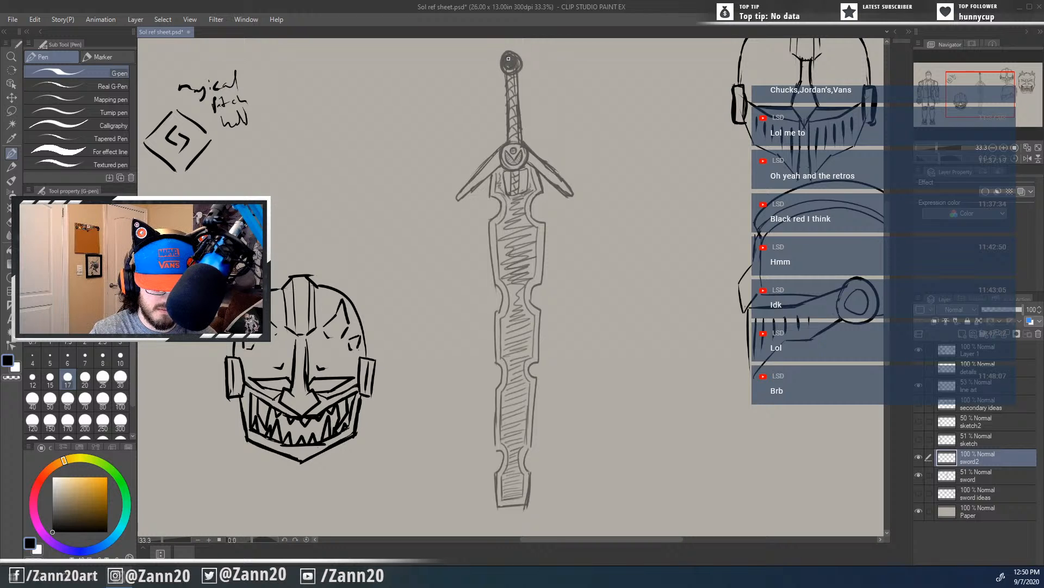
pyautogui.moveTo(508, 59); pyautogui.dragTo(504, 509)
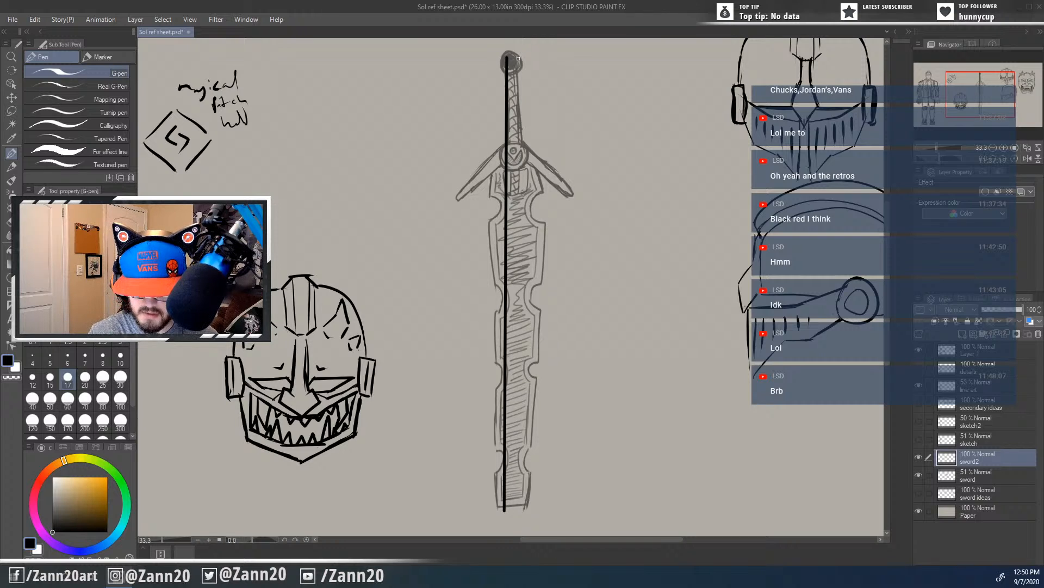
pyautogui.moveTo(516, 57); pyautogui.dragTo(519, 508)
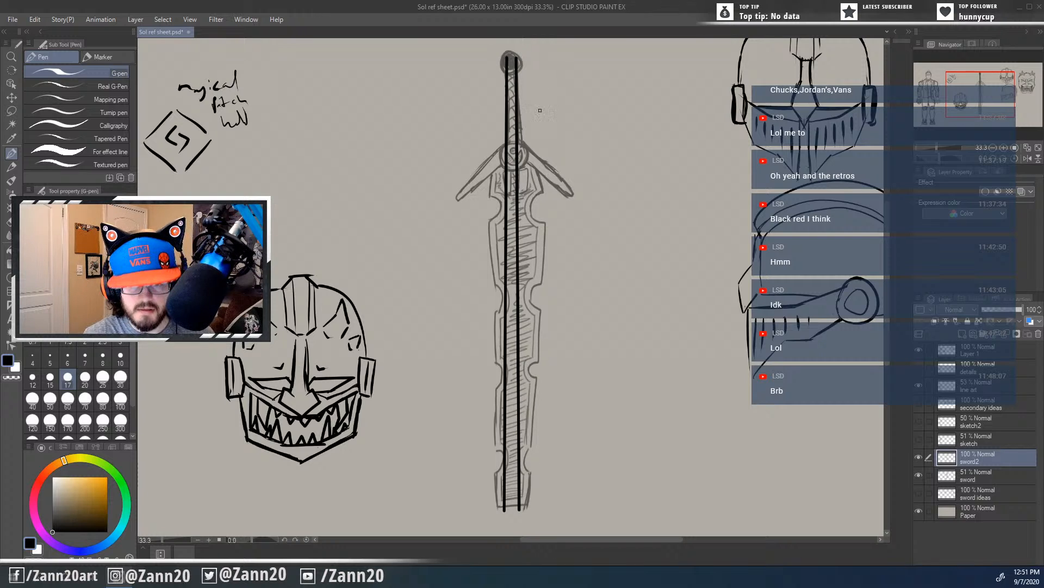
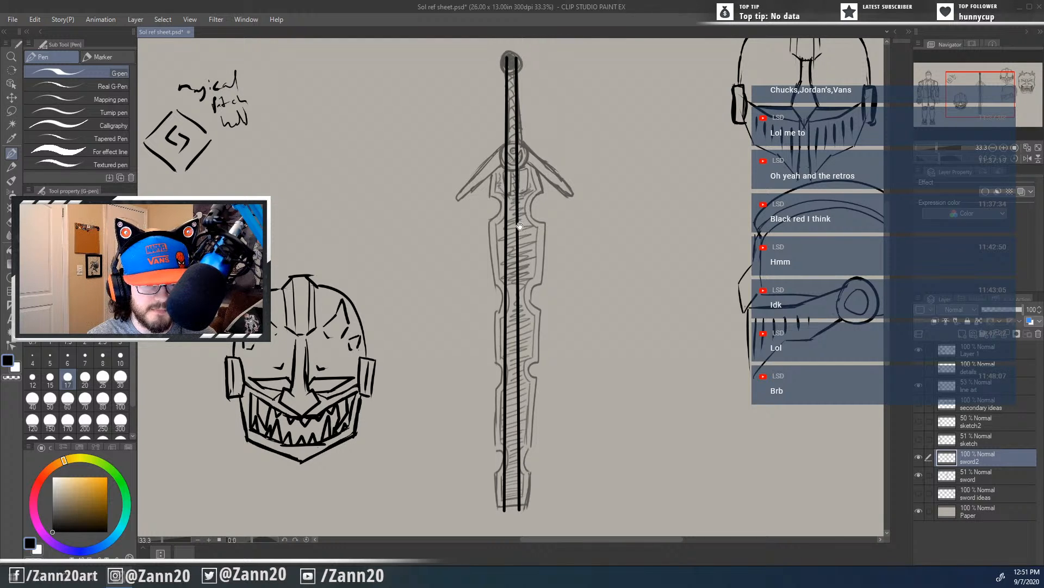
# Step: Outline the round pommel at the top of the sword's grip with a bold circle
pyautogui.scroll(3, 506, 163)
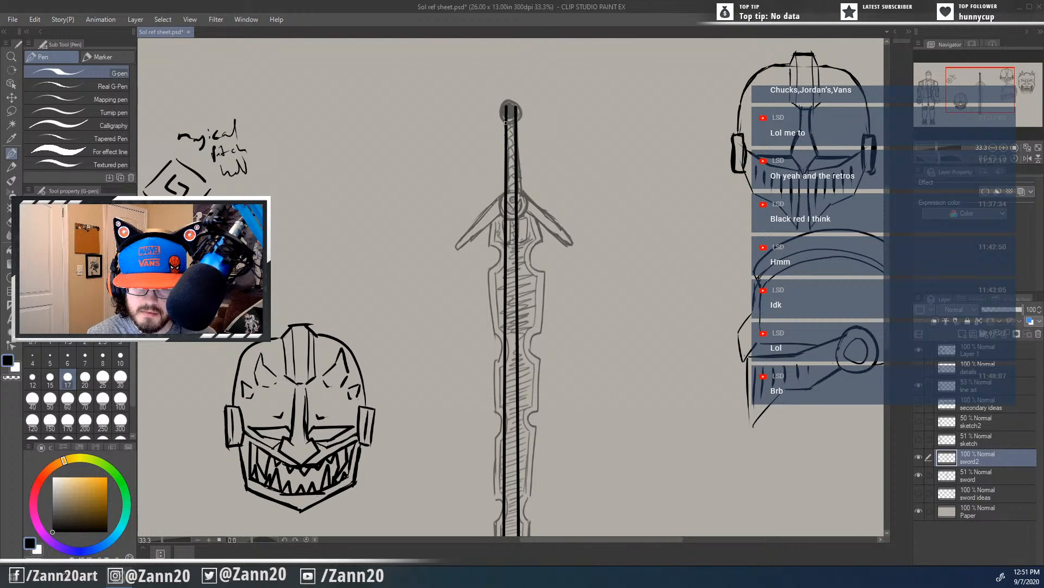
pyautogui.moveTo(506, 122)
pyautogui.mouseDown()
pyautogui.moveTo(497, 110)
pyautogui.moveTo(524, 105)
pyautogui.moveTo(515, 122)
pyautogui.moveTo(498, 115)
pyautogui.moveTo(523, 108)
pyautogui.moveTo(510, 99)
pyautogui.mouseUp()
pyautogui.hotkey('ctrl', 'z')
pyautogui.moveTo(557, 370); pyautogui.dragTo(559, 416)
pyautogui.moveTo(548, 218); pyautogui.dragTo(553, 259)
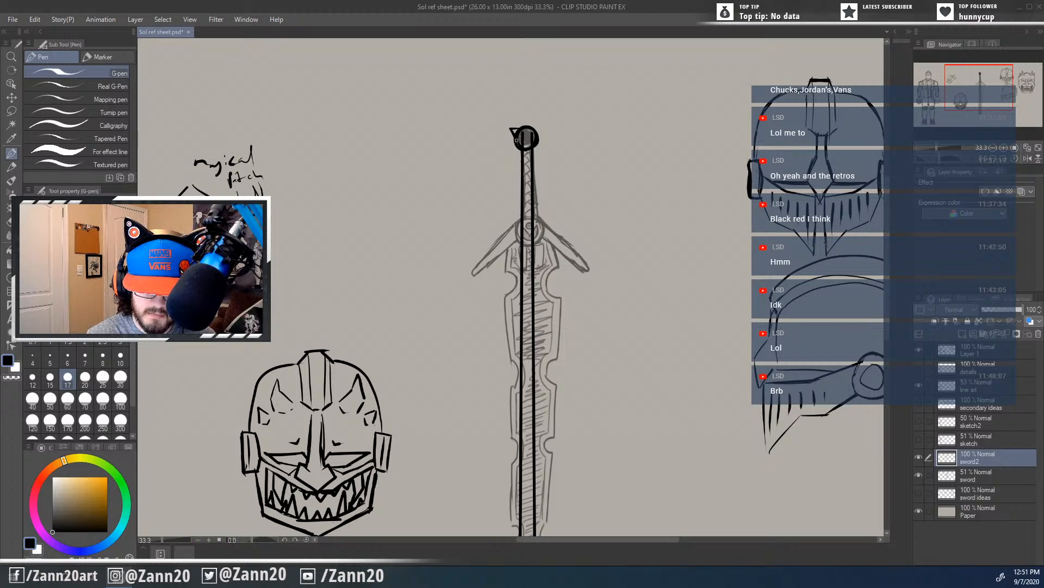
pyautogui.moveTo(532, 127)
pyautogui.mouseDown()
pyautogui.moveTo(544, 131)
pyautogui.moveTo(538, 140)
pyautogui.mouseUp()
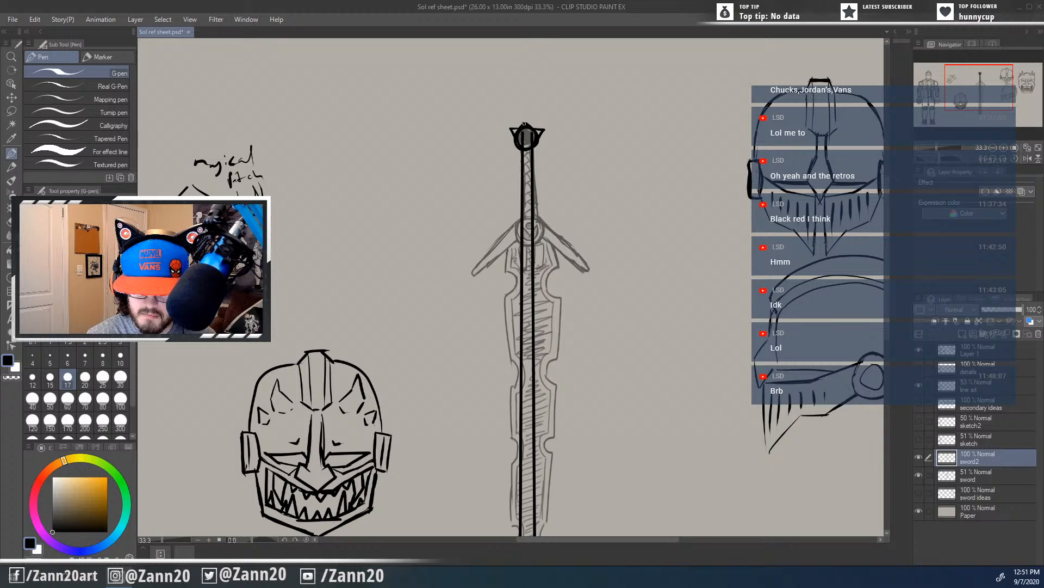
pyautogui.moveTo(514, 137); pyautogui.dragTo(512, 146)
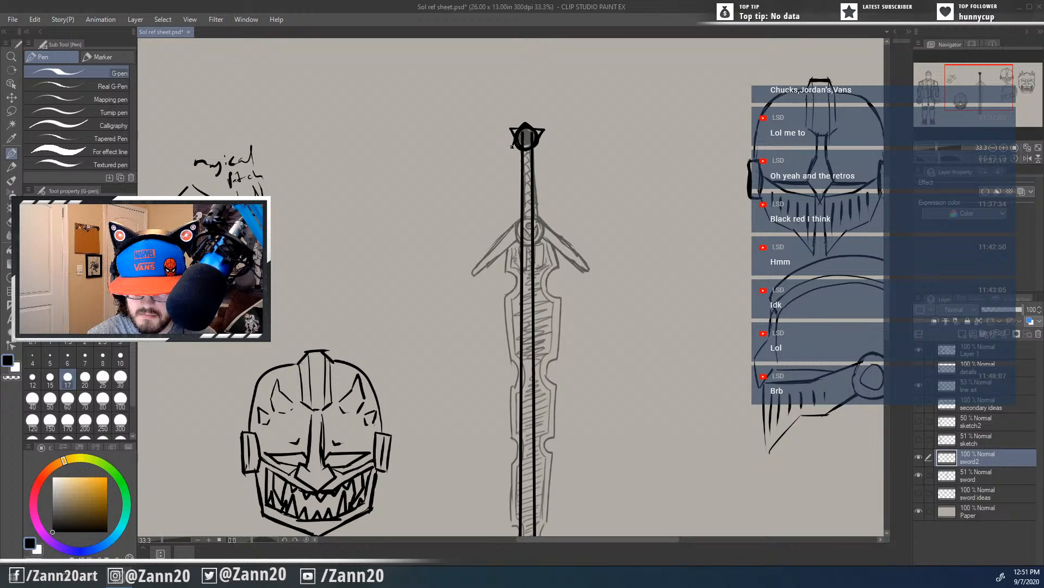
pyautogui.hotkey('ctrl', 'z')
pyautogui.hotkey('ctrl', 'z')
pyautogui.hotkey('ctrl', 'z')
pyautogui.hotkey('ctrl', 'z')
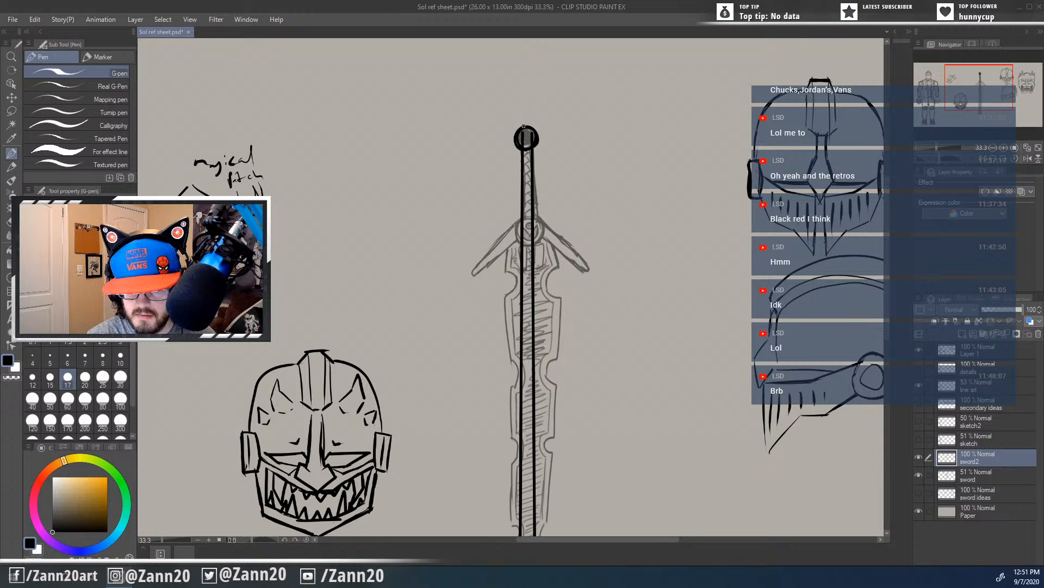
# Step: Draw a flat-topped cap with a pointed corner on each side across the top of the round pommel
pyautogui.moveTo(514, 129); pyautogui.dragTo(539, 125)
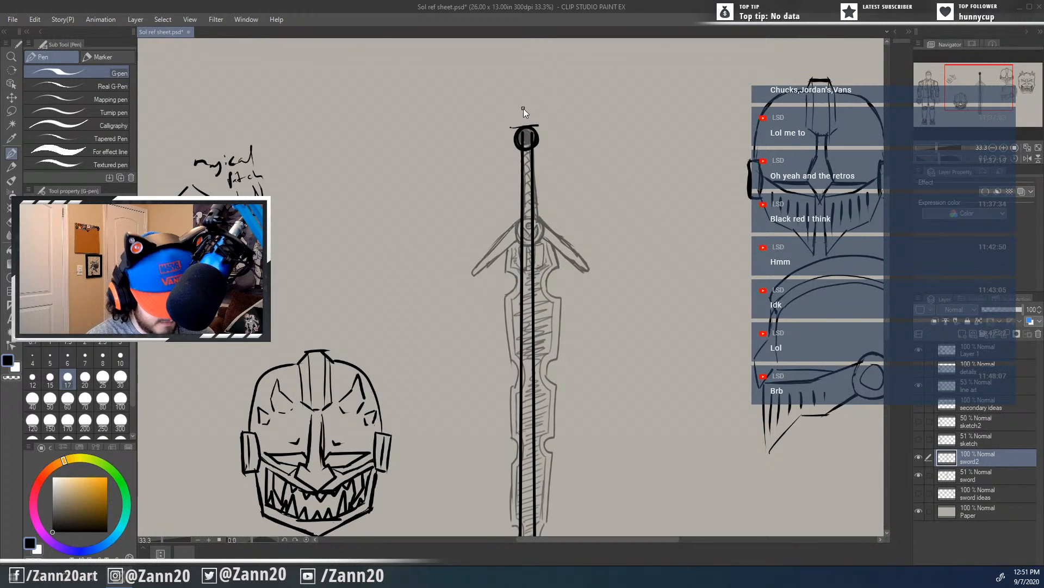
pyautogui.hotkey('ctrl', 'z')
pyautogui.moveTo(512, 127)
pyautogui.mouseDown()
pyautogui.moveTo(543, 126)
pyautogui.moveTo(537, 137)
pyautogui.moveTo(509, 129)
pyautogui.moveTo(525, 147)
pyautogui.moveTo(508, 129)
pyautogui.moveTo(545, 127)
pyautogui.moveTo(515, 136)
pyautogui.mouseUp()
pyautogui.hotkey('ctrl', 'z')
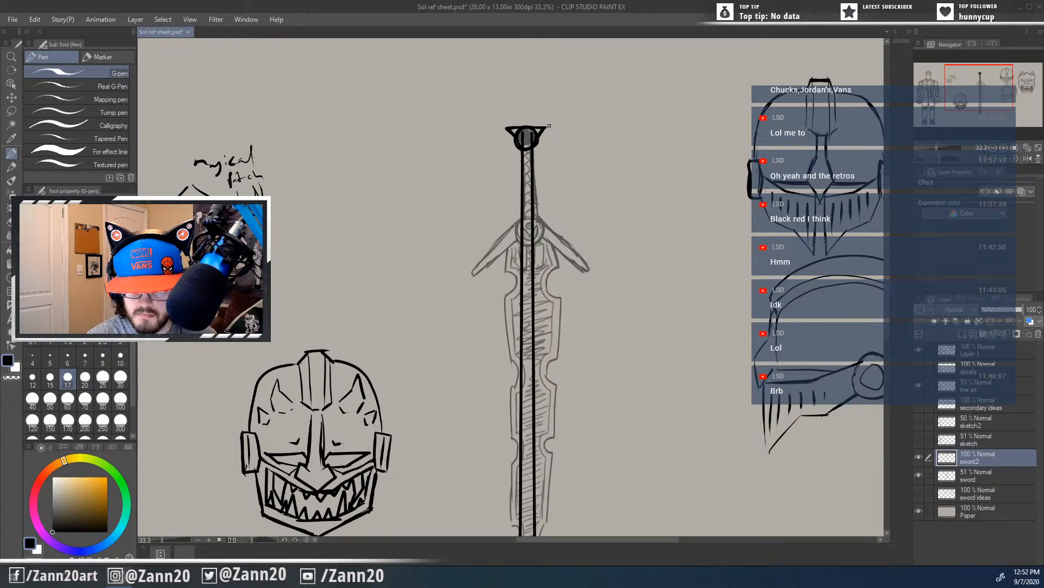
# Step: Erase the sharp outer tips of the pommel cap and draw a small raised piece at its top centre
pyautogui.moveTo(541, 192); pyautogui.dragTo(547, 167)
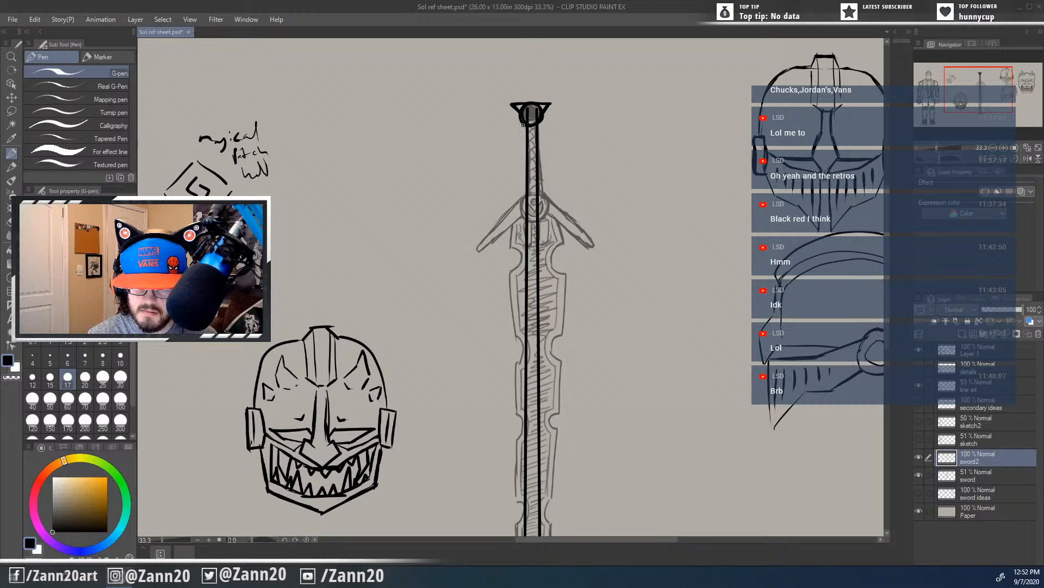
pyautogui.press('e')
pyautogui.moveTo(516, 92); pyautogui.dragTo(493, 133)
pyautogui.moveTo(550, 93); pyautogui.dragTo(553, 102)
pyautogui.press('p')
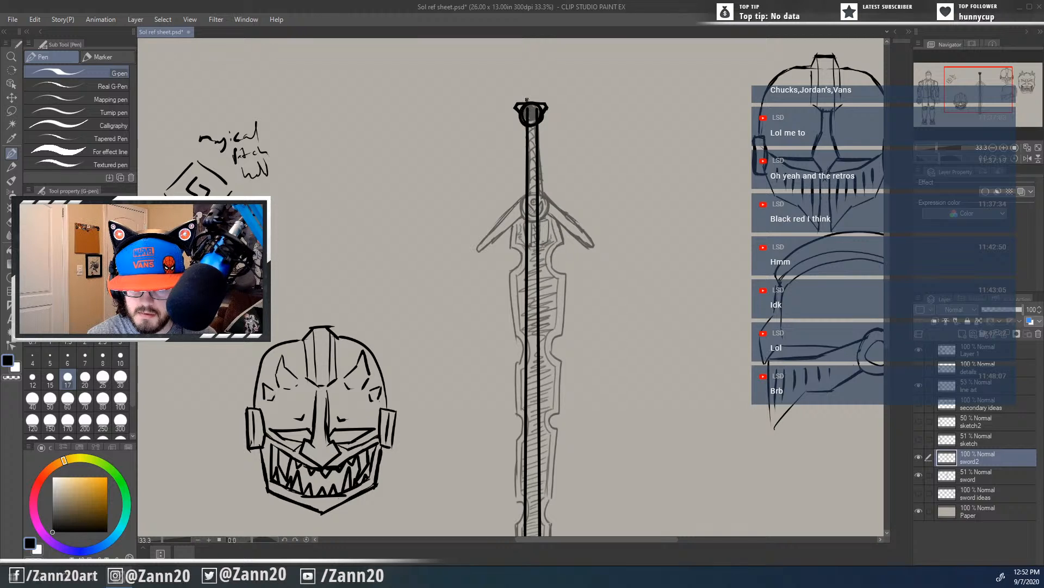
pyautogui.moveTo(526, 100)
pyautogui.mouseDown()
pyautogui.moveTo(537, 100)
pyautogui.moveTo(528, 100)
pyautogui.mouseUp()
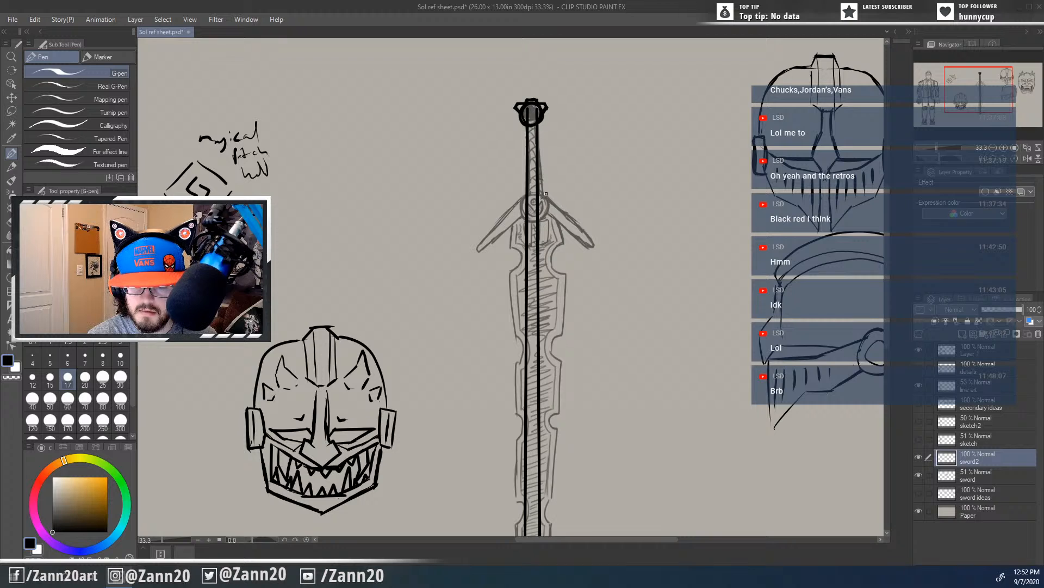
# Step: Clear the line work inside the pommel so the two long grip lines end at its lower edge
pyautogui.moveTo(545, 193); pyautogui.dragTo(522, 188)
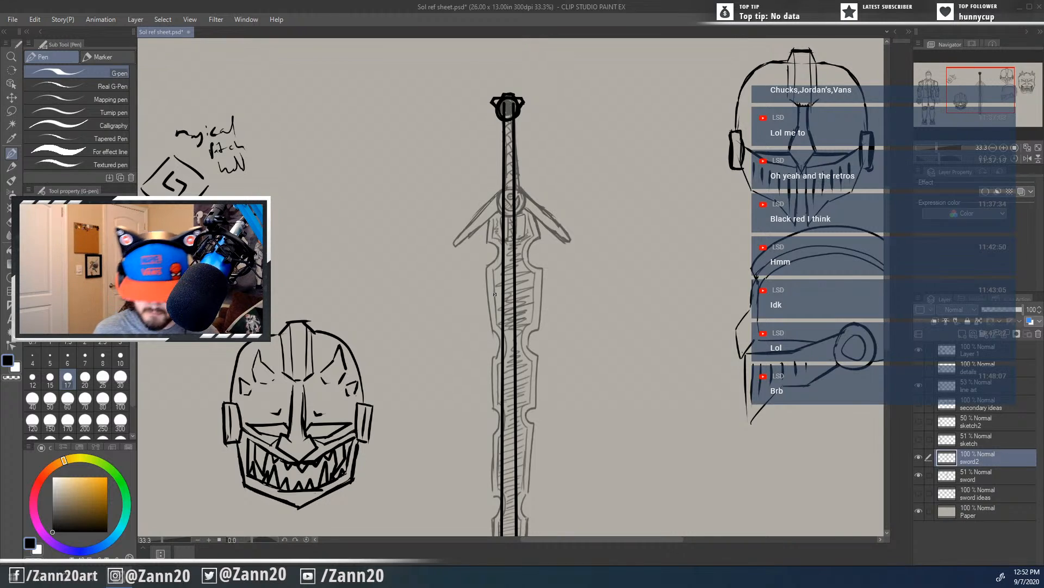
pyautogui.moveTo(588, 284)
pyautogui.mouseDown()
pyautogui.moveTo(573, 311)
pyautogui.moveTo(583, 342)
pyautogui.mouseUp()
pyautogui.hotkey('ctrl', 'z')
pyautogui.moveTo(535, 200); pyautogui.dragTo(539, 166)
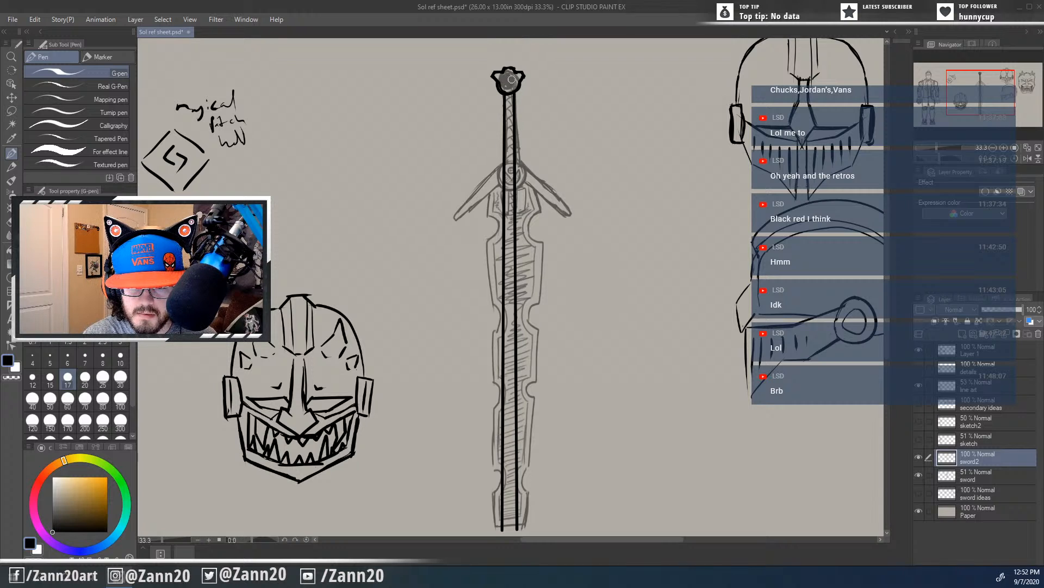
pyautogui.moveTo(543, 333)
pyautogui.mouseDown()
pyautogui.moveTo(535, 358)
pyautogui.moveTo(541, 374)
pyautogui.moveTo(550, 369)
pyautogui.mouseUp()
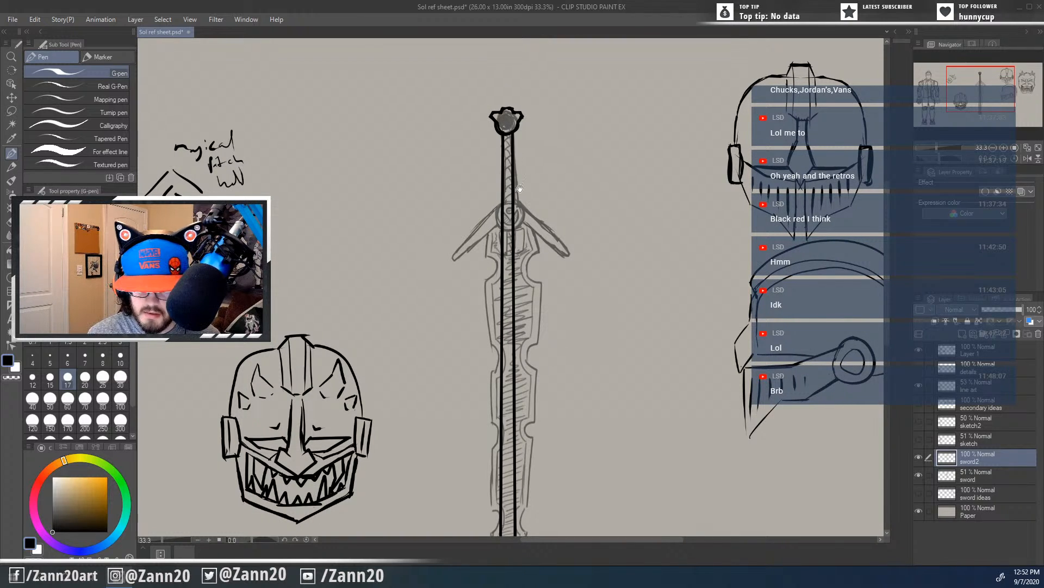
pyautogui.moveTo(518, 212); pyautogui.dragTo(522, 173)
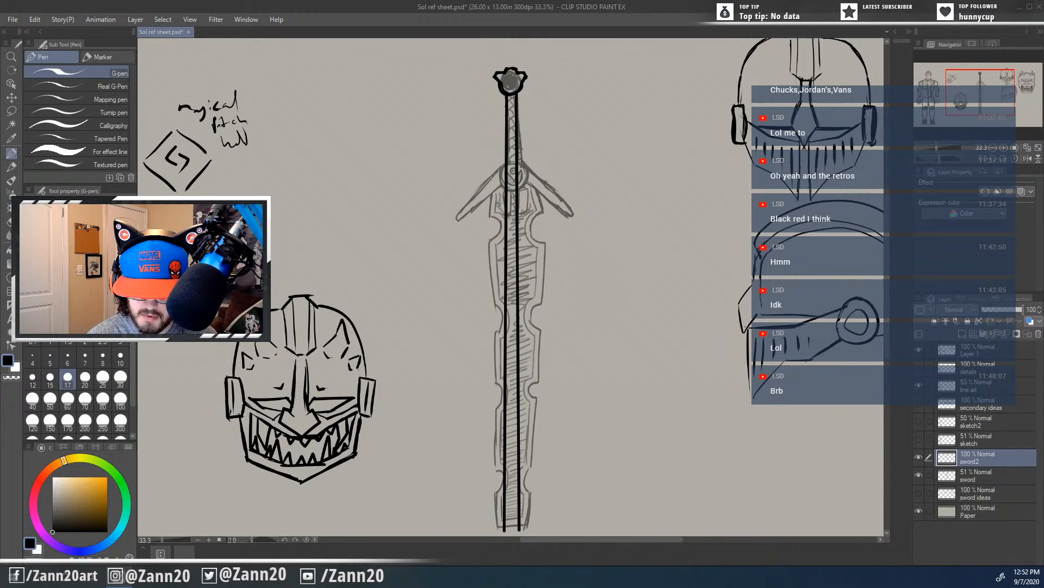
pyautogui.moveTo(519, 160)
pyautogui.mouseDown()
pyautogui.moveTo(528, 184)
pyautogui.moveTo(512, 189)
pyautogui.mouseUp()
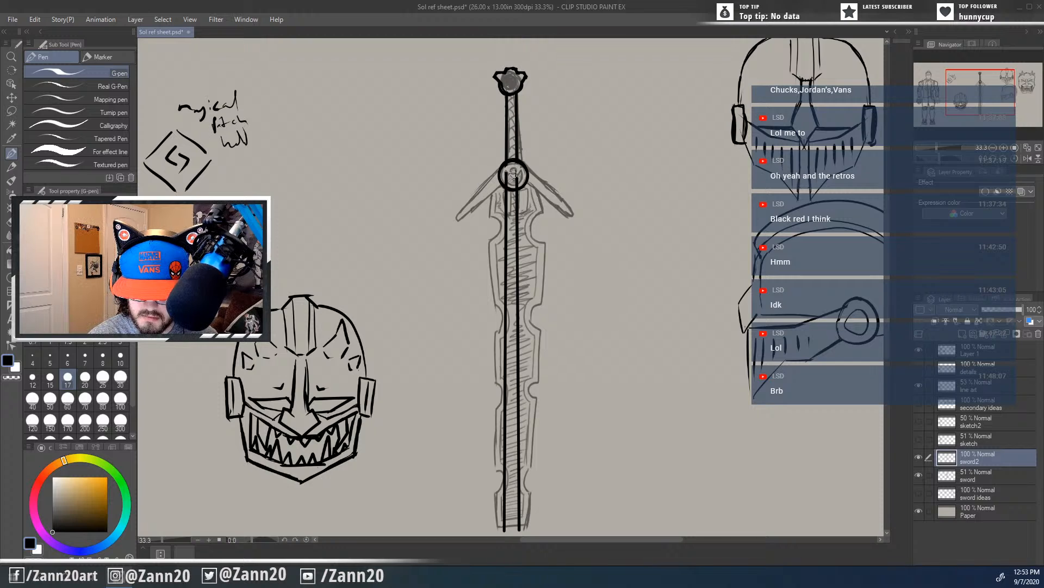
pyautogui.hotkey('ctrl', 'z')
pyautogui.hotkey('ctrl', 'z')
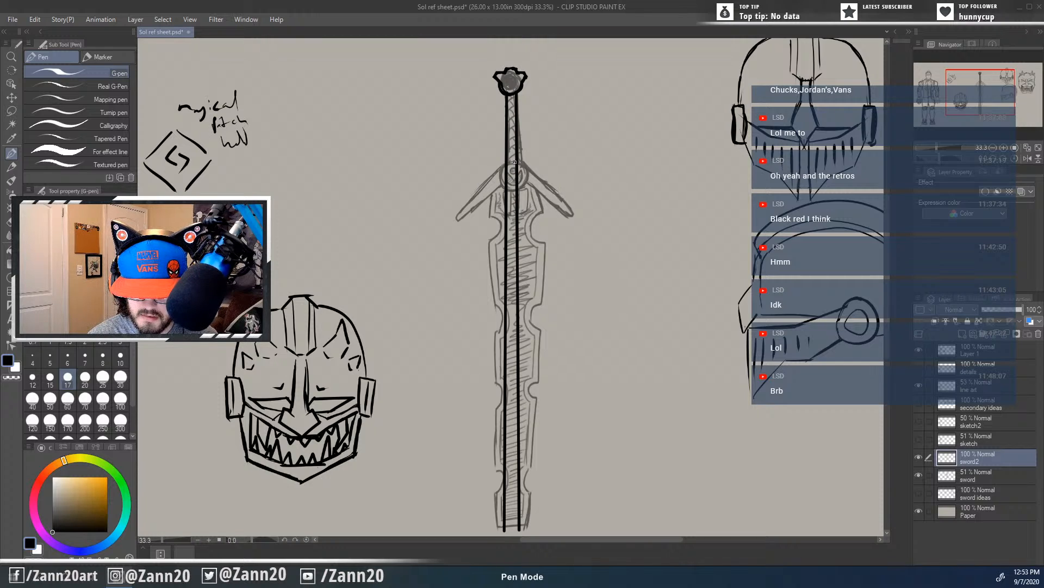
pyautogui.moveTo(515, 161)
pyautogui.mouseDown()
pyautogui.moveTo(505, 189)
pyautogui.moveTo(525, 170)
pyautogui.moveTo(525, 179)
pyautogui.moveTo(497, 167)
pyautogui.moveTo(521, 188)
pyautogui.moveTo(498, 165)
pyautogui.moveTo(526, 172)
pyautogui.moveTo(509, 192)
pyautogui.moveTo(512, 162)
pyautogui.moveTo(502, 184)
pyautogui.moveTo(526, 181)
pyautogui.mouseUp()
pyautogui.hotkey('ctrl', 'z')
pyautogui.hotkey('ctrl', 'z')
pyautogui.hotkey('ctrl', 'z')
pyautogui.hotkey('ctrl', 'z')
pyautogui.hotkey('ctrl', 'z')
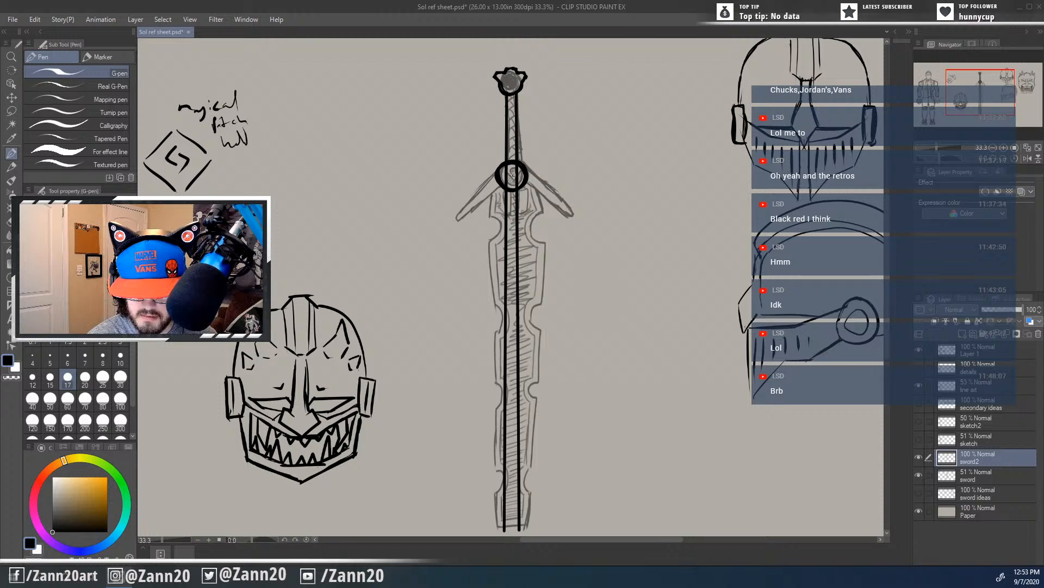
pyautogui.hotkey('ctrl', 'z')
pyautogui.moveTo(499, 173)
pyautogui.mouseDown()
pyautogui.moveTo(523, 182)
pyautogui.moveTo(506, 163)
pyautogui.mouseUp()
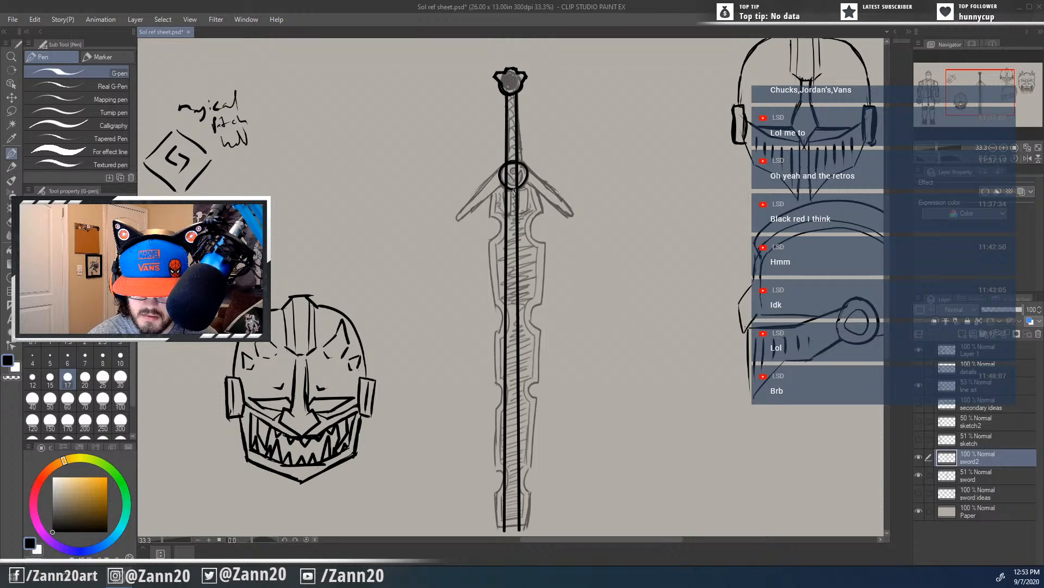
pyautogui.hotkey('ctrl', 'z')
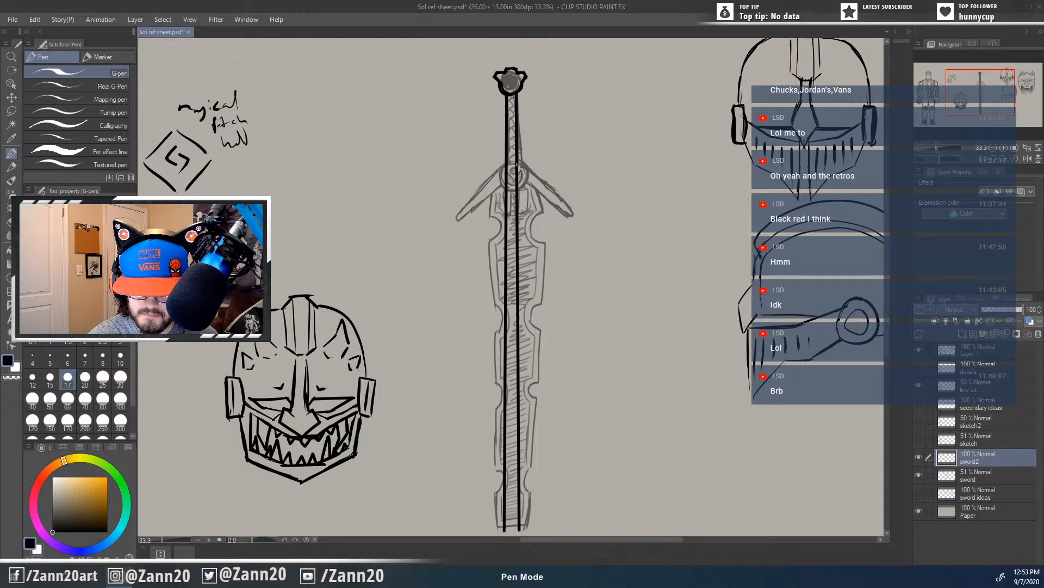
# Step: Draw a bold circle around the round emblem where the grip meets the crossguard and erase the dark lines inside it
pyautogui.moveTo(519, 162)
pyautogui.mouseDown()
pyautogui.moveTo(509, 191)
pyautogui.moveTo(516, 161)
pyautogui.moveTo(515, 190)
pyautogui.moveTo(497, 172)
pyautogui.moveTo(523, 177)
pyautogui.mouseUp()
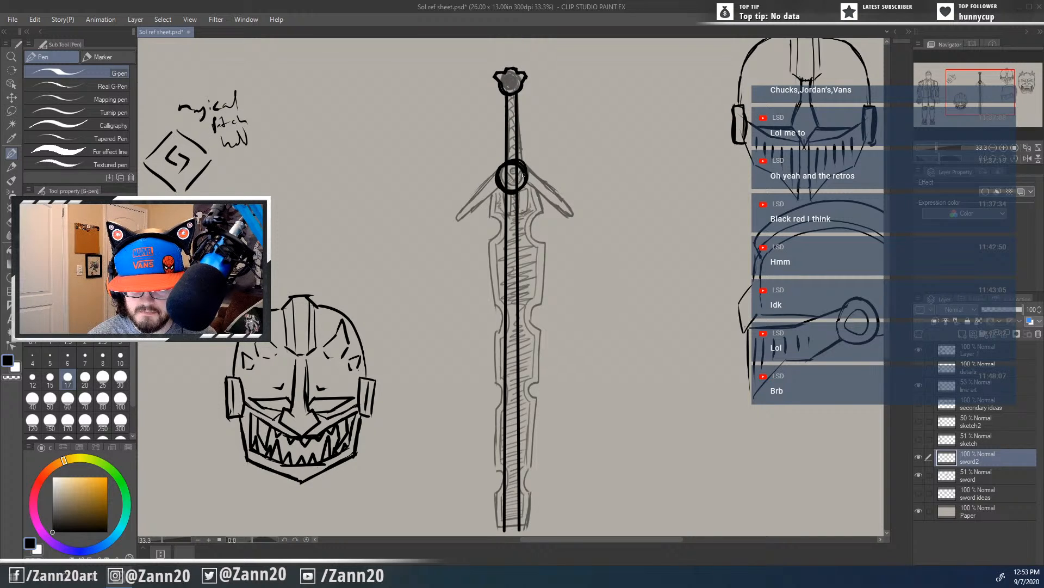
pyautogui.press('e')
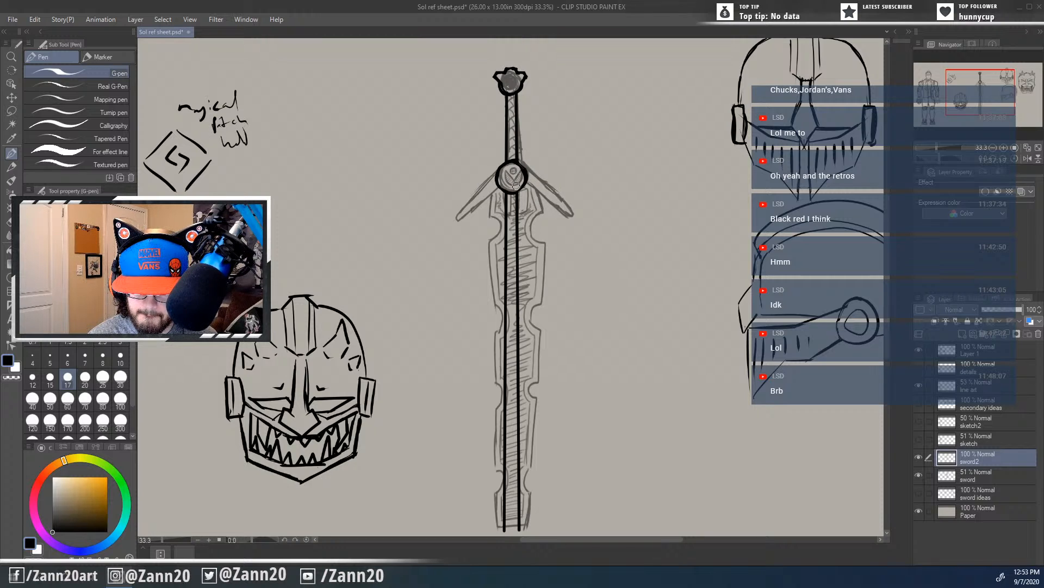
pyautogui.press('p')
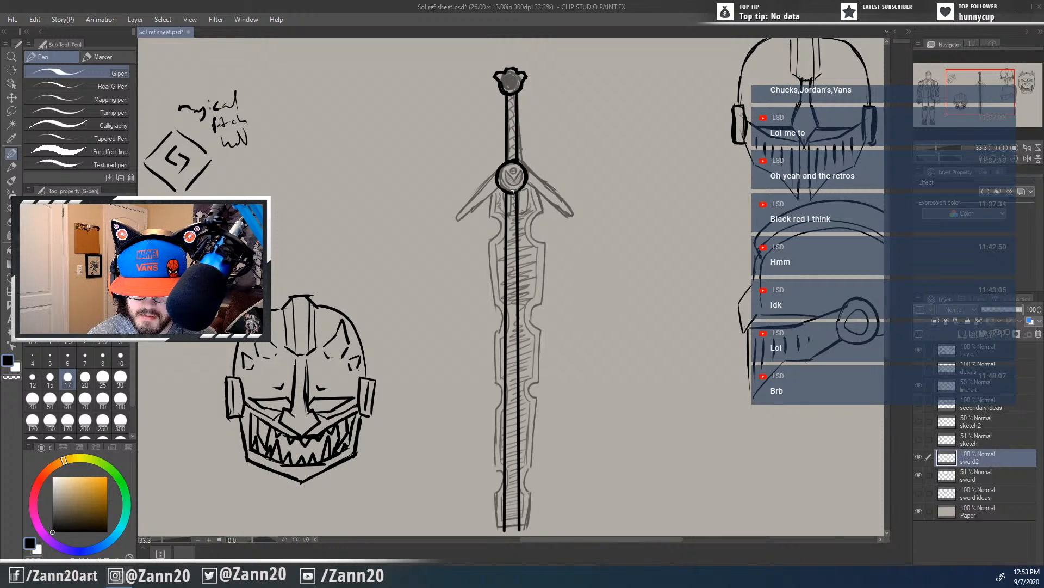
# Step: Outline the left arm of the crossguard as a bent, pointed shape angling down from the central circle
pyautogui.scroll(-1, 504, 297)
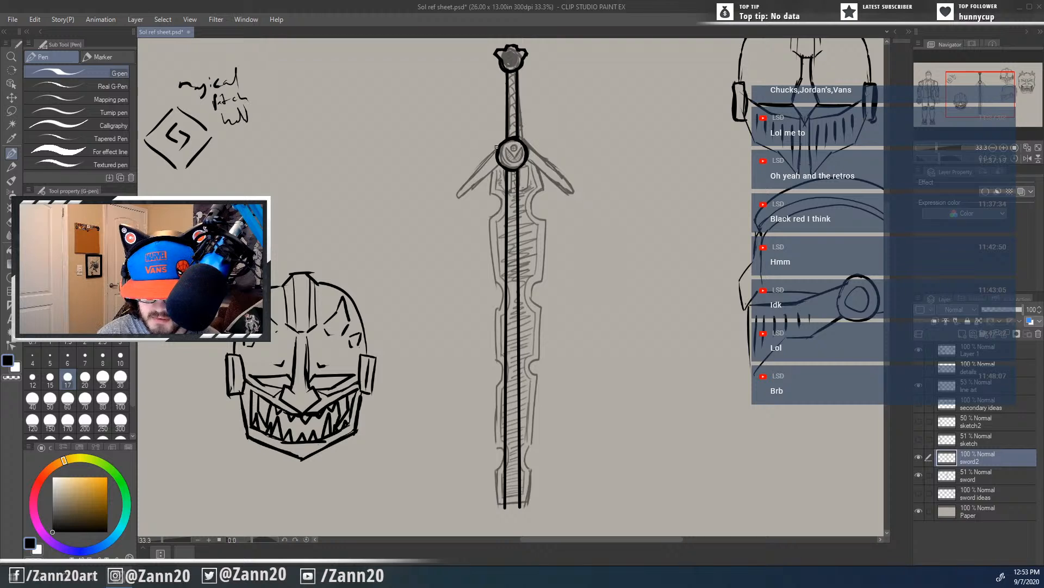
pyautogui.moveTo(498, 146)
pyautogui.mouseDown()
pyautogui.moveTo(471, 169)
pyautogui.moveTo(458, 199)
pyautogui.moveTo(477, 180)
pyautogui.mouseUp()
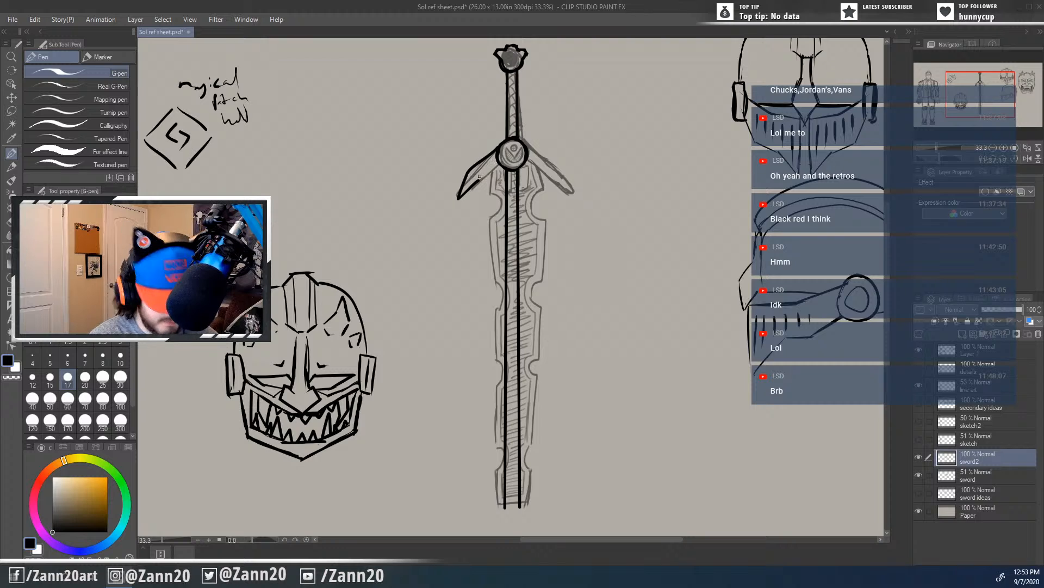
pyautogui.hotkey('ctrl', 'z')
pyautogui.moveTo(498, 163)
pyautogui.mouseDown()
pyautogui.moveTo(456, 202)
pyautogui.moveTo(465, 168)
pyautogui.moveTo(499, 150)
pyautogui.moveTo(465, 168)
pyautogui.moveTo(456, 203)
pyautogui.mouseUp()
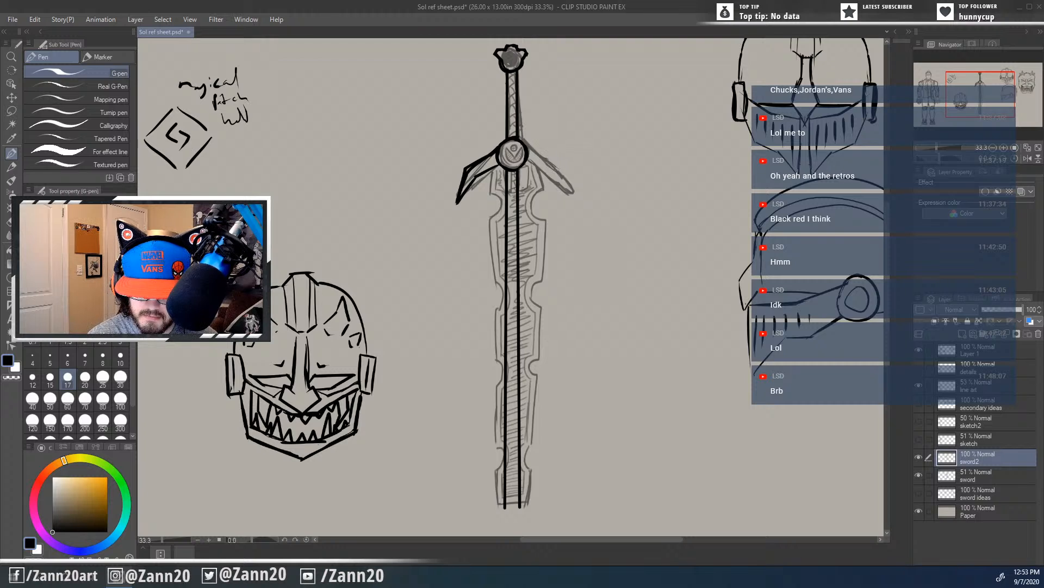
pyautogui.moveTo(526, 145)
pyautogui.mouseDown()
pyautogui.moveTo(556, 160)
pyautogui.moveTo(567, 189)
pyautogui.moveTo(545, 164)
pyautogui.moveTo(565, 195)
pyautogui.moveTo(555, 159)
pyautogui.mouseUp()
pyautogui.hotkey('ctrl', 'z')
pyautogui.hotkey('ctrl', 'z')
pyautogui.moveTo(532, 276); pyautogui.dragTo(557, 266)
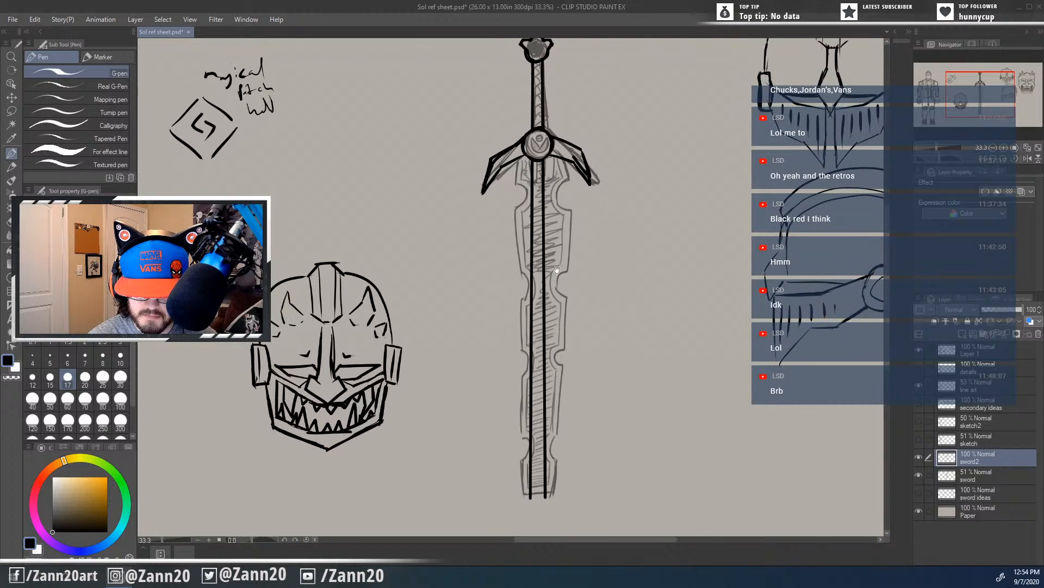
pyautogui.moveTo(580, 155)
pyautogui.mouseDown()
pyautogui.moveTo(582, 180)
pyautogui.moveTo(576, 144)
pyautogui.moveTo(558, 135)
pyautogui.moveTo(555, 156)
pyautogui.mouseUp()
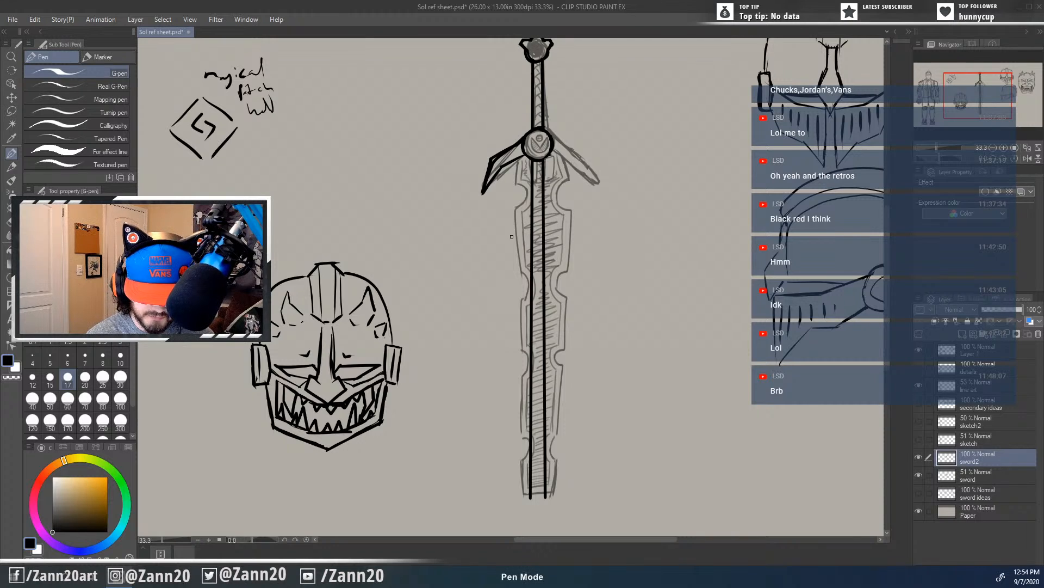
# Step: Copy the left crossguard arm, flip the copy horizontally and place it on the right side of the central circle
pyautogui.press('m')
pyautogui.moveTo(526, 124)
pyautogui.mouseDown()
pyautogui.moveTo(519, 172)
pyautogui.moveTo(470, 191)
pyautogui.moveTo(526, 111)
pyautogui.mouseUp()
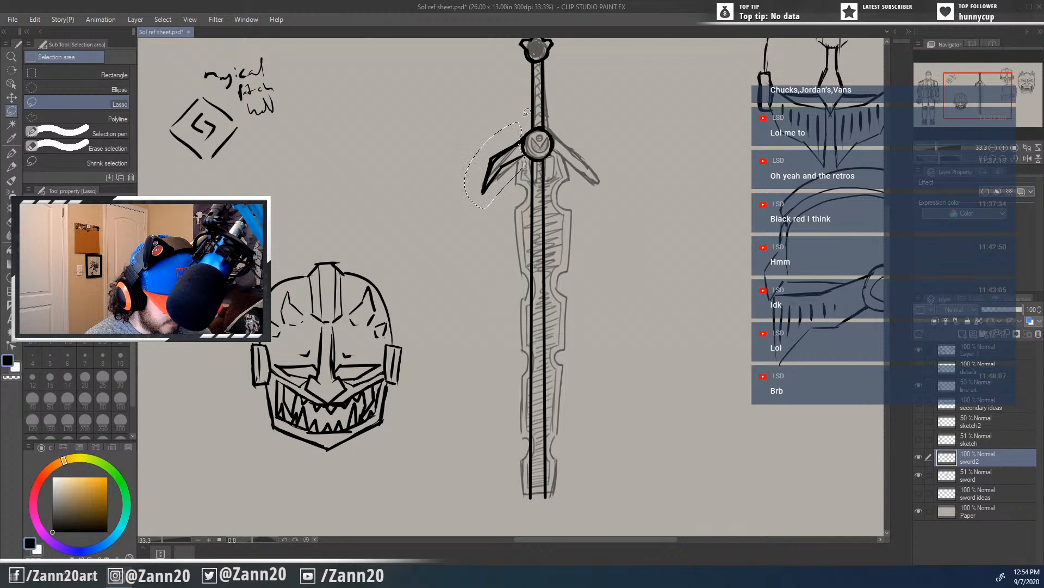
pyautogui.hotkey('ctrl', 'c')
pyautogui.hotkey('ctrl', 'v')
pyautogui.hotkey('ctrl', 't')
pyautogui.press('h')
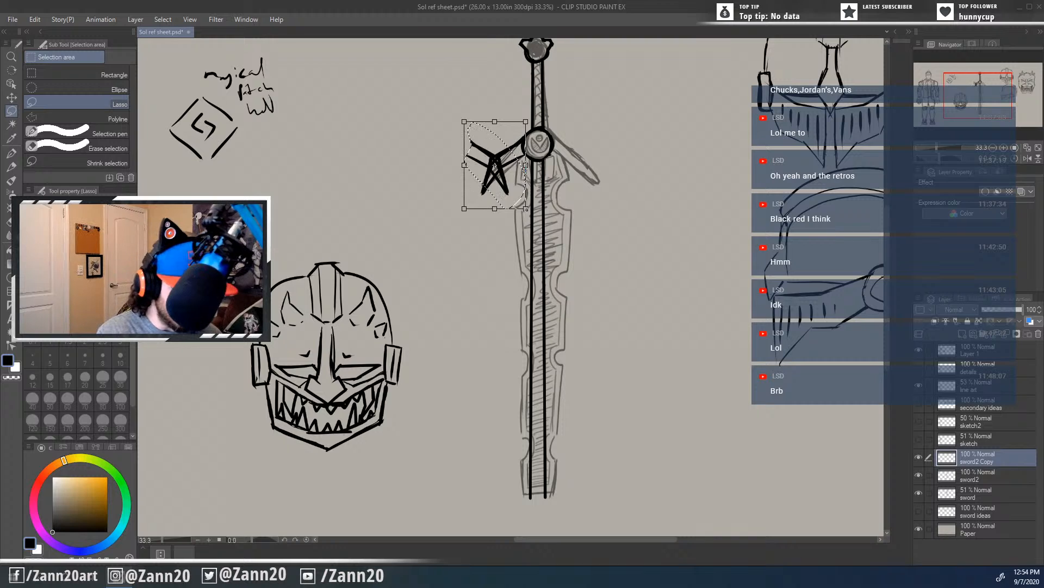
pyautogui.moveTo(525, 169); pyautogui.dragTo(586, 170)
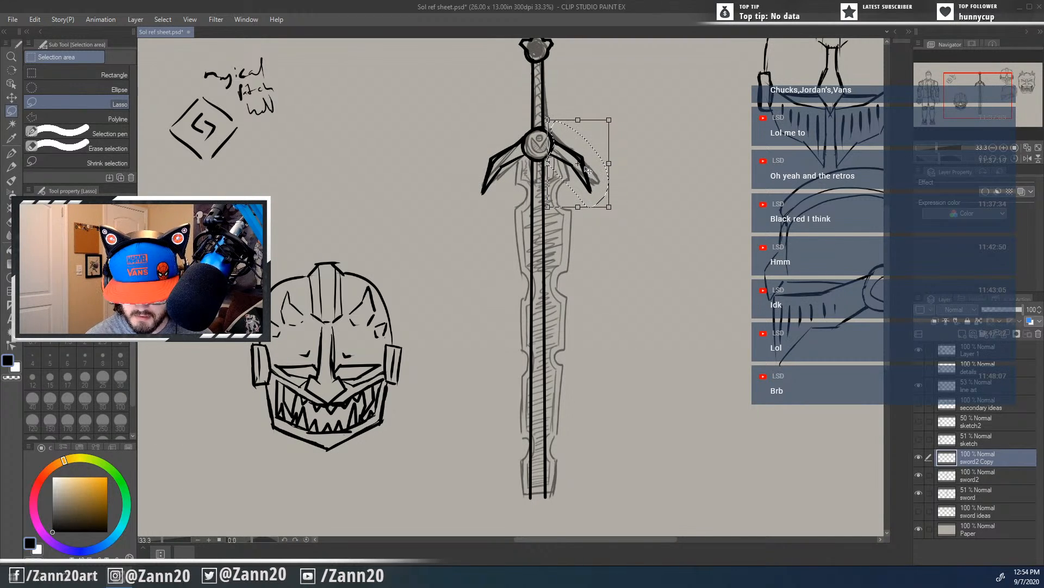
pyautogui.press('Return')
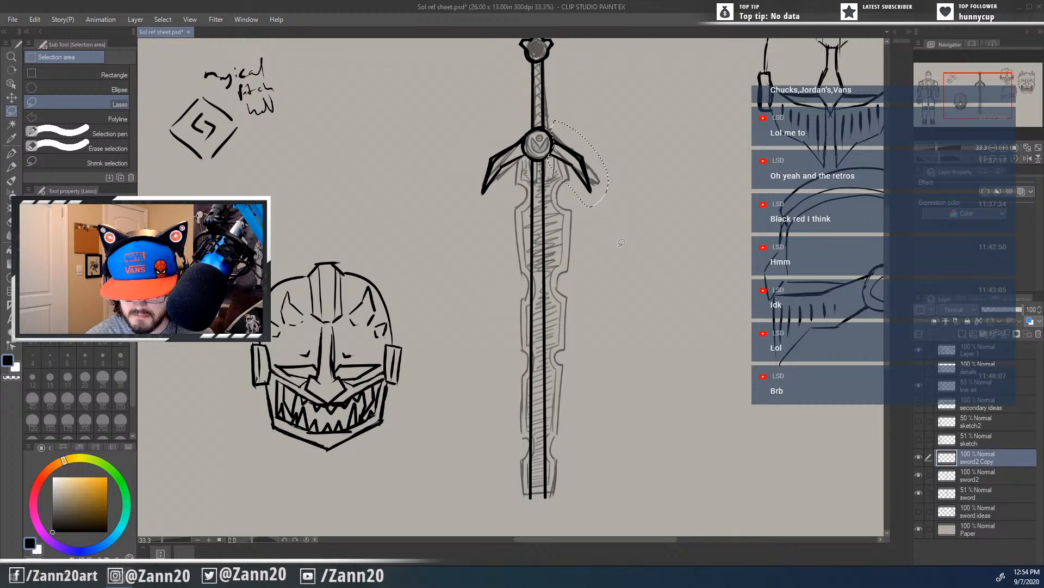
pyautogui.hotkey('ctrl', 'd')
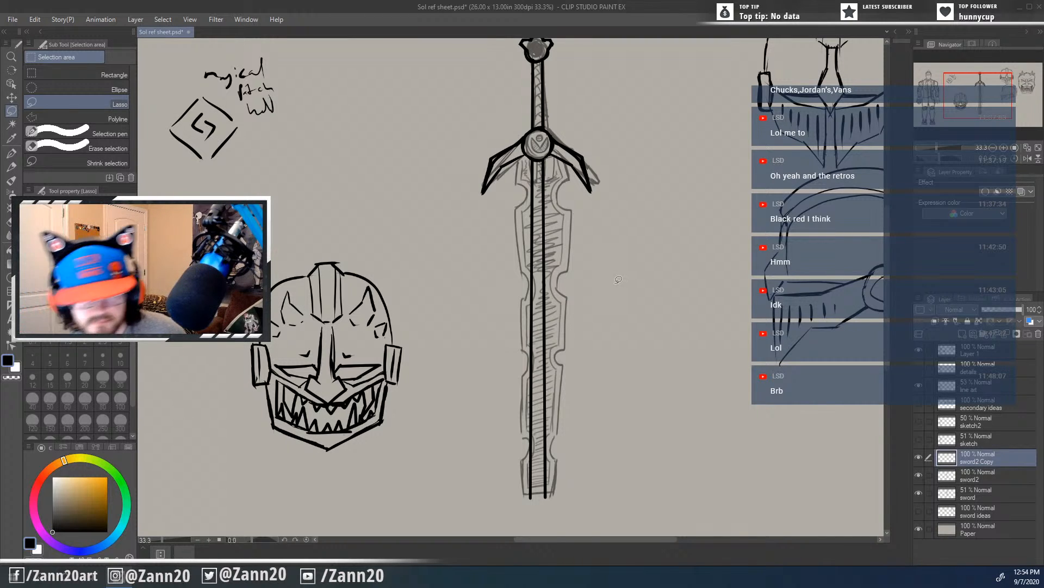
# Step: Merge the sword2 Copy layer with the sword2 layer
pyautogui.moveTo(578, 368); pyautogui.dragTo(566, 323)
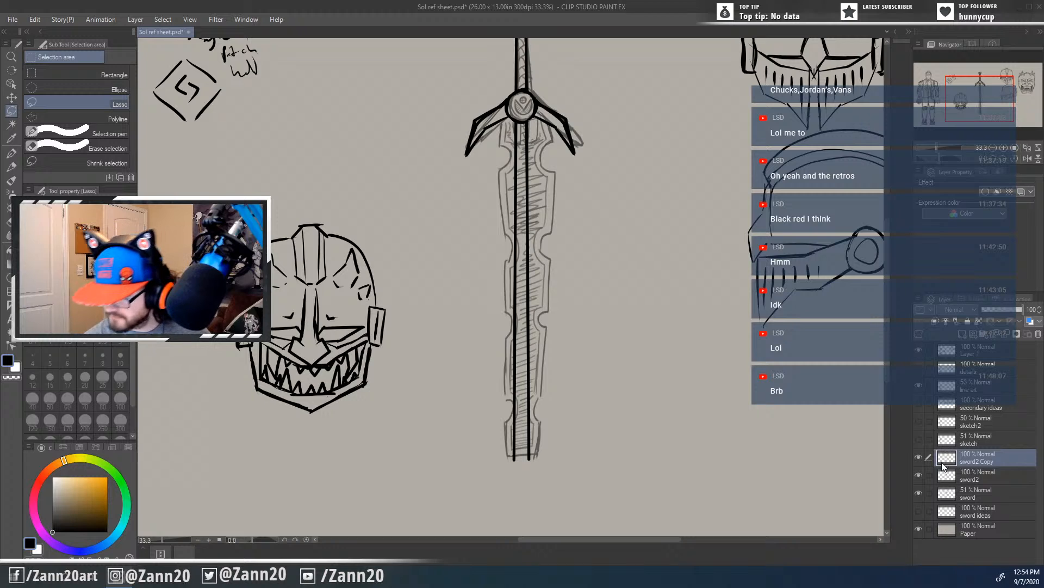
pyautogui.keyDown('shift'); pyautogui.click(947, 480); pyautogui.keyUp('shift')
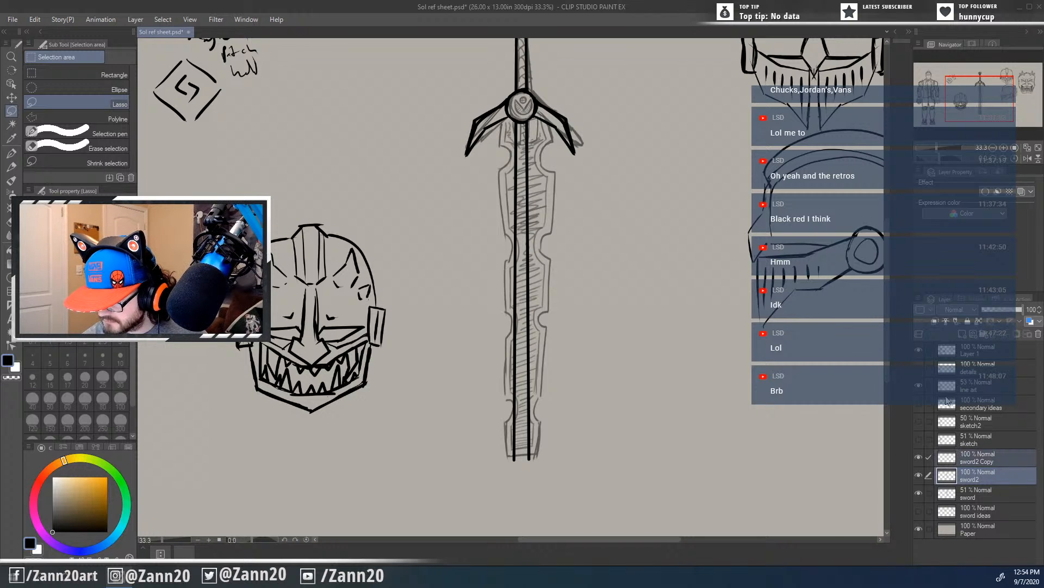
pyautogui.click(920, 299)
pyautogui.click(830, 404)
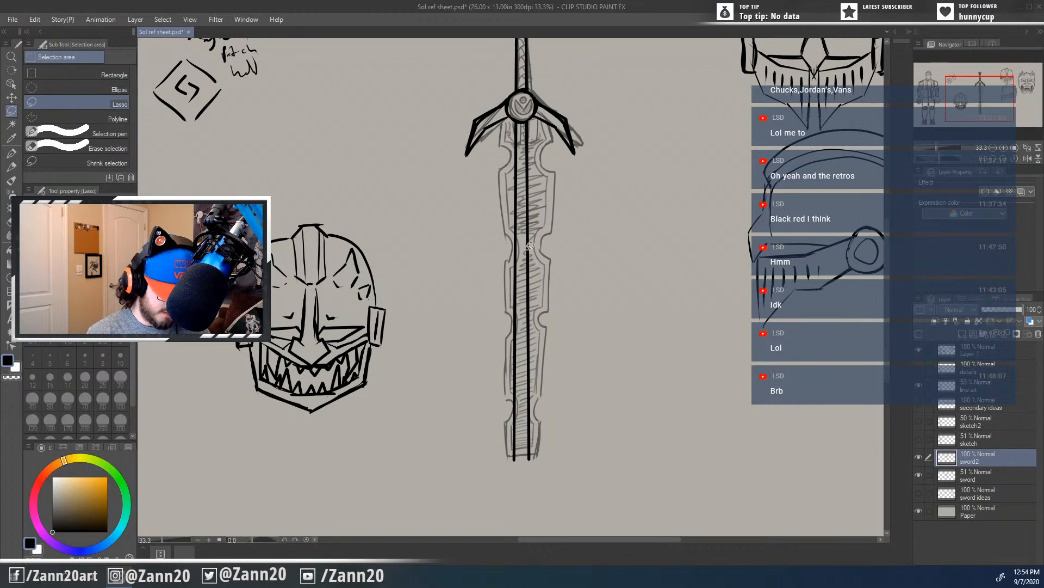
# Step: Outline both sides of the blade with notched edges below the guard and close its lower end with a straight line
pyautogui.press('p')
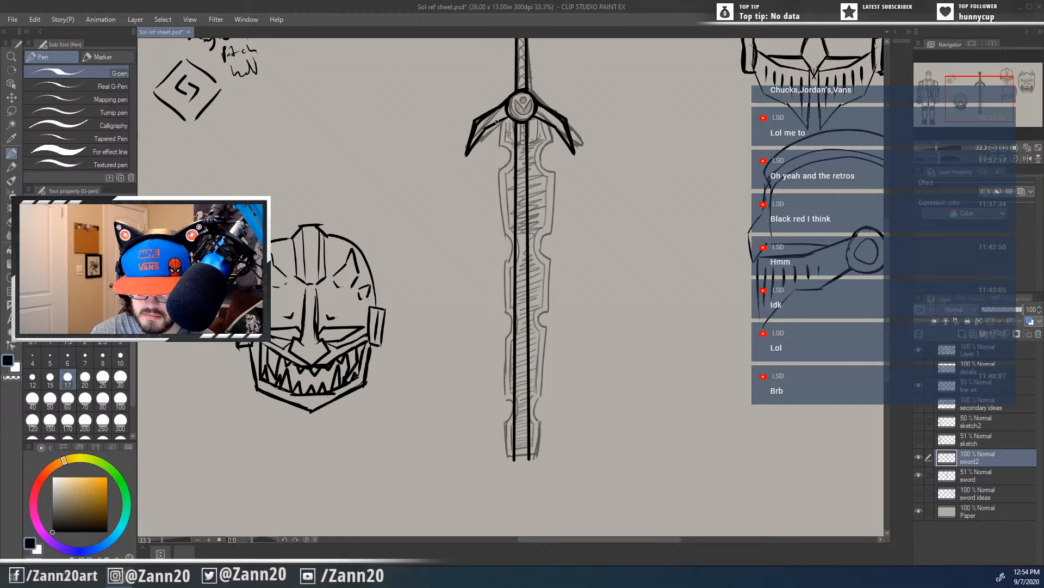
pyautogui.moveTo(496, 122); pyautogui.dragTo(495, 151)
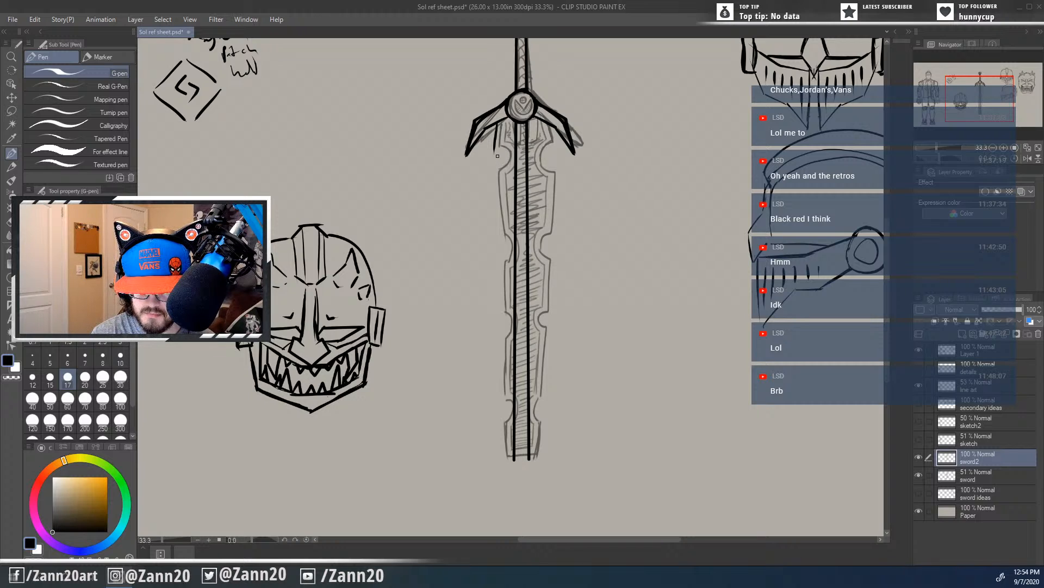
pyautogui.moveTo(493, 150)
pyautogui.mouseDown()
pyautogui.moveTo(501, 171)
pyautogui.moveTo(499, 152)
pyautogui.moveTo(507, 155)
pyautogui.moveTo(504, 177)
pyautogui.moveTo(493, 176)
pyautogui.moveTo(501, 234)
pyautogui.mouseUp()
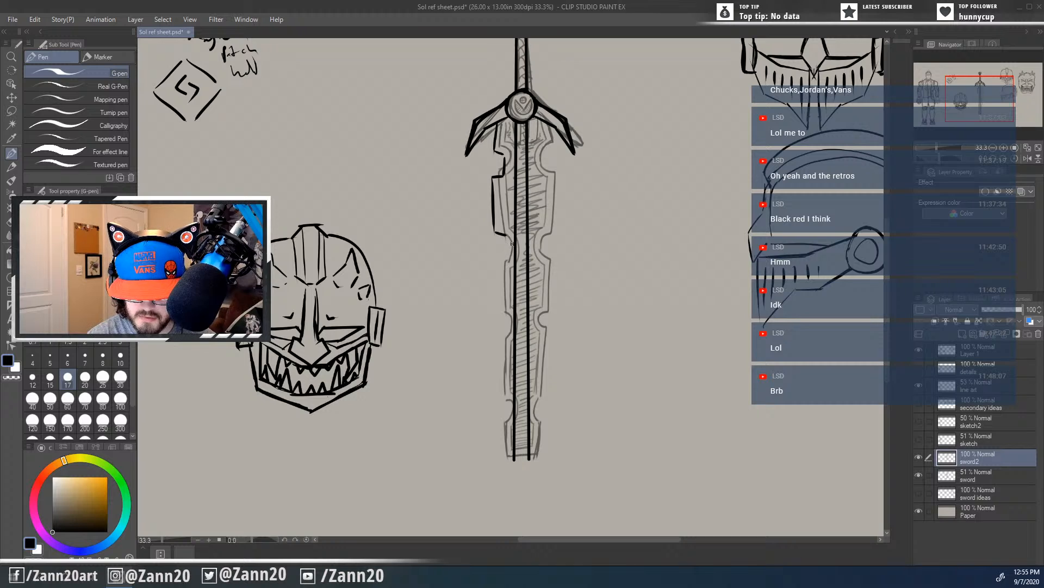
pyautogui.moveTo(492, 179); pyautogui.dragTo(500, 263)
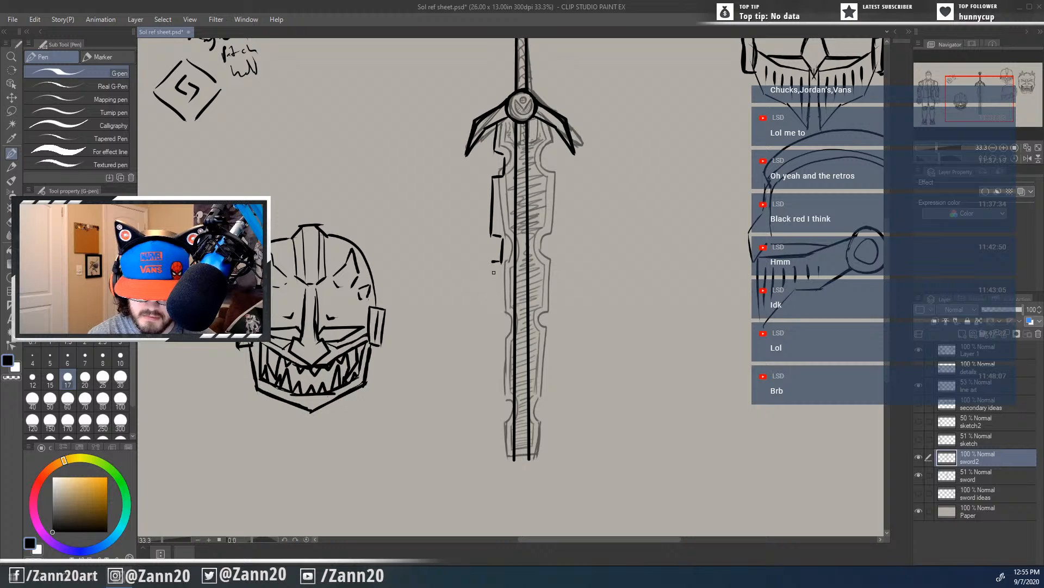
pyautogui.moveTo(492, 263)
pyautogui.mouseDown()
pyautogui.moveTo(493, 318)
pyautogui.moveTo(504, 315)
pyautogui.moveTo(505, 402)
pyautogui.moveTo(495, 418)
pyautogui.moveTo(505, 465)
pyautogui.moveTo(549, 458)
pyautogui.mouseUp()
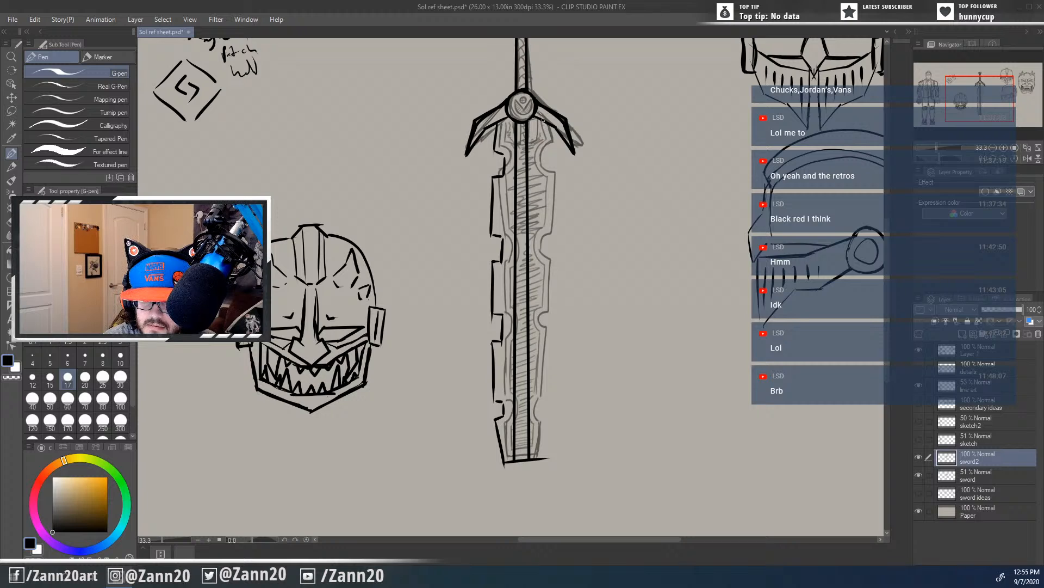
pyautogui.moveTo(543, 120); pyautogui.dragTo(556, 176)
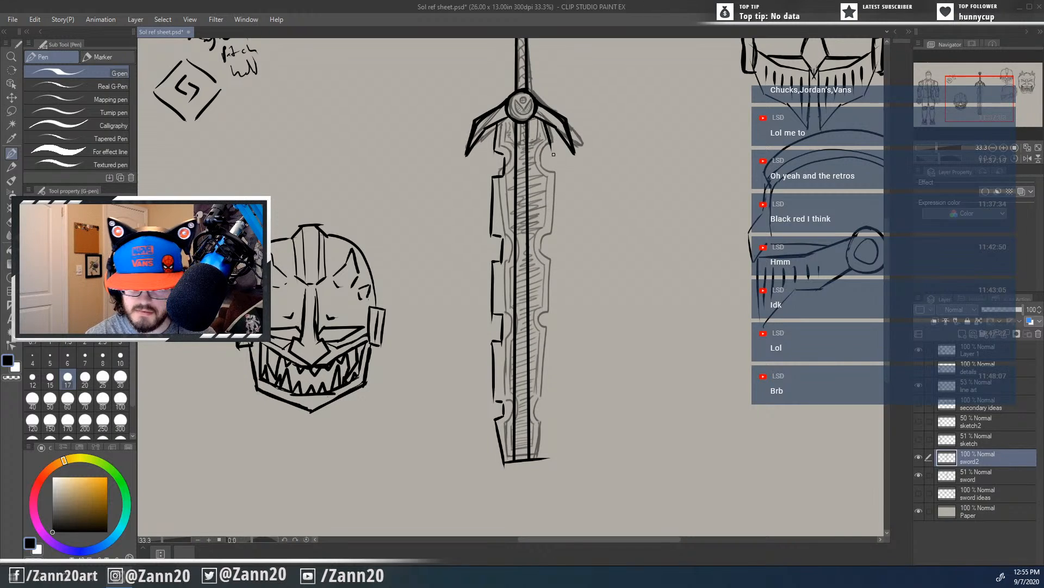
pyautogui.moveTo(547, 134)
pyautogui.mouseDown()
pyautogui.moveTo(554, 233)
pyautogui.moveTo(542, 239)
pyautogui.moveTo(548, 309)
pyautogui.moveTo(538, 319)
pyautogui.moveTo(551, 335)
pyautogui.moveTo(539, 459)
pyautogui.mouseUp()
# Step: Redraw the square notches along the blade's left edge as rounded cut-outs and erase the leftover square lines
pyautogui.moveTo(620, 460)
pyautogui.mouseDown()
pyautogui.moveTo(634, 452)
pyautogui.moveTo(634, 466)
pyautogui.moveTo(654, 405)
pyautogui.mouseUp()
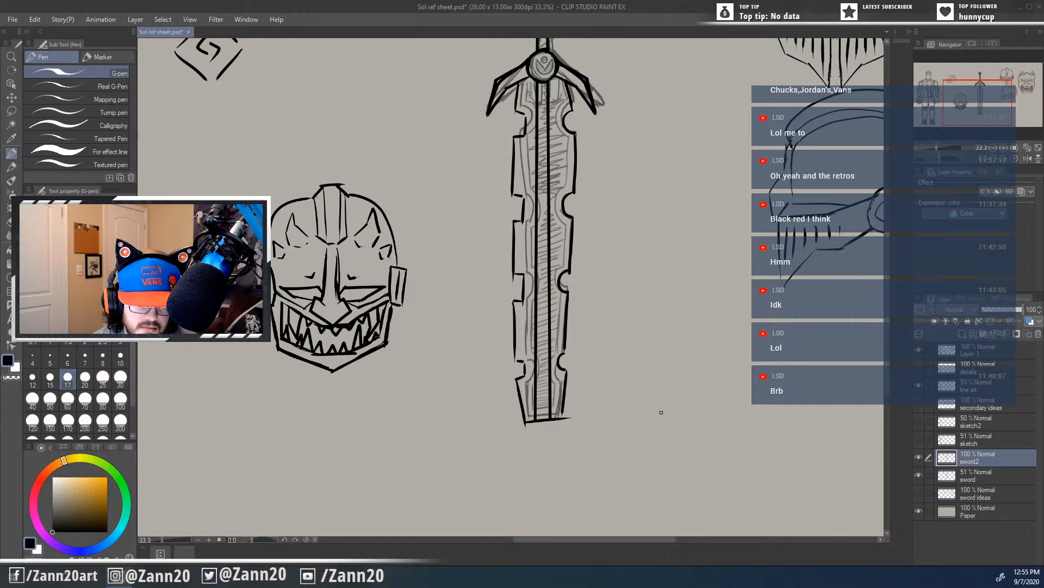
pyautogui.moveTo(423, 291); pyautogui.dragTo(524, 381)
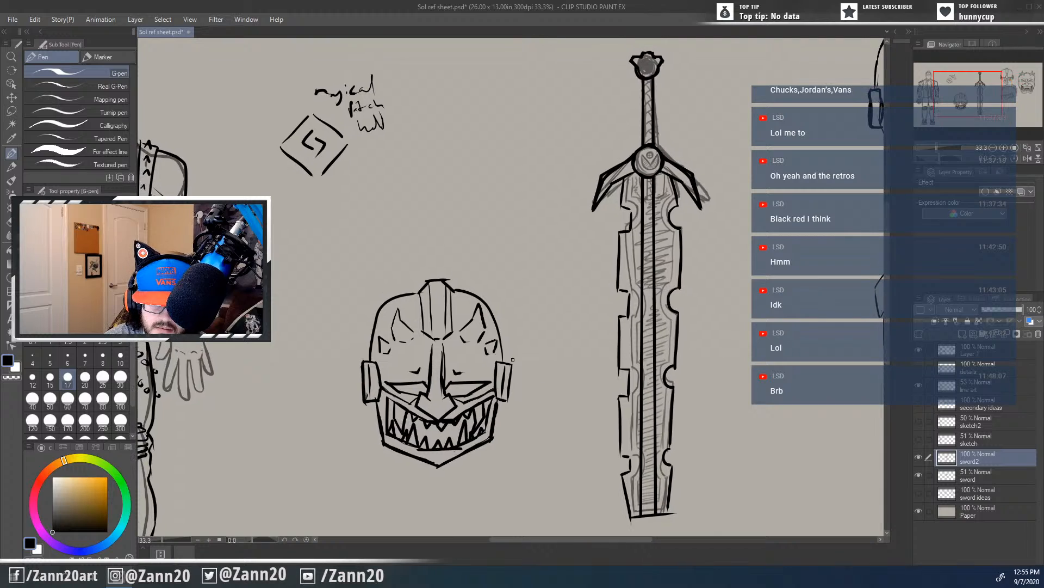
pyautogui.moveTo(413, 414); pyautogui.dragTo(339, 334)
pyautogui.moveTo(690, 435); pyautogui.dragTo(676, 402)
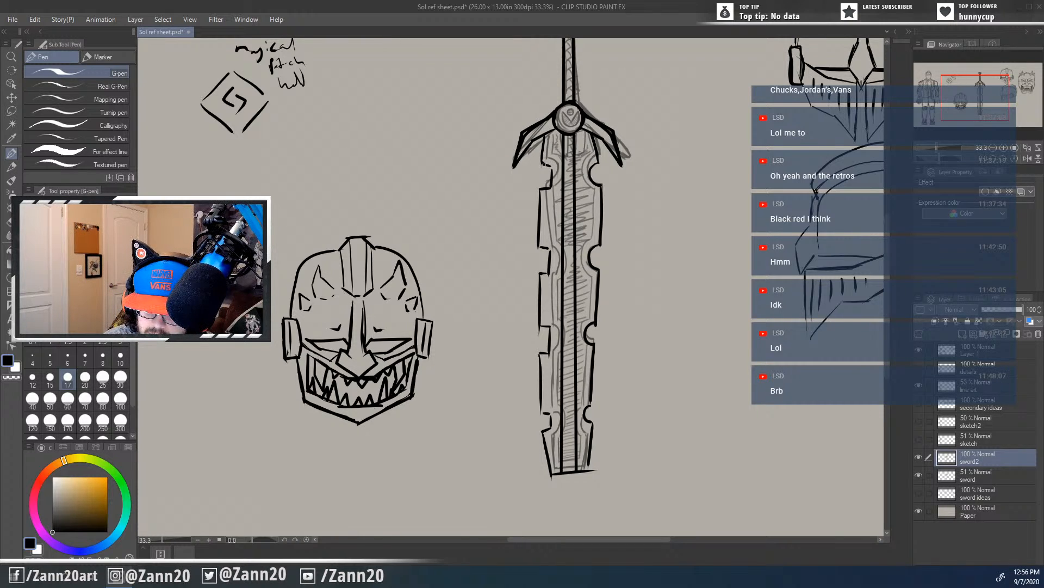
pyautogui.moveTo(543, 163); pyautogui.dragTo(554, 181)
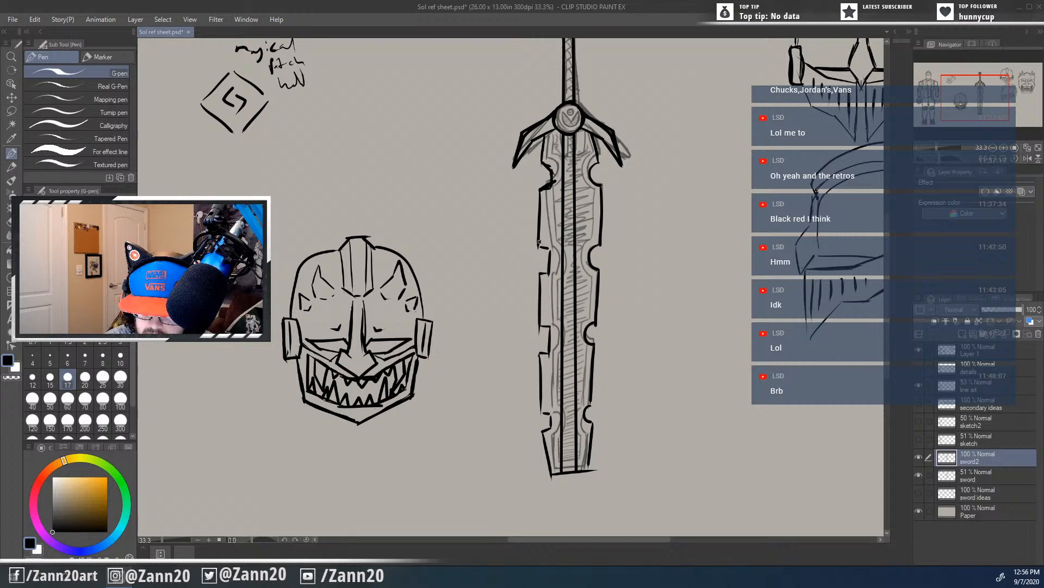
pyautogui.moveTo(539, 243); pyautogui.dragTo(549, 272)
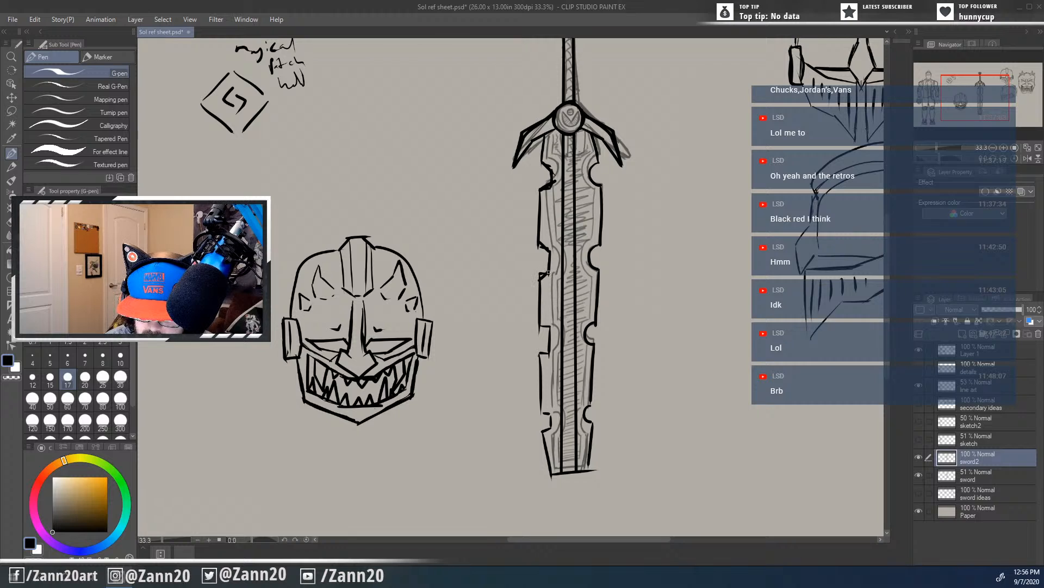
pyautogui.moveTo(539, 327); pyautogui.dragTo(550, 318)
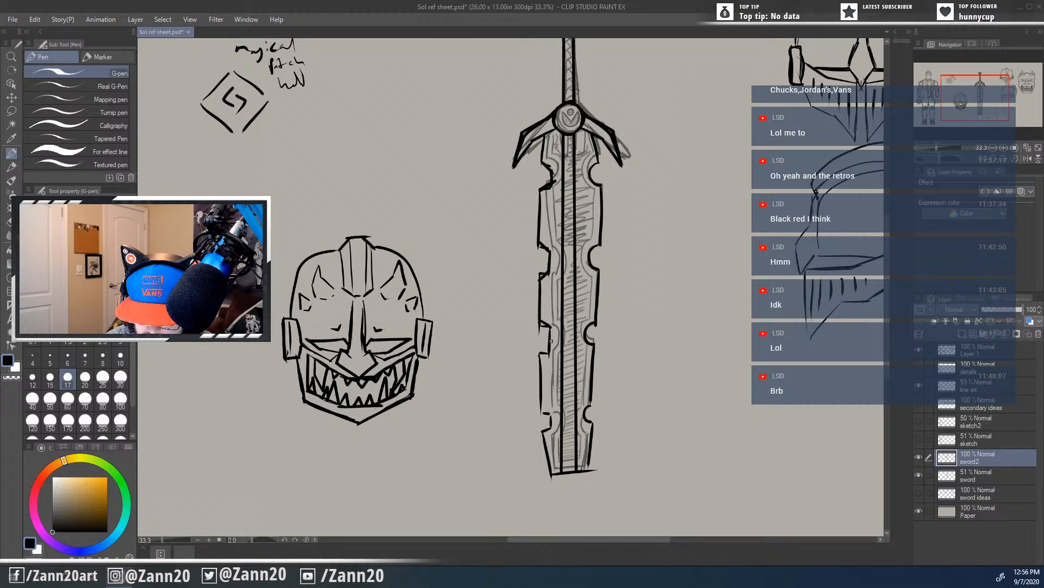
pyautogui.moveTo(540, 359); pyautogui.dragTo(551, 351)
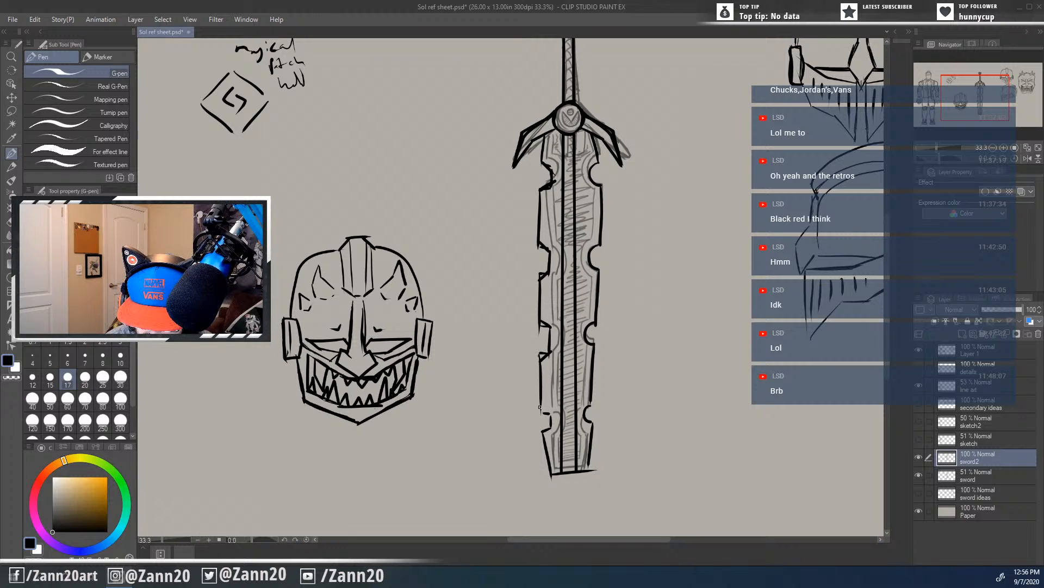
pyautogui.moveTo(540, 407)
pyautogui.mouseDown()
pyautogui.moveTo(547, 449)
pyautogui.moveTo(546, 410)
pyautogui.moveTo(537, 409)
pyautogui.moveTo(546, 427)
pyautogui.mouseUp()
pyautogui.press('e')
pyautogui.moveTo(545, 351); pyautogui.dragTo(539, 323)
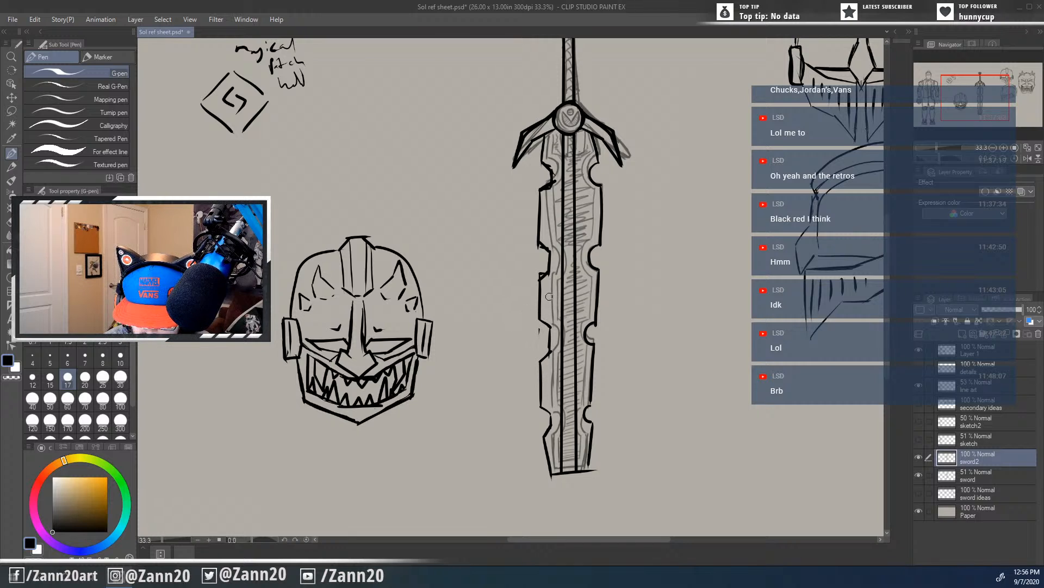
# Step: Clean up the cut-outs along the blade's left edge and draw short vertical lines inside the blade just below the guard
pyautogui.moveTo(545, 269); pyautogui.dragTo(528, 283)
pyautogui.moveTo(544, 247); pyautogui.dragTo(541, 248)
pyautogui.moveTo(551, 177)
pyautogui.mouseDown()
pyautogui.moveTo(554, 193)
pyautogui.moveTo(545, 160)
pyautogui.moveTo(559, 174)
pyautogui.mouseUp()
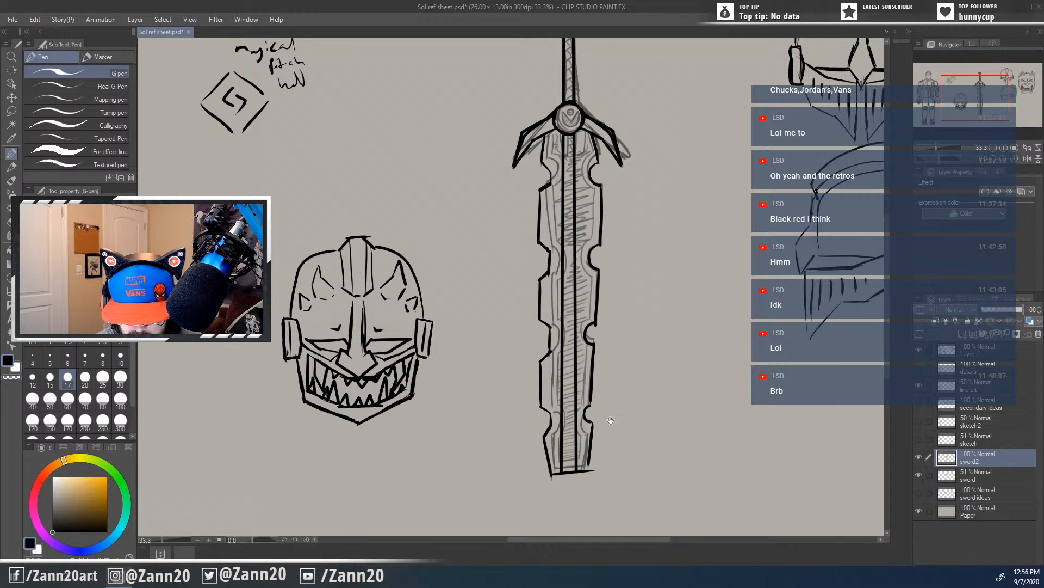
pyautogui.moveTo(667, 452)
pyautogui.mouseDown()
pyautogui.moveTo(615, 464)
pyautogui.moveTo(679, 424)
pyautogui.mouseUp()
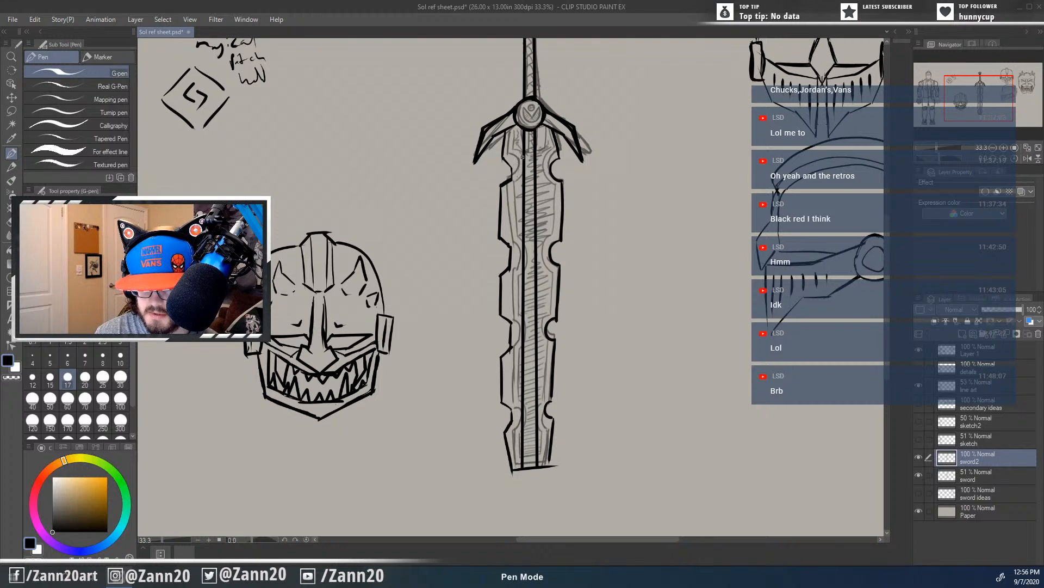
pyautogui.moveTo(523, 162)
pyautogui.mouseDown()
pyautogui.moveTo(514, 126)
pyautogui.moveTo(515, 158)
pyautogui.moveTo(544, 142)
pyautogui.moveTo(542, 163)
pyautogui.moveTo(545, 127)
pyautogui.moveTo(545, 160)
pyautogui.mouseUp()
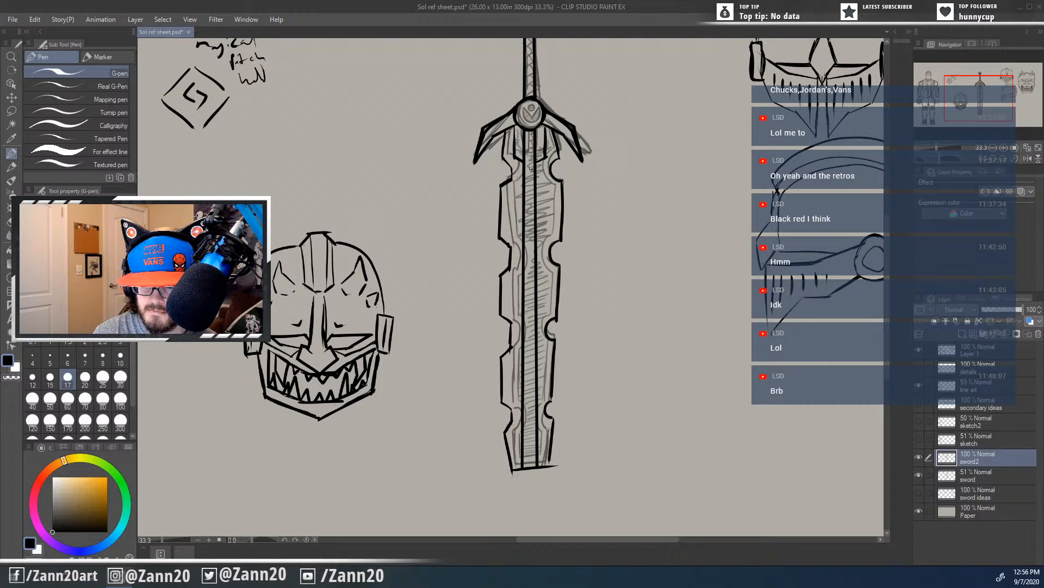
pyautogui.press('e')
pyautogui.press('p')
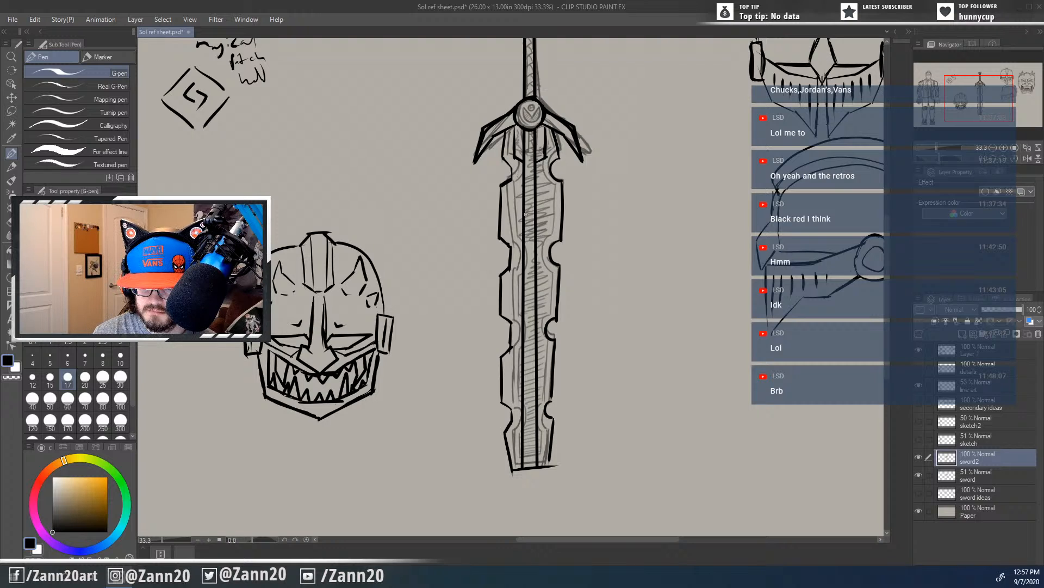
pyautogui.press('e')
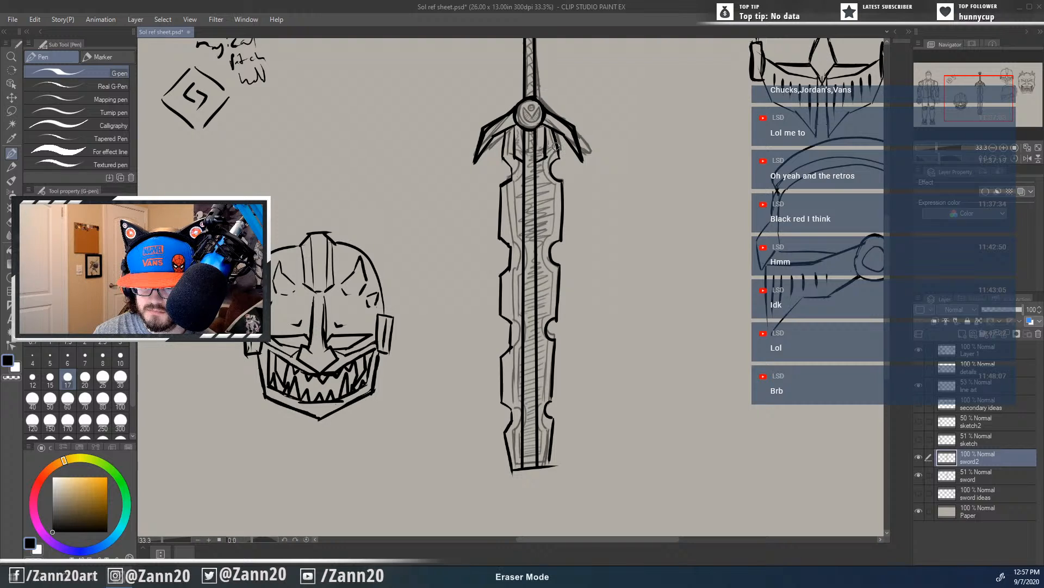
pyautogui.press('p')
# Step: Lasso the left half of the blade, duplicate it onto its own layer and flip the copy horizontally
pyautogui.press('m')
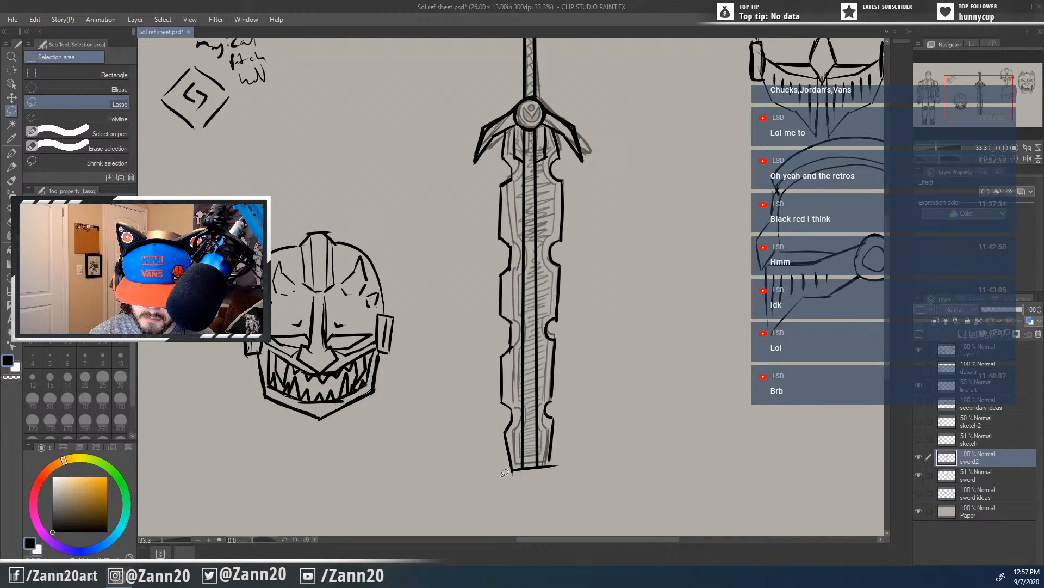
pyautogui.moveTo(529, 460)
pyautogui.mouseDown()
pyautogui.moveTo(507, 489)
pyautogui.moveTo(493, 447)
pyautogui.mouseUp()
pyautogui.hotkey('ctrl', 'd')
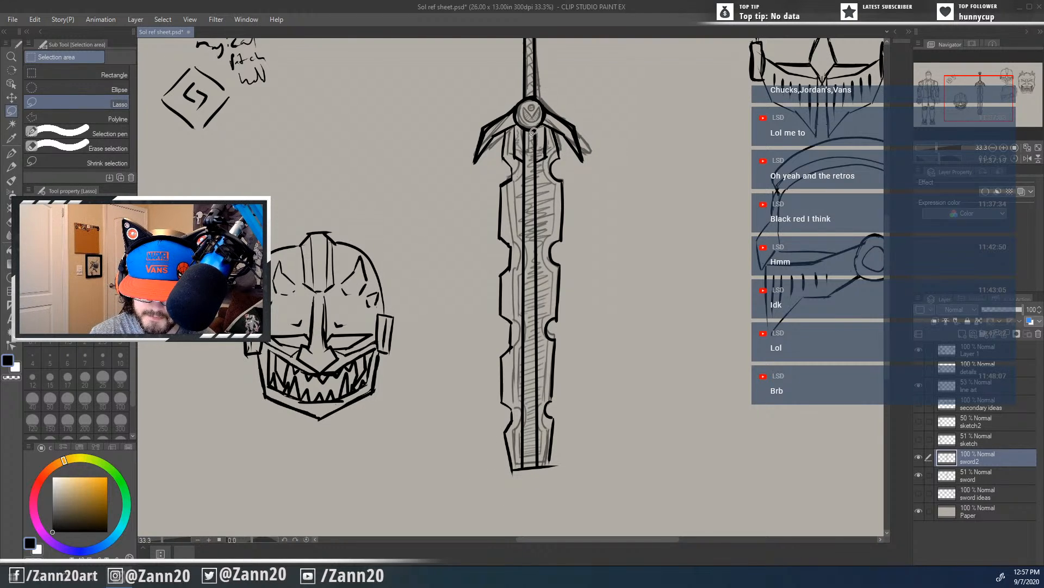
pyautogui.moveTo(533, 165)
pyautogui.mouseDown()
pyautogui.moveTo(530, 129)
pyautogui.moveTo(509, 127)
pyautogui.moveTo(478, 214)
pyautogui.moveTo(471, 393)
pyautogui.moveTo(502, 496)
pyautogui.moveTo(533, 482)
pyautogui.moveTo(534, 164)
pyautogui.mouseUp()
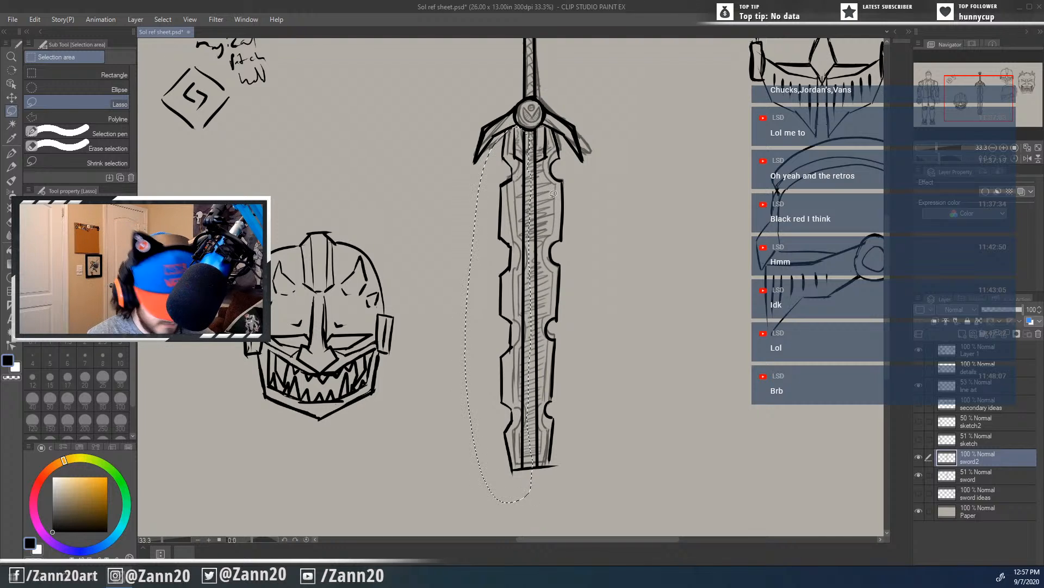
pyautogui.hotkey('ctrl', 'v')
pyautogui.hotkey('ctrl', 't')
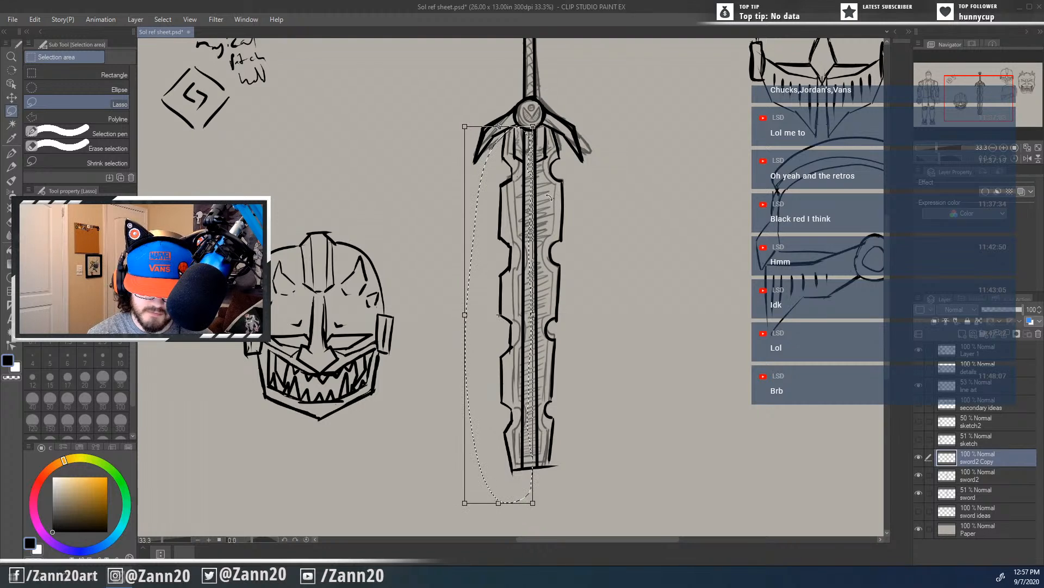
pyautogui.hotkey('ctrl', 'h')
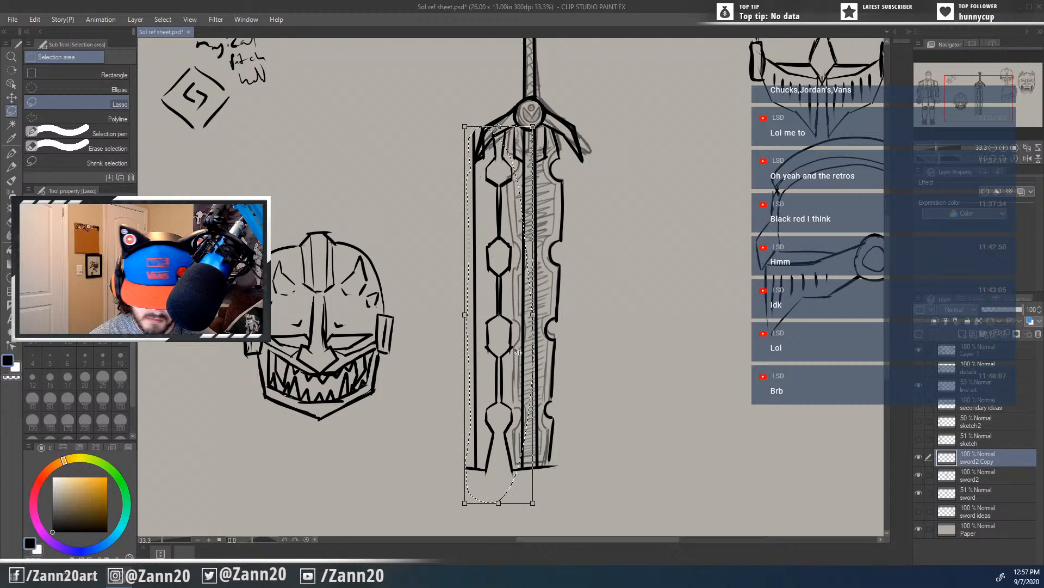
# Step: Align the flipped half with the blade's centre line to form the right side, and deselect it
pyautogui.moveTo(516, 356); pyautogui.dragTo(581, 364)
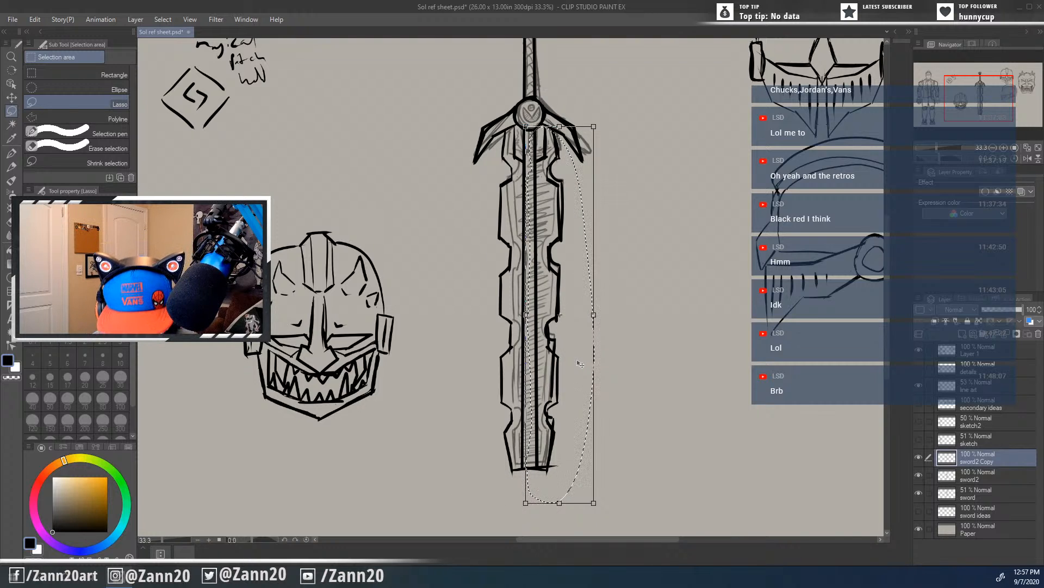
pyautogui.press('Right')
pyautogui.press('Right')
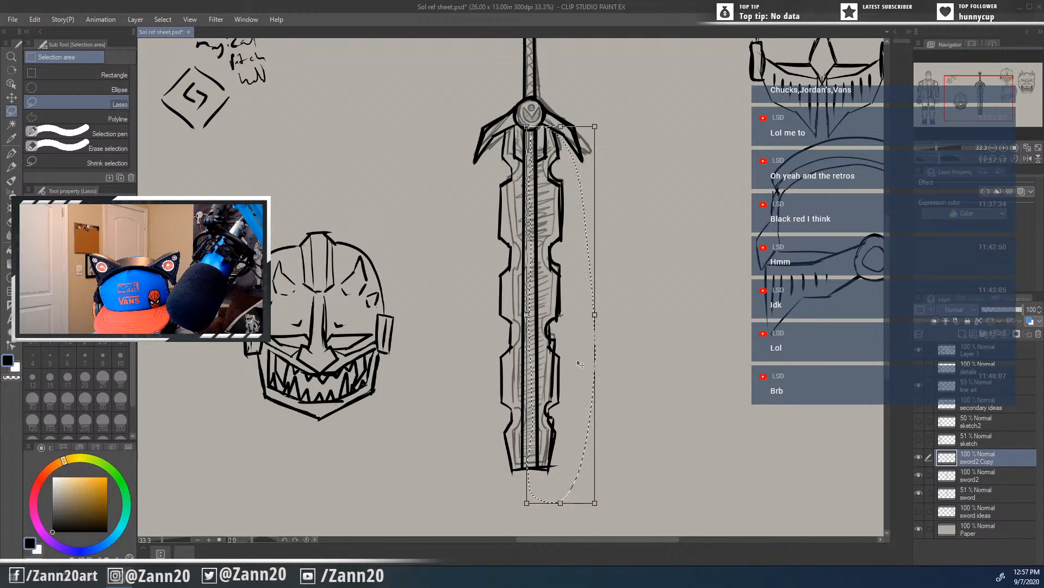
pyautogui.press('Left')
pyautogui.press('Left')
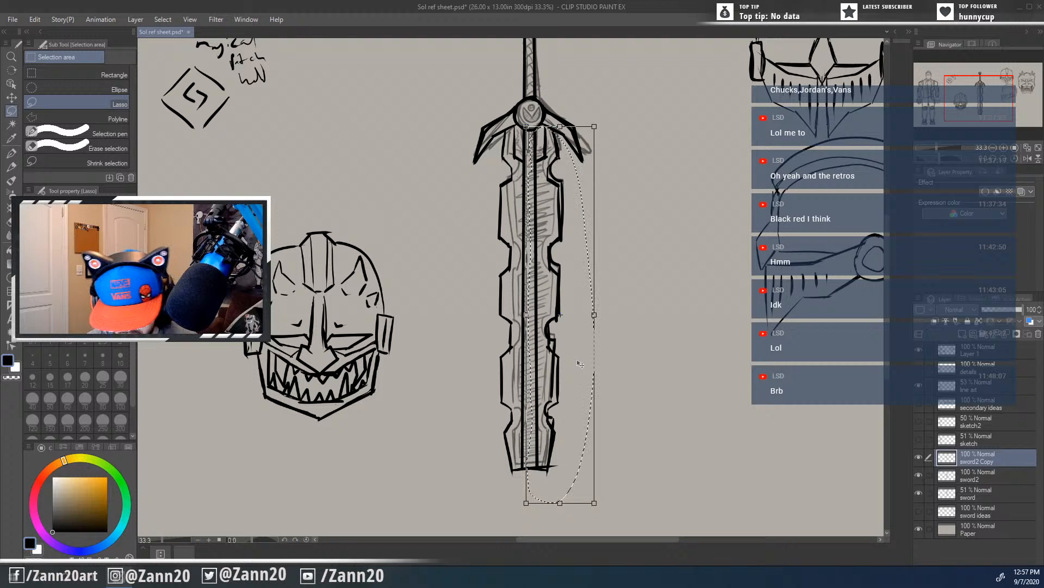
pyautogui.press('Return')
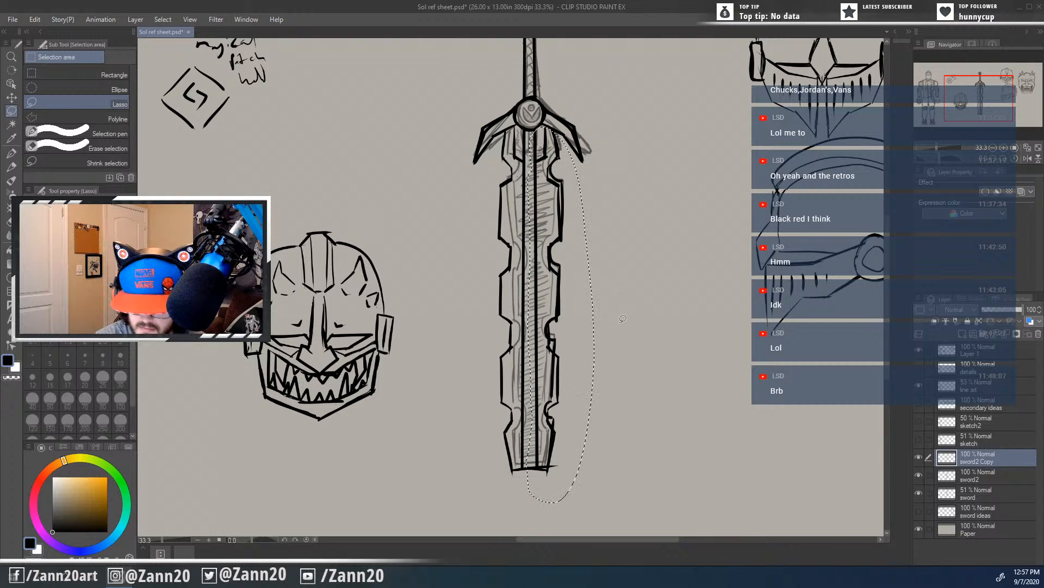
pyautogui.hotkey('ctrl', 'd')
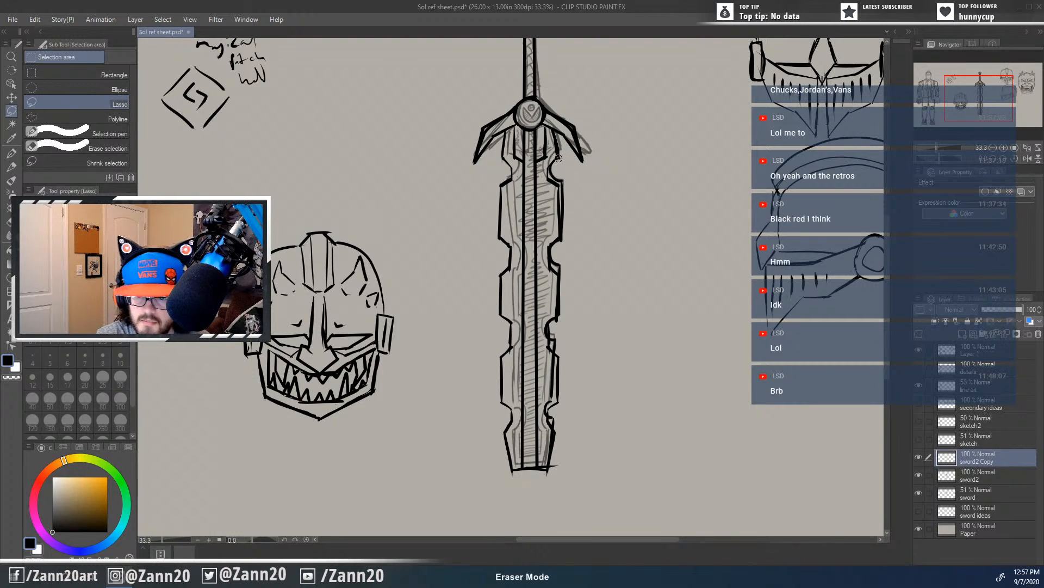
# Step: Erase the old right blade edge and stray overlapping lines on the sword2 and sword2 Copy layers
pyautogui.click(942, 483)
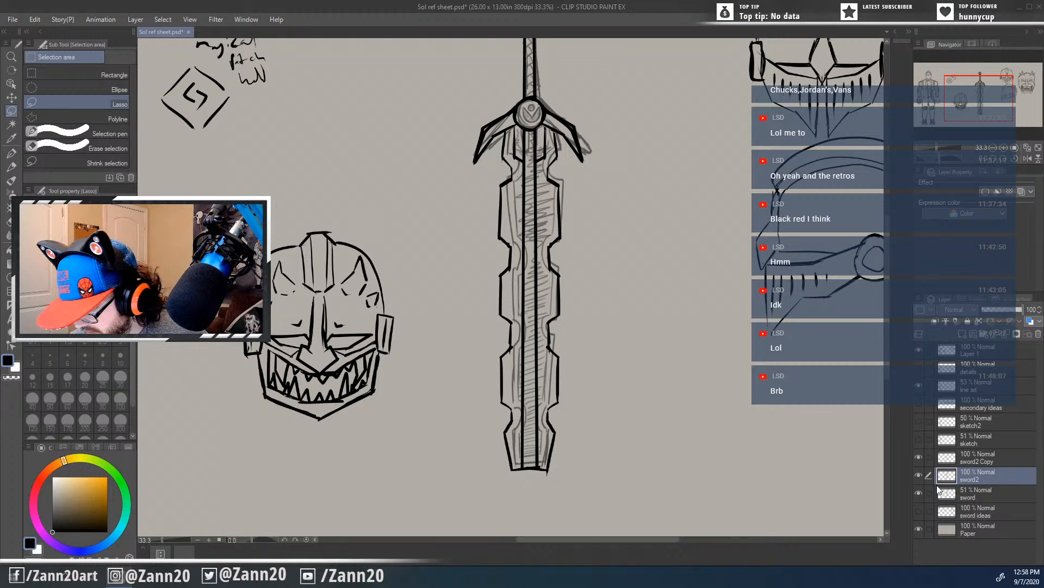
pyautogui.click(949, 459)
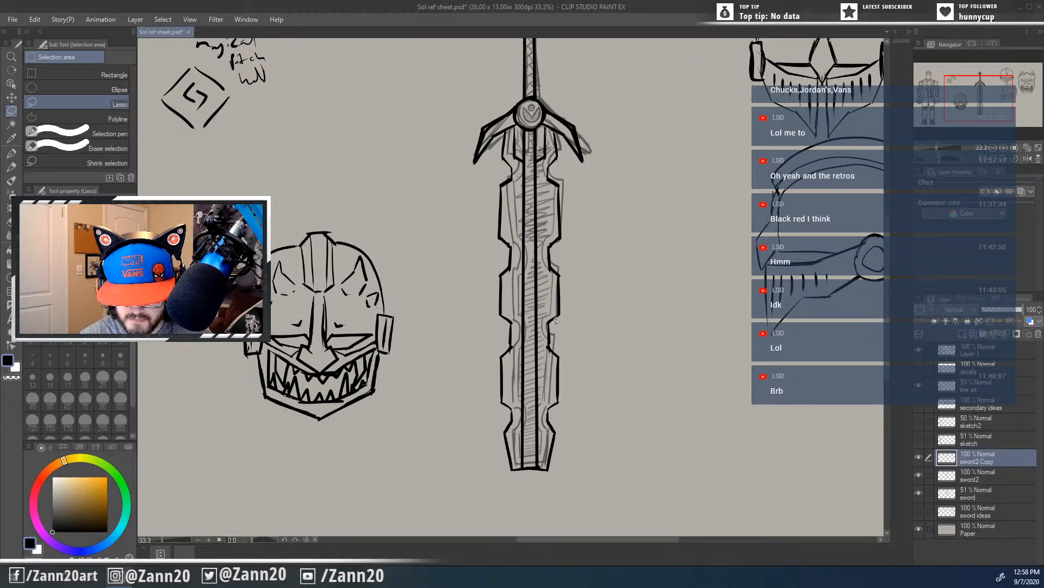
pyautogui.moveTo(650, 396); pyautogui.dragTo(609, 380)
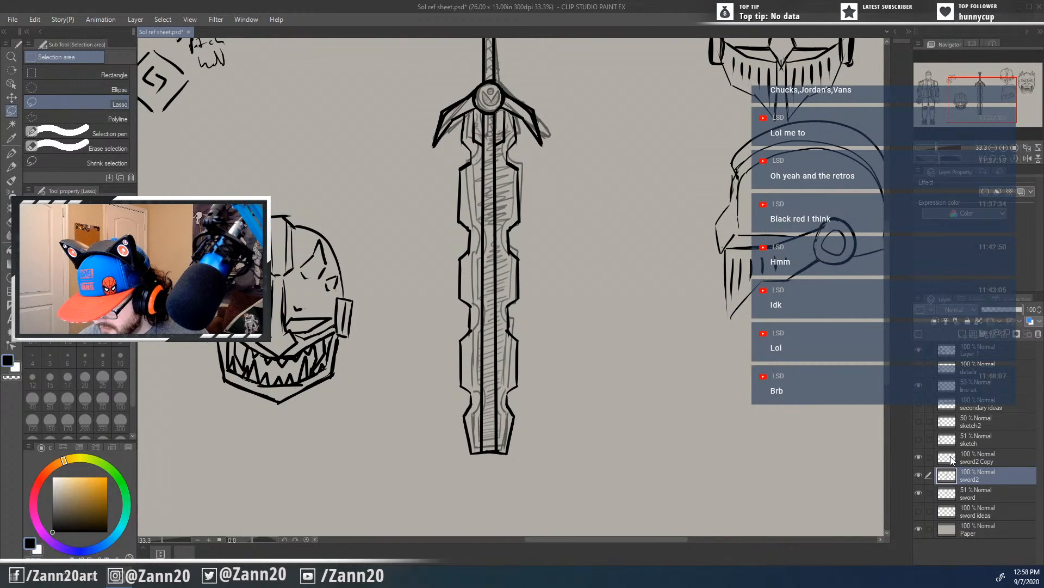
# Step: Merge the sword2 Copy layer with the sword2 layer
pyautogui.click(952, 478)
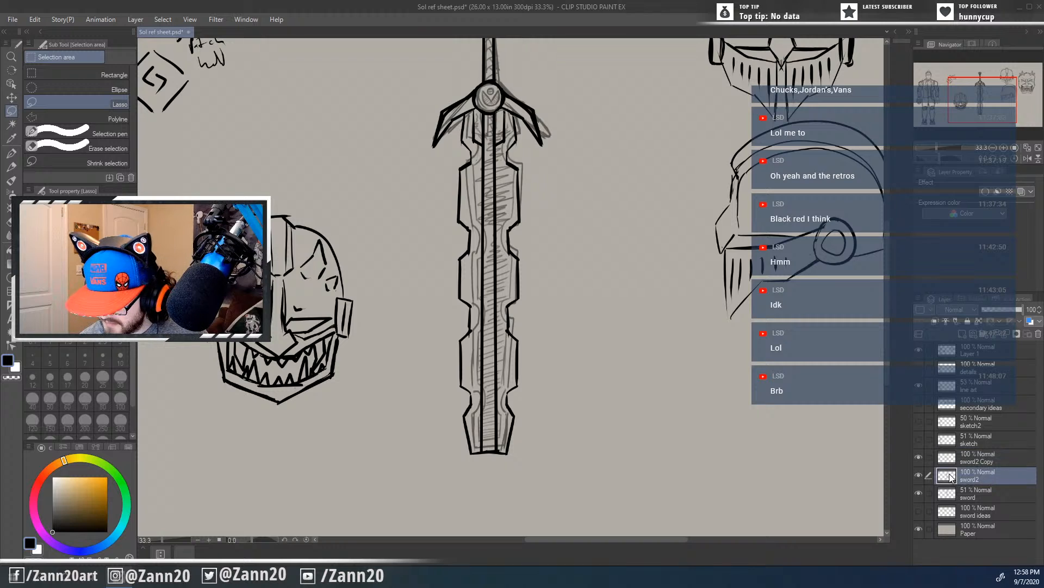
pyautogui.keyDown('ctrl'); pyautogui.click(951, 458); pyautogui.keyUp('ctrl')
pyautogui.click(923, 301)
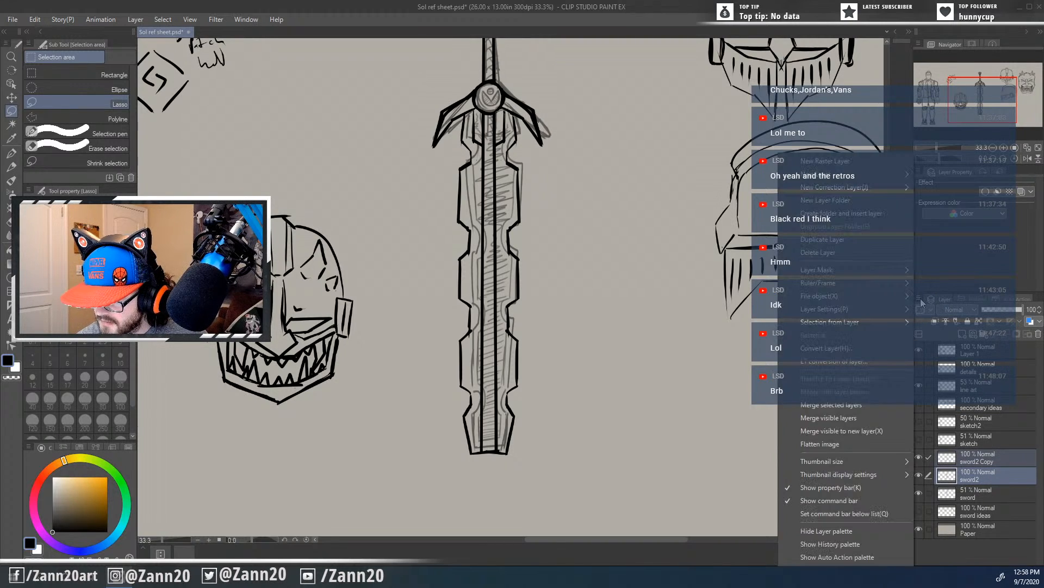
pyautogui.click(816, 404)
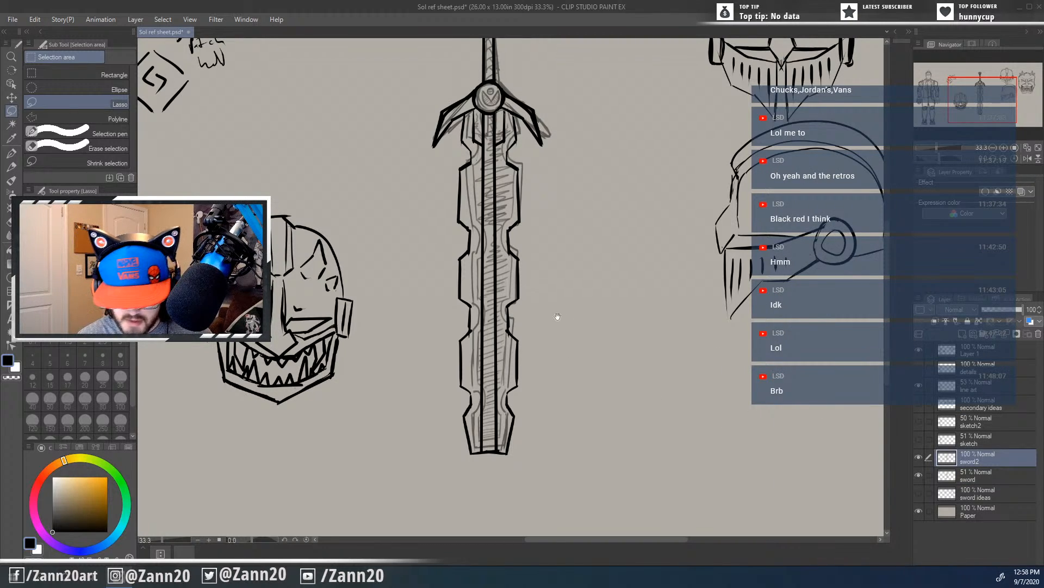
# Step: Erase the long central lines down the blade, keeping only their short section just below the guard
pyautogui.moveTo(565, 294); pyautogui.dragTo(596, 382)
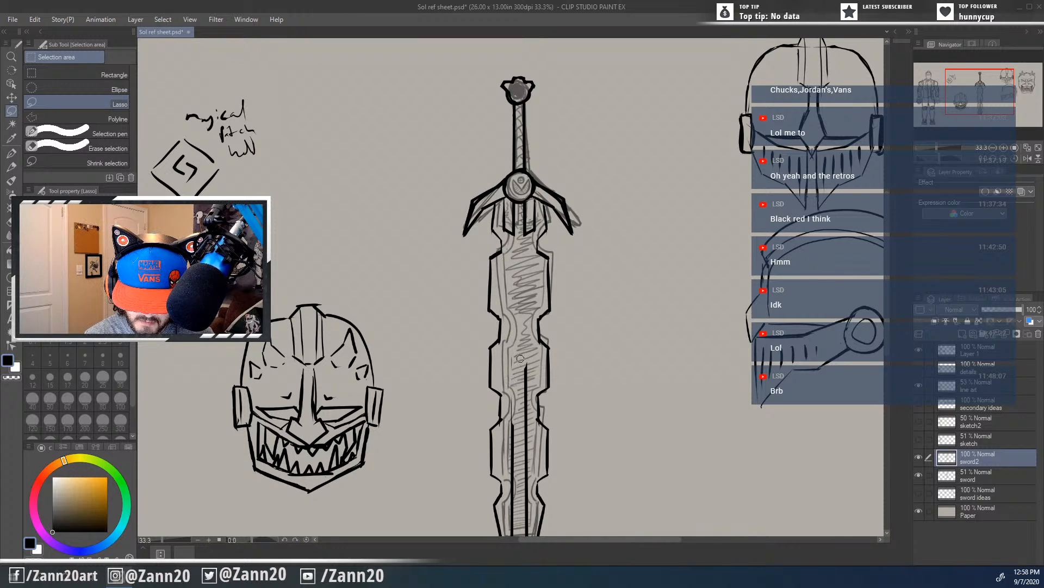
pyautogui.moveTo(525, 463); pyautogui.dragTo(532, 329)
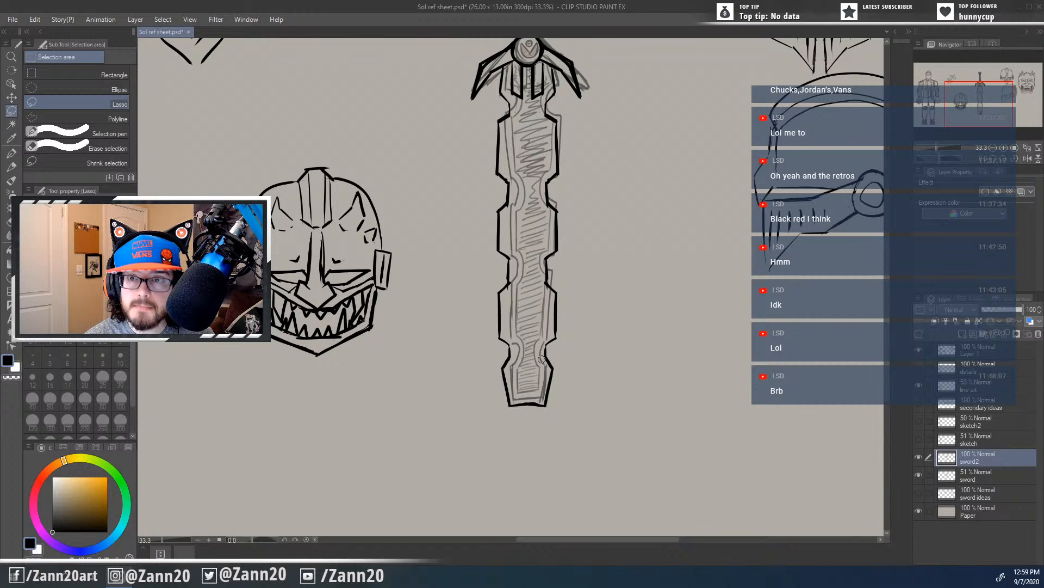
pyautogui.moveTo(594, 345); pyautogui.dragTo(614, 378)
pyautogui.scroll(1, 647, 369)
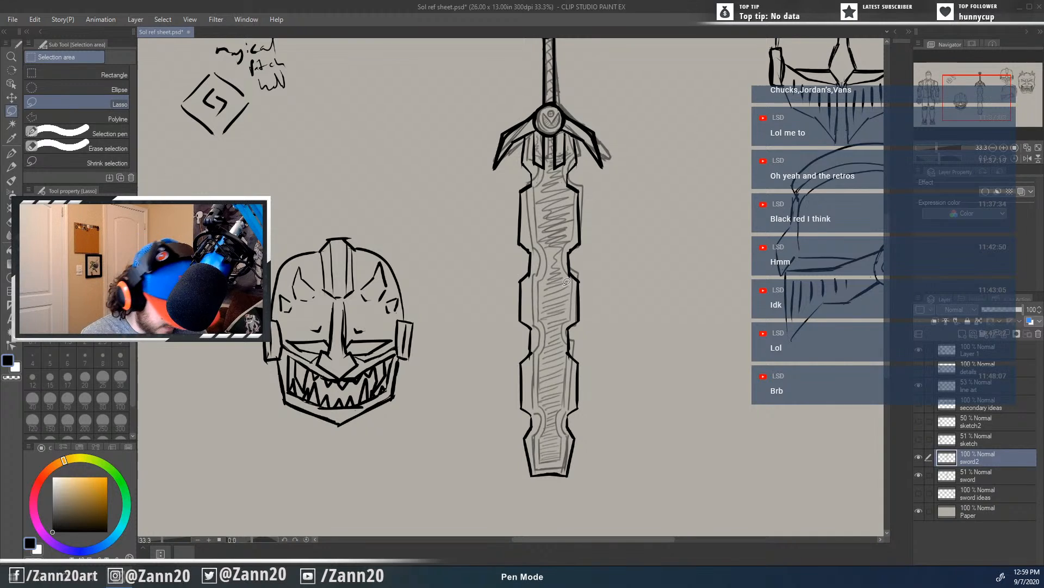
# Step: Draw an inner contour following the blade's left edge, across its lower end and up the lower right side
pyautogui.press('p')
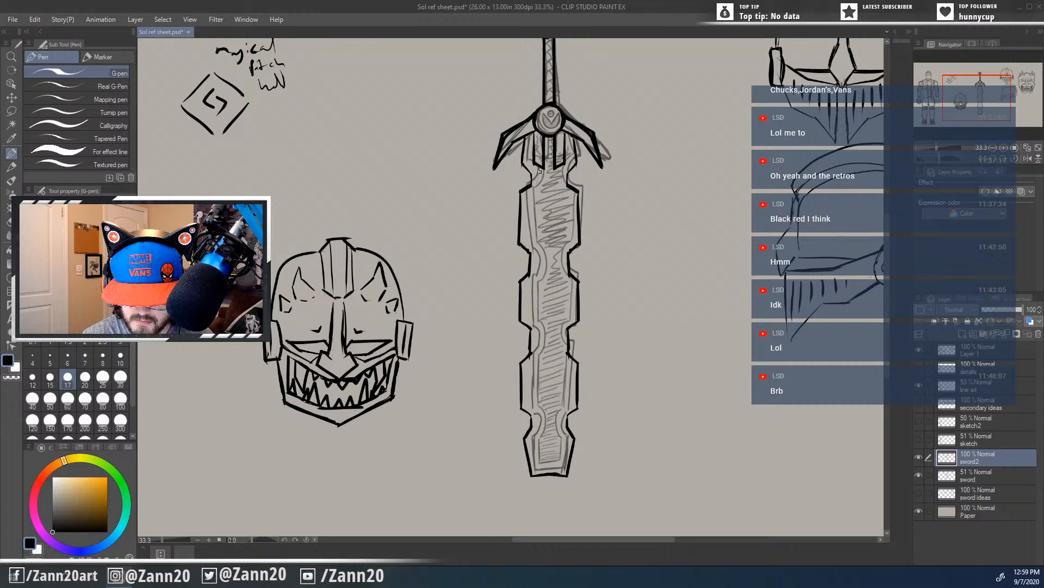
pyautogui.moveTo(538, 169); pyautogui.dragTo(527, 236)
pyautogui.moveTo(526, 199); pyautogui.dragTo(539, 284)
pyautogui.moveTo(539, 245)
pyautogui.mouseDown()
pyautogui.moveTo(528, 321)
pyautogui.moveTo(549, 341)
pyautogui.moveTo(547, 330)
pyautogui.moveTo(537, 336)
pyautogui.moveTo(537, 319)
pyautogui.moveTo(542, 358)
pyautogui.moveTo(529, 369)
pyautogui.moveTo(539, 410)
pyautogui.moveTo(528, 402)
pyautogui.moveTo(542, 412)
pyautogui.moveTo(531, 405)
pyautogui.moveTo(541, 419)
pyautogui.moveTo(537, 410)
pyautogui.moveTo(535, 460)
pyautogui.moveTo(554, 472)
pyautogui.moveTo(538, 466)
pyautogui.moveTo(559, 466)
pyautogui.moveTo(566, 440)
pyautogui.moveTo(560, 467)
pyautogui.mouseUp()
pyautogui.moveTo(560, 425)
pyautogui.mouseDown()
pyautogui.moveTo(567, 437)
pyautogui.moveTo(563, 357)
pyautogui.mouseUp()
pyautogui.hotkey('ctrl', 'z')
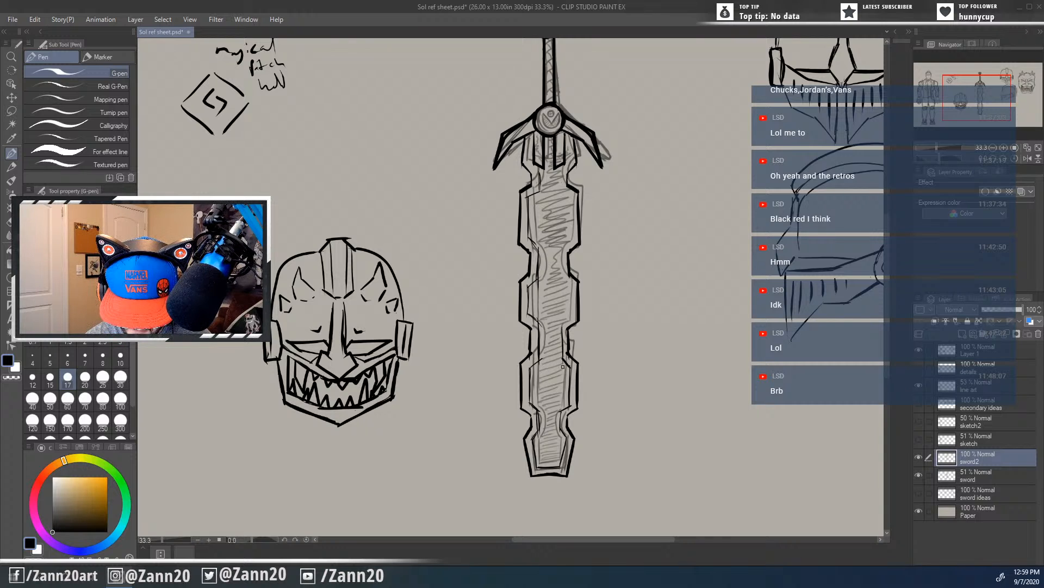
# Step: Continue the inner contour up the blade's right side to the guard and detail the short central strip with crosshatching
pyautogui.moveTo(562, 322)
pyautogui.mouseDown()
pyautogui.moveTo(562, 362)
pyautogui.moveTo(571, 321)
pyautogui.mouseUp()
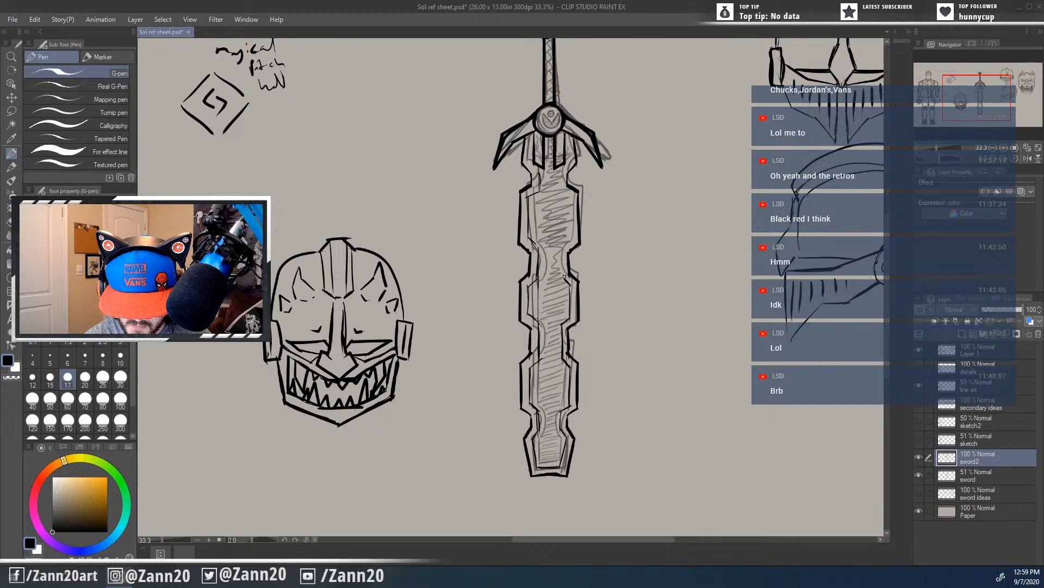
pyautogui.moveTo(561, 247); pyautogui.dragTo(562, 287)
pyautogui.moveTo(560, 248)
pyautogui.mouseDown()
pyautogui.moveTo(562, 171)
pyautogui.moveTo(561, 197)
pyautogui.moveTo(547, 202)
pyautogui.moveTo(539, 169)
pyautogui.moveTo(539, 182)
pyautogui.moveTo(561, 186)
pyautogui.mouseUp()
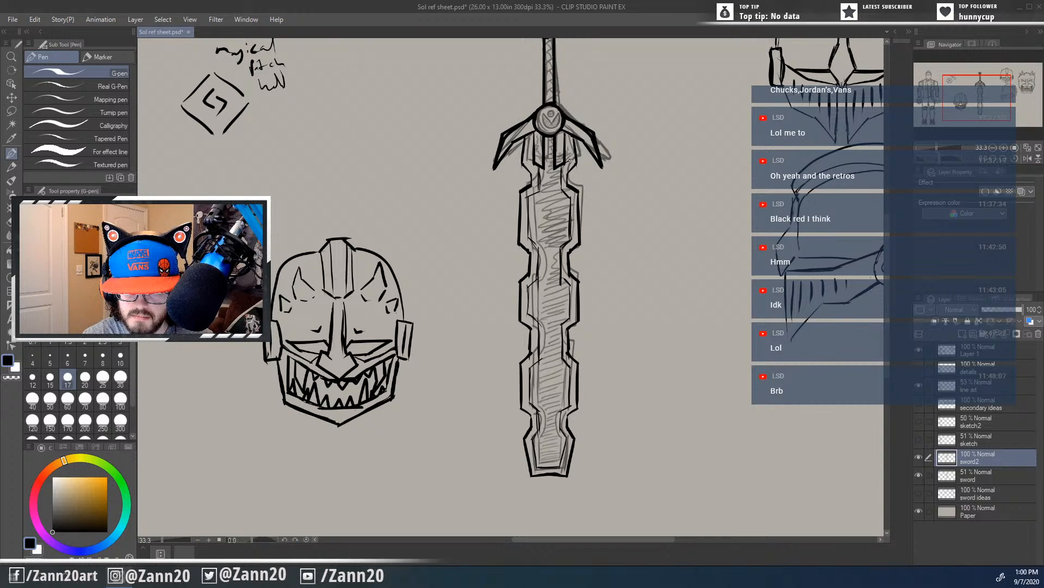
pyautogui.moveTo(564, 131); pyautogui.dragTo(568, 162)
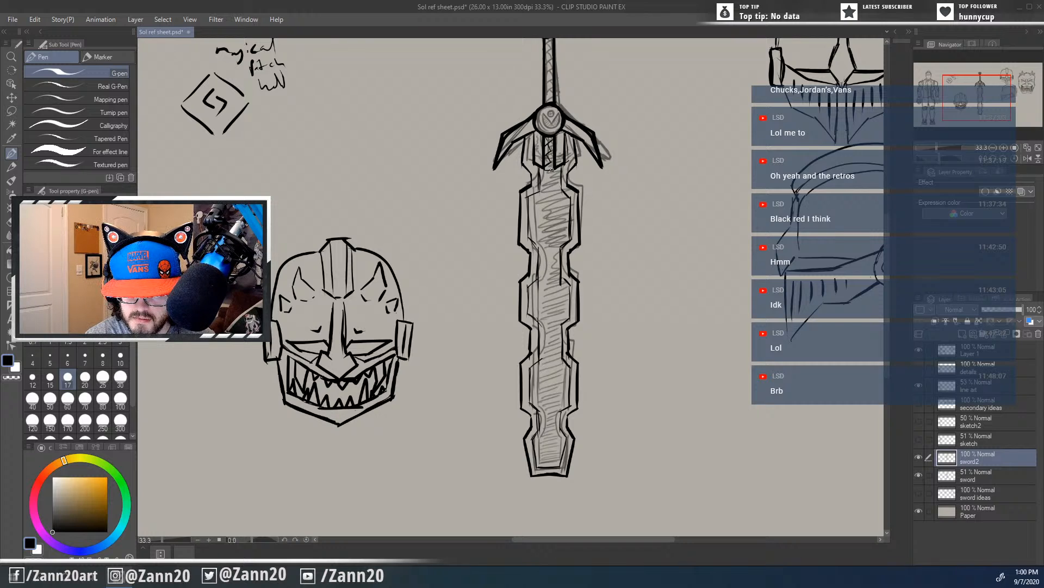
# Step: Lasso the whole redrawn sword, move it to the right beside the faded sketch, deselect it and ready the G-pen
pyautogui.scroll(4, 546, 158)
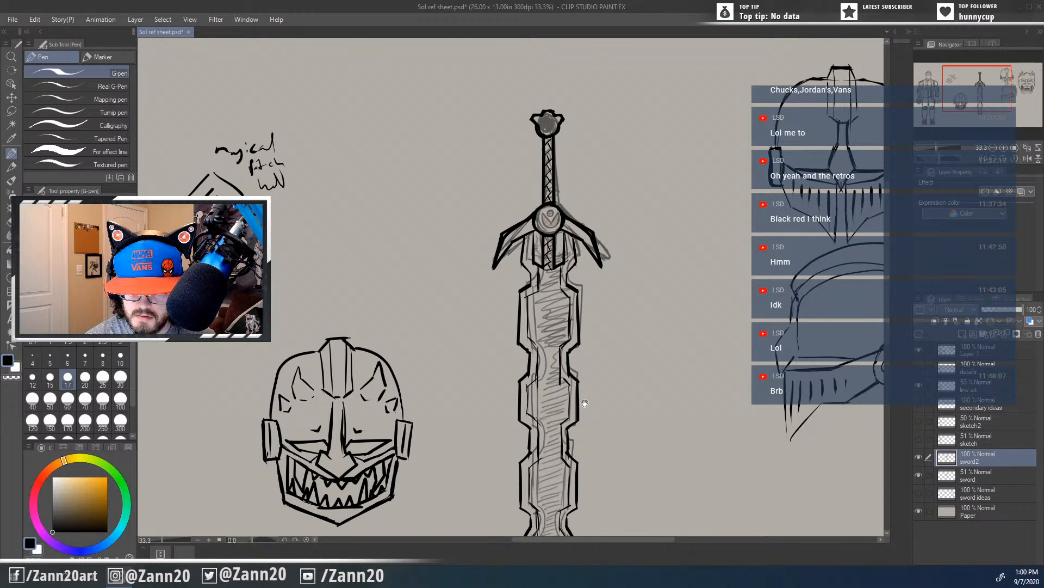
pyautogui.moveTo(585, 403); pyautogui.dragTo(574, 327)
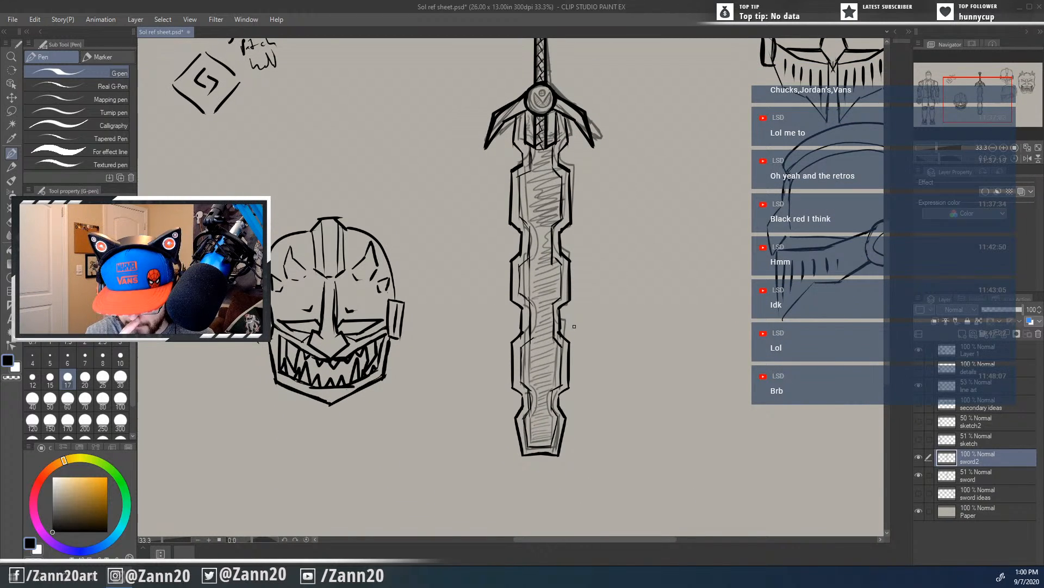
pyautogui.moveTo(608, 296); pyautogui.dragTo(612, 331)
pyautogui.moveTo(613, 381); pyautogui.dragTo(588, 412)
pyautogui.scroll(-1, 587, 393)
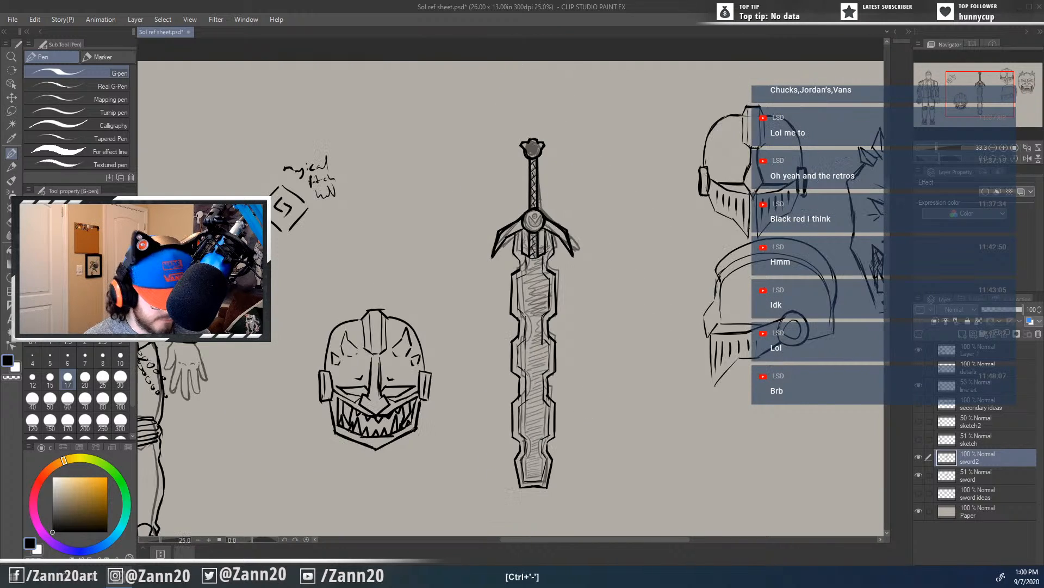
pyautogui.press('m')
pyautogui.moveTo(507, 501)
pyautogui.mouseDown()
pyautogui.moveTo(556, 82)
pyautogui.moveTo(471, 336)
pyautogui.moveTo(496, 500)
pyautogui.mouseUp()
pyautogui.hotkey('ctrl', 't')
pyautogui.moveTo(539, 392)
pyautogui.mouseDown()
pyautogui.moveTo(634, 396)
pyautogui.moveTo(575, 377)
pyautogui.mouseUp()
pyautogui.press('Return')
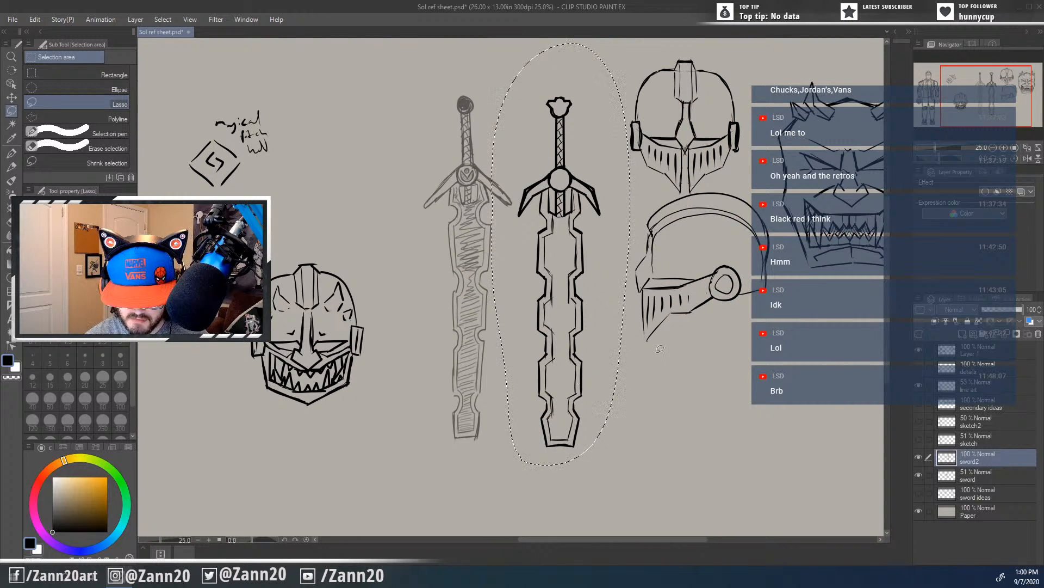
pyautogui.hotkey('ctrl', 'd')
pyautogui.moveTo(616, 427); pyautogui.dragTo(610, 446)
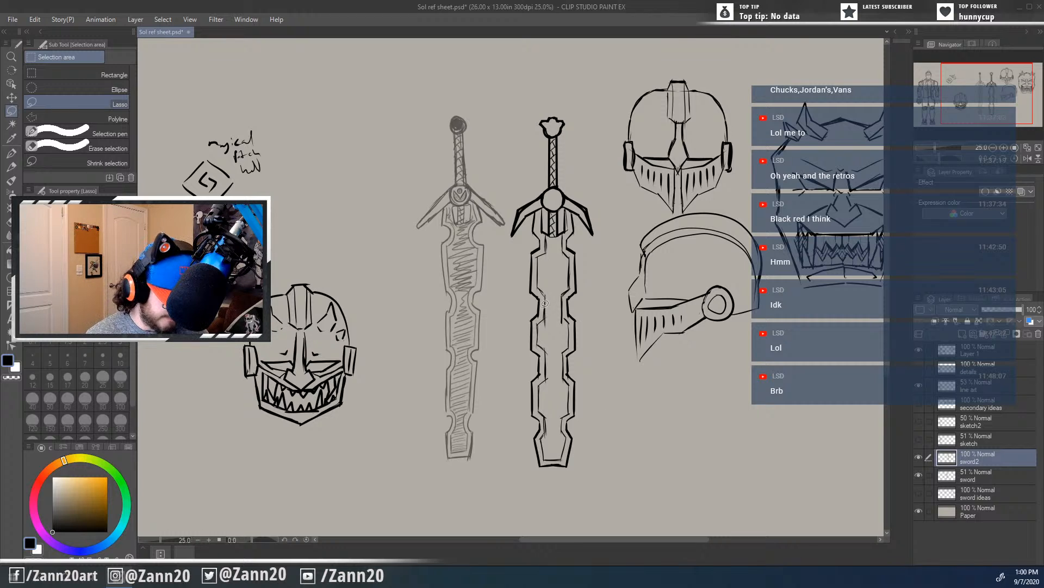
pyautogui.press('p')
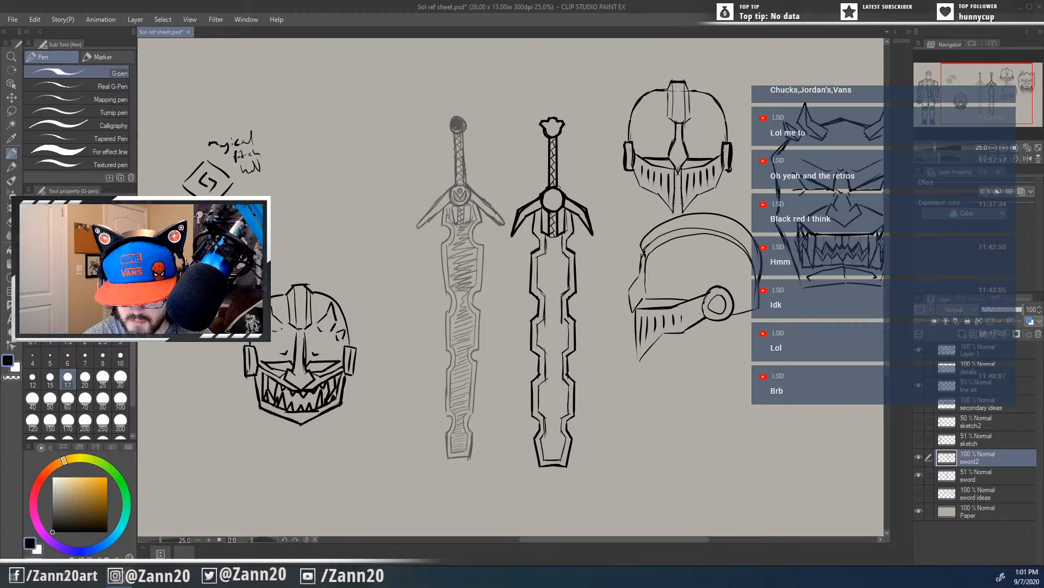
# Step: Clean up the guard's central circle on the redrawn sword, draw a radiating emblem inside it and shade the pommel with hatching
pyautogui.press('e')
pyautogui.moveTo(546, 196); pyautogui.dragTo(544, 196)
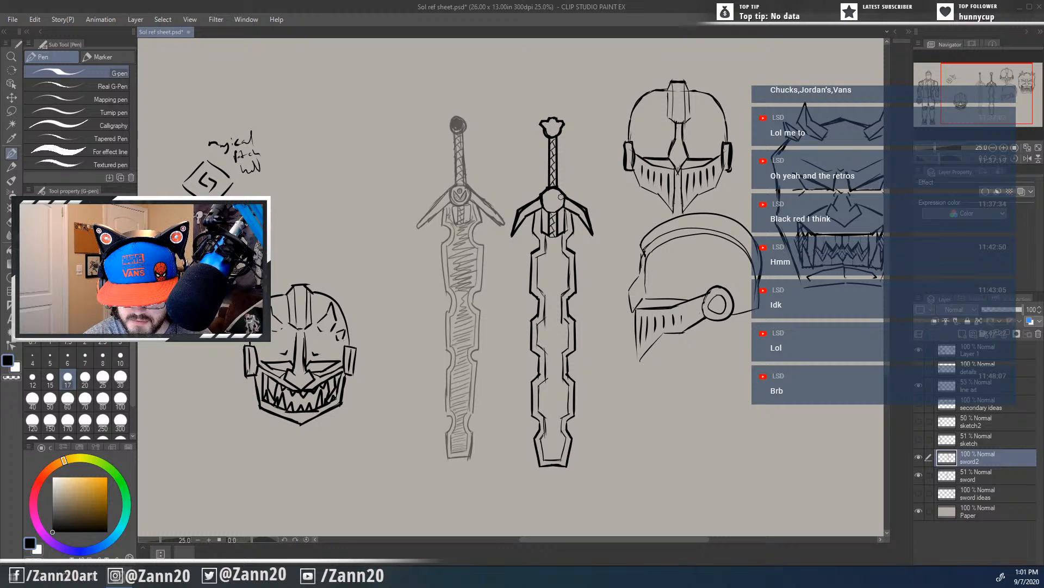
pyautogui.press('p')
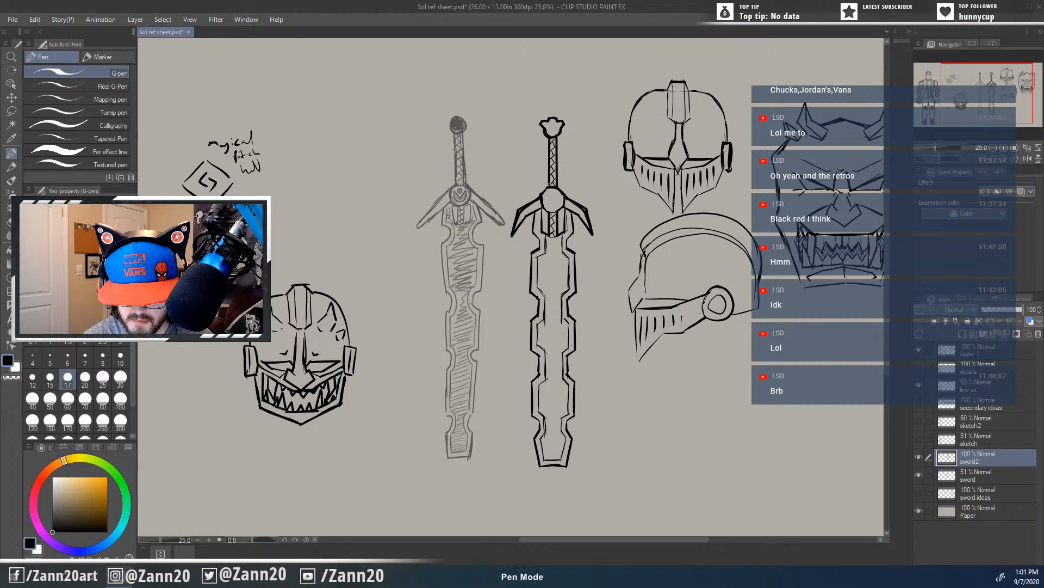
pyautogui.moveTo(542, 194)
pyautogui.mouseDown()
pyautogui.moveTo(549, 188)
pyautogui.moveTo(555, 212)
pyautogui.moveTo(563, 193)
pyautogui.mouseUp()
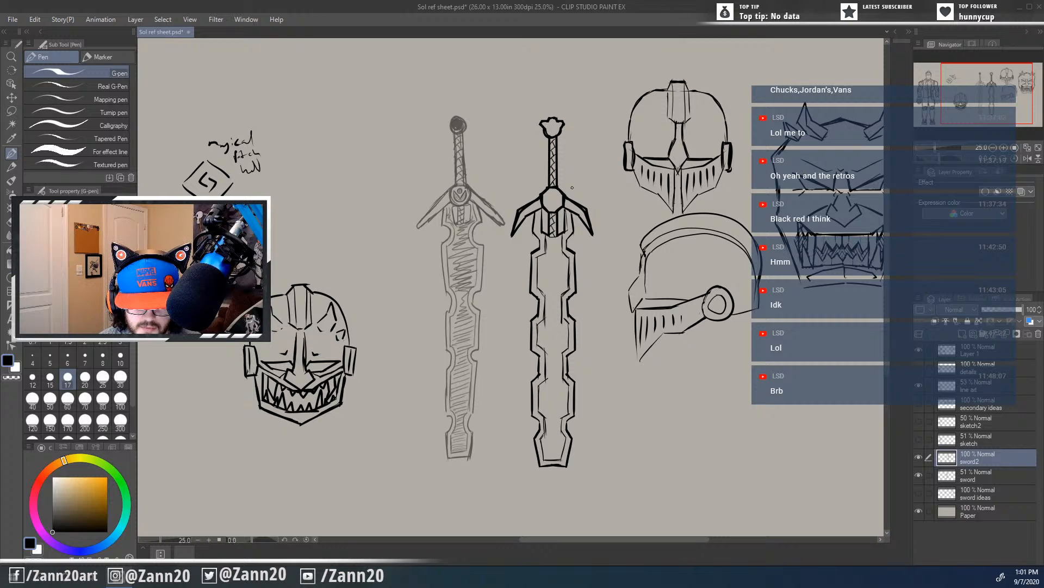
pyautogui.moveTo(624, 420); pyautogui.dragTo(653, 420)
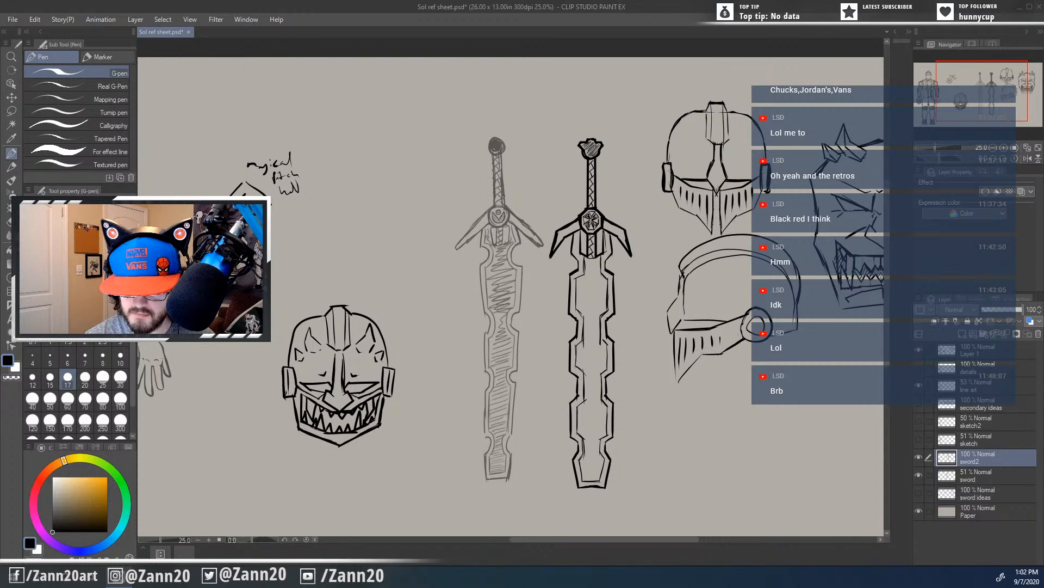
pyautogui.moveTo(614, 434); pyautogui.dragTo(560, 357)
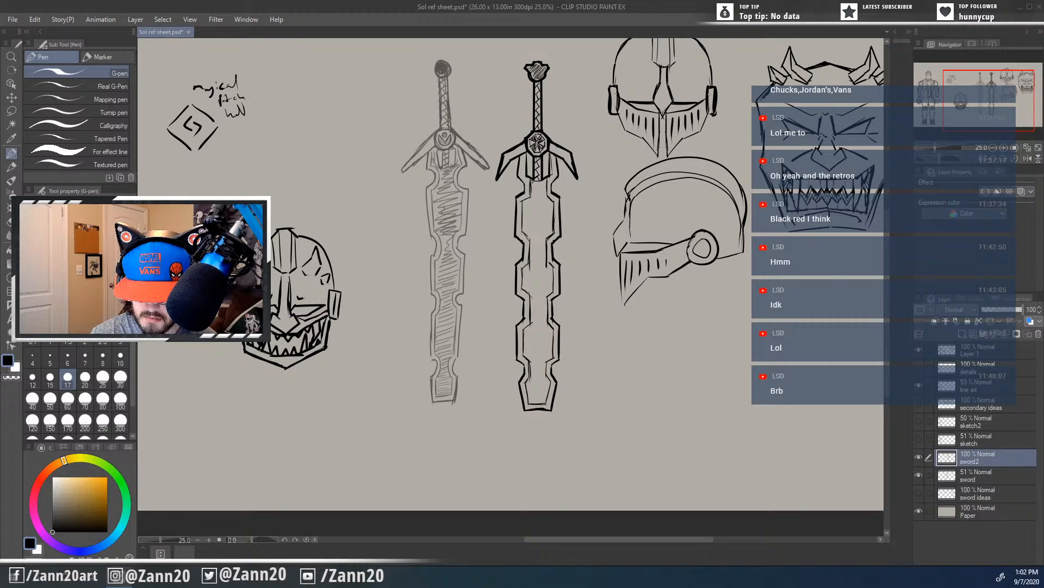
# Step: Fill the redrawn sword's blade inside the inner contour with loose diagonal hatching from the guard to the tip
pyautogui.moveTo(533, 190)
pyautogui.mouseDown()
pyautogui.moveTo(546, 180)
pyautogui.moveTo(554, 209)
pyautogui.moveTo(546, 256)
pyautogui.mouseUp()
pyautogui.moveTo(524, 277); pyautogui.dragTo(552, 267)
pyautogui.moveTo(529, 289)
pyautogui.mouseDown()
pyautogui.moveTo(552, 273)
pyautogui.moveTo(552, 283)
pyautogui.mouseUp()
pyautogui.moveTo(532, 304); pyautogui.dragTo(548, 298)
pyautogui.moveTo(531, 316)
pyautogui.mouseDown()
pyautogui.moveTo(548, 305)
pyautogui.moveTo(547, 314)
pyautogui.mouseUp()
pyautogui.moveTo(528, 336)
pyautogui.mouseDown()
pyautogui.moveTo(545, 322)
pyautogui.moveTo(549, 330)
pyautogui.mouseUp()
pyautogui.moveTo(527, 349); pyautogui.dragTo(552, 339)
pyautogui.moveTo(527, 359); pyautogui.dragTo(552, 352)
pyautogui.moveTo(533, 369); pyautogui.dragTo(545, 363)
pyautogui.moveTo(529, 387); pyautogui.dragTo(544, 380)
pyautogui.moveTo(533, 397)
pyautogui.mouseDown()
pyautogui.moveTo(601, 325)
pyautogui.moveTo(520, 312)
pyautogui.mouseUp()
# Step: Raise the opacity of the sword layer to 100%
pyautogui.hotkey('ctrl', '-')
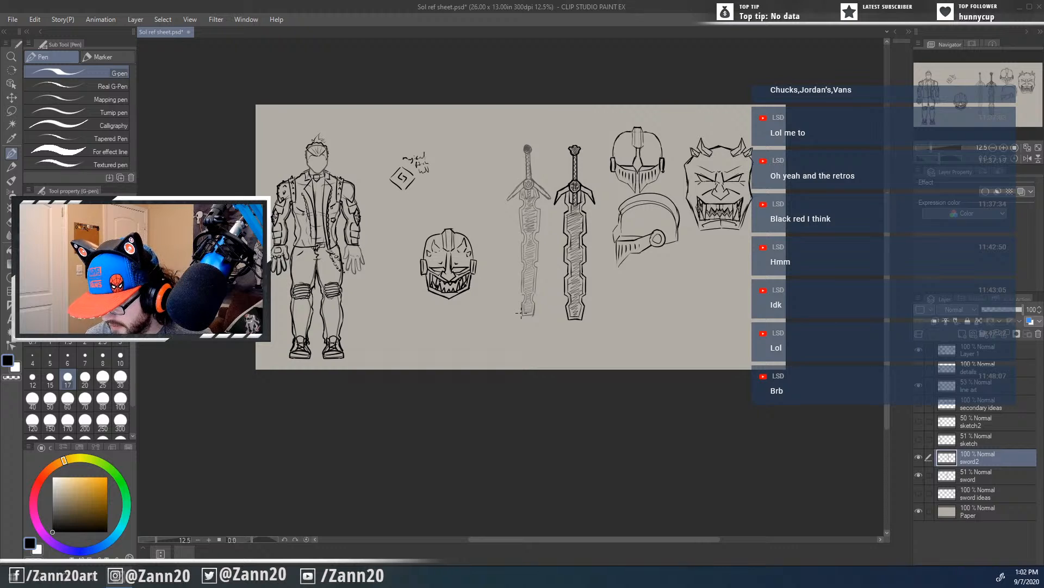
pyautogui.click(949, 473)
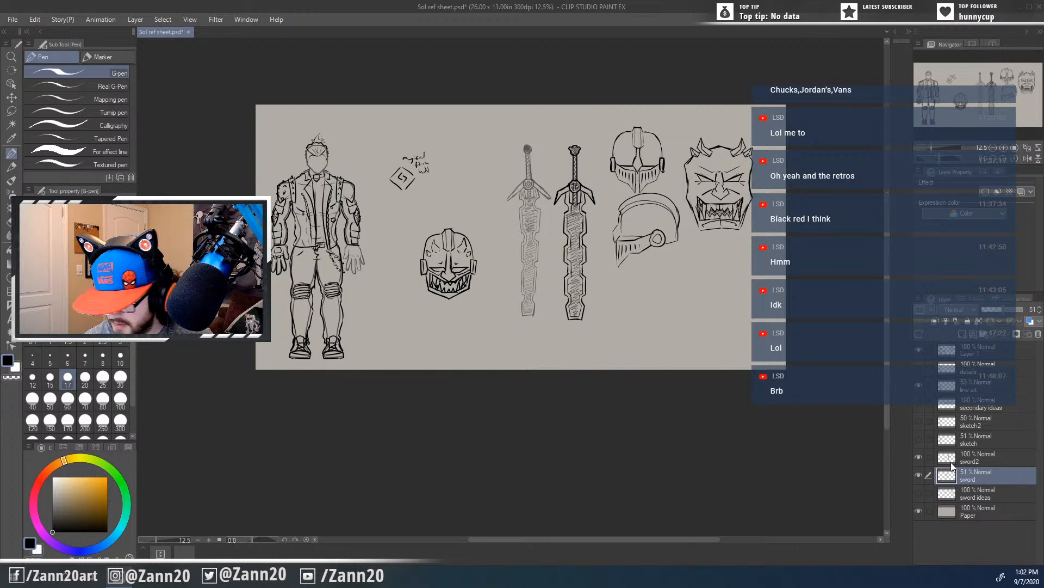
pyautogui.moveTo(1004, 310); pyautogui.dragTo(1032, 311)
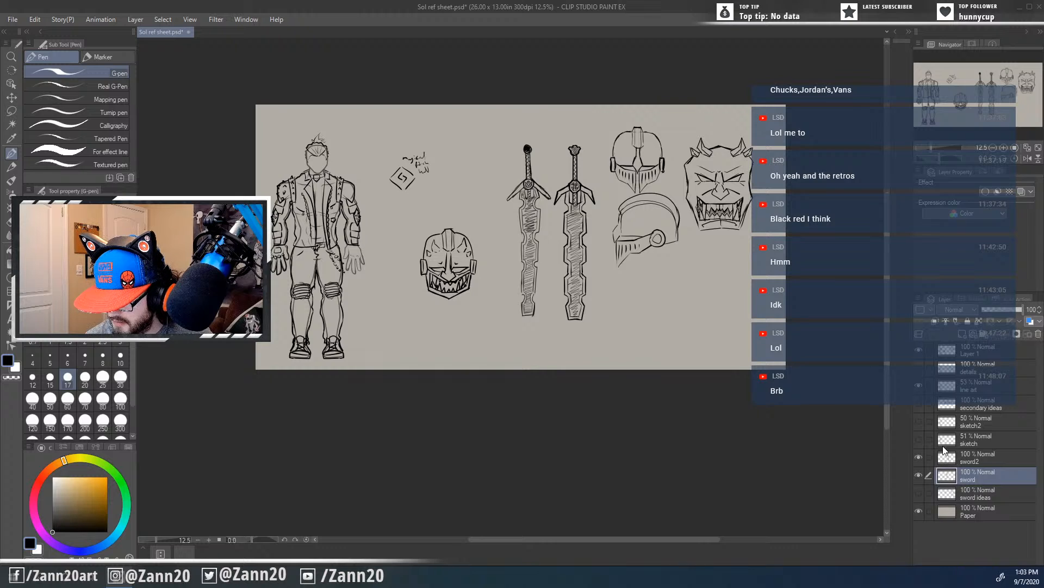
# Step: Select the layers from sword up to Layer 1, lasso the fanged helmet and move it down beside the figure's legs
pyautogui.keyDown('shift'); pyautogui.click(947, 358); pyautogui.keyUp('shift')
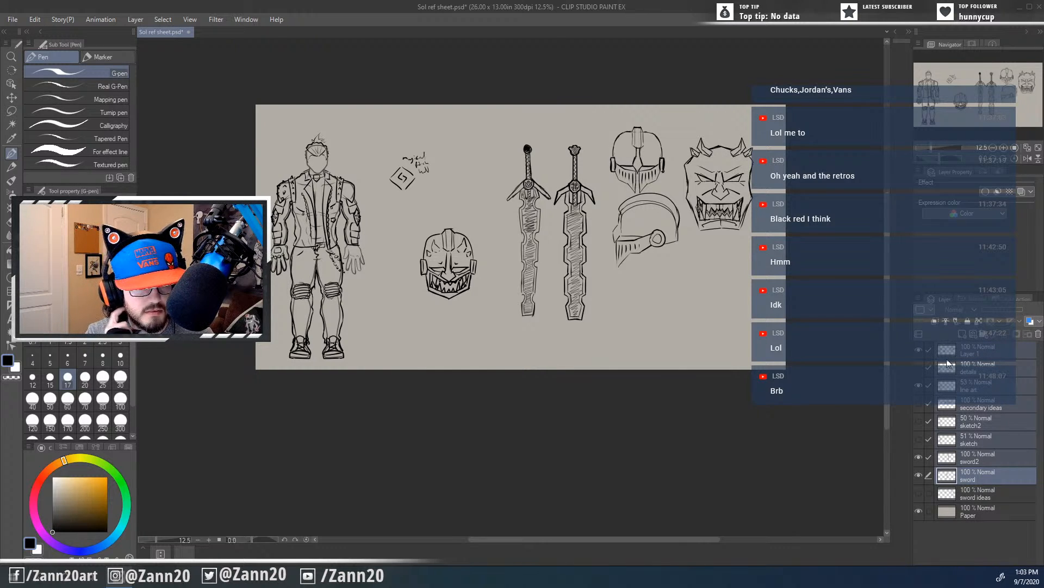
pyautogui.press('m')
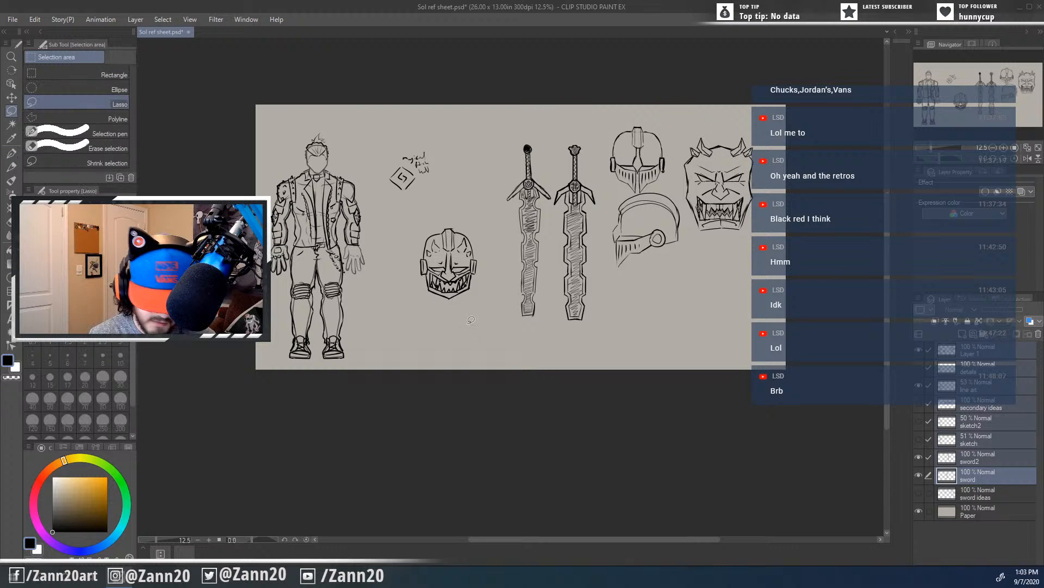
pyautogui.moveTo(424, 323)
pyautogui.mouseDown()
pyautogui.moveTo(501, 253)
pyautogui.moveTo(424, 328)
pyautogui.mouseUp()
pyautogui.hotkey('ctrl', 't')
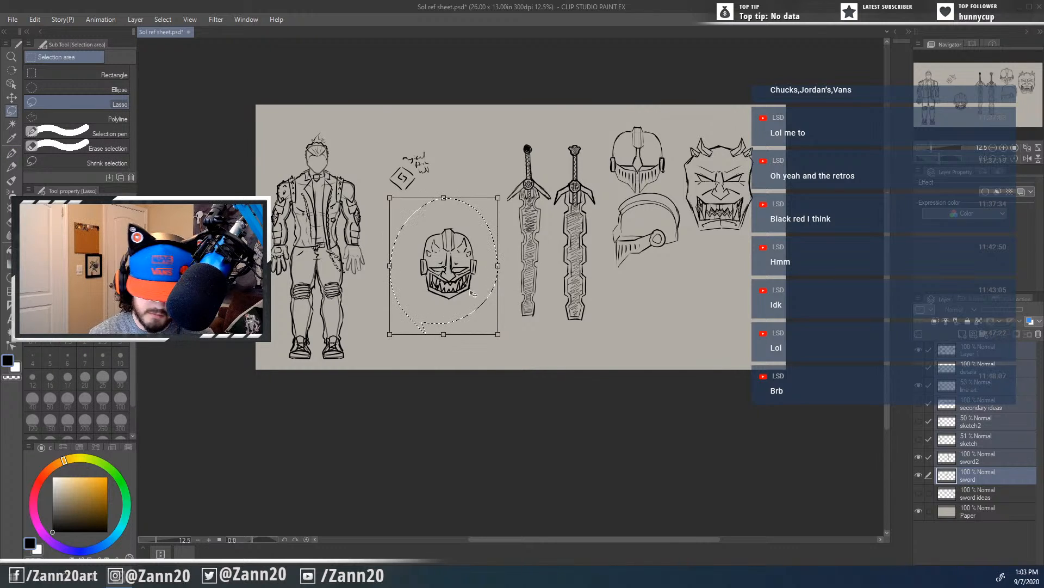
pyautogui.moveTo(468, 295)
pyautogui.mouseDown()
pyautogui.moveTo(425, 310)
pyautogui.moveTo(428, 322)
pyautogui.mouseUp()
pyautogui.press('Return')
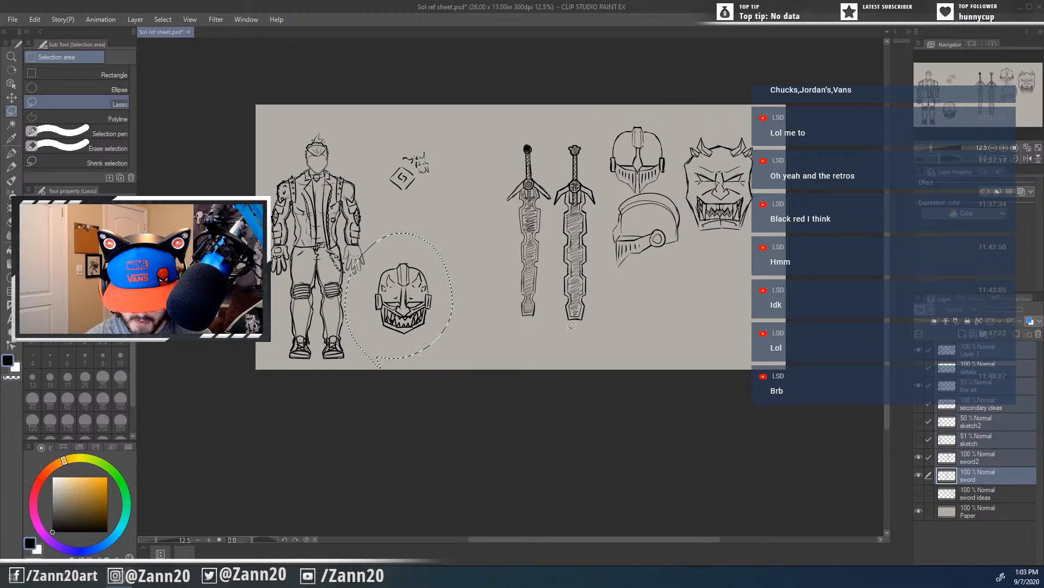
pyautogui.hotkey('ctrl', 'd')
# Step: Lasso both swords, move them left and slightly down beside the fanged helmet, and deselect them
pyautogui.moveTo(495, 325)
pyautogui.mouseDown()
pyautogui.moveTo(511, 332)
pyautogui.moveTo(603, 290)
pyautogui.moveTo(606, 196)
pyautogui.moveTo(504, 122)
pyautogui.moveTo(494, 323)
pyautogui.mouseUp()
pyautogui.hotkey('ctrl', 't')
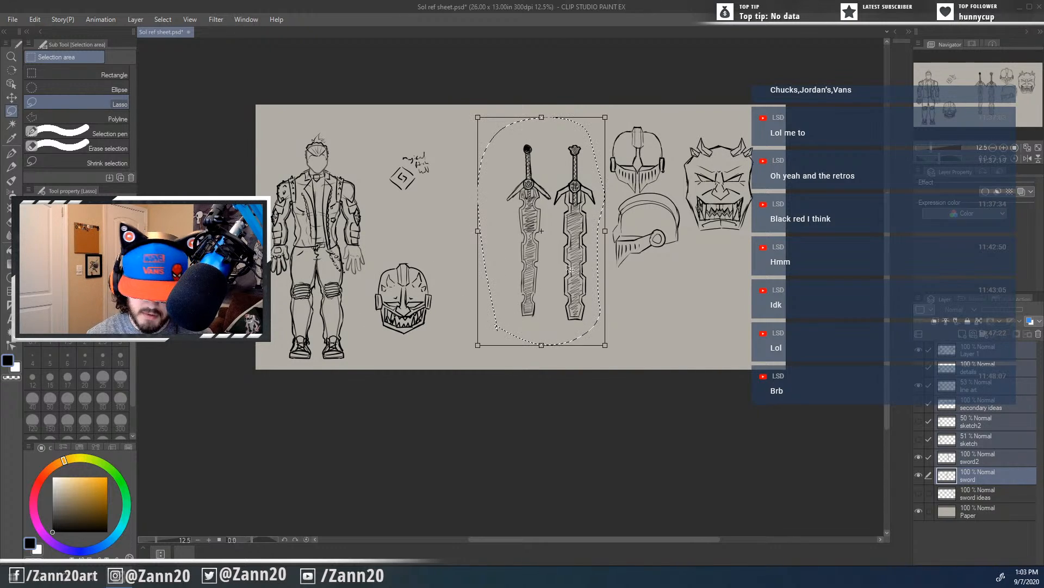
pyautogui.moveTo(569, 285)
pyautogui.mouseDown()
pyautogui.moveTo(507, 298)
pyautogui.moveTo(521, 312)
pyautogui.mouseUp()
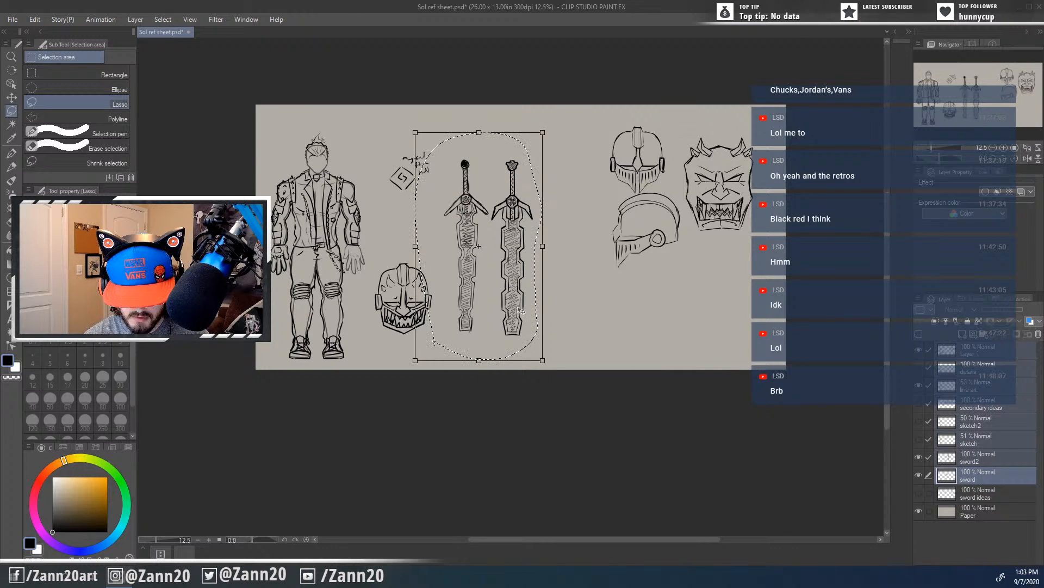
pyautogui.press('Return')
pyautogui.hotkey('ctrl', 'd')
# Step: Lasso the two knight helmets and the demon mask, move them left and down next to the swords, and deselect
pyautogui.moveTo(578, 112)
pyautogui.mouseDown()
pyautogui.moveTo(610, 292)
pyautogui.moveTo(766, 233)
pyautogui.moveTo(766, 109)
pyautogui.moveTo(579, 111)
pyautogui.mouseUp()
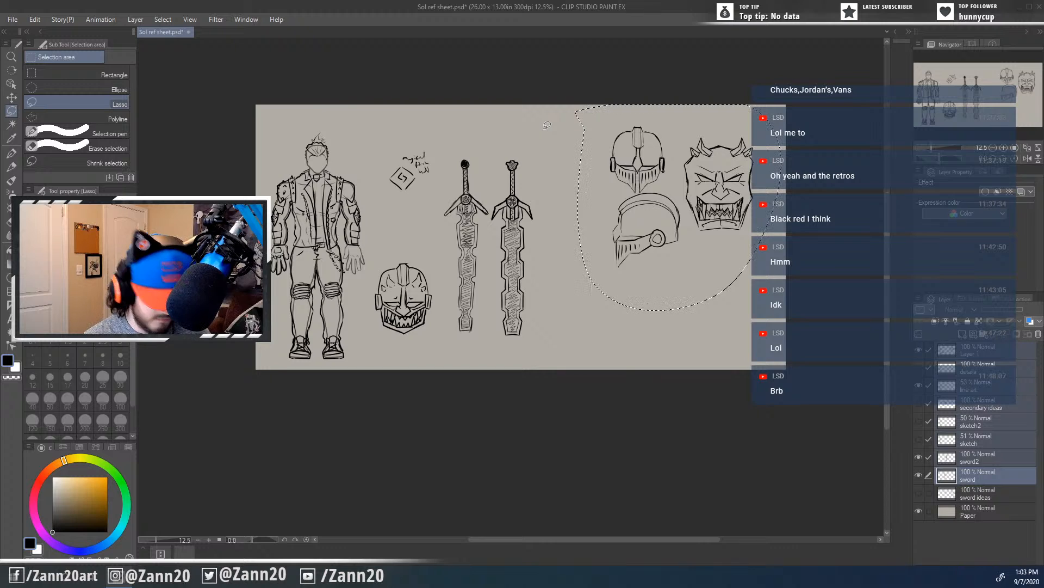
pyautogui.hotkey('ctrl', 't')
pyautogui.moveTo(671, 277); pyautogui.dragTo(609, 310)
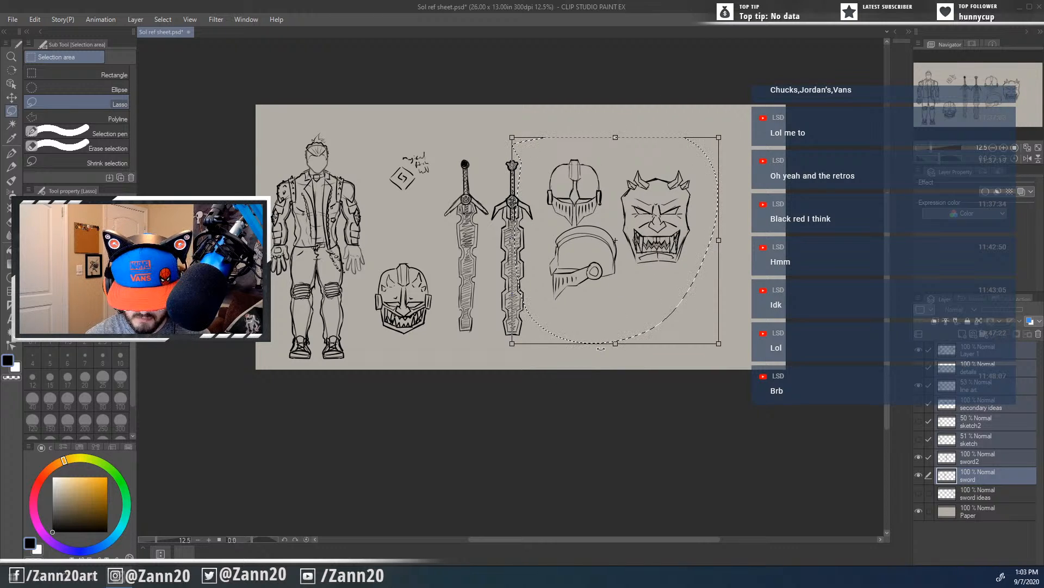
pyautogui.press('Return')
pyautogui.hotkey('ctrl', 'd')
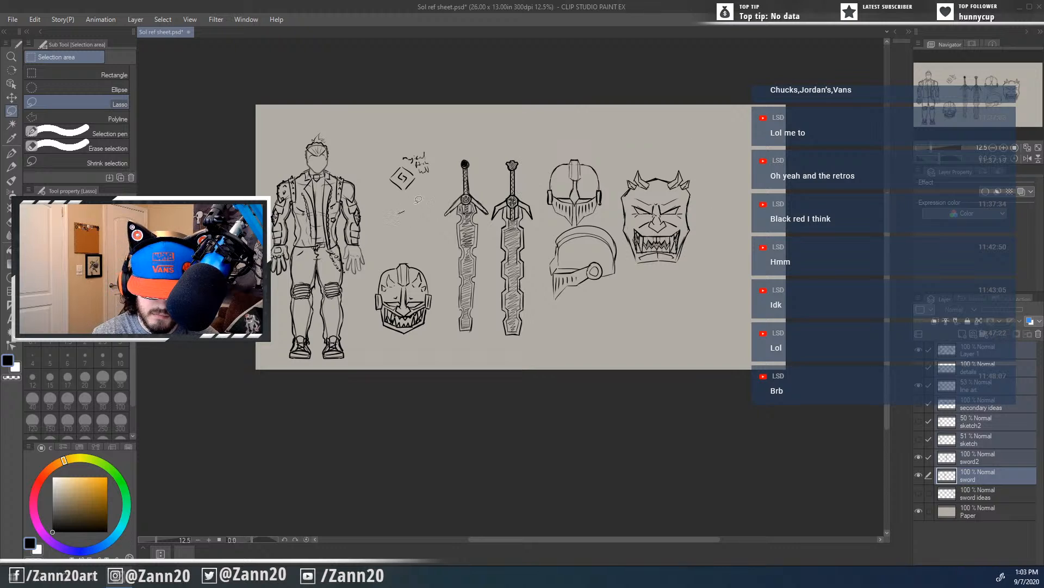
# Step: Lasso the diamond symbol with its handwritten note, move it slightly down above the fanged helmet, and deselect it
pyautogui.moveTo(418, 200)
pyautogui.mouseDown()
pyautogui.moveTo(371, 173)
pyautogui.moveTo(380, 205)
pyautogui.moveTo(408, 217)
pyautogui.moveTo(419, 200)
pyautogui.moveTo(417, 224)
pyautogui.mouseUp()
pyautogui.hotkey('ctrl', 't')
pyautogui.press('Return')
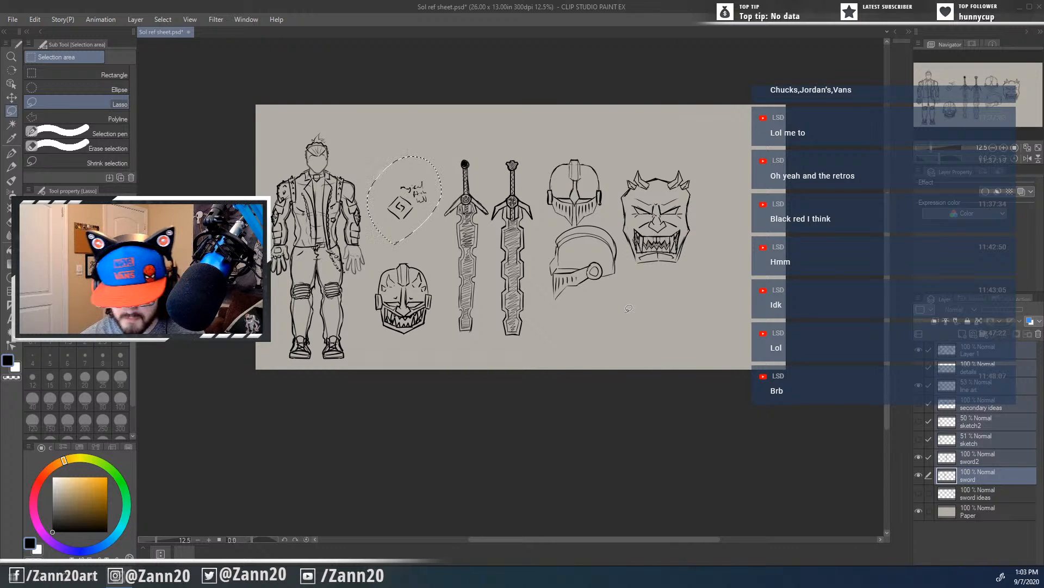
pyautogui.hotkey('ctrl', 'd')
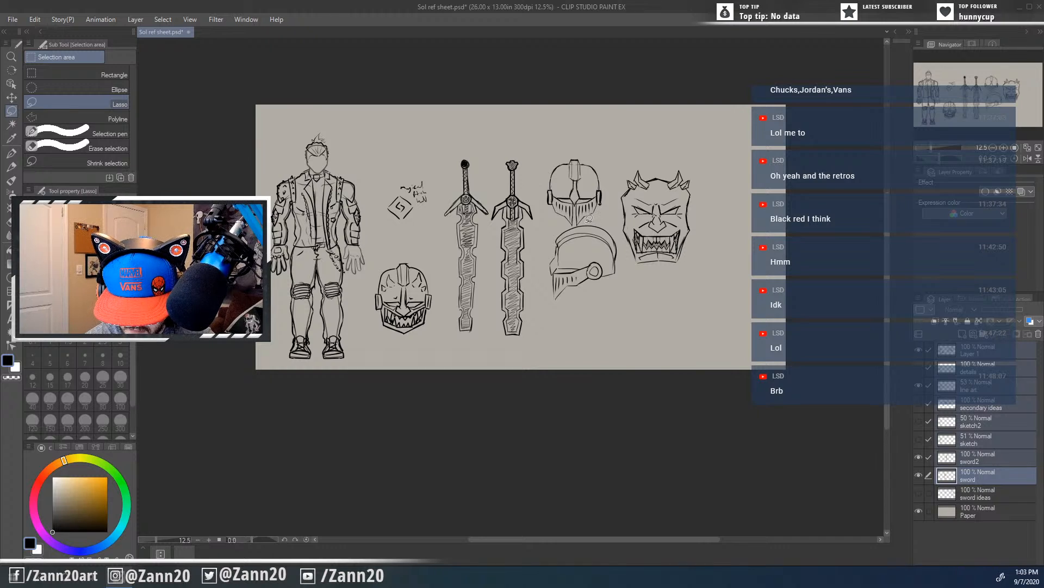
# Step: Lasso the side-view knight helmet and move it down to leave a gap below the front-view helmet
pyautogui.moveTo(588, 222)
pyautogui.mouseDown()
pyautogui.moveTo(553, 231)
pyautogui.moveTo(542, 288)
pyautogui.moveTo(602, 323)
pyautogui.moveTo(631, 234)
pyautogui.moveTo(584, 209)
pyautogui.mouseUp()
pyautogui.hotkey('ctrl', '+')
pyautogui.hotkey('ctrl', '+')
pyautogui.hotkey('ctrl', '+')
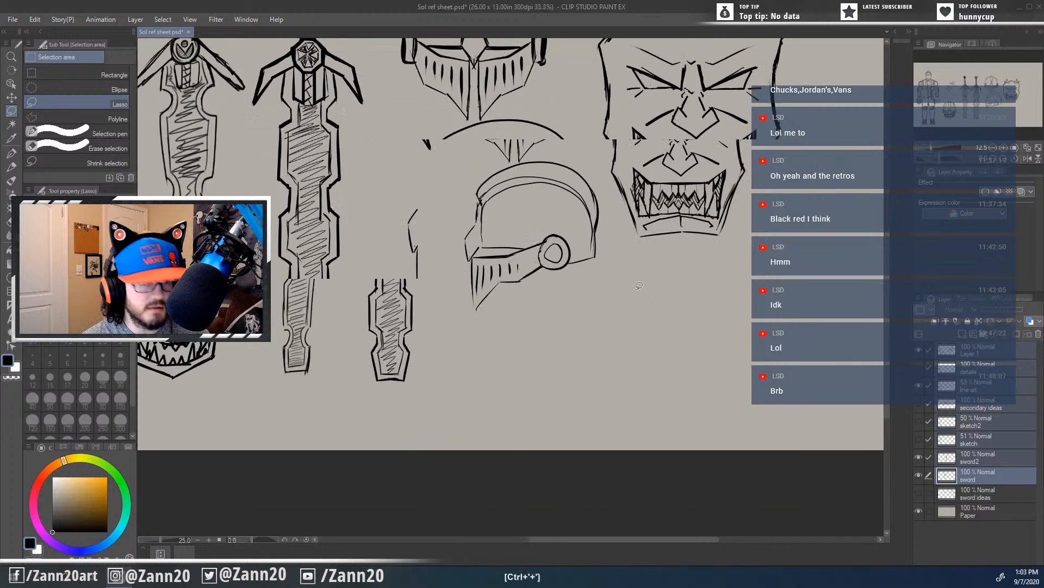
pyautogui.moveTo(456, 123)
pyautogui.mouseDown()
pyautogui.moveTo(545, 109)
pyautogui.moveTo(586, 152)
pyautogui.moveTo(609, 220)
pyautogui.moveTo(508, 350)
pyautogui.moveTo(387, 285)
pyautogui.moveTo(420, 133)
pyautogui.mouseUp()
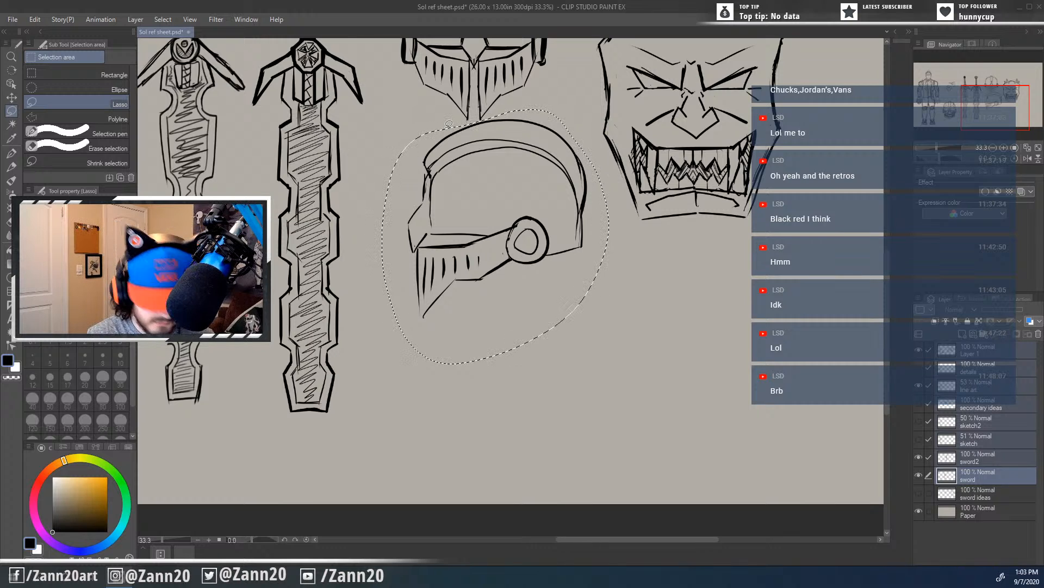
pyautogui.hotkey('ctrl', 't')
pyautogui.moveTo(499, 227); pyautogui.dragTo(489, 297)
pyautogui.press('Return')
pyautogui.moveTo(686, 308)
pyautogui.mouseDown()
pyautogui.moveTo(617, 471)
pyautogui.moveTo(565, 340)
pyautogui.mouseUp()
pyautogui.hotkey('ctrl', 't')
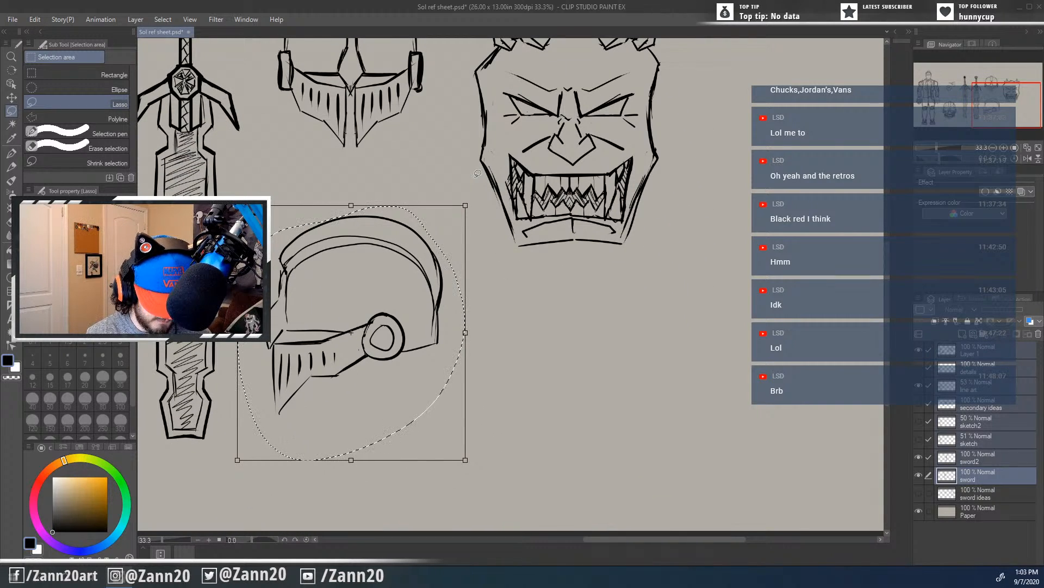
pyautogui.press('Return')
# Step: Lasso the horned demon mask and move it slightly down, centring it beside the two knight helmets
pyautogui.hotkey('ctrl', '-')
pyautogui.hotkey('ctrl', '-')
pyautogui.hotkey('ctrl', '-')
pyautogui.hotkey('ctrl', '-')
pyautogui.hotkey('ctrl', '-')
pyautogui.hotkey('ctrl', '-')
pyautogui.moveTo(497, 198)
pyautogui.mouseDown()
pyautogui.moveTo(524, 156)
pyautogui.moveTo(477, 123)
pyautogui.moveTo(476, 176)
pyautogui.mouseUp()
pyautogui.moveTo(530, 136)
pyautogui.mouseDown()
pyautogui.moveTo(468, 158)
pyautogui.moveTo(517, 204)
pyautogui.moveTo(527, 143)
pyautogui.mouseUp()
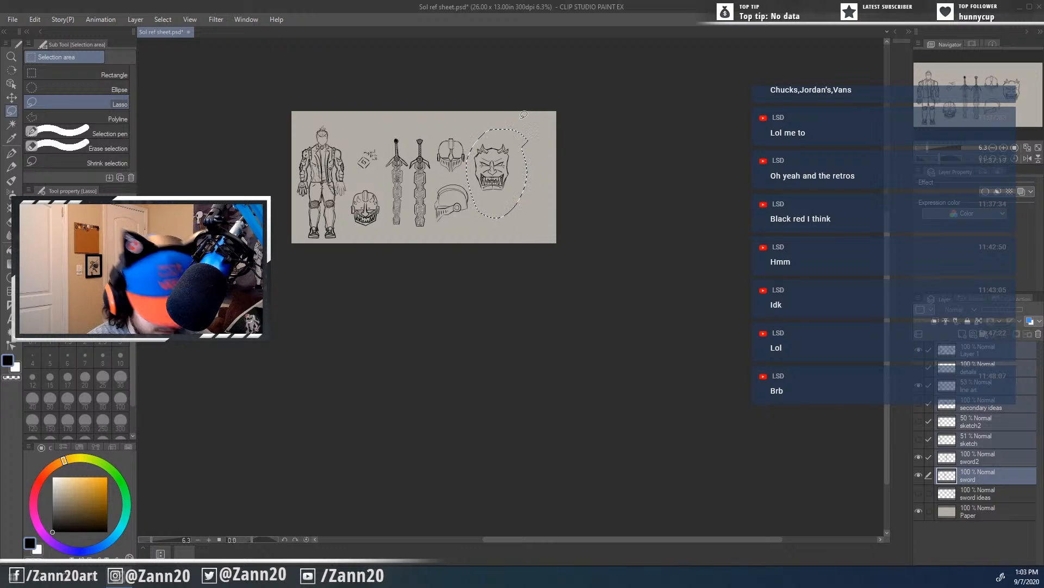
pyautogui.hotkey('ctrl', 't')
pyautogui.moveTo(506, 182); pyautogui.dragTo(507, 196)
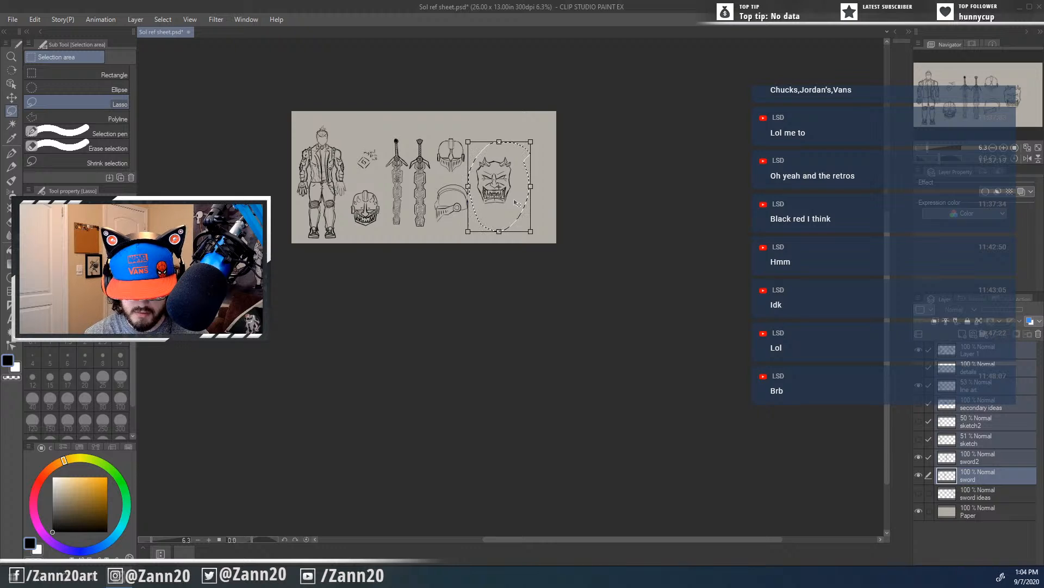
pyautogui.press('Return')
# Step: Review the rearranged sheet, examining the overall layout and then the swords, helmets, demon mask and character figure
pyautogui.moveTo(466, 261); pyautogui.dragTo(544, 299)
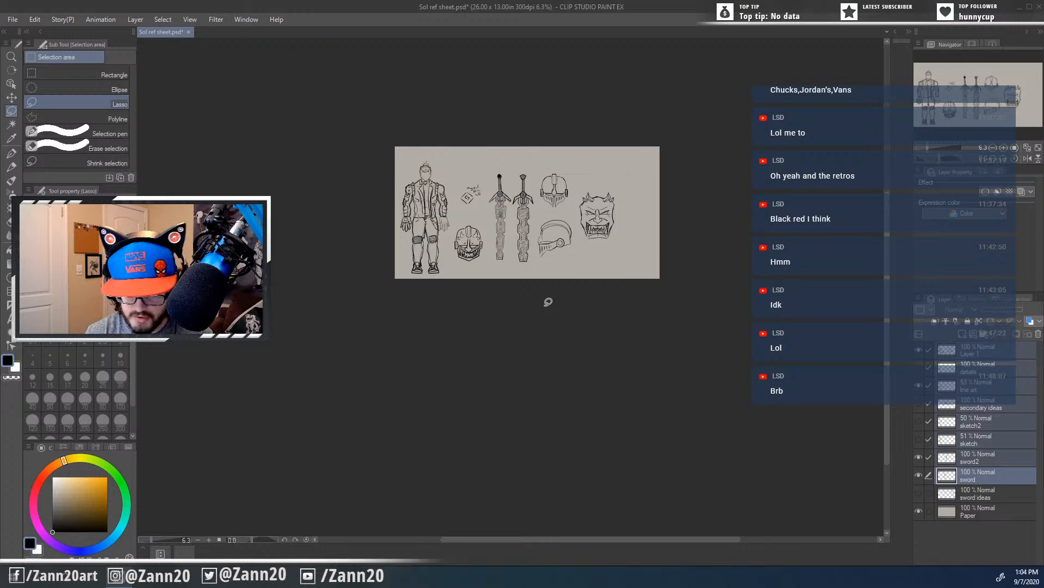
pyautogui.hotkey('ctrl', '+')
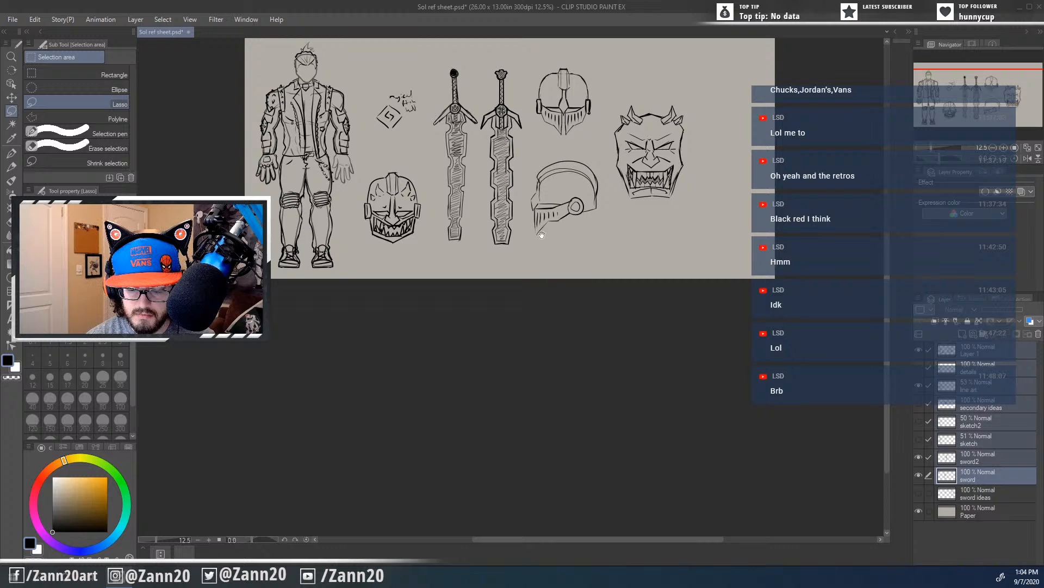
pyautogui.moveTo(540, 236); pyautogui.dragTo(564, 357)
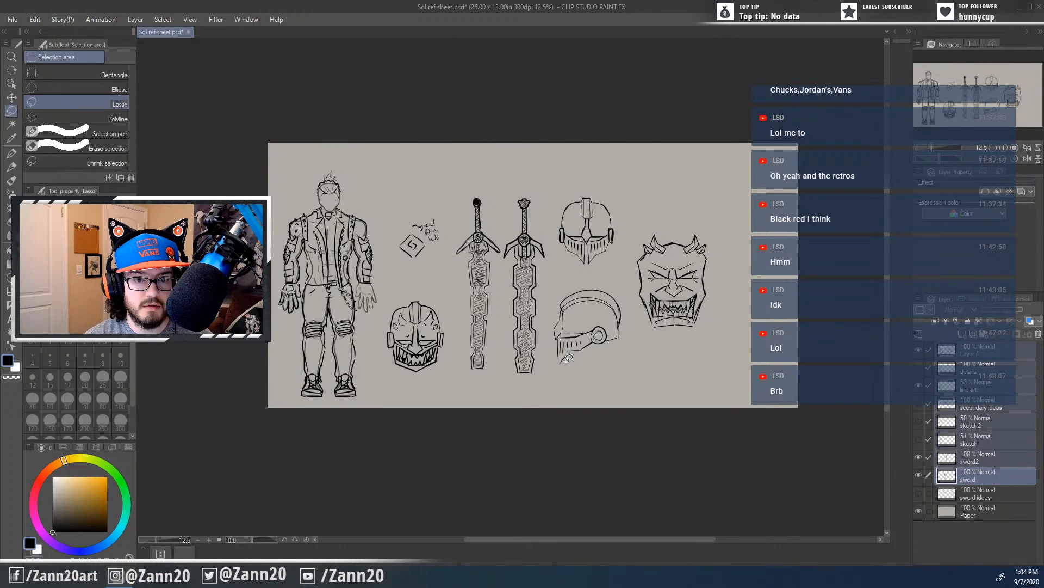
pyautogui.hotkey('ctrl', '+')
pyautogui.moveTo(490, 310); pyautogui.dragTo(447, 388)
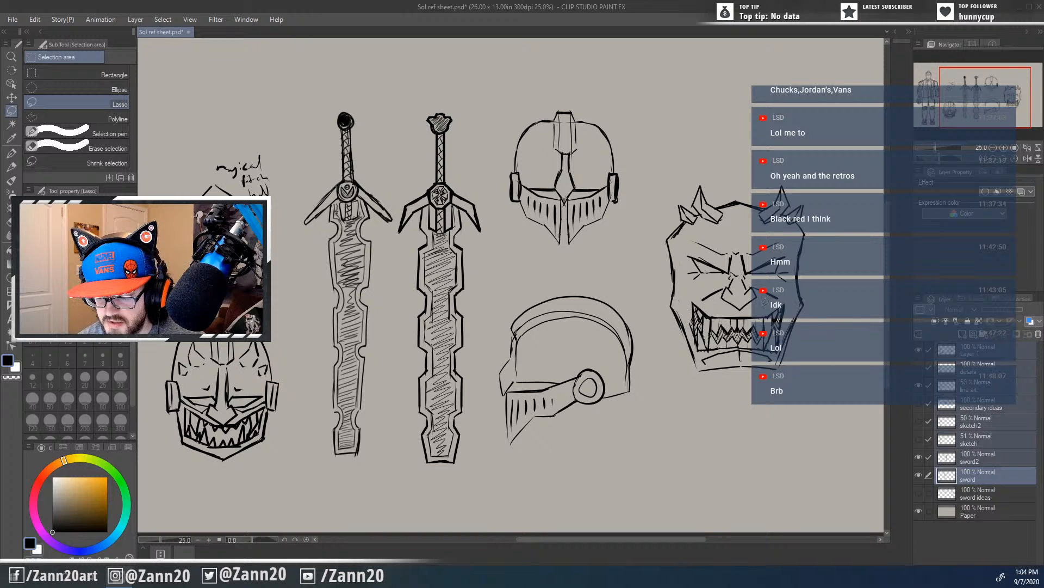
pyautogui.moveTo(471, 306)
pyautogui.mouseDown()
pyautogui.moveTo(552, 298)
pyautogui.moveTo(585, 282)
pyautogui.moveTo(766, 275)
pyautogui.moveTo(771, 209)
pyautogui.moveTo(752, 208)
pyautogui.mouseUp()
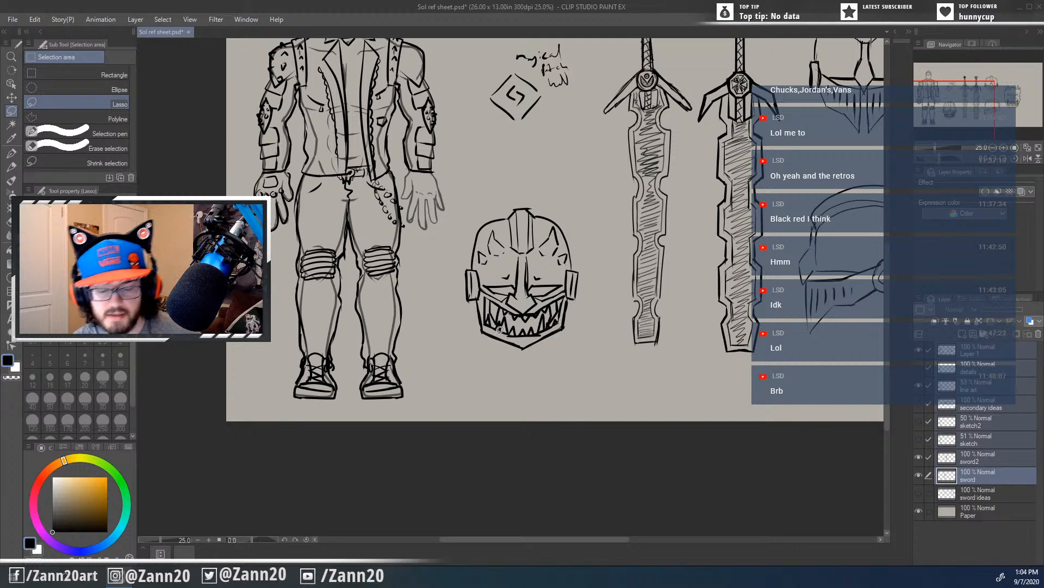
pyautogui.moveTo(483, 277); pyautogui.dragTo(523, 345)
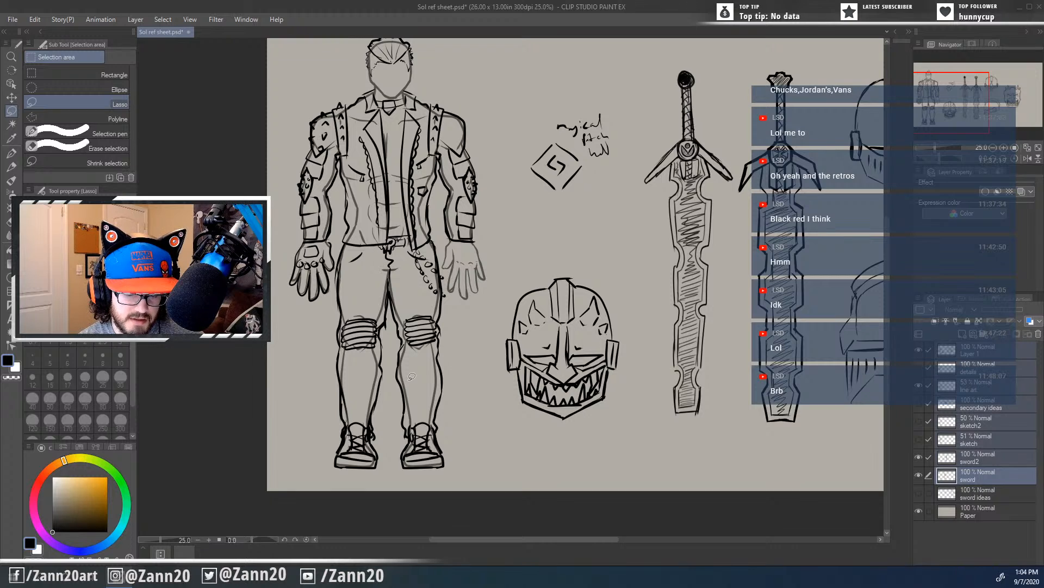
pyautogui.moveTo(705, 337); pyautogui.dragTo(676, 361)
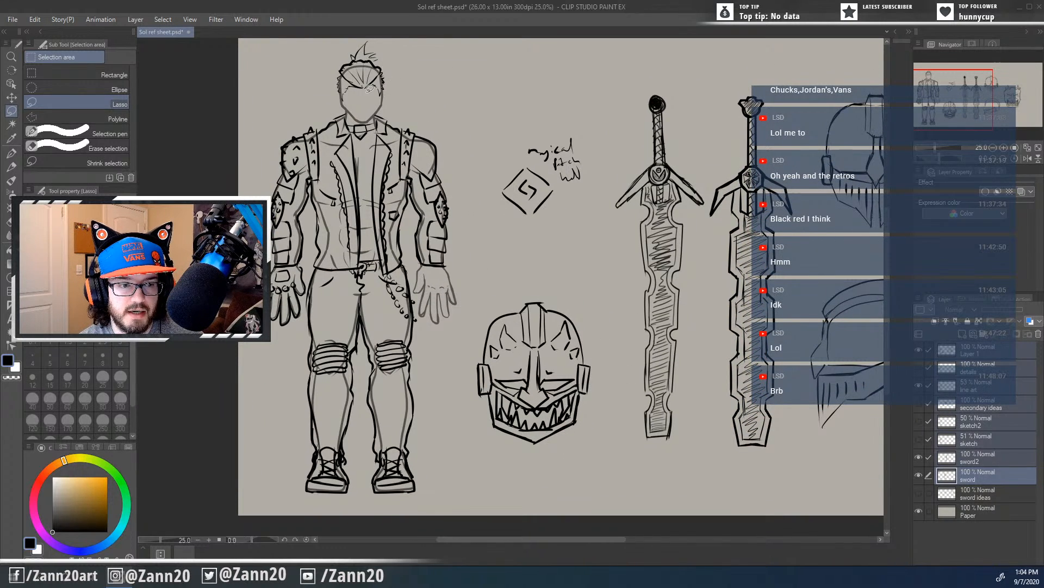
pyautogui.moveTo(586, 220); pyautogui.dragTo(522, 237)
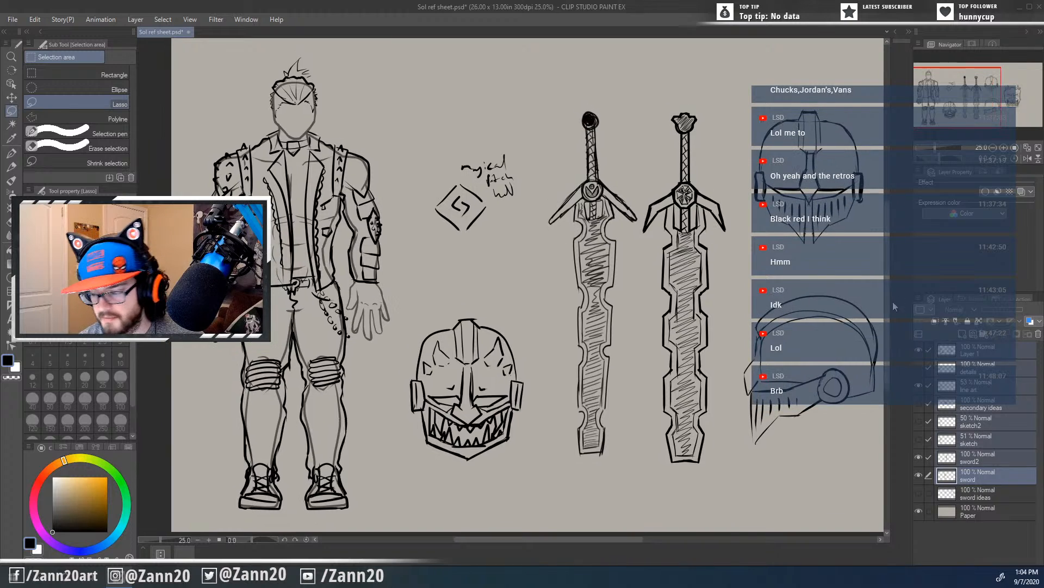
# Step: Select the details layer, compare its outfit with Layer 1 by swapping their visibility, and restore the original view of the sheet
pyautogui.click(926, 370)
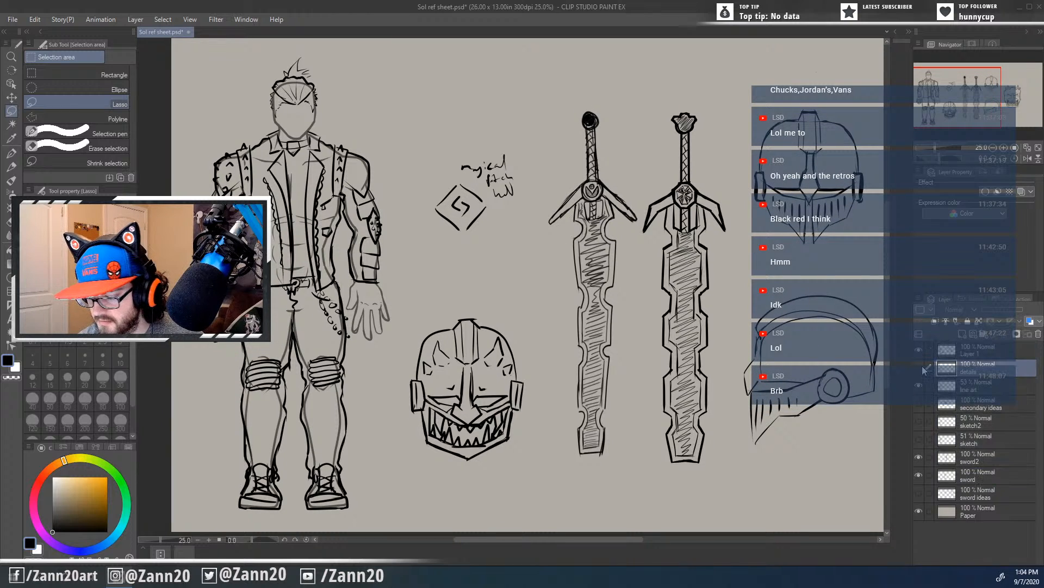
pyautogui.click(919, 366)
pyautogui.click(918, 349)
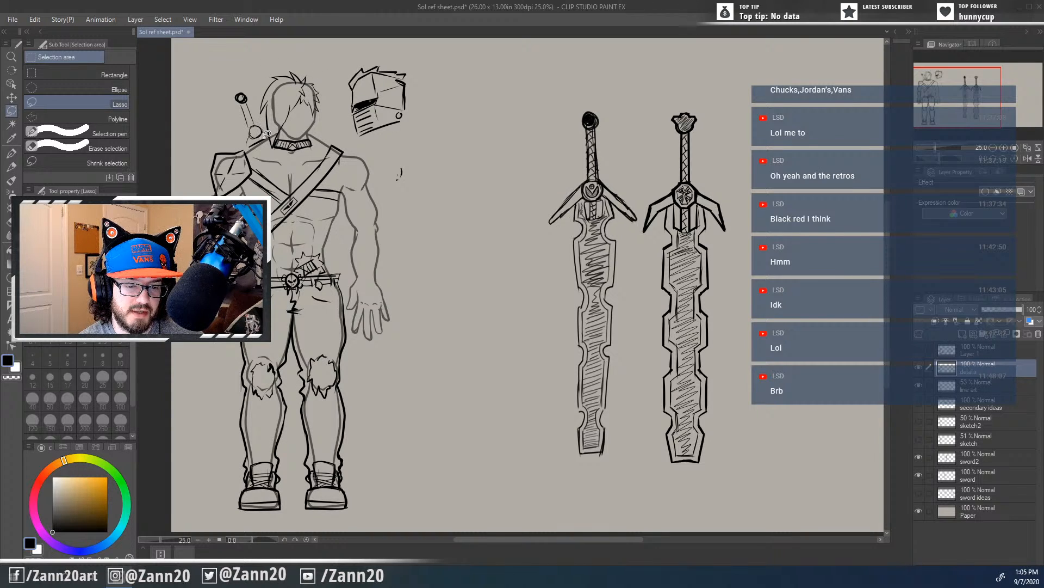
pyautogui.click(918, 351)
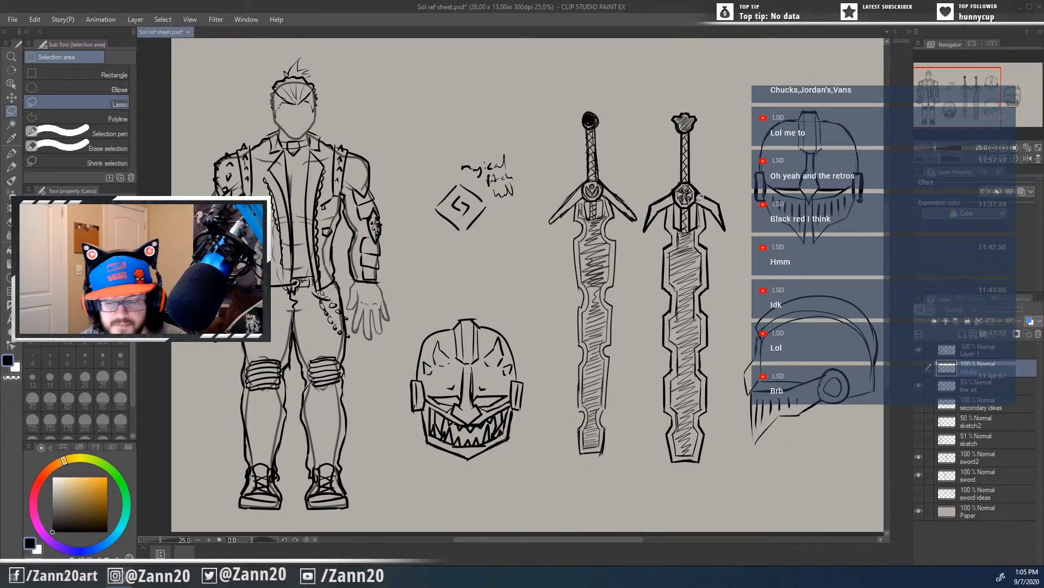
pyautogui.moveTo(644, 251); pyautogui.dragTo(554, 229)
pyautogui.hotkey('ctrl', '-')
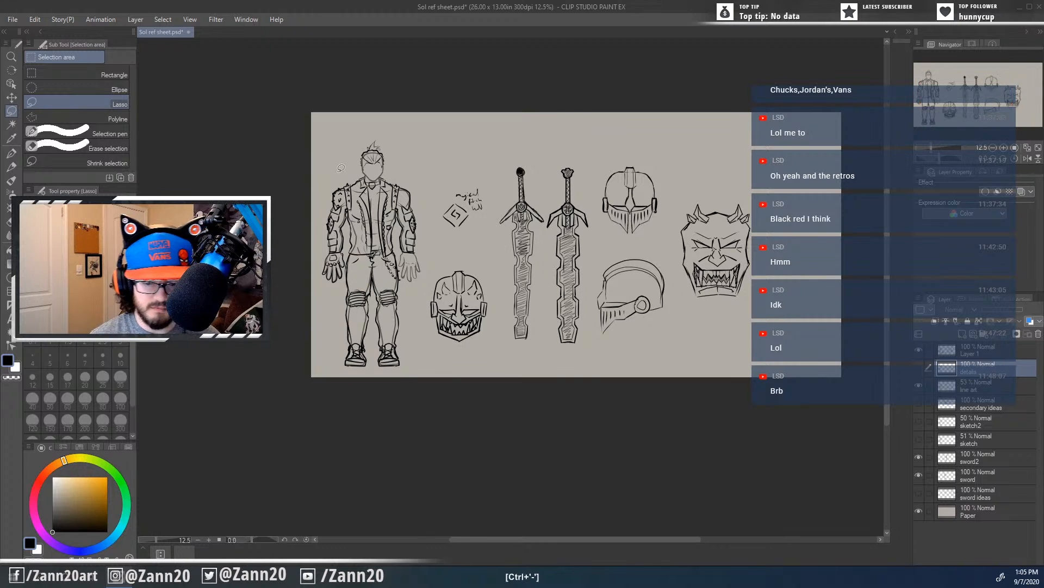